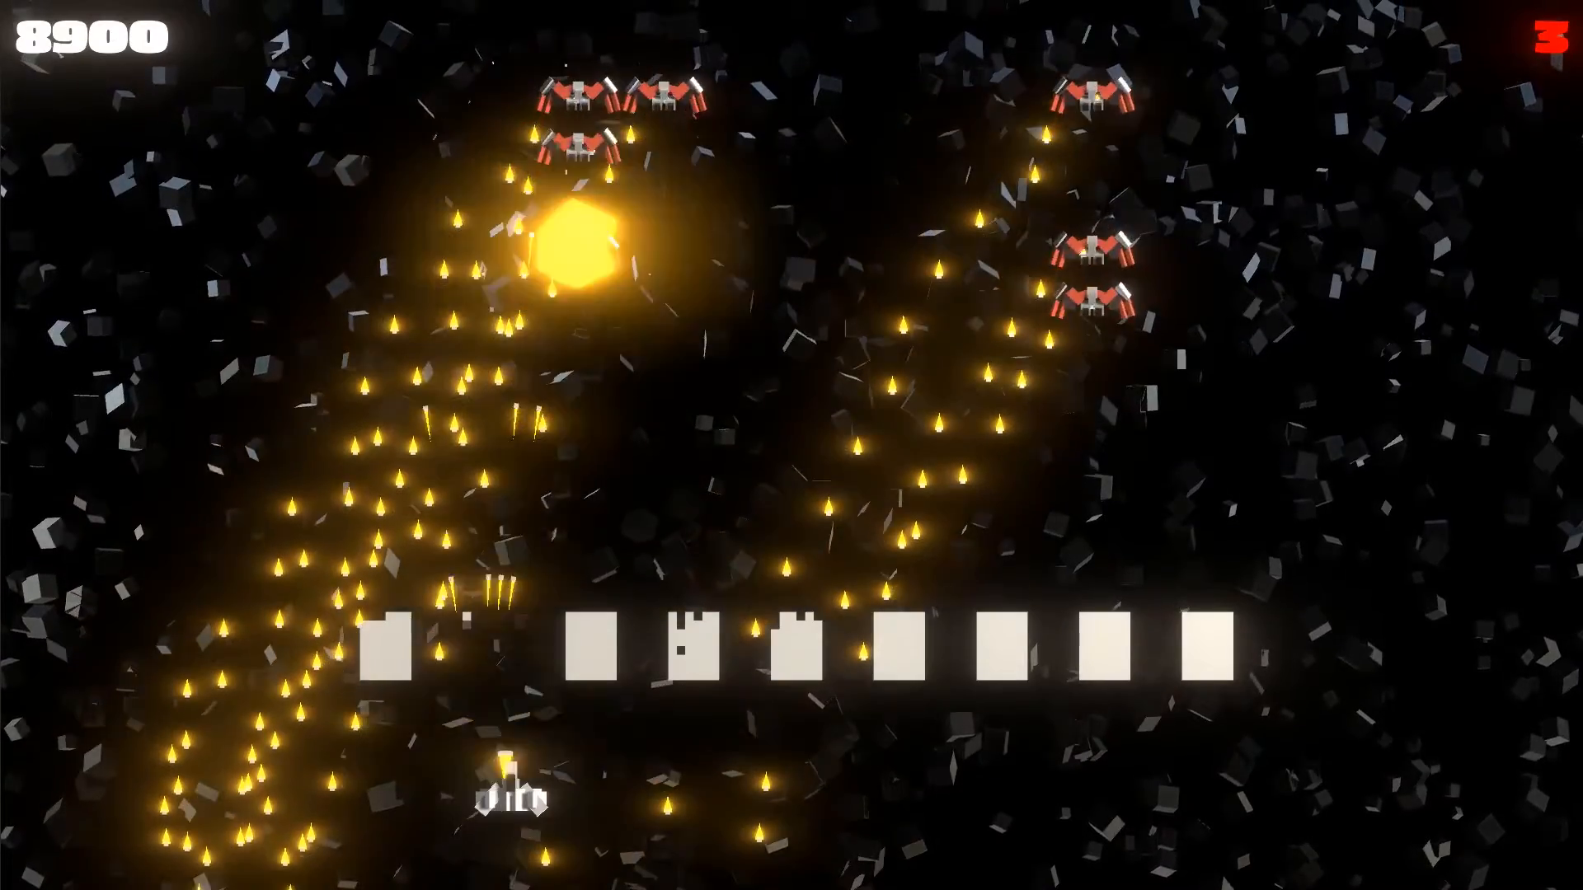
key("Right")
key("space")
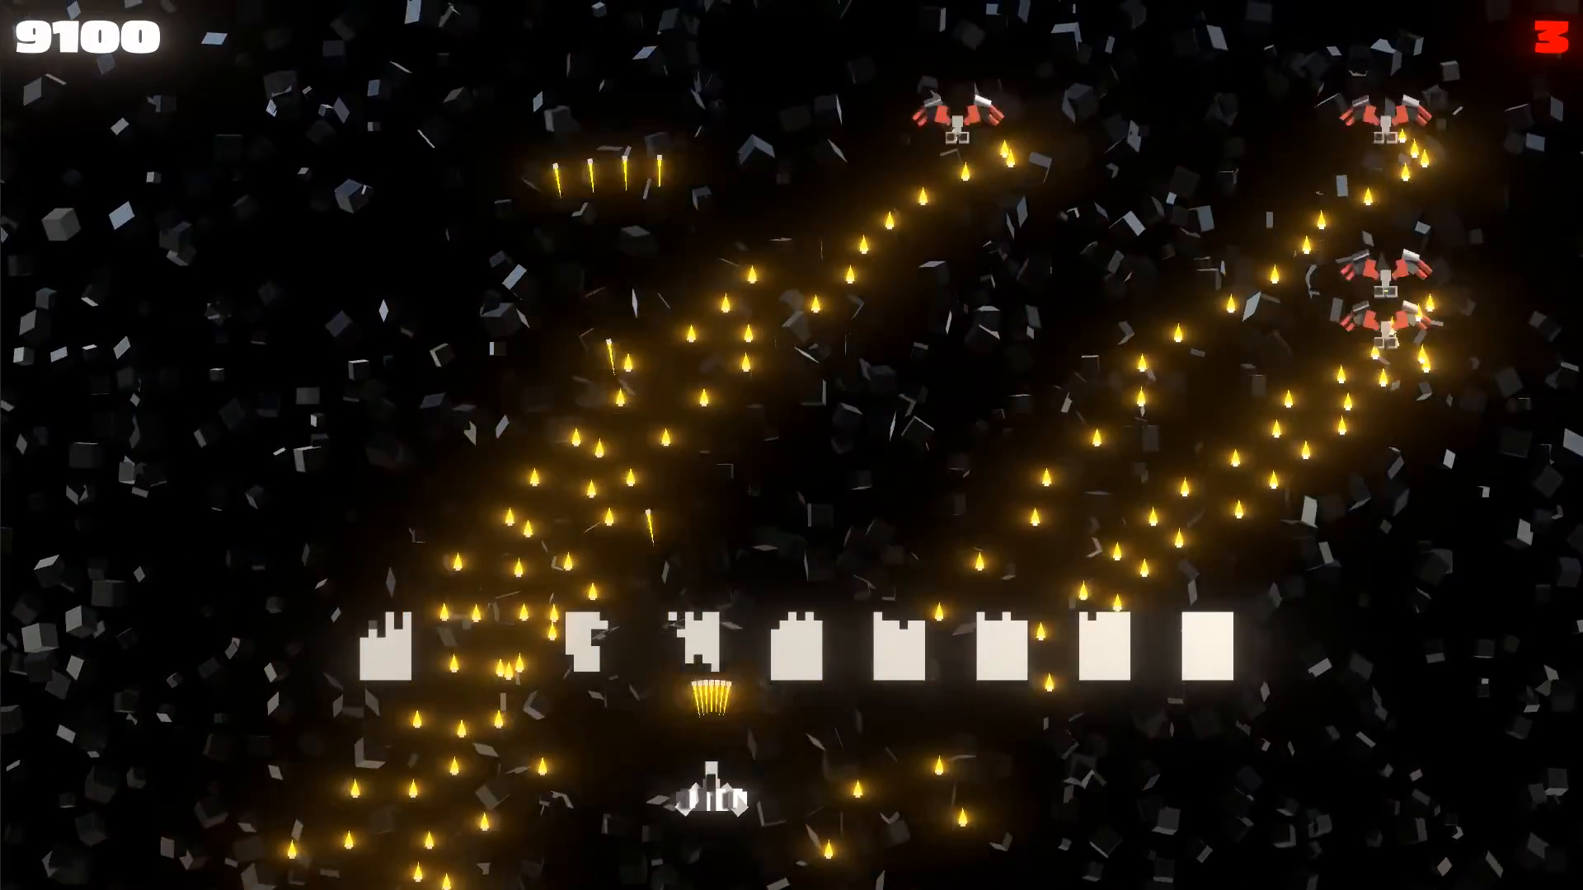
key("space")
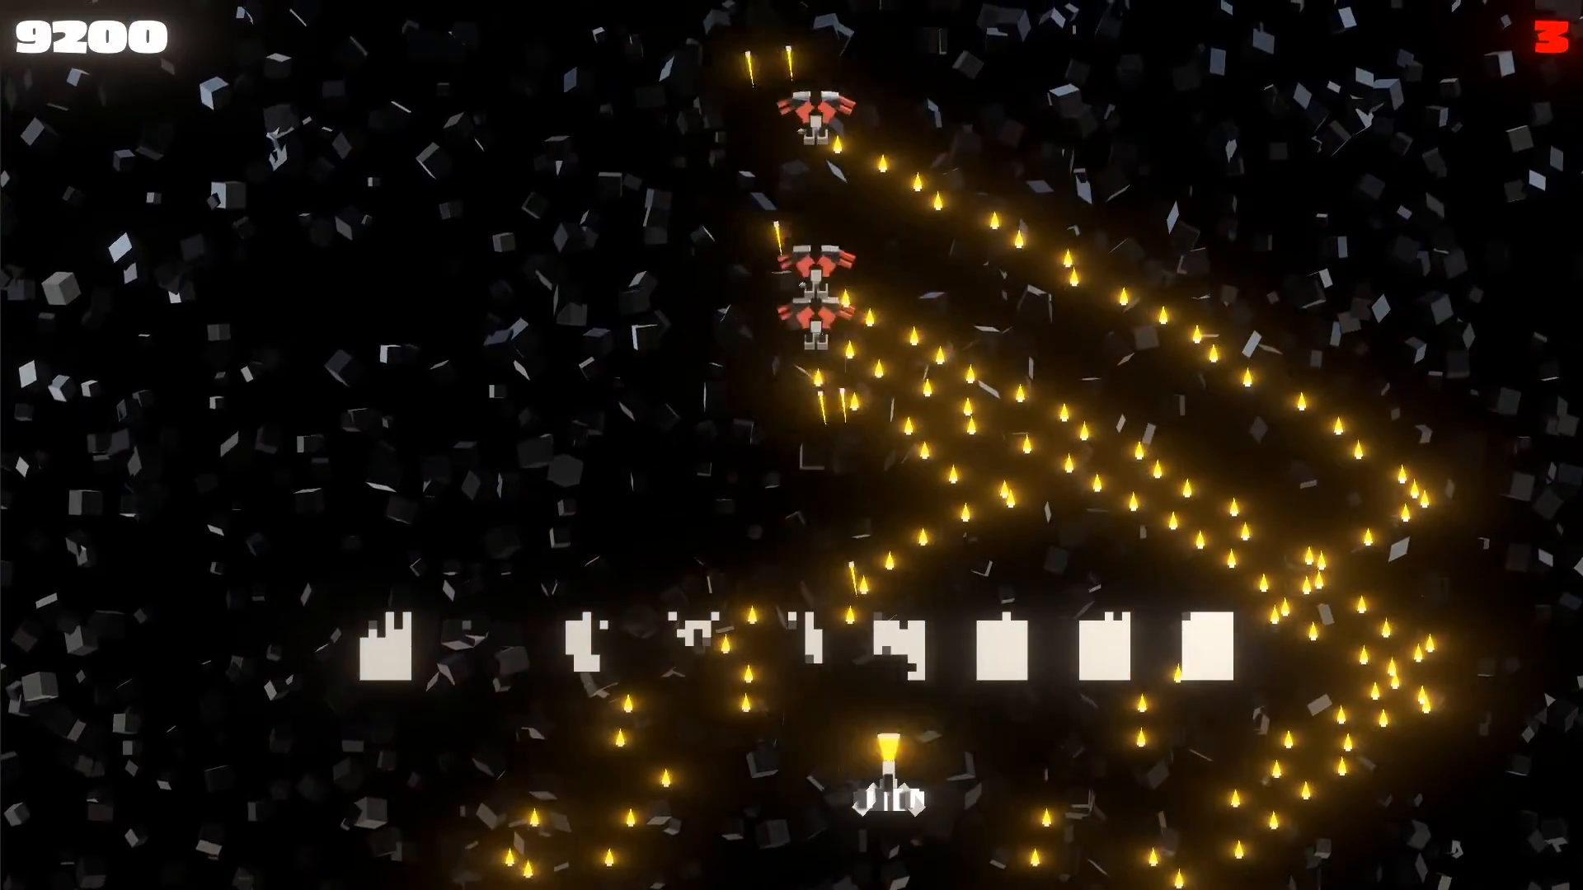
key("Left")
key("Left")
key("space")
key("Right")
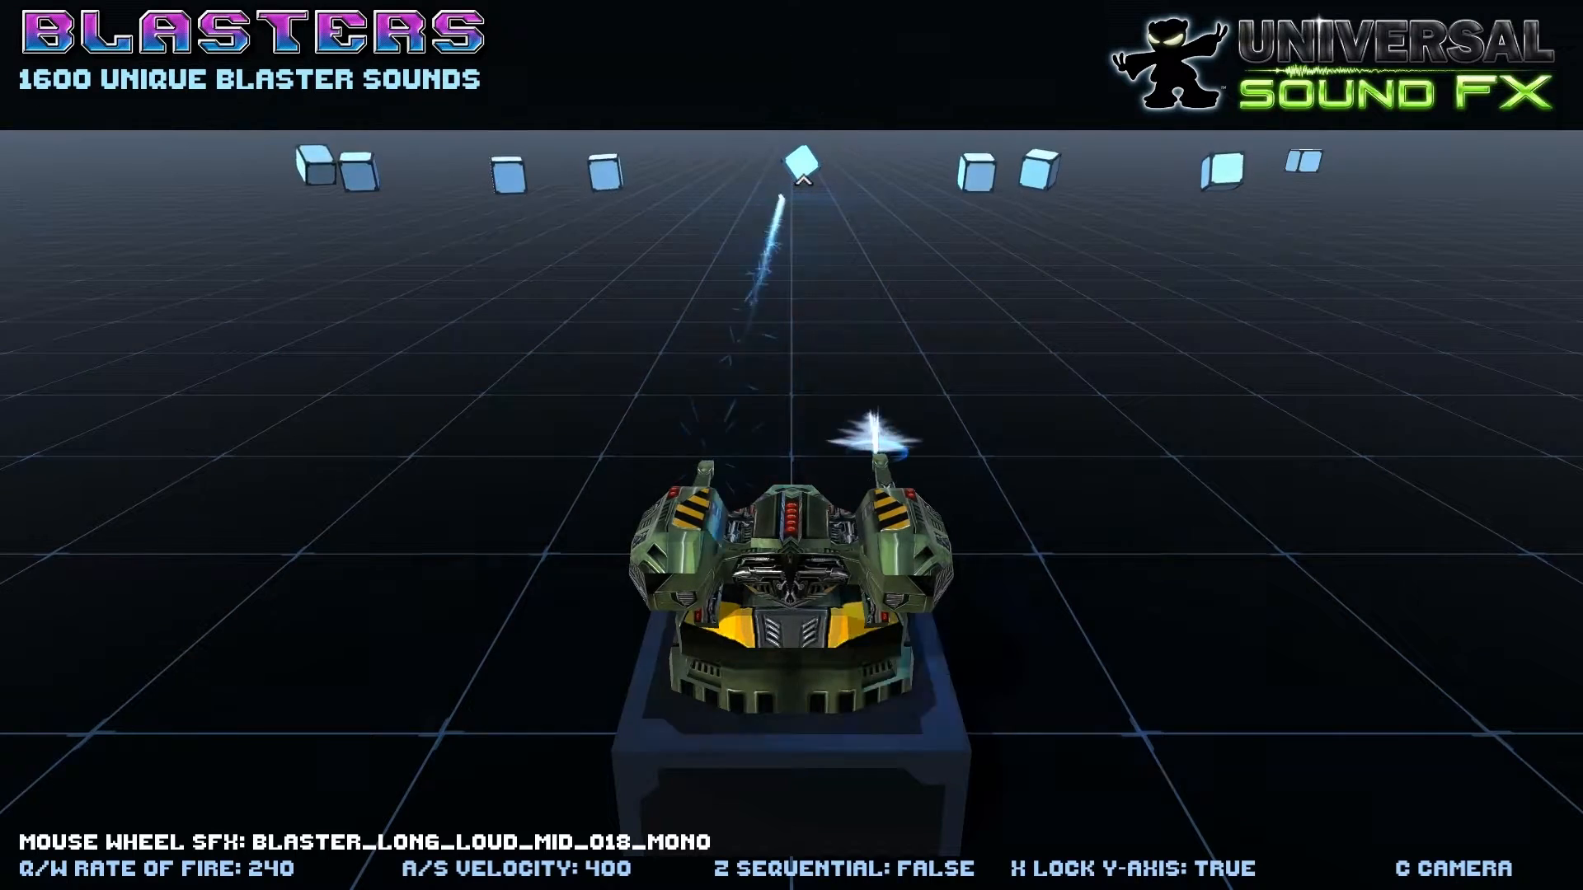
left_click(540, 205)
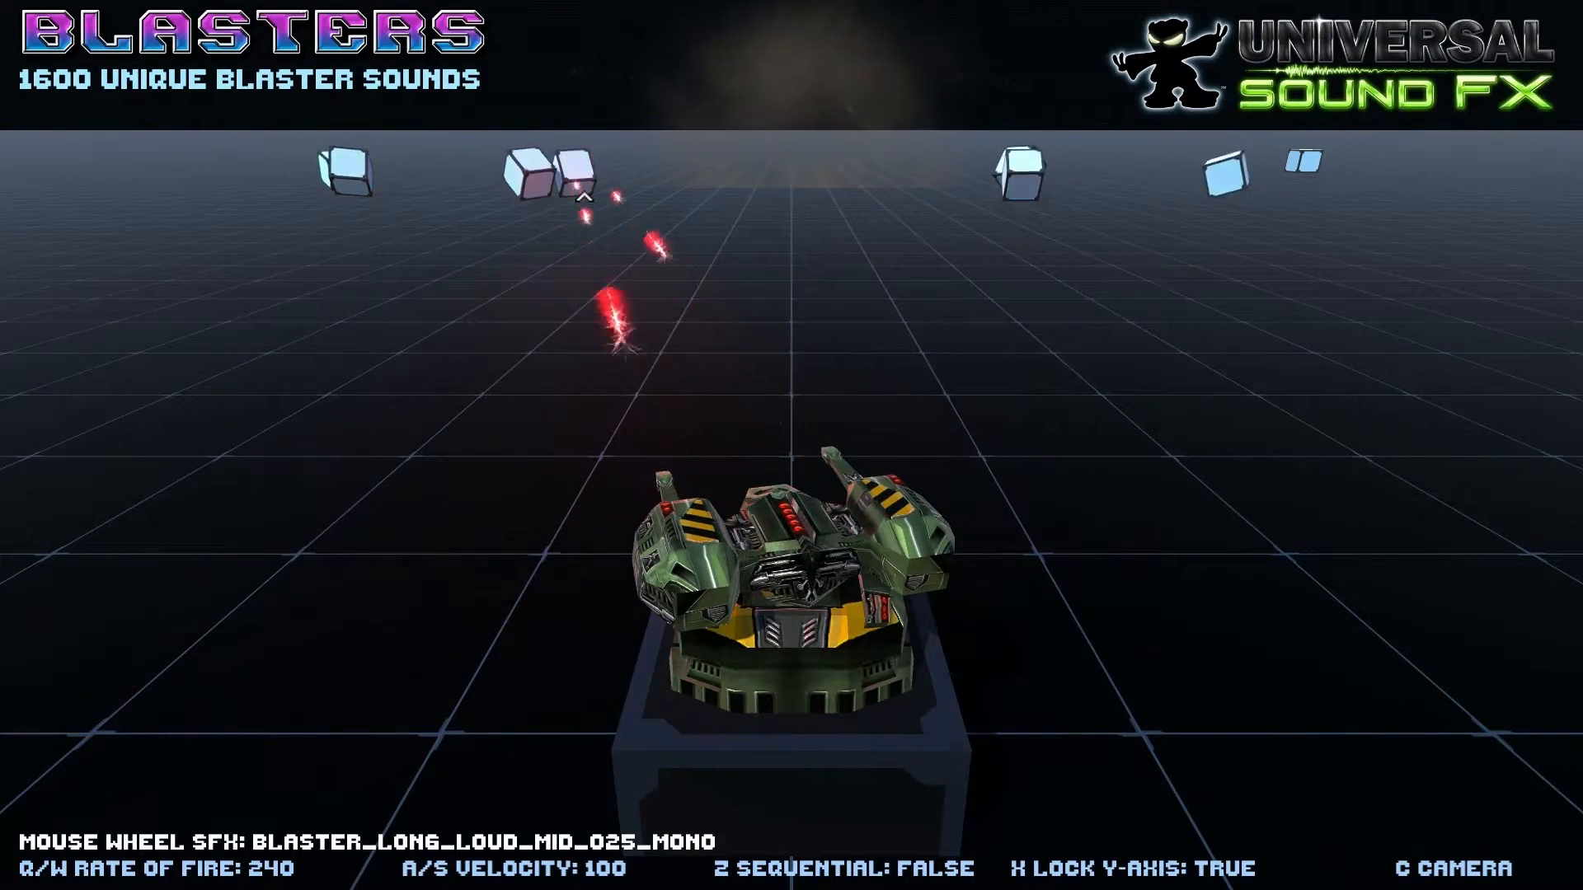
left_click(540, 205)
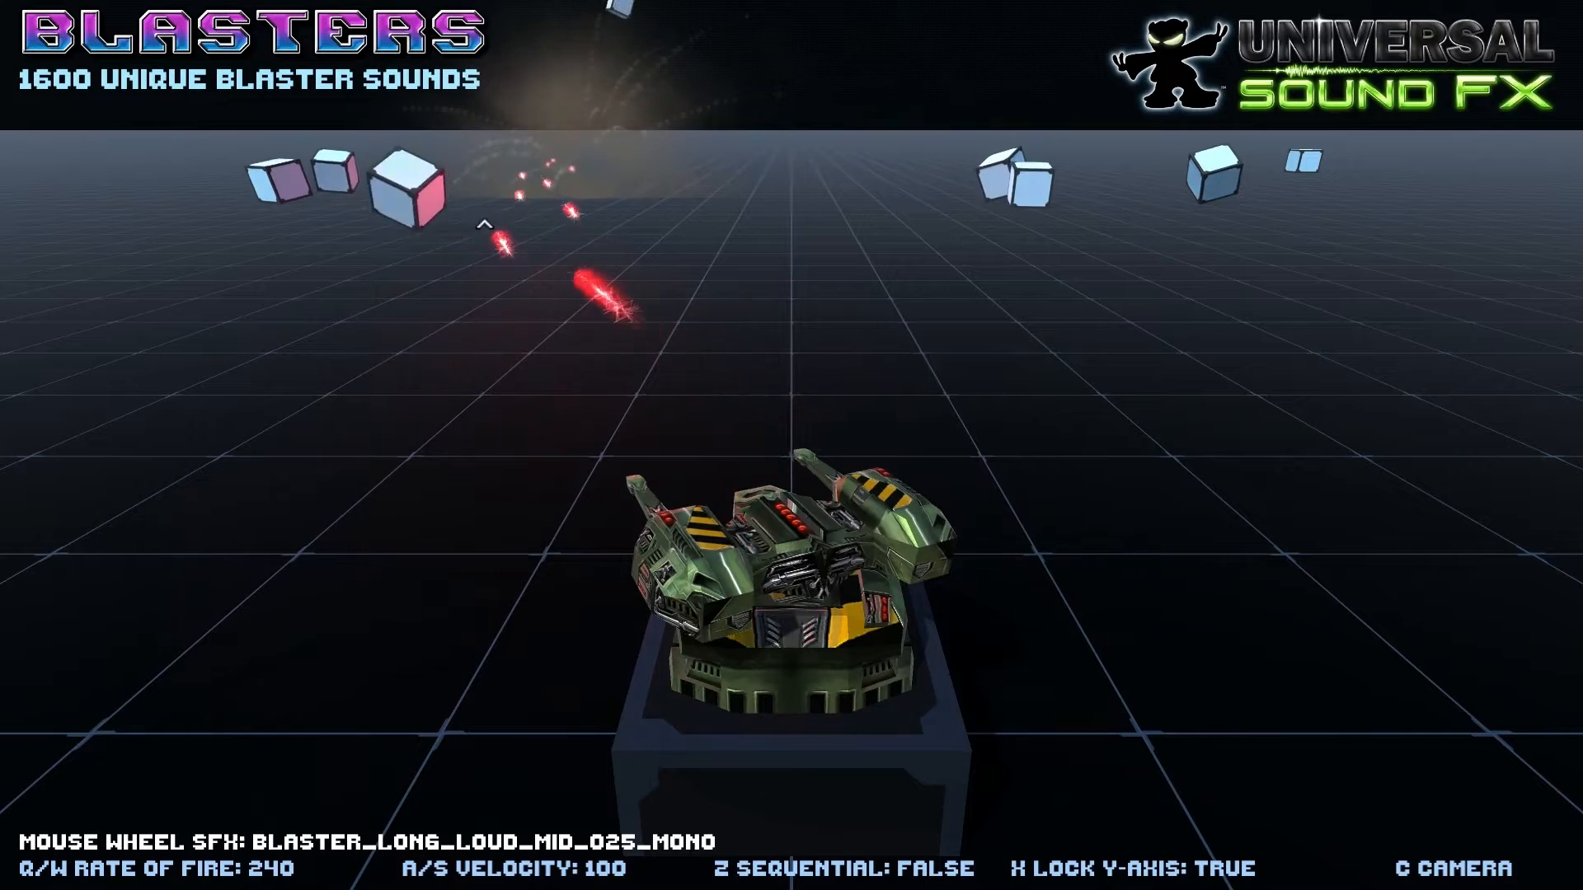
left_click(607, 212)
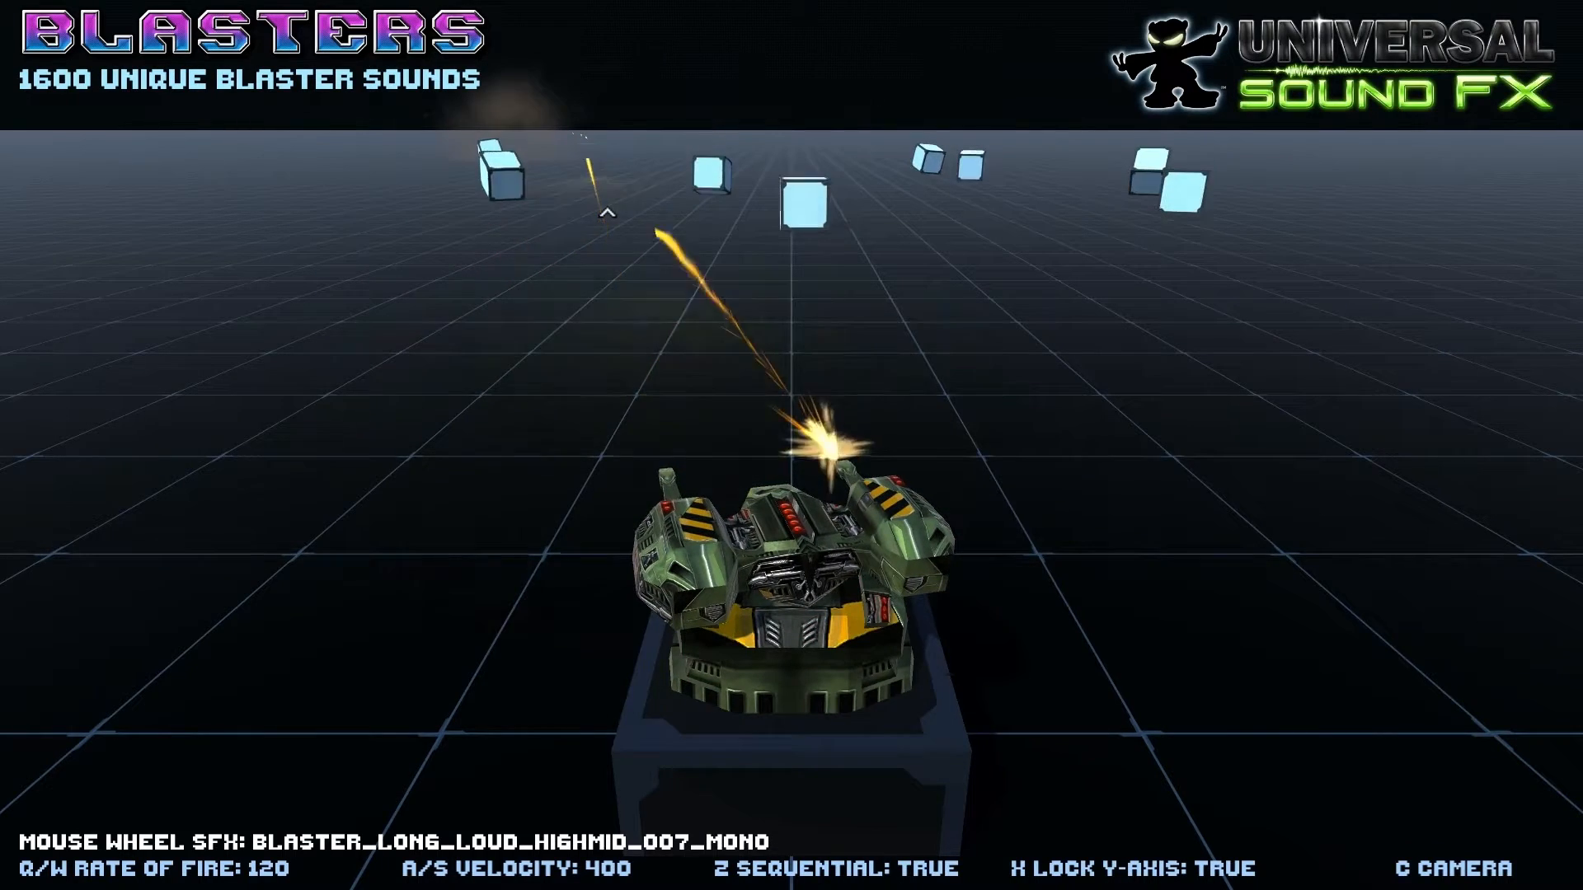
key("z")
left_click(611, 208)
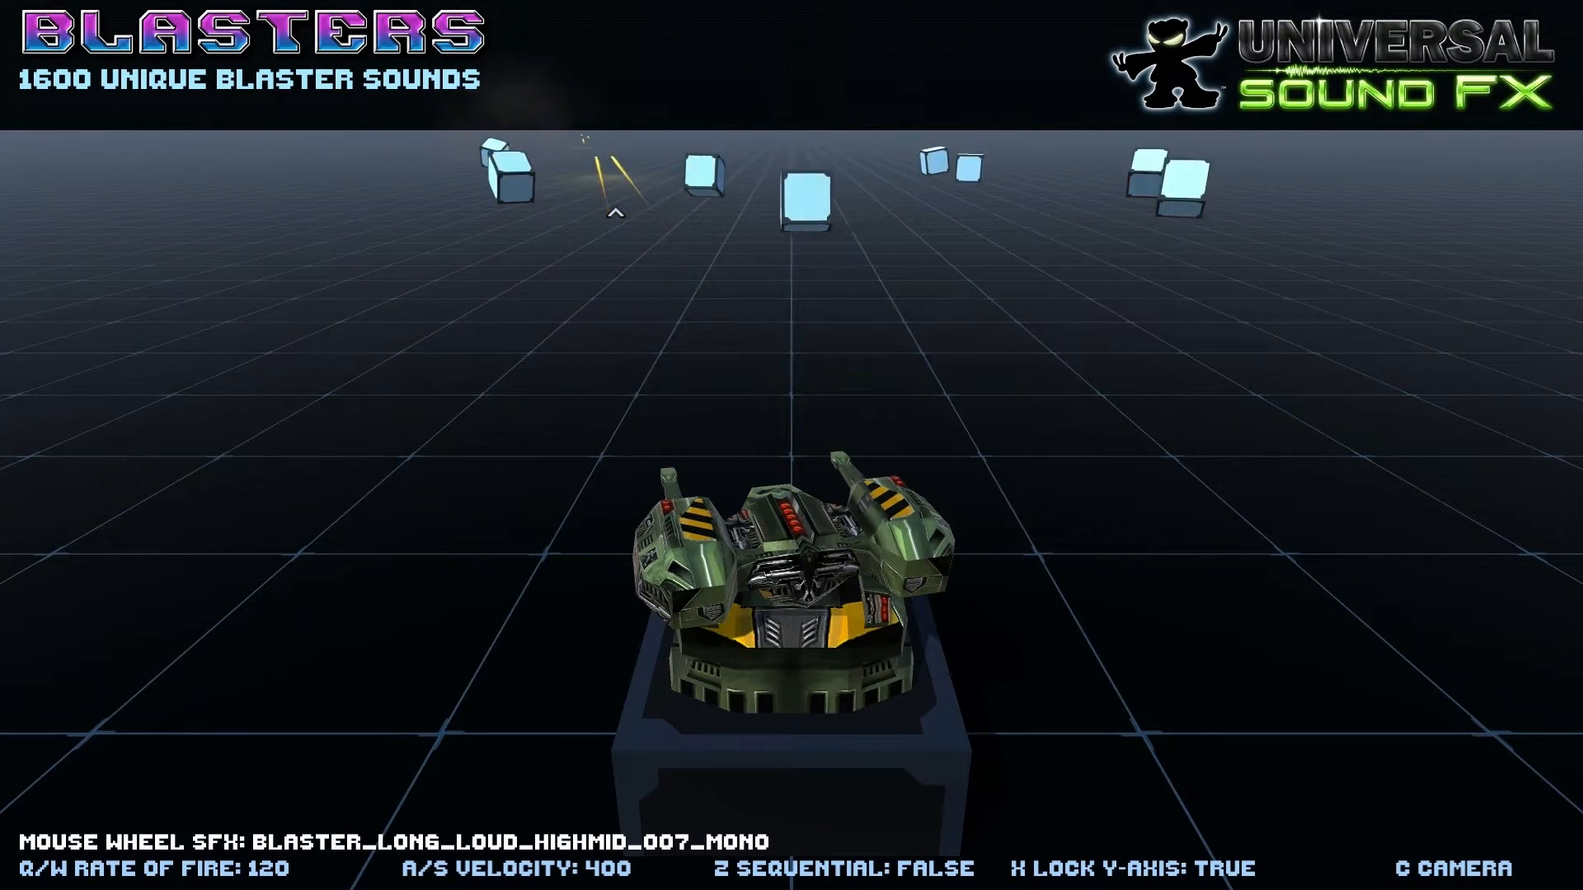
left_click(829, 240)
key("z")
left_click(857, 257)
left_click(882, 272)
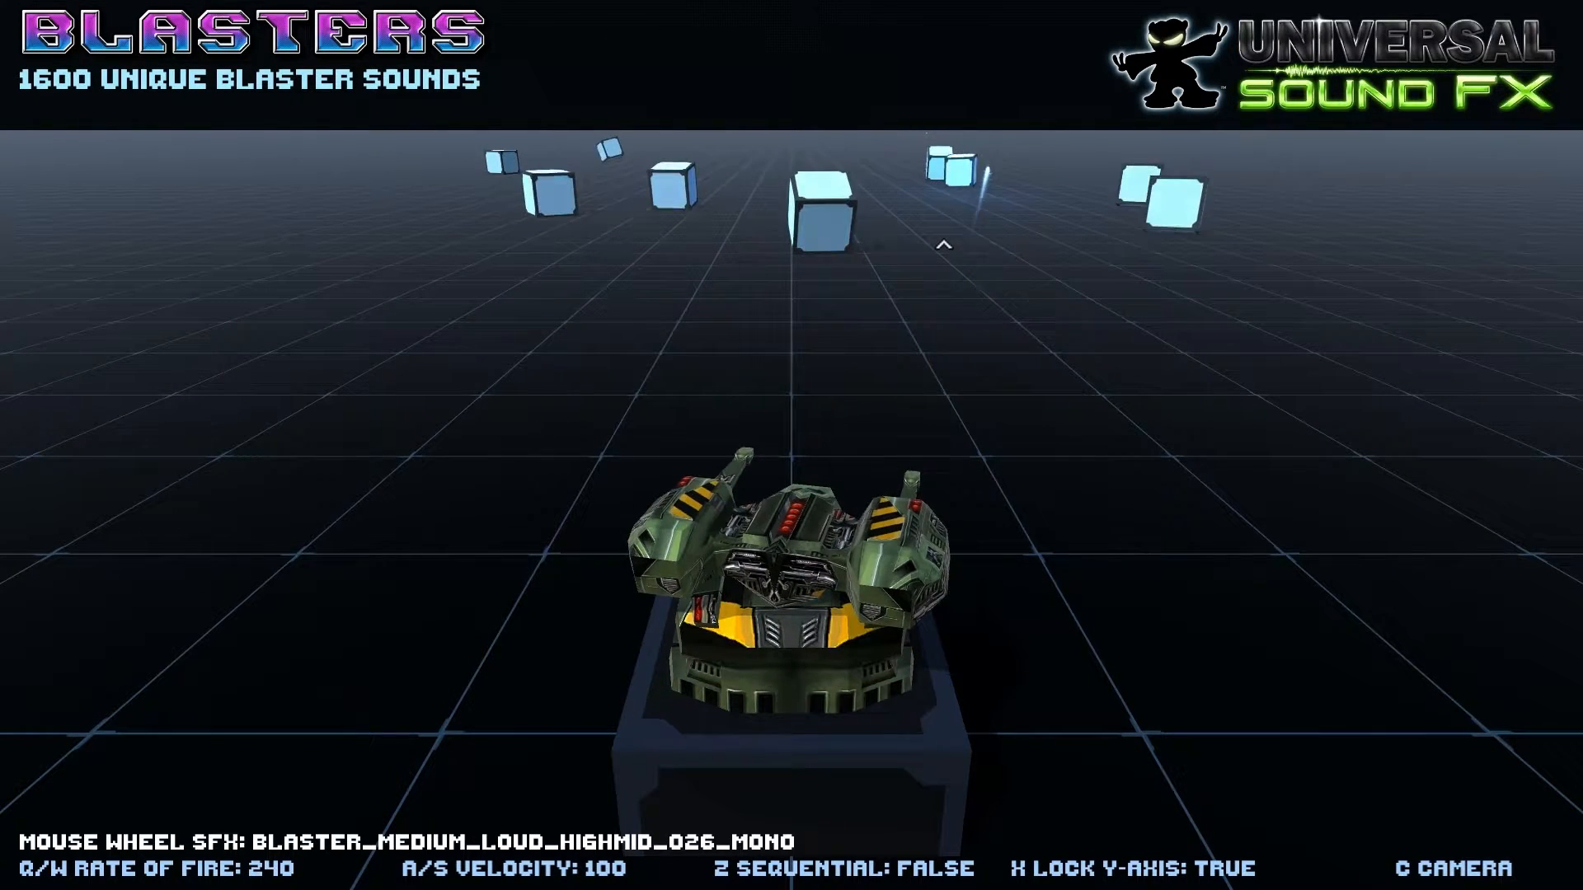
mouse_move(943, 244)
left_mouse_down()
mouse_move(948, 262)
mouse_move(844, 302)
mouse_move(844, 284)
left_mouse_up()
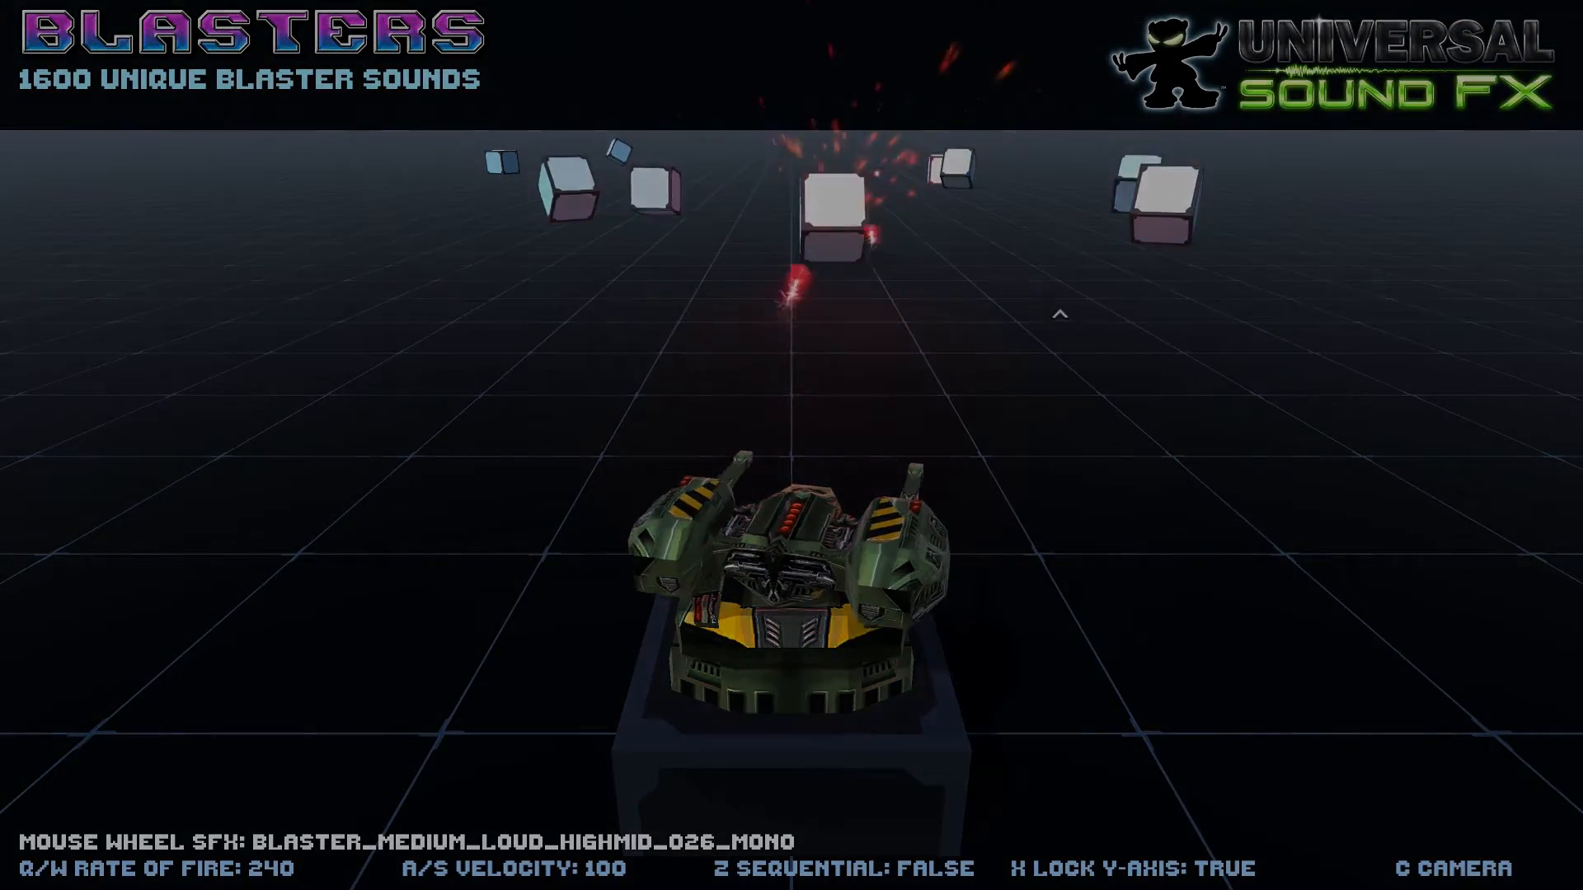
left_click_drag(1060, 314, 825, 169)
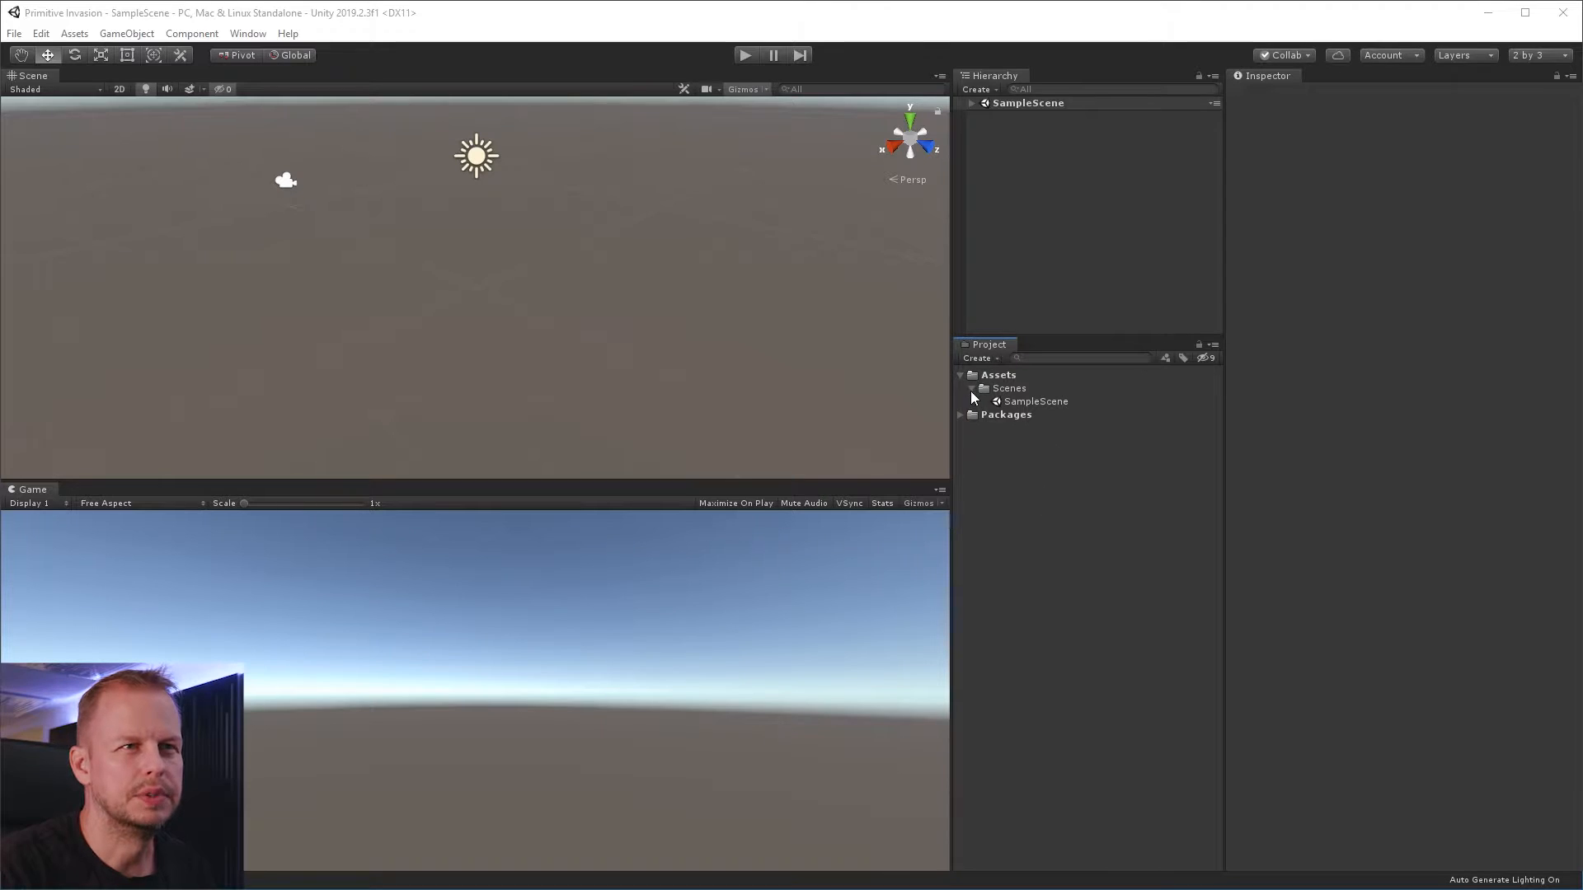
Rename the SampleScene scene asset in the Scenes folder to Game and reload it
left_click(971, 104)
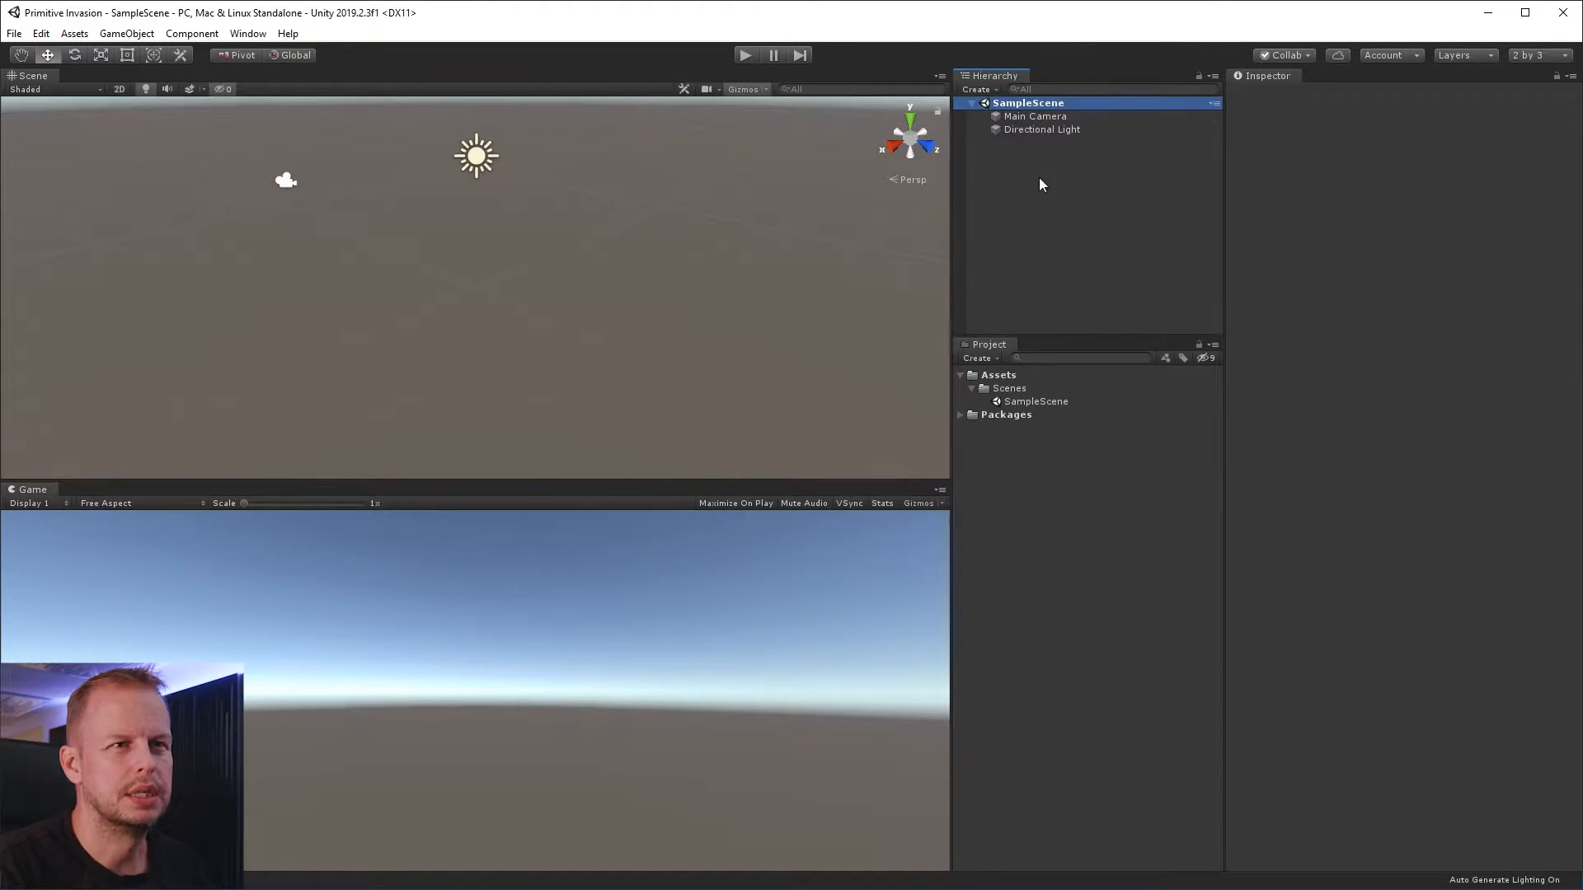
left_click(1032, 403)
type("Game")
key("Return")
left_click(841, 489)
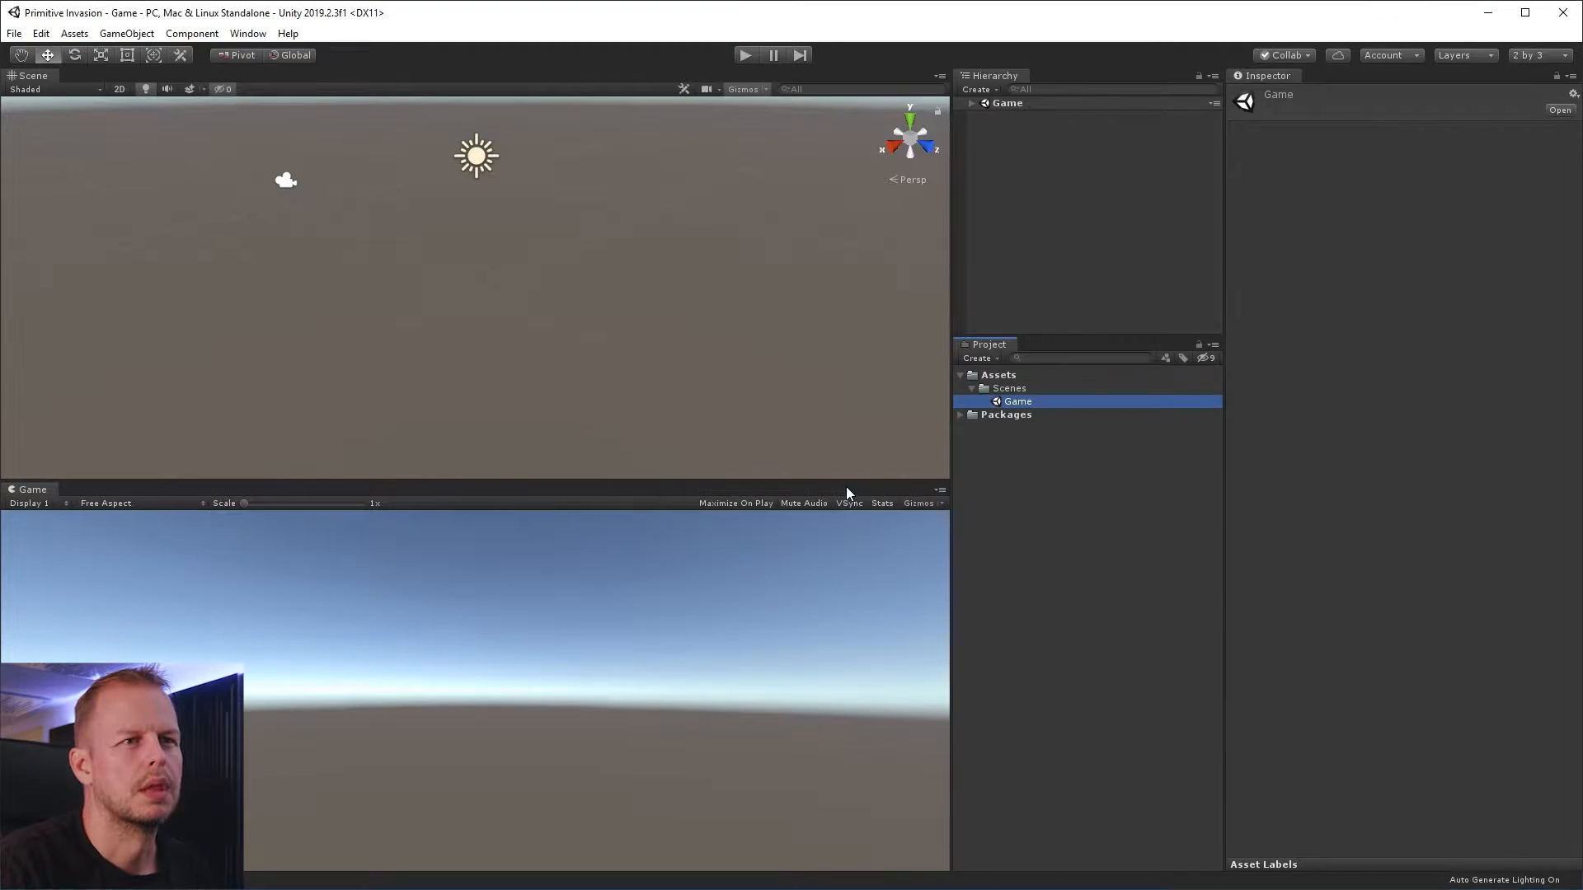
Set the Main Camera's clear flags to Solid Color and its background colour to black (000000)
left_click(971, 104)
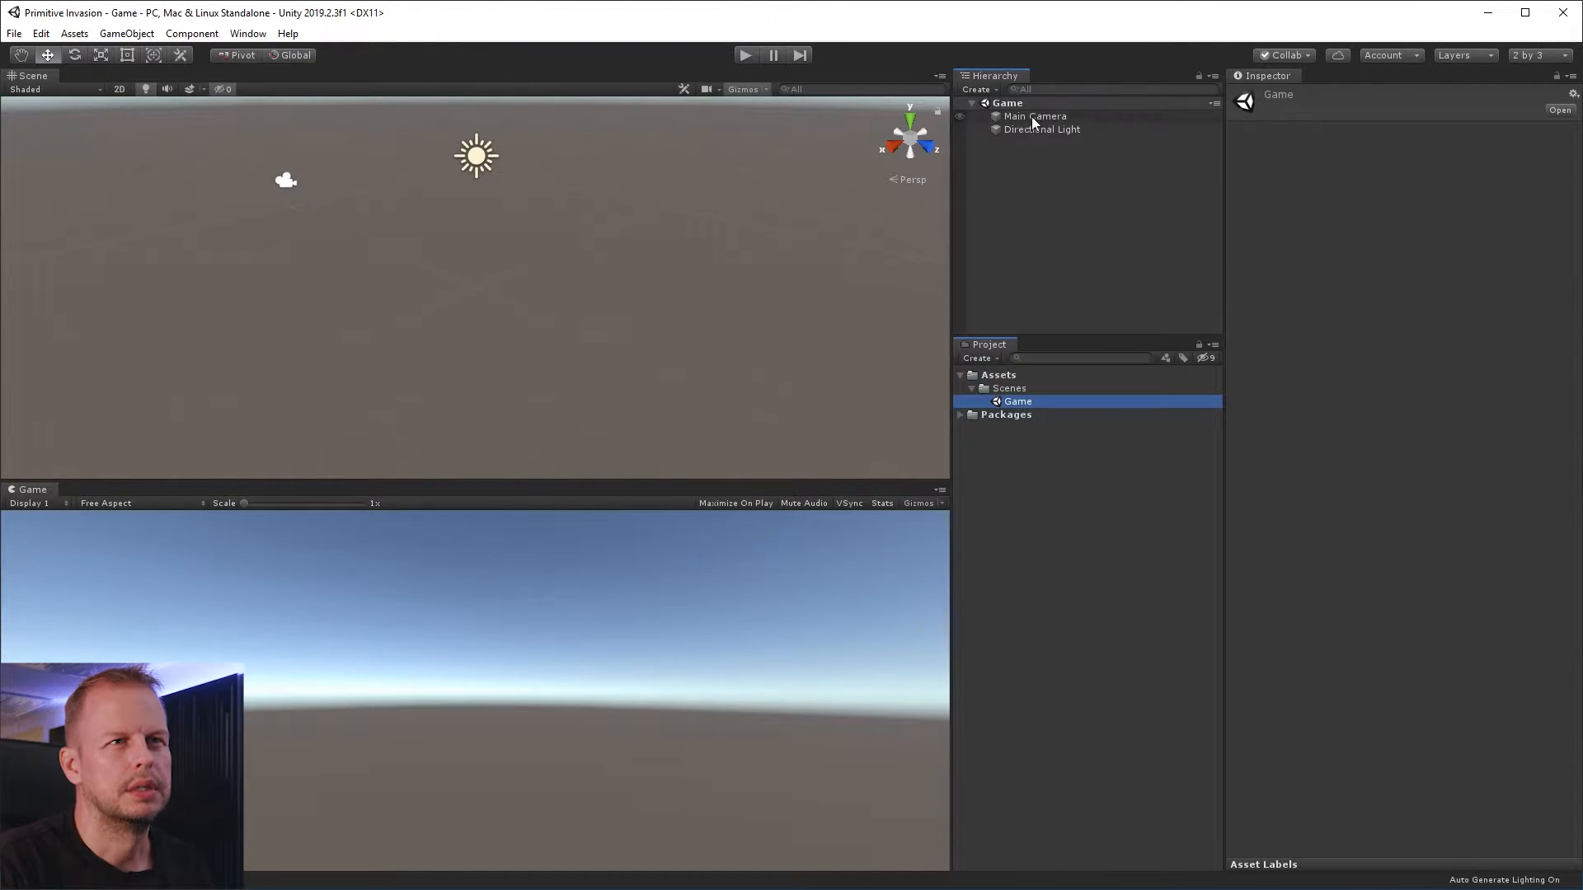
left_click(1033, 117)
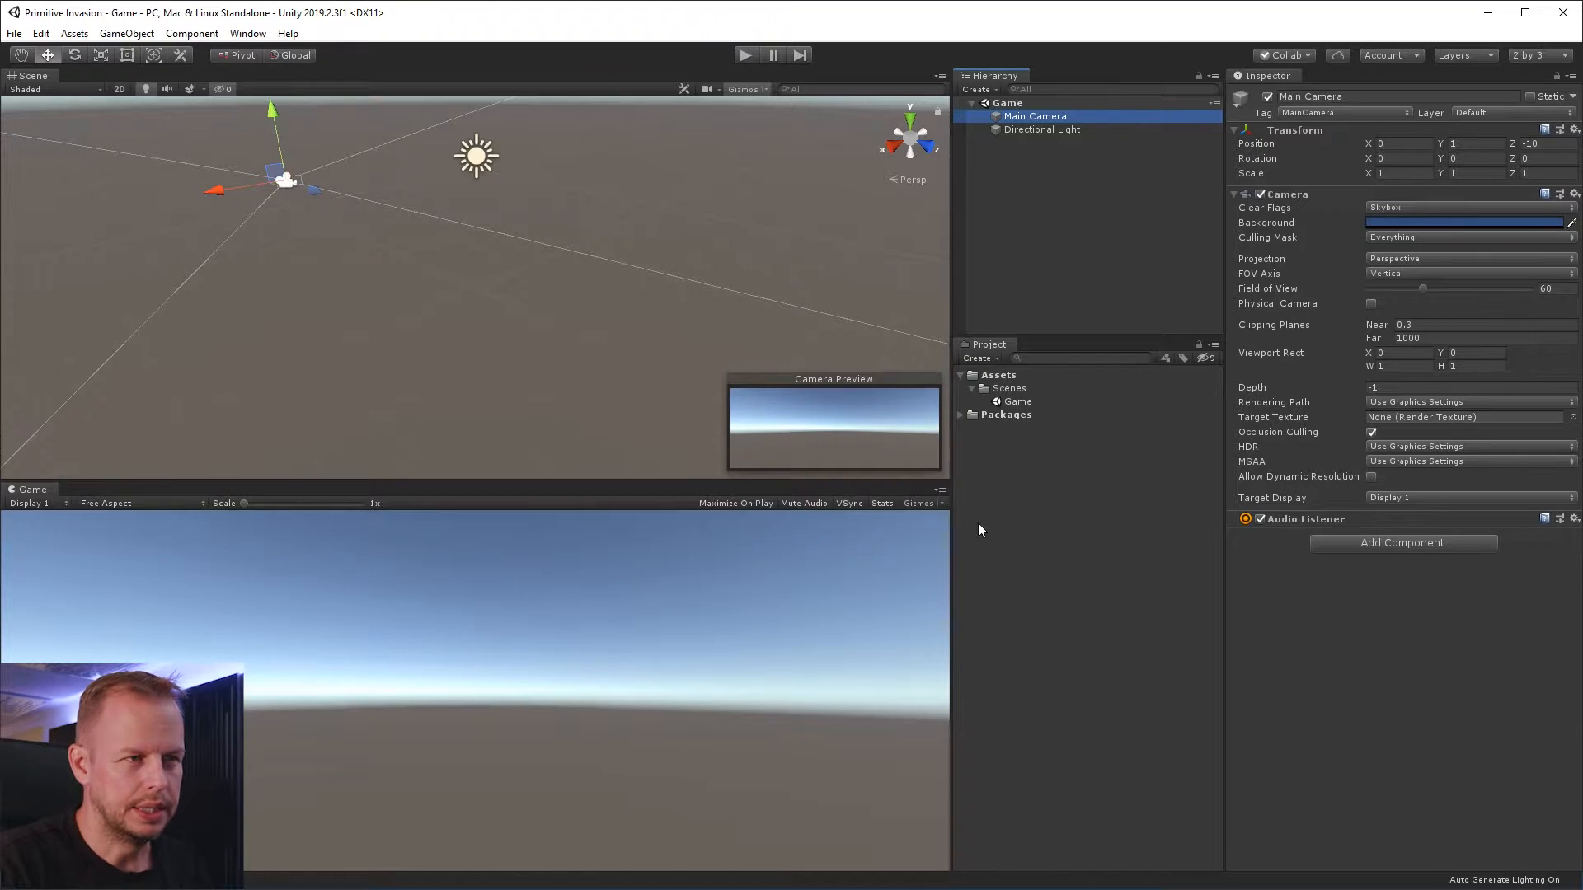
left_click(1440, 208)
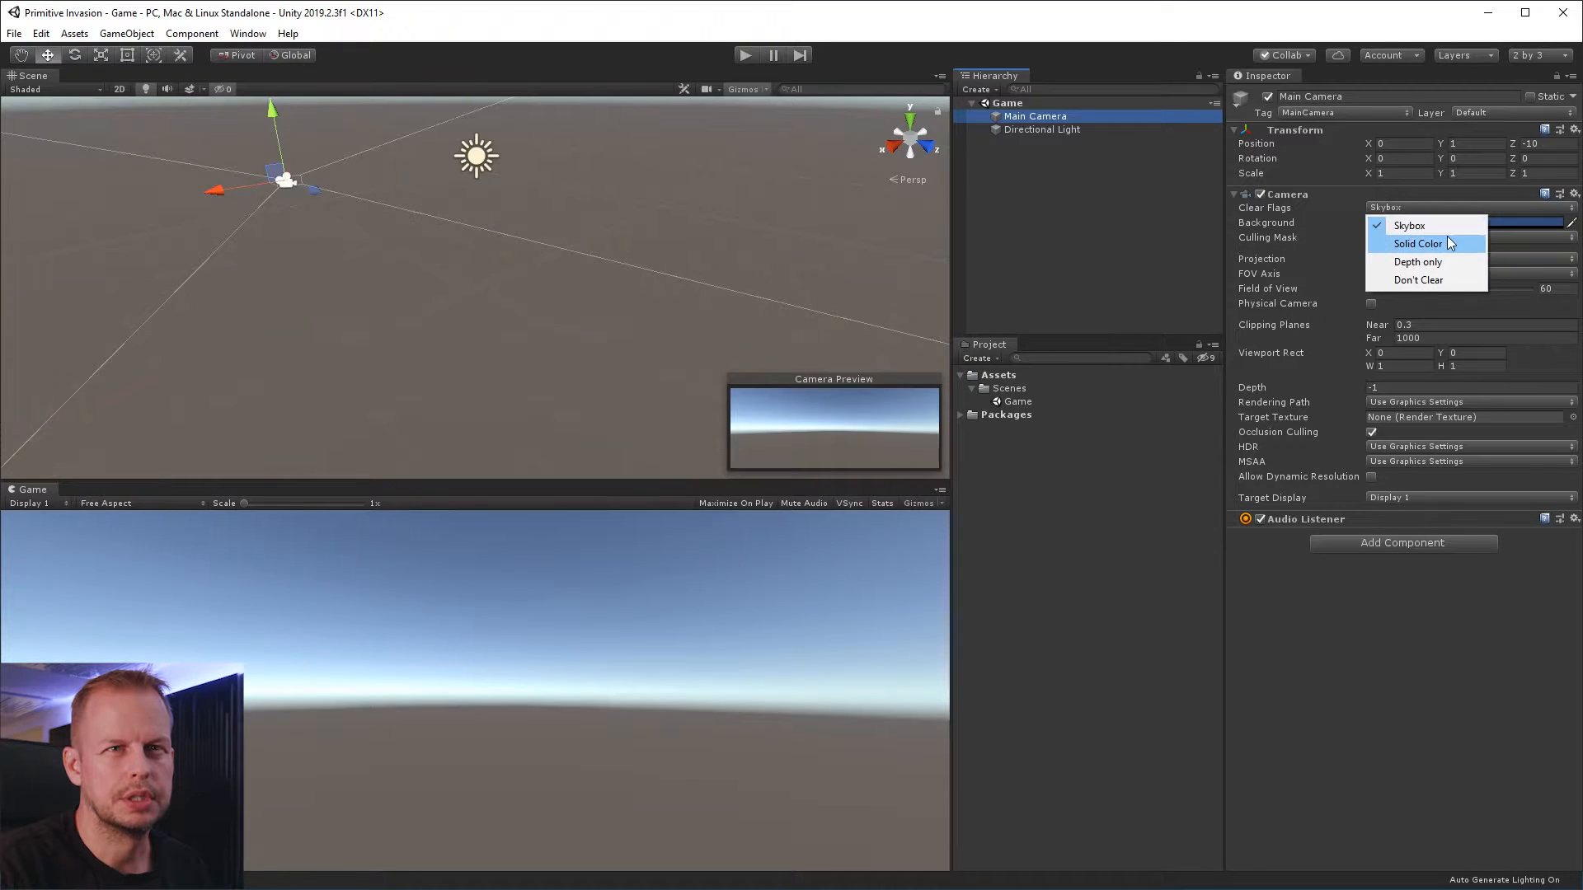
left_click(1447, 236)
left_click(1396, 221)
left_click_drag(1005, 378, 859, 516)
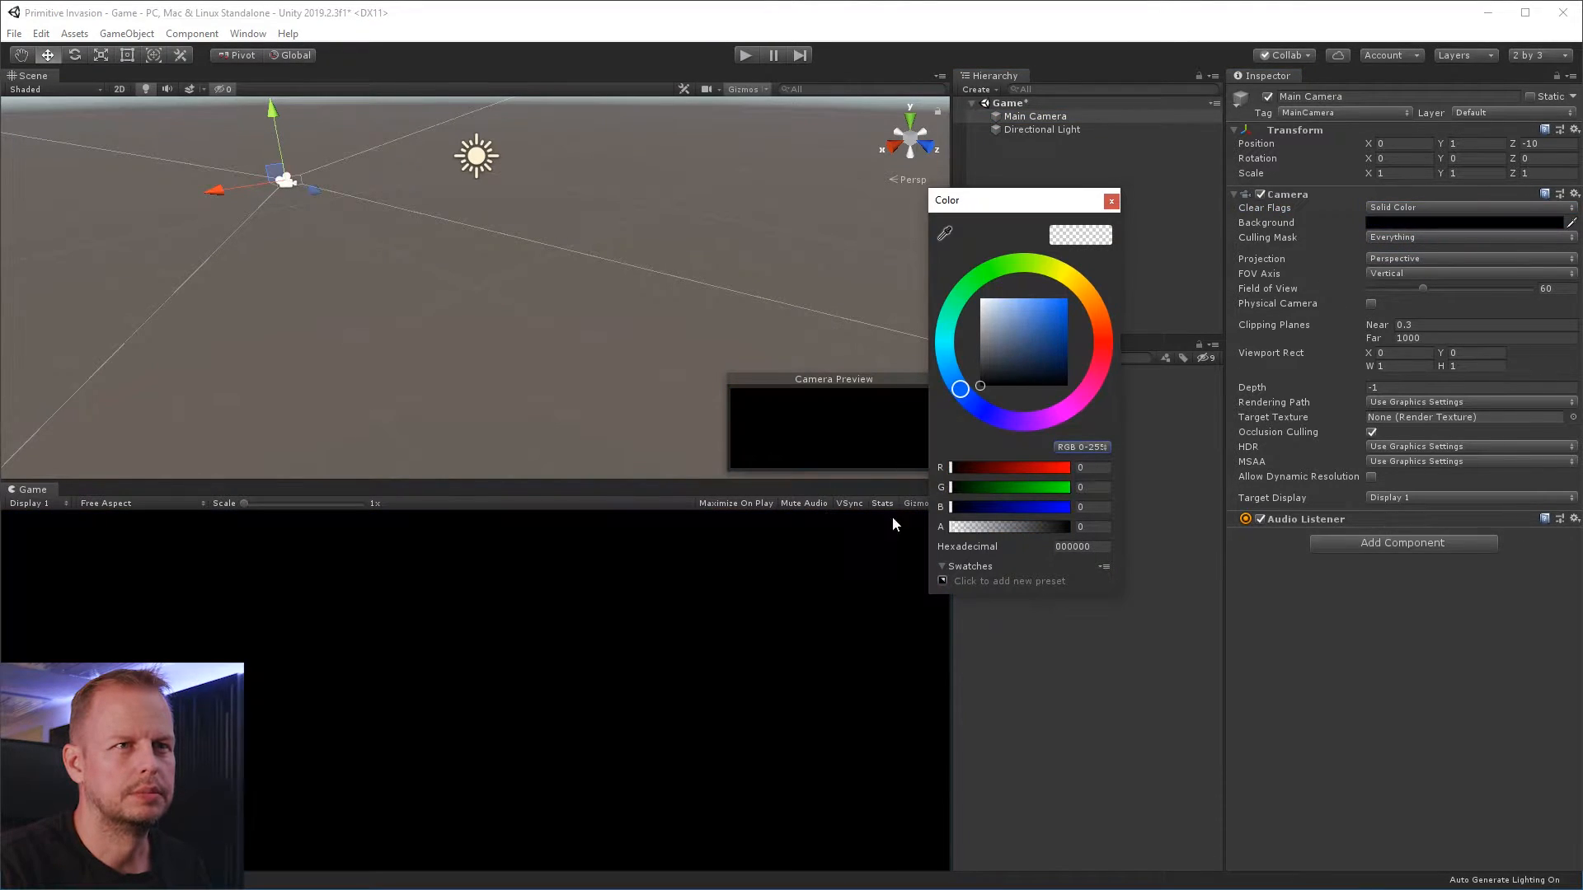
left_click(1111, 201)
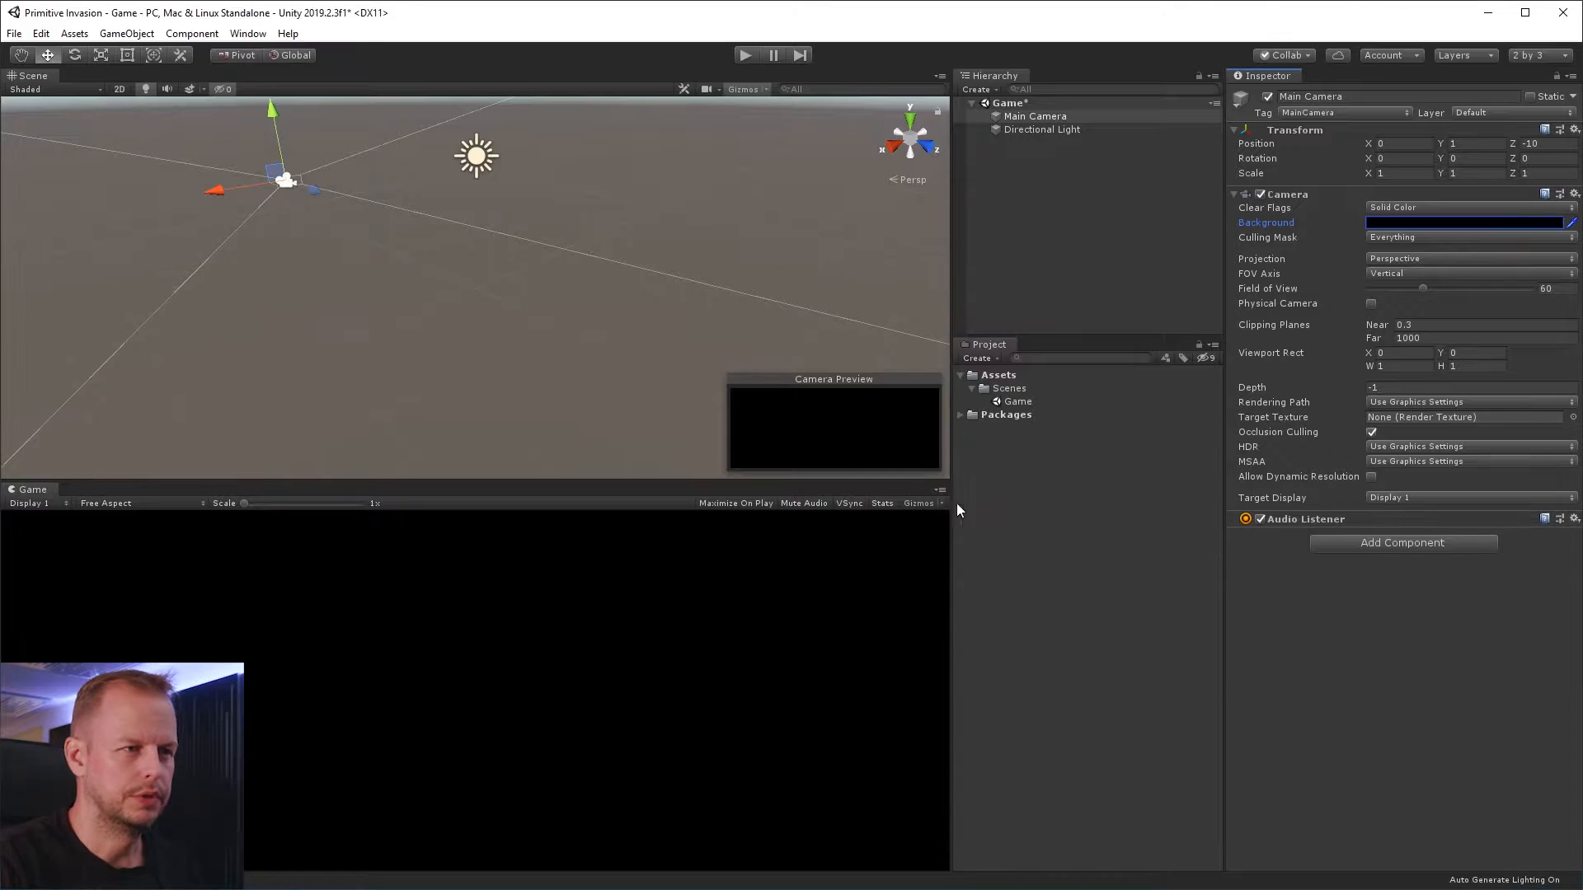
left_click(1108, 517)
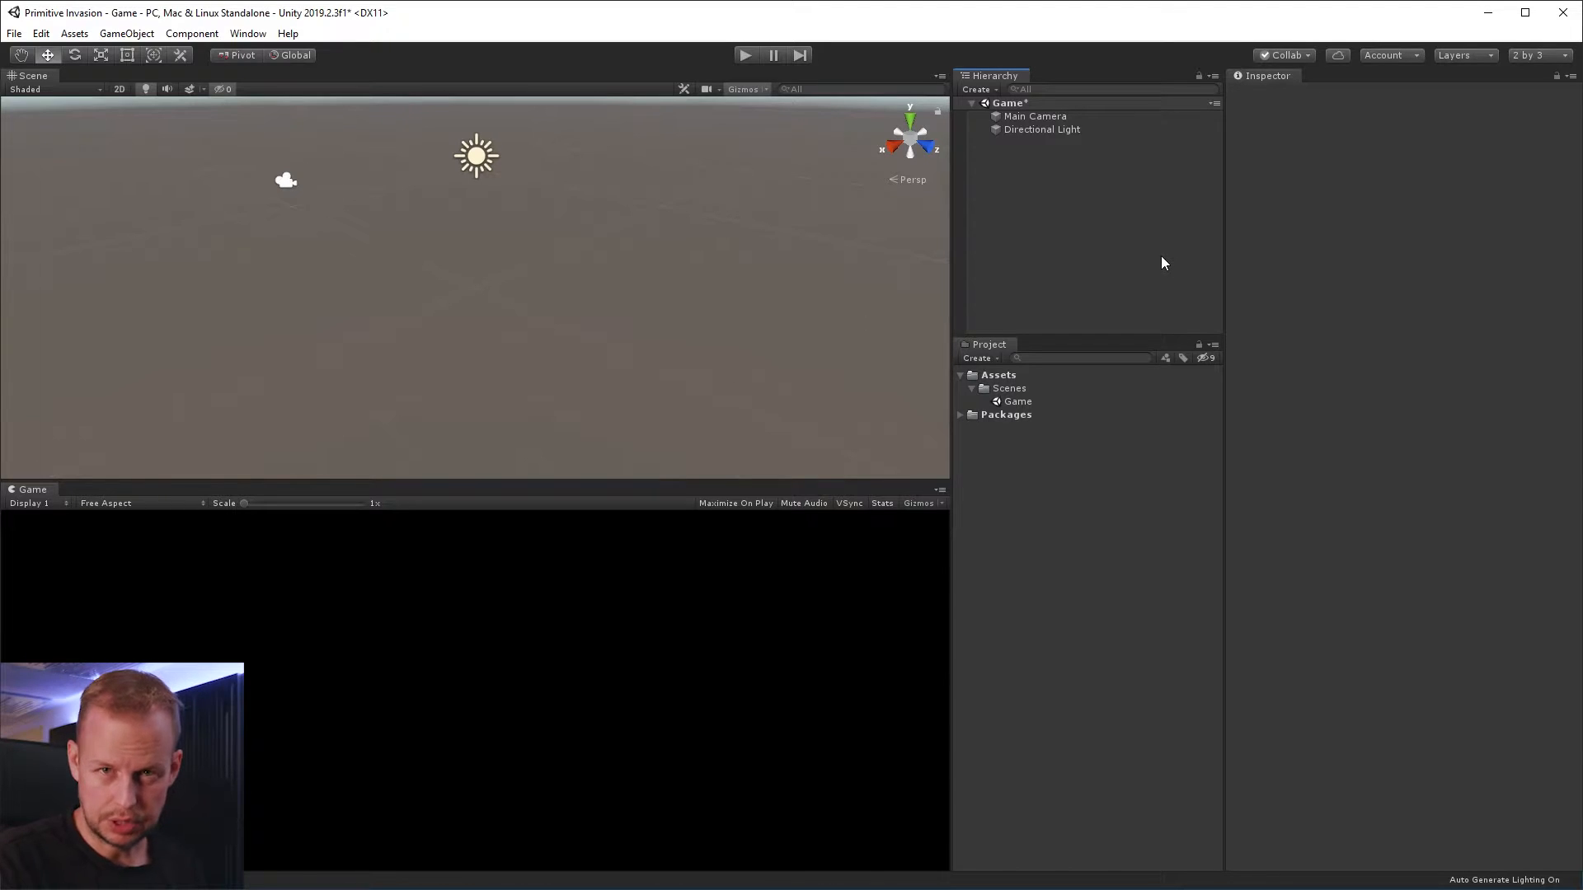
Create a new folder named Editor inside the Assets folder
left_click(1002, 376)
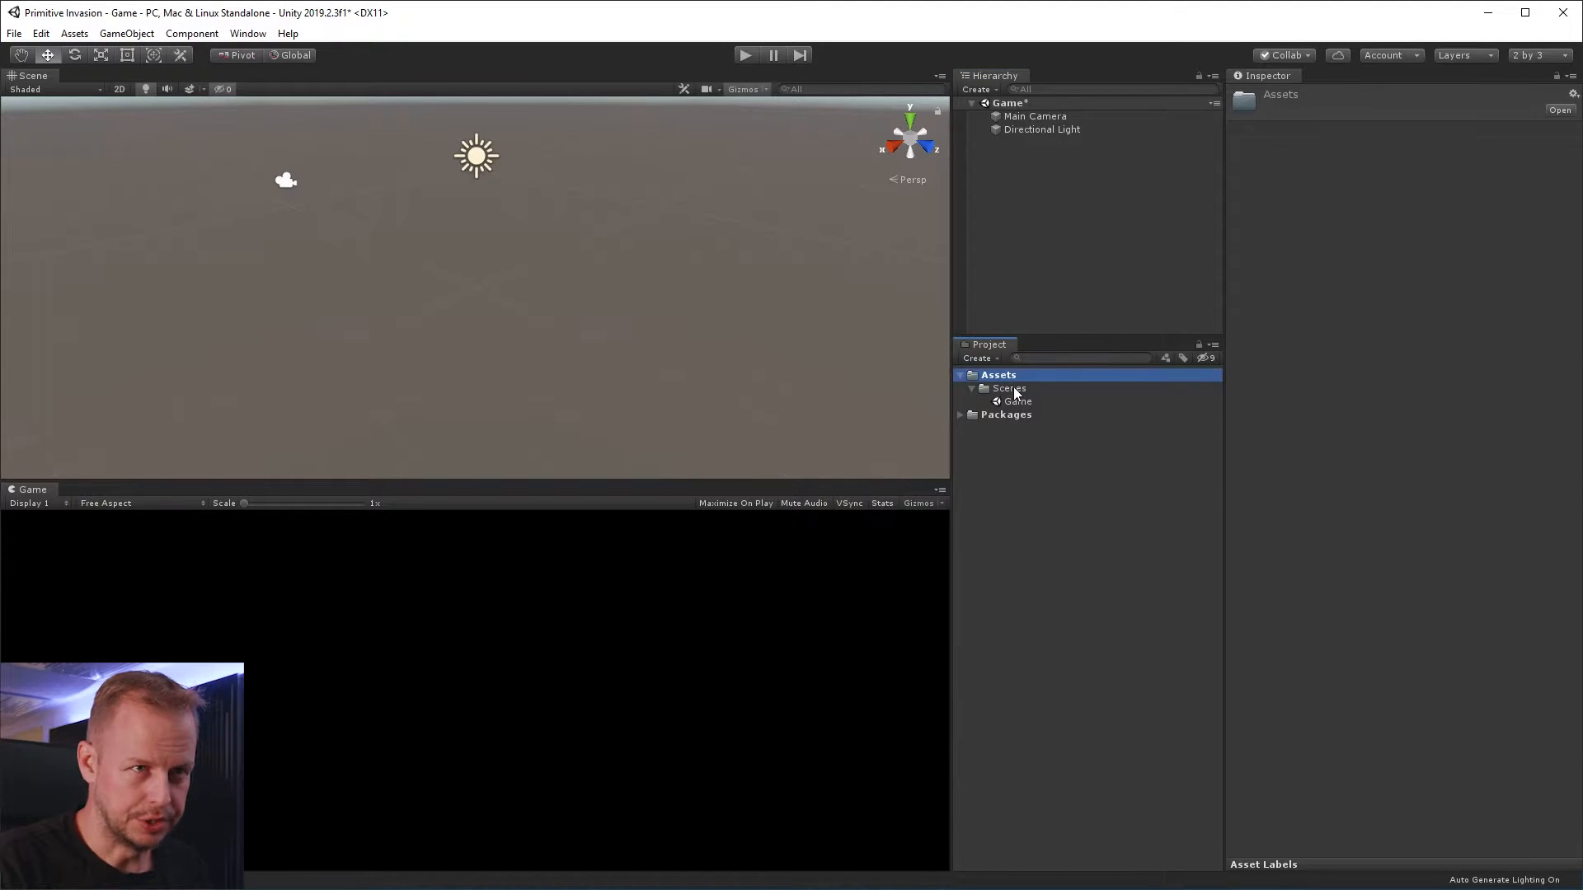
left_click(1014, 389)
left_click(999, 376)
right_click(1004, 376)
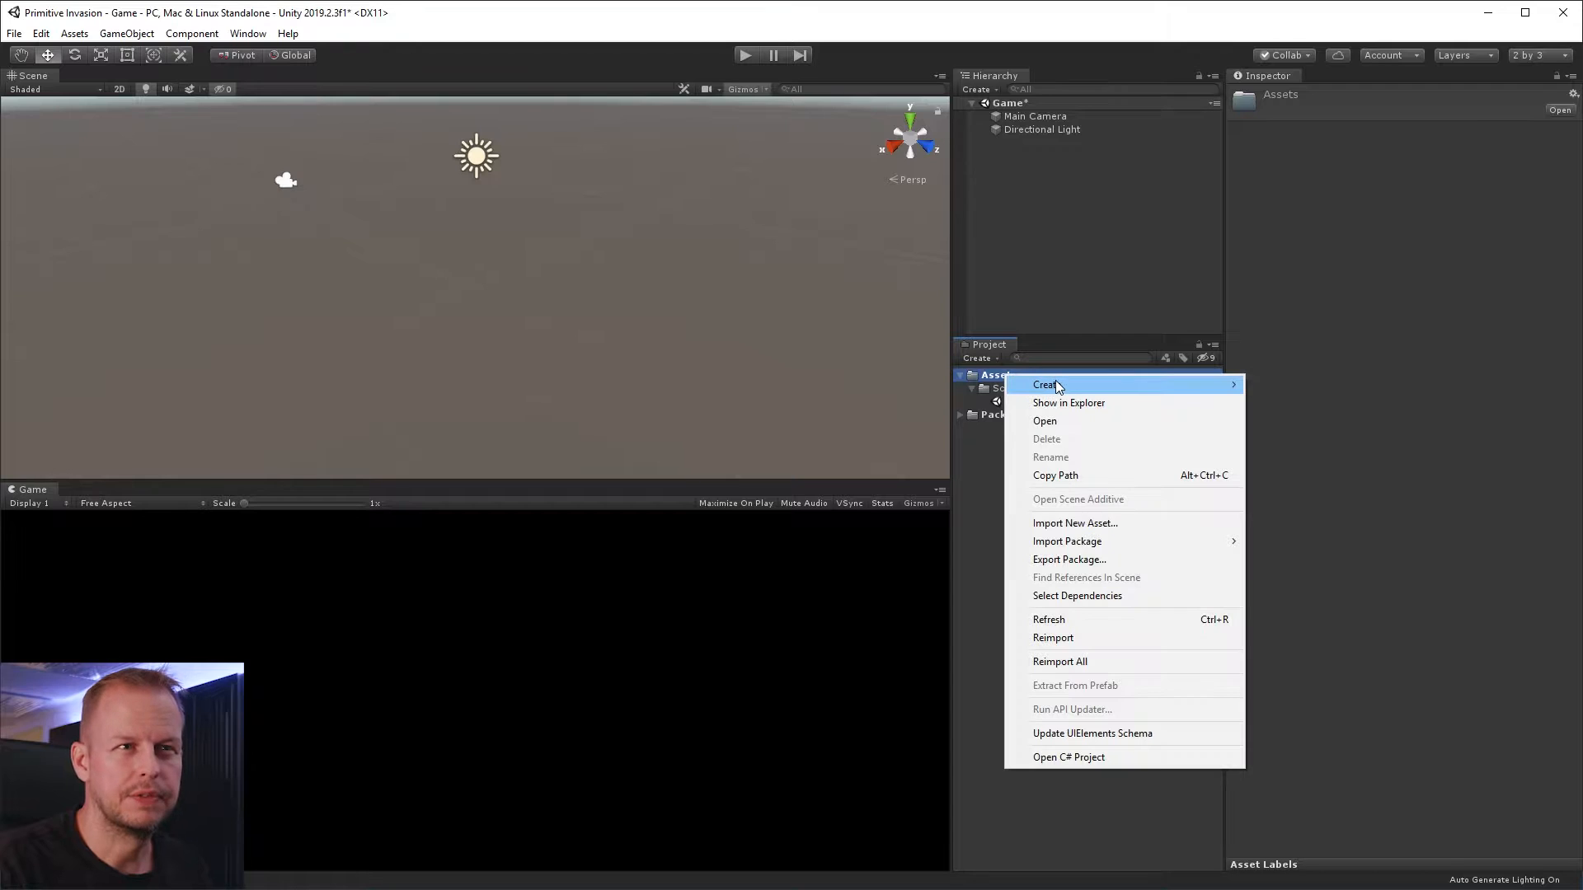
mouse_move(1057, 385)
left_click(1286, 384)
type("Models")
key("Return")
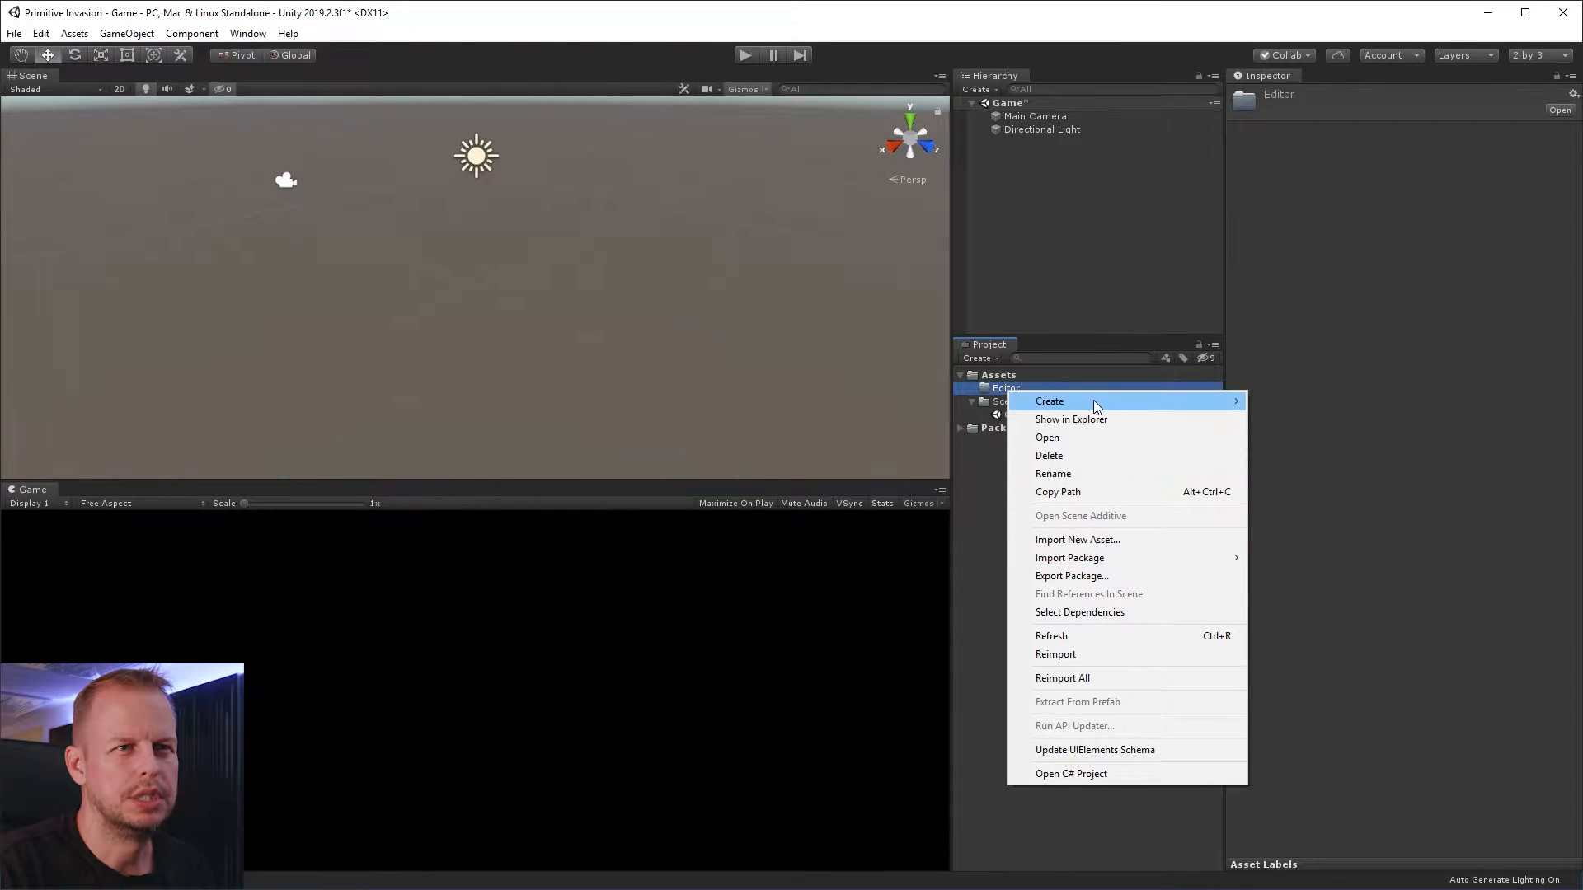
Create a C# script named FlipX in the Editor folder
mouse_move(1105, 403)
left_click(1309, 422)
type("FlipX")
key("Return")
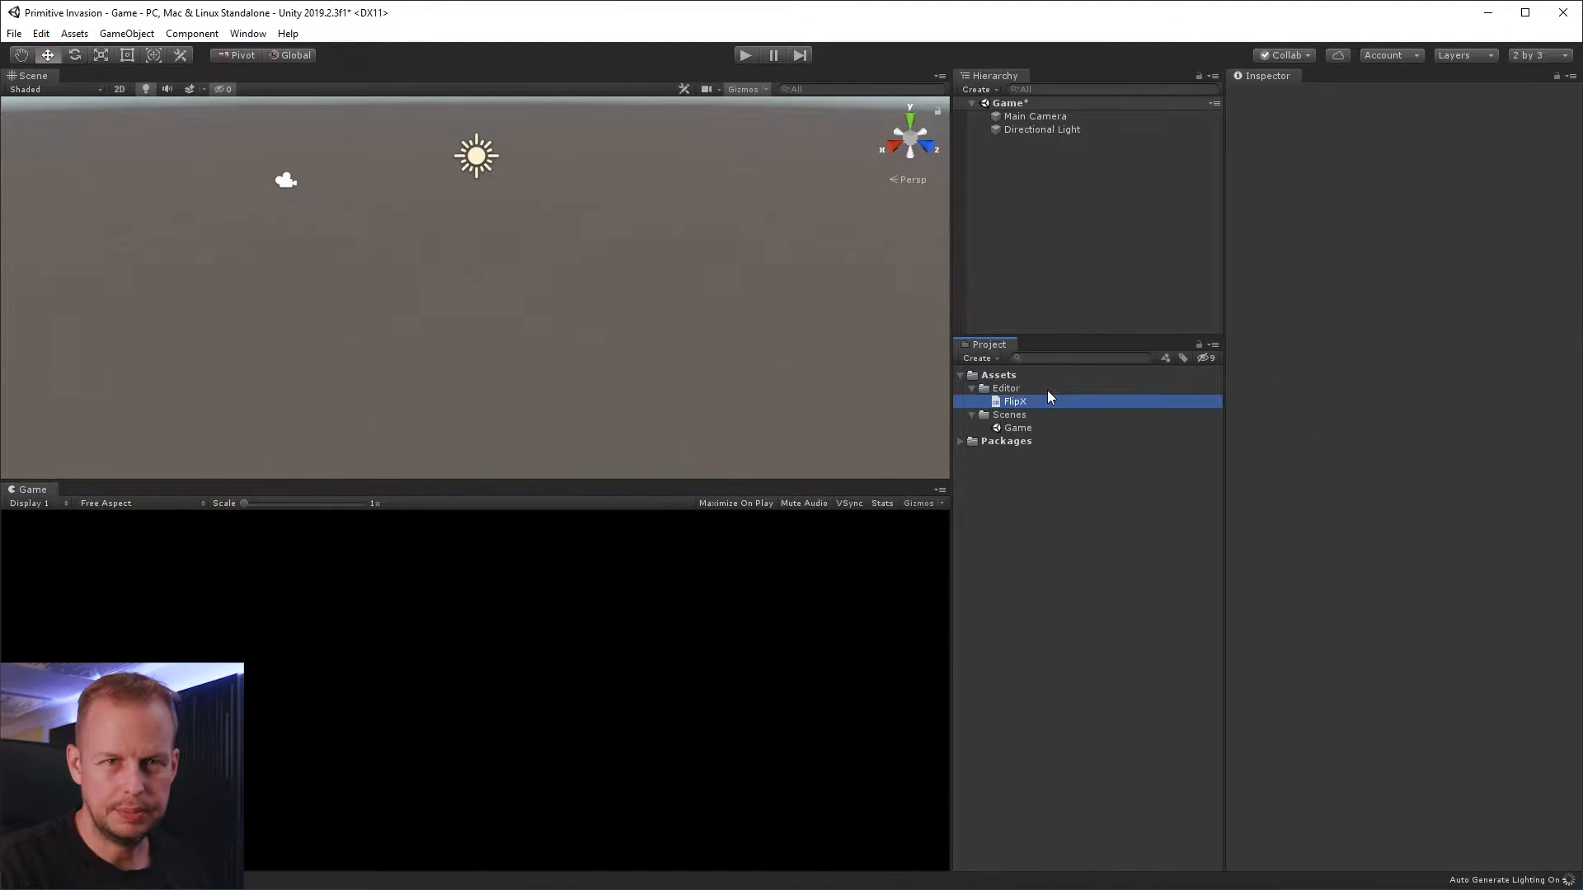
Open the FlipX script in Visual Studio and reload the externally modified solution
left_click(1020, 402)
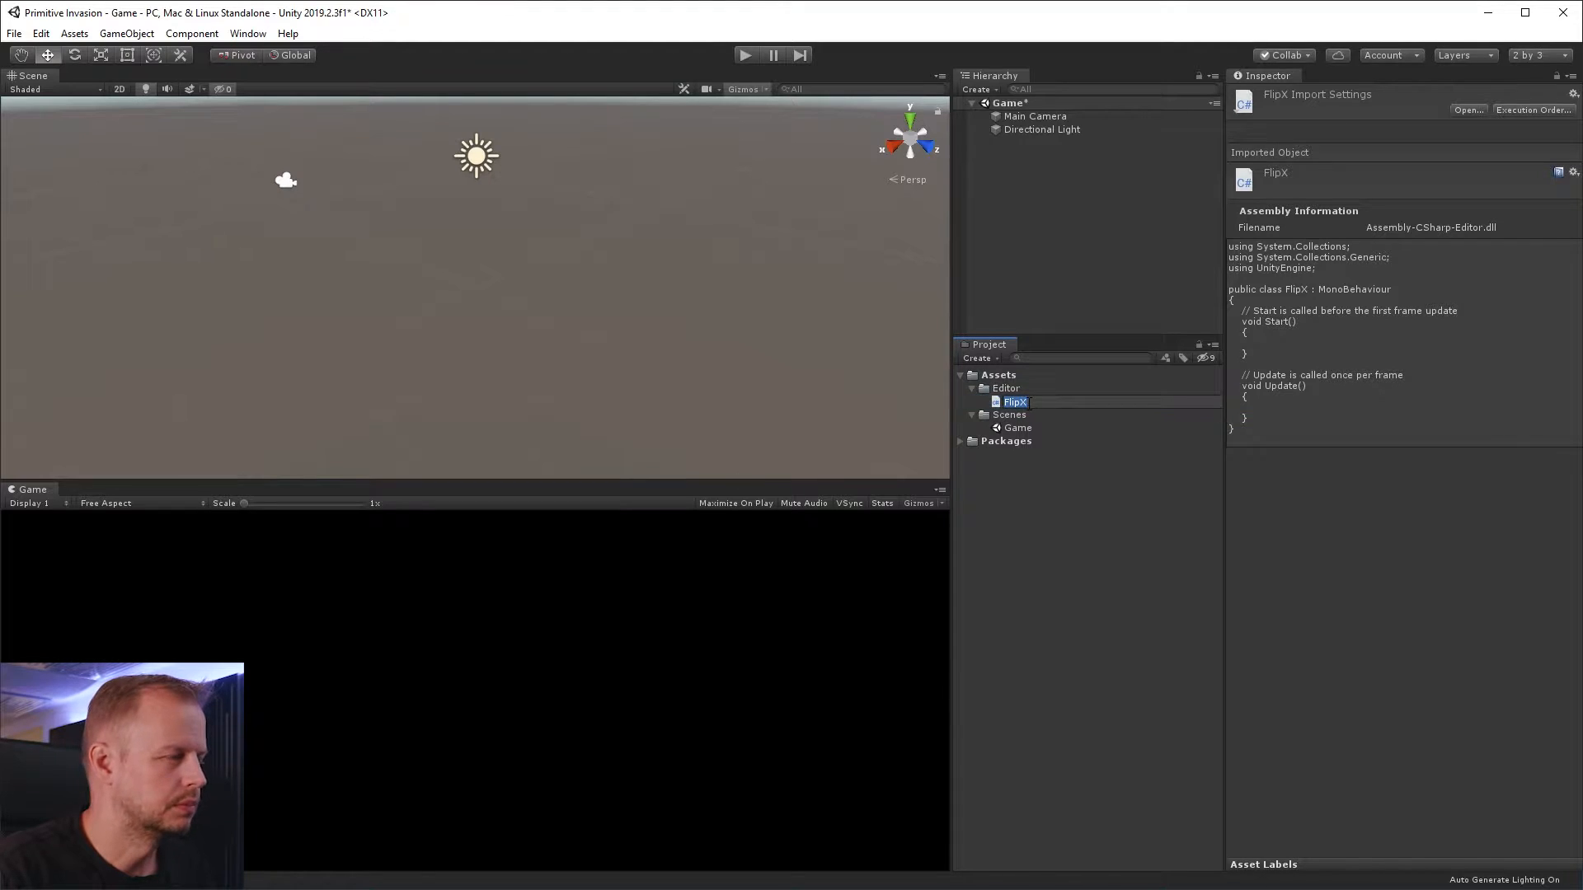
left_click(1017, 412)
double_click(1017, 403)
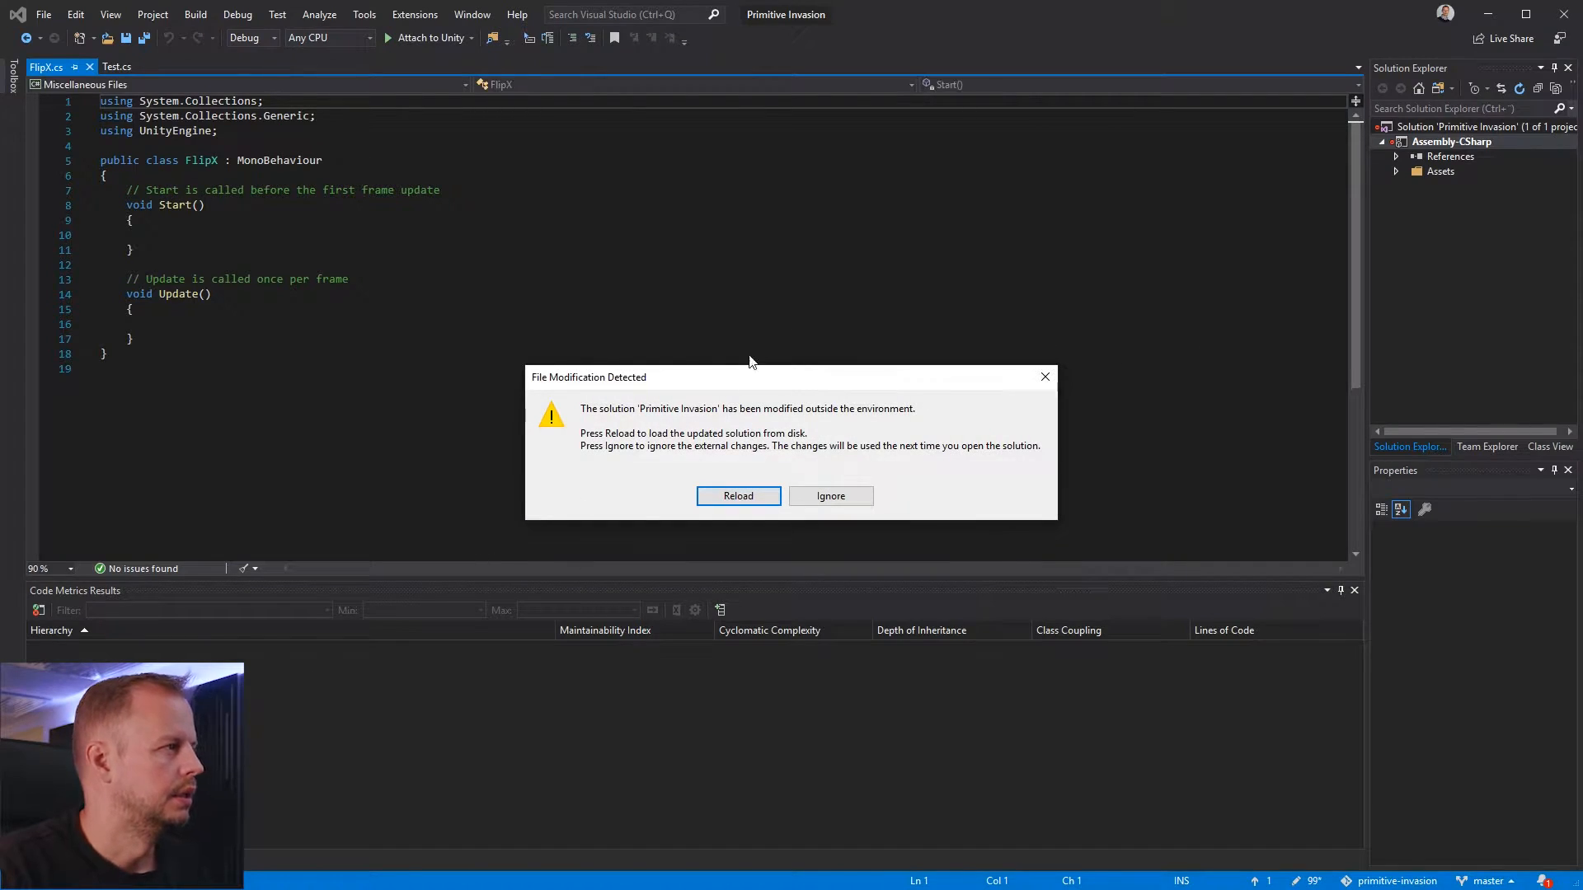
left_click(742, 497)
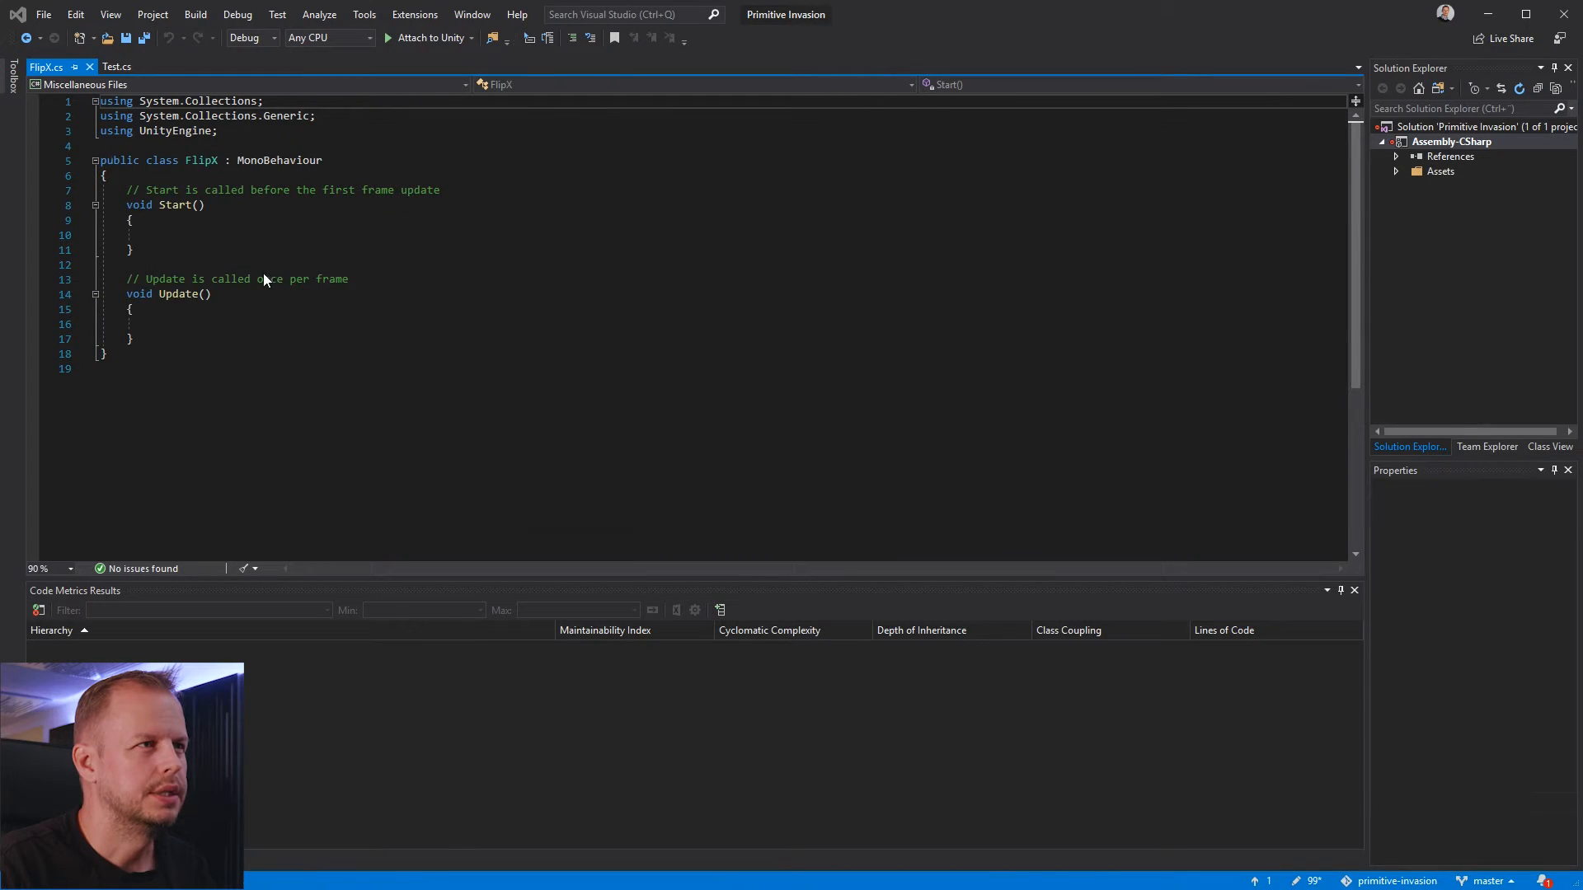
left_click(341, 174)
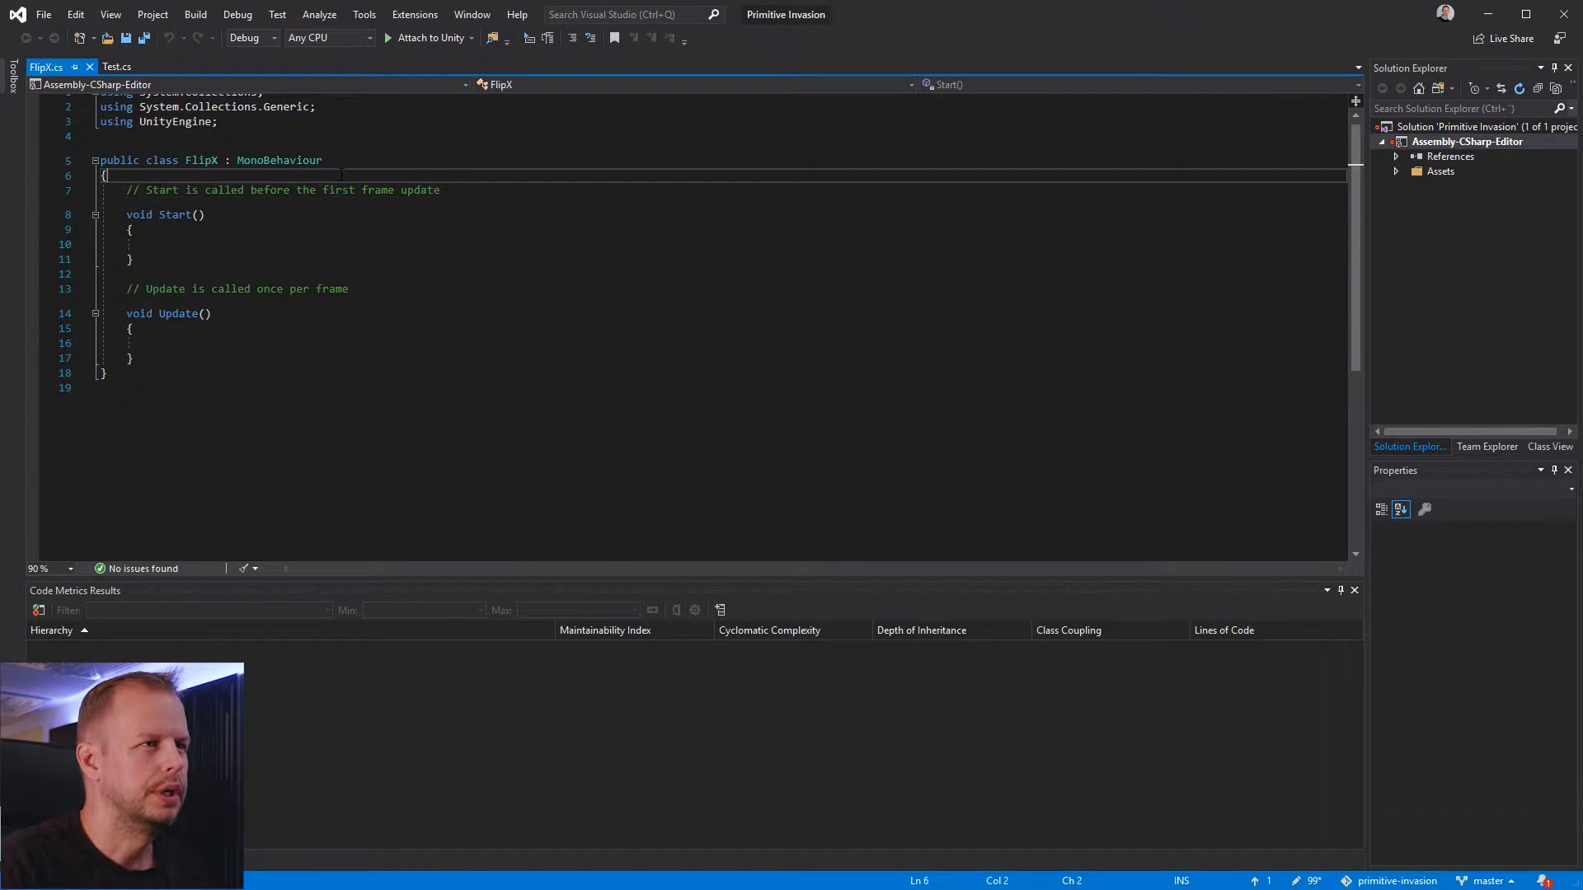
key("Down")
type("7")
key("shift+Down")
key("Up")
key("Up")
key("Up")
key("Up")
key("Down")
key("Down")
key("Right")
type("1")
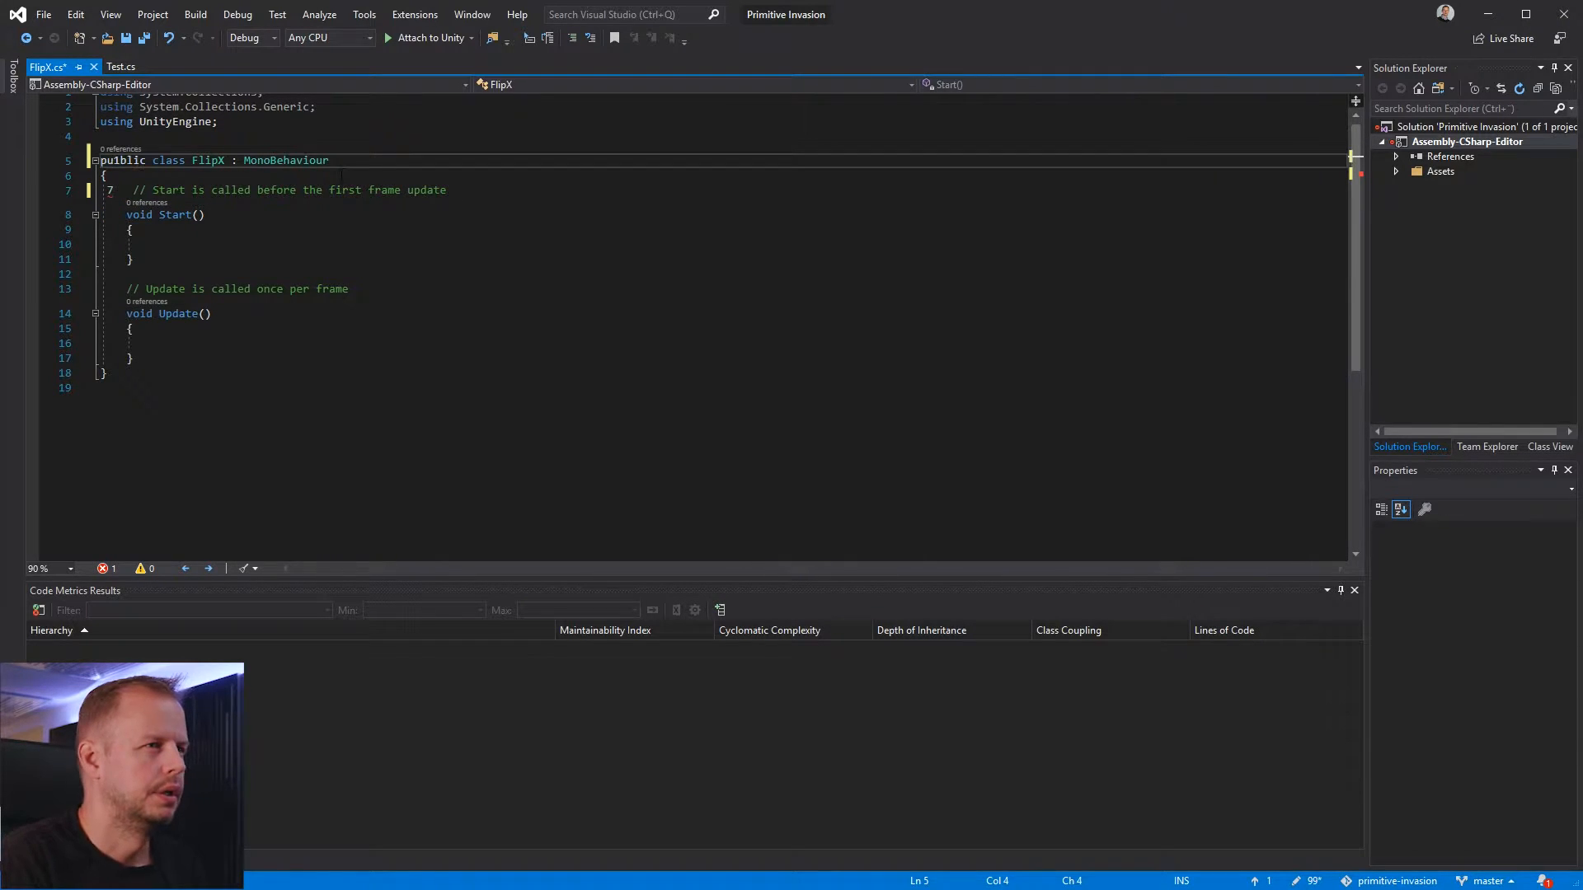
key("BackSpace")
Replace the FlipX class's MonoBehaviour base class with ScriptableWizard
key("End")
key("ctrl+shift+Left")
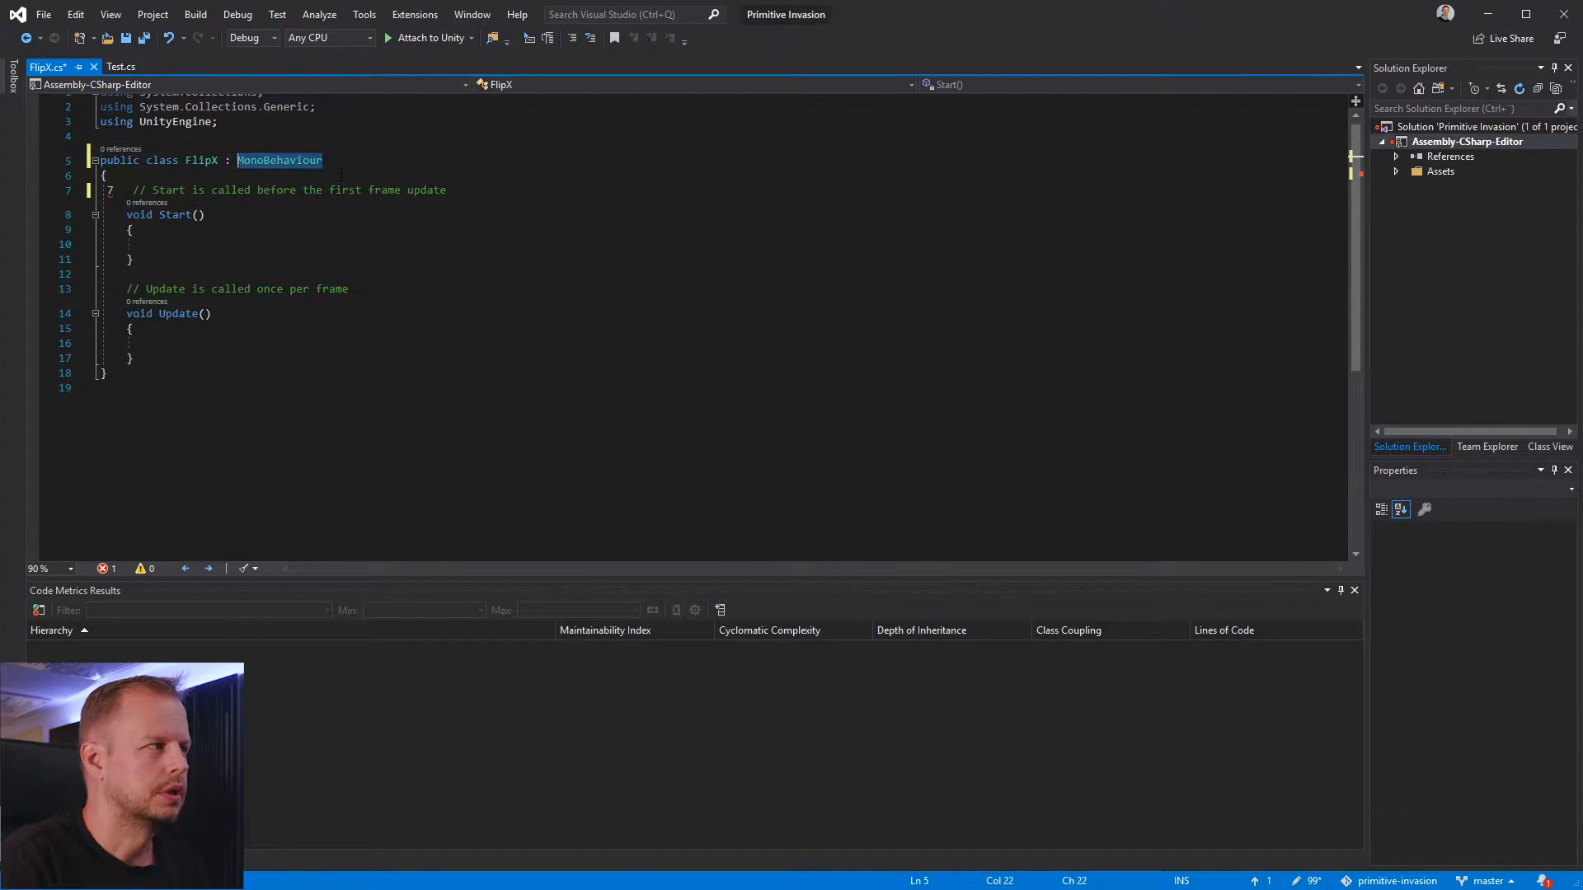
type("Scriptabe")
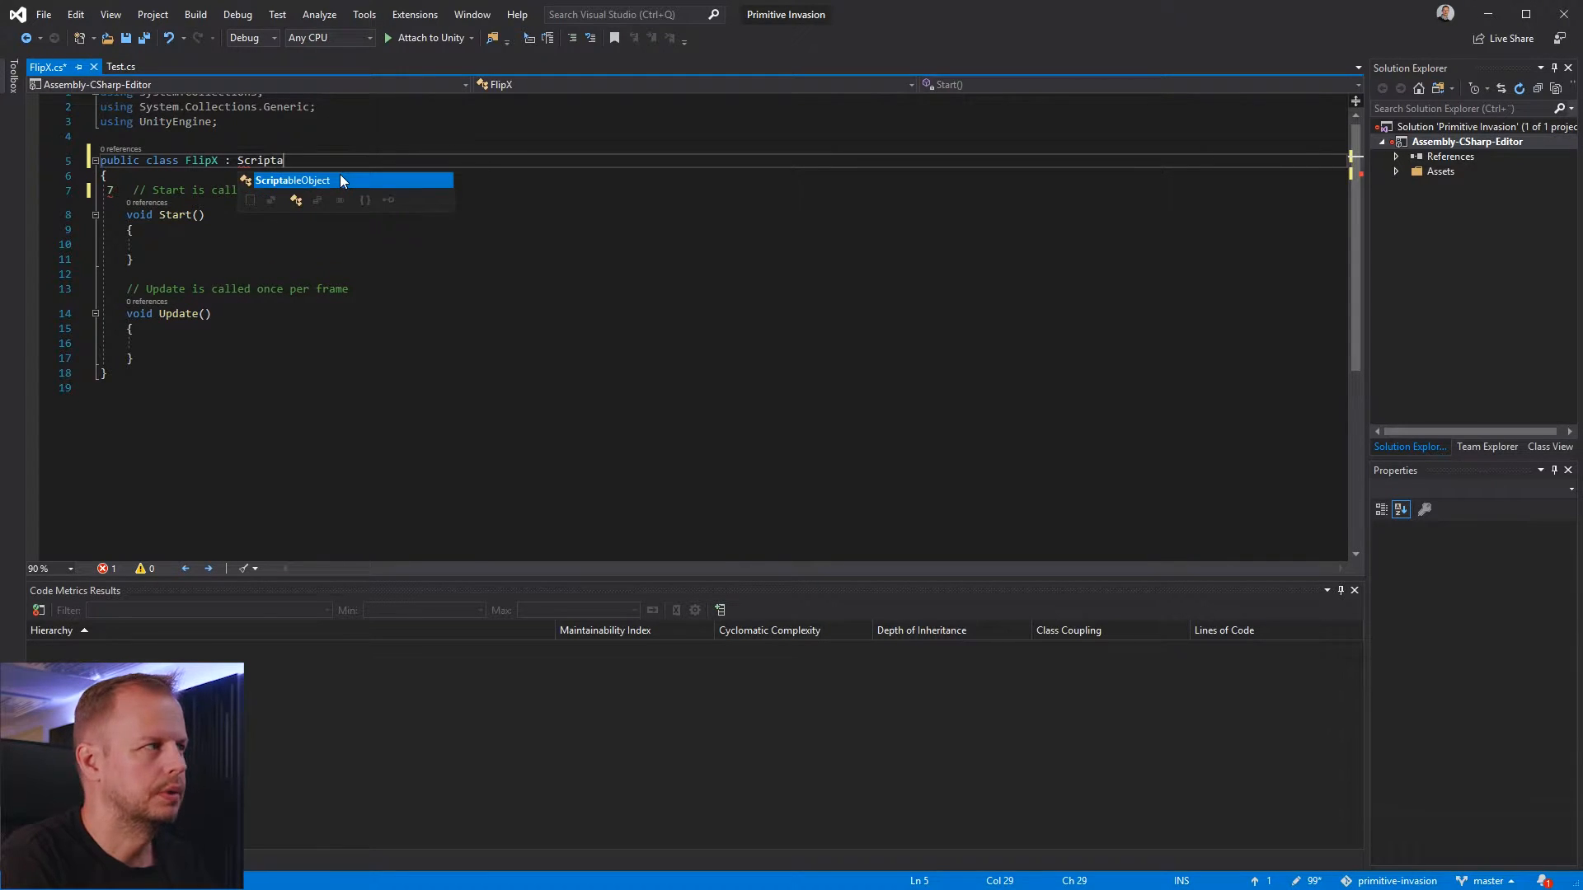
key("BackSpace")
type("leWiz")
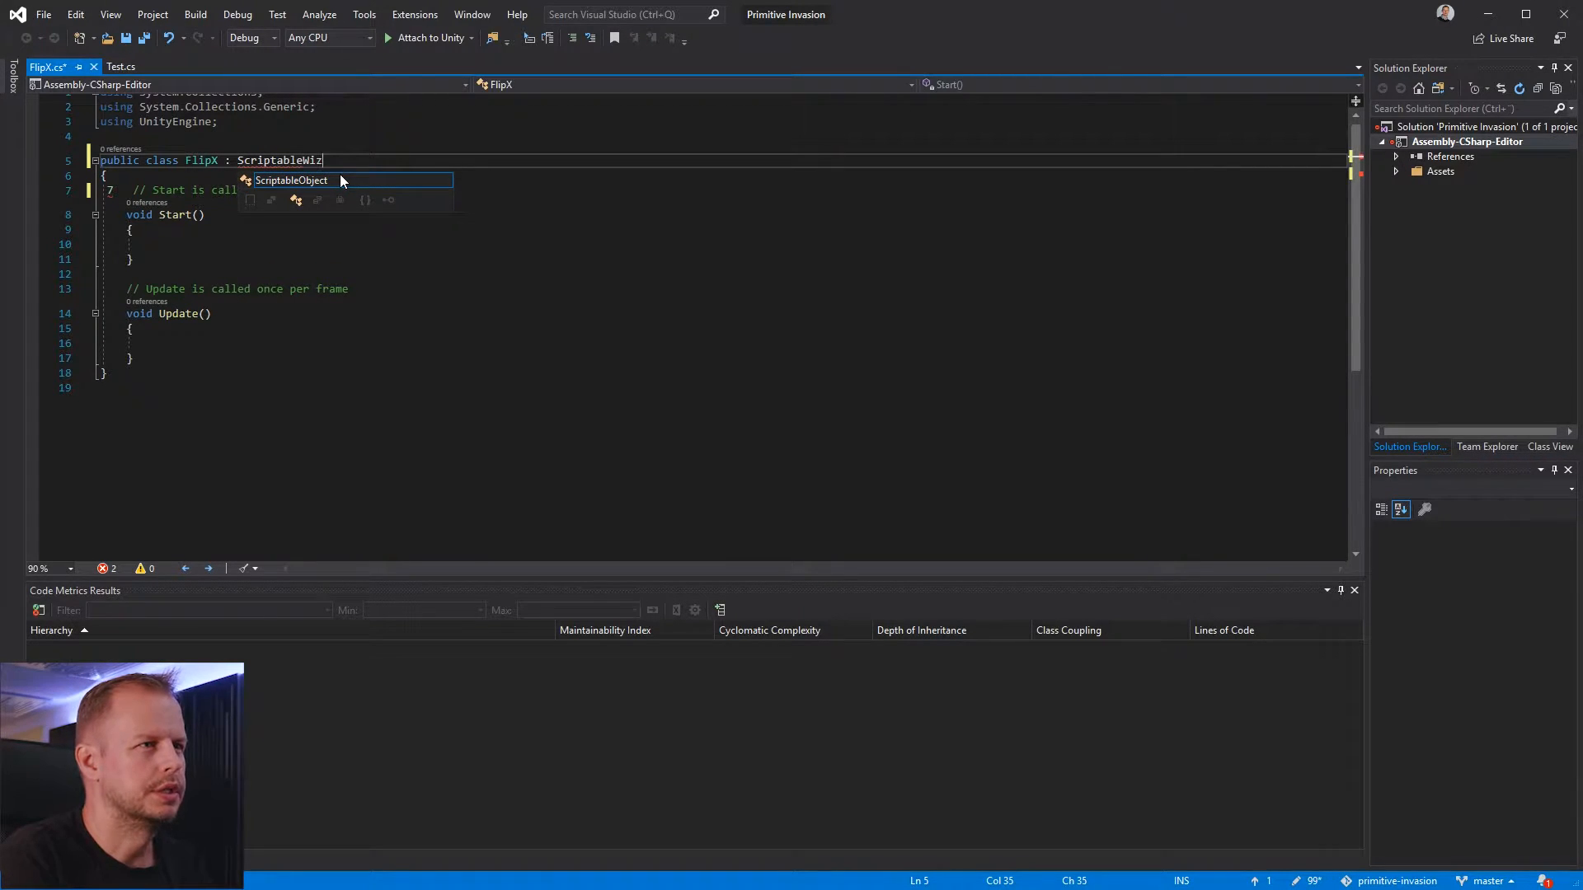
type("ard")
key("Escape")
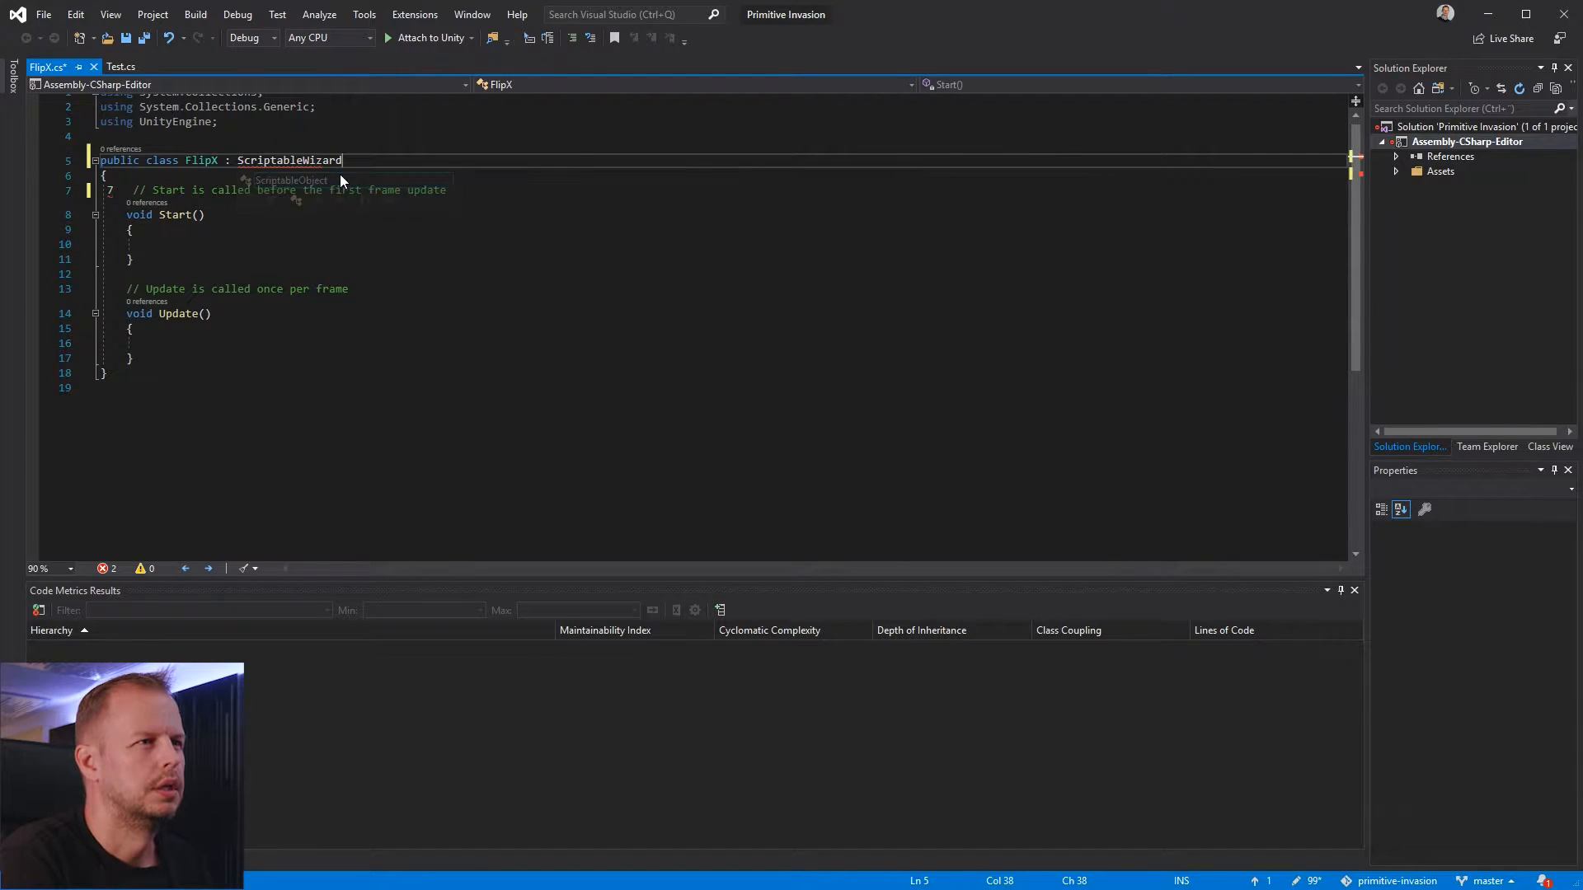
Add the missing using UnityEditor directive through the quick fix suggested for ScriptableWizard
key("ctrl+period")
key("Escape")
key("Left")
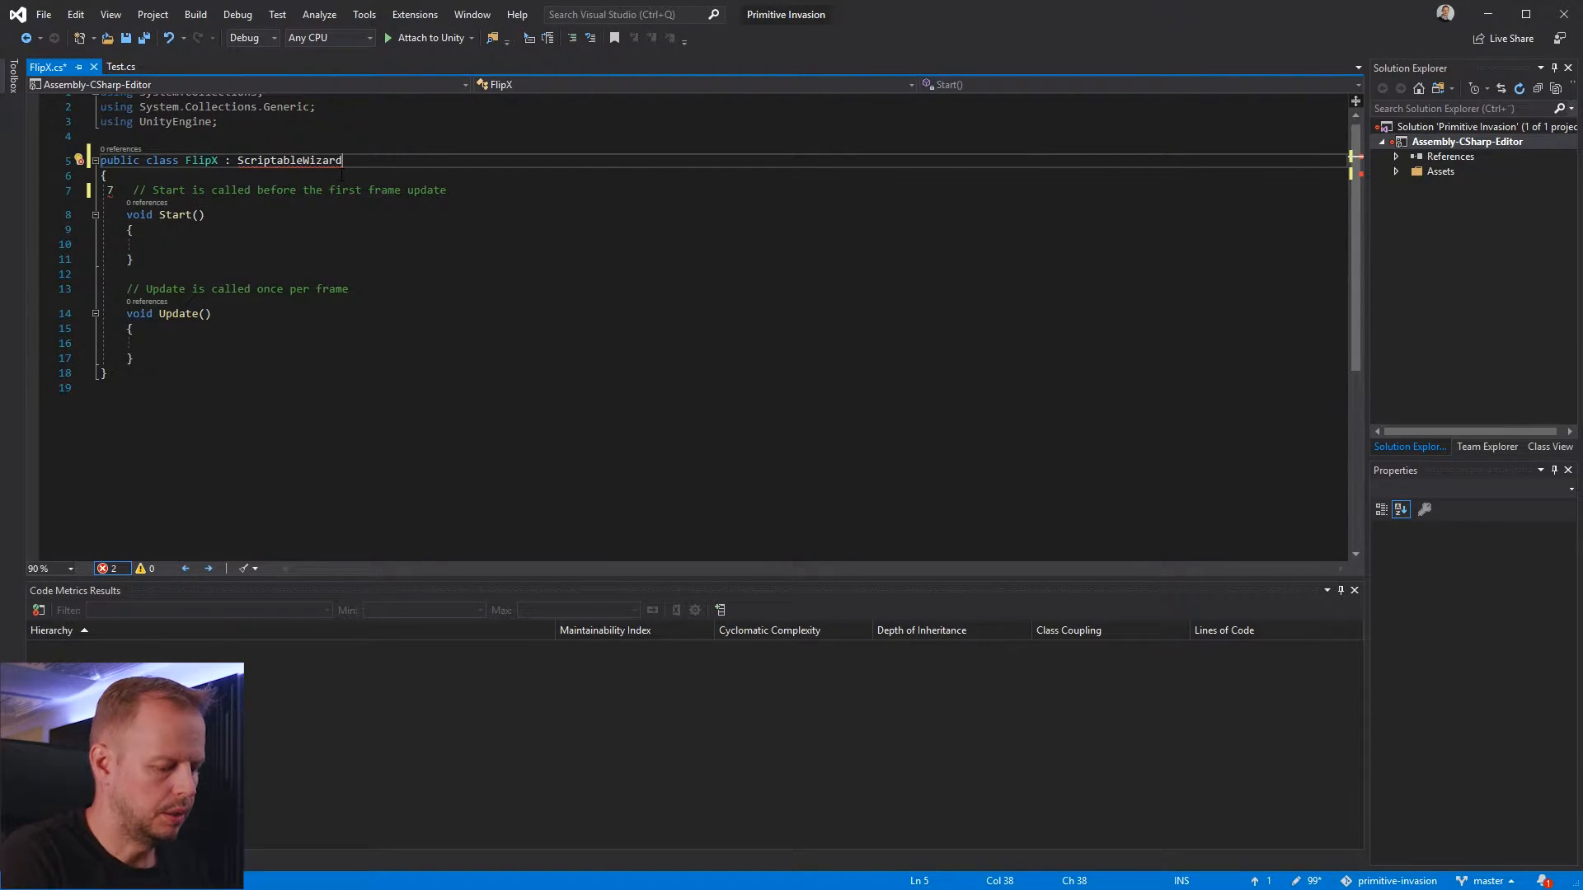
key("ctrl+period")
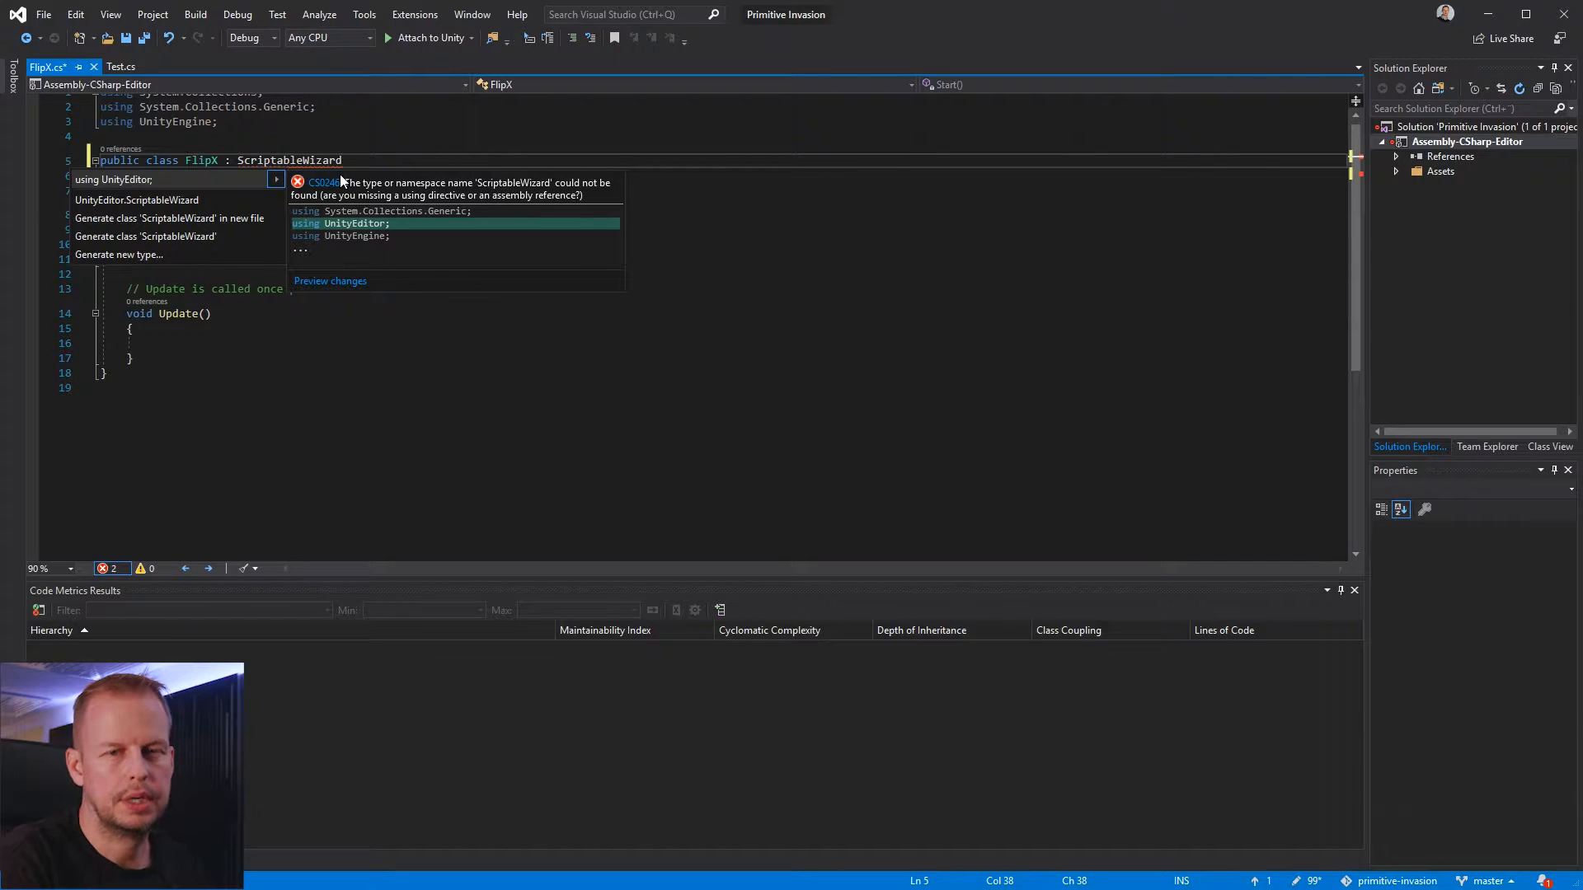
key("Down")
key("Up")
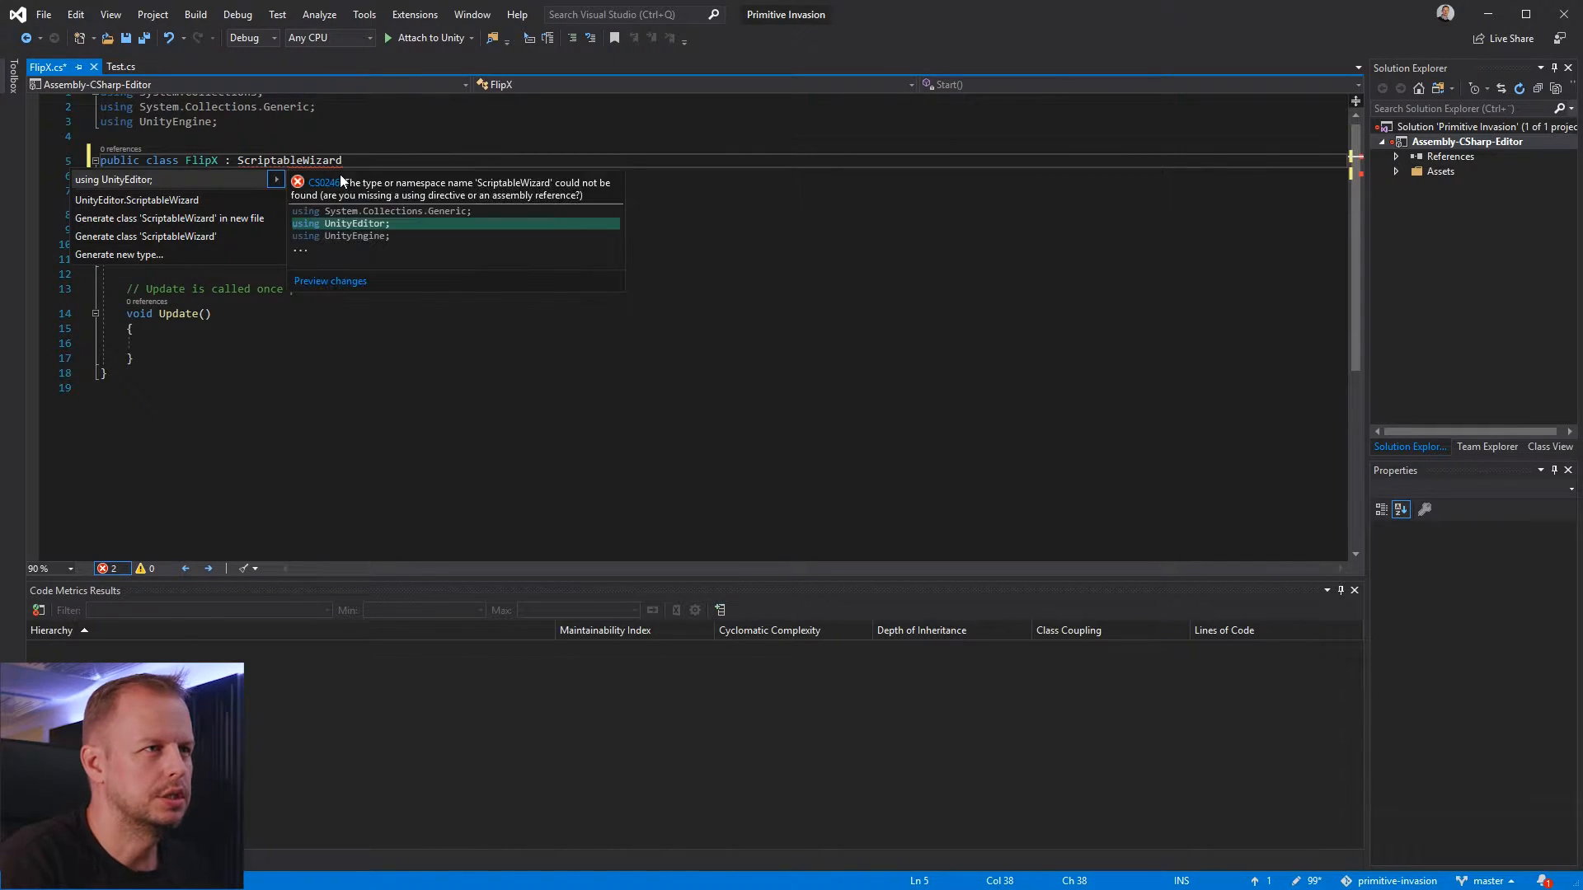
key("Return")
key("Up")
key("Up")
key("Up")
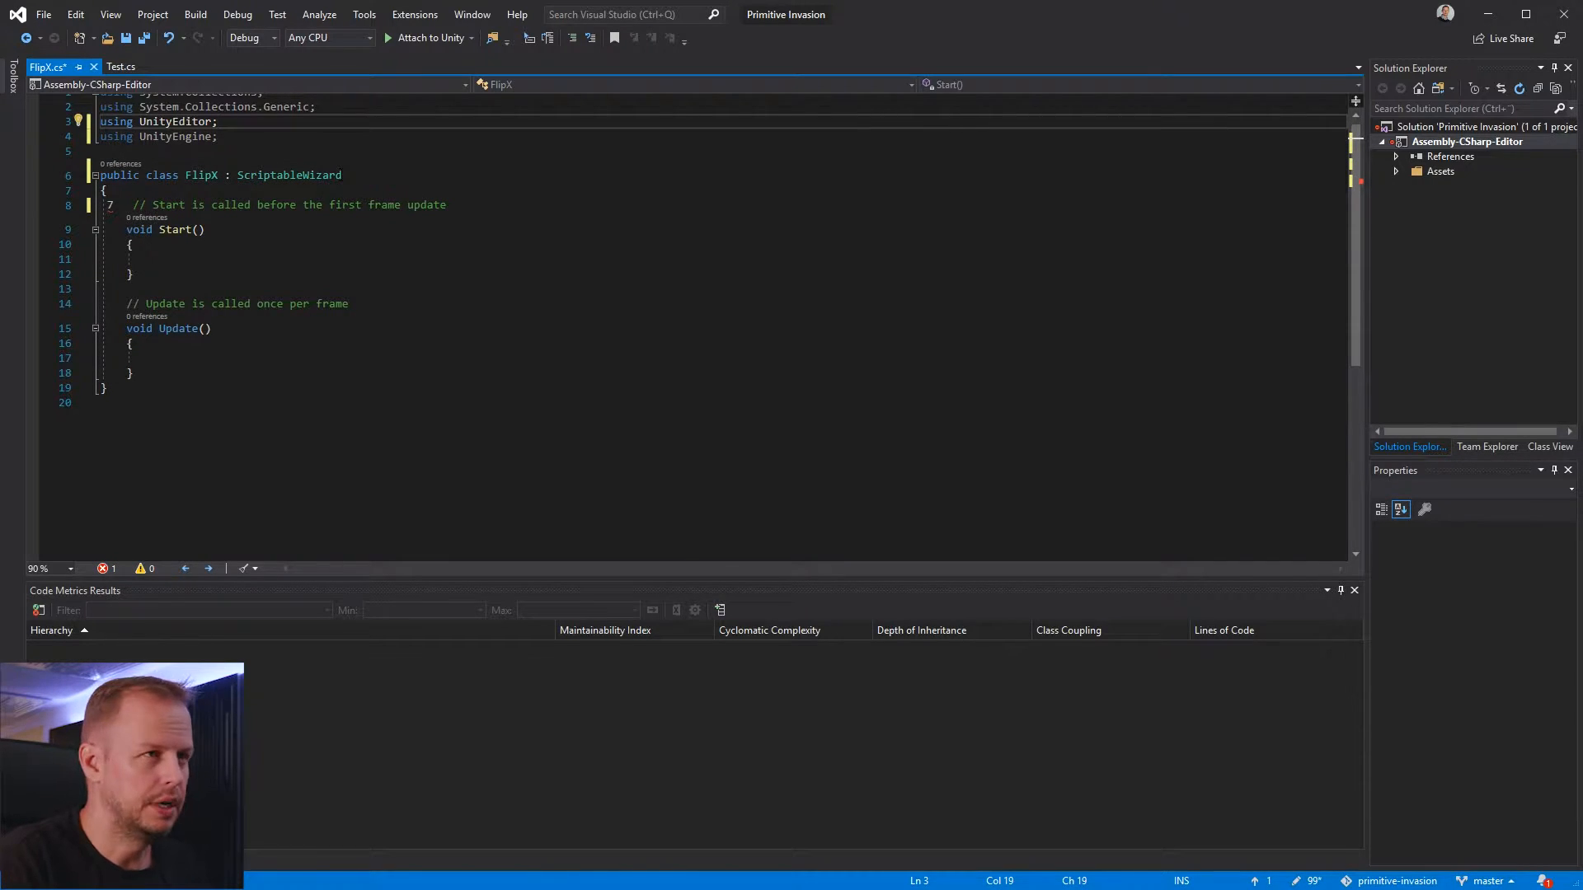
Replace the comment above Start with a menu item attribute taking the arguments "GameObject/FlipX", false, 0
key("Down")
key("Down")
key("Down")
key("Down")
key("Down")
key("Down")
key("Up")
key("Home")
key("shift+End")
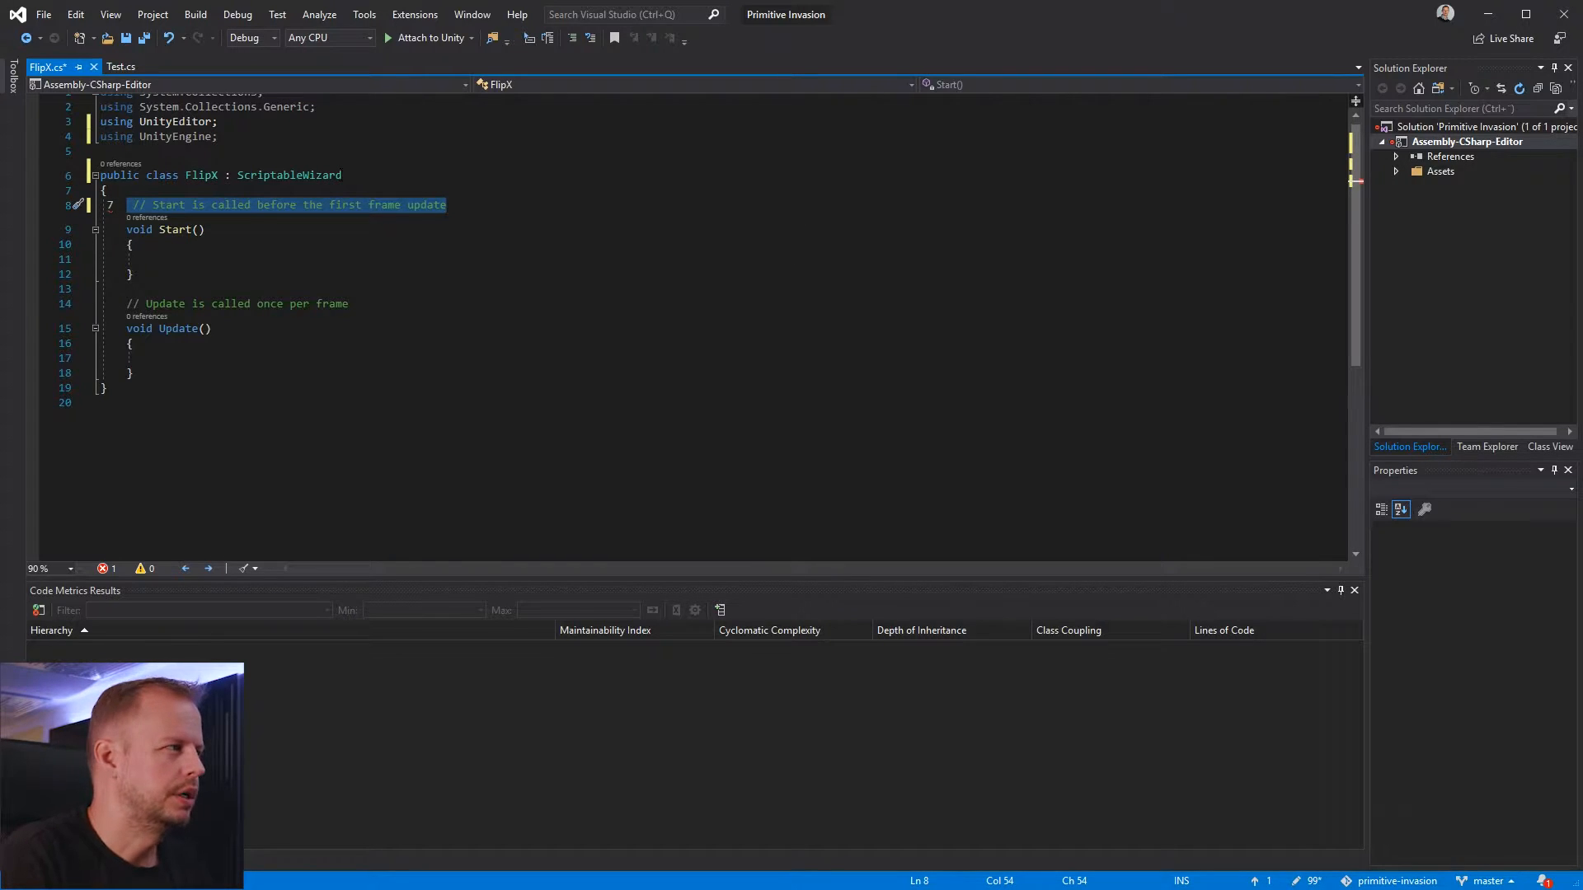
type("[MenumItem (\"GameObject/F")
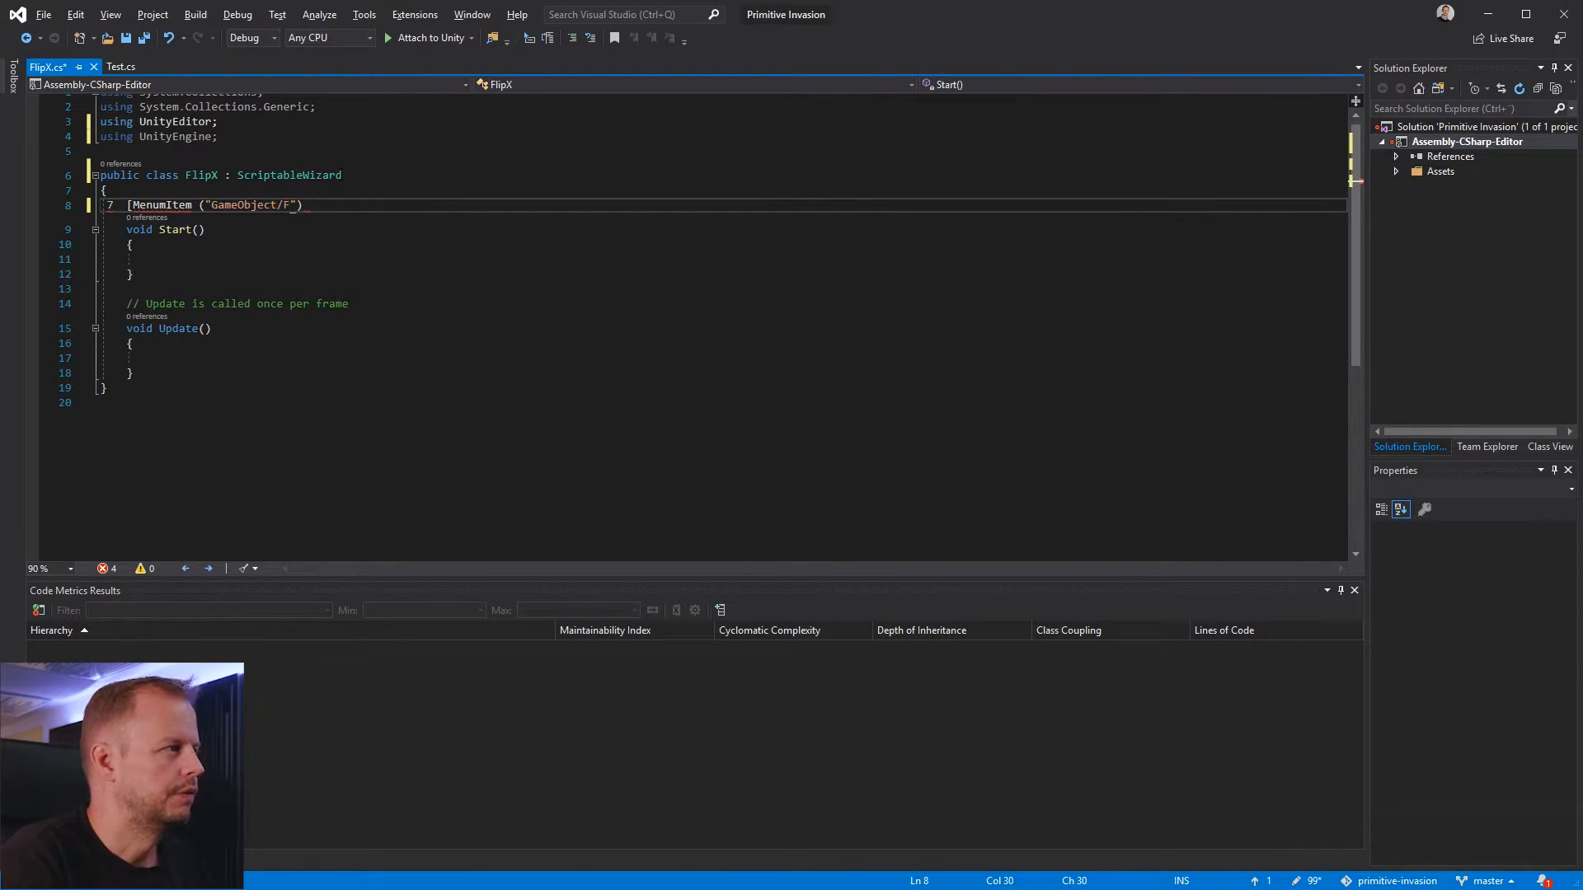
type("\"")
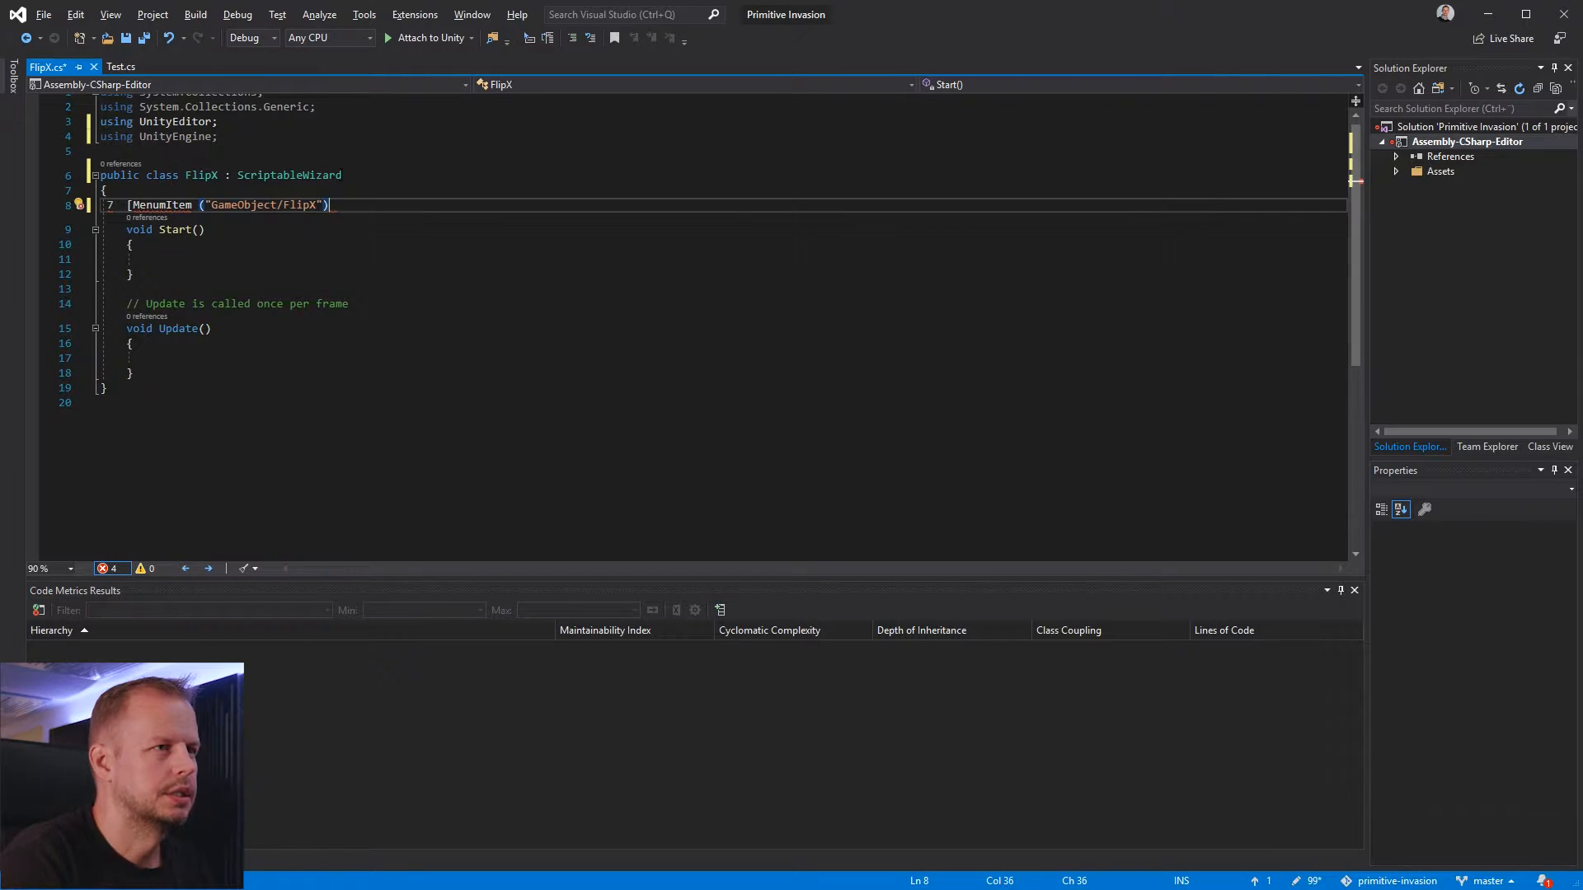
type(", false, 0)")
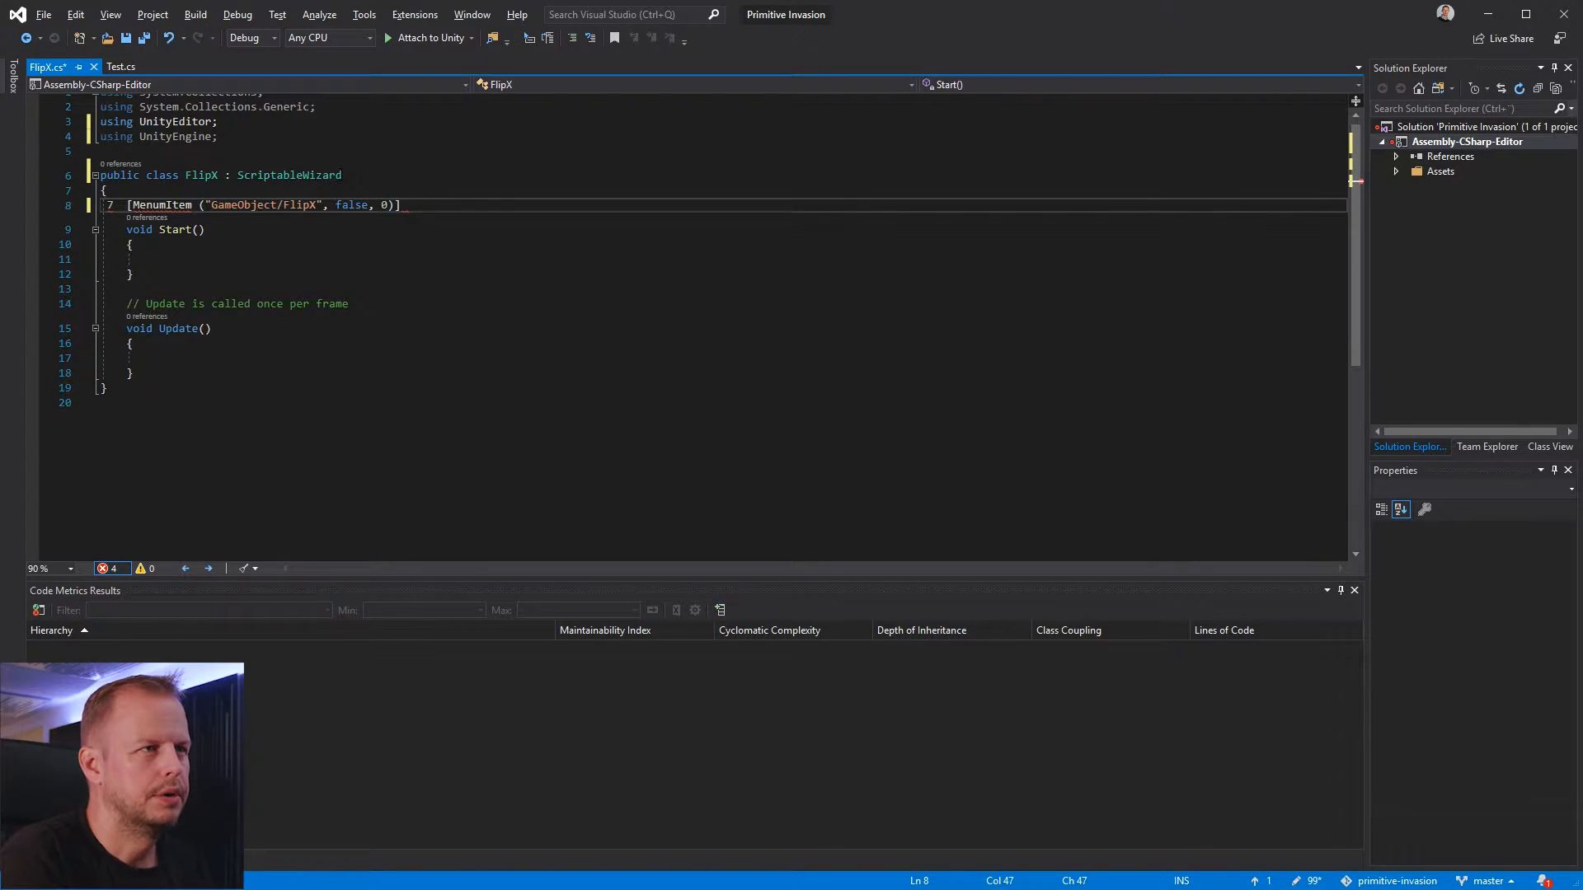
key("Home")
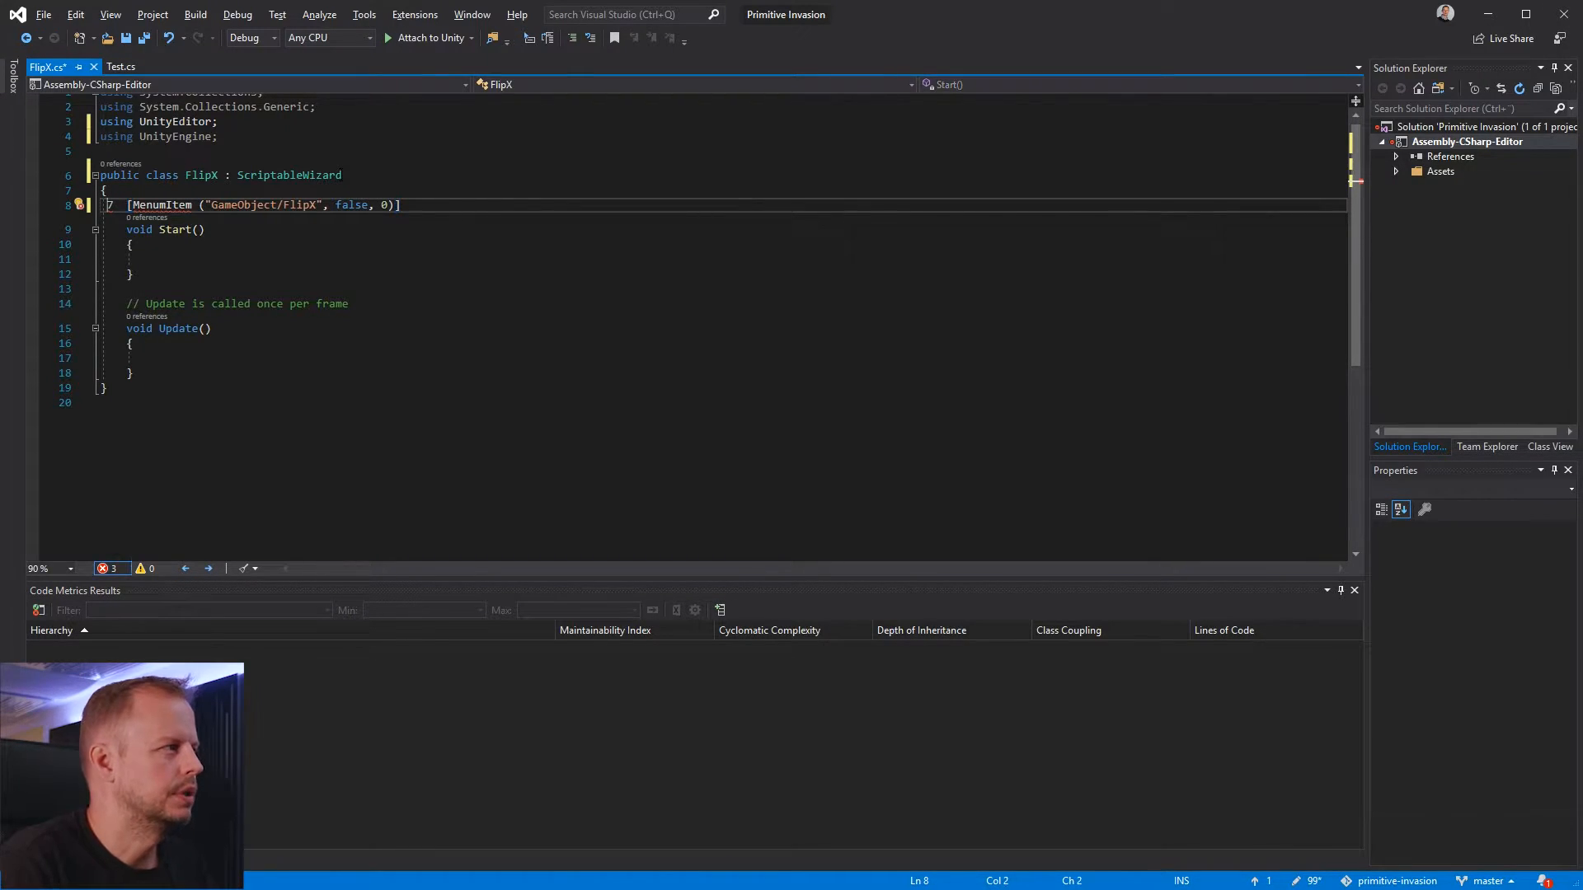
Delete the Start and Update methods and the Update comment, leaving an empty line under the menu item attribute
key("Down")
key("Up")
key("Up")
key("Down")
key("Down")
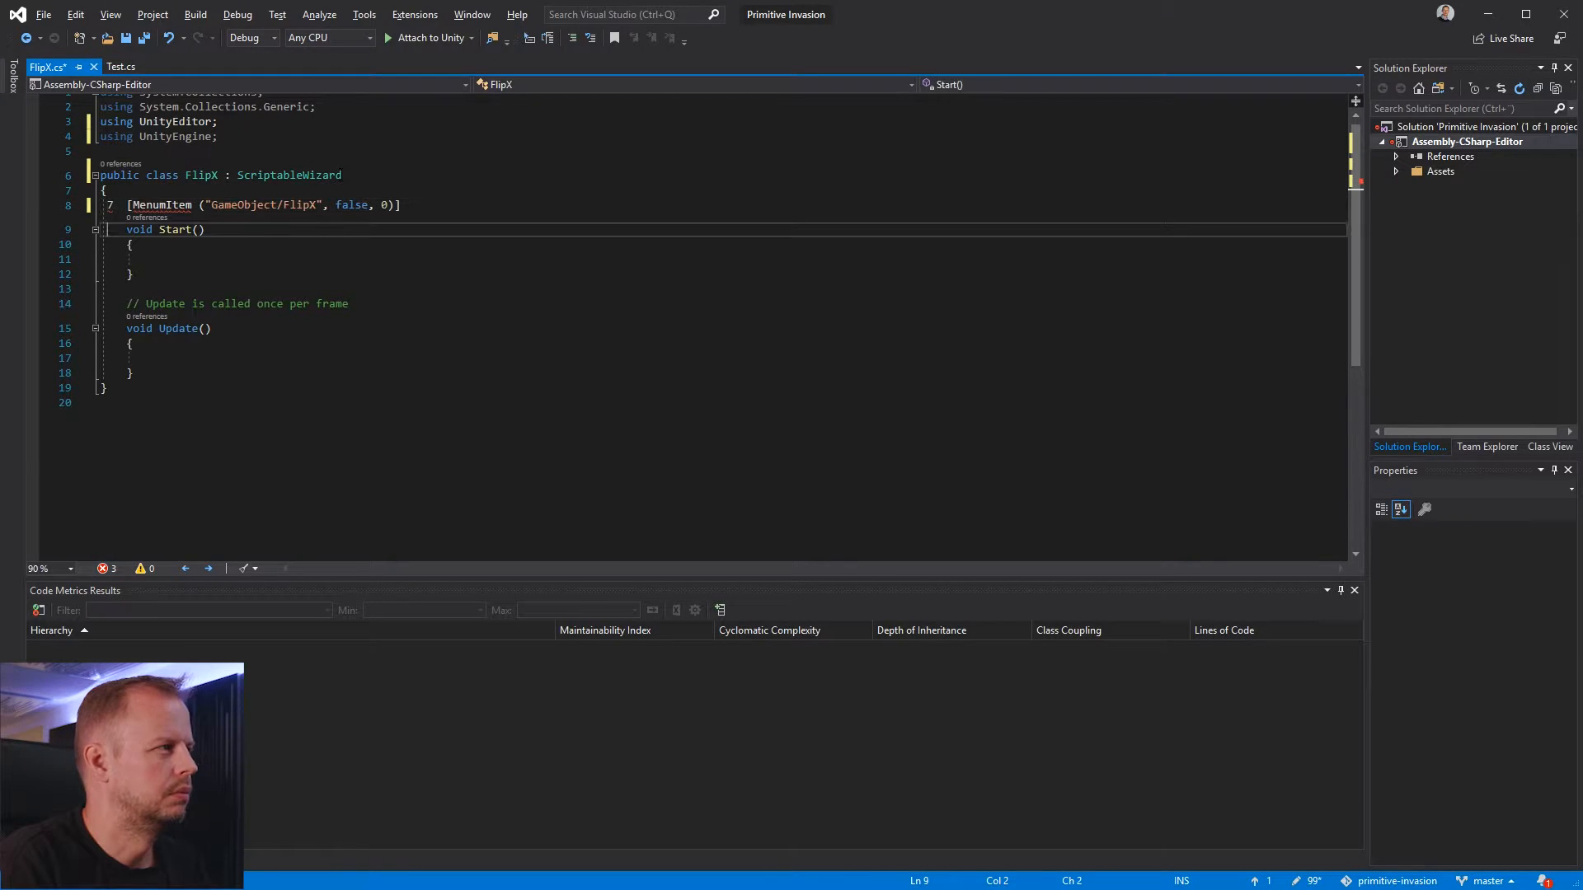
key("shift+Home")
key("Home")
key("shift+Down")
key("shift+Down")
key("shift+Down")
key("shift+Down")
key("shift+Down")
key("shift+Down")
key("shift+Down")
key("shift+Down")
key("shift+Down")
key("shift+Down")
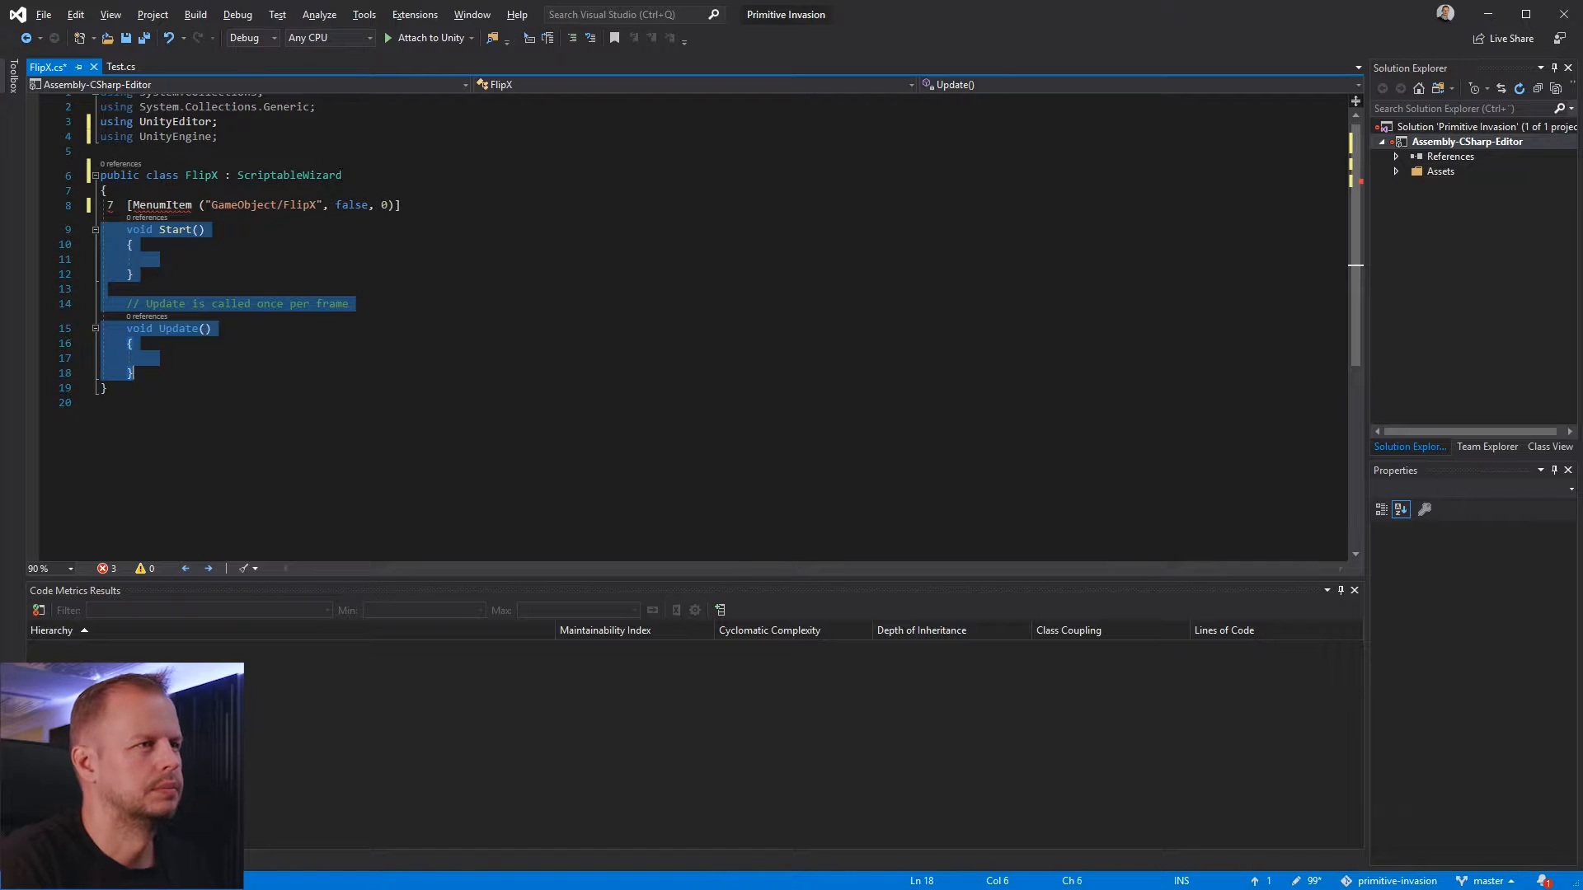
key("Delete")
key("Up")
key("End")
key("Return")
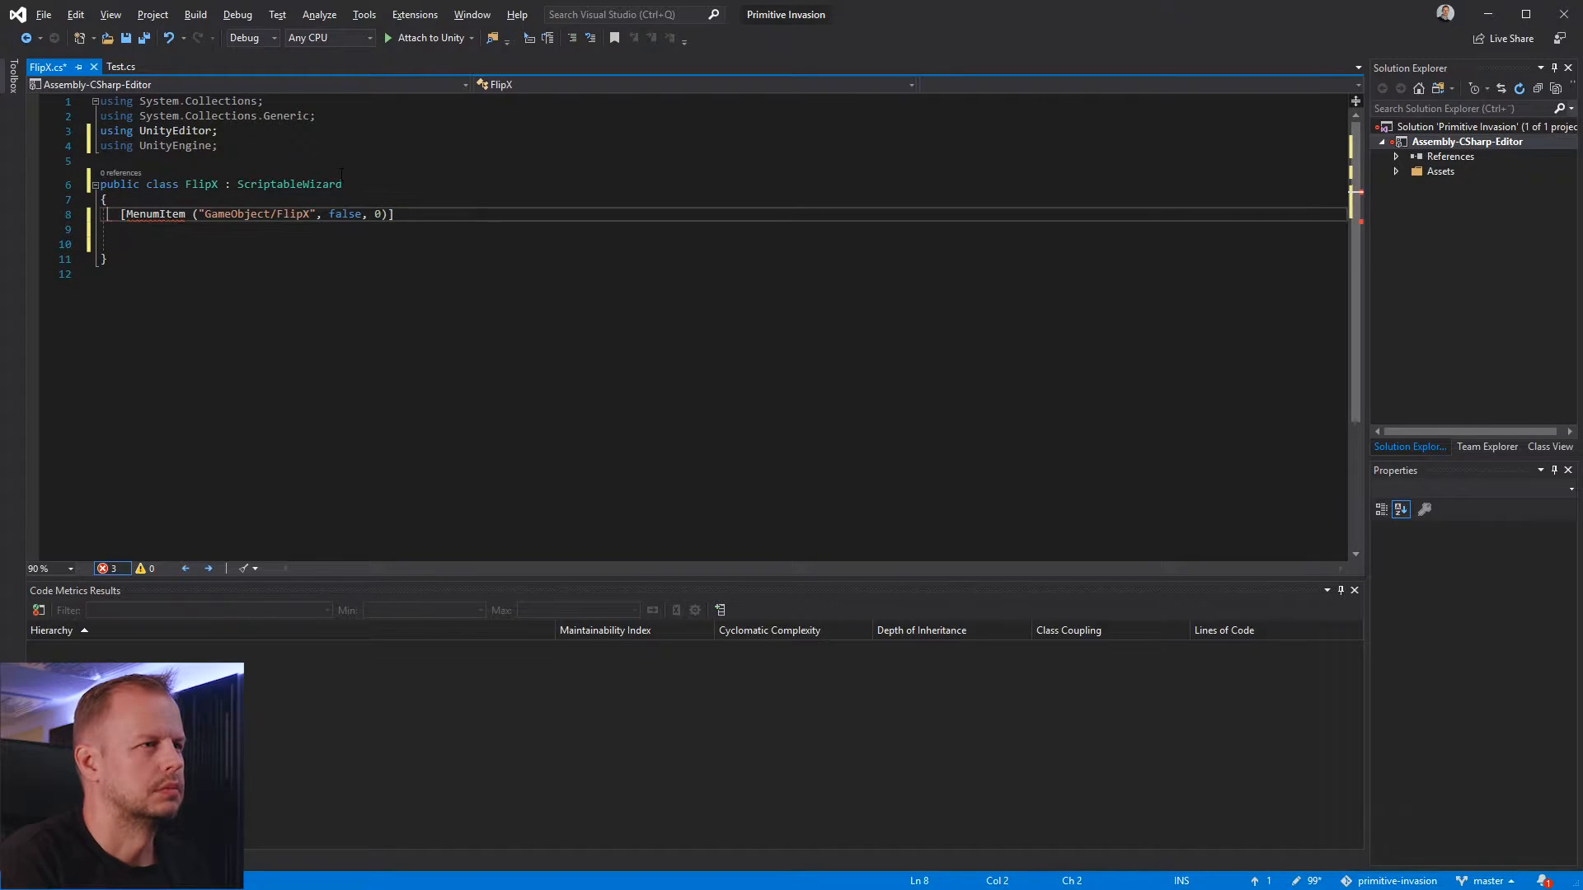
Add an empty static void FlipXWizard() method below the attribute
type("static void ")
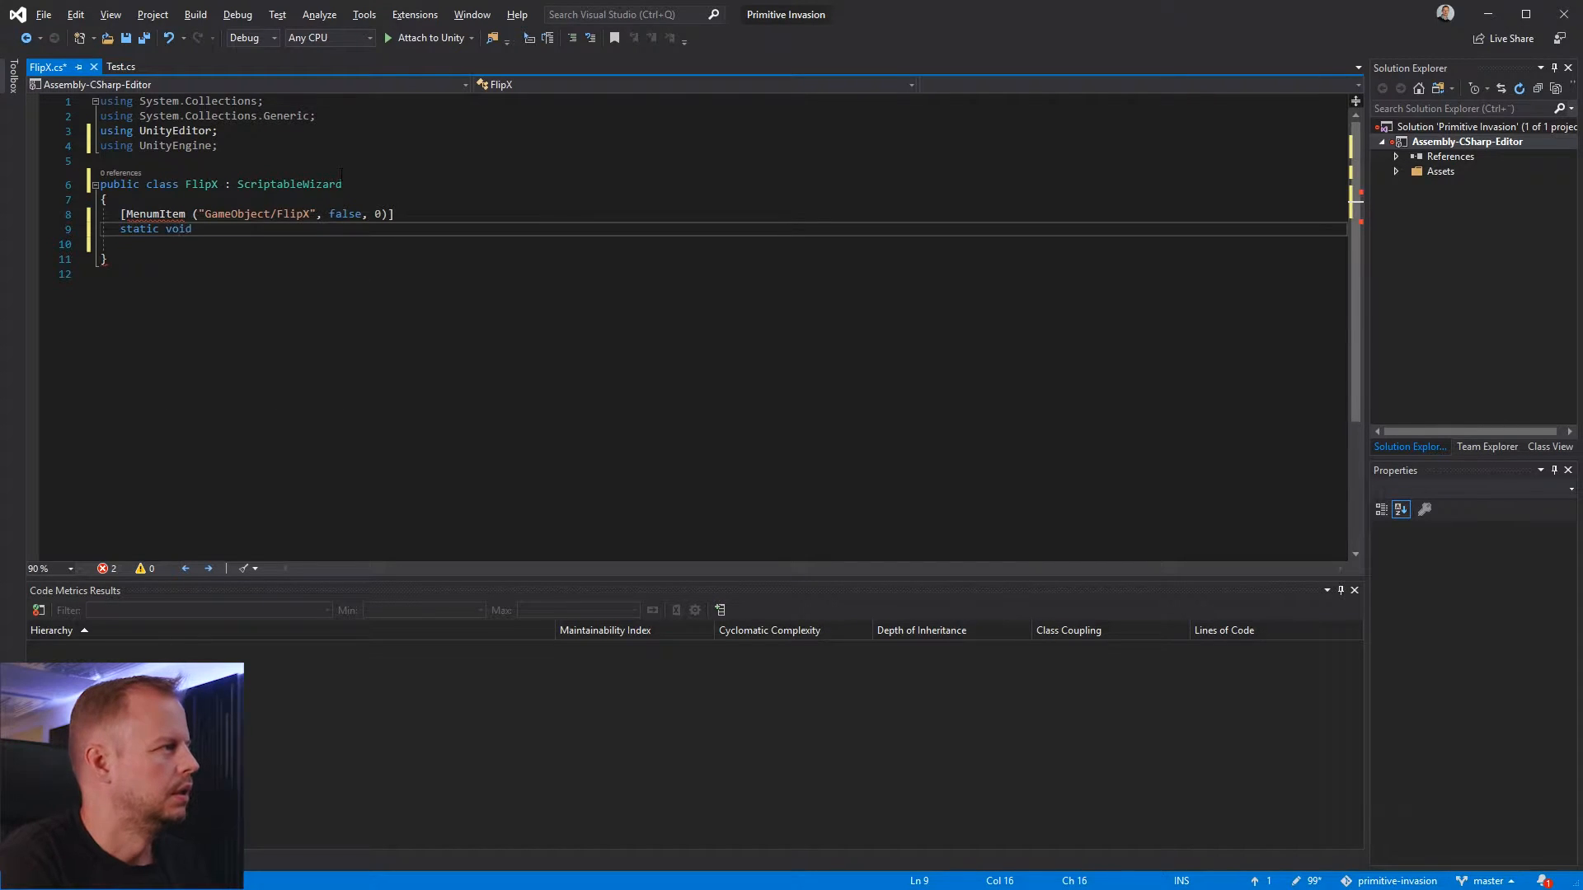
type("FlipXWi")
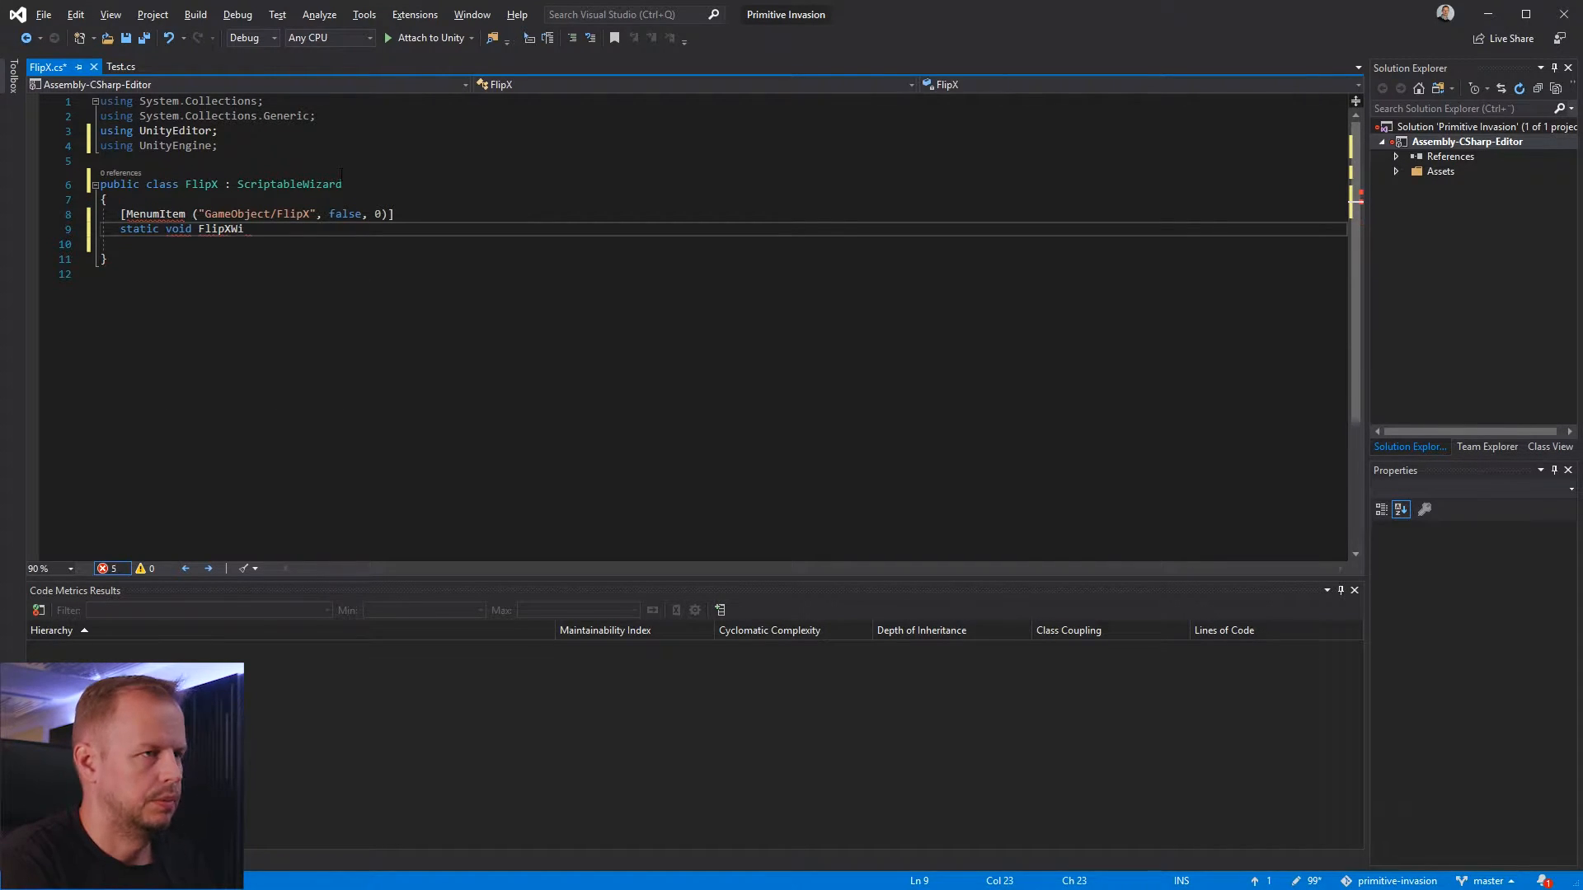
type("zard() {")
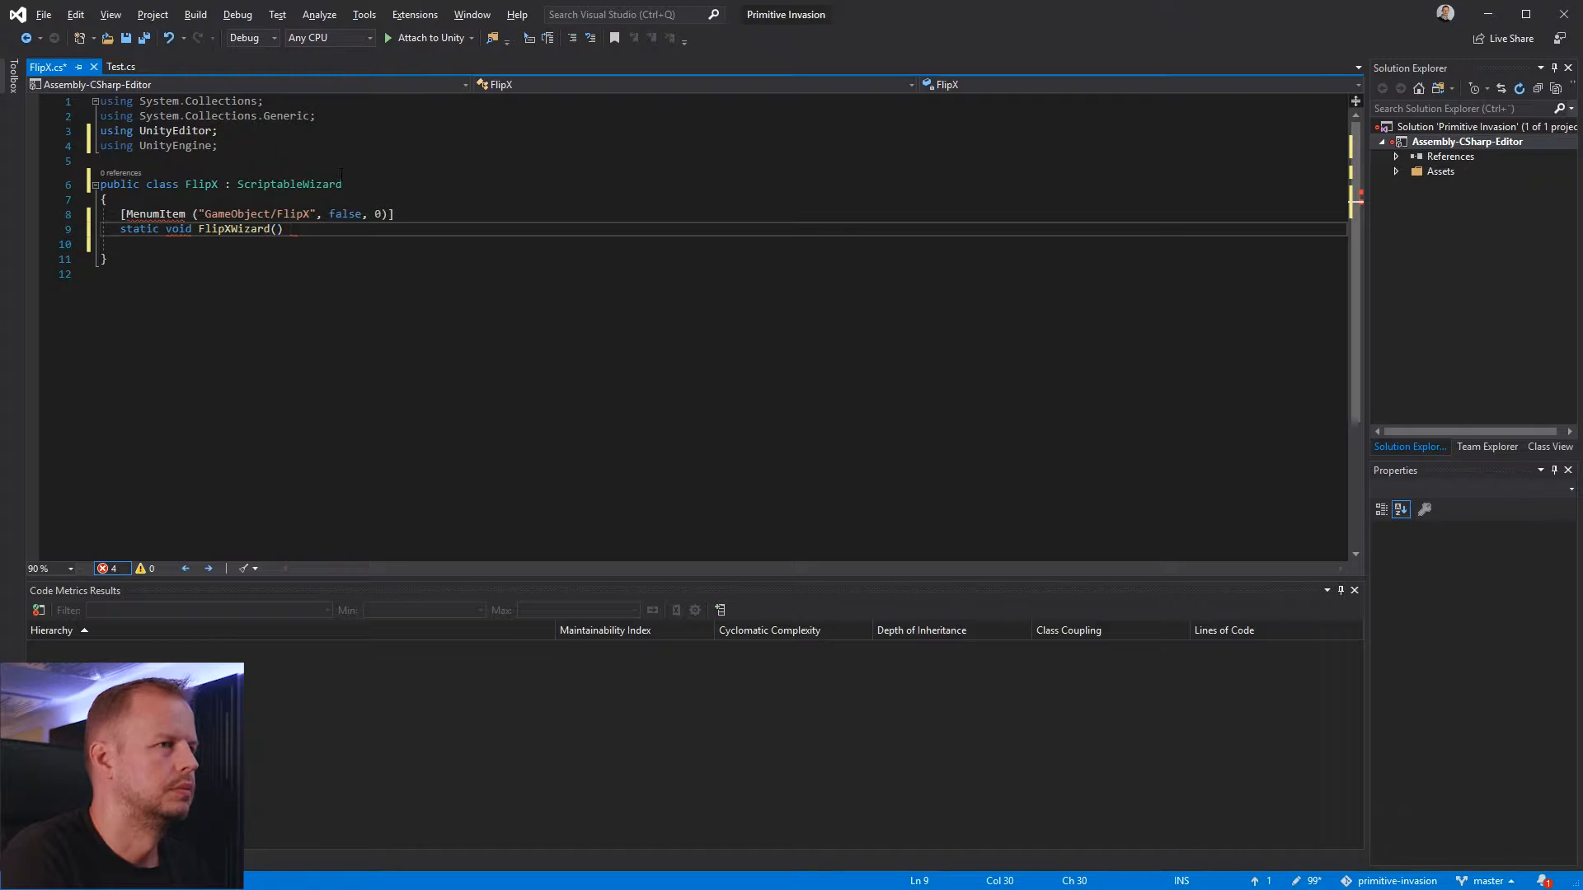
key("Return")
Correct the misspelled attribute name to MenuItem and save the FlipX script
key("Up")
key("Up")
key("Up")
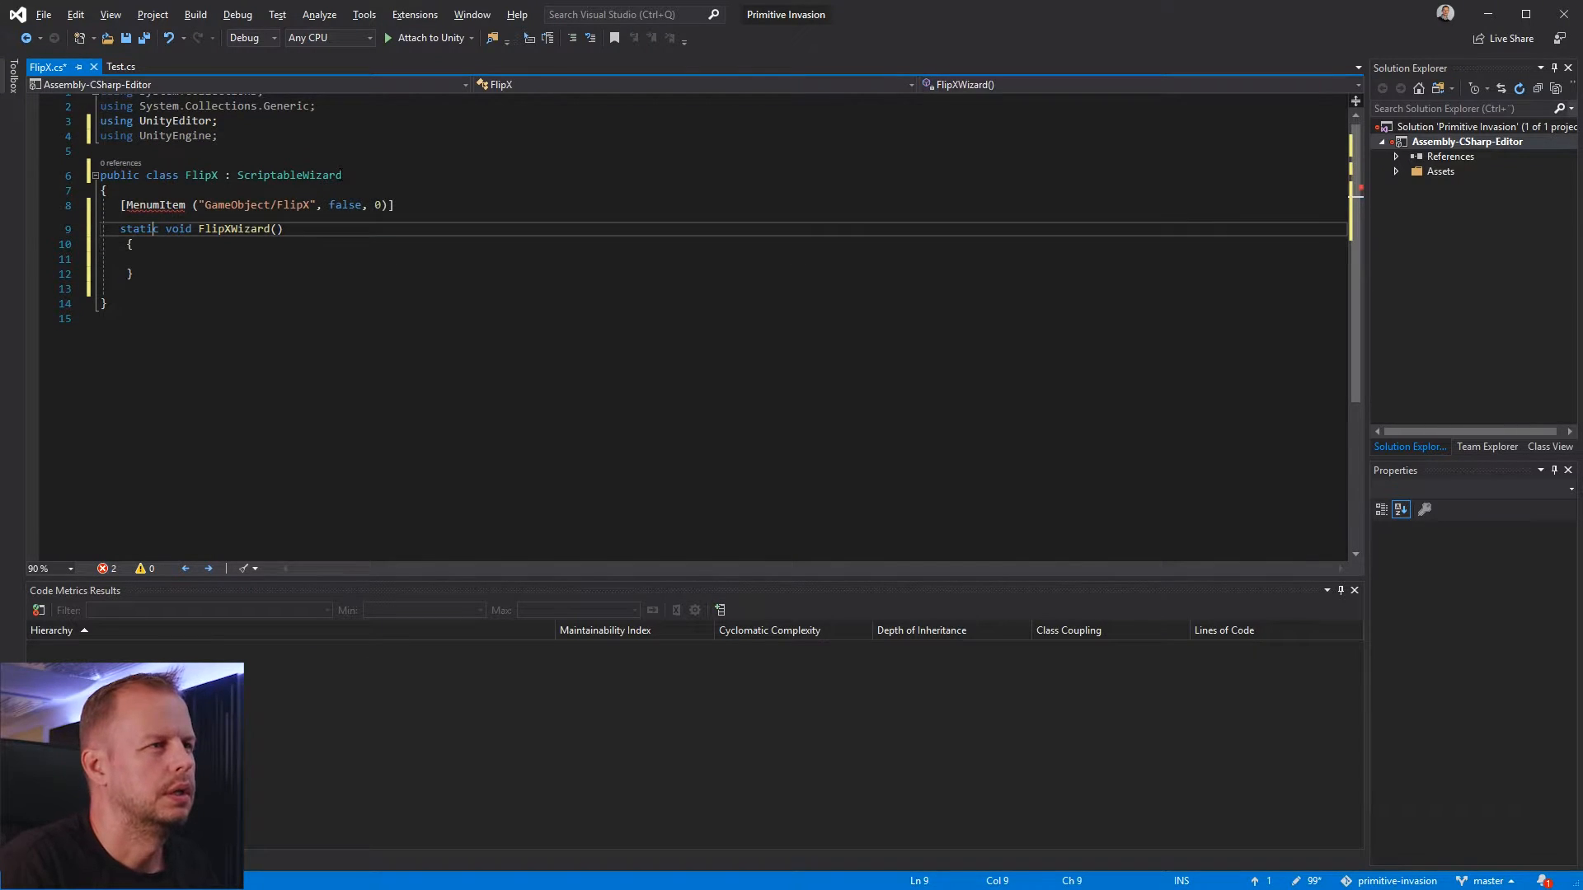
key("Delete")
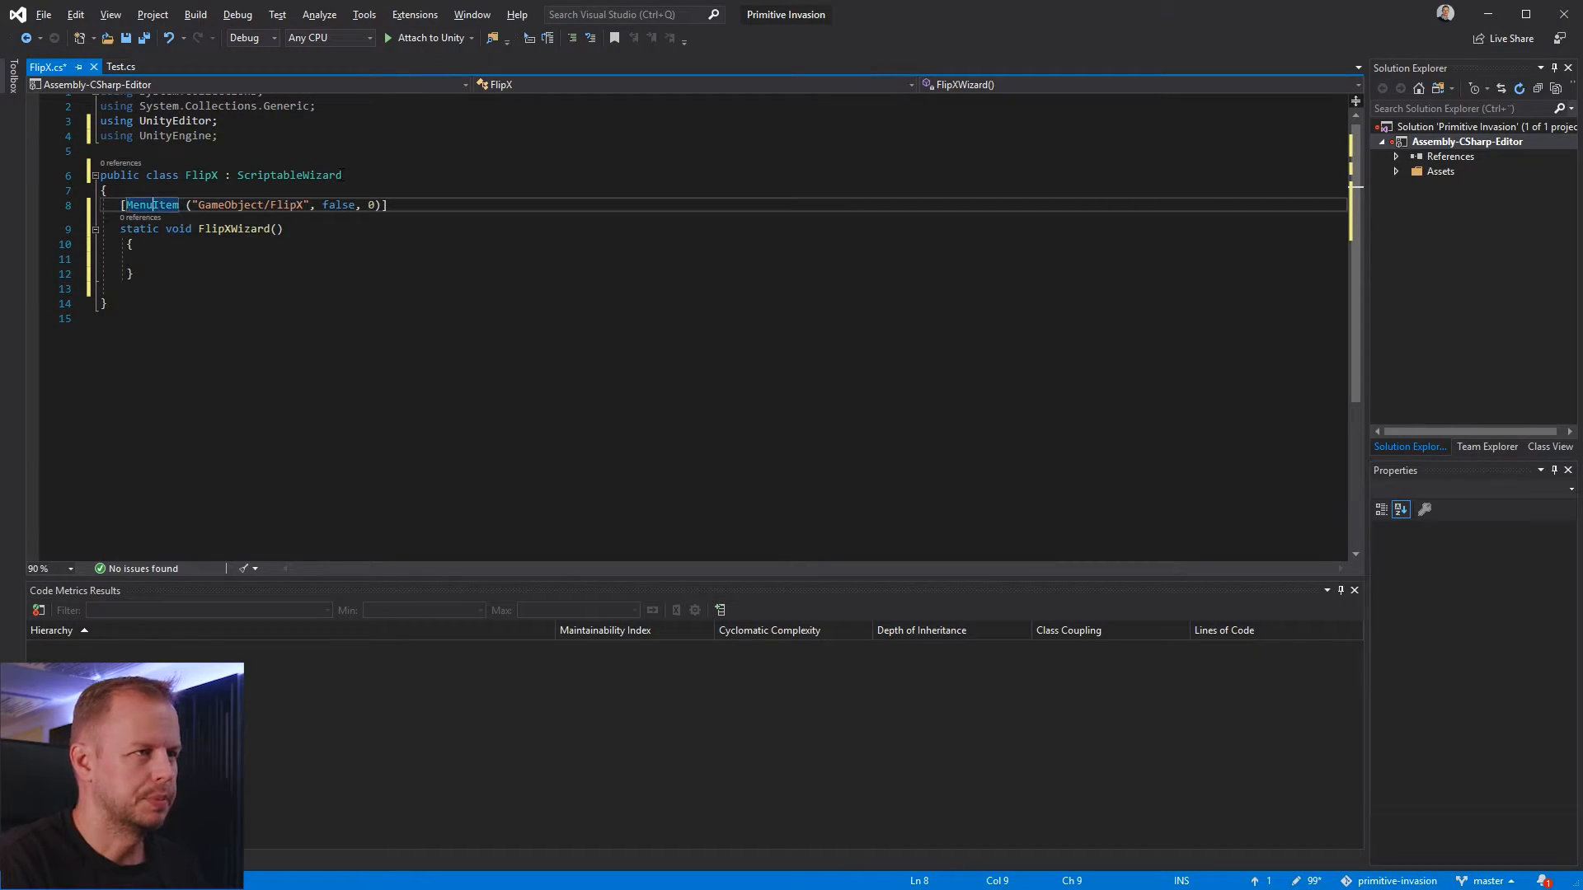
key("Down")
key("Down")
key("Down")
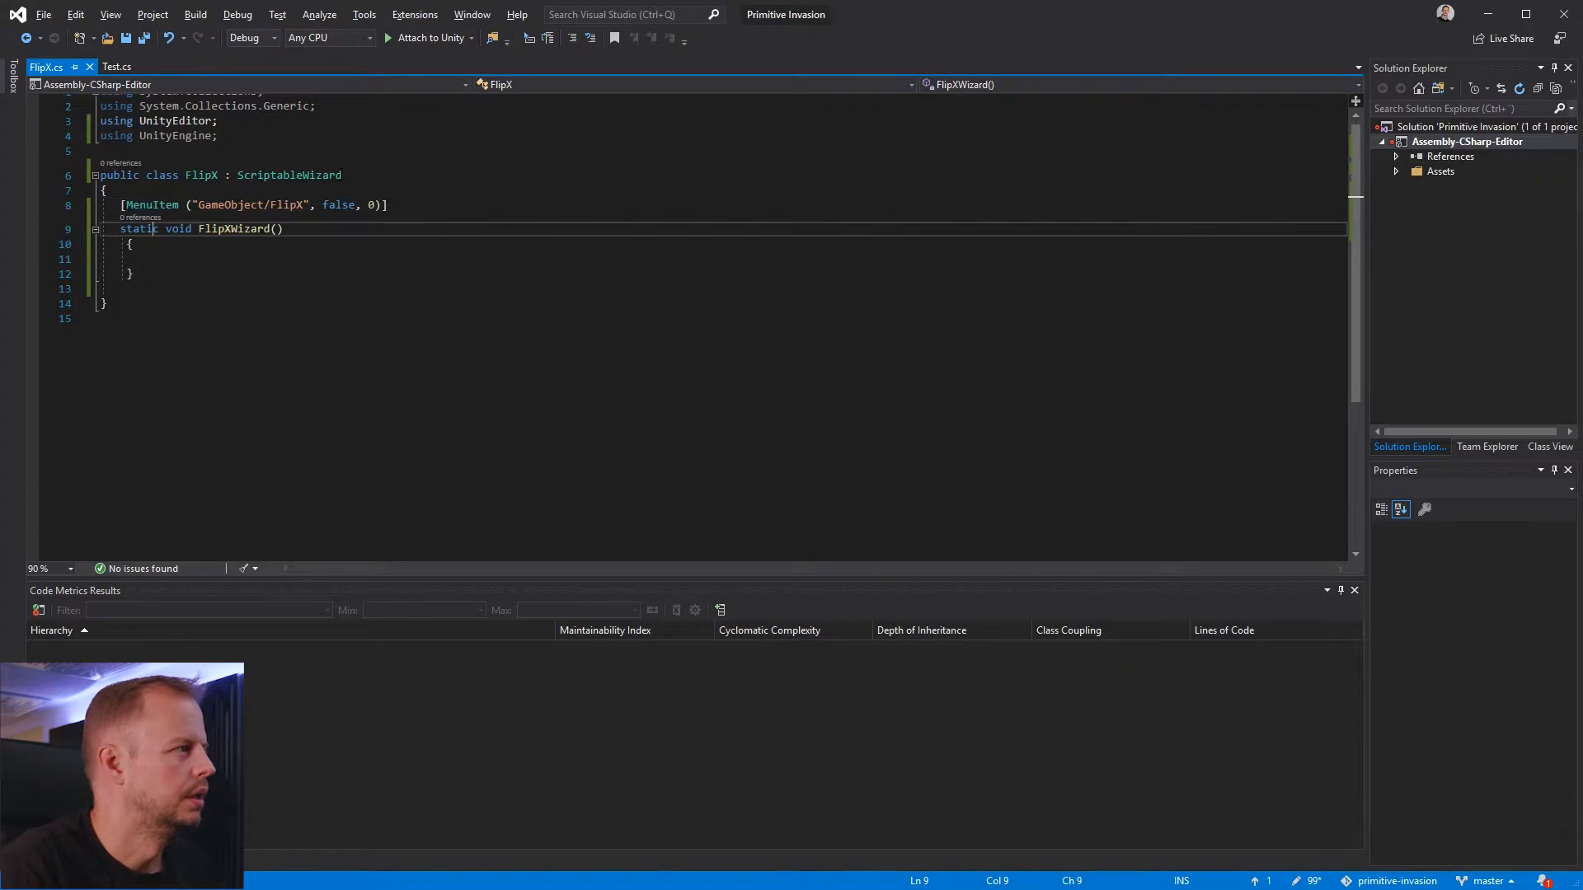
Align the opening and closing braces of FlipXWizard with its declaration and save the script
key("Up")
key("Up")
key("Down")
key("Down")
key("Up")
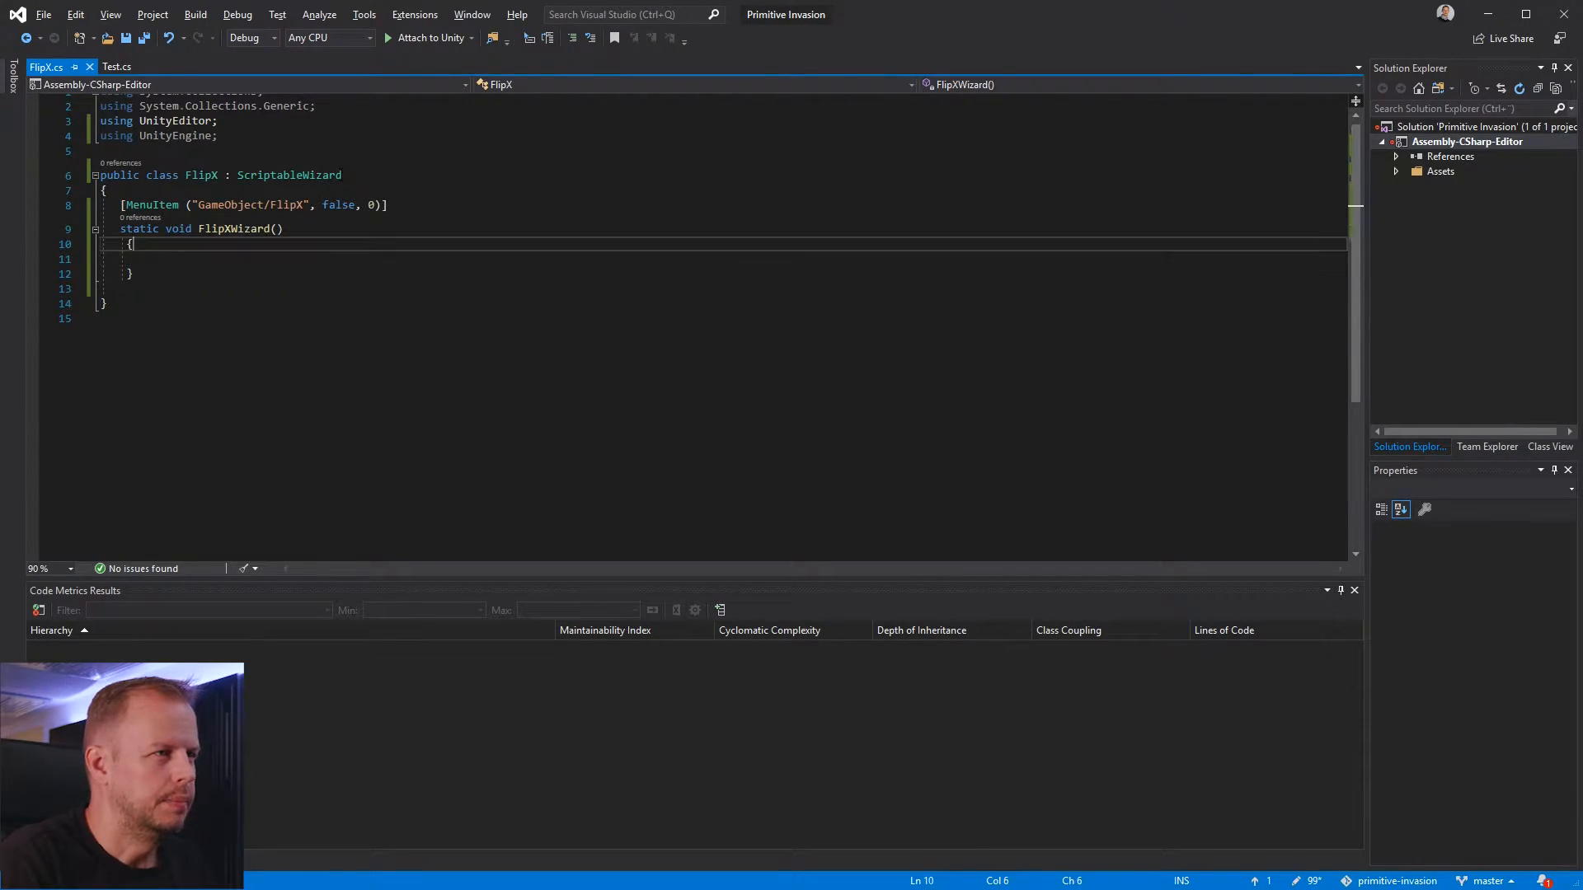
key("BackSpace")
key("Down")
key("Down")
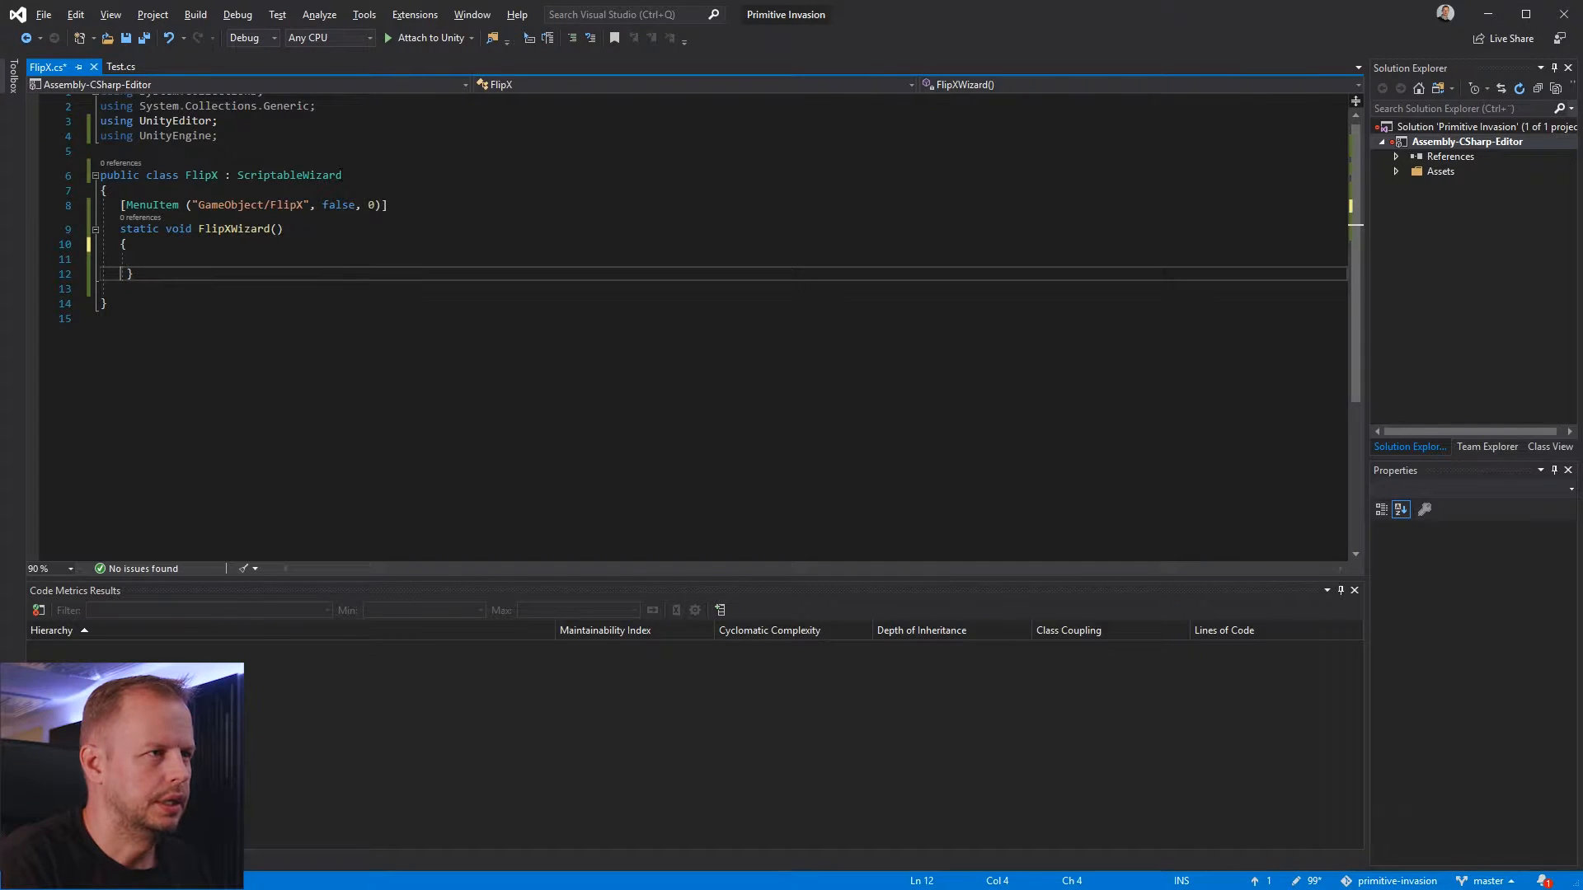
key("BackSpace")
key("Up")
key("Left")
key("Down")
key("ctrl+s")
Switch to Unity and create an empty game object named Enemy in the Game scene
key("alt+Tab")
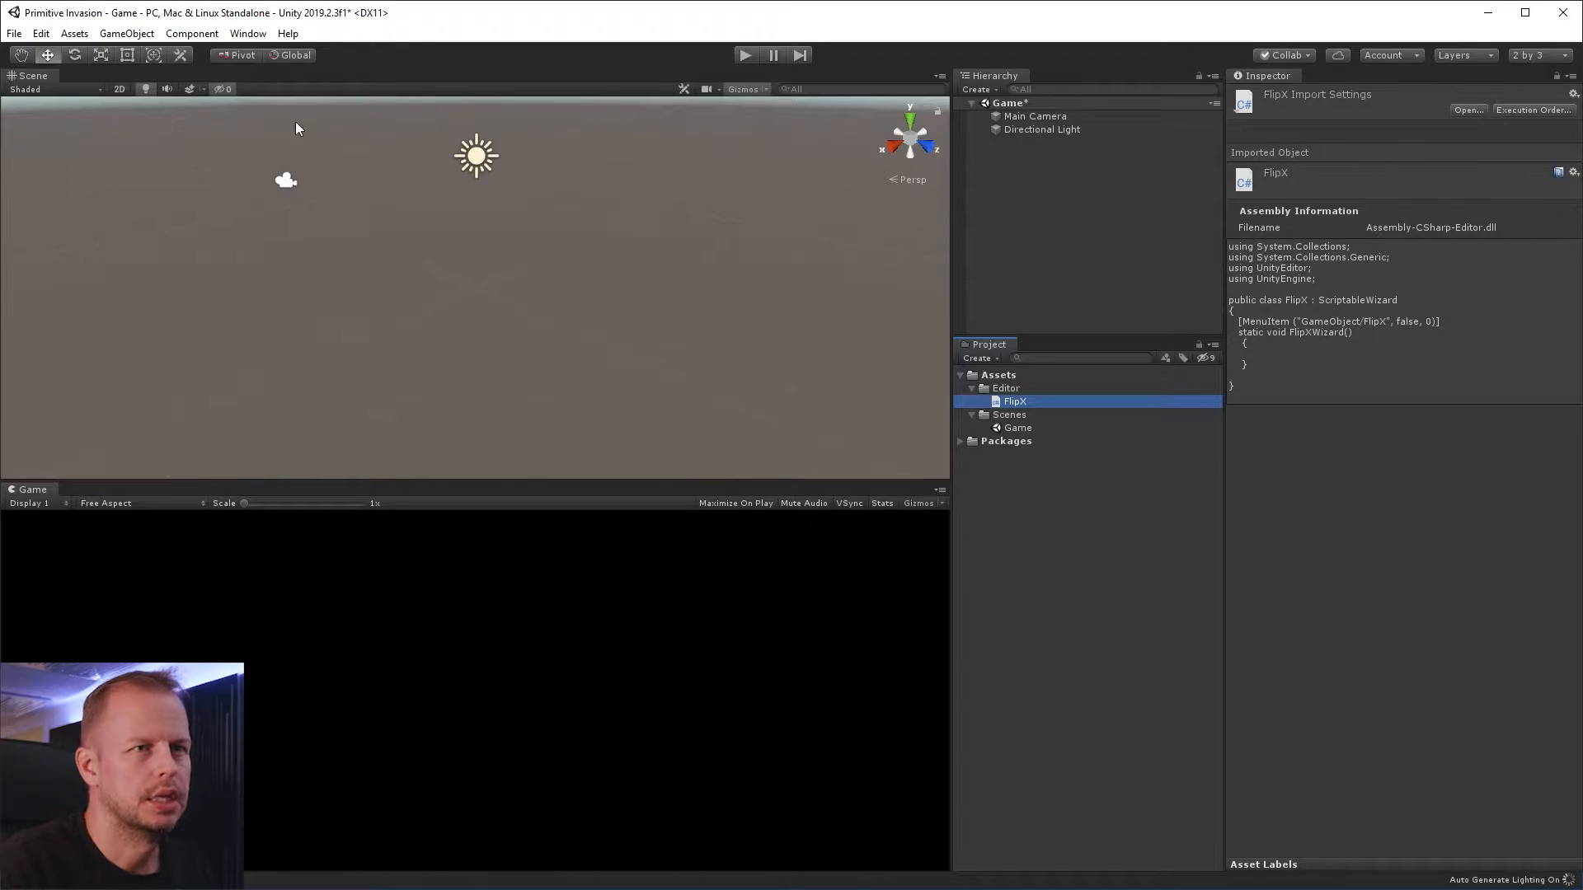
right_click(1014, 150)
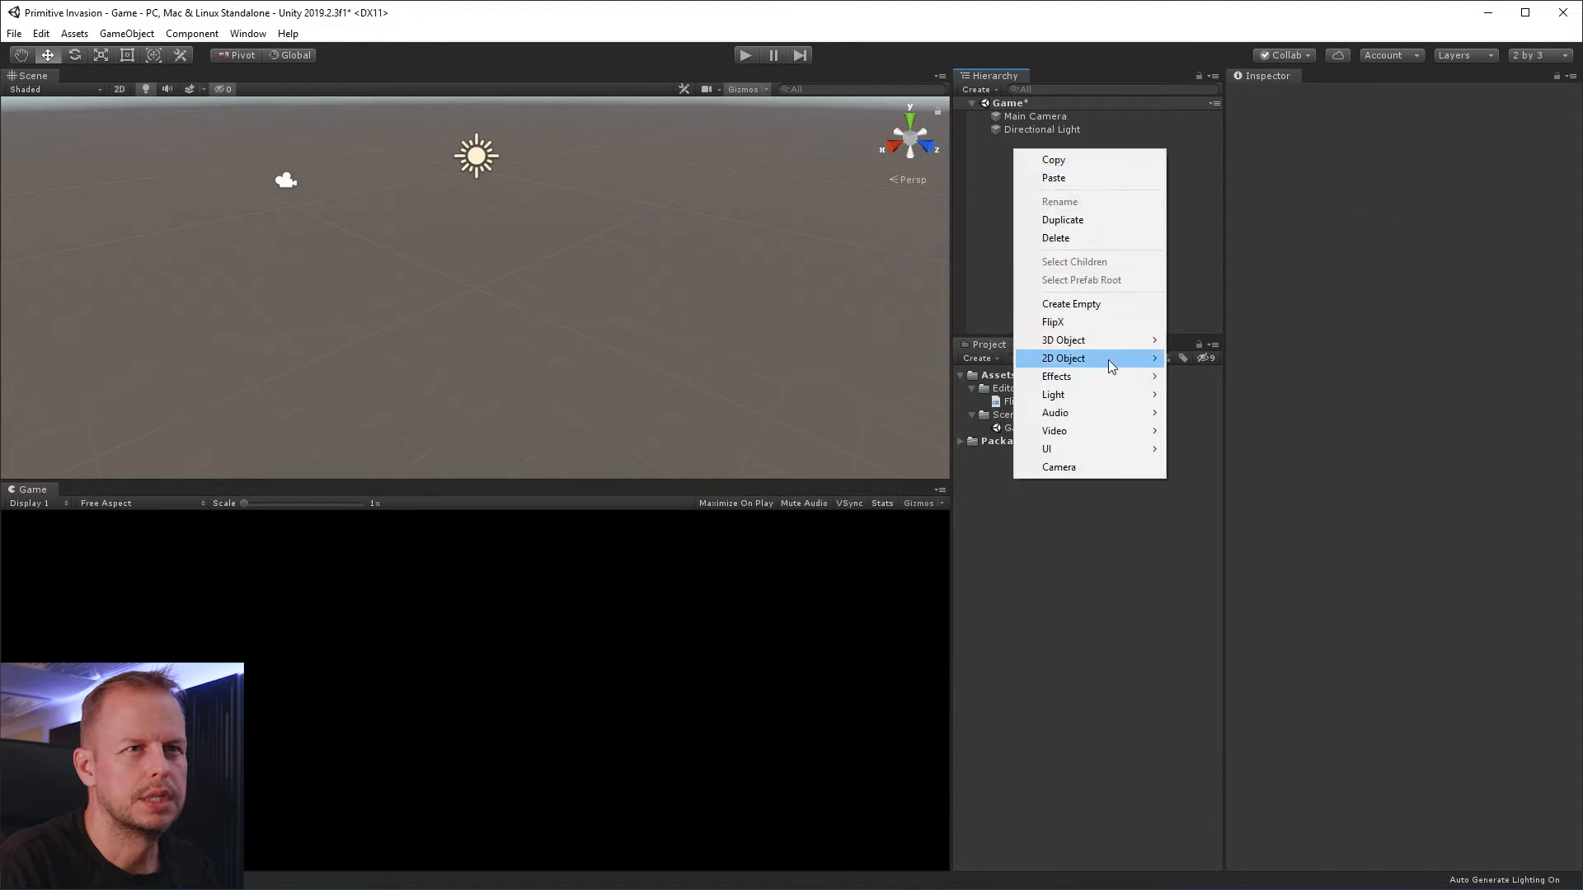
left_click(1096, 305)
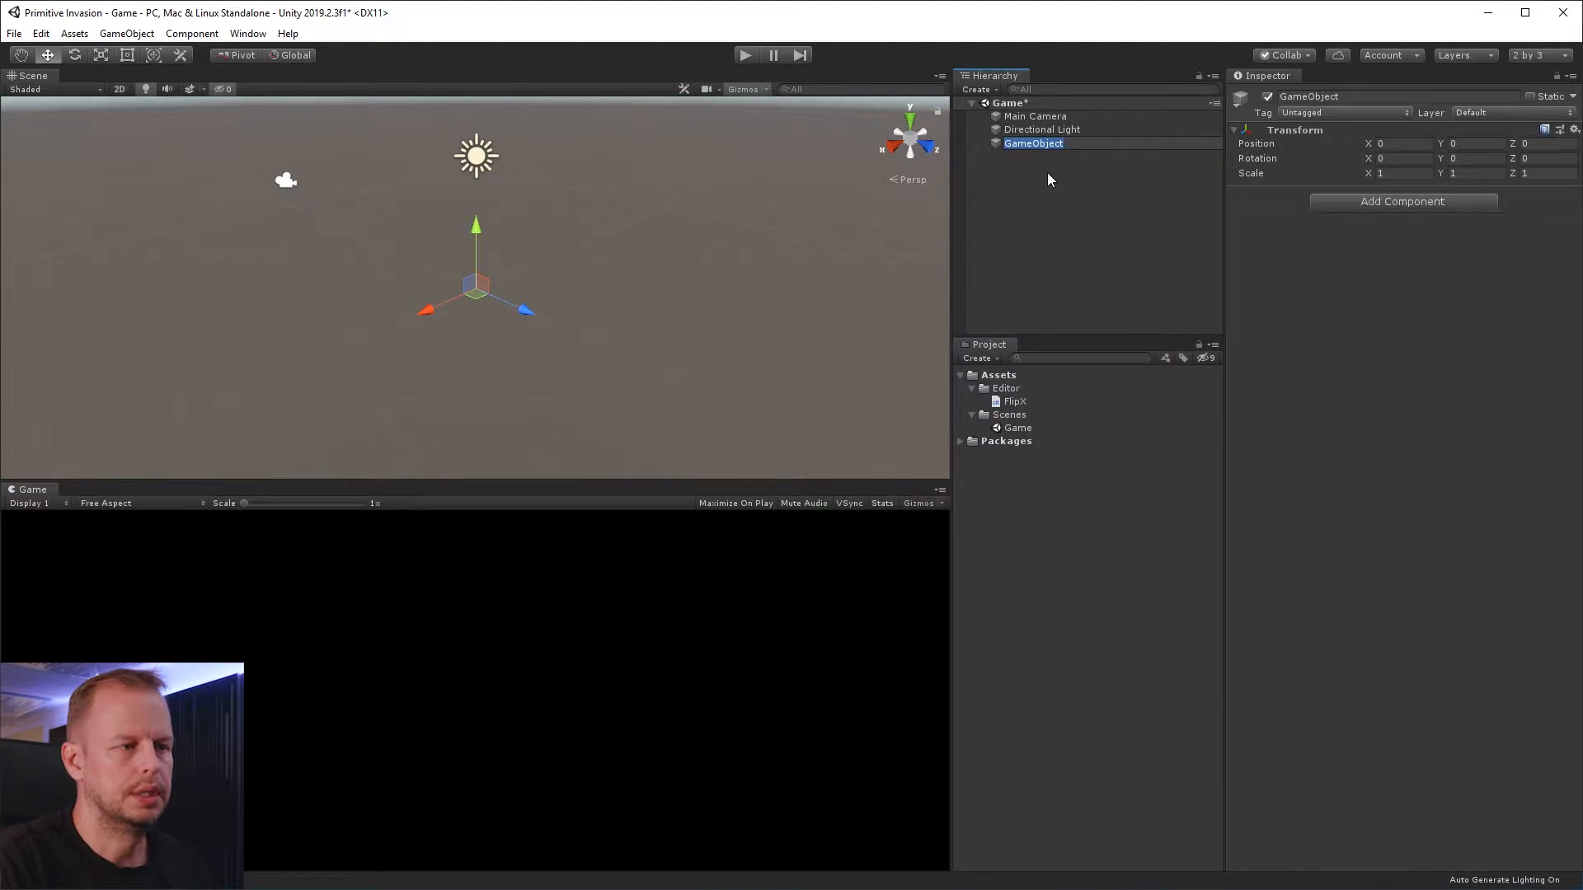
type("Enemy")
key("Return")
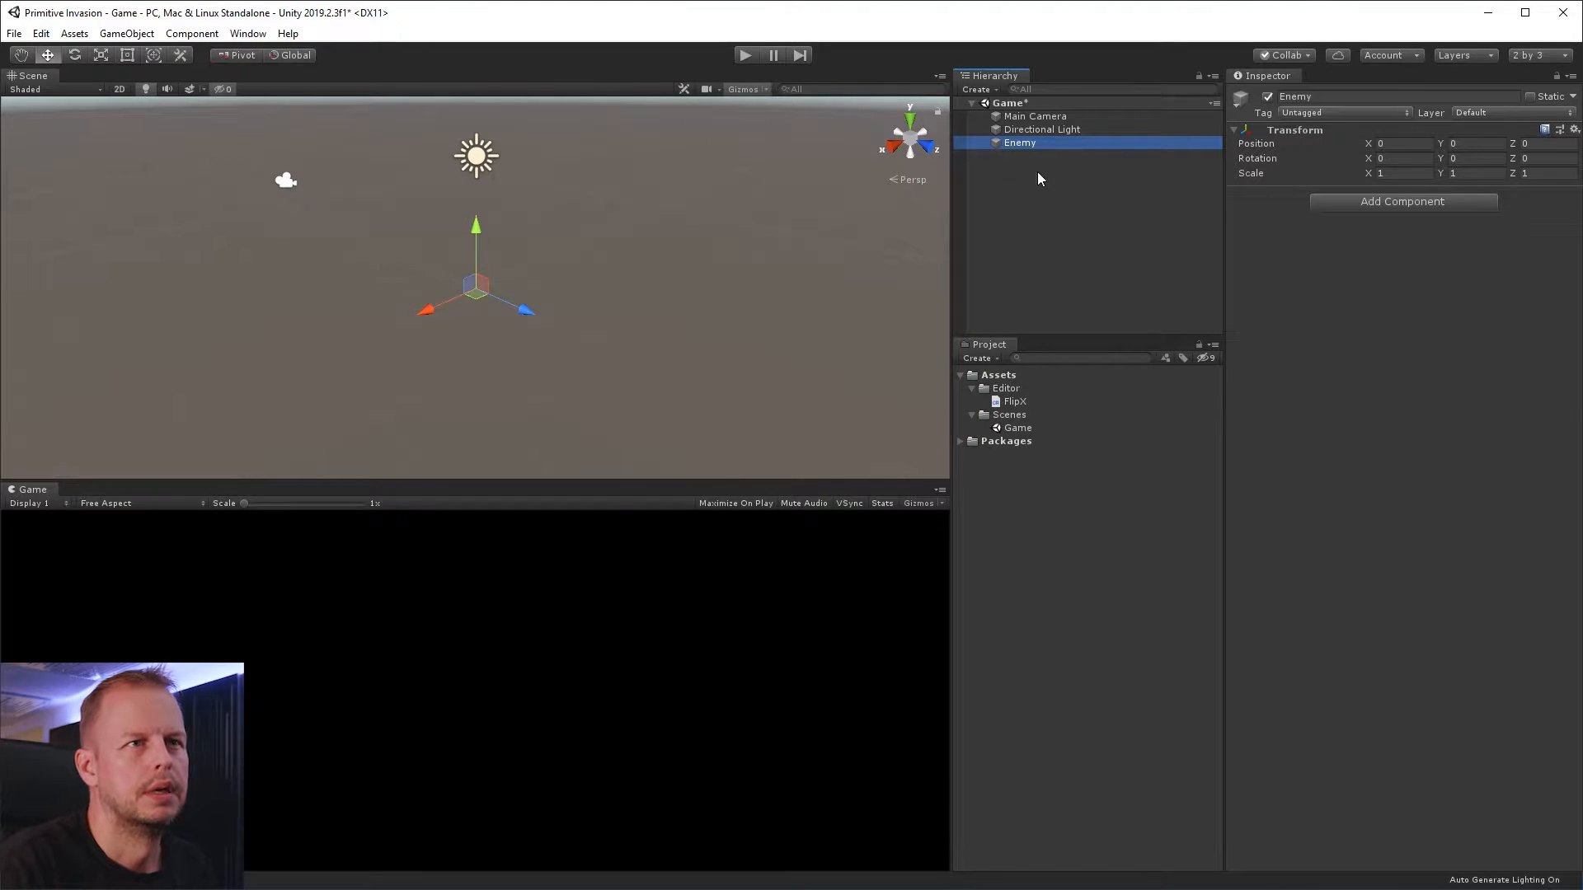
Add a 3D Cube as a child of the Enemy object
right_click(1015, 146)
mouse_move(1119, 346)
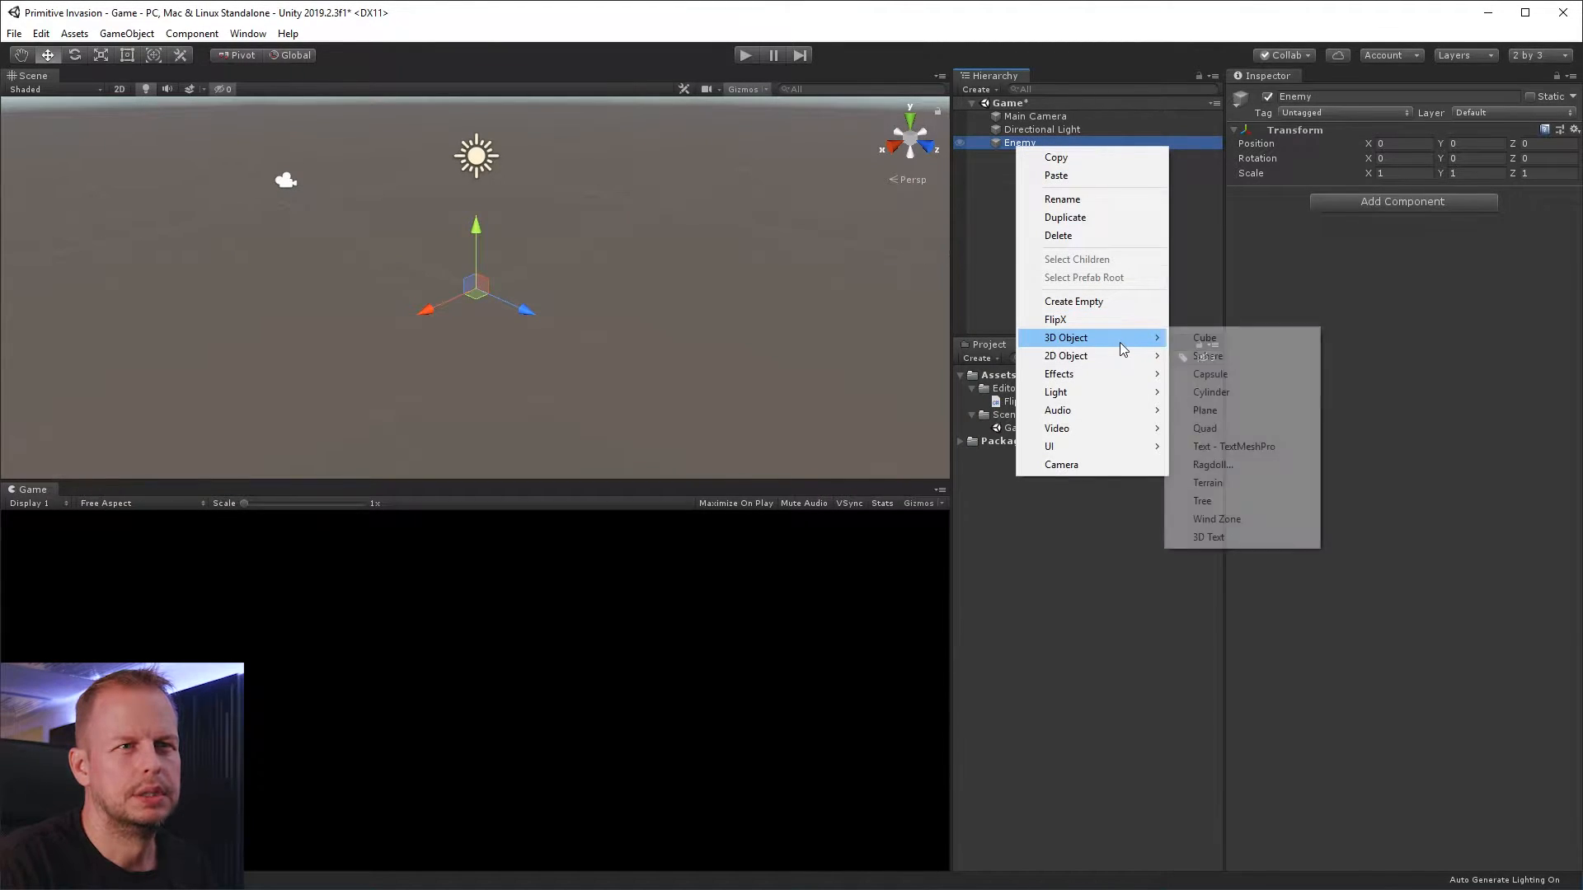
left_click(1208, 338)
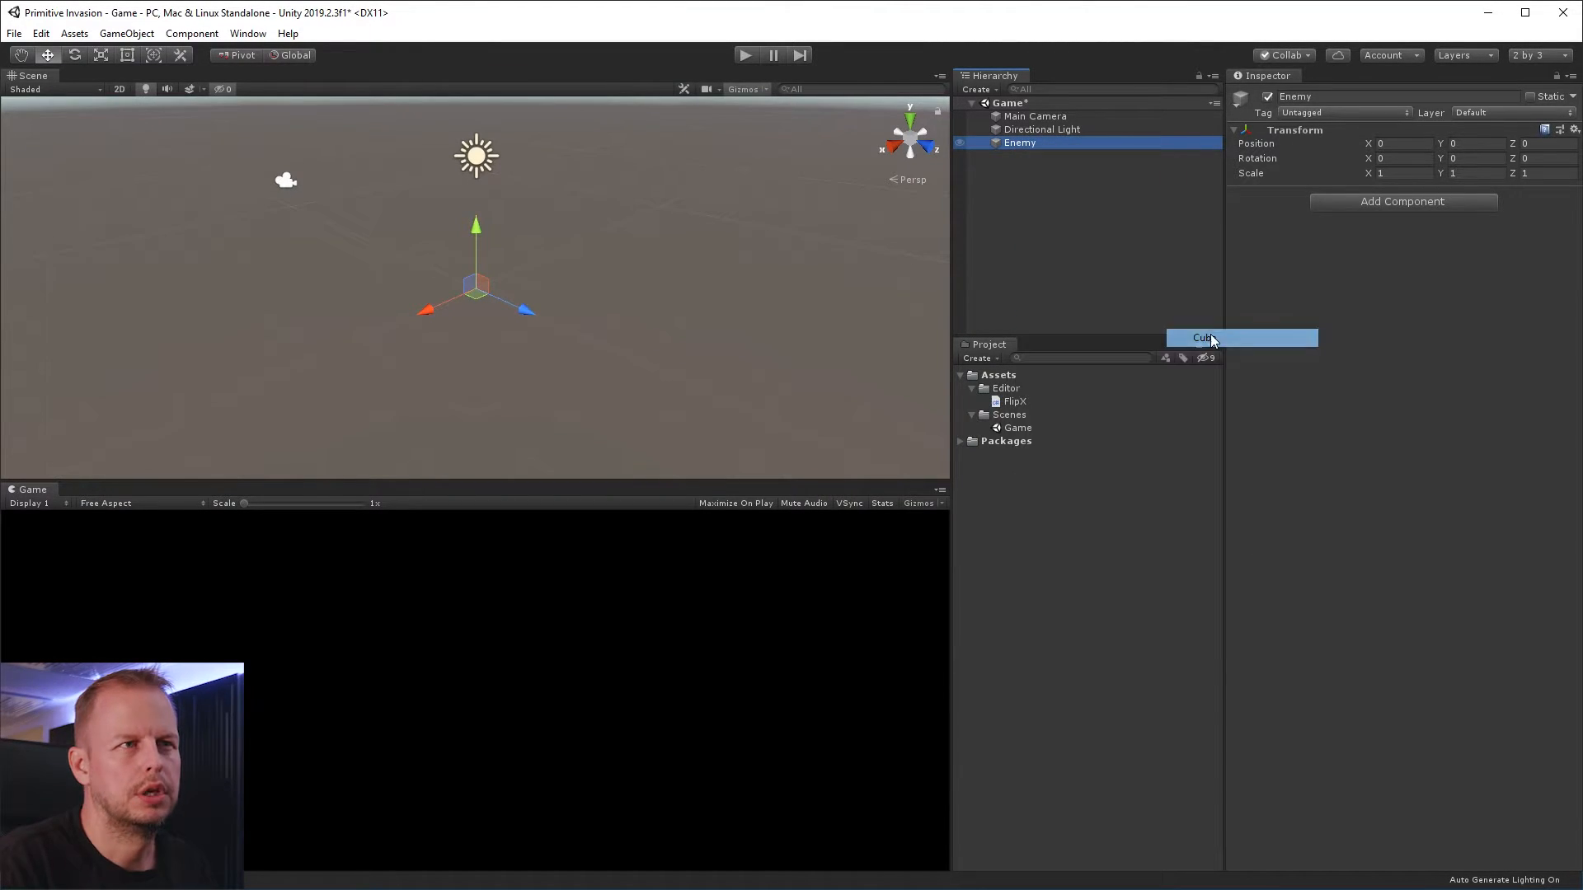
left_click(1159, 440)
Duplicate the cube, move the copy backward along the Z axis and scale it up as a larger rear body block
double_click(1037, 155)
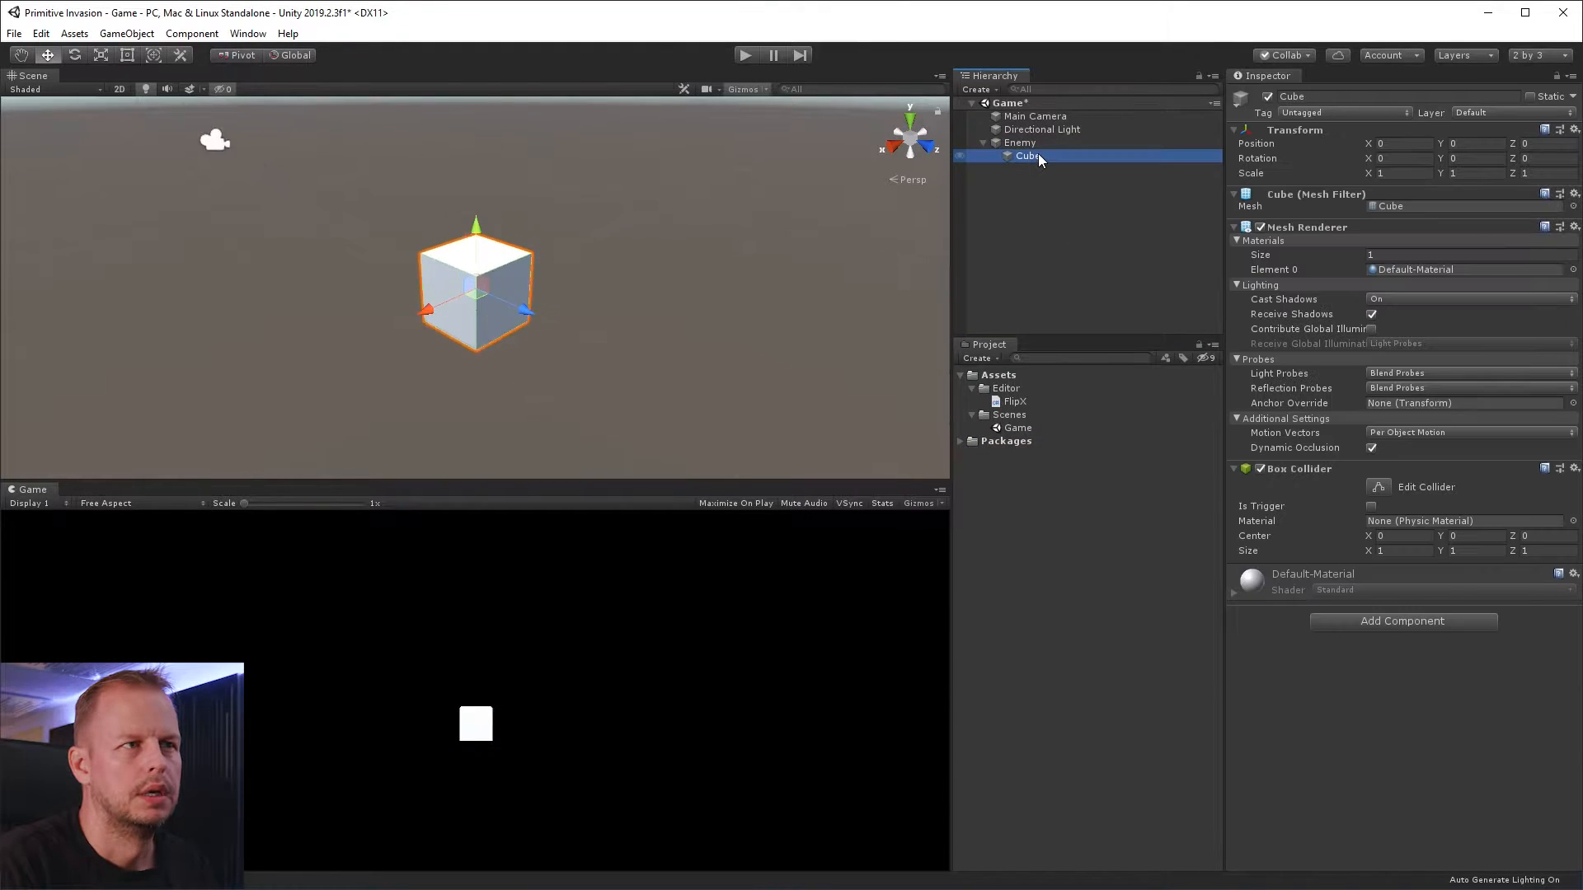
left_click_drag(516, 288, 703, 360, "alt")
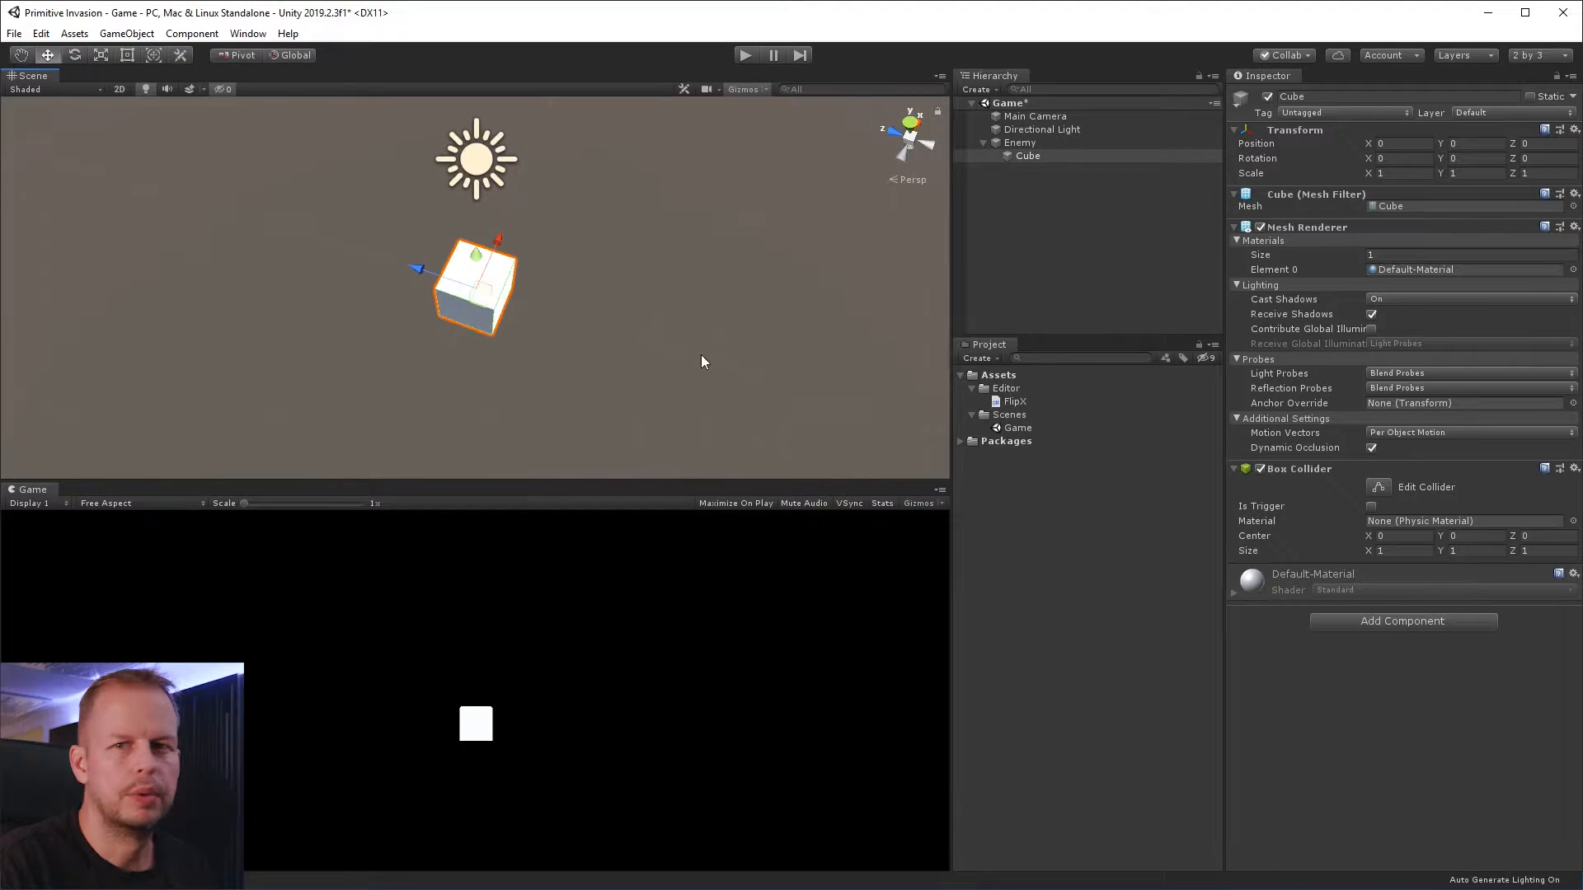
left_click_drag(570, 315, 530, 300, "alt")
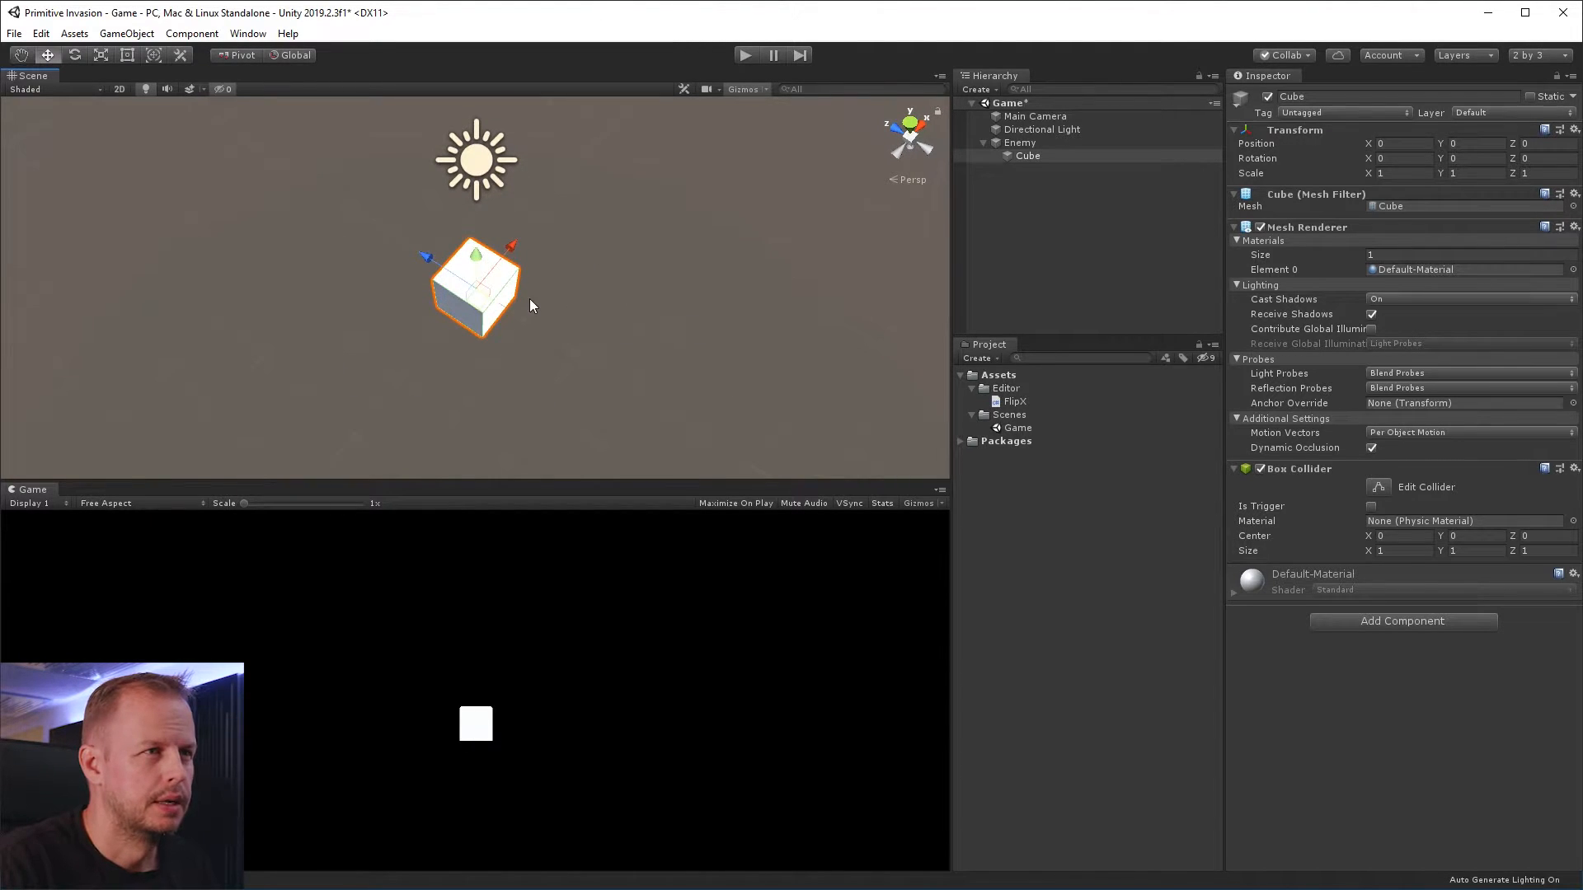
key("ctrl+d")
left_click_drag(424, 280, 461, 282)
key("r")
Duplicate the original cube as a front block at about Y 0.17, Z 0.73, scaled to about 0.89 and tilted about 14.7° around X
left_click(445, 301)
key("w")
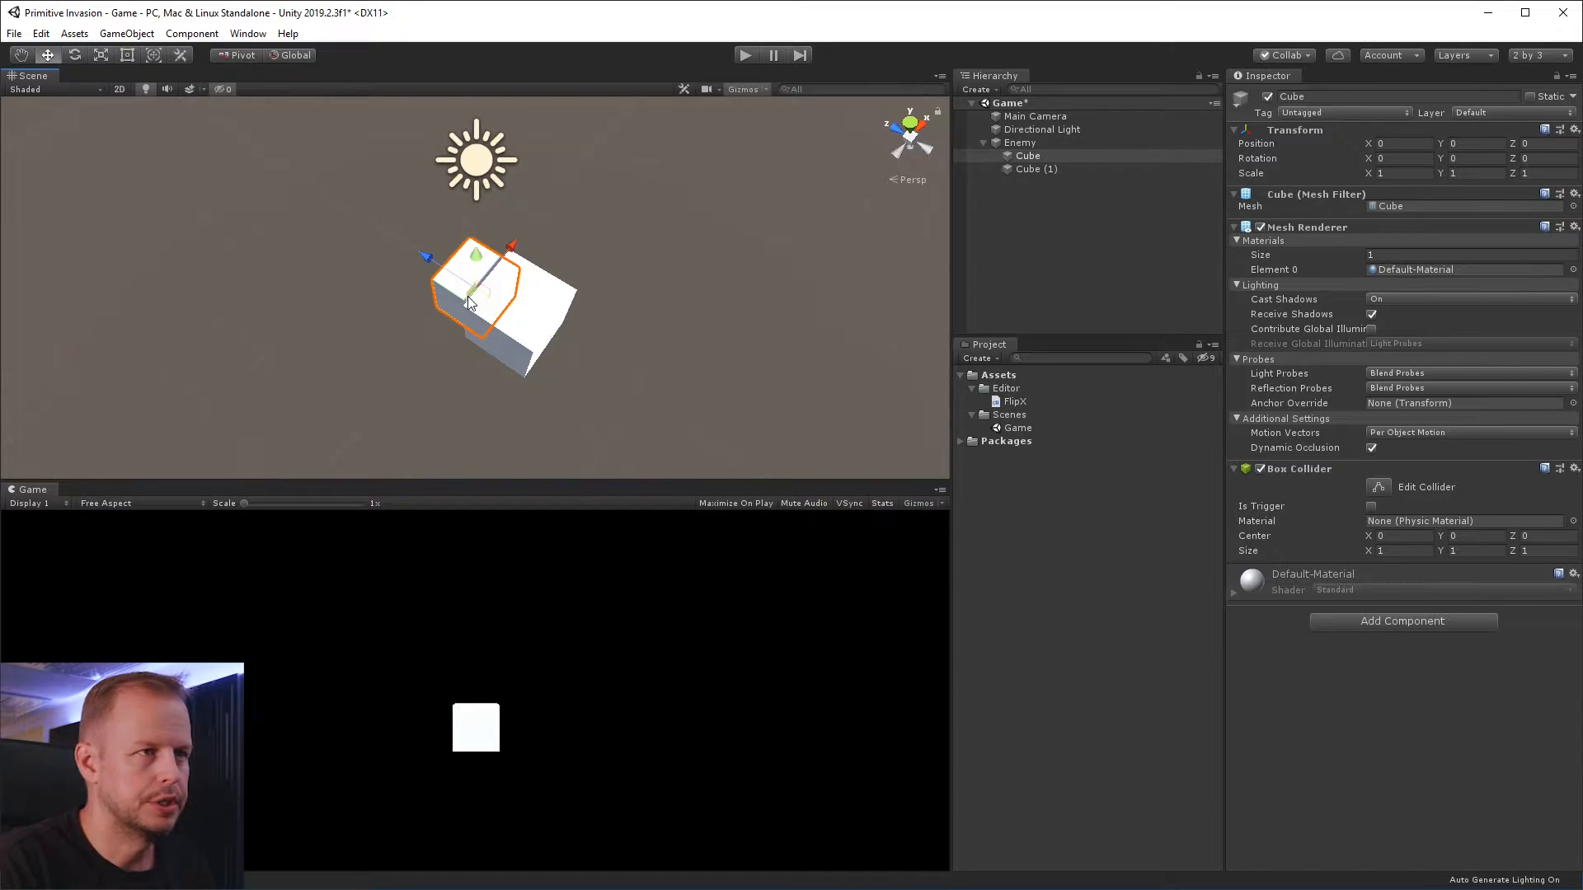
key("ctrl+d")
left_click_drag(434, 270, 397, 254)
key("e")
mouse_move(446, 263)
left_mouse_down()
mouse_move(445, 237)
mouse_move(441, 274)
mouse_move(482, 367)
mouse_move(429, 237)
left_mouse_up()
key("r")
key("w")
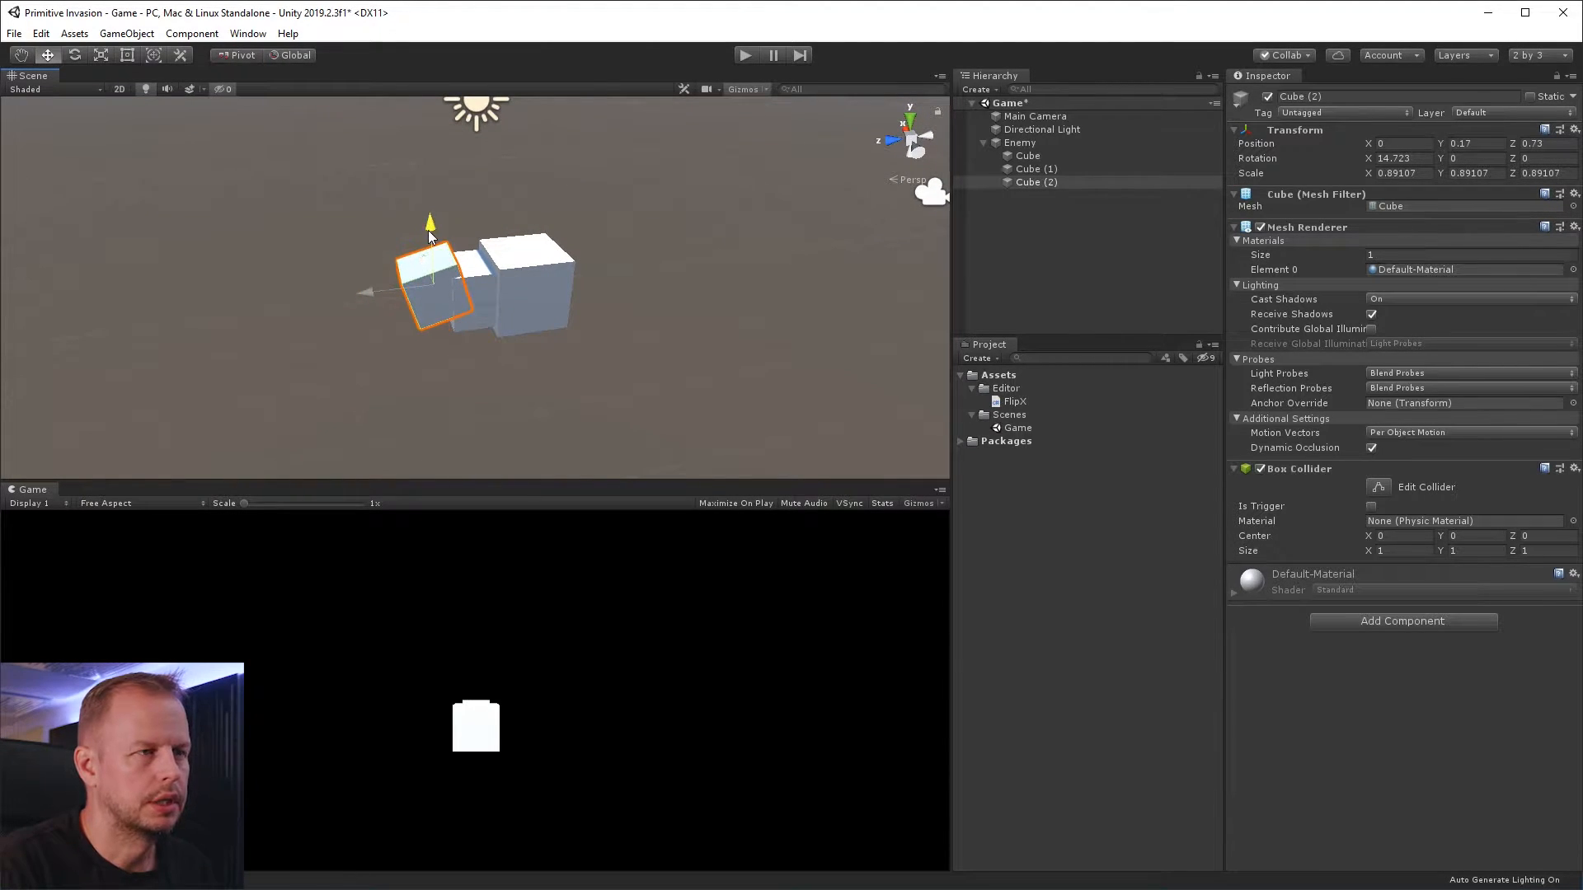
Duplicate the large rear block, scale the copy to about 0.72 and move it sideways to about X -0.92
left_click_drag(580, 338, 472, 372, "alt")
left_click(532, 271)
key("ctrl+d")
key("r")
key("w")
Duplicate the small side cube as an outer block scaled to about 0.74 × 0.95 × 1.71 and rotated about 22.7° around Z
key("ctrl+d")
key("r")
left_click_drag(589, 268, 592, 251)
key("e")
left_click_drag(583, 330, 633, 330)
Move the tilted outer block closer to the body, to about X -1.52
left_click(1079, 241)
left_click_drag(528, 247, 732, 245, "alt")
left_click(604, 284)
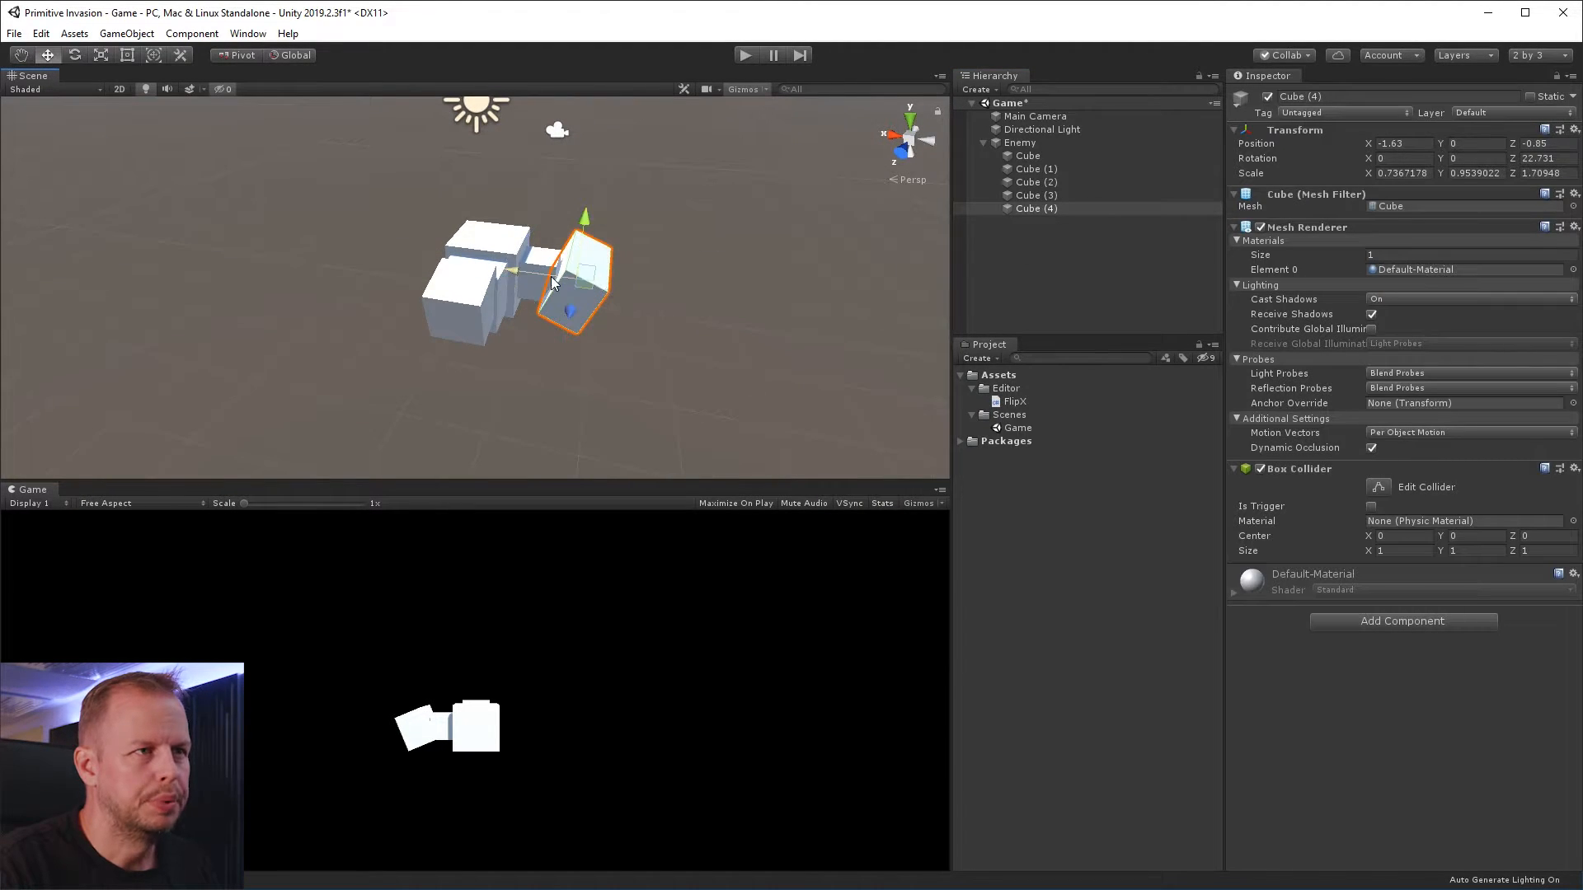
key("w")
left_click(536, 254)
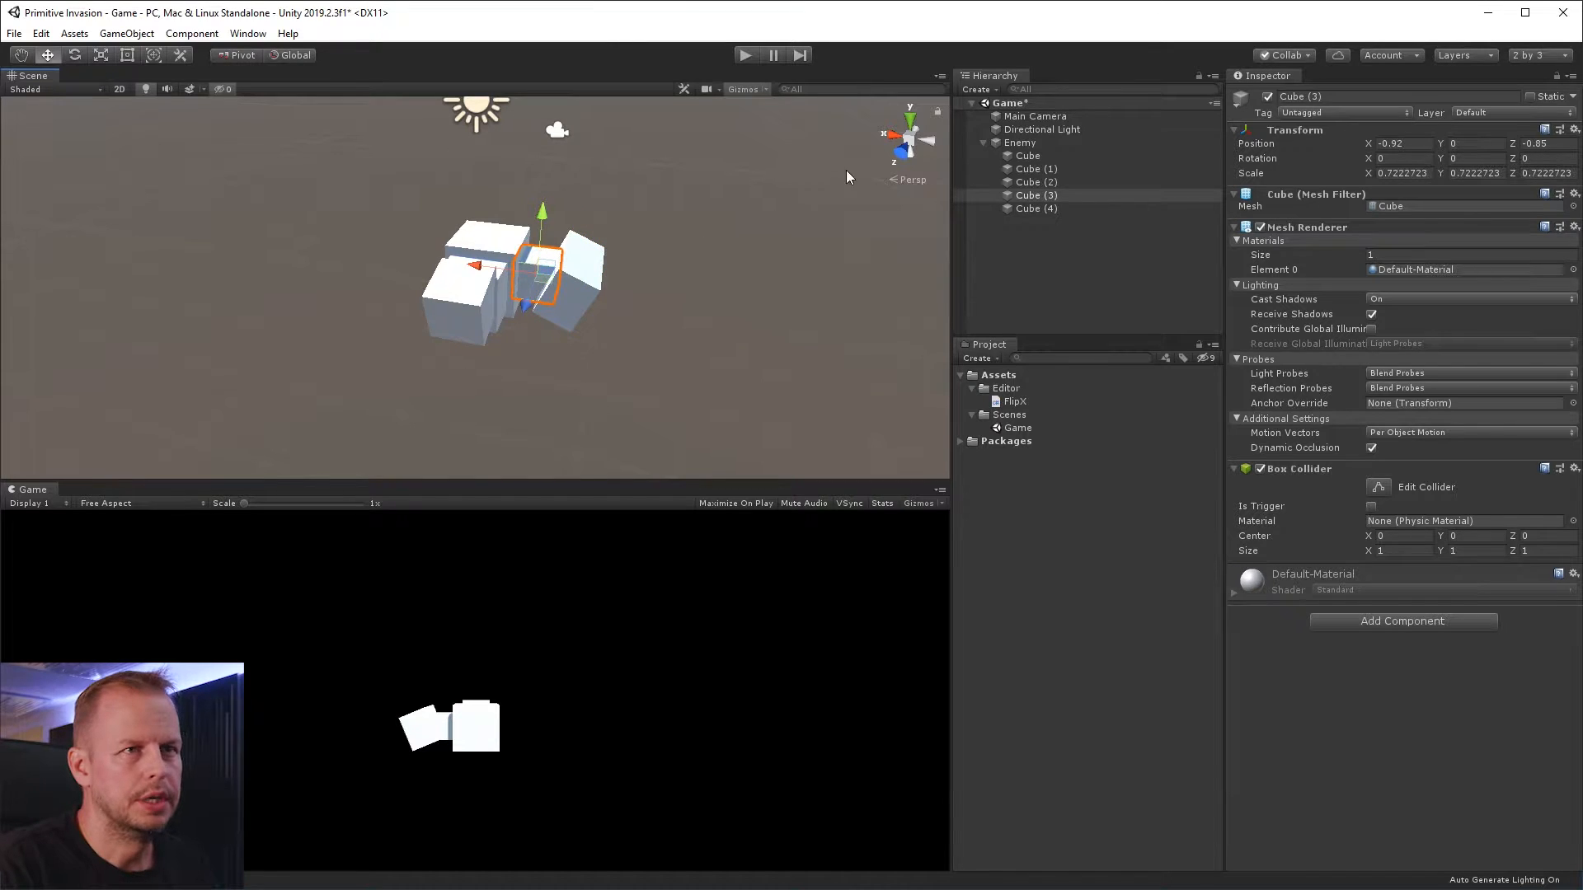
Examine the Enemy object's context commands and the two side cubes under it, ending with Enemy selected
left_click(1048, 251)
left_click(1031, 142)
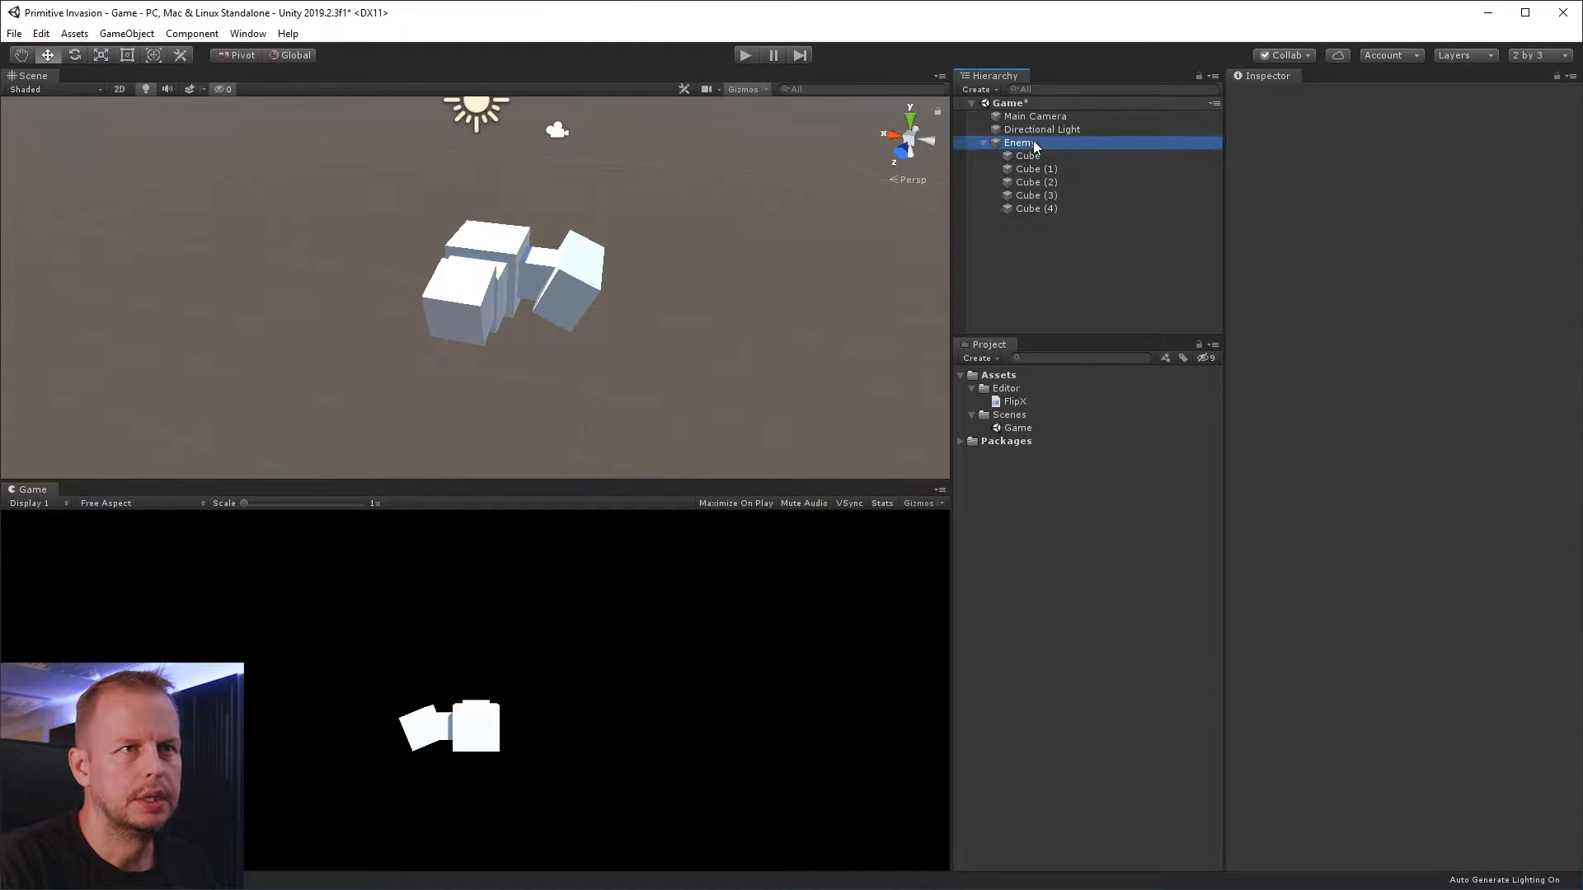
right_click(1032, 141)
key("Escape")
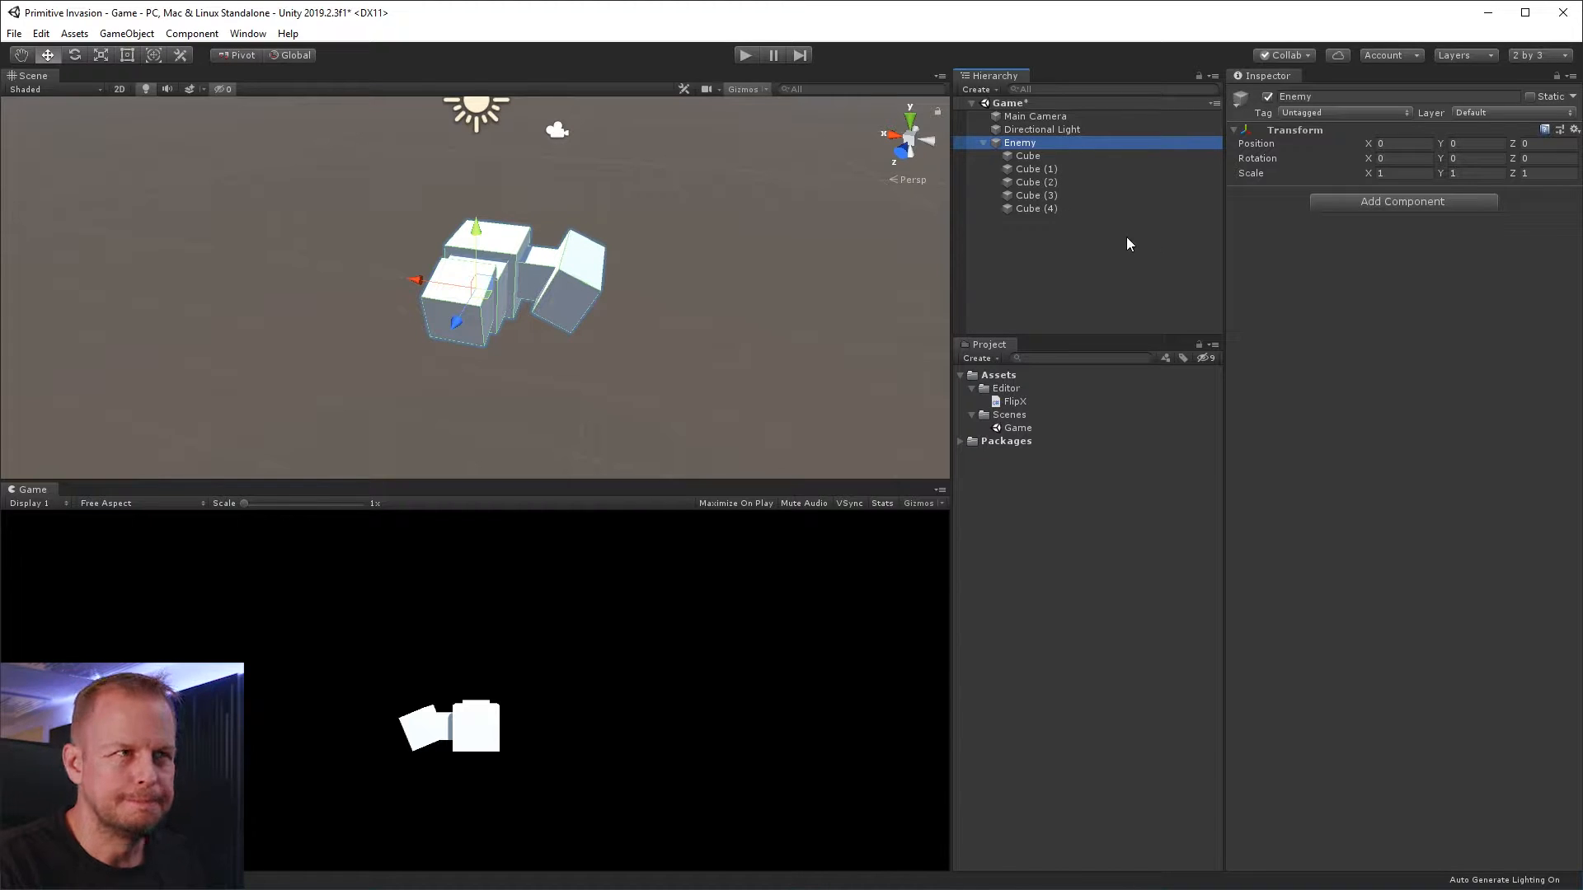
left_click(1067, 240)
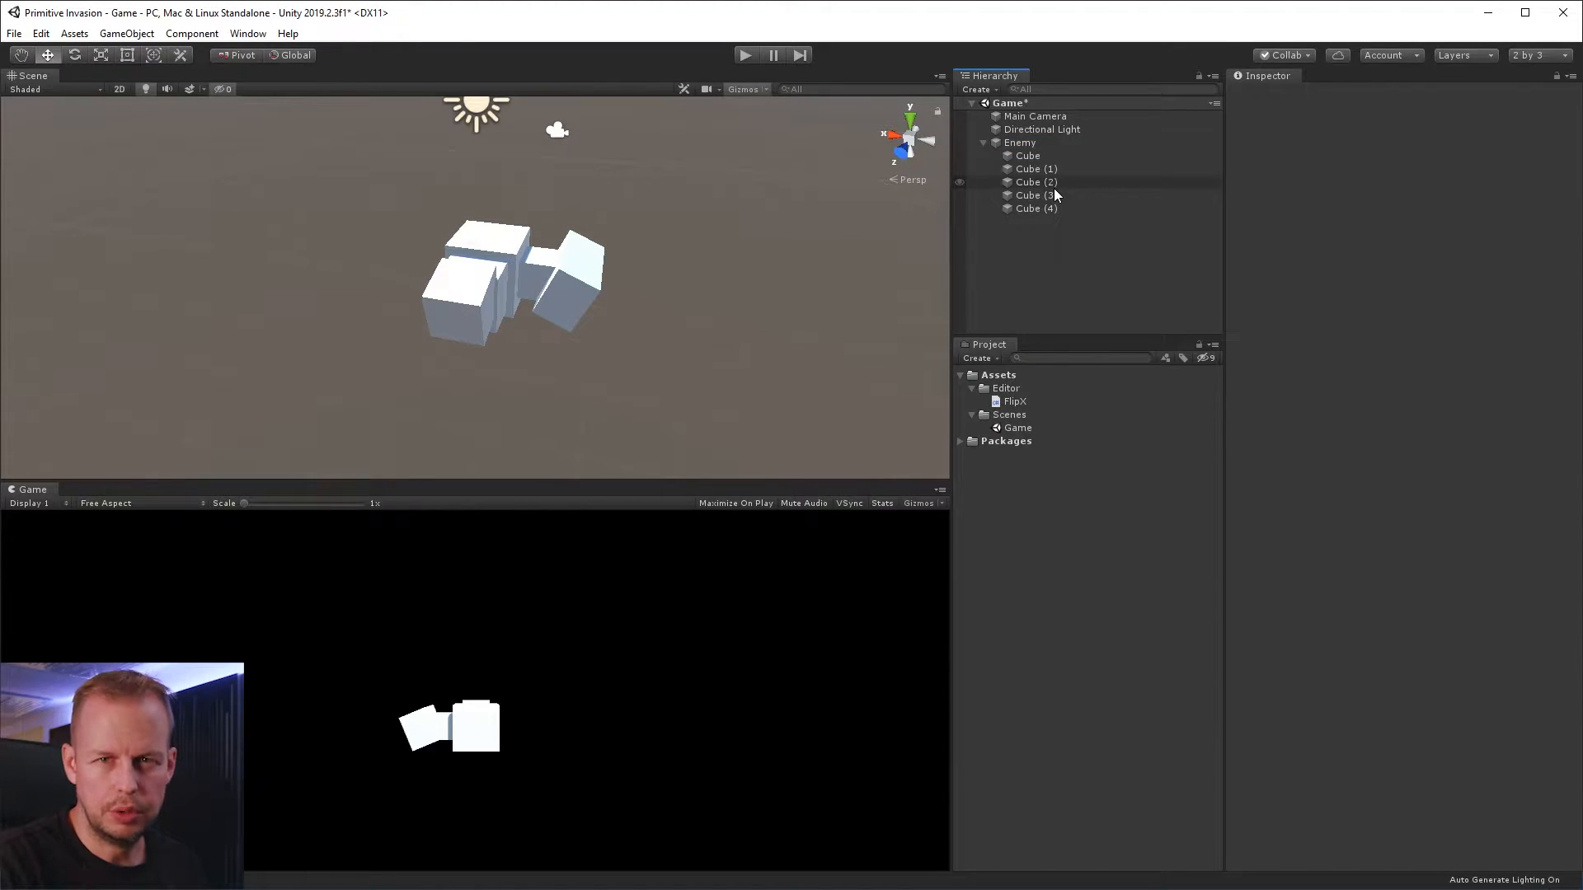
left_click(1061, 195)
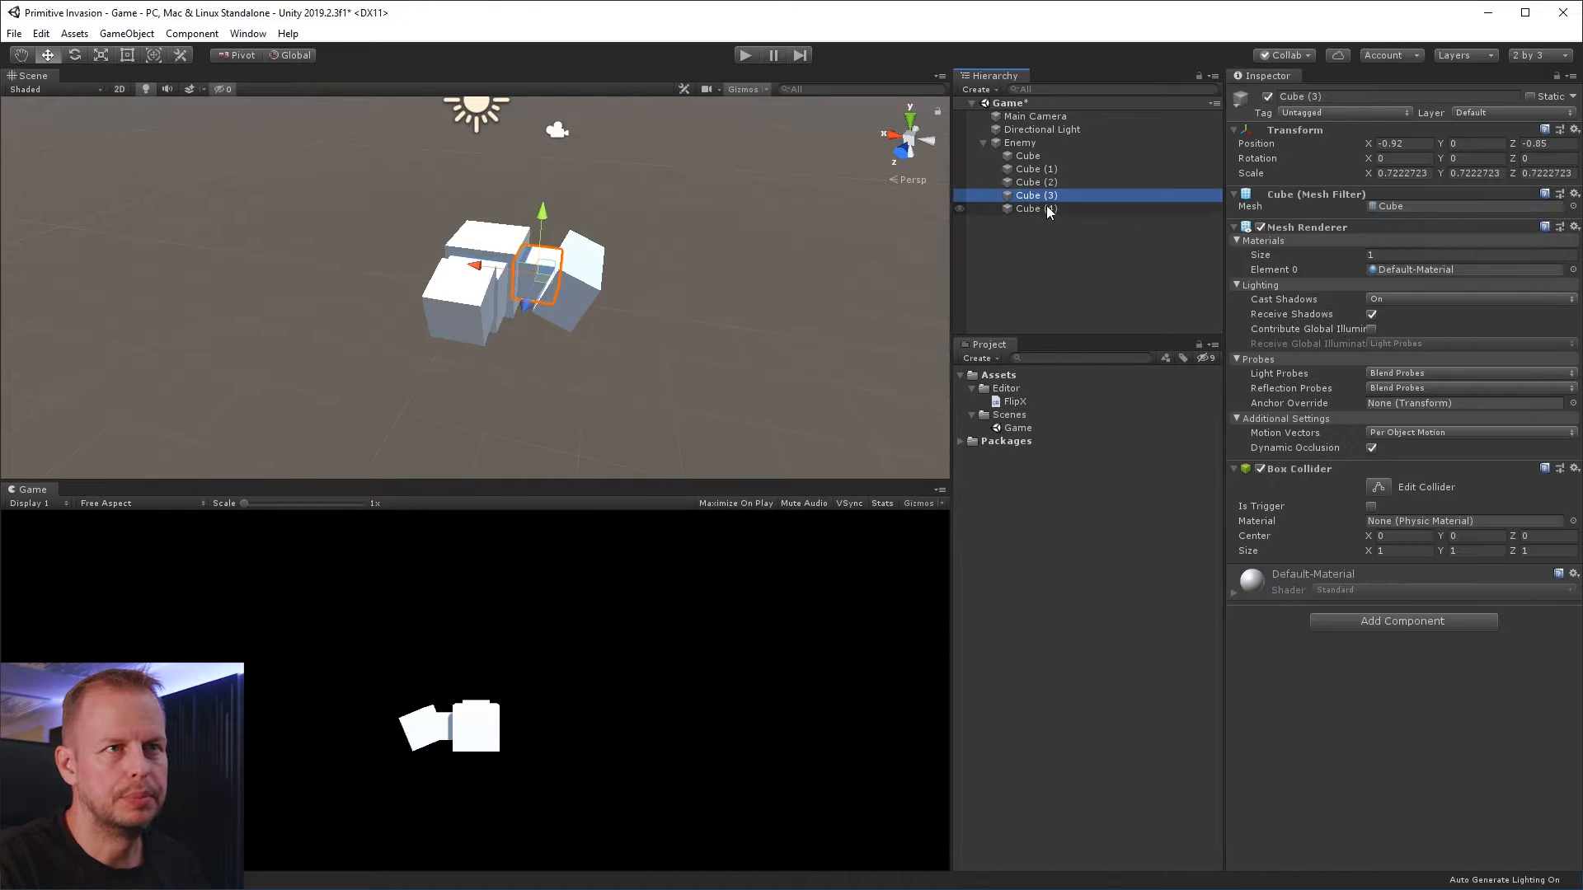
left_click(1051, 208)
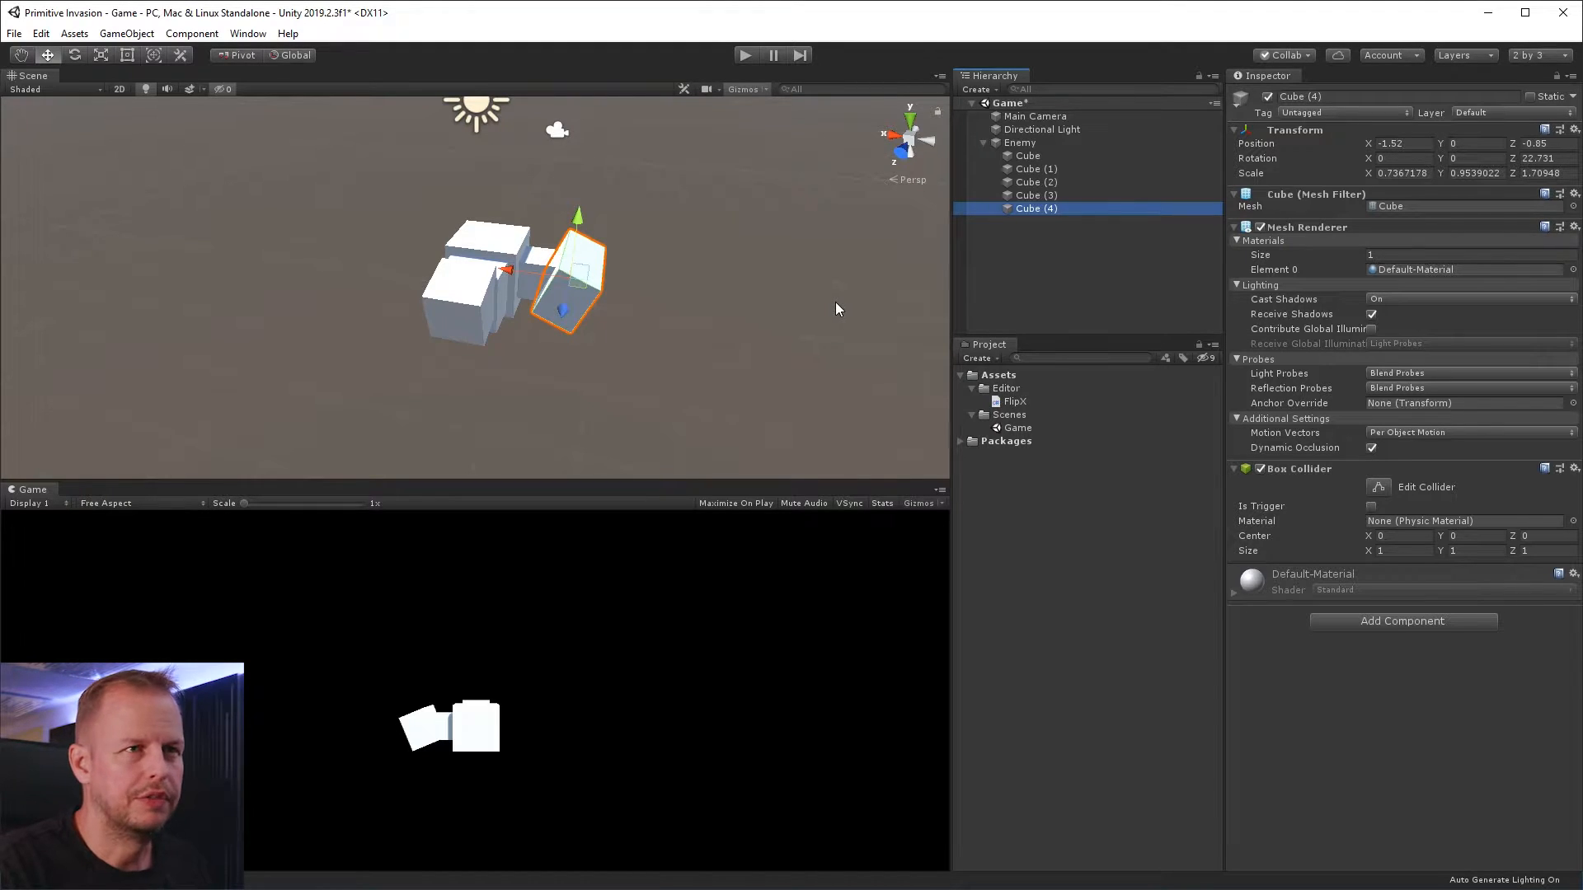
left_click(1050, 264)
left_click(1023, 148)
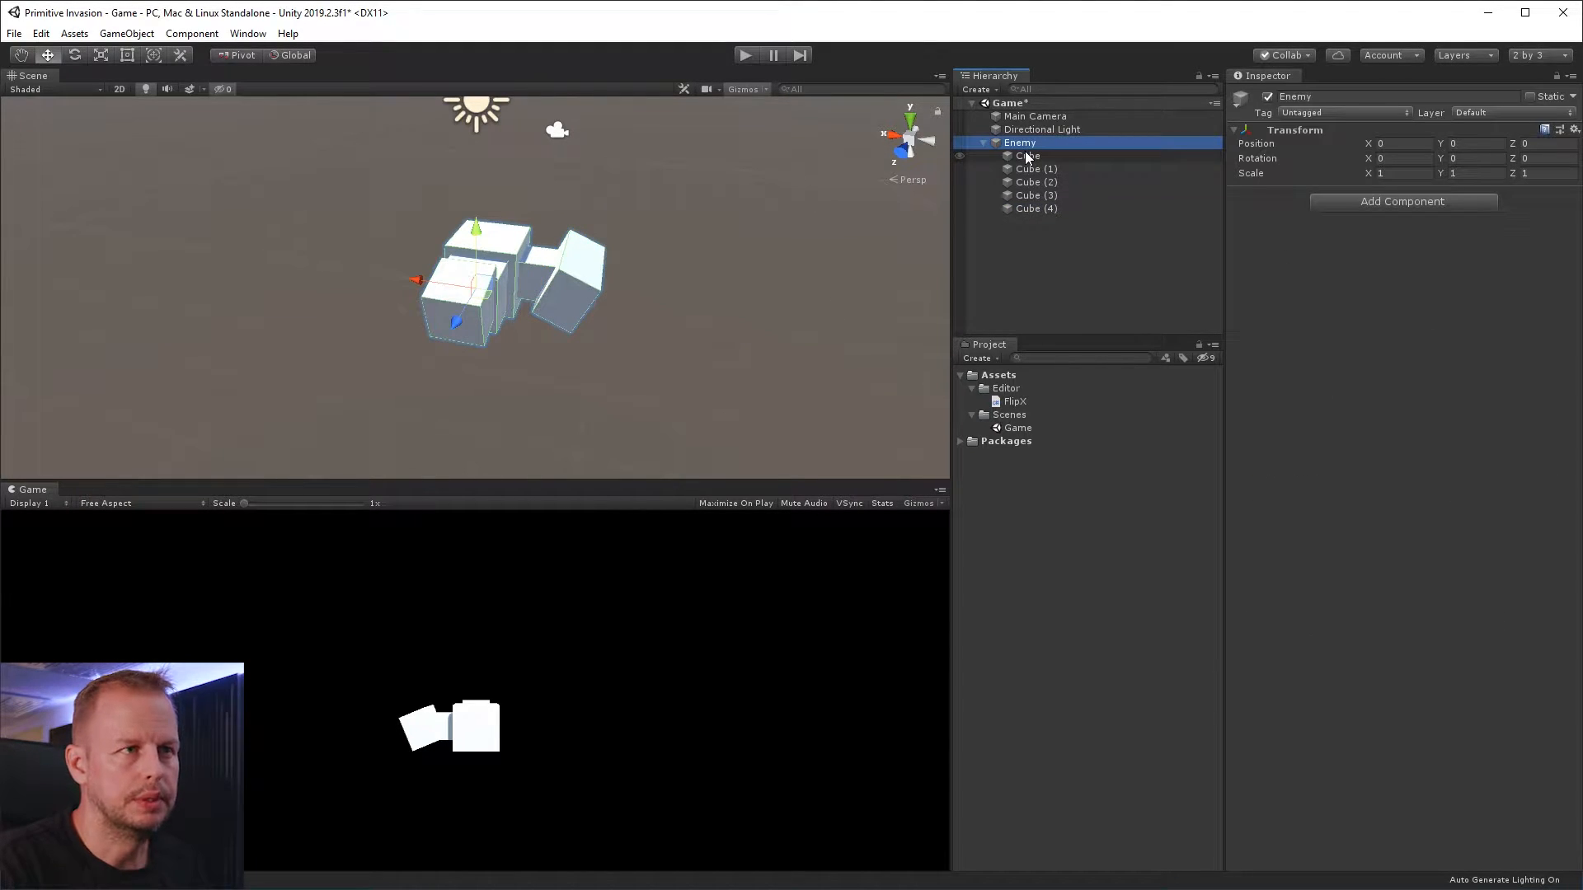
Create an empty child object under Enemy and place it at the side cubes' inner joint, about X -0.69, Y 0.14, Z -0.89
right_click(1030, 134)
left_click(1016, 143)
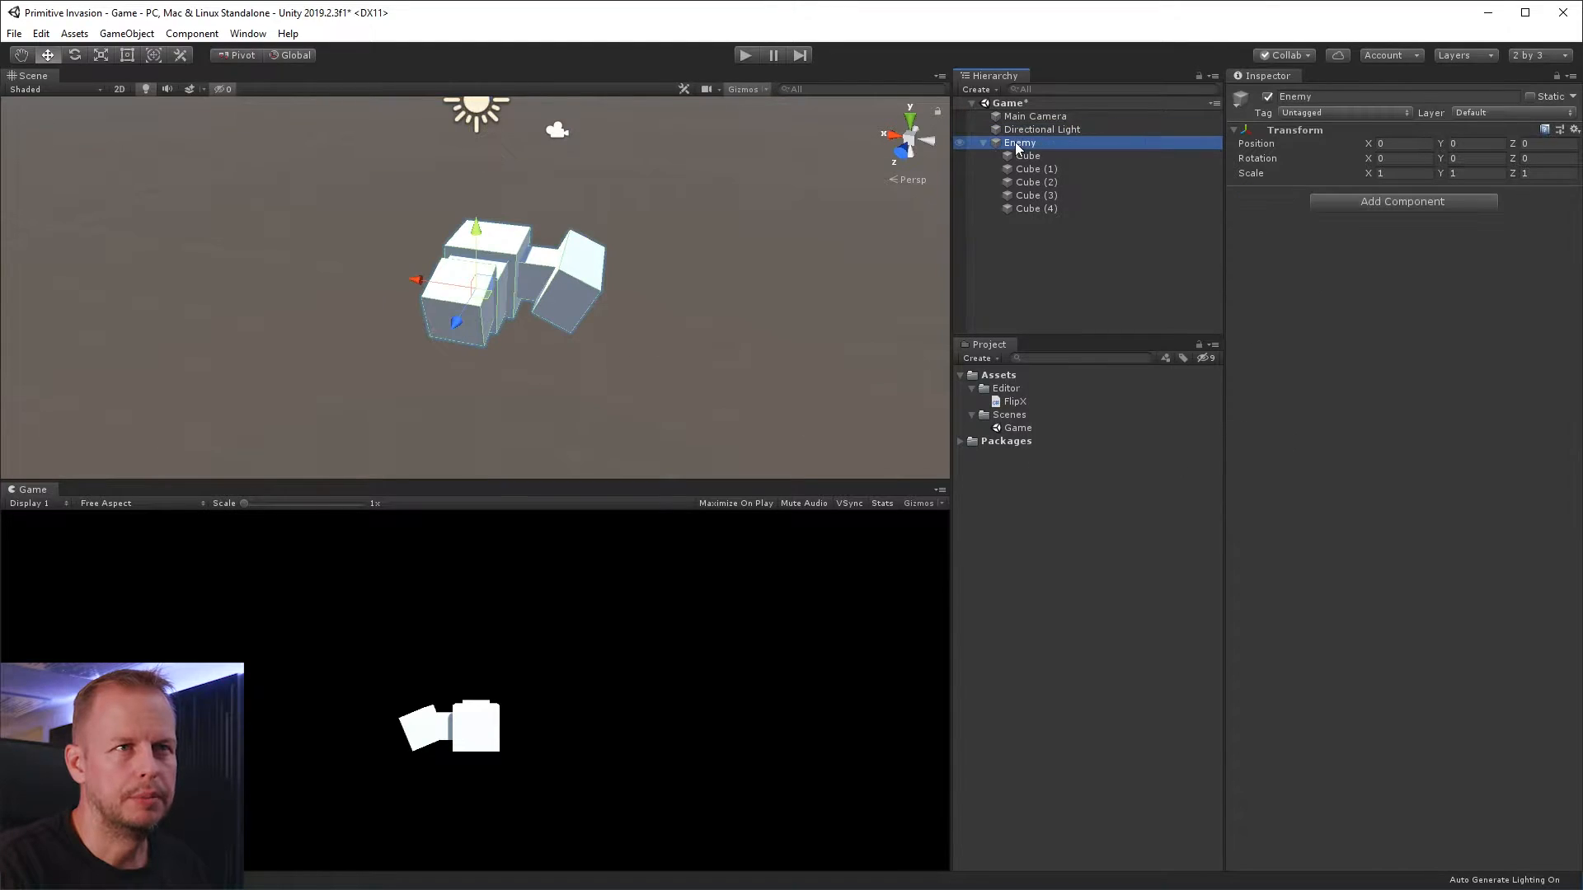
right_click(1015, 142)
left_click(1126, 297)
left_click_drag(1061, 225, 1051, 190)
mouse_move(476, 251)
left_mouse_down()
mouse_move(474, 208)
mouse_move(473, 261)
left_mouse_up()
left_click_drag(725, 297, 555, 196, "alt")
Parent the two side cubes, Cube (3) and Cube (4), to the new empty object
left_click(1056, 196)
double_click(1072, 224)
left_click(1061, 210, "shift")
left_click_drag(1061, 209, 1056, 198)
left_click_drag(737, 304, 862, 246, "alt")
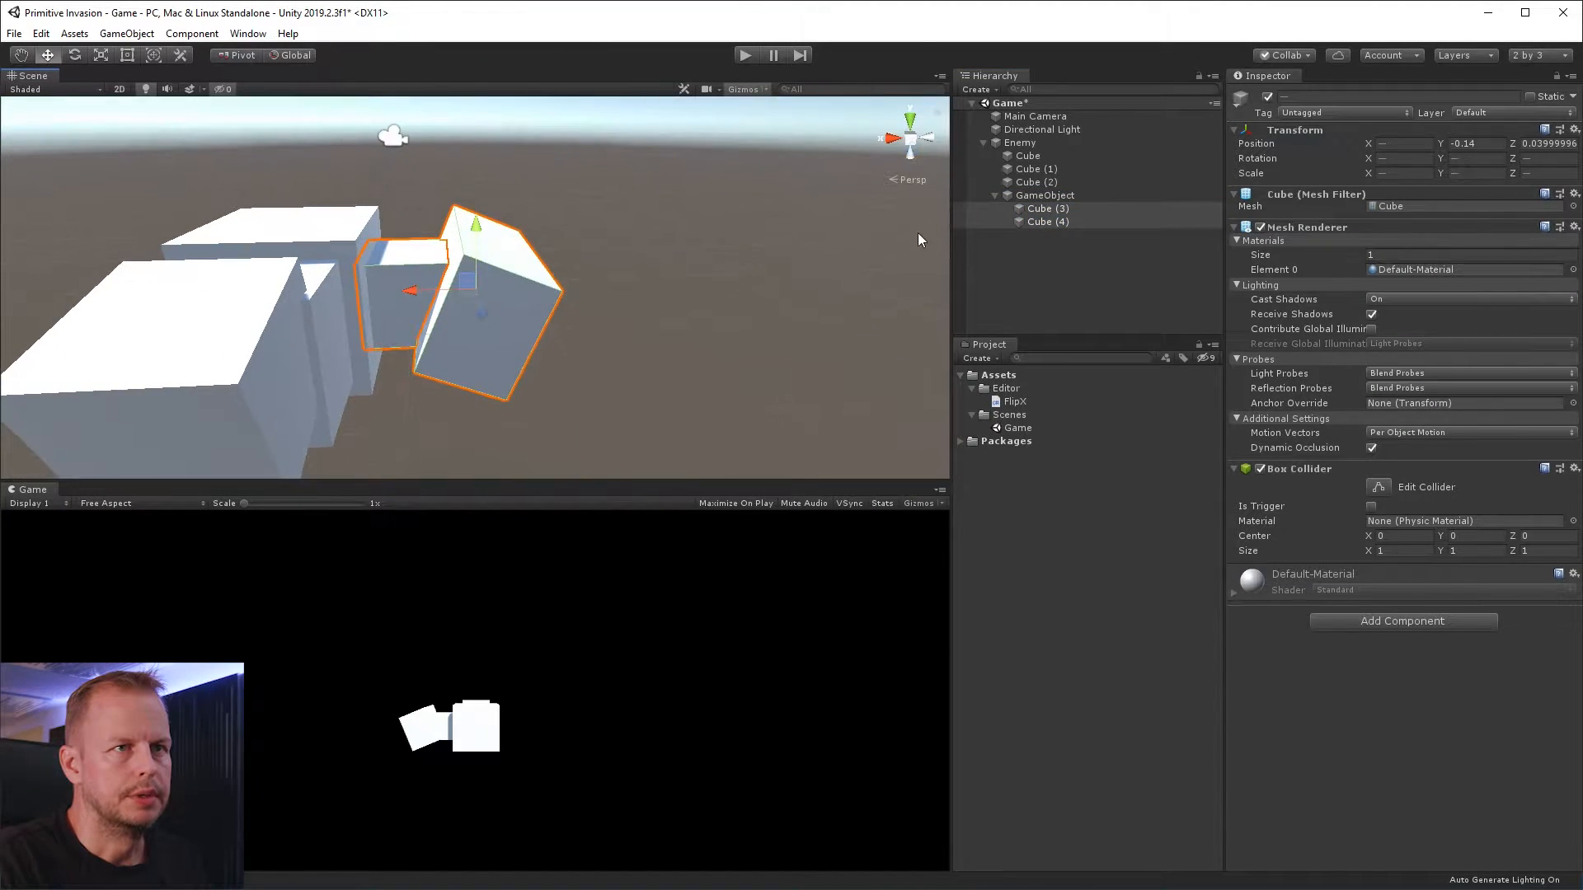
Examine the empty parent's pivot and its two child cubes from several angles
double_click(1046, 195)
key("e")
mouse_move(452, 258)
left_mouse_down()
mouse_move(399, 187)
mouse_move(492, 325)
mouse_move(466, 254)
mouse_move(473, 266)
left_mouse_up()
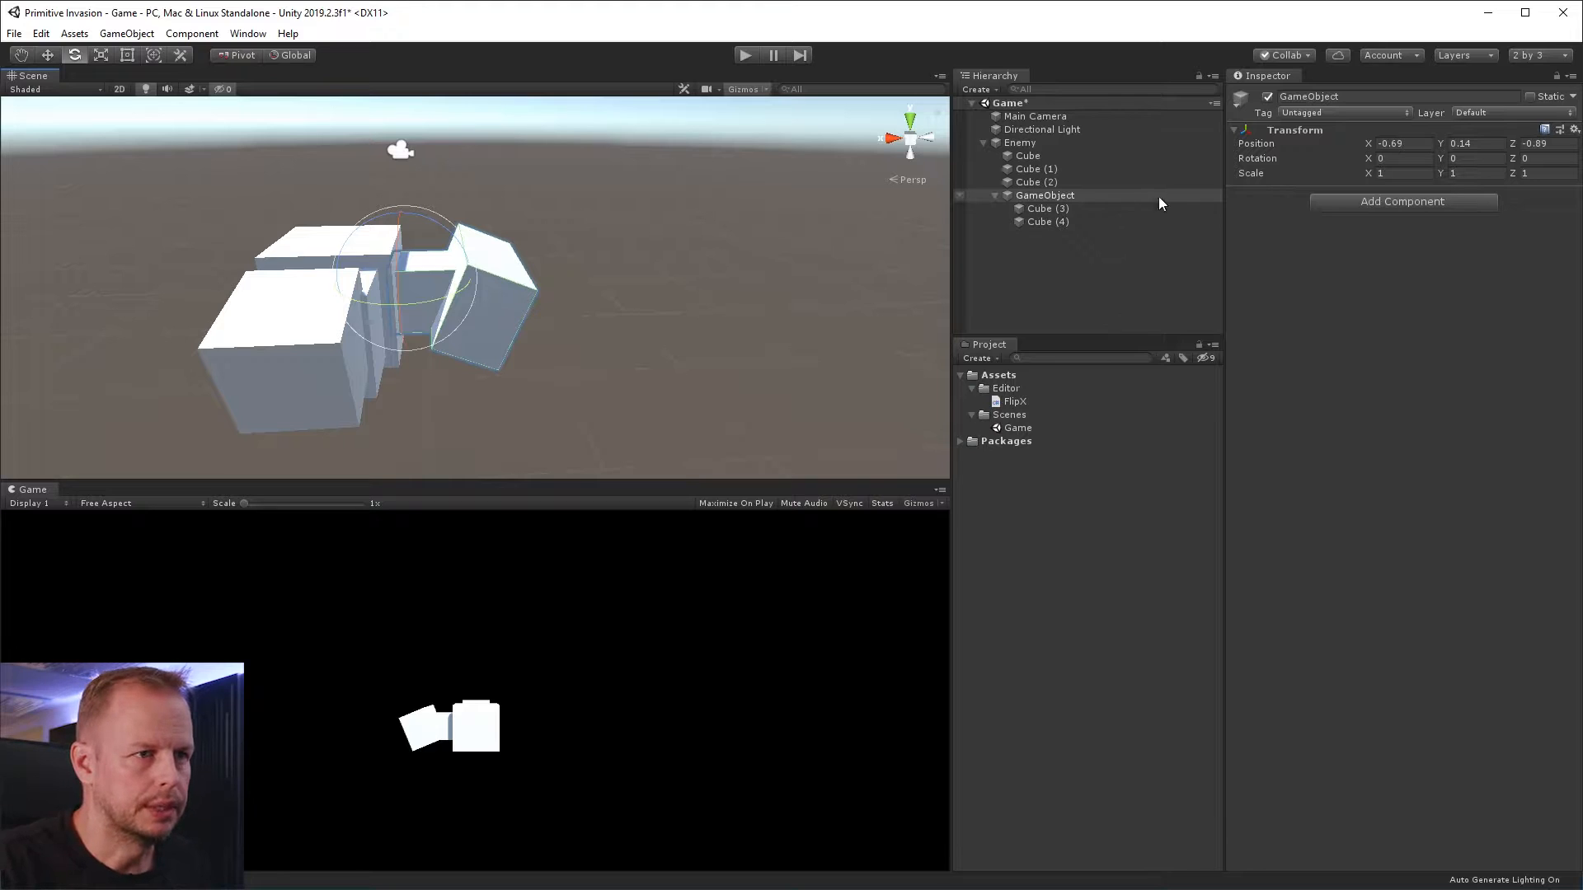
left_click_drag(744, 223, 682, 258, "alt")
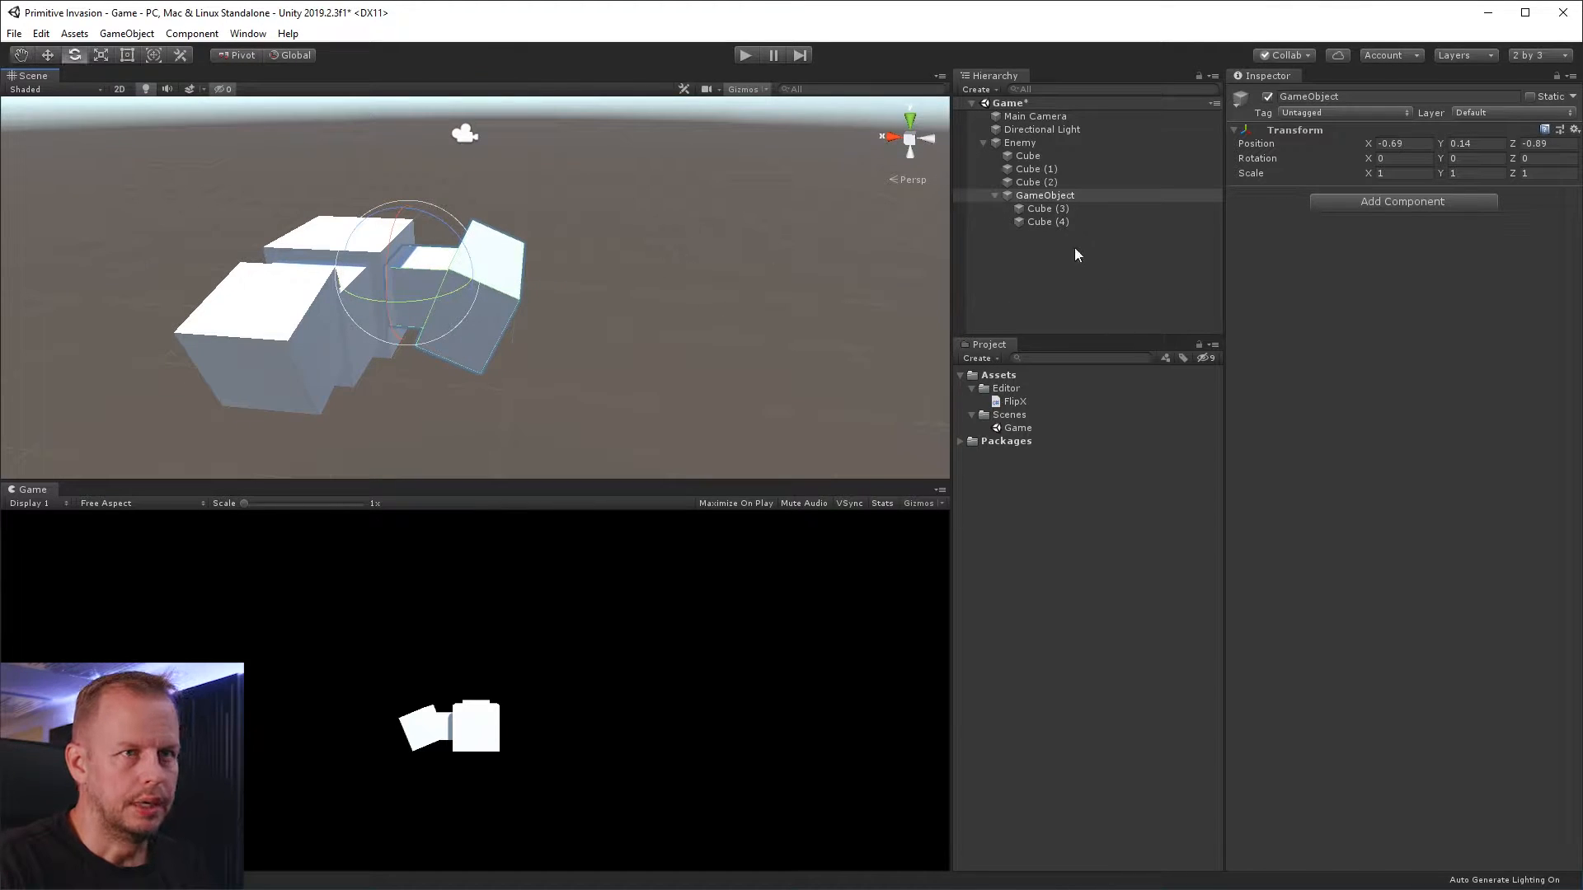
left_click(1047, 208)
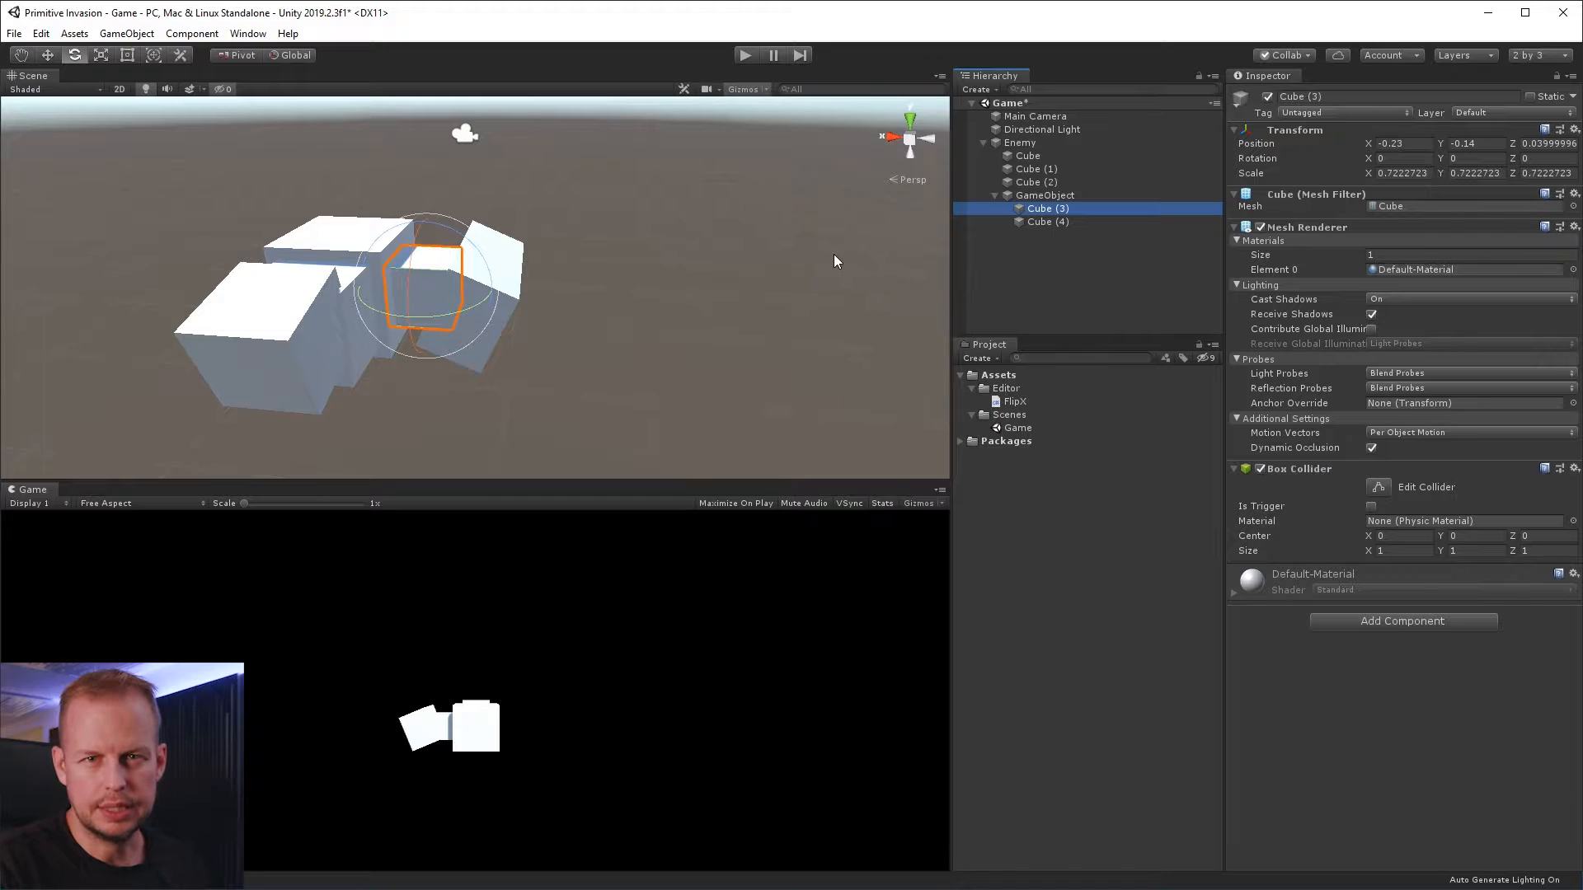
mouse_move(711, 314)
left_mouse_down("alt")
mouse_move(710, 272)
mouse_move(705, 321)
left_mouse_up("alt")
left_click_drag(837, 276, 565, 319, "alt")
left_click(535, 281)
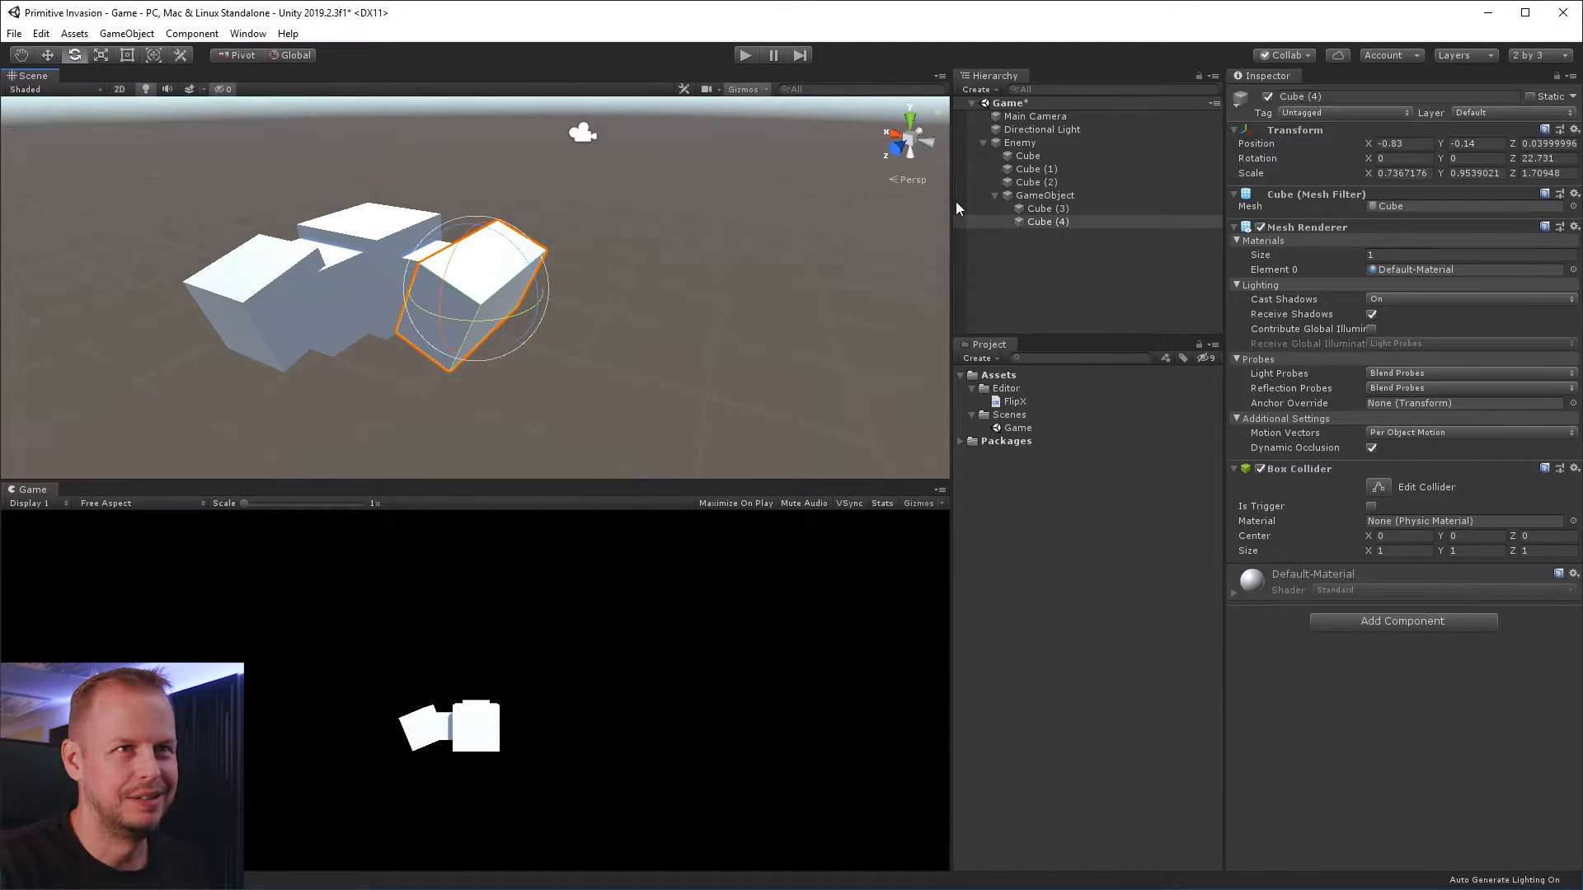
Rename the side cubes' empty parent object as PivotWing1
left_click(1047, 195)
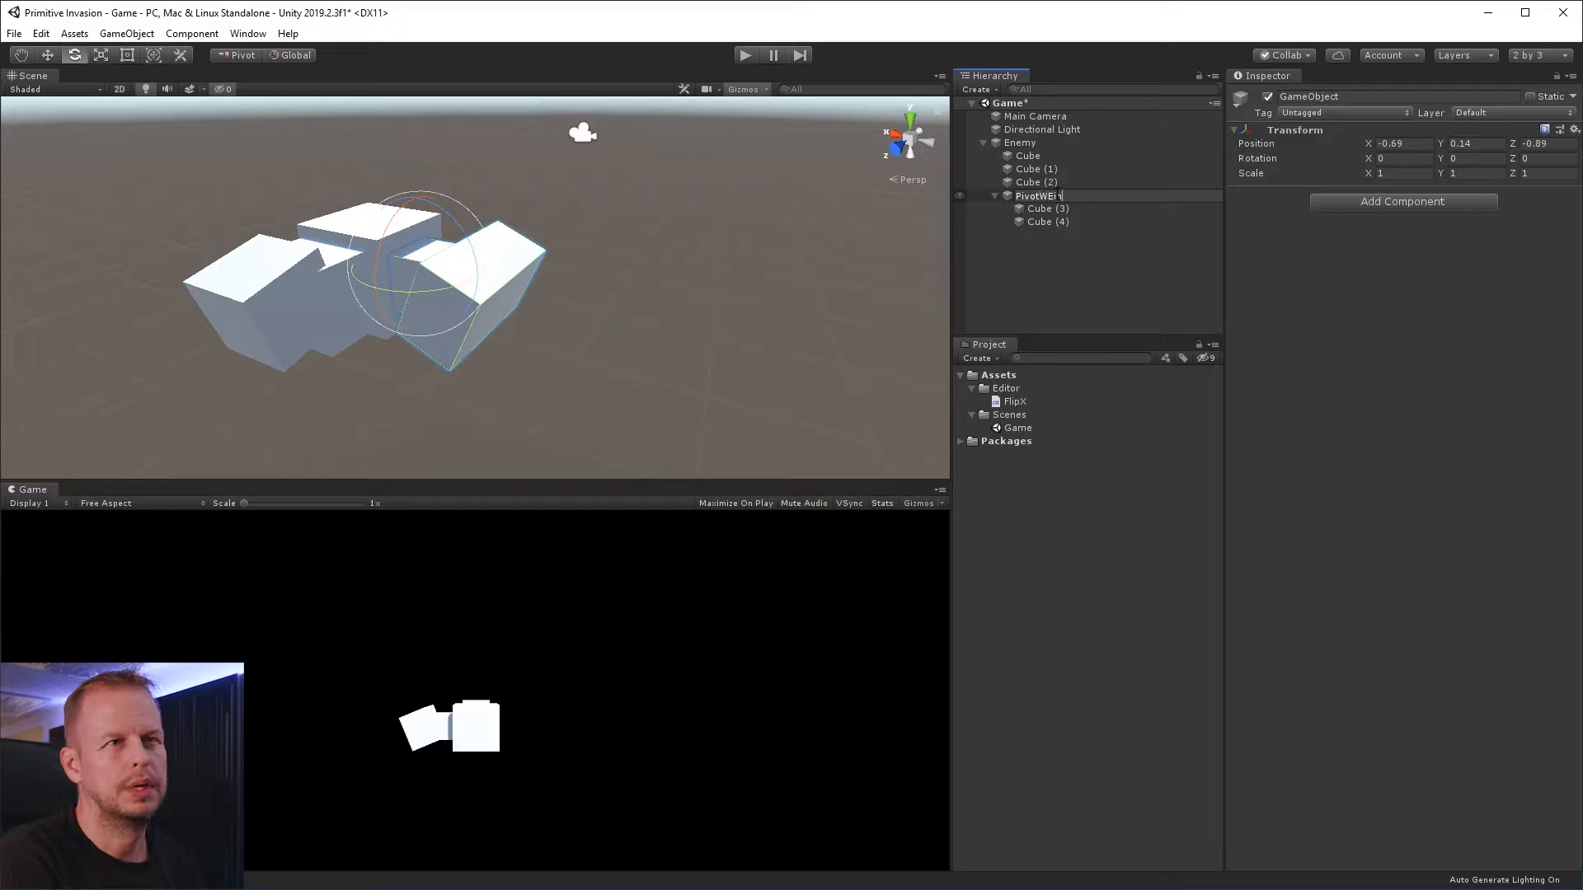
type("PivotWing1")
key("Return")
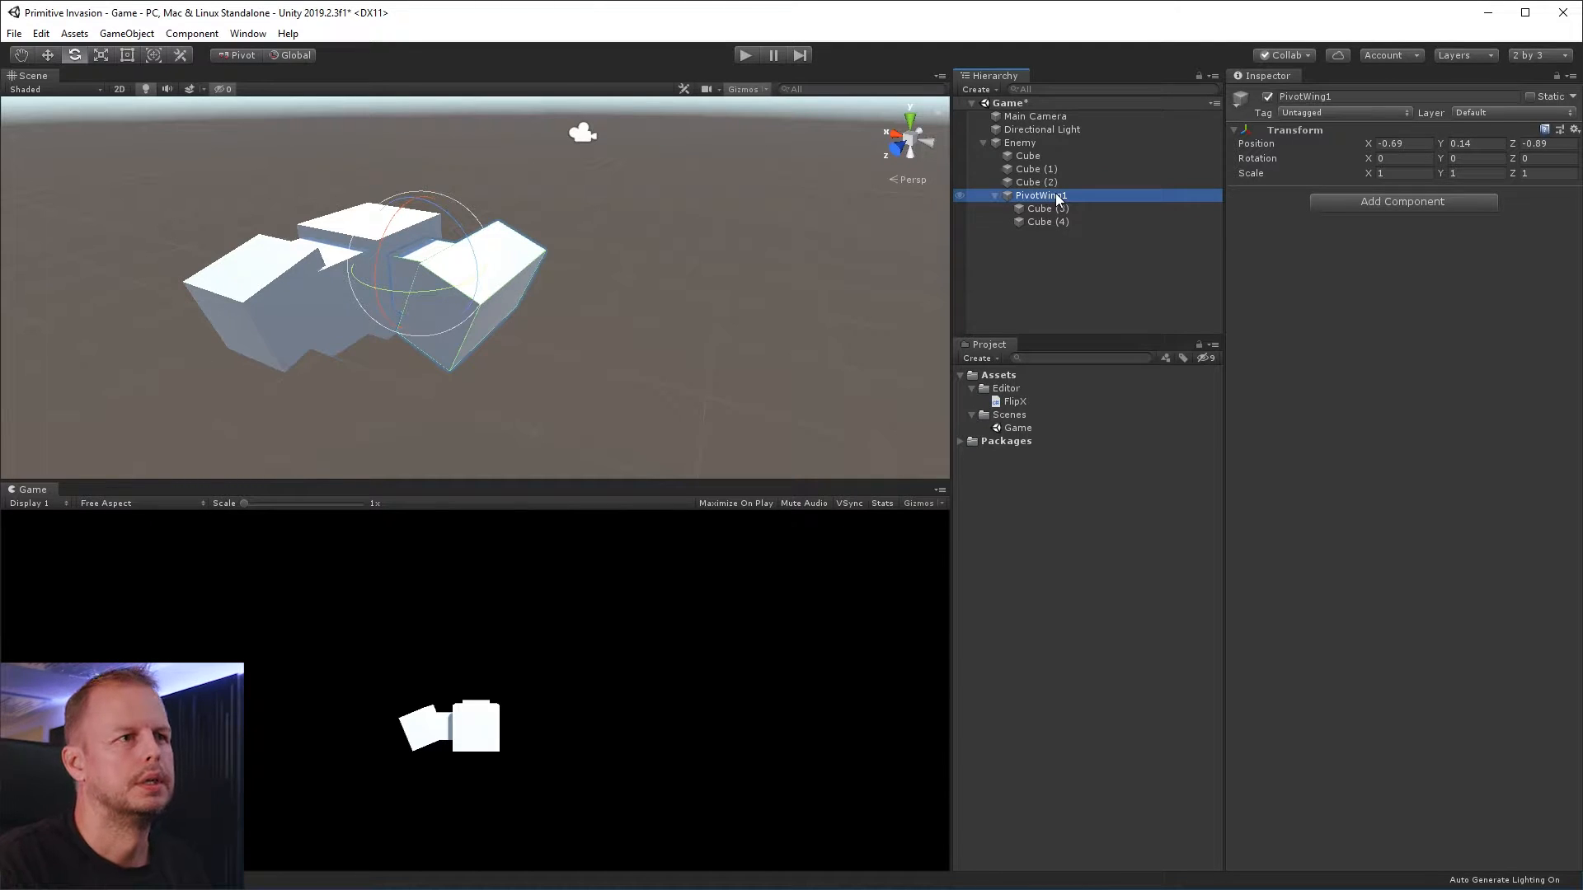
Duplicate PivotWing1 and nest the copy under the original PivotWing1
left_click(1086, 258)
left_click(1054, 195)
key("ctrl+d")
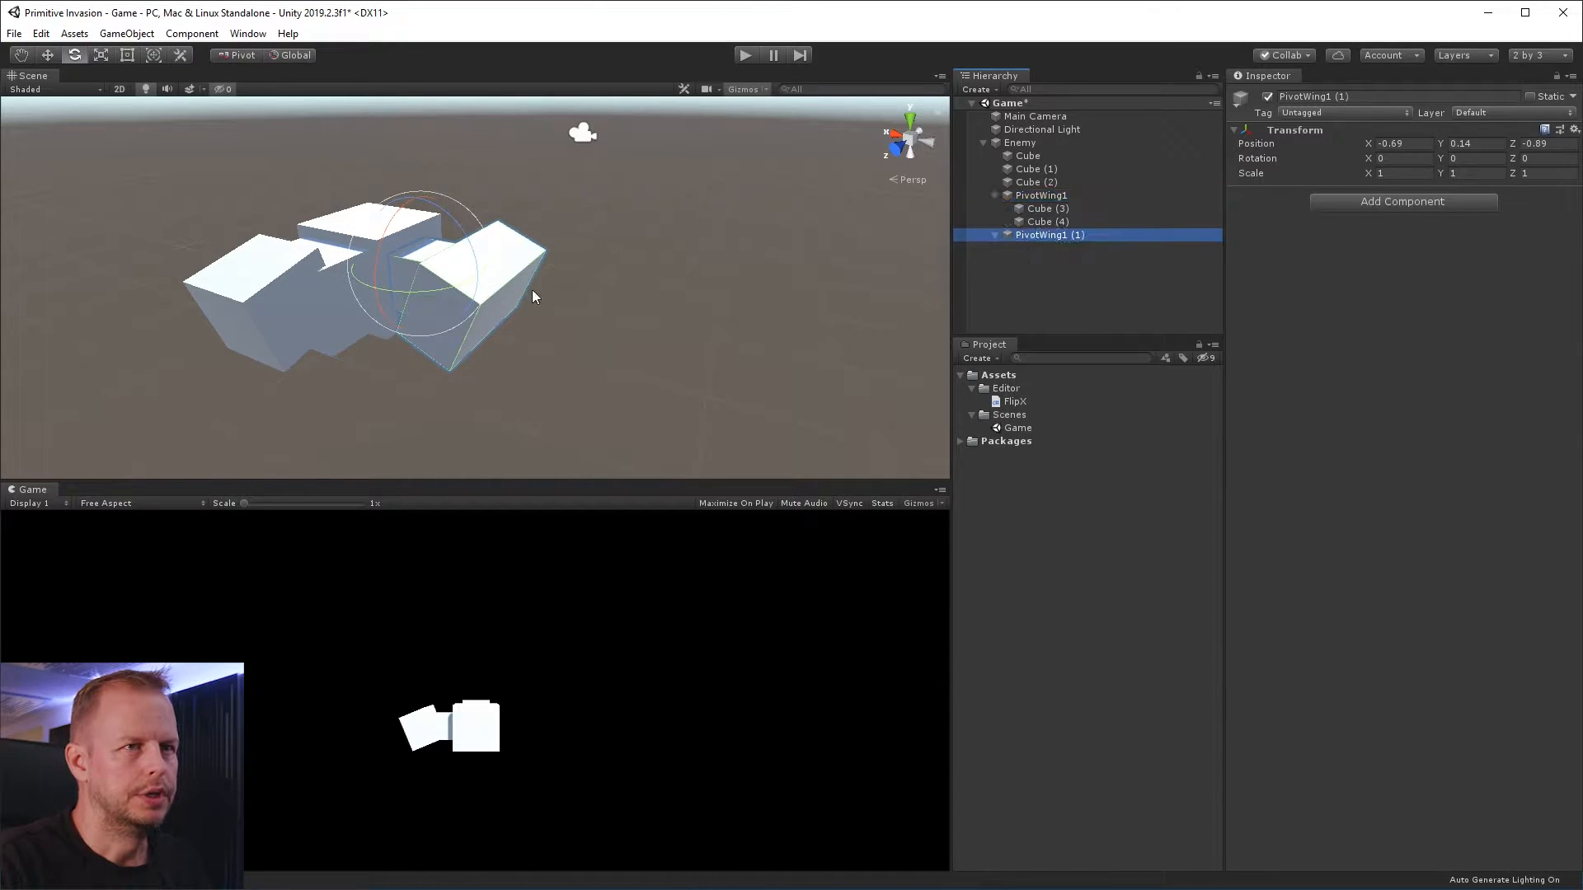
left_click_drag(1056, 241, 1051, 198)
Move the nested wing copy outward and down from the first wing section, to about X -1.097, Y -0.489
key("w")
left_click_drag(378, 261, 406, 260)
key("ctrl+z")
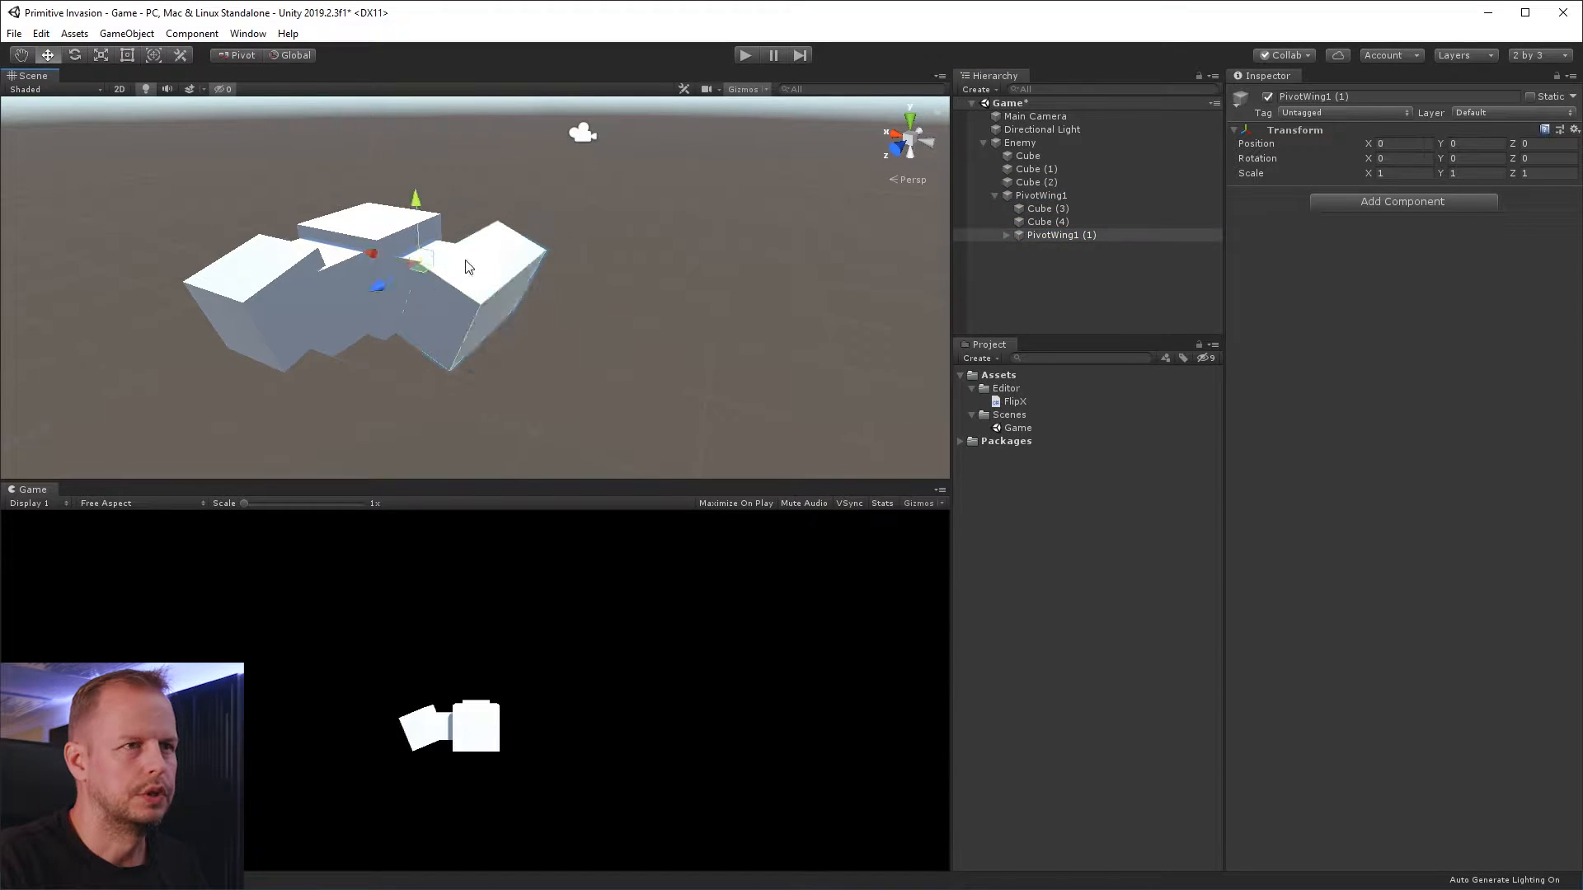
left_click(1074, 237)
left_click(1006, 236)
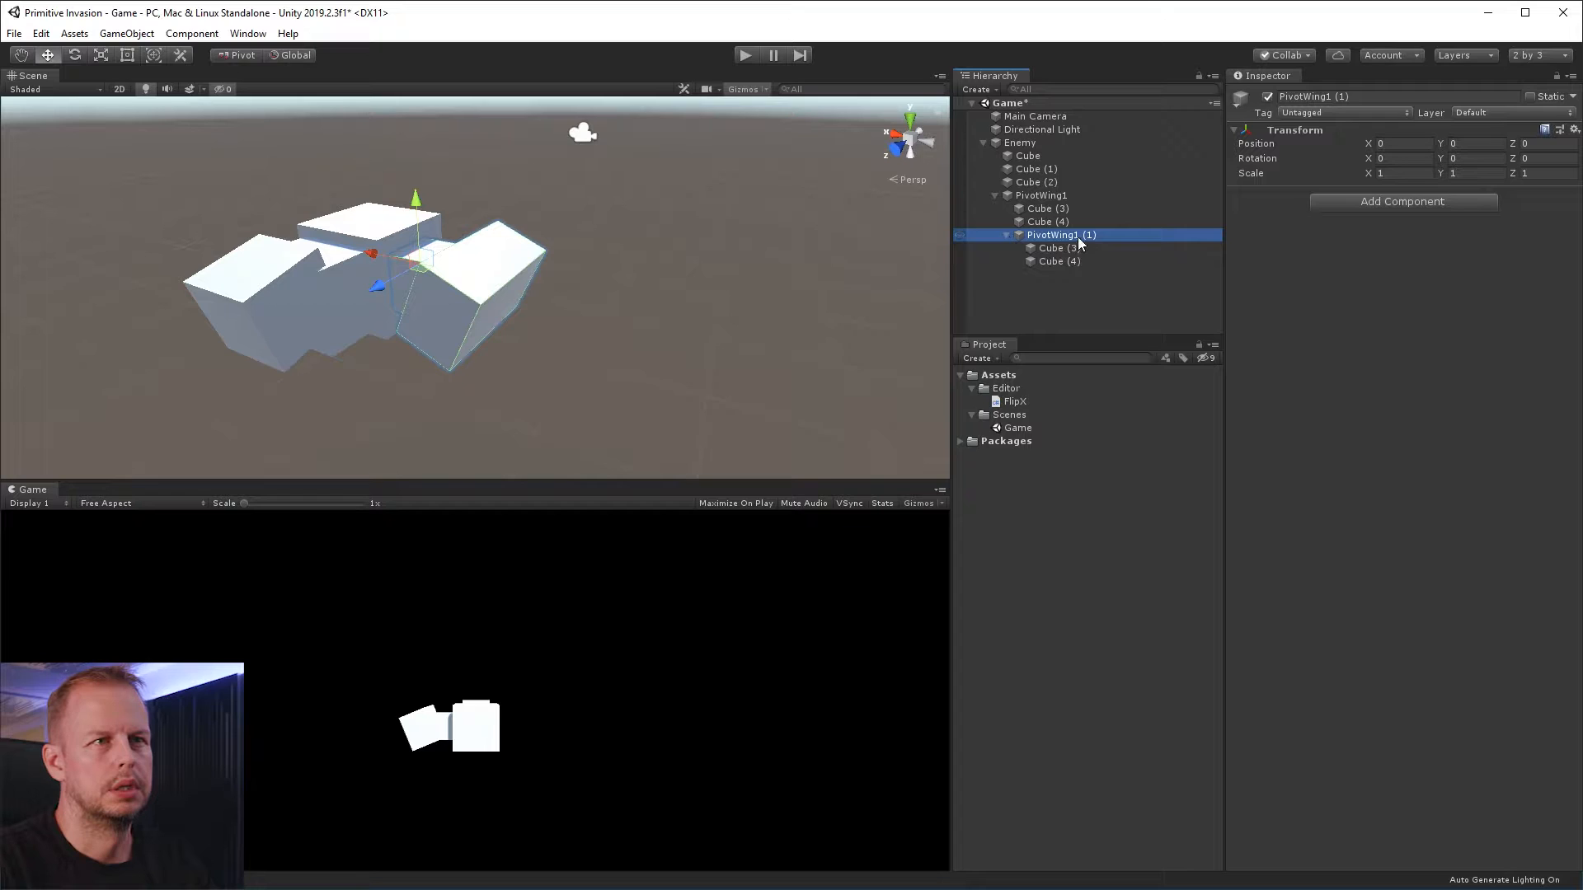
left_click(1064, 248)
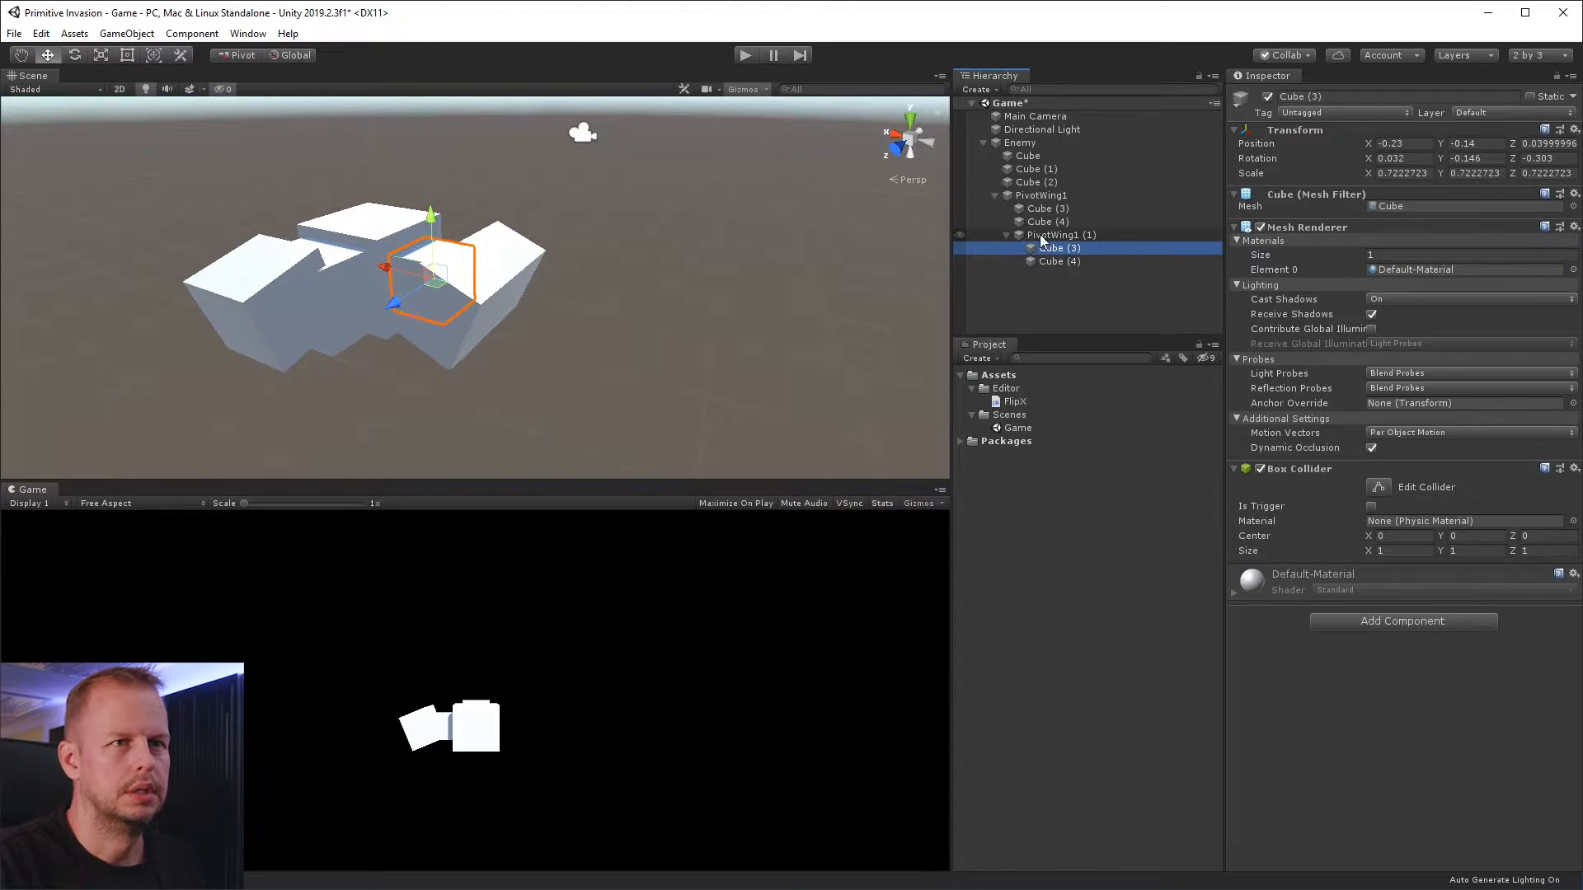
left_click(1041, 239)
left_click_drag(384, 264, 420, 263)
left_click_drag(468, 212, 476, 266)
left_click_drag(501, 328, 658, 245, "alt")
left_click_drag(405, 333, 439, 334)
left_click_drag(503, 280, 503, 261)
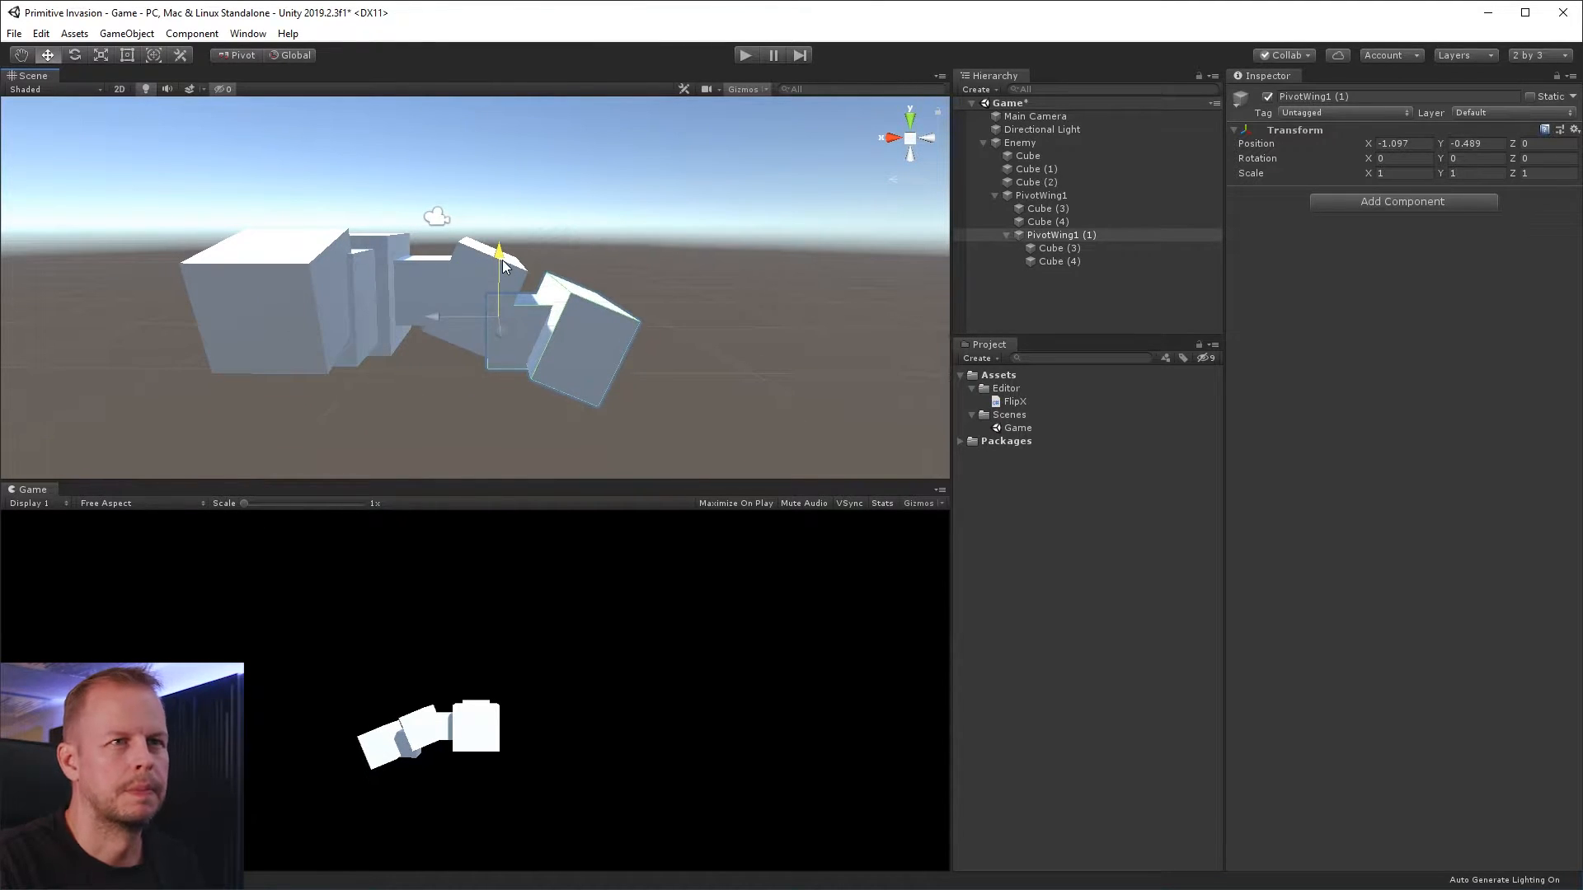
Scale Cube (3) in the nested wing section to about 0.59 × 0.59 × 2.52
left_click(1047, 224)
left_click(1041, 258)
left_click(1054, 249)
key("r")
left_click_drag(698, 258, 356, 456, "alt")
Thin Cube (4) in the nested wing to about 0.29 in X and move it to about X -0.64, Z 1.09
left_click(1077, 263)
key("w")
left_click_drag(532, 375, 580, 359)
key("r")
left_click_drag(466, 353, 456, 408)
key("w")
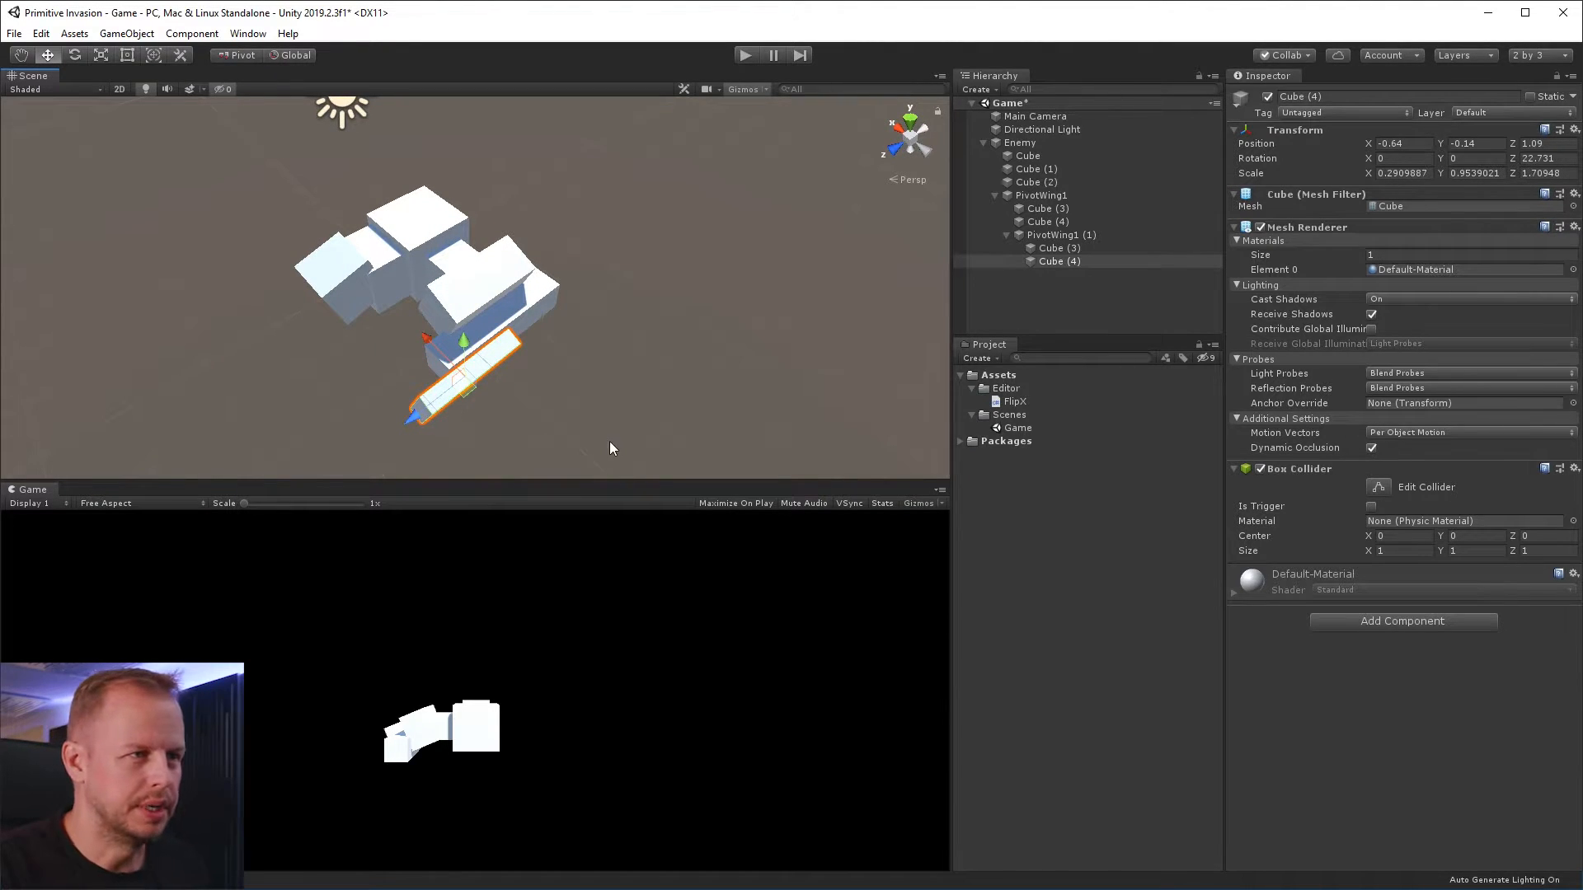
left_click_drag(516, 376, 617, 366, "alt")
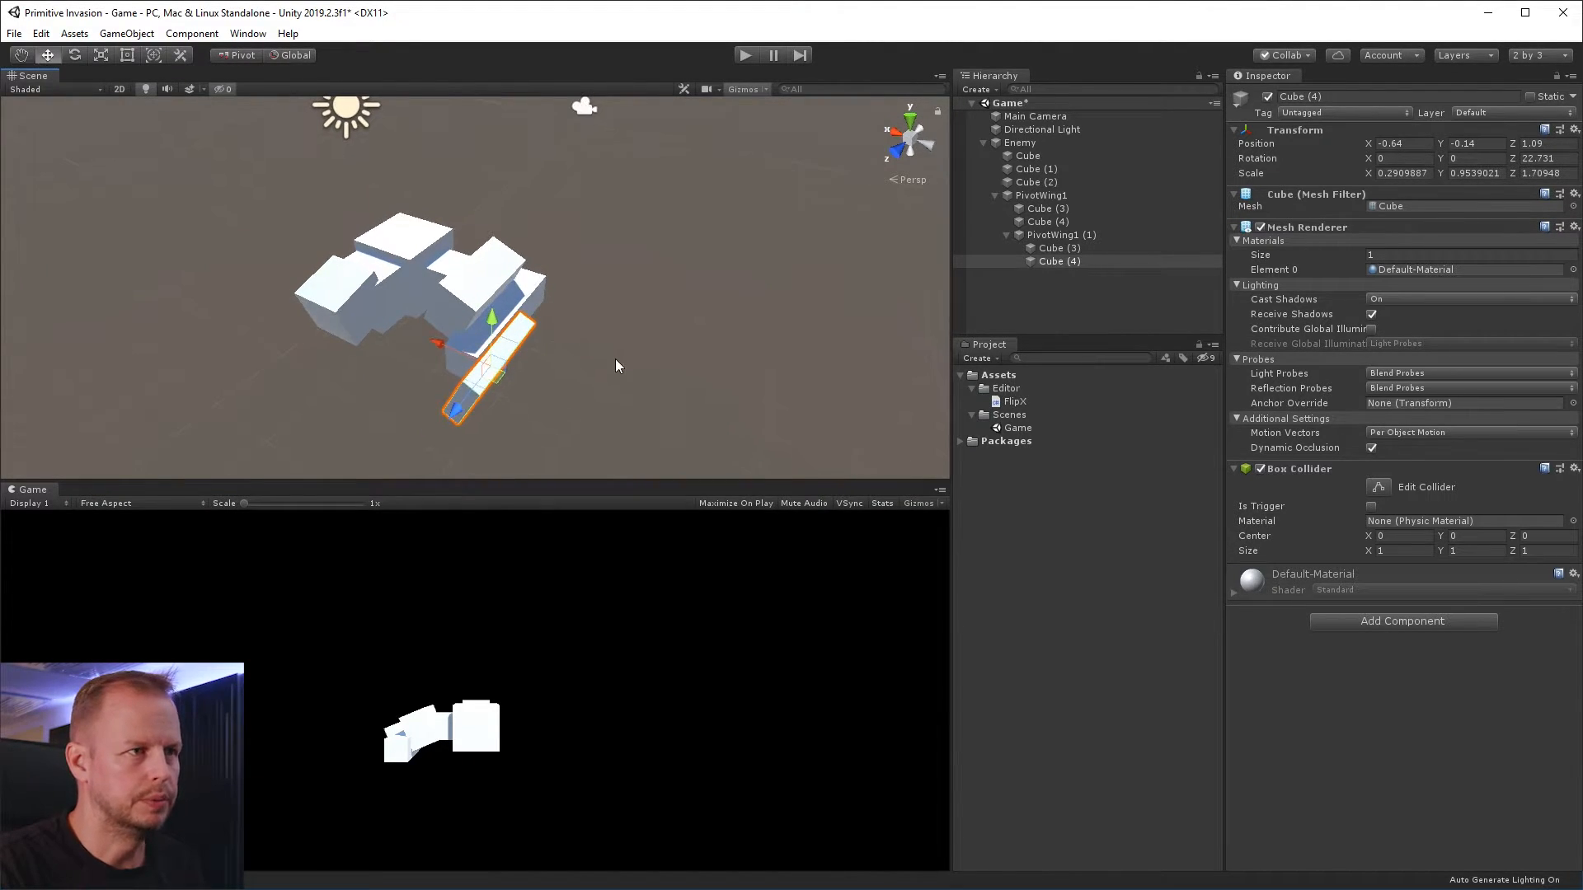
Duplicate the thin Cube (4) and offset the copy outward as a second parallel slat
key("ctrl+d")
left_click_drag(439, 351, 403, 390)
left_click_drag(498, 358, 456, 354, "alt")
Duplicate the second slat, turn the copy about -42.3° around Y and place it at about X -1.22, Y -0.14, Z -0.2
key("ctrl+d")
left_click_drag(405, 404, 463, 392)
key("e")
left_click_drag(600, 409, 927, 371)
key("w")
left_click_drag(545, 327, 515, 317)
key("e")
left_click_drag(584, 368, 641, 289)
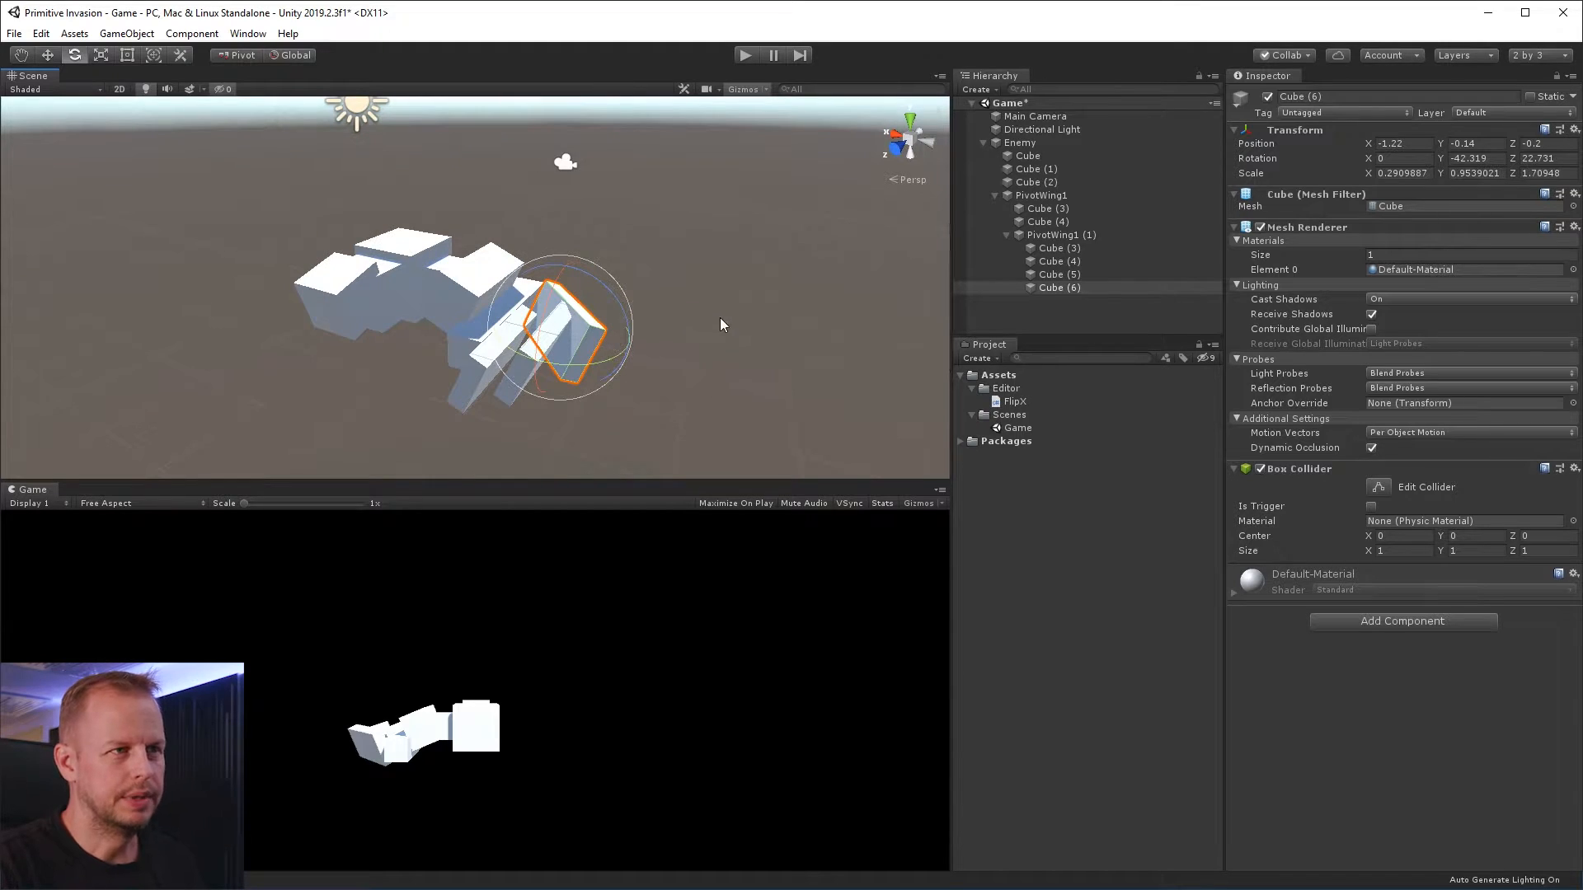
Scale the angled outermost slat to about 0.76 × 0.29 × 1.71
left_click_drag(740, 294, 759, 371, "alt")
key("r")
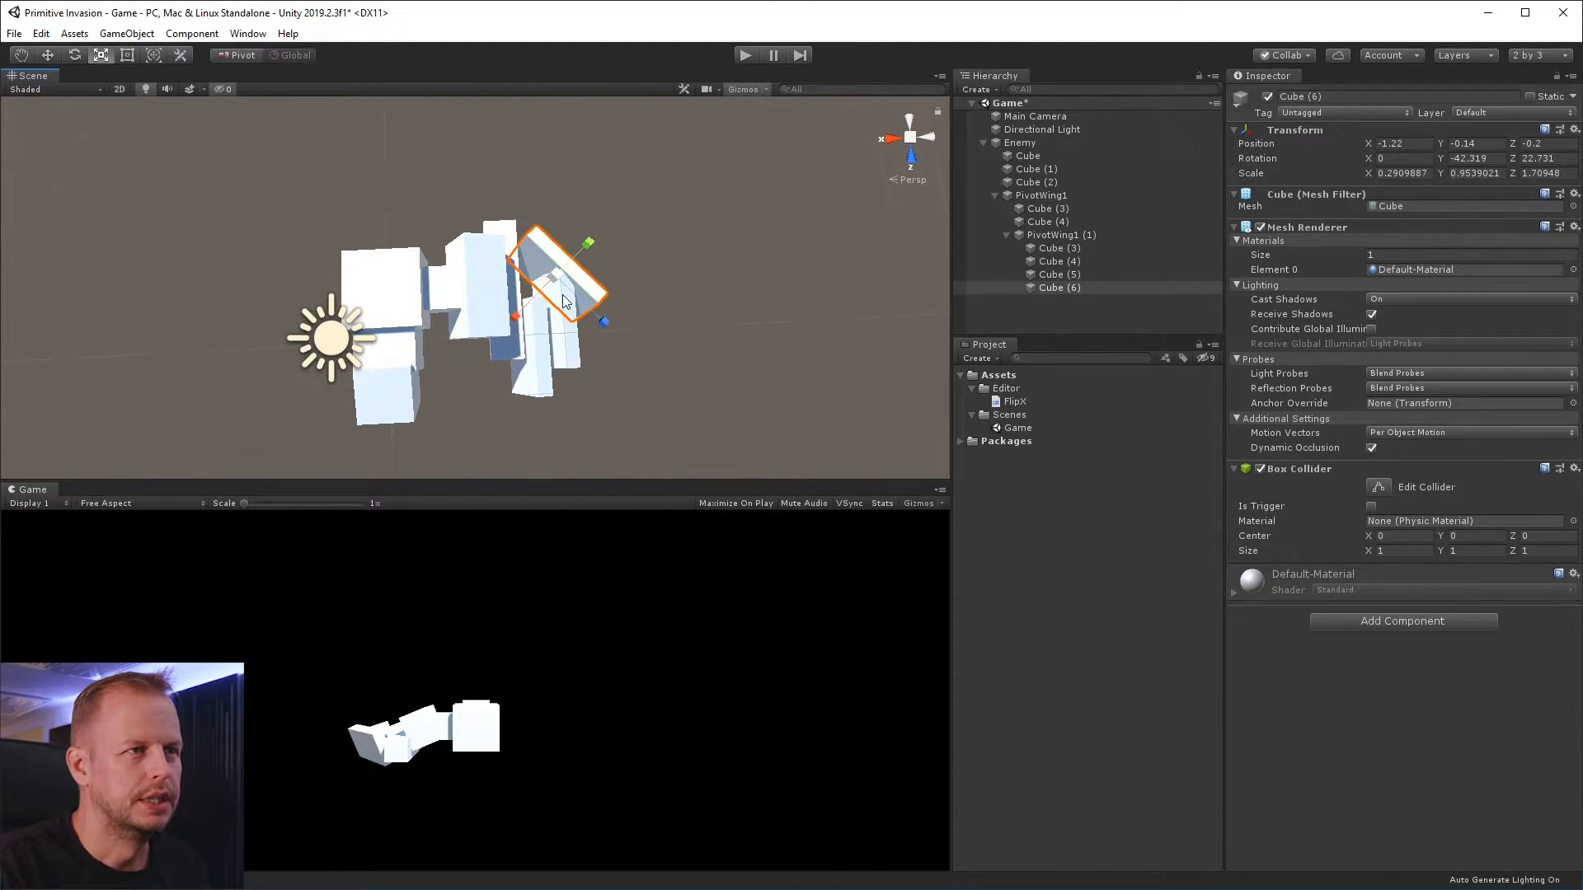
left_click_drag(511, 322, 567, 265)
left_click_drag(721, 251, 540, 148, "alt")
left_click_drag(486, 343, 467, 323)
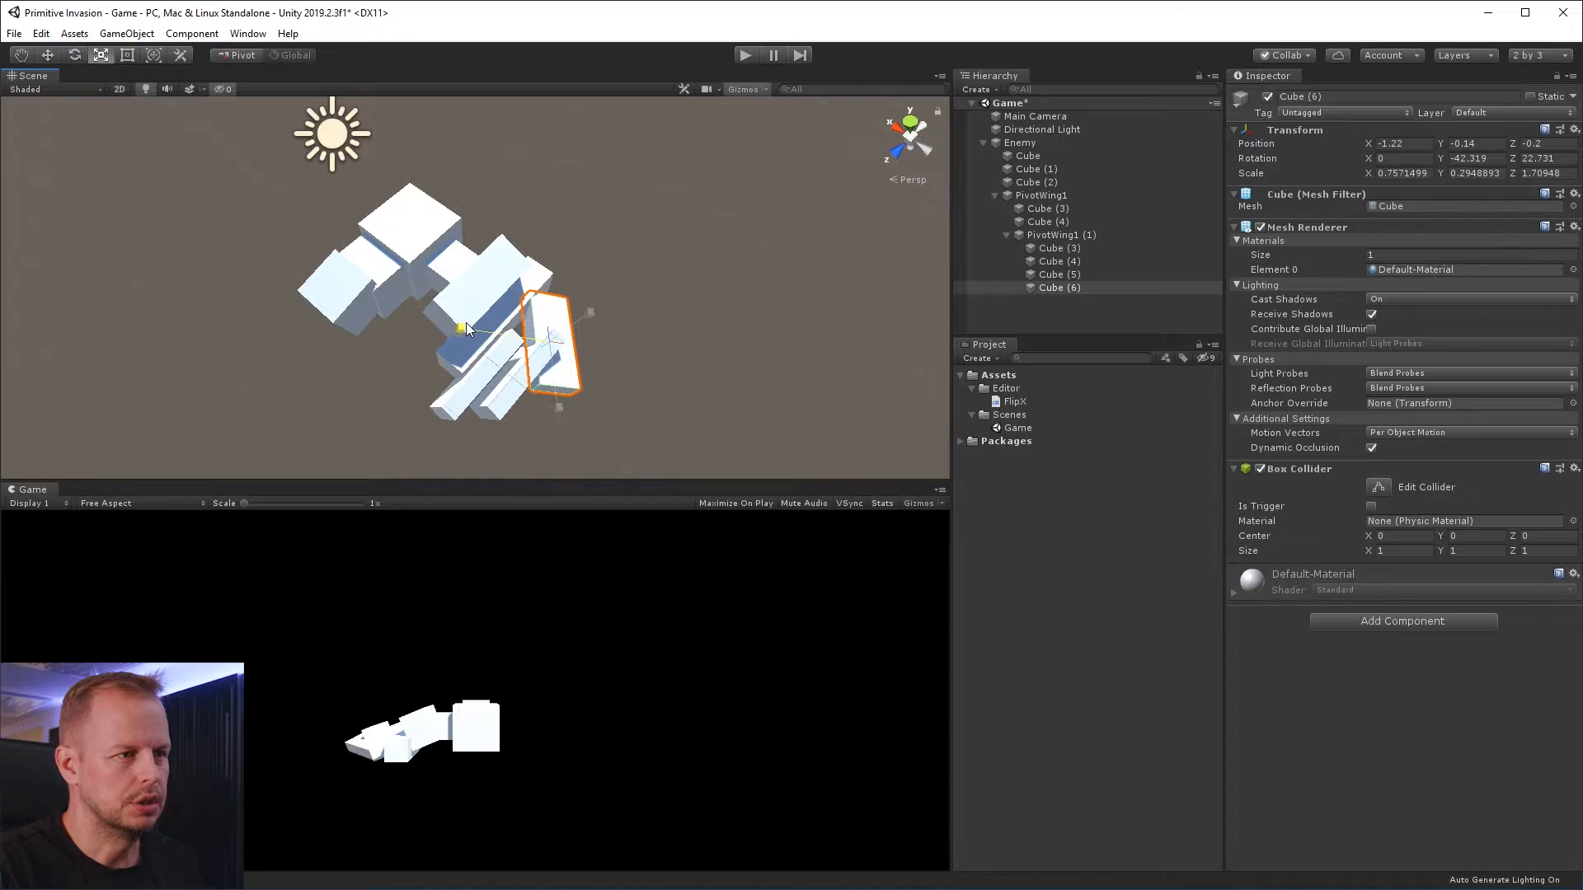
left_click_drag(524, 246, 643, 161, "alt")
Try rotating the nested wing section PivotWing1 (1) about its pivot
left_click(494, 356)
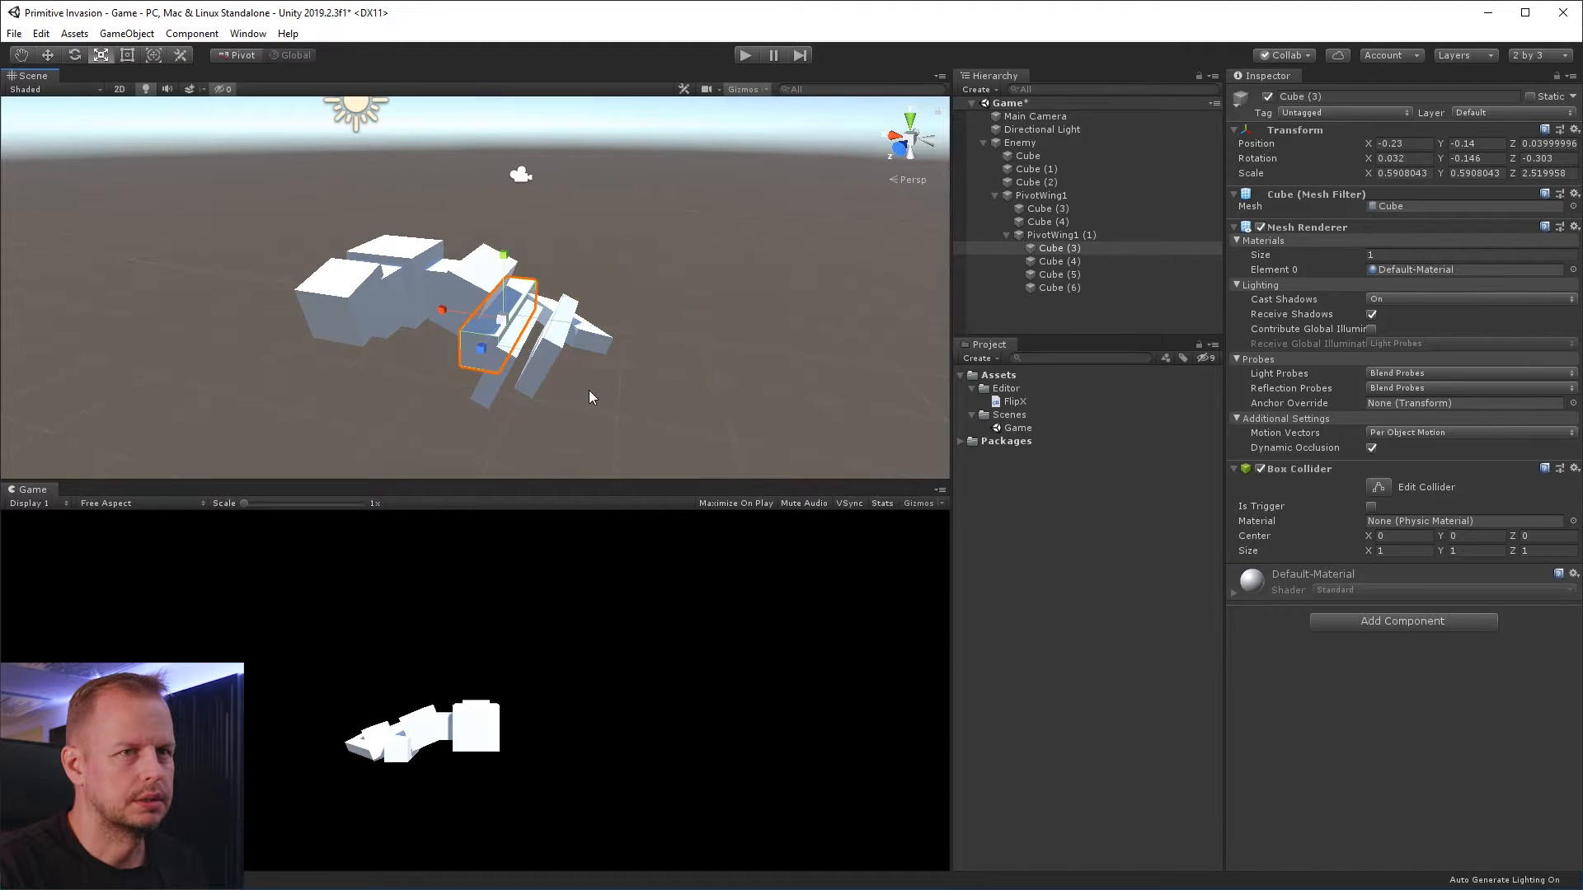
left_click(1052, 236)
key("e")
left_click_drag(554, 300, 582, 299)
left_click_drag(577, 311, 587, 370)
key("ctrl+z")
left_click_drag(552, 264, 616, 286, "alt")
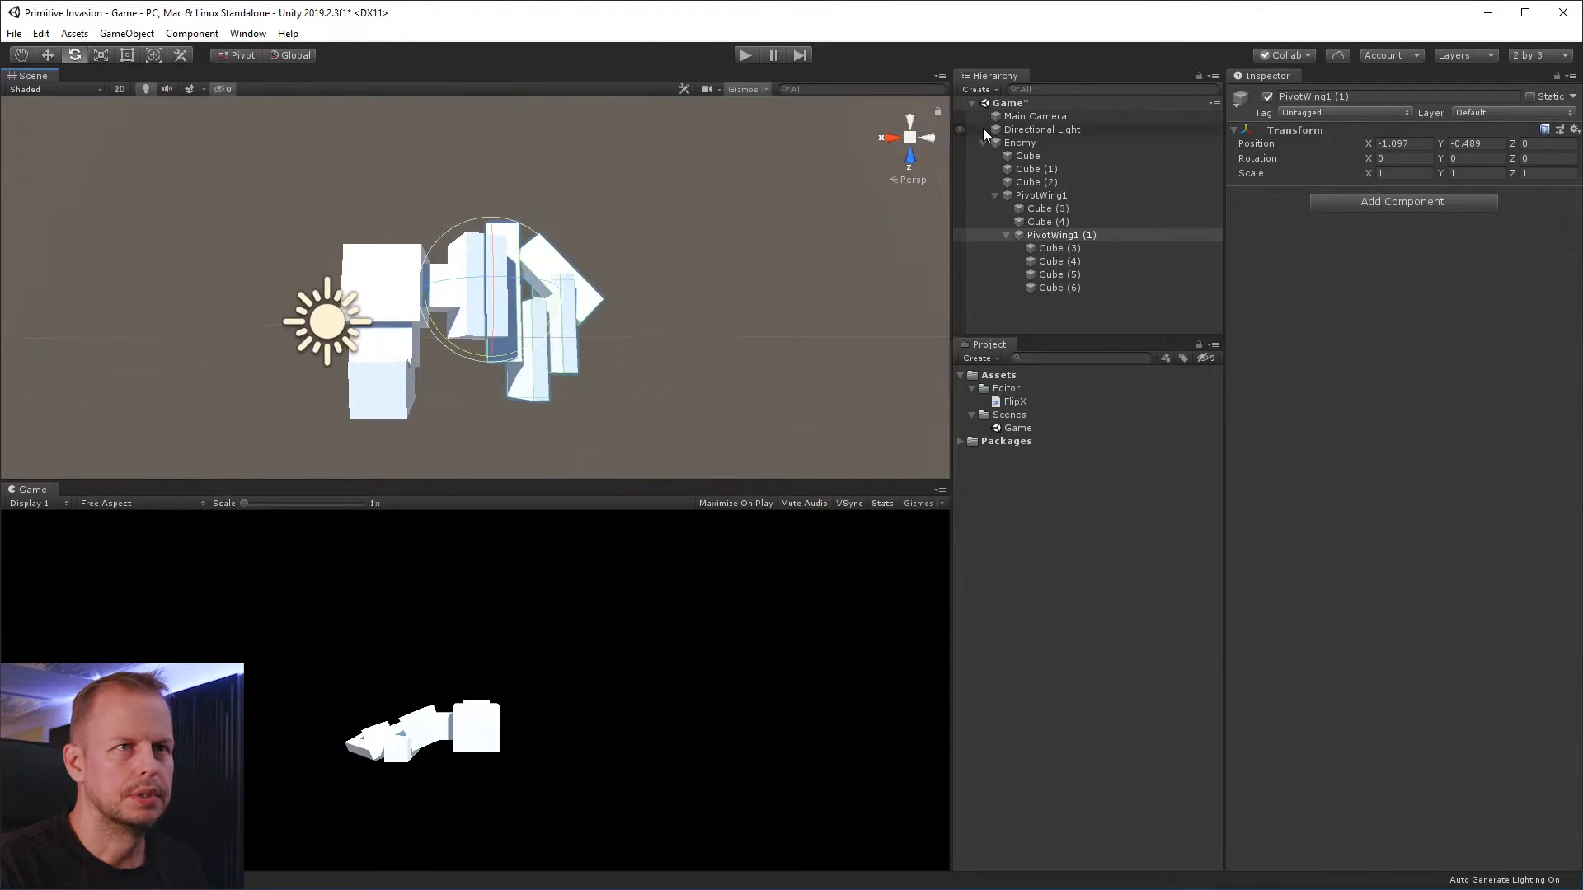
Set the Main Camera's position to 0, 0, 0 and its X rotation to 90
double_click(1034, 116)
left_click_drag(486, 272, 487, 216, "ctrl")
key("ctrl+z")
left_click(1402, 143)
key("Tab")
type("0")
key("Tab")
type("0")
key("Tab")
type("9")
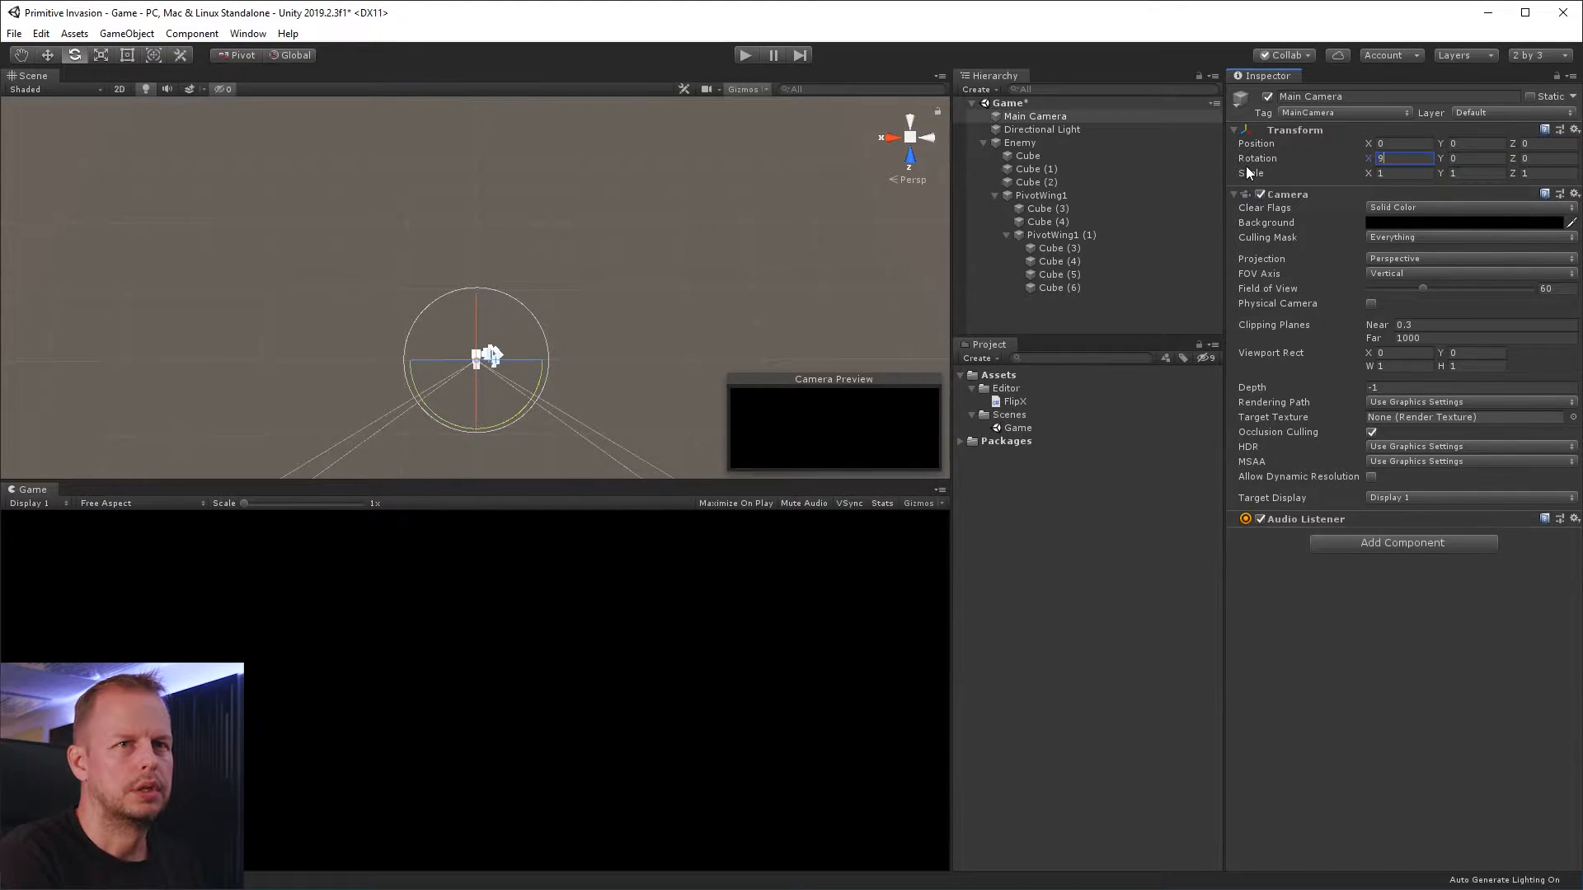
type("0")
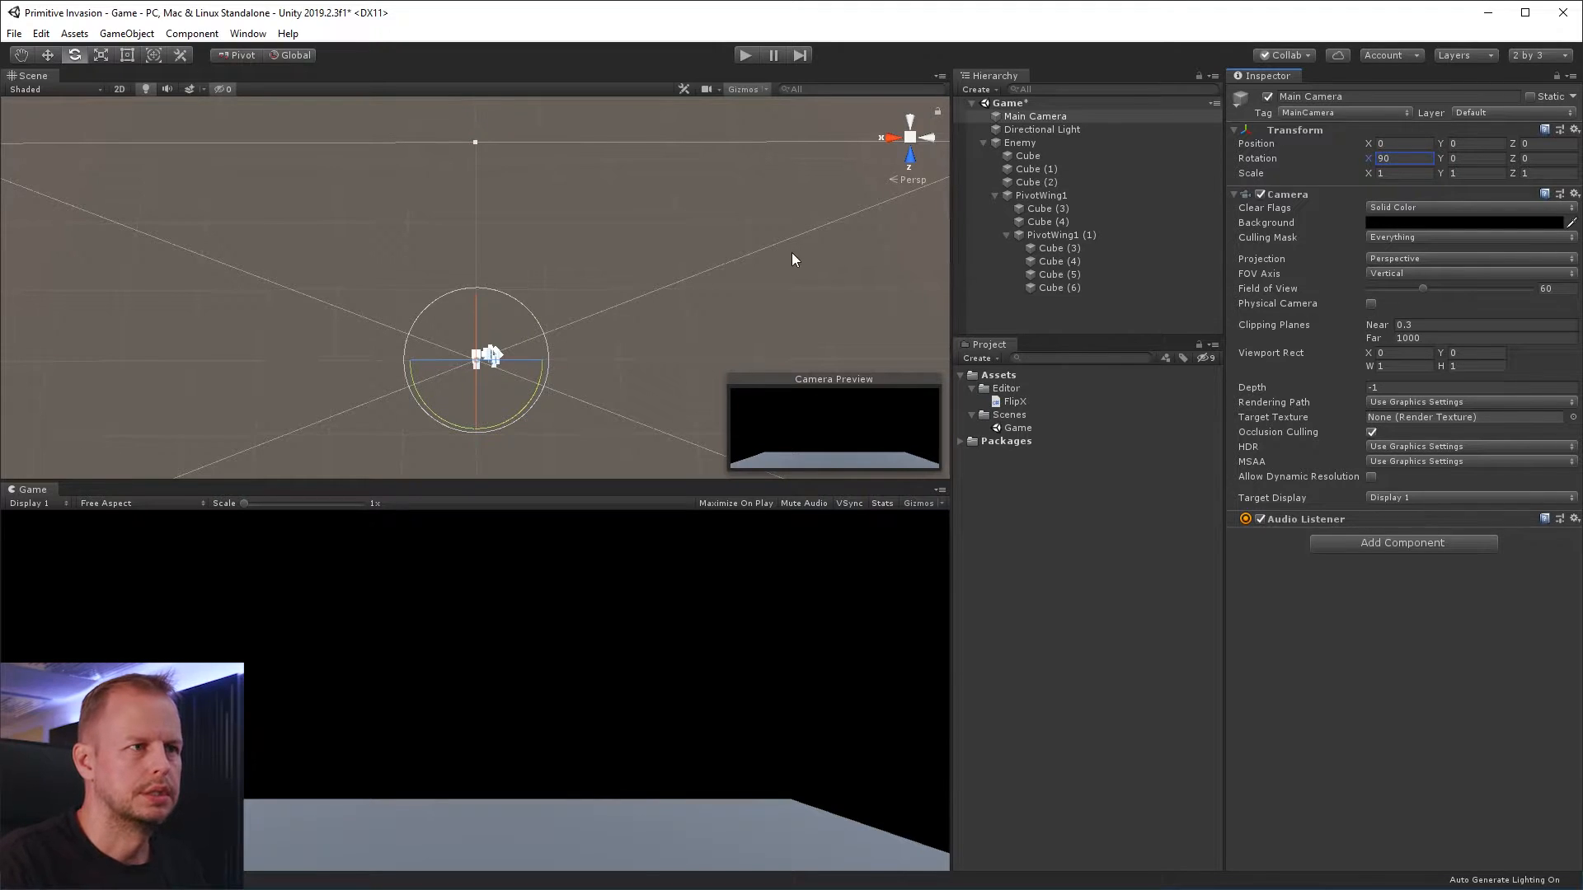
Raise the Main Camera above the Enemy to Y 20
left_click_drag(555, 357, 570, 77, "alt")
key("w")
left_click_drag(476, 262, 493, 148)
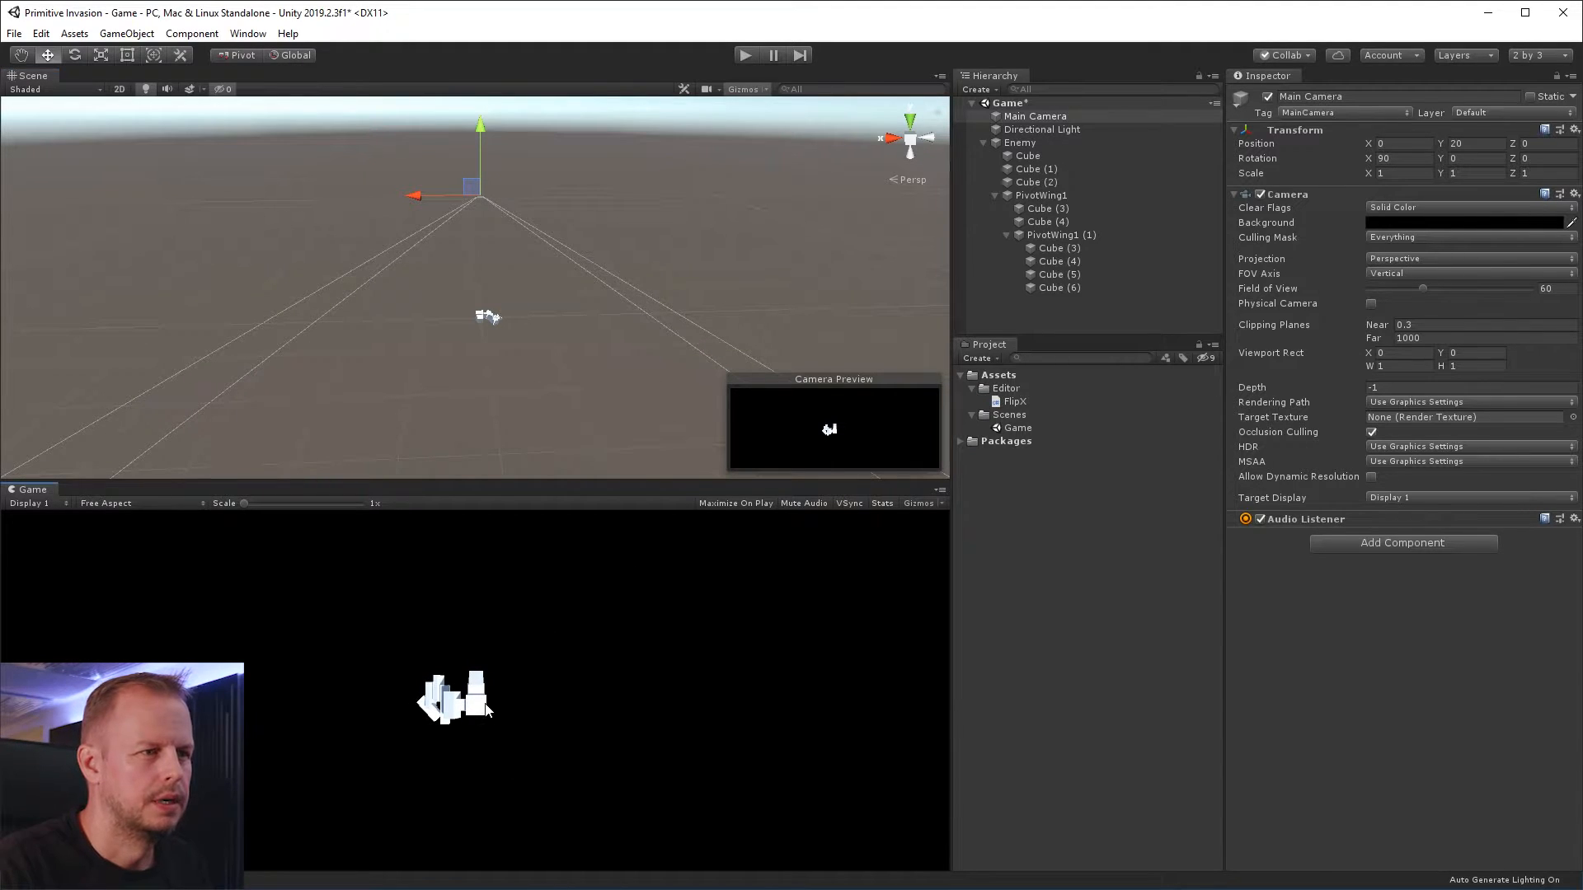
left_click(520, 318)
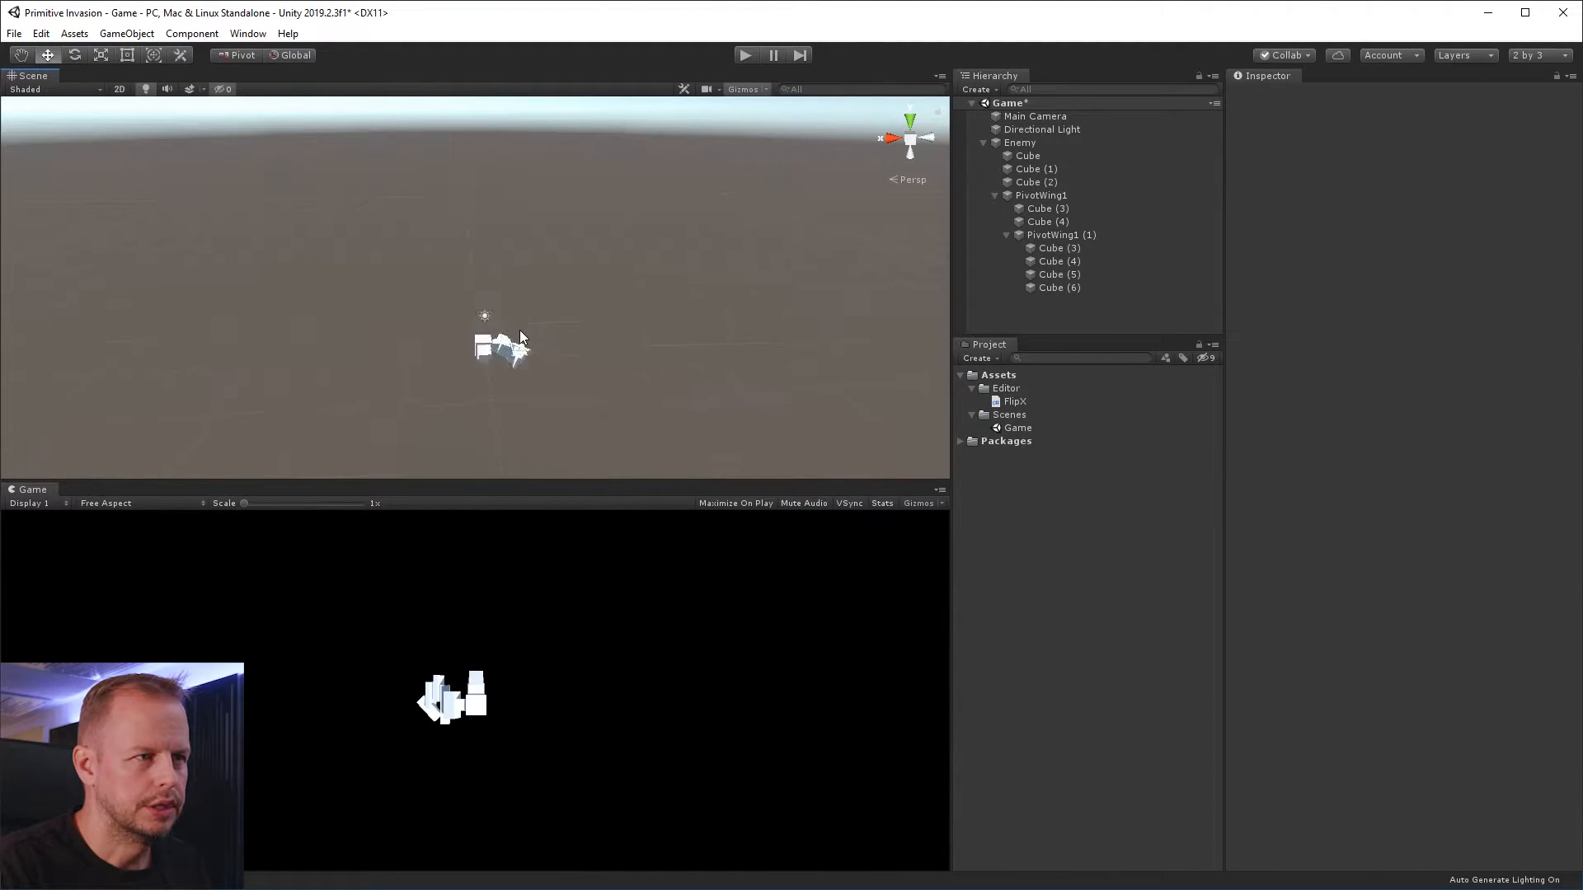
Duplicate the thin Cube (4) slat in the nested wing section
scroll(519, 330, "up", 2)
left_click_drag(564, 370, 518, 346, "alt")
scroll(527, 379, "up", 5)
scroll(541, 408, "down", 2)
left_click(430, 361)
left_click(515, 340)
left_click(518, 395)
left_click_drag(591, 394, 640, 322, "alt")
key("ctrl+d")
Scale the new slat copy into a wider, flatter block of about 0.75 × 0.37 × 1.71
key("r")
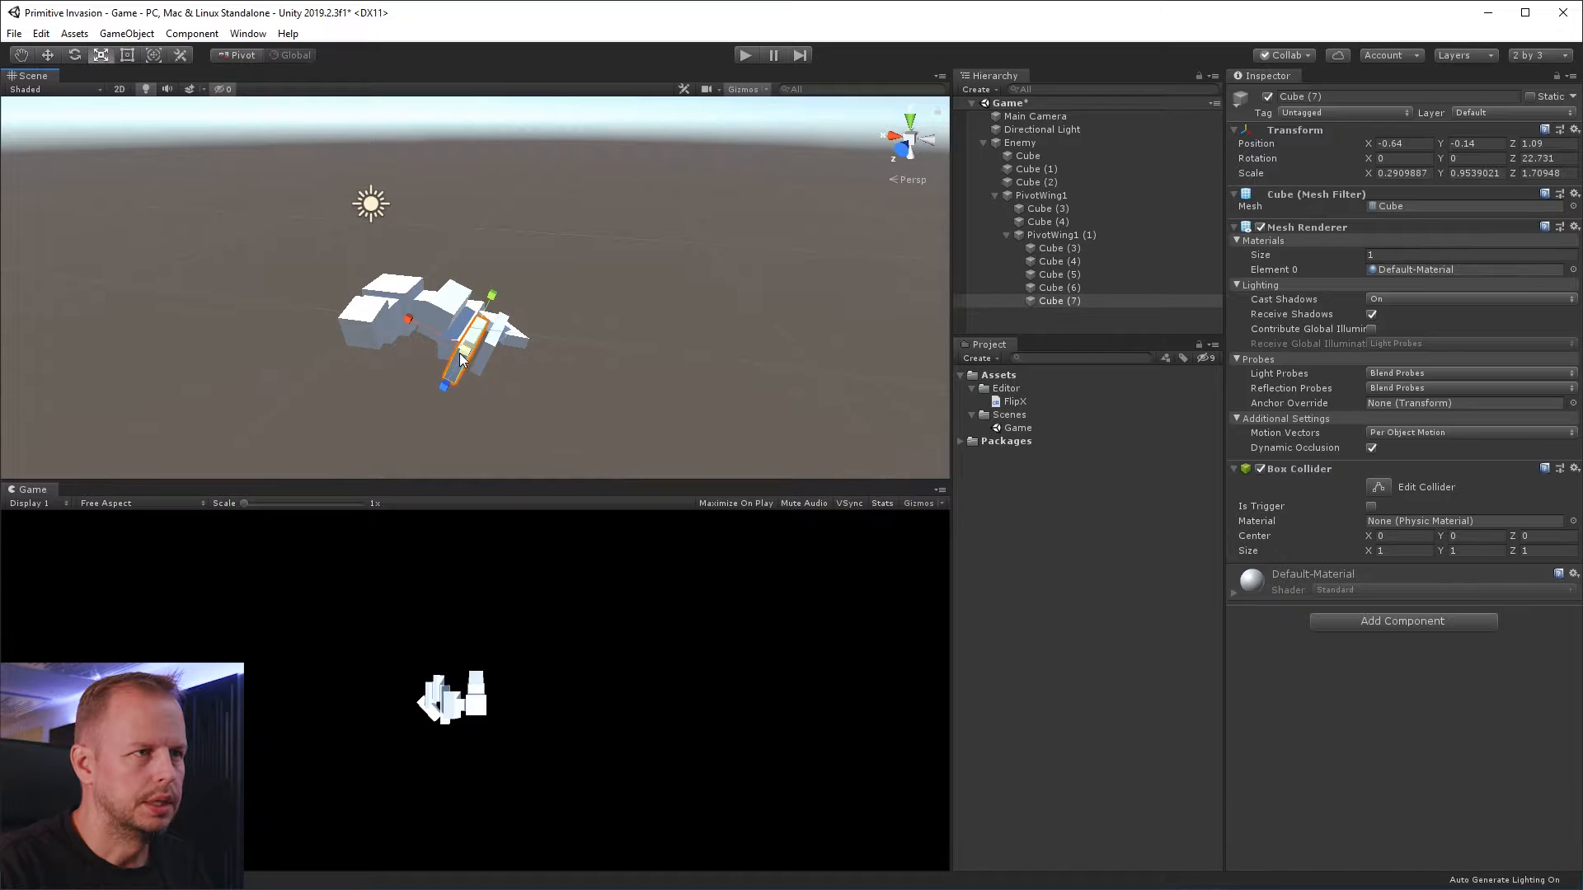
left_click_drag(496, 293, 487, 345)
key("ctrl+z")
left_click_drag(615, 311, 537, 285, "alt")
left_click_drag(374, 276, 278, 208)
Move the flattened block against the nested wing's slats, to about X -1.06, Y -0.37, Z 0.65
key("w")
left_click_drag(319, 313, 332, 319)
left_click_drag(473, 318, 567, 267, "alt")
left_click_drag(709, 272, 380, 357, "alt")
left_click_drag(253, 353, 274, 356)
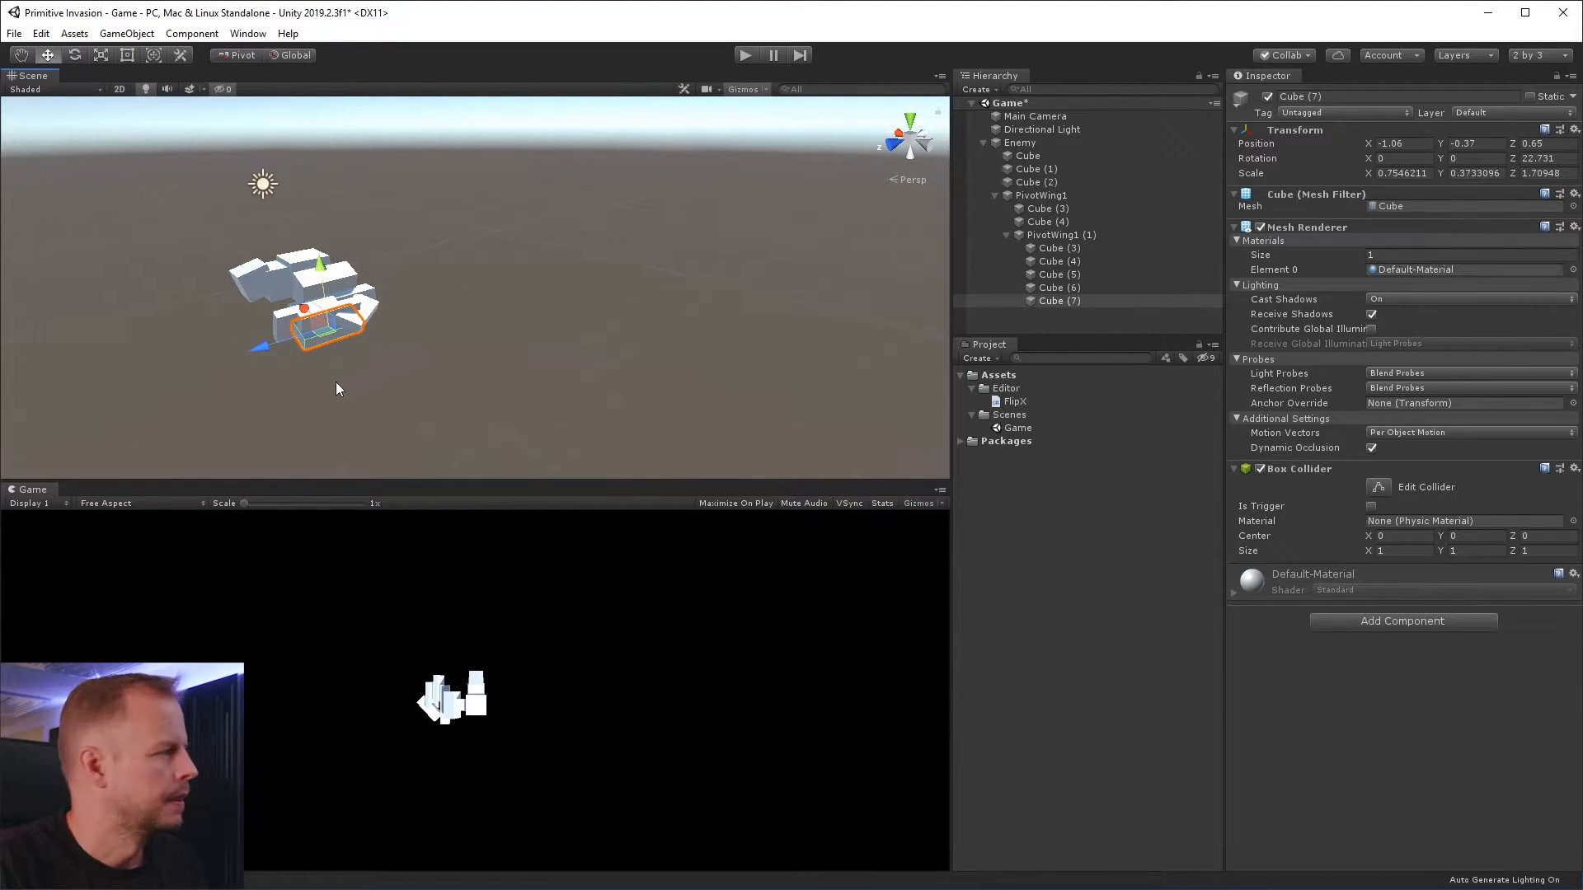
key("alt")
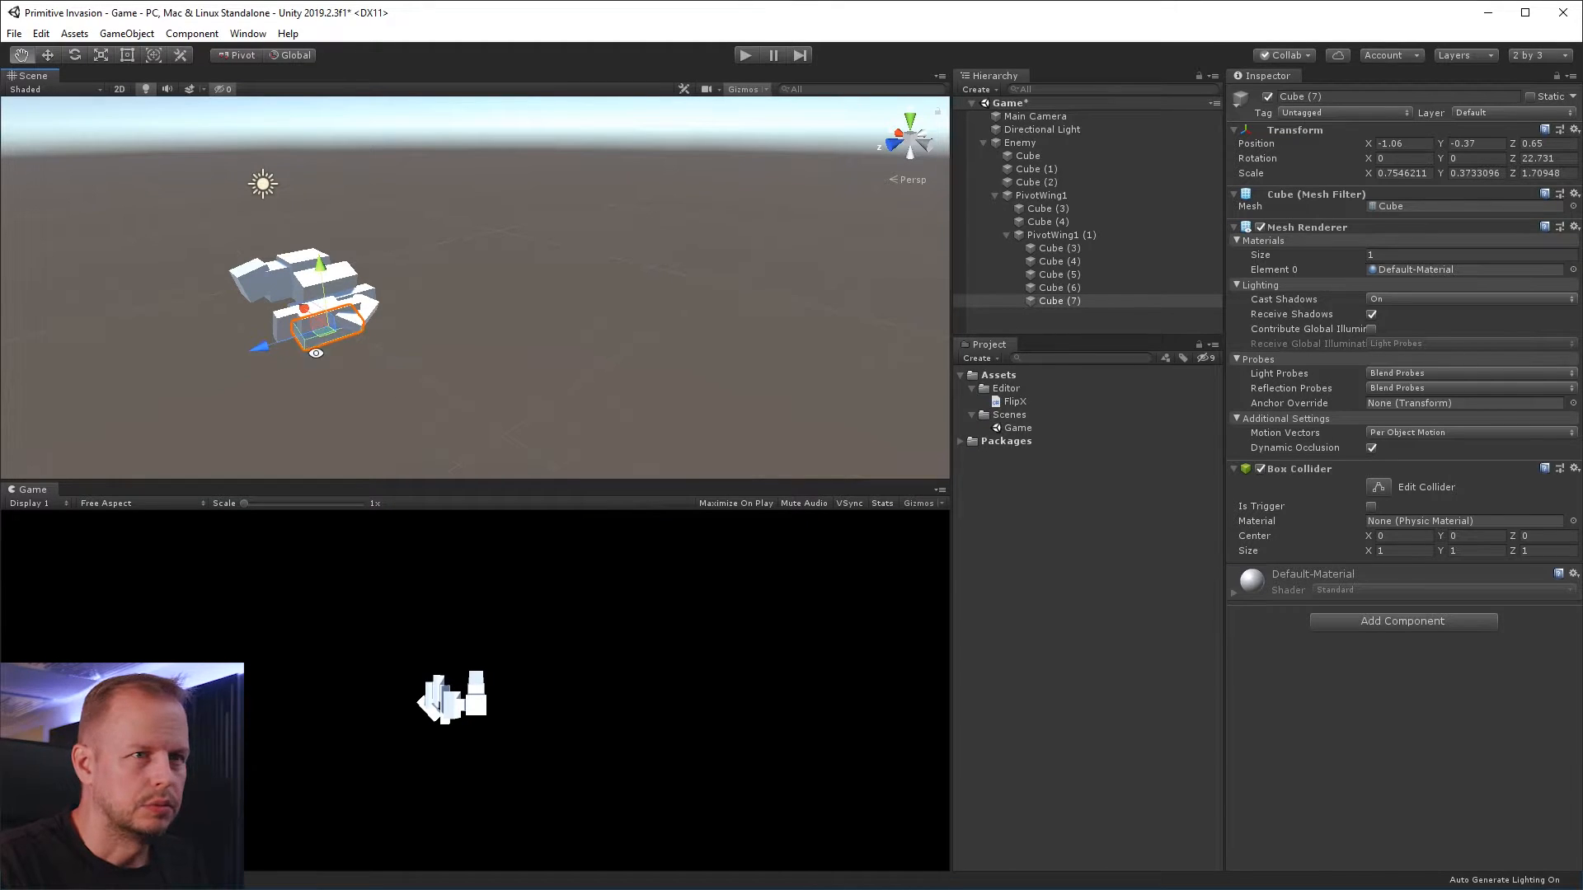
Create a folder named Materials in Assets
left_click(1067, 507)
left_click(999, 372)
right_click(999, 369)
mouse_move(1060, 383)
left_click(1306, 380)
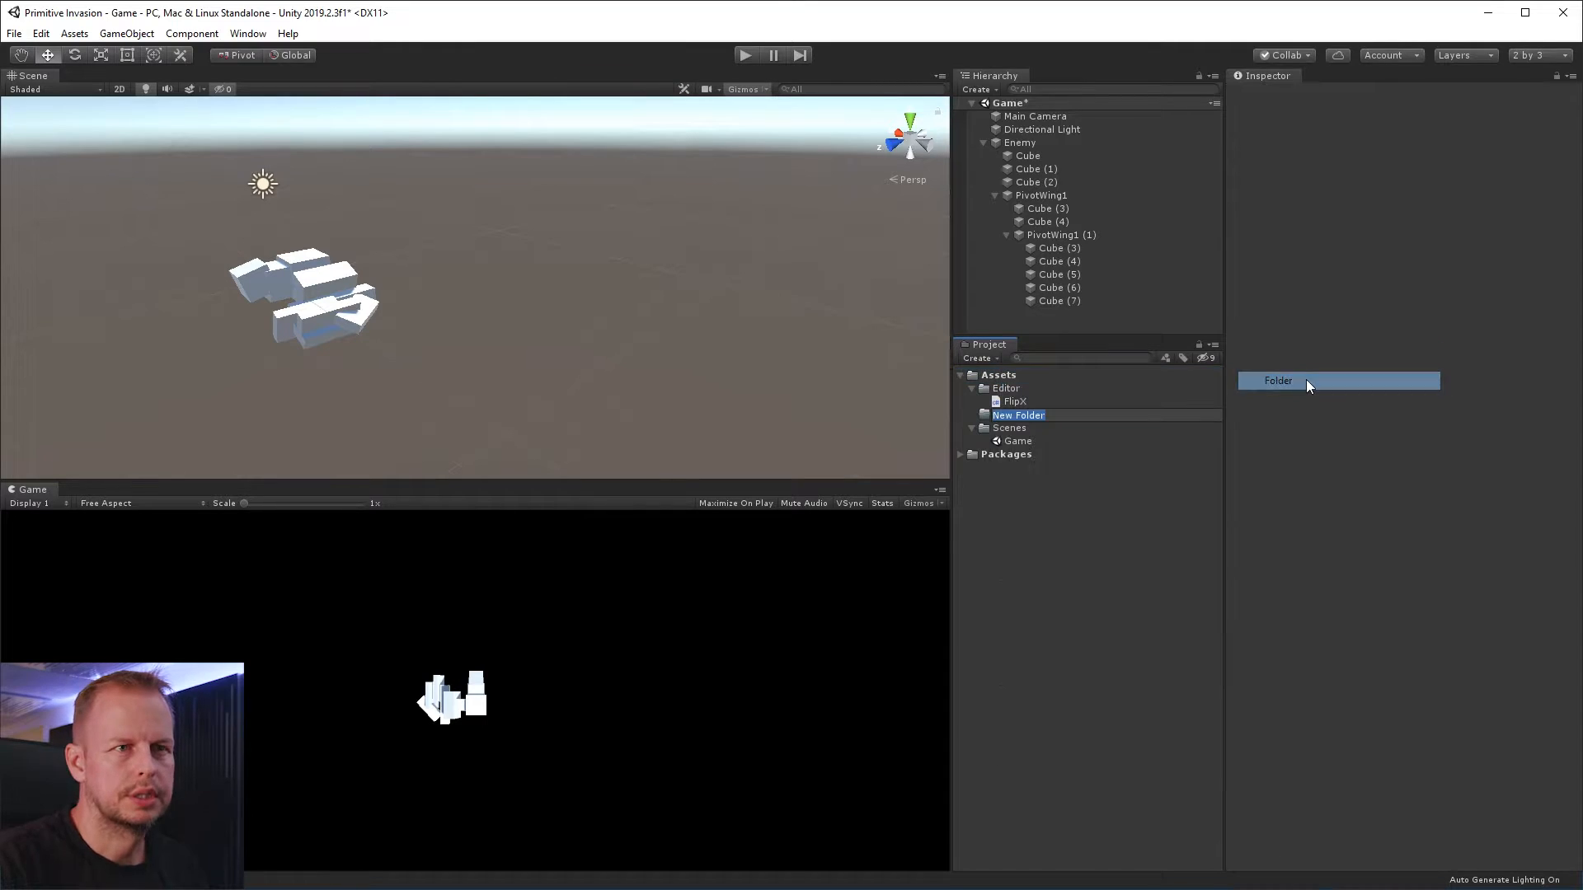
type("Materials")
key("Return")
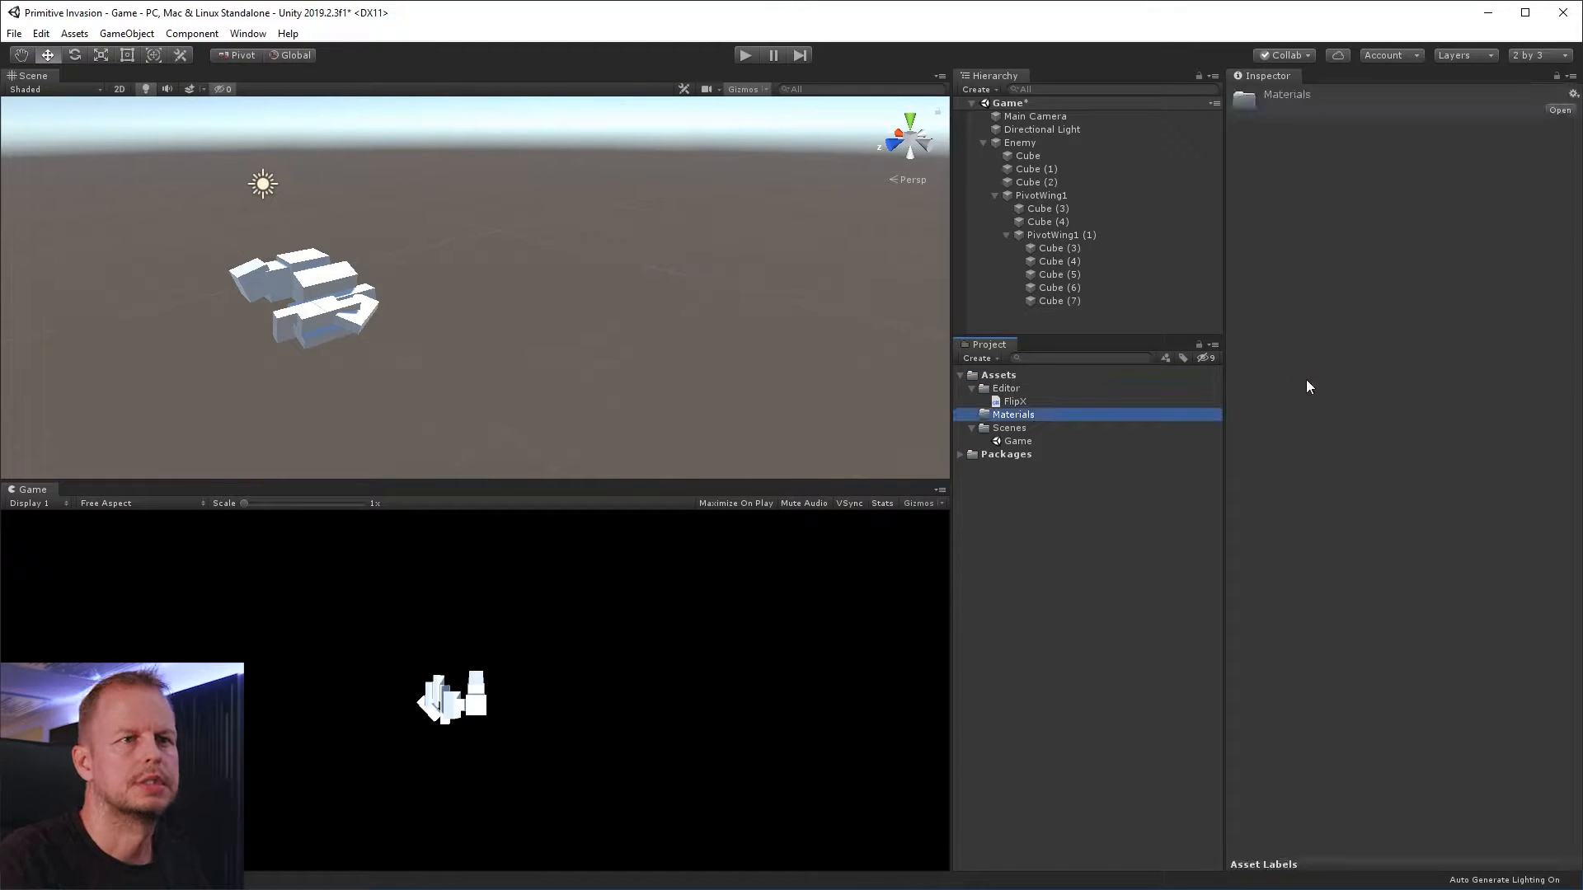
Create a material named Red in the Materials folder
right_click(1034, 414)
mouse_move(1097, 423)
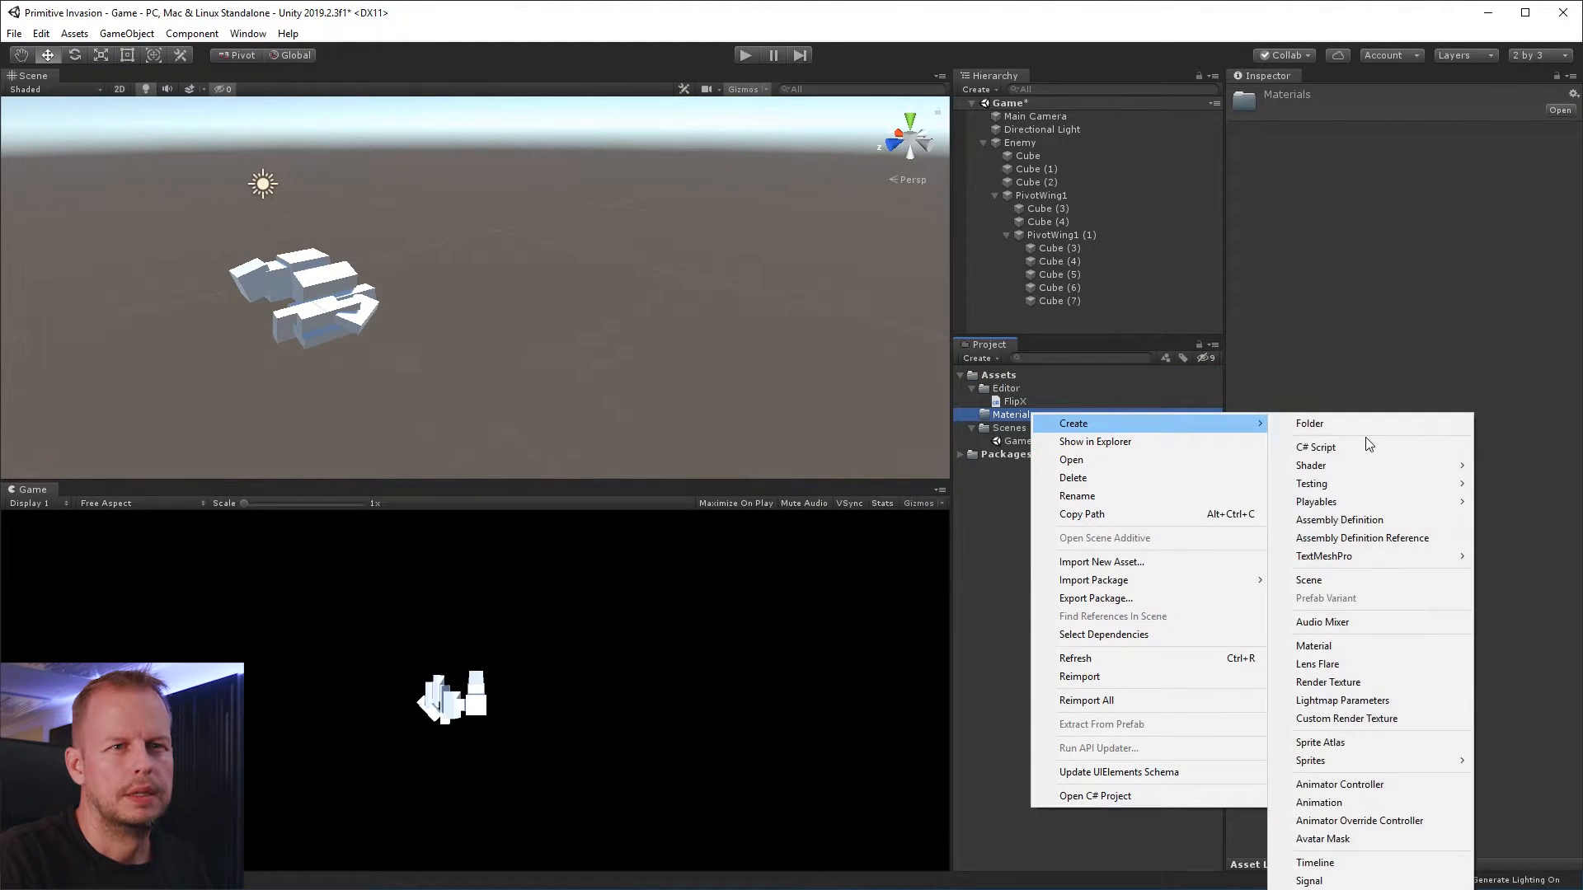
left_click(1383, 649)
type("Red")
key("Return")
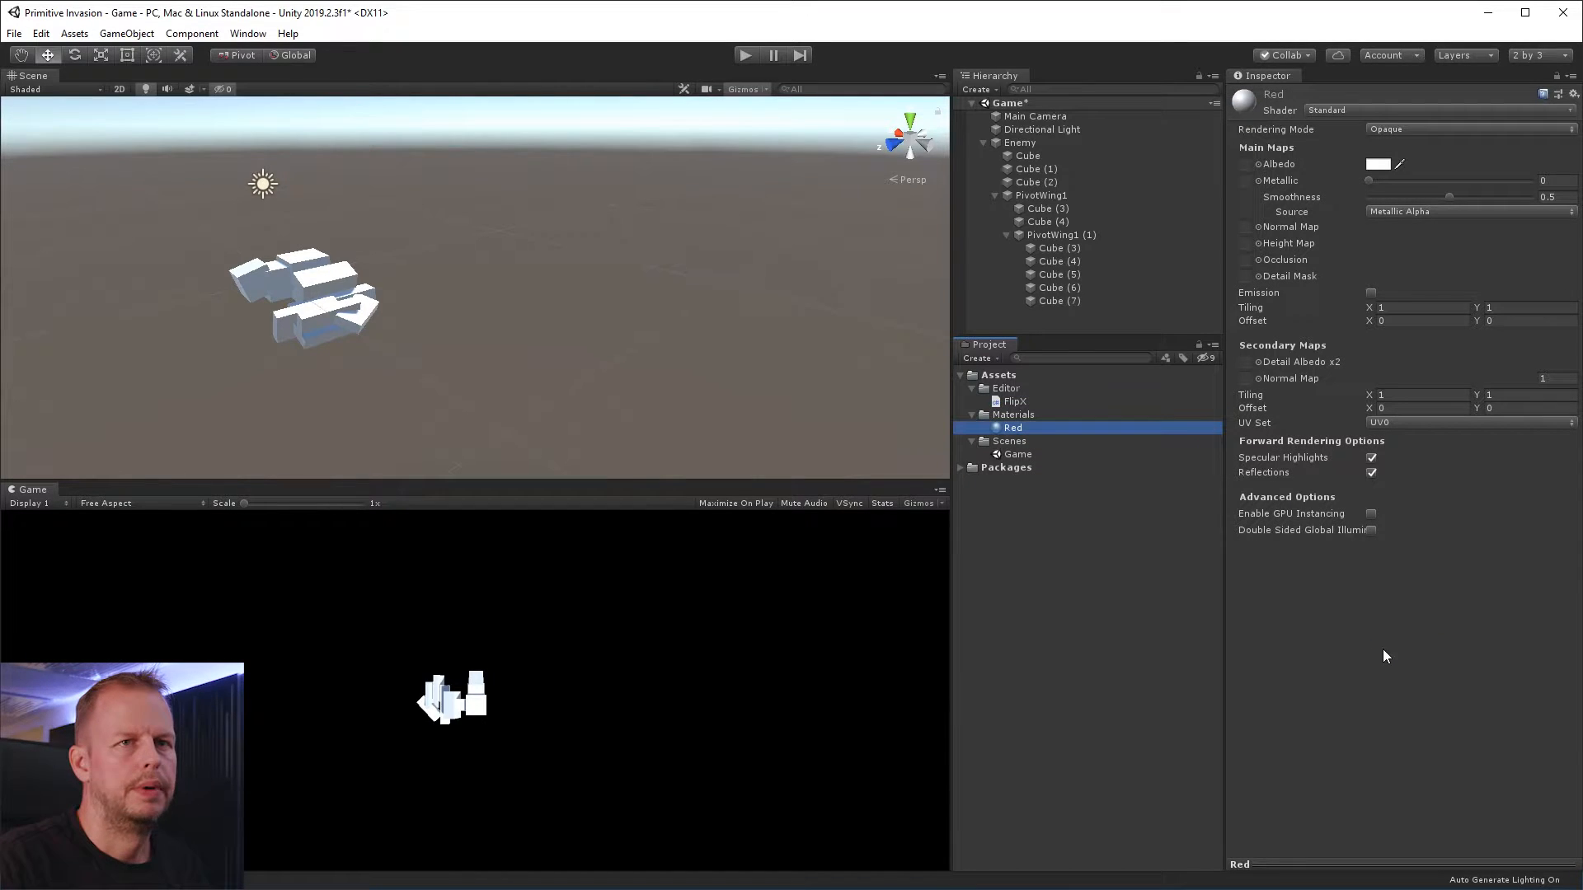
Set the Red material's albedo to a light red, about FF8484
left_click(1378, 165)
left_click_drag(1044, 333, 1022, 298)
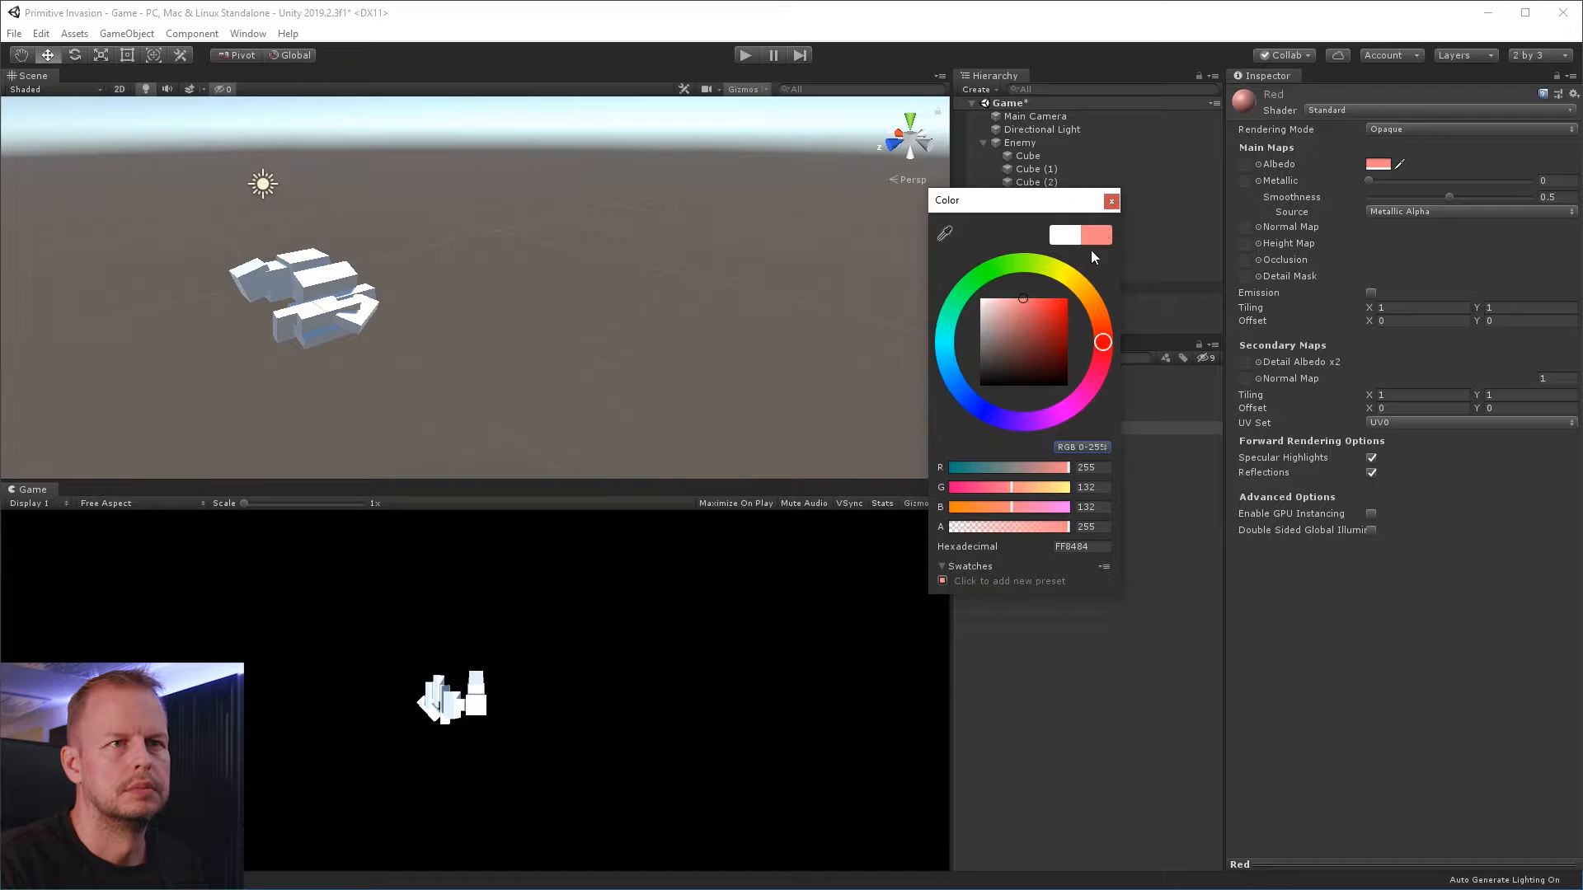
left_click(1111, 202)
Duplicate the Red material as Gray and set its albedo to a mid gray, about 939393
left_click(1013, 429)
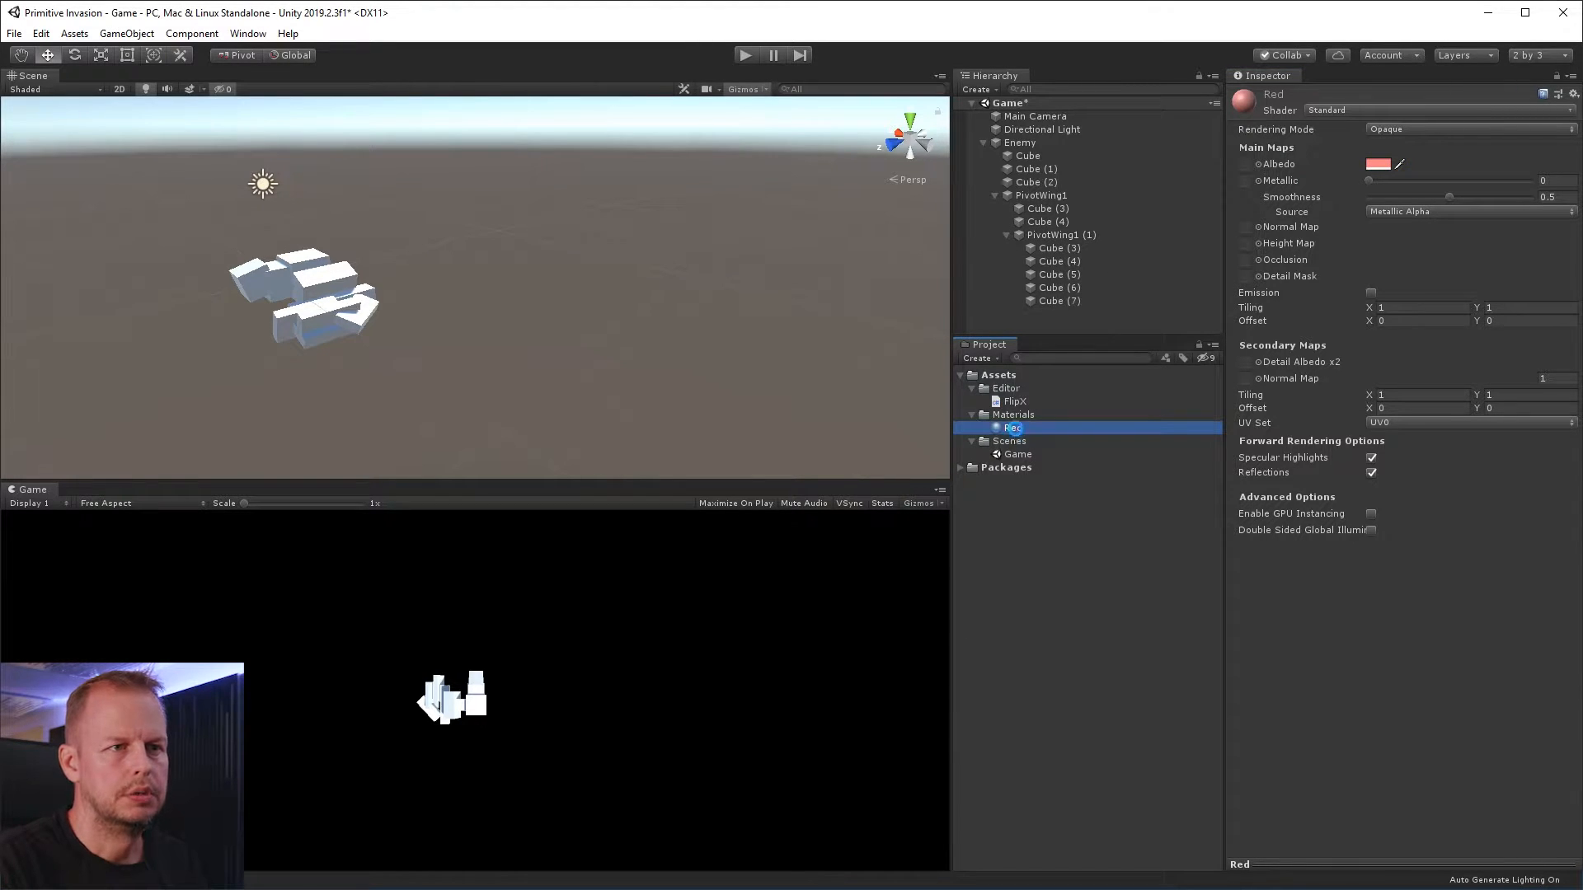
key("ctrl+d")
key("F2")
type("Gray")
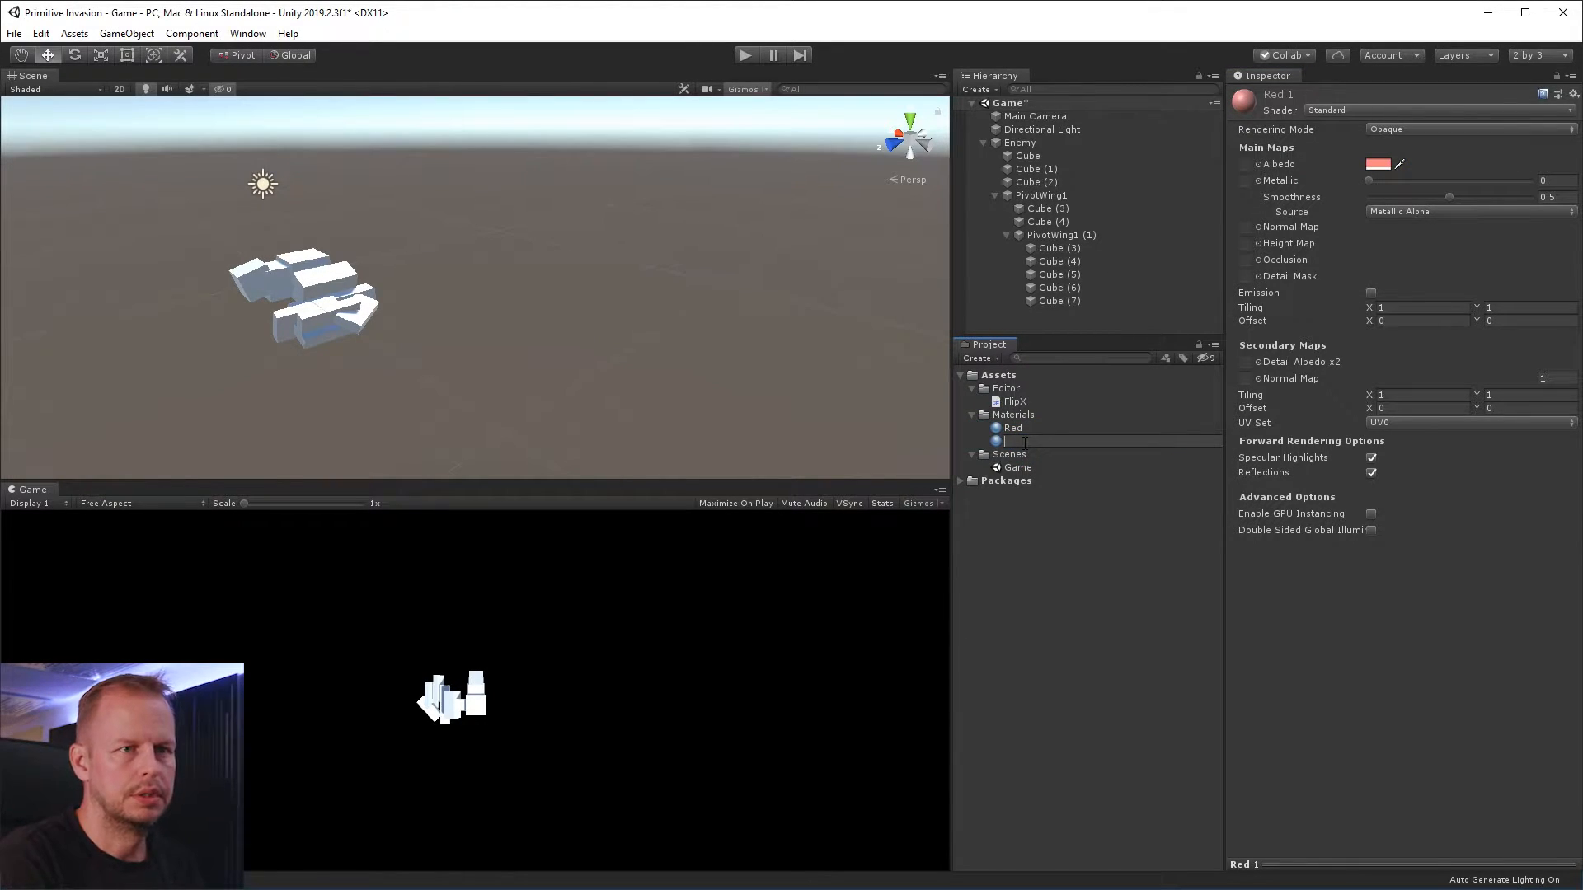
key("Return")
left_click(1377, 164)
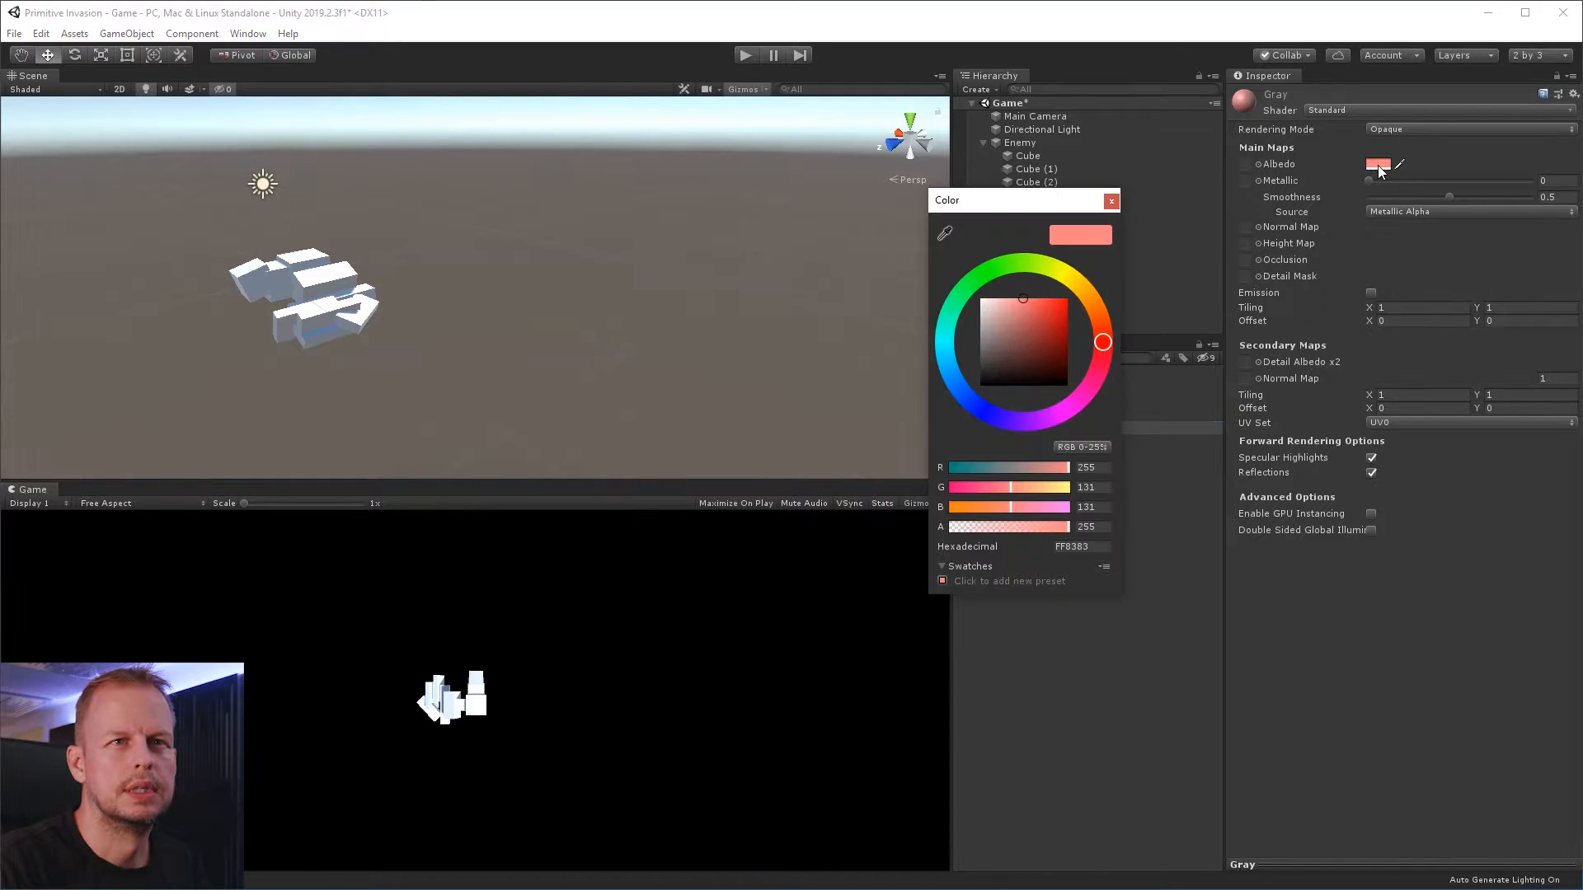
left_click_drag(1063, 333, 962, 334)
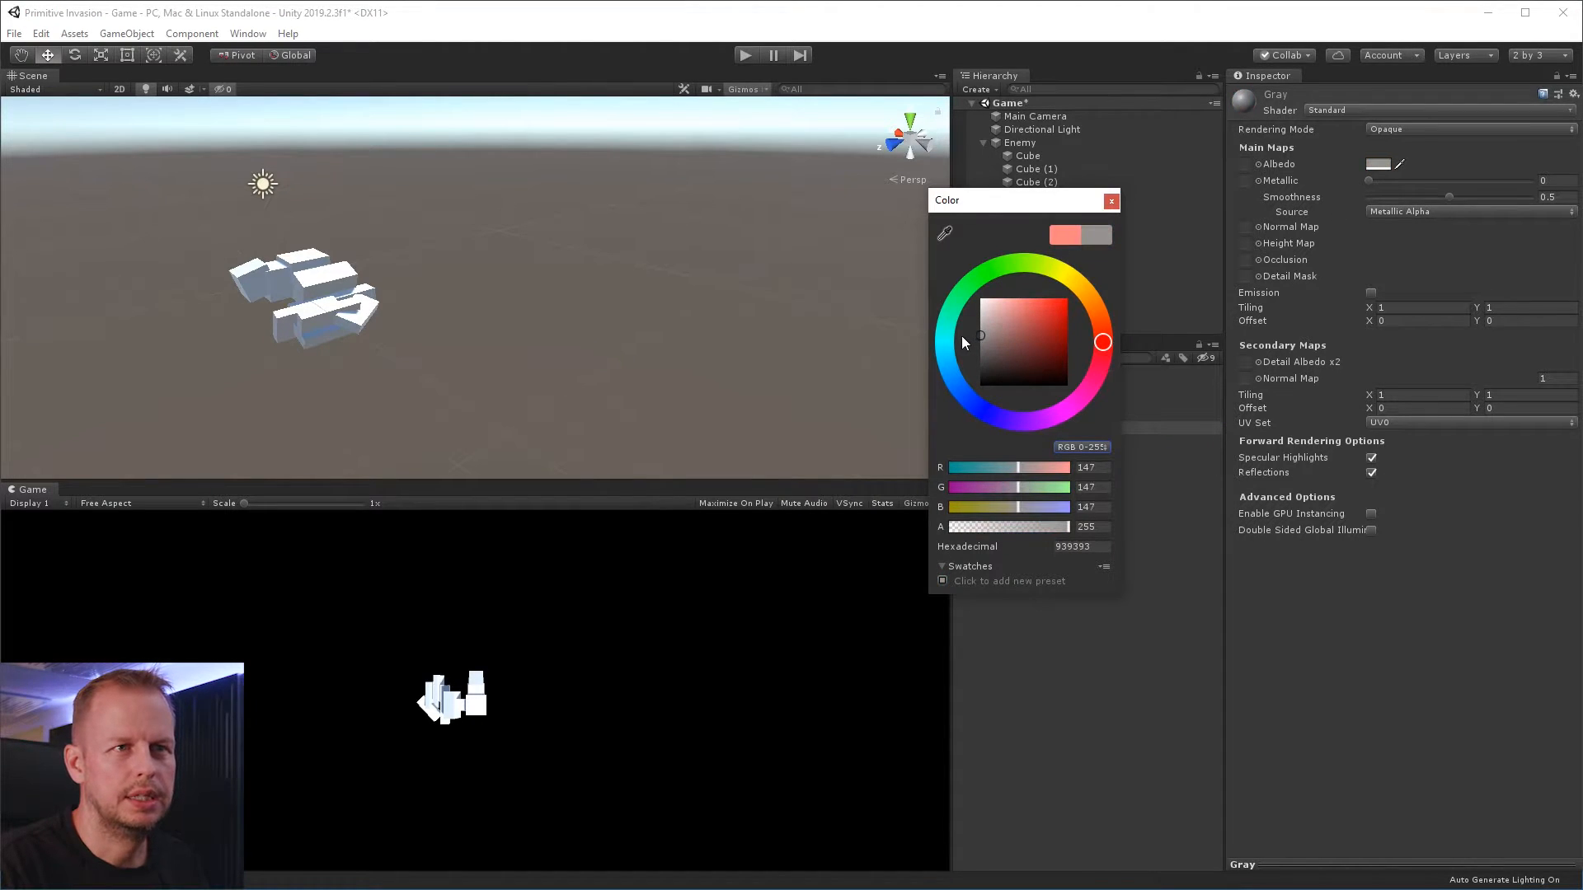
left_click(1111, 200)
Duplicate the Gray material as White and set its albedo to pure white, FFFFFF
left_click(1021, 430)
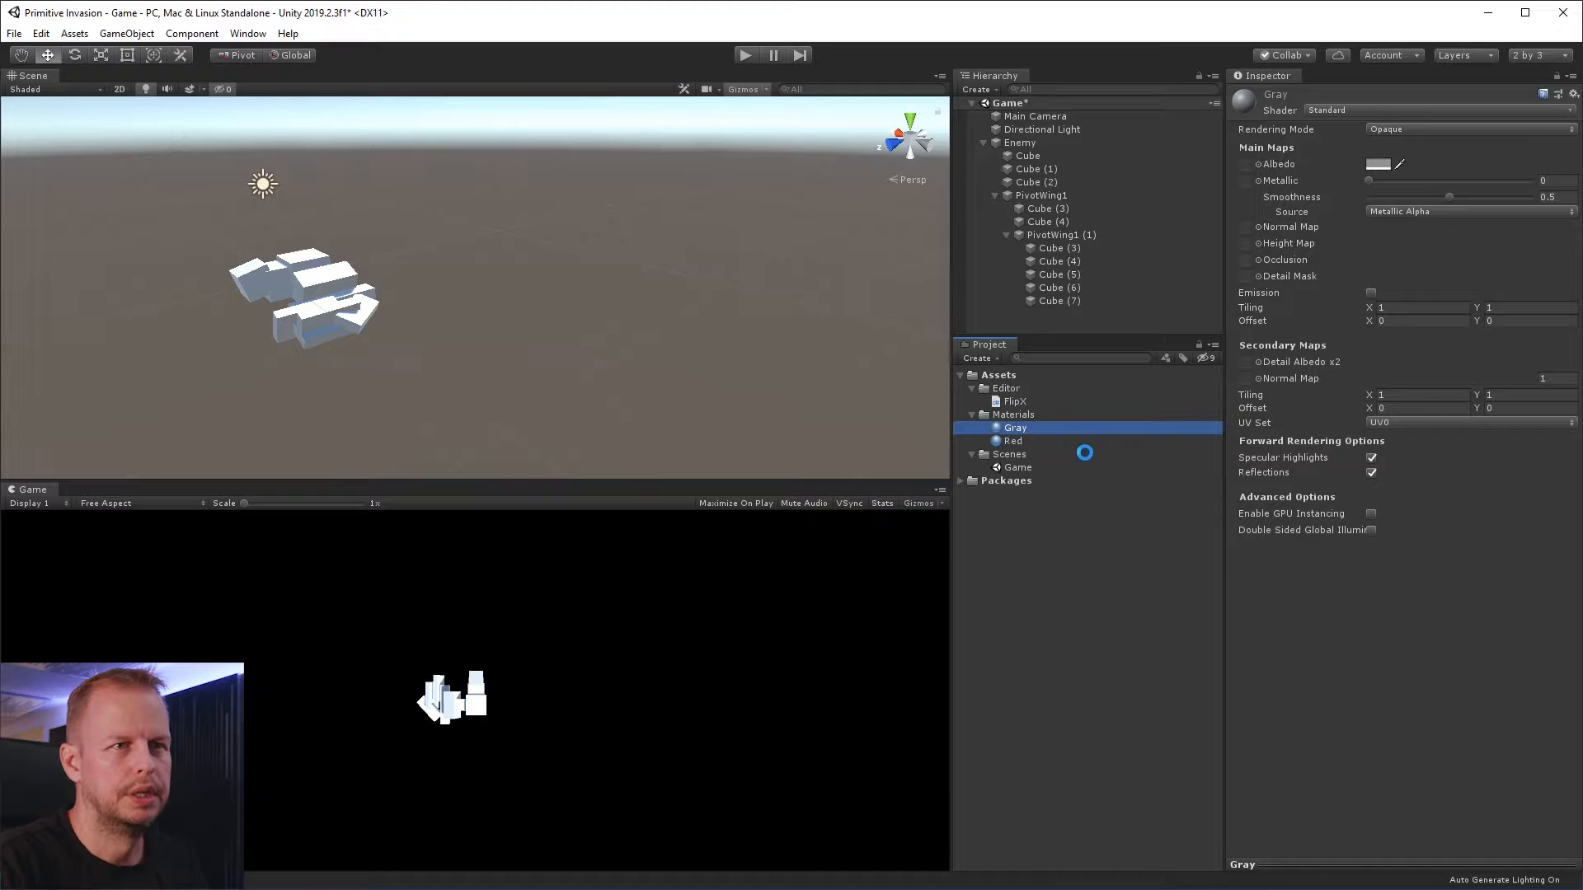
key("ctrl+d")
key("F2")
type("Whi")
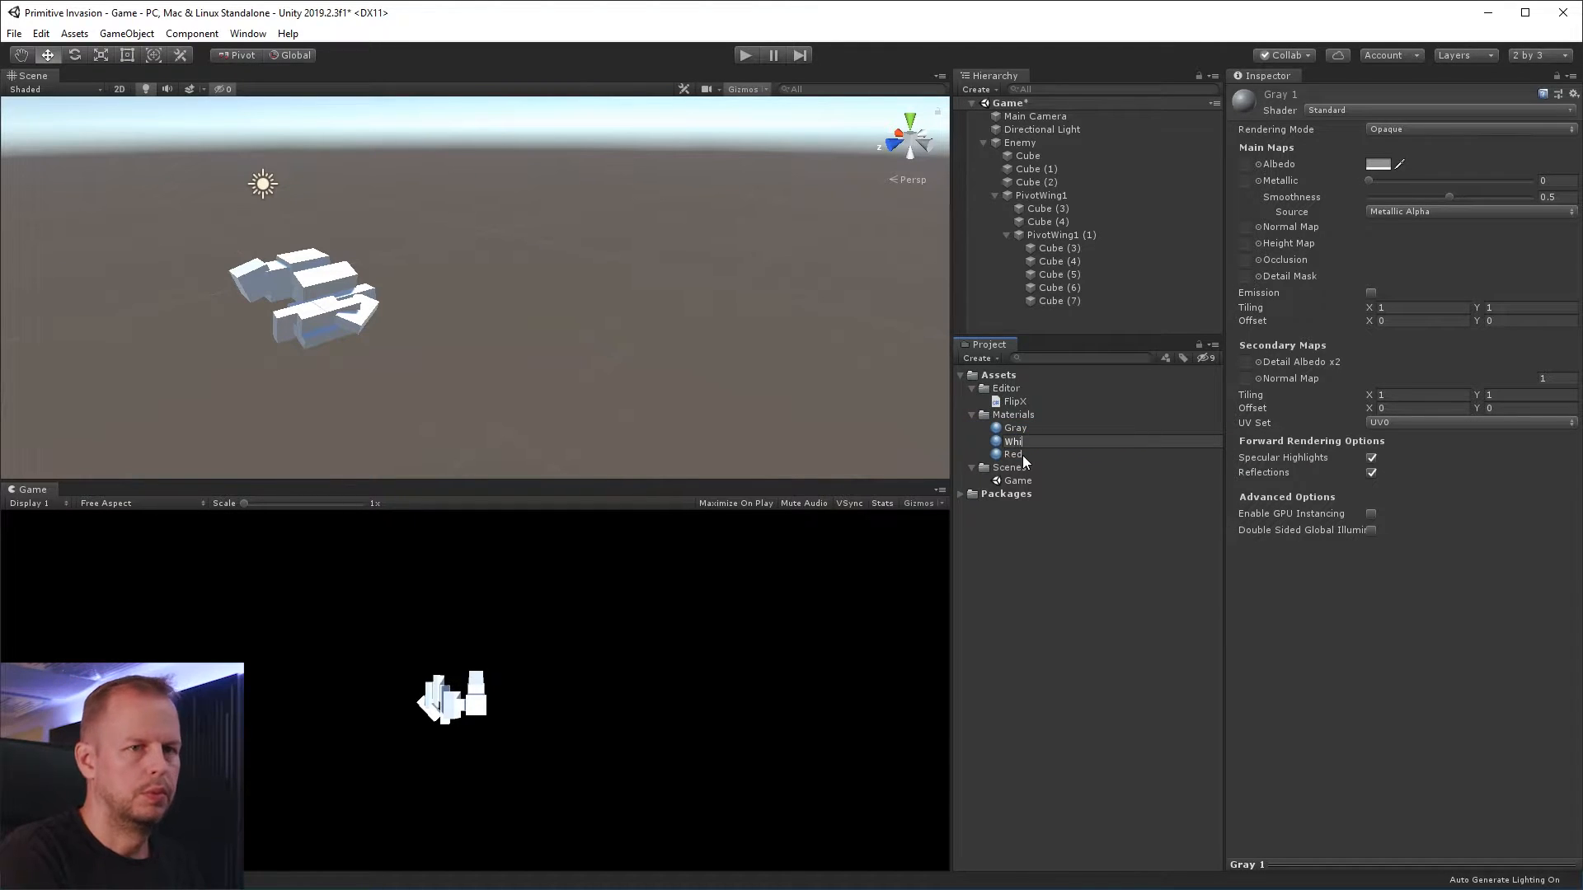
type("te")
key("Return")
left_click(1375, 168)
left_click_drag(1010, 294, 948, 299)
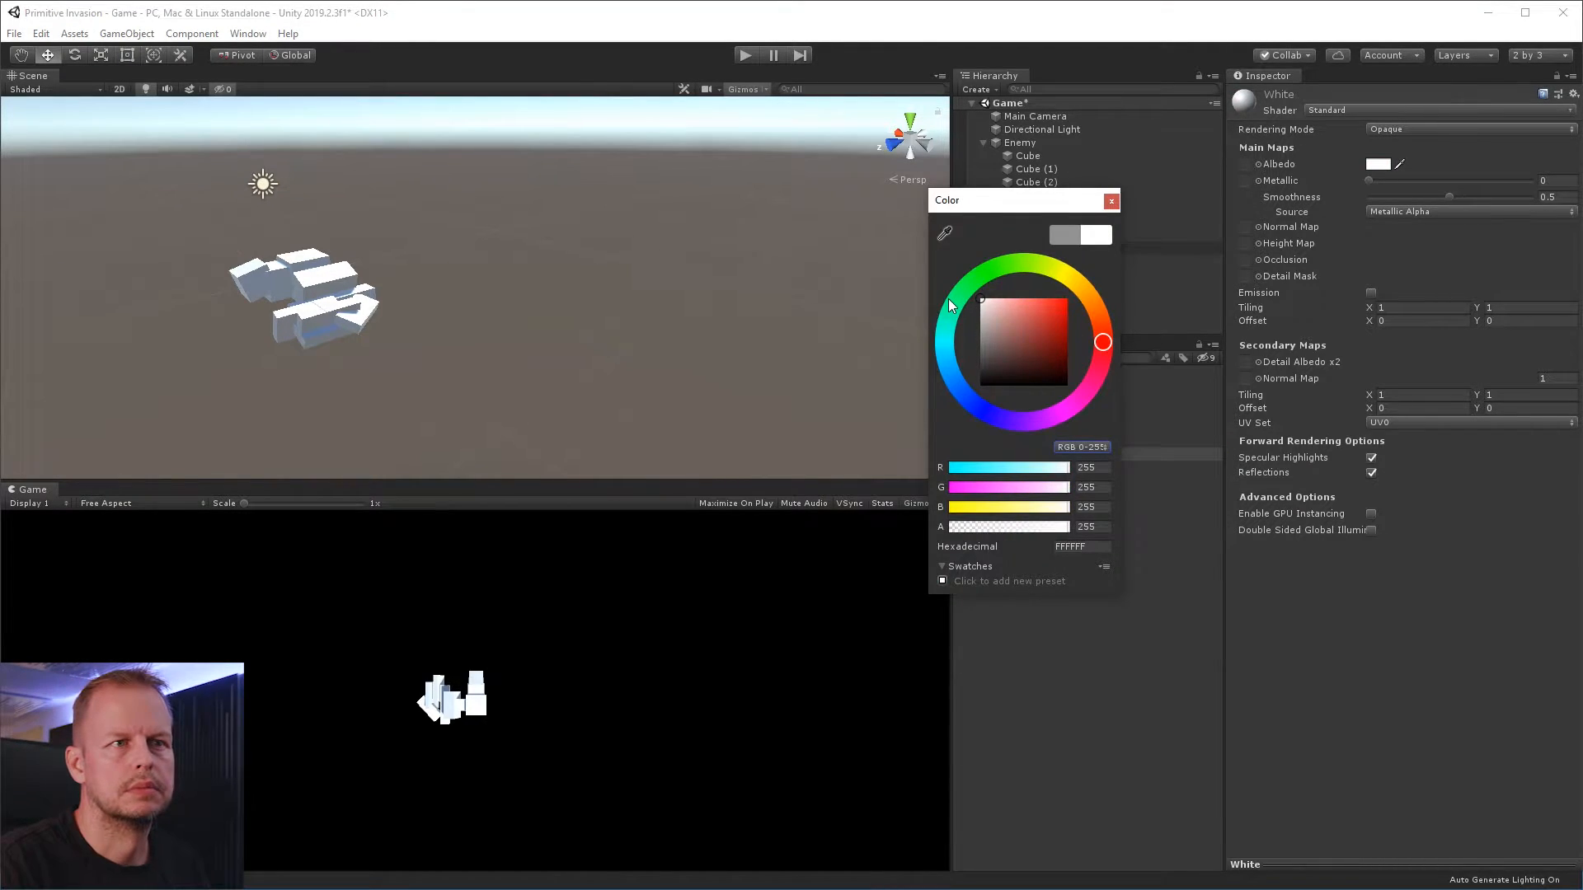
left_click(1111, 201)
Duplicate the White material as Black and set its albedo to near-black, about 191919
key("ctrl+d")
key("F2")
type("Black")
key("Return")
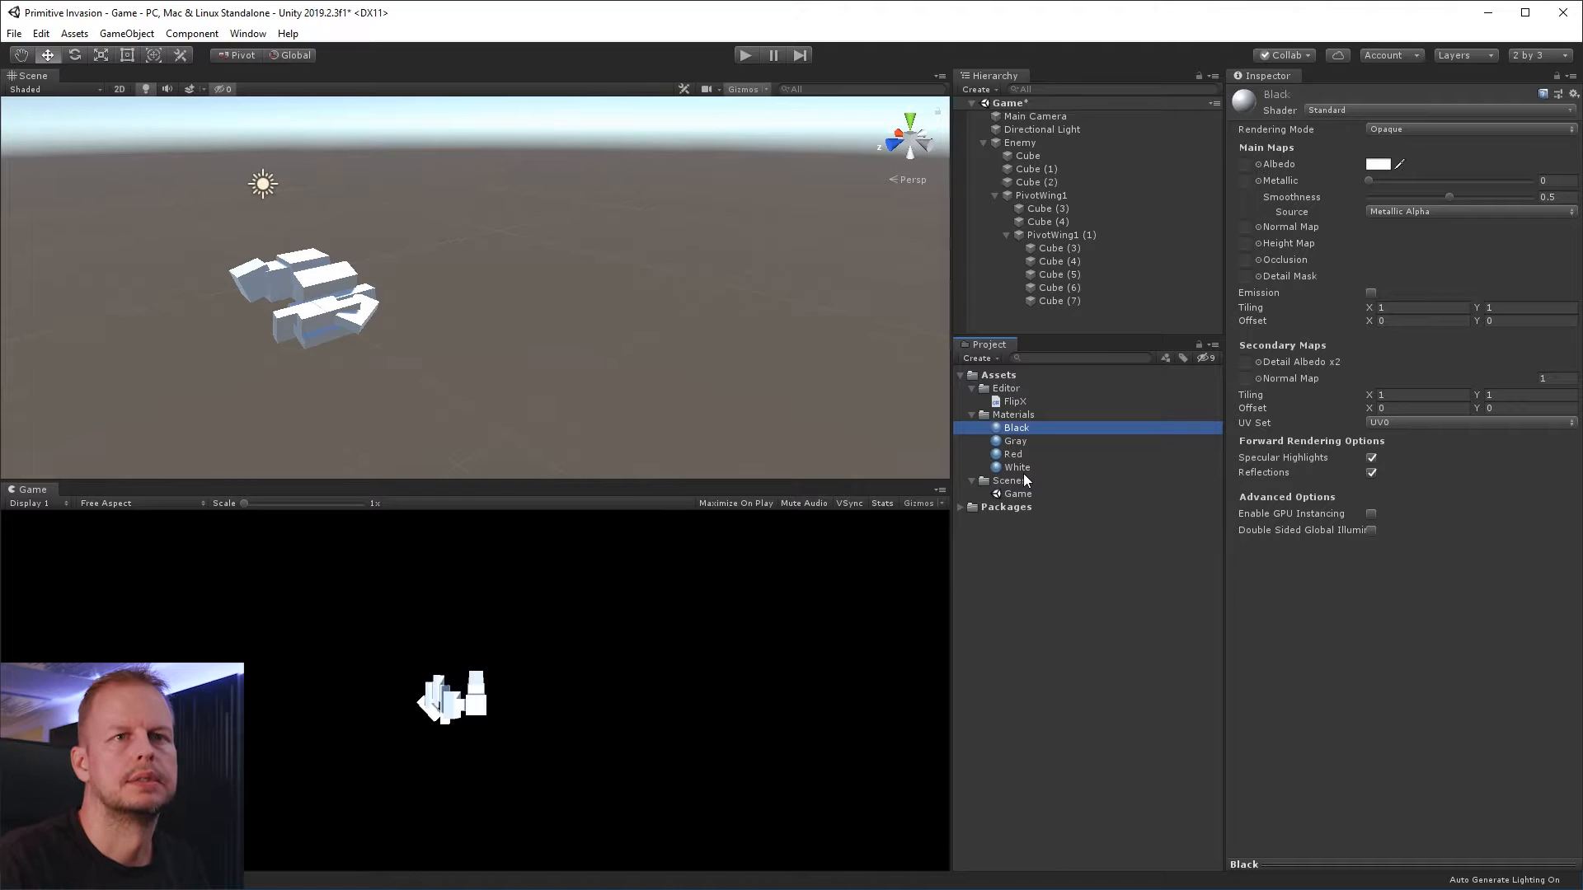
left_click(1377, 164)
mouse_move(985, 371)
left_mouse_down()
mouse_move(948, 376)
mouse_move(966, 377)
left_mouse_up()
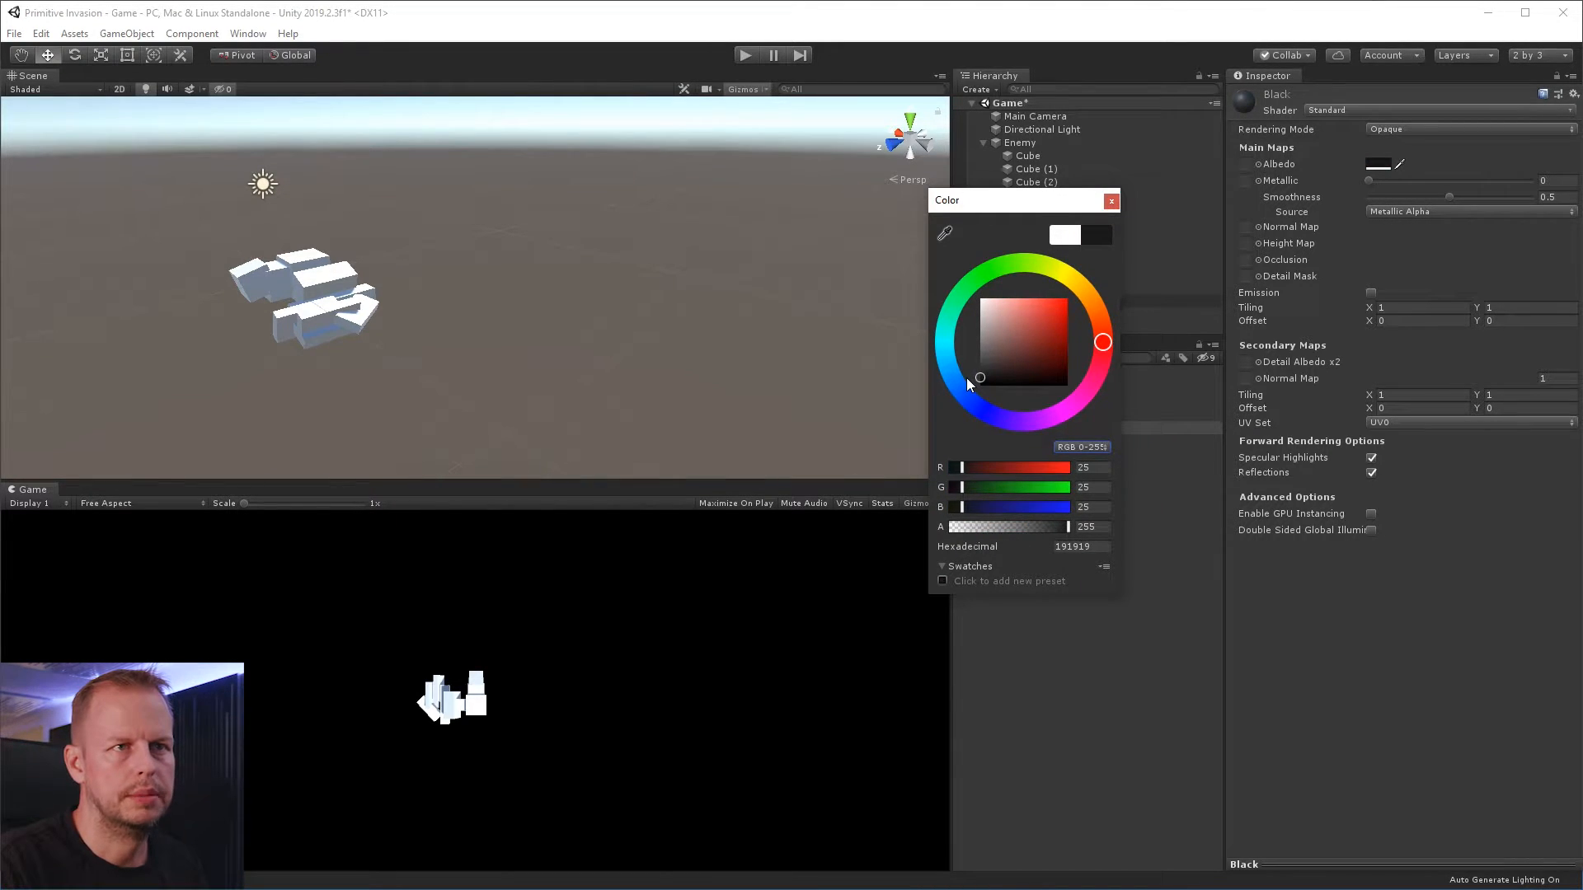
left_click(1113, 202)
Apply the Gray material to all of the enemy's cubes at once
left_click_drag(406, 278, 403, 333, "alt")
left_click(403, 333)
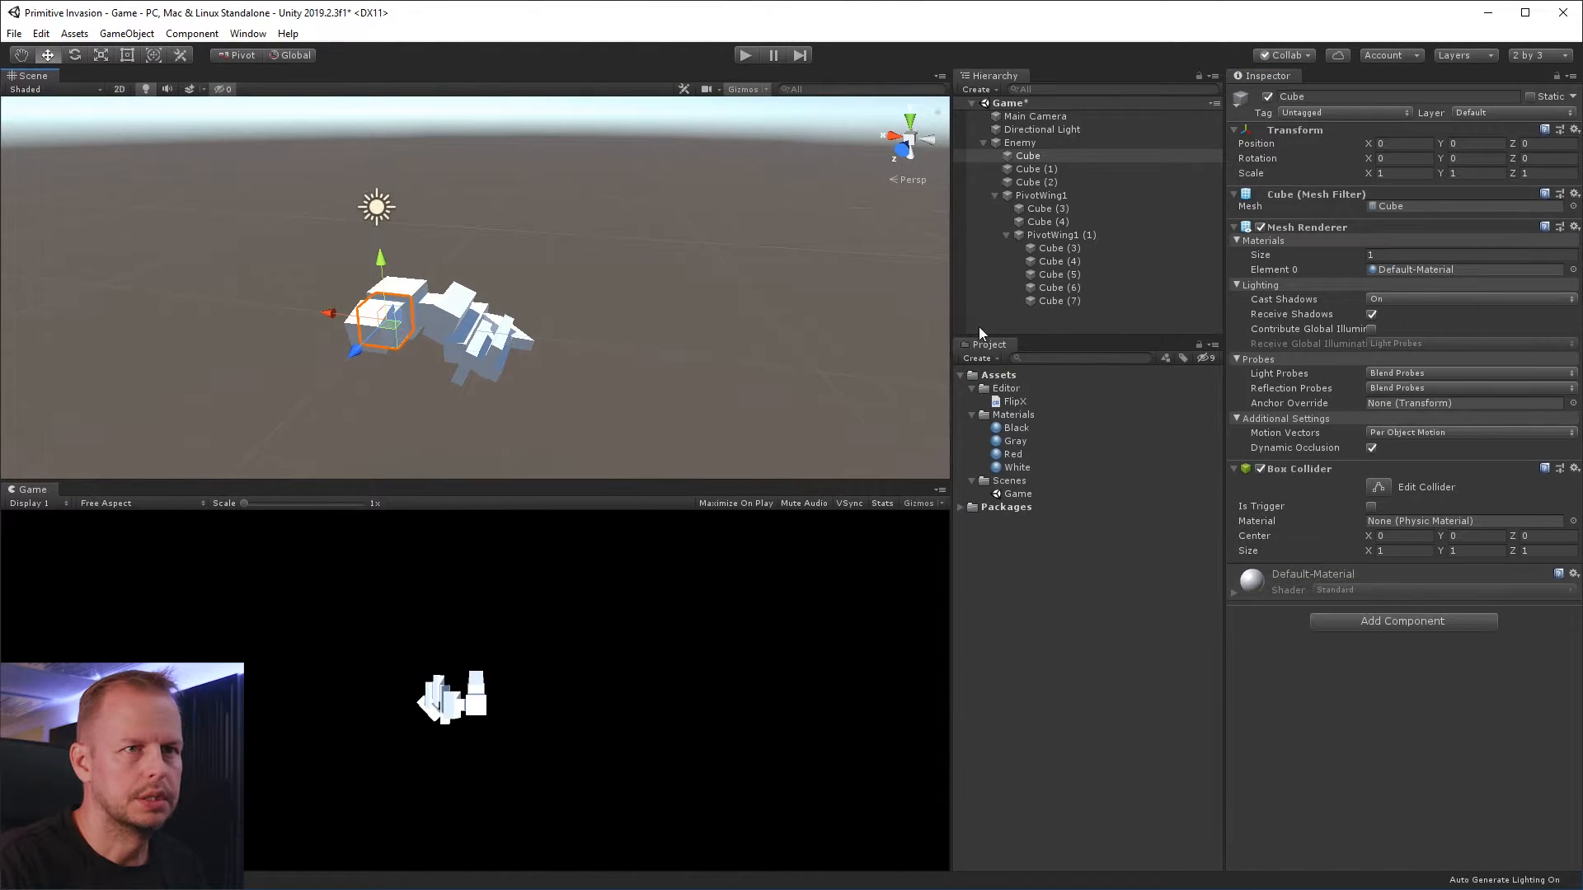
left_click_drag(275, 237, 606, 426)
left_click_drag(1014, 441, 1313, 680)
Apply the White material to the enemy's central body cubes, Cube and Cube (1)
left_click(1016, 467)
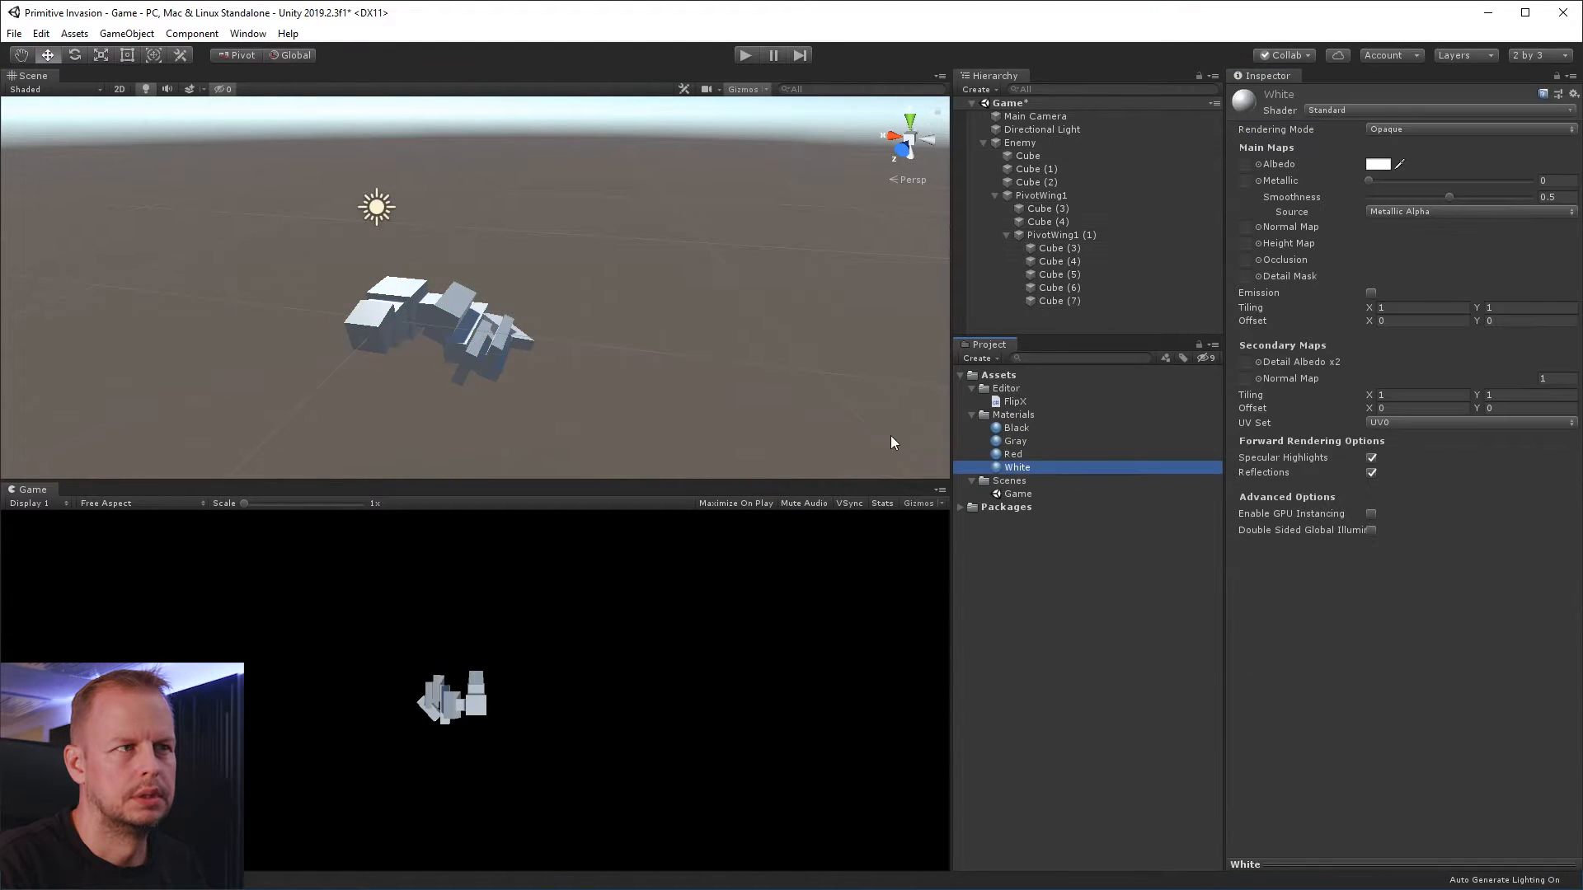
left_click_drag(566, 264, 398, 320, "alt")
left_click(375, 338)
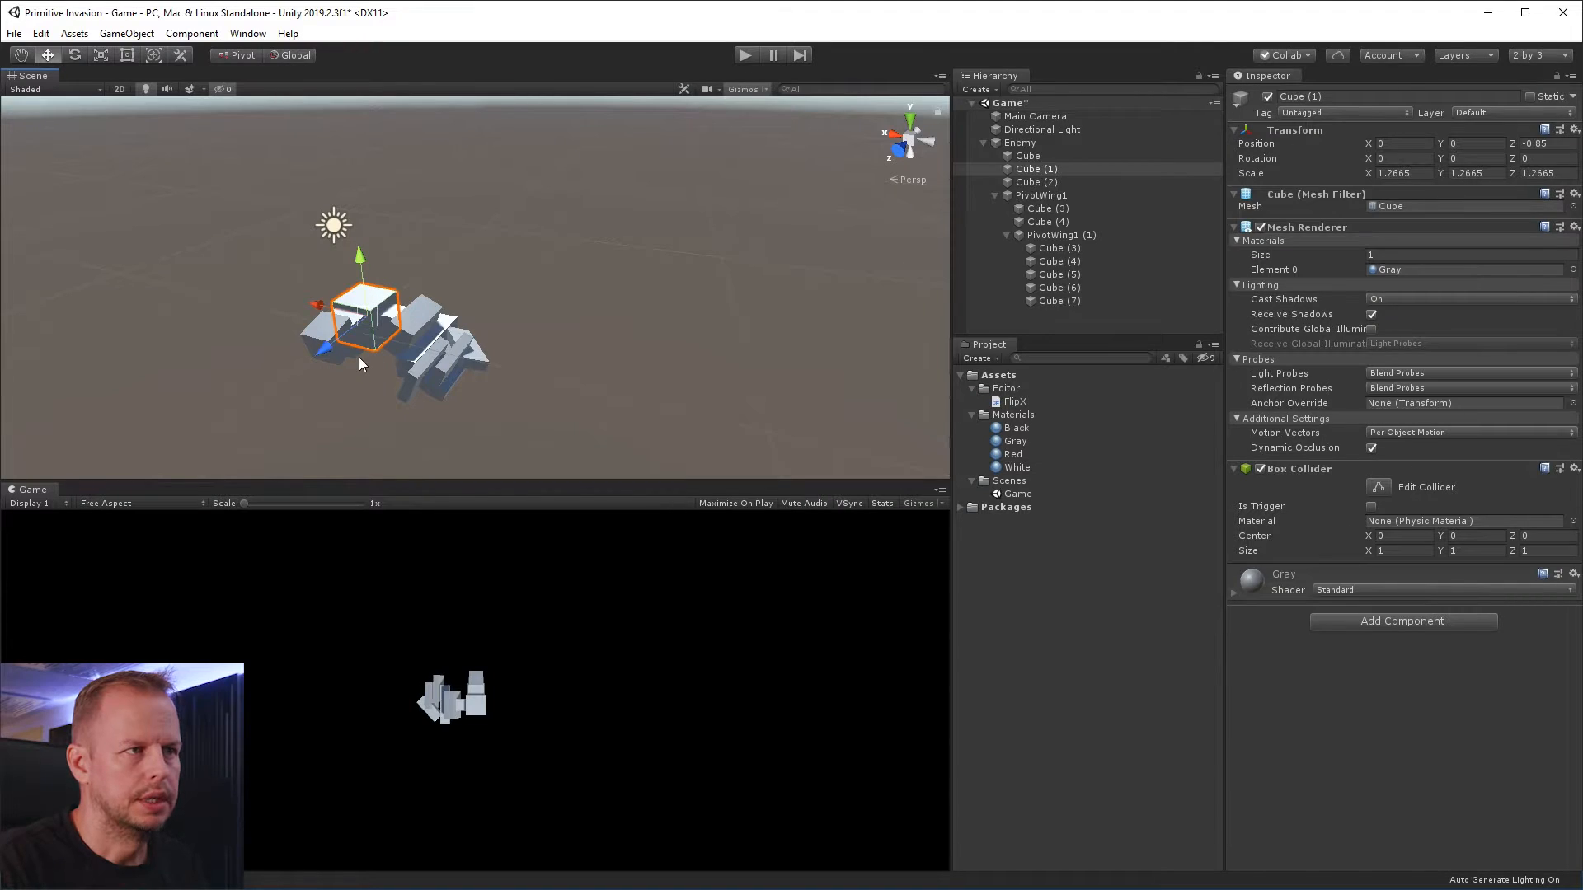
left_click(359, 364, "shift")
left_click_drag(1015, 454, 1427, 742)
left_click(493, 303)
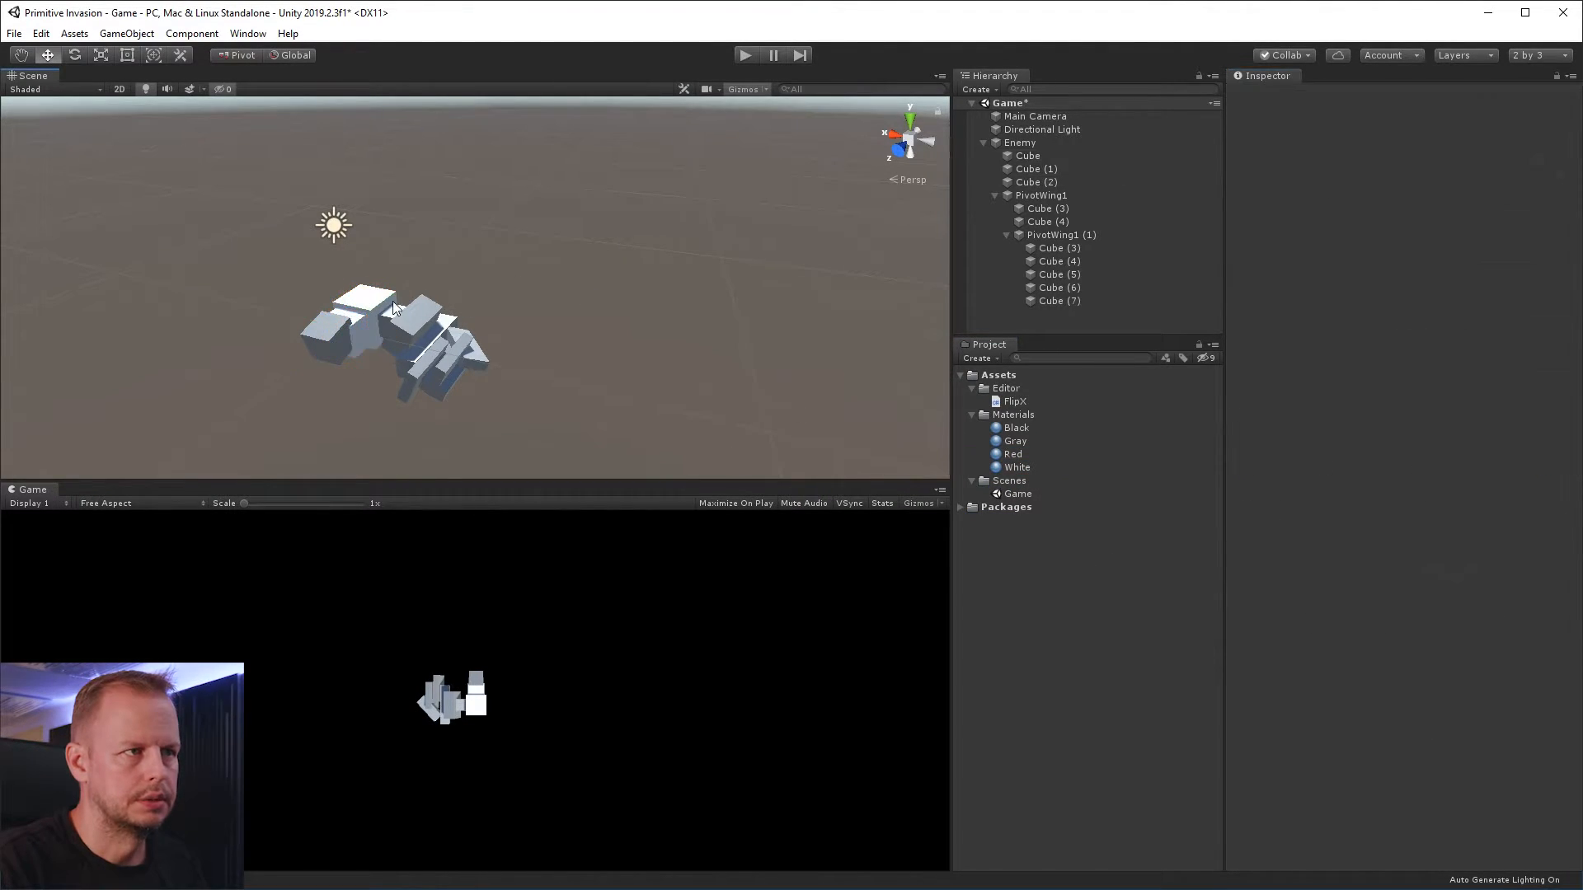
Apply the Red material to the rear body cube and the Black material to PivotWing1's large tilted block, Cube (4)
left_click(394, 308)
left_click_drag(1012, 454, 362, 318)
left_click_drag(399, 258, 480, 305, "alt")
left_click(478, 298)
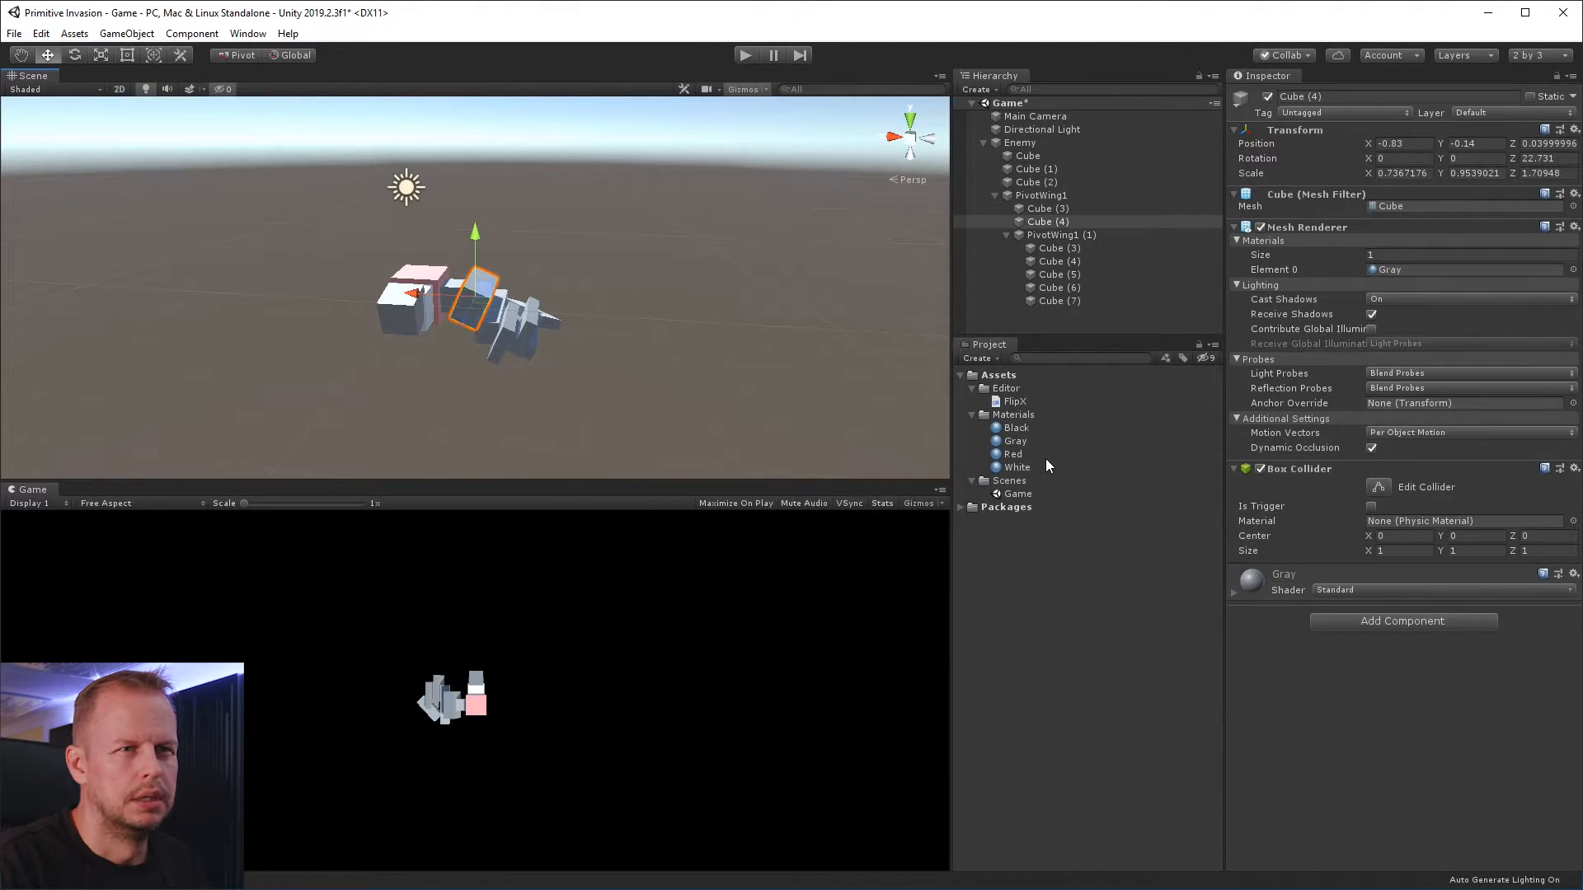
left_click_drag(1016, 428, 1308, 699)
left_click_drag(576, 294, 565, 358, "alt")
left_click(498, 696, "alt")
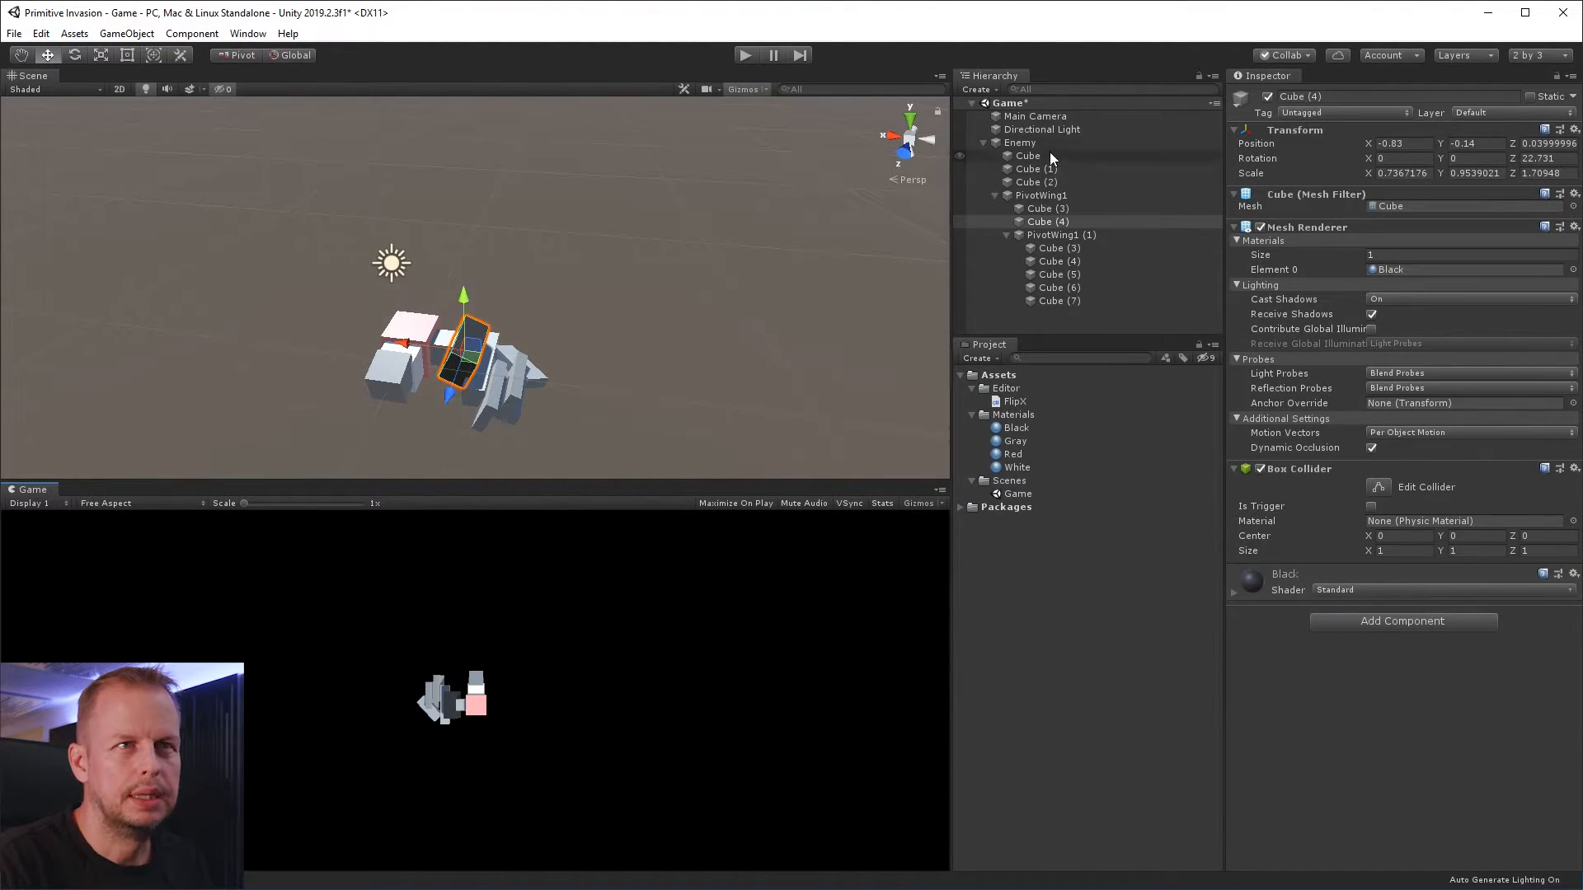
Rotate the Directional Light to about X 48.5, Y -32.8, Z -3.6
left_click(1049, 116)
left_click(1094, 129)
key("f")
key("e")
left_click_drag(493, 251, 581, 252)
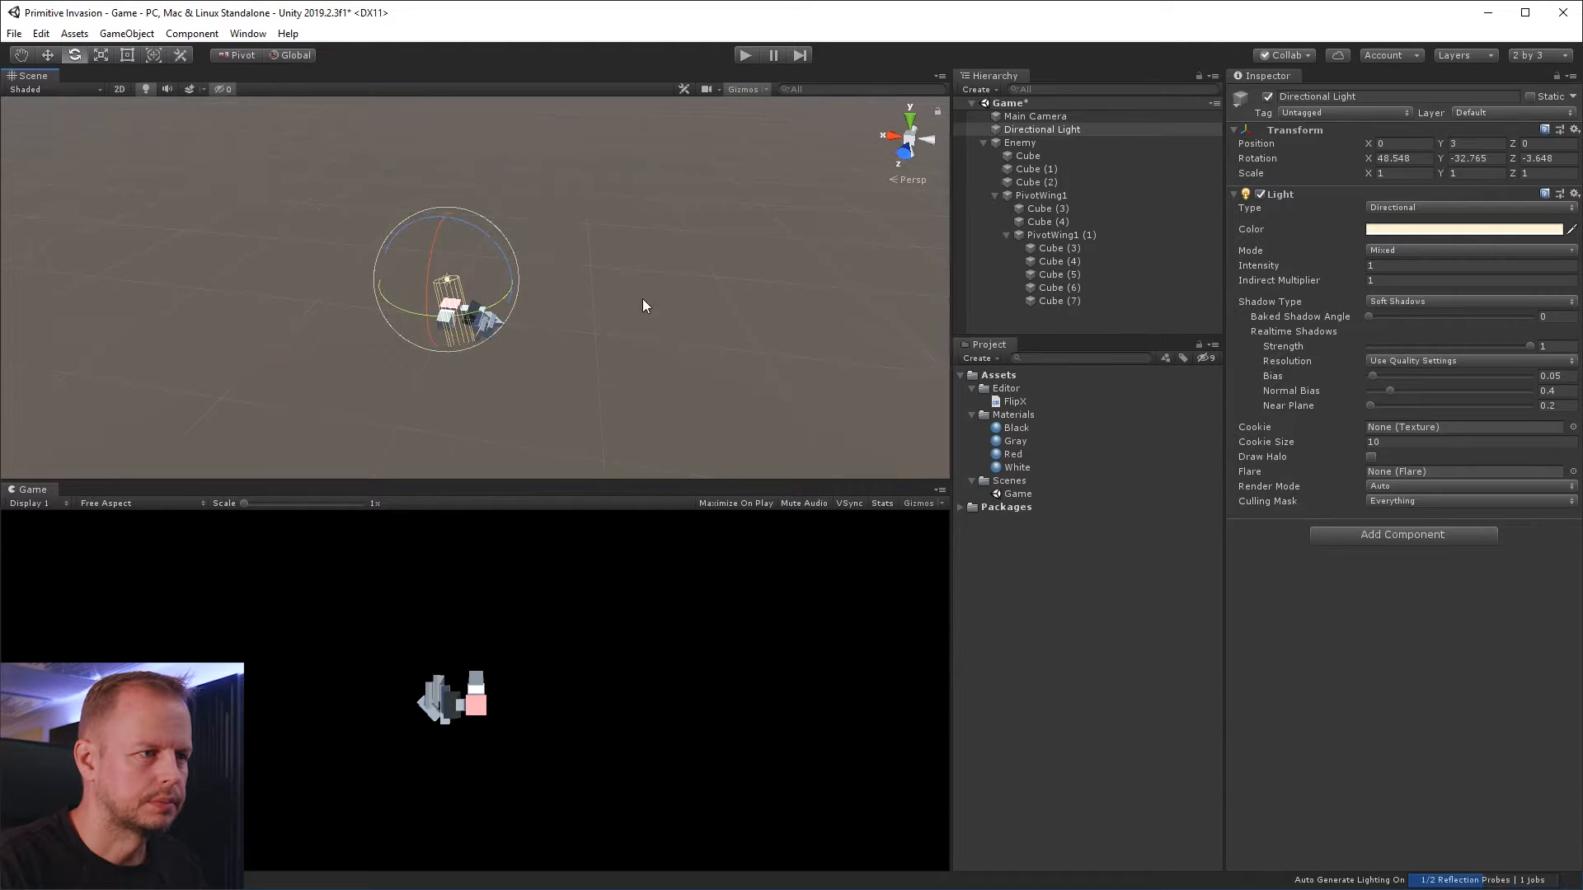
scroll(600, 290, "up", 5)
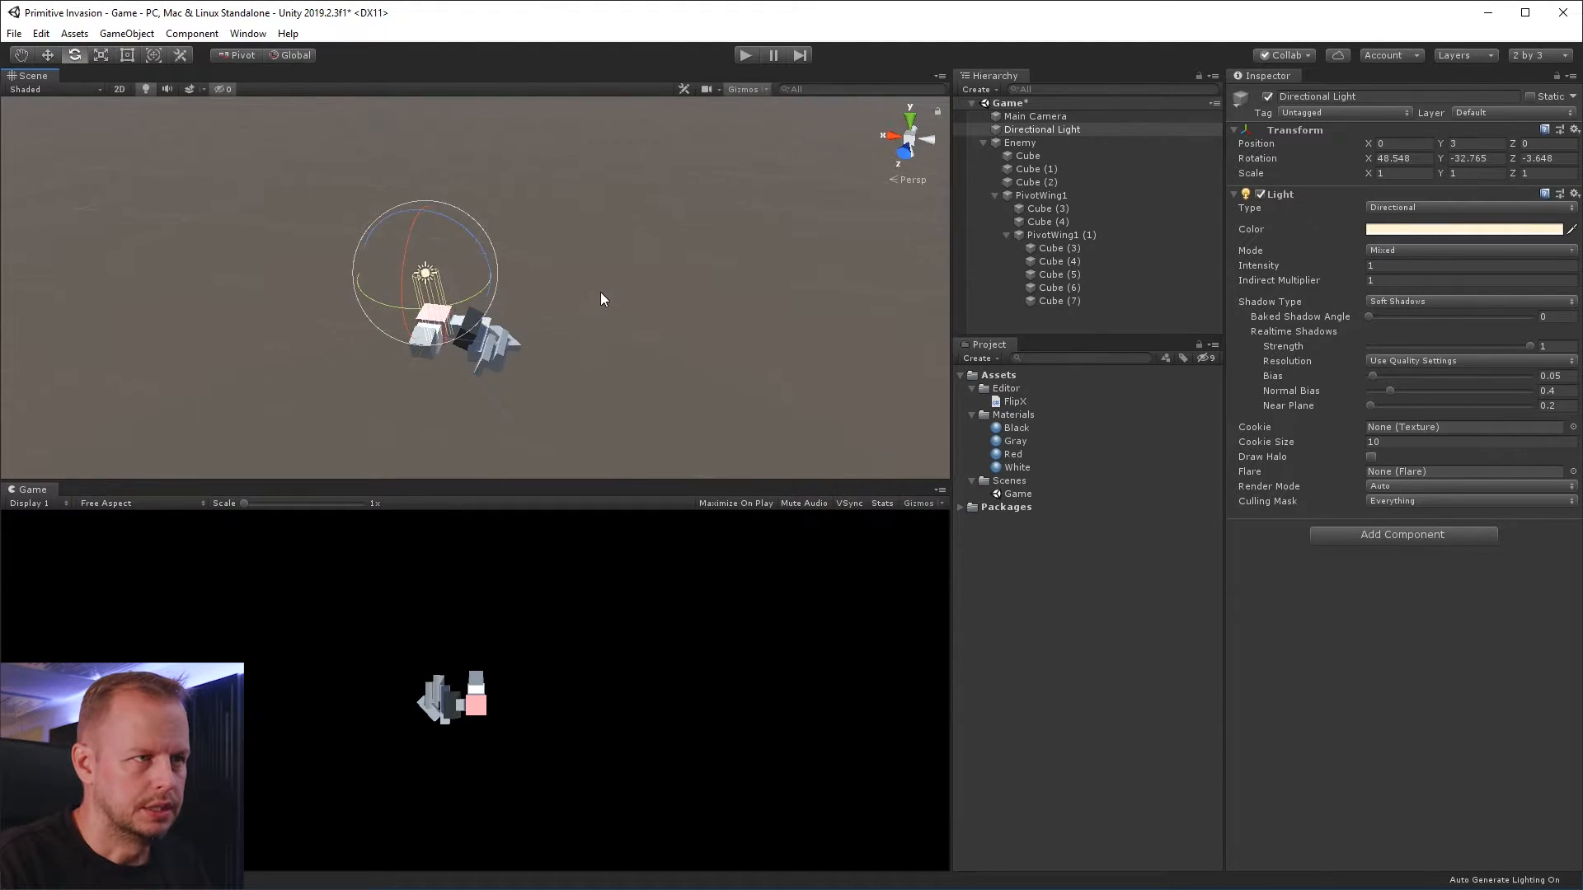
Apply the Red material to the nested wing's two thin slats, Cube (4) and Cube (5)
left_click(540, 449)
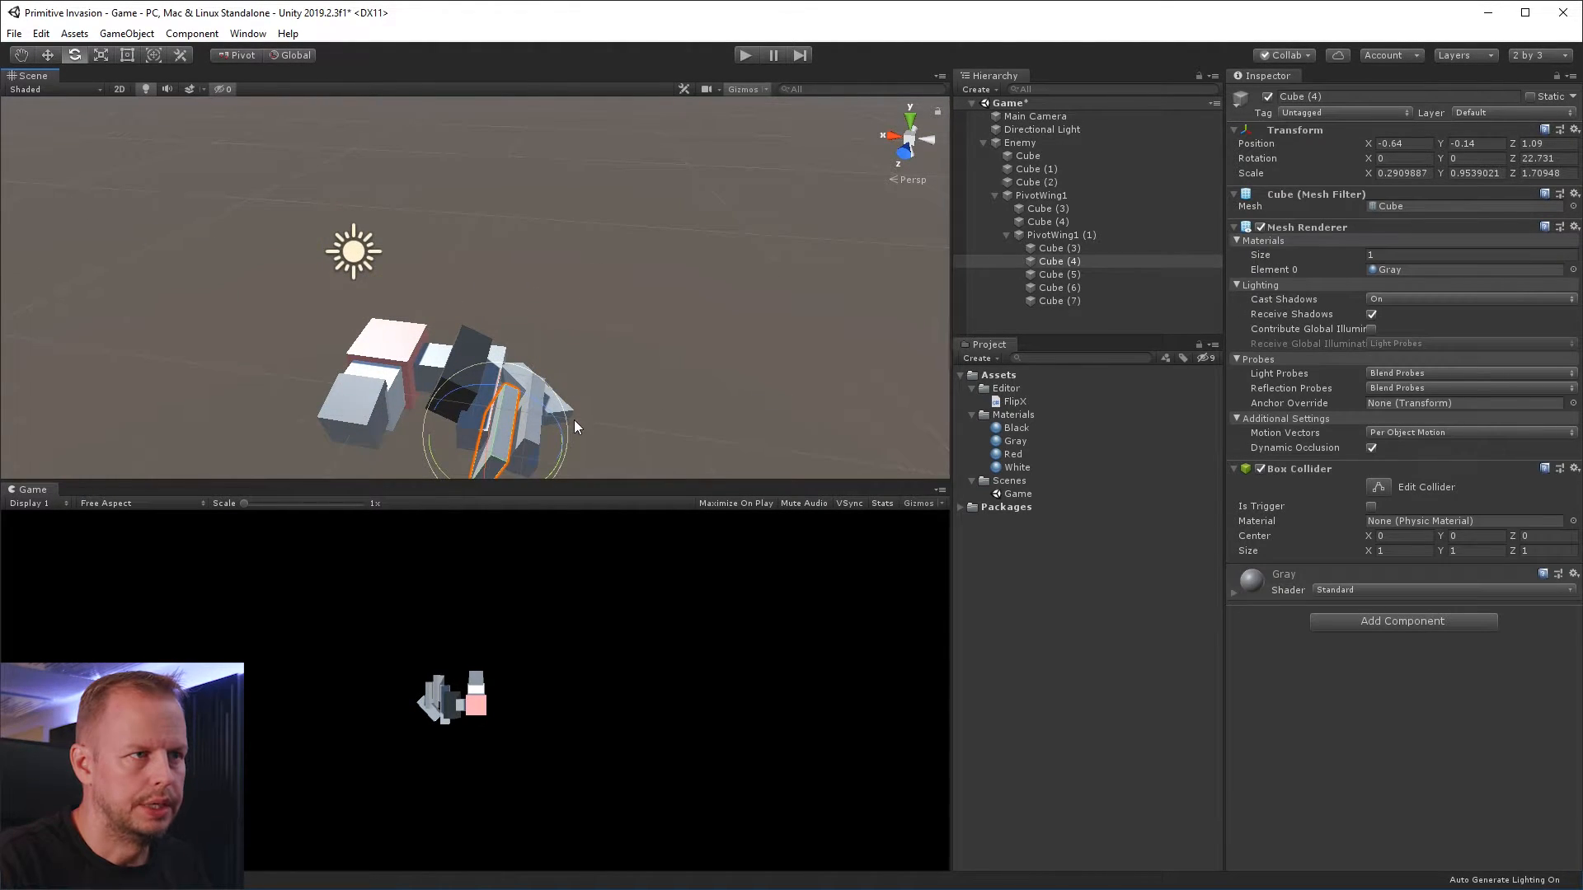
left_click_drag(732, 323, 641, 235, "alt")
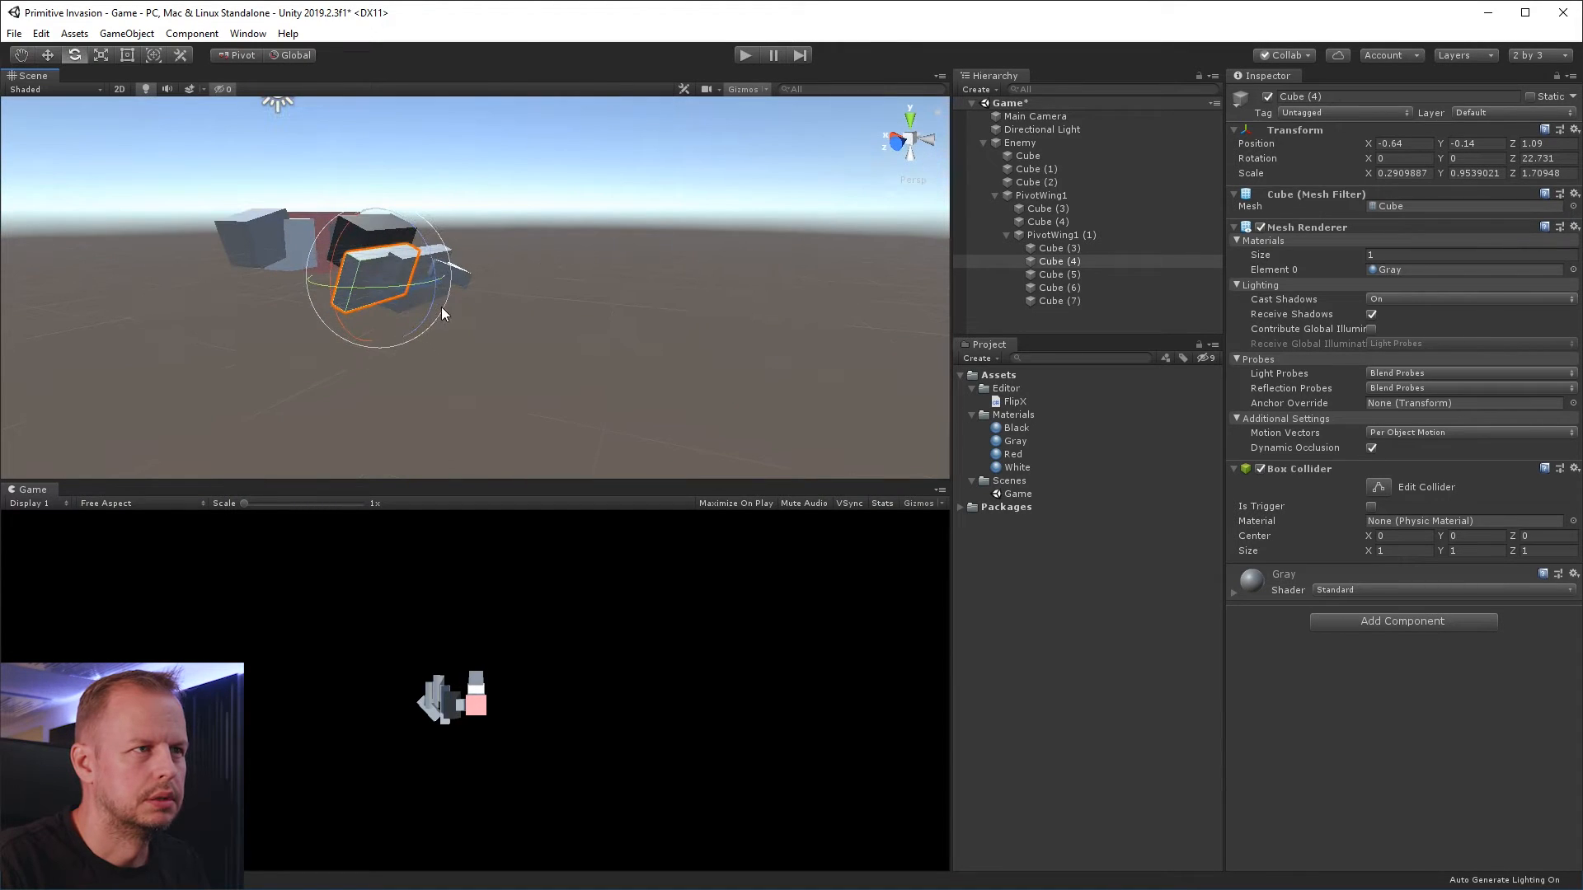
left_click(422, 248)
left_click(338, 289)
left_click(333, 301, "shift")
left_click_drag(1036, 453, 1236, 616)
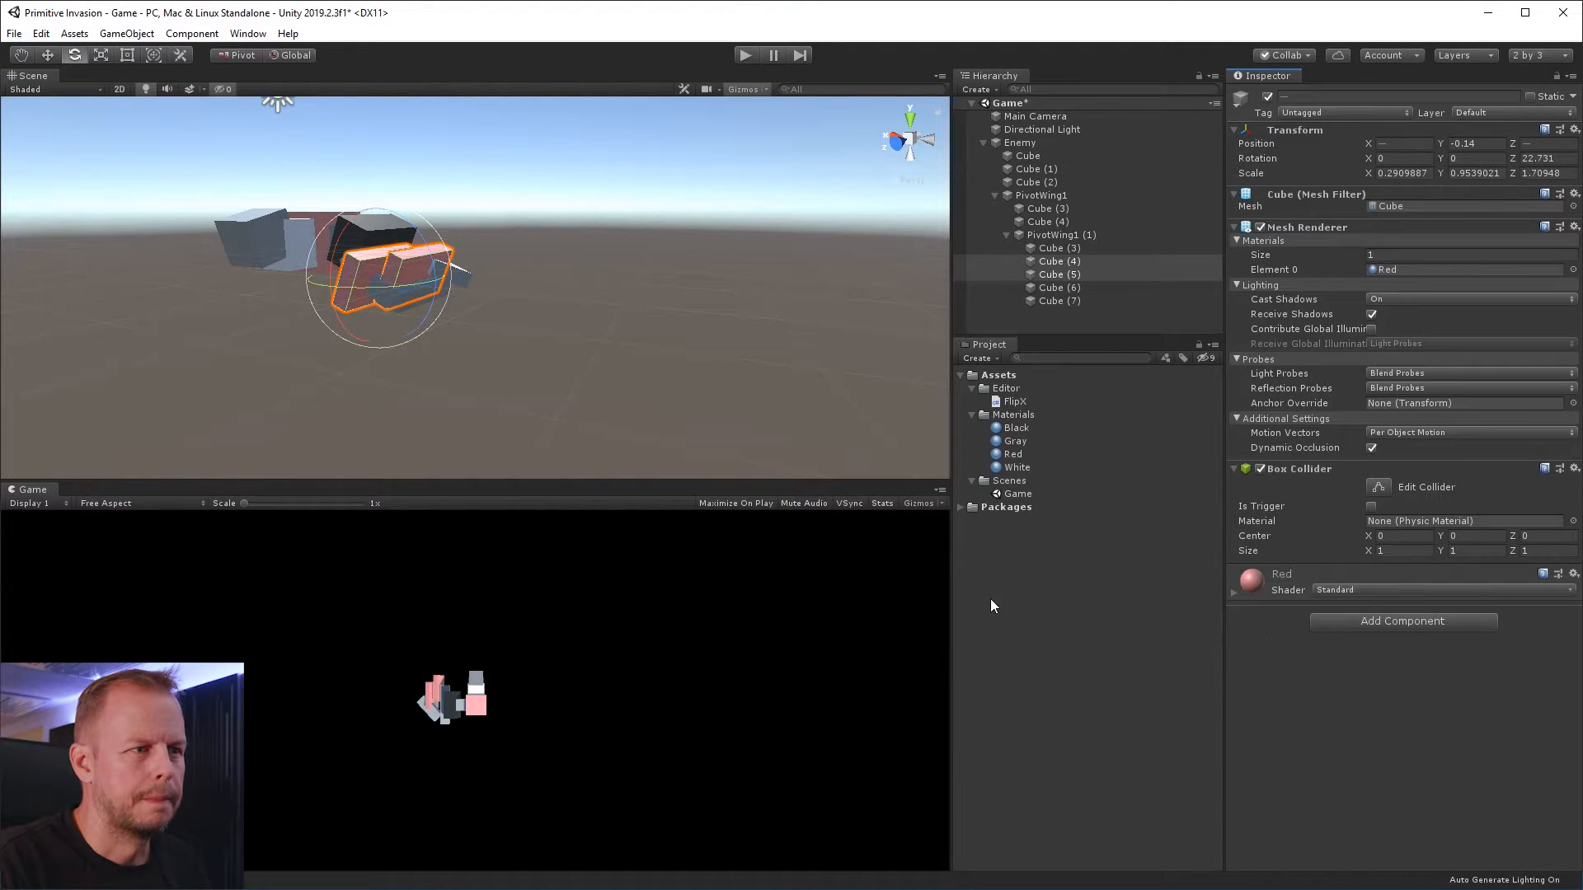
left_click(601, 284)
Apply the Red material to the nested wing's angled tip block and the Black material to its flattened block, Cube (7)
left_click_drag(523, 297, 495, 307, "alt")
left_click(353, 325)
left_click_drag(1027, 457, 1274, 647)
left_click(325, 393)
left_click(311, 369)
left_click_drag(1017, 428, 1307, 677)
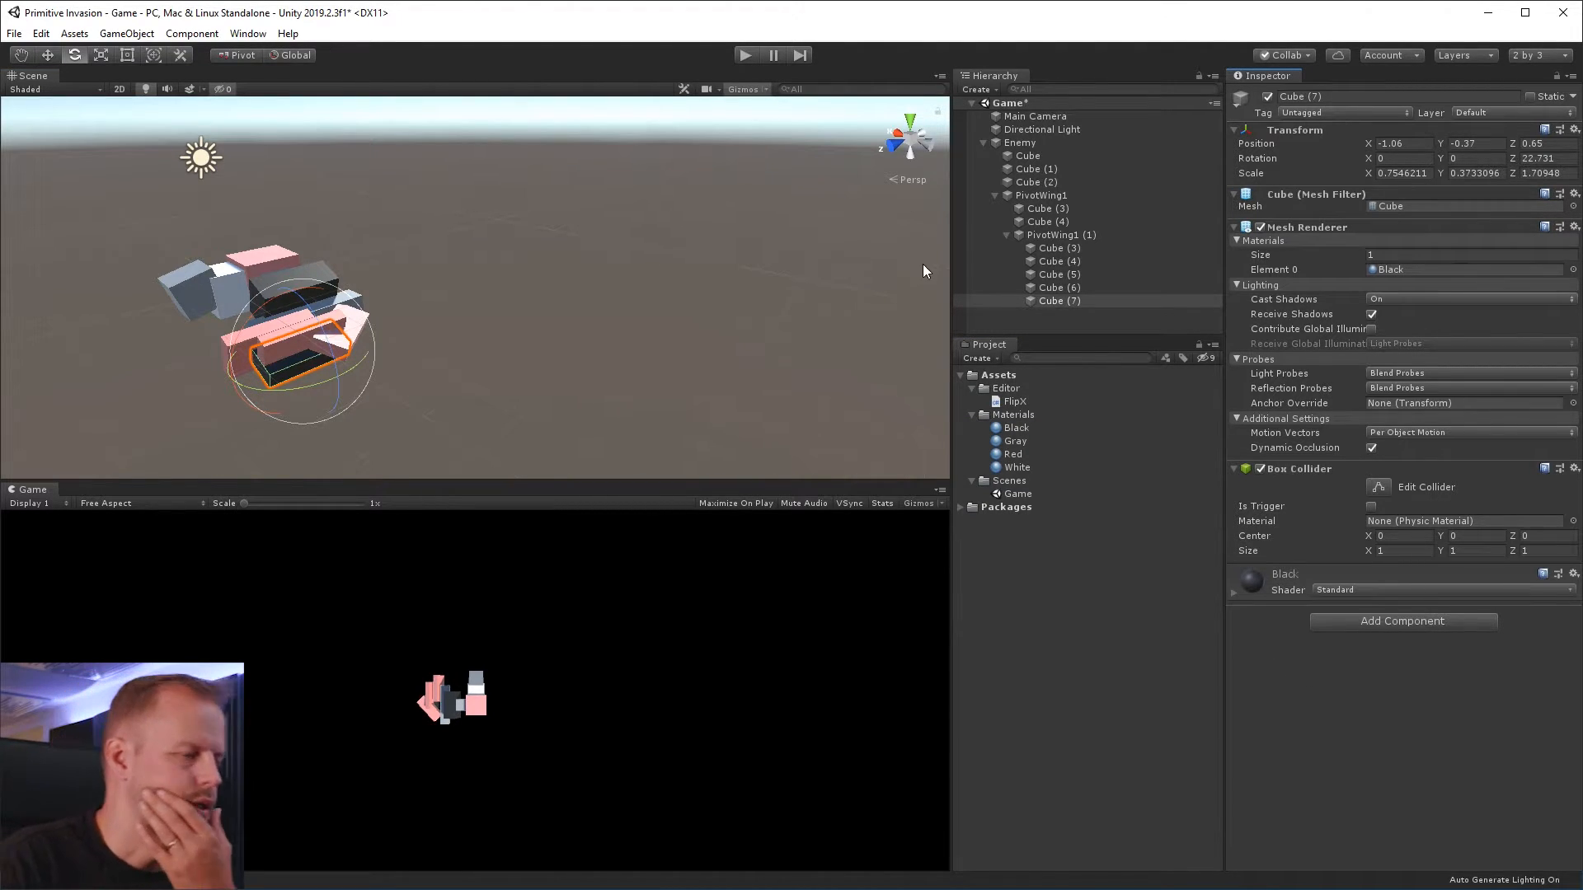
Duplicate the gray front cube, Cube (2), and place the copy directly after it among the Enemy's children
left_click_drag(346, 282, 534, 269, "alt")
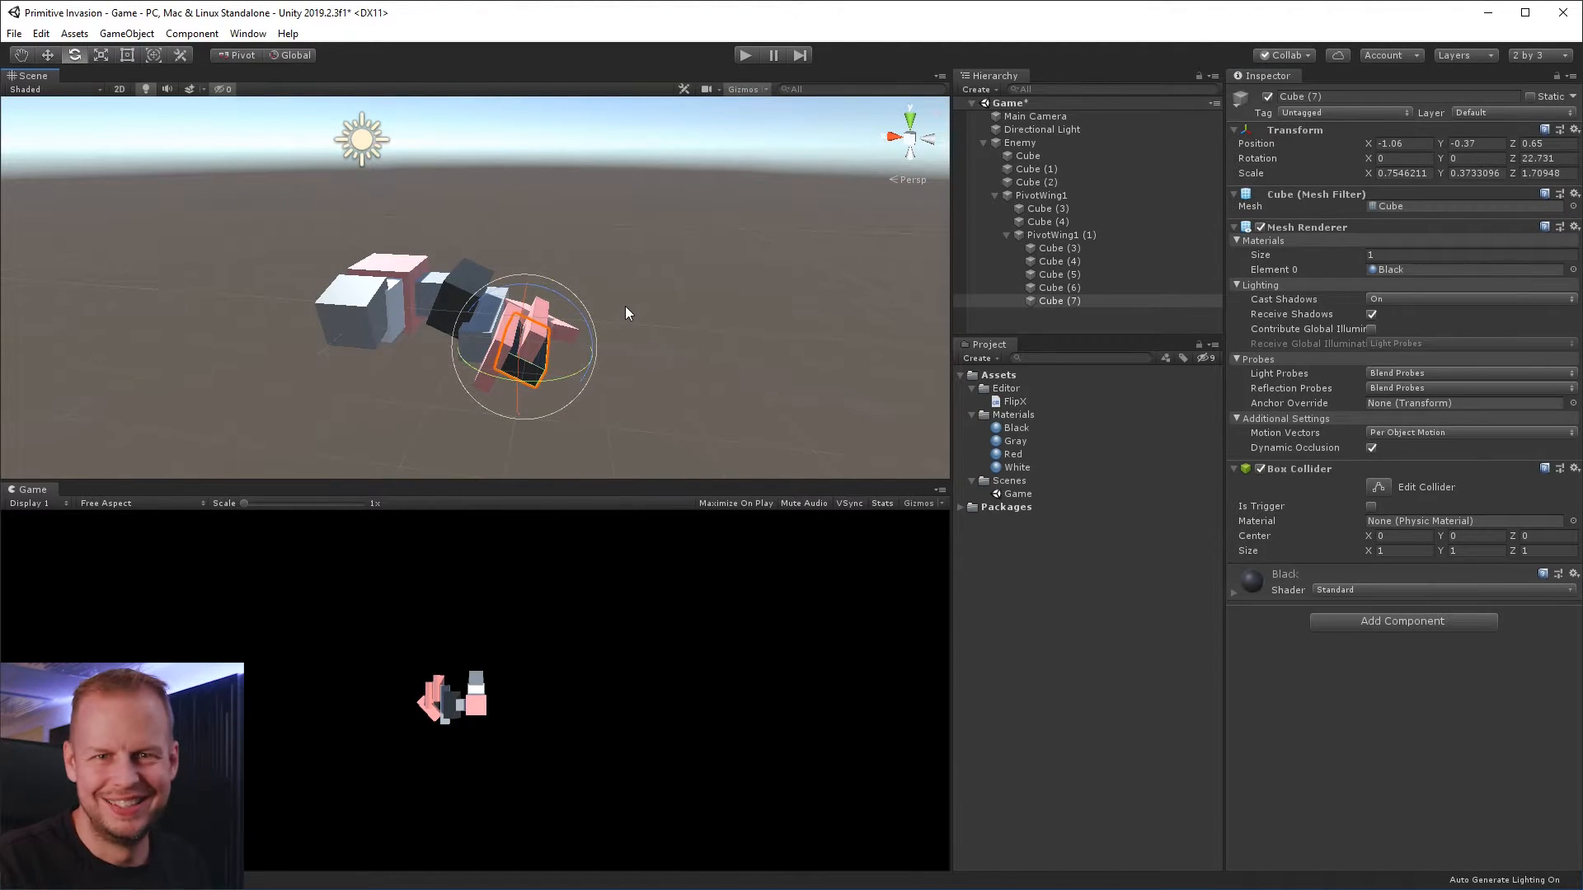
left_click(663, 312)
left_click(350, 322)
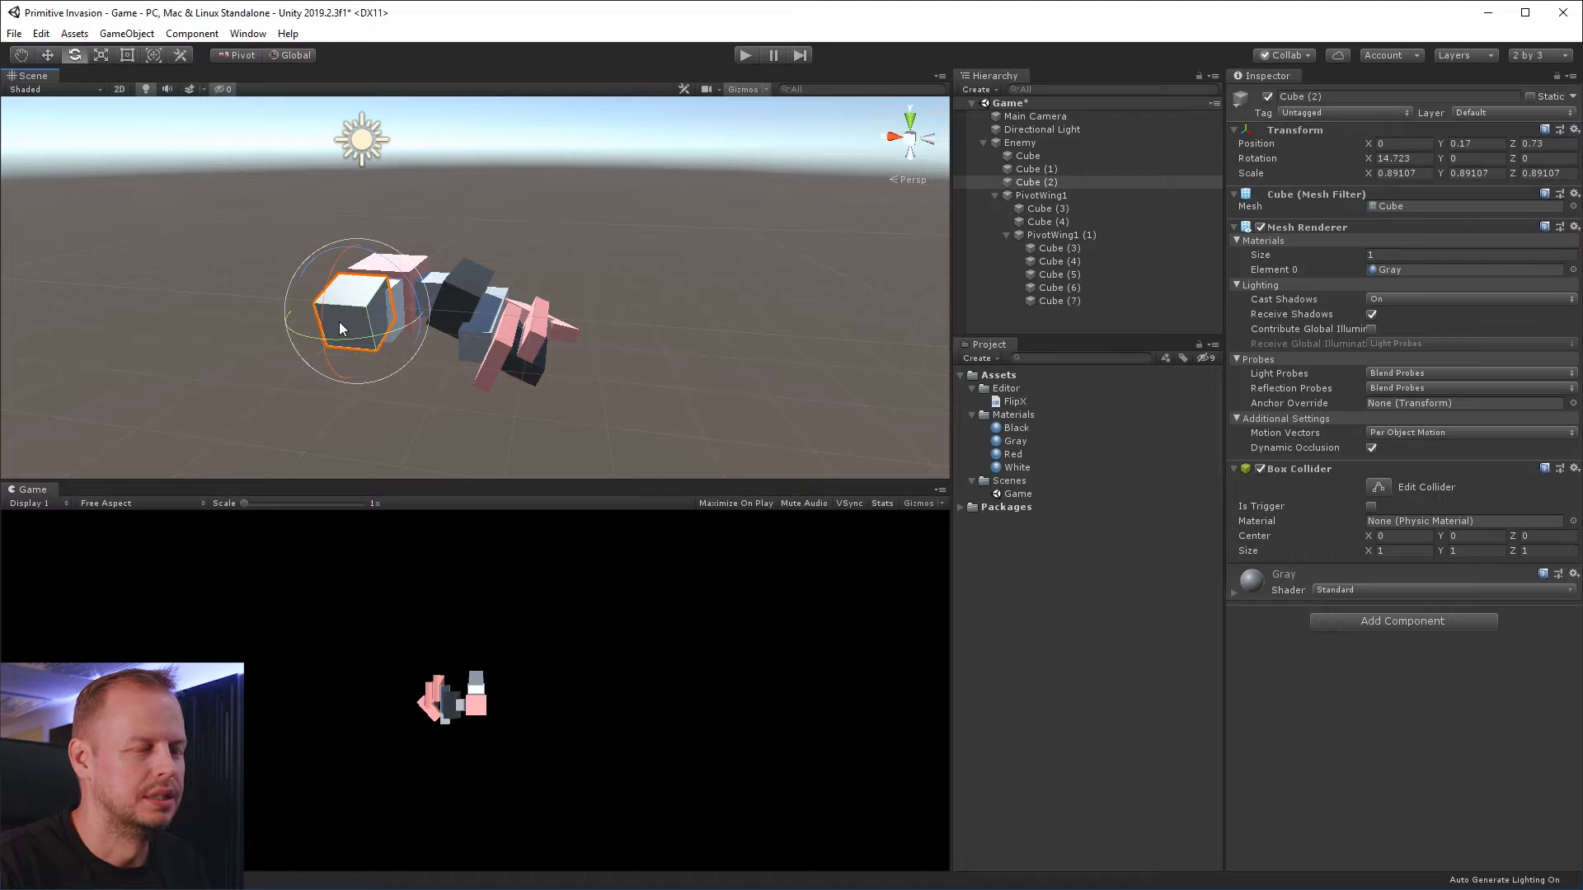
left_click(607, 206)
left_click(367, 306)
key("ctrl+d")
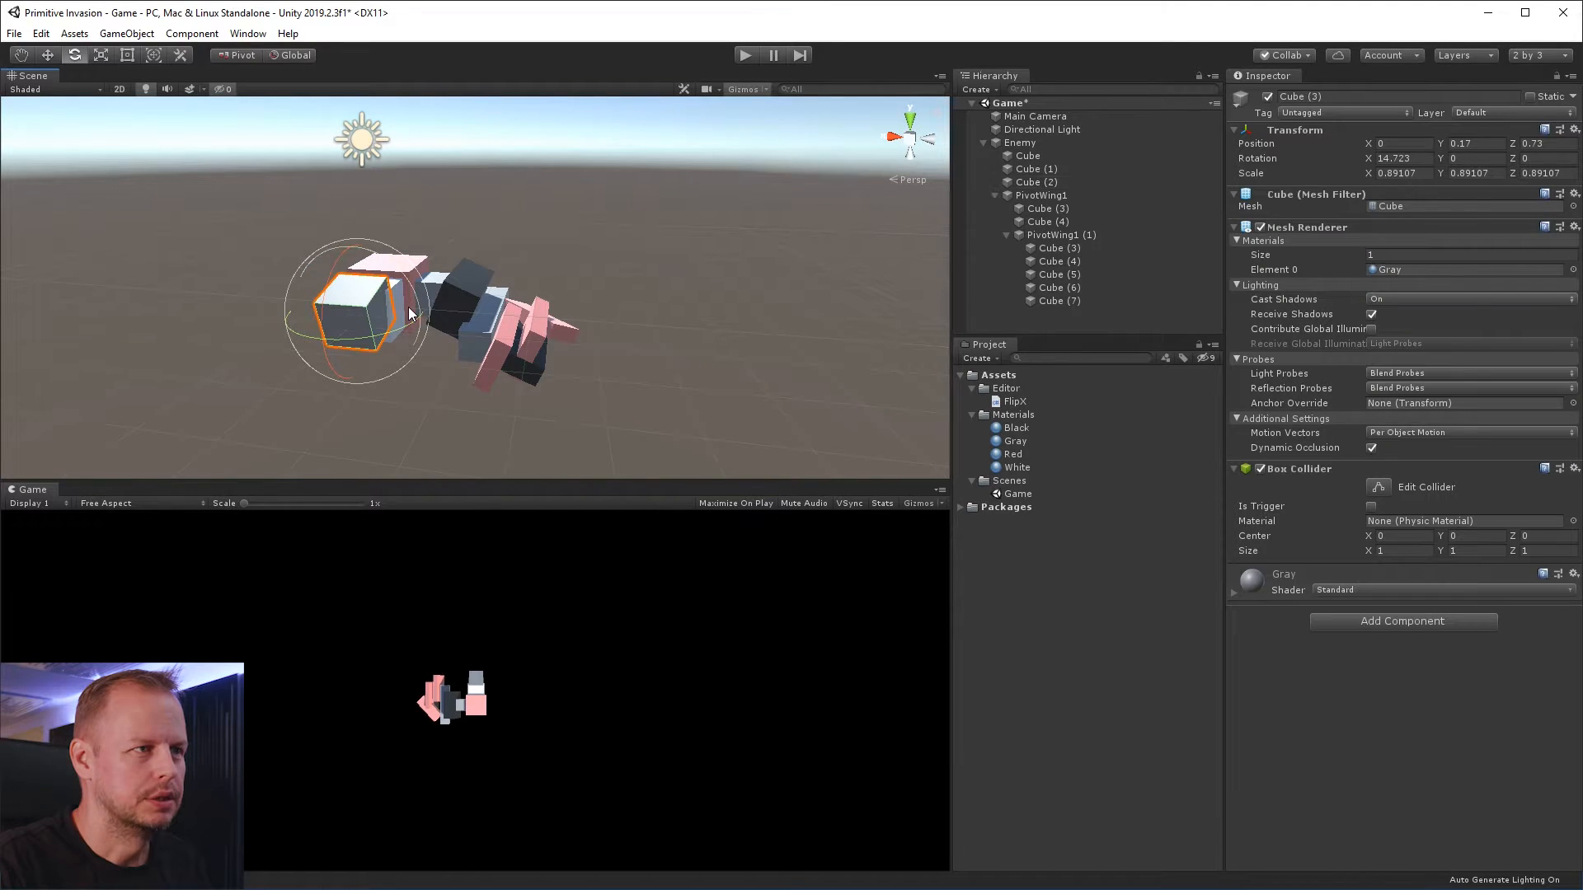
left_click_drag(1046, 313, 1058, 185)
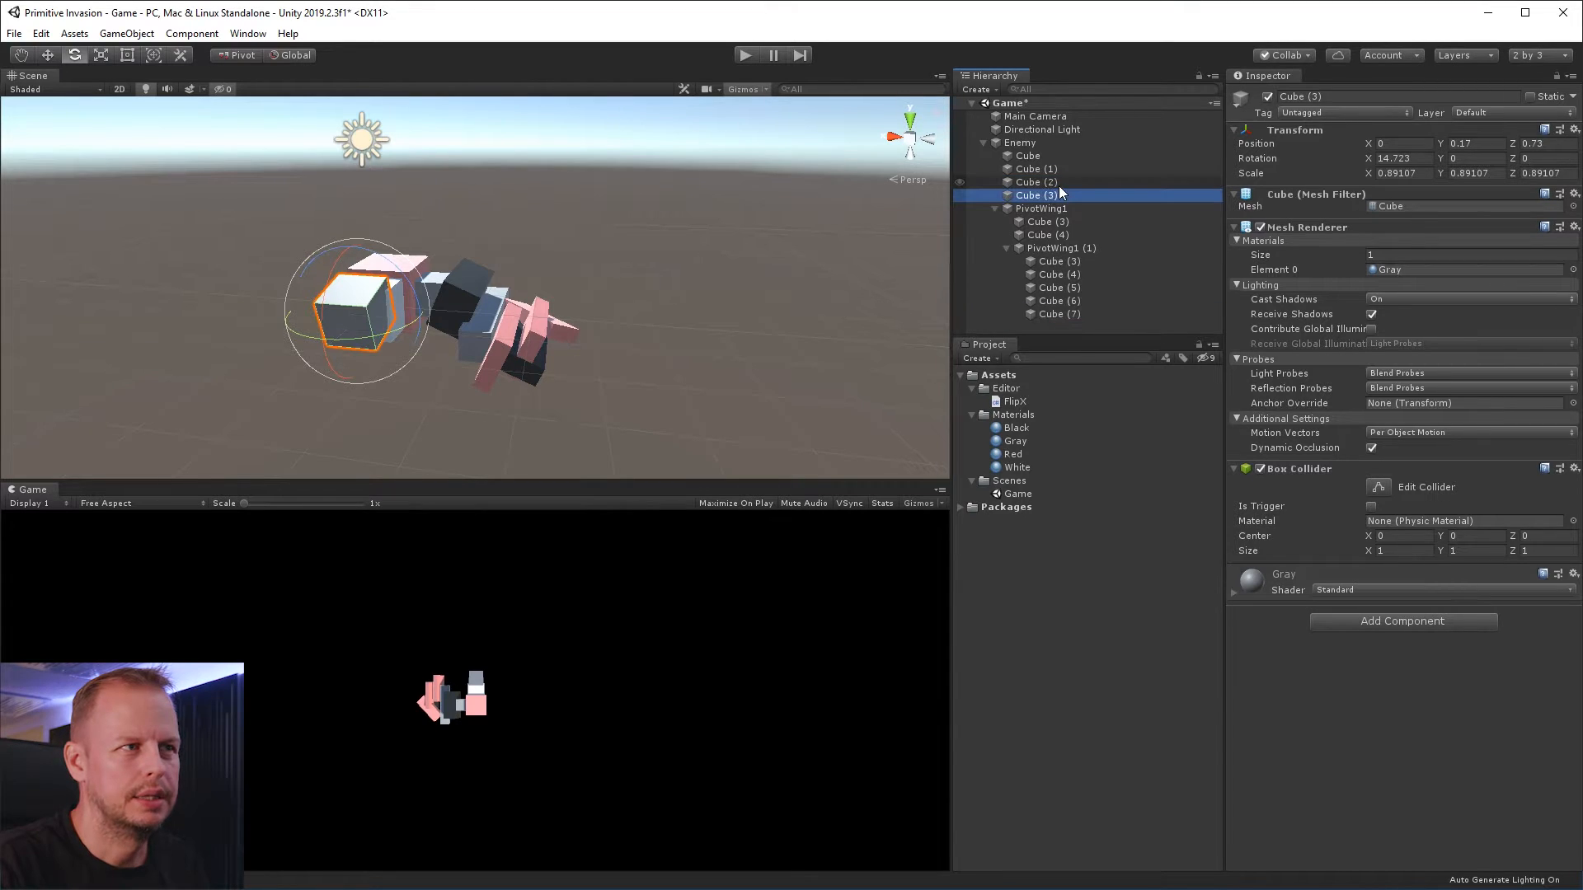
Move the duplicated front cube forward to about Z 1.23 and scale it uniformly to about 1.06
left_click_drag(648, 224, 428, 222, "alt")
key("w")
left_click(148, 287)
key("ctrl+z")
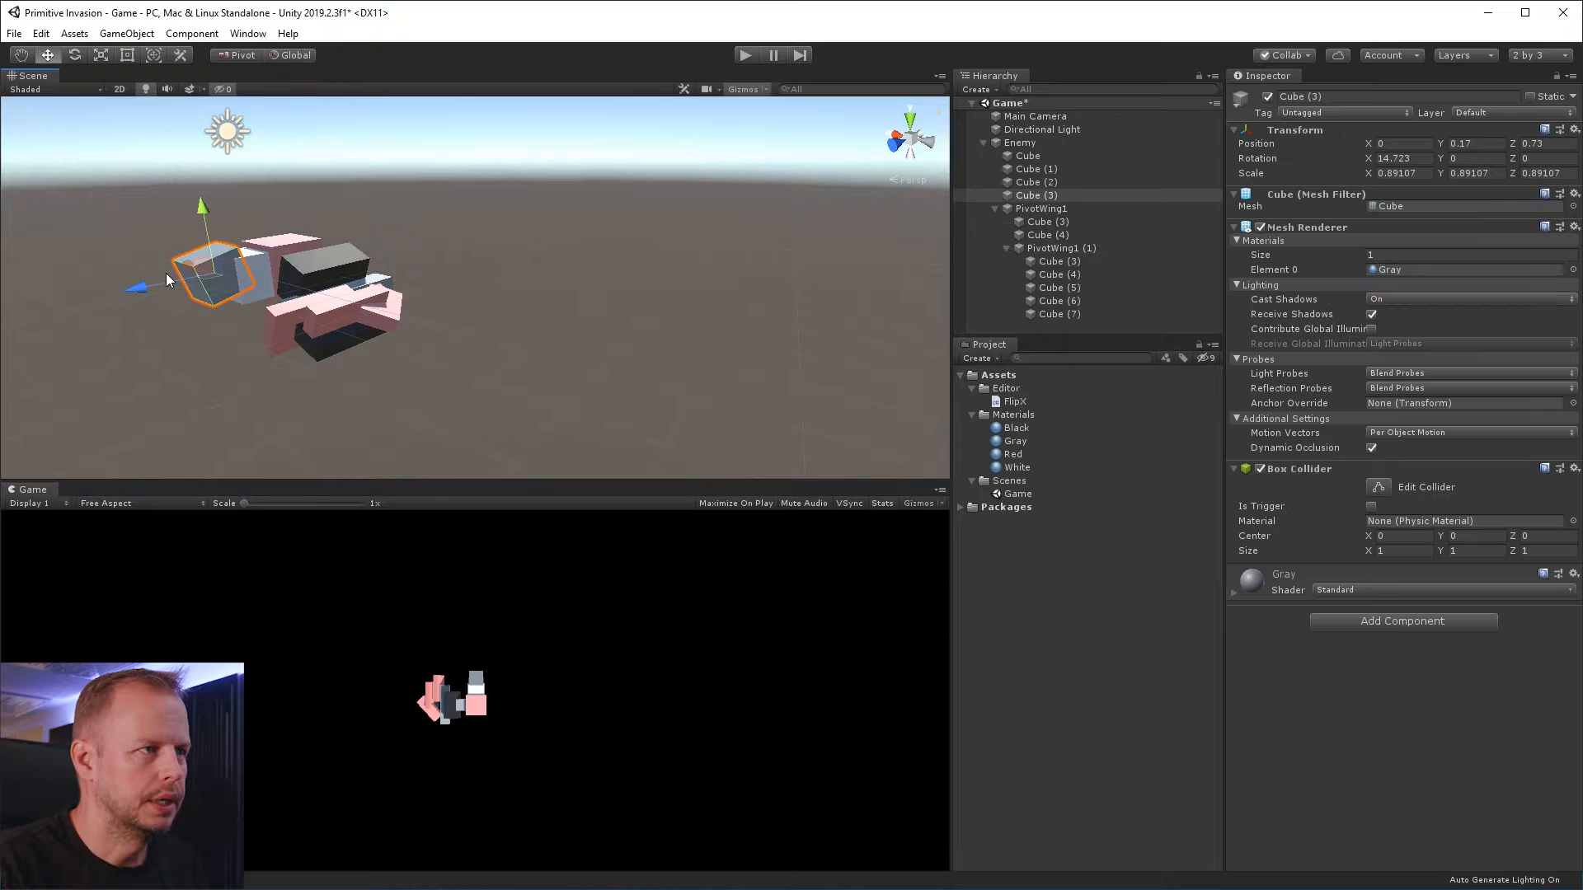
mouse_move(151, 285)
left_mouse_down()
mouse_move(124, 299)
mouse_move(218, 277)
mouse_move(135, 298)
left_mouse_up()
key("r")
key("w")
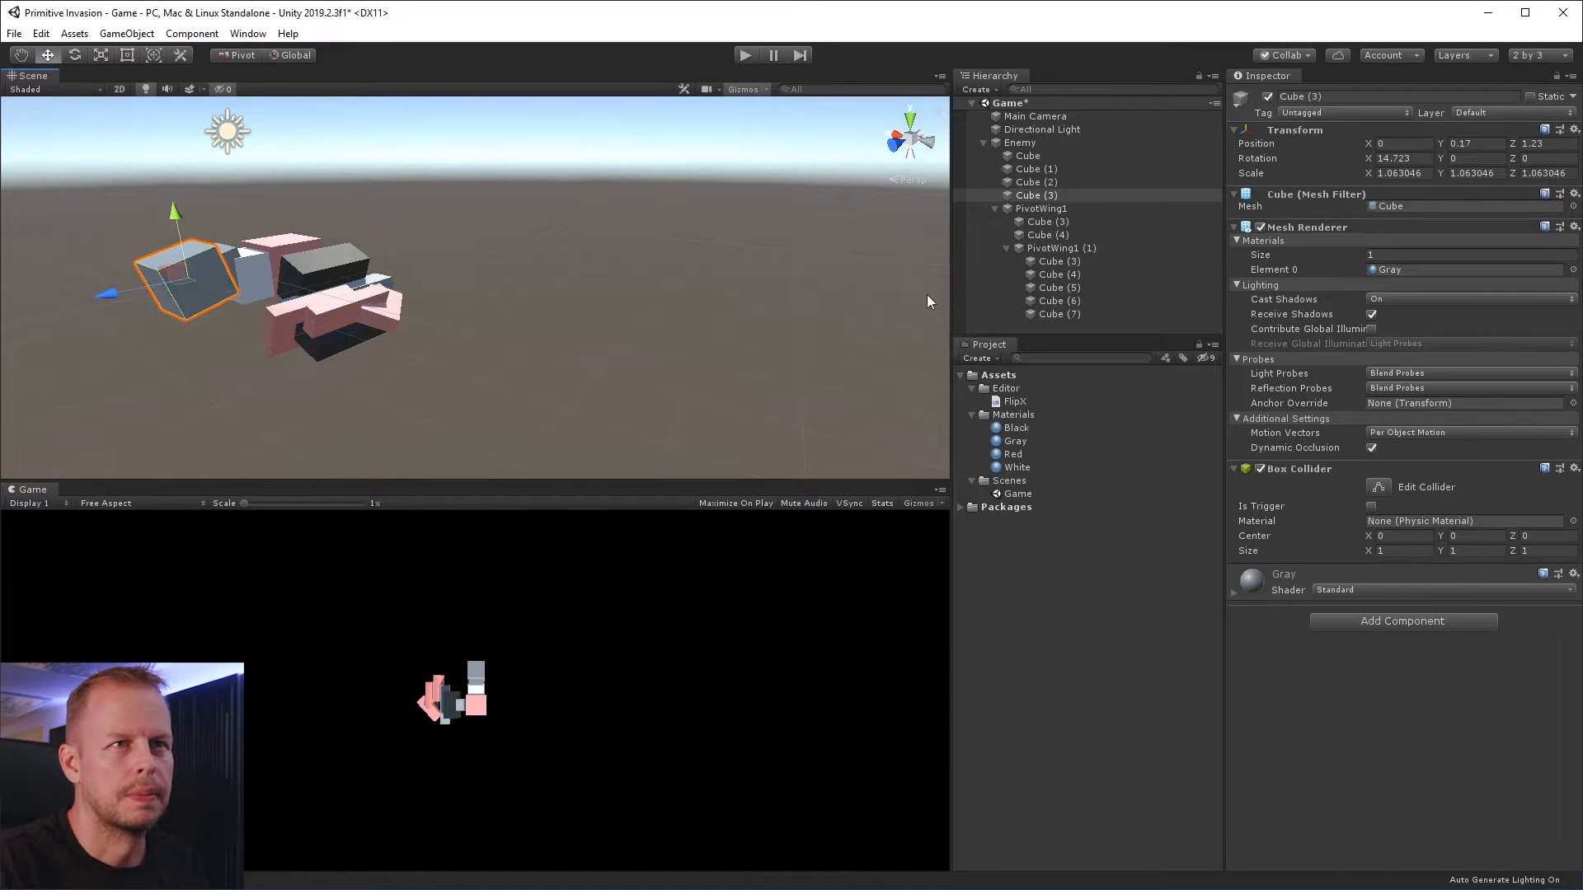
Create an empty child object named Head in Enemy, ordered just before PivotWing1
left_click(1038, 140)
right_click(1039, 141)
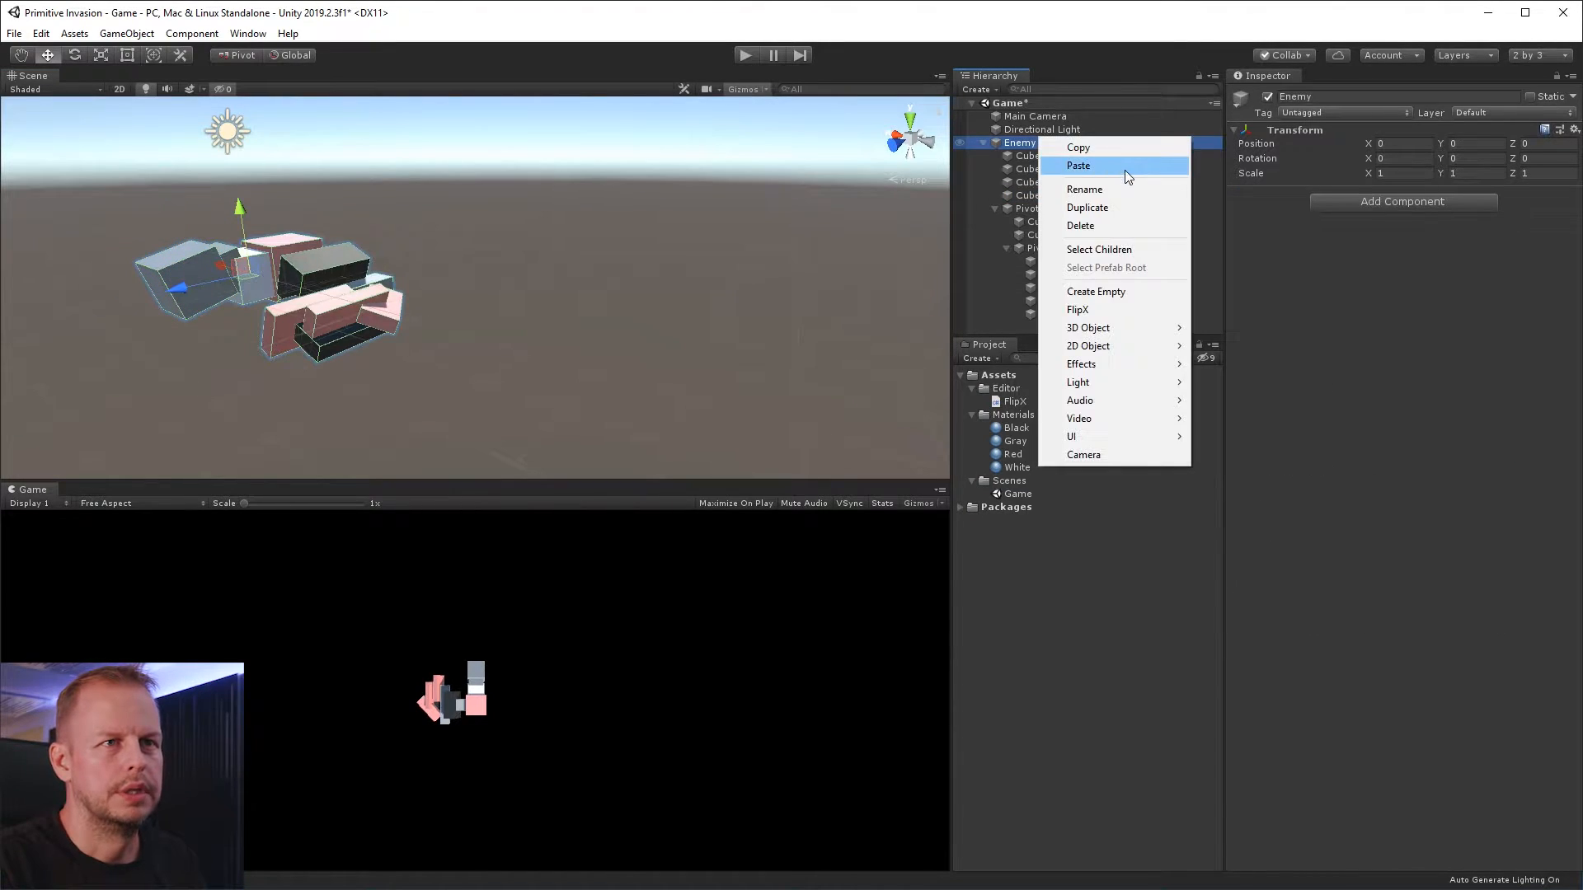
left_click(1144, 295)
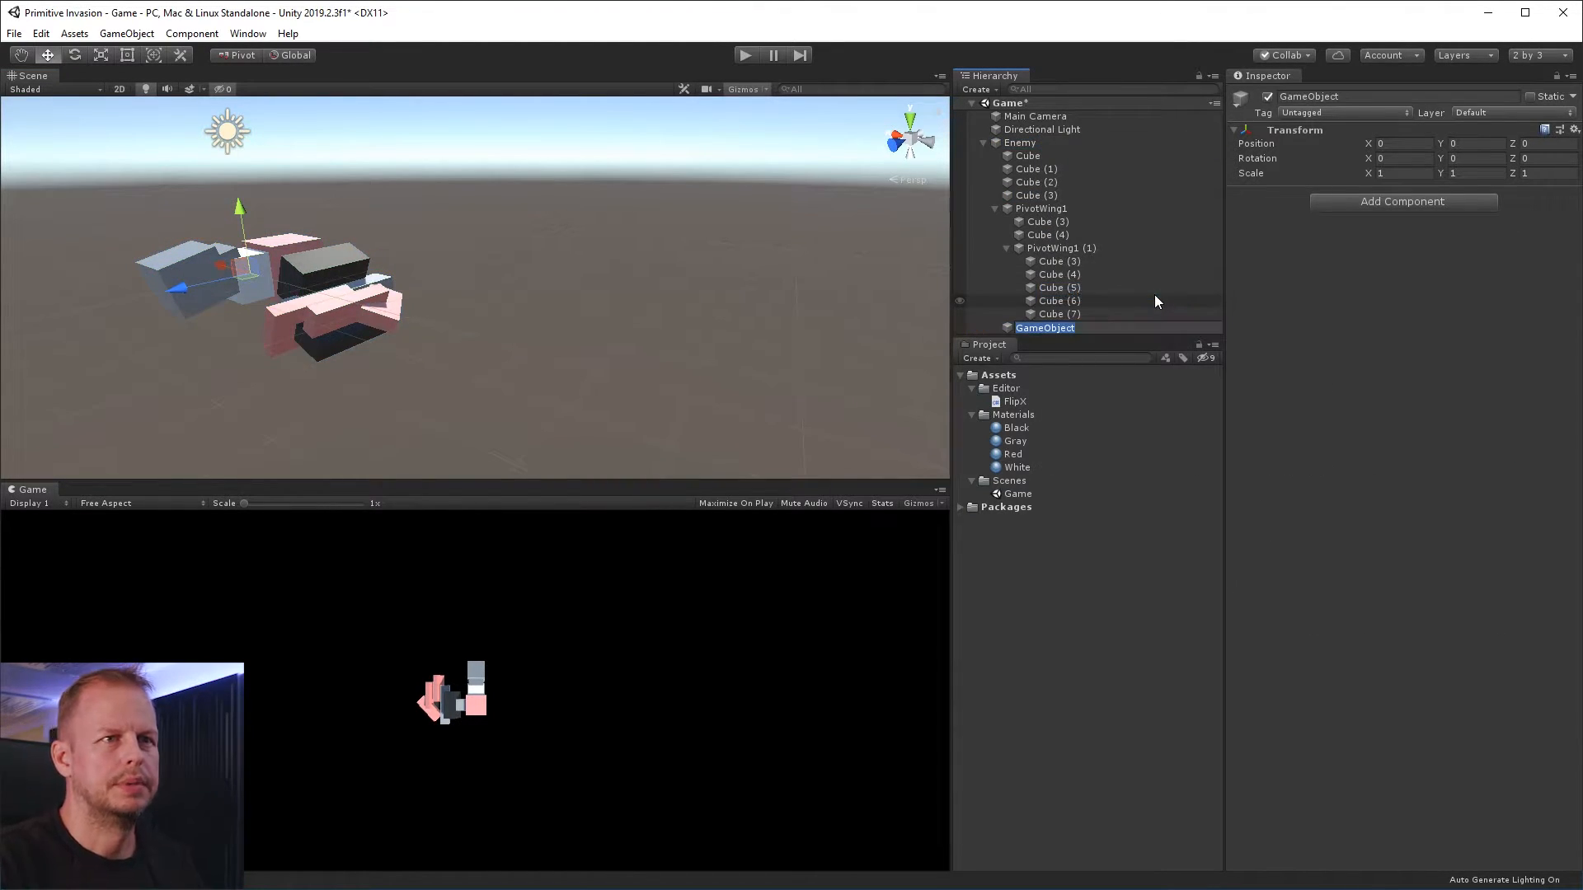
left_click_drag(1045, 327, 1057, 202)
left_click(1062, 206)
type("Head")
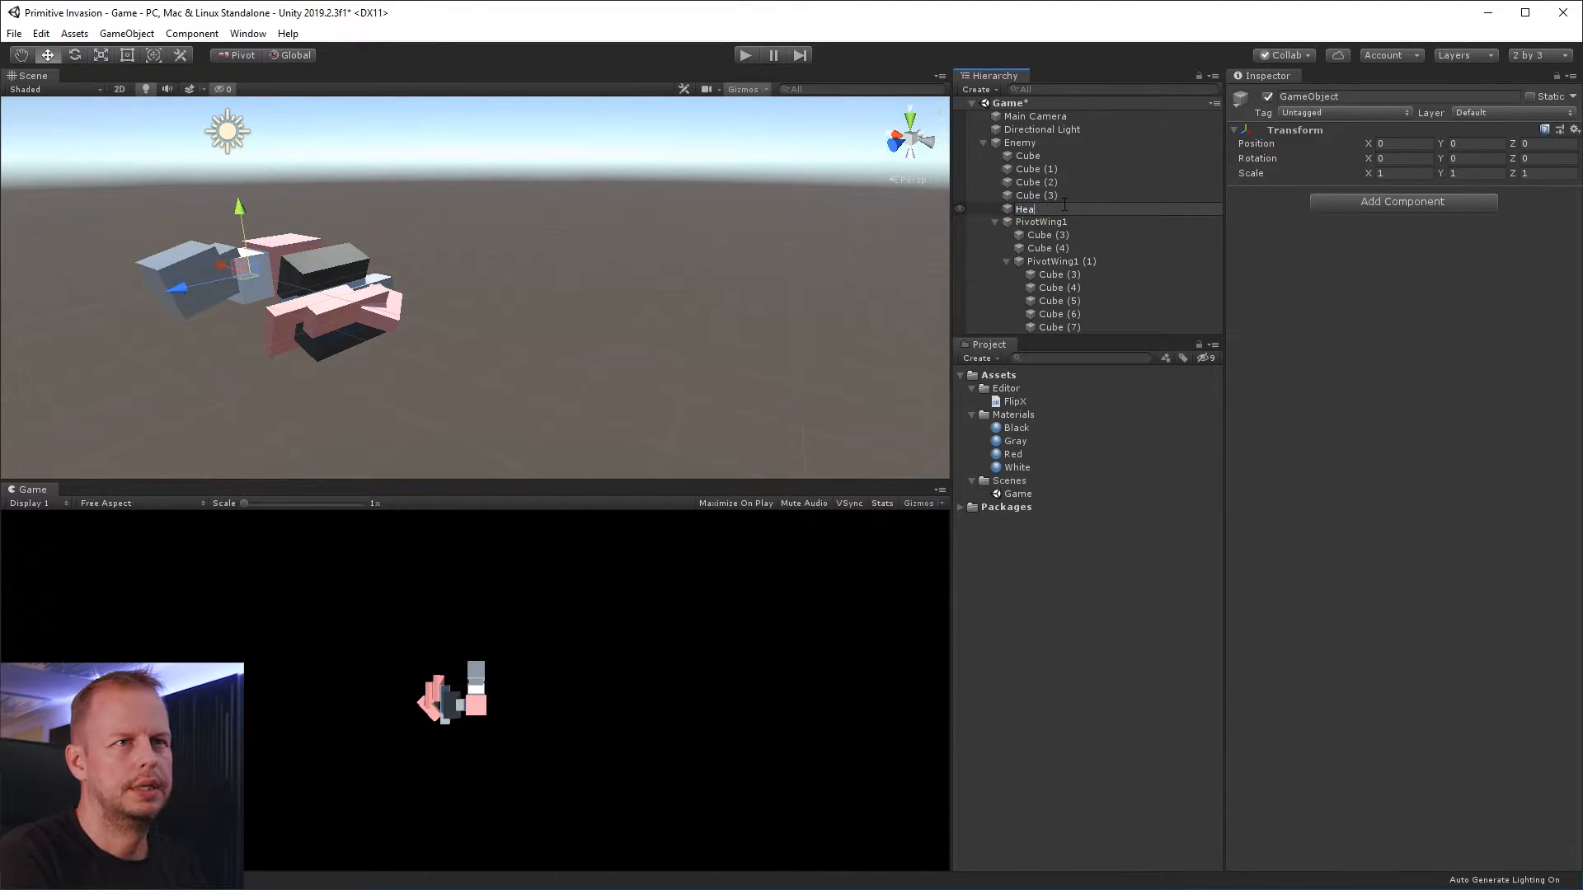
key("Return")
Move Head to about Z 0.12 and parent Cube (2) and the duplicated front cube under it
left_click_drag(190, 291, 183, 293)
left_click(1051, 186)
left_click(1052, 198, "shift")
left_click_drag(1052, 199, 1062, 206)
left_click(1040, 184)
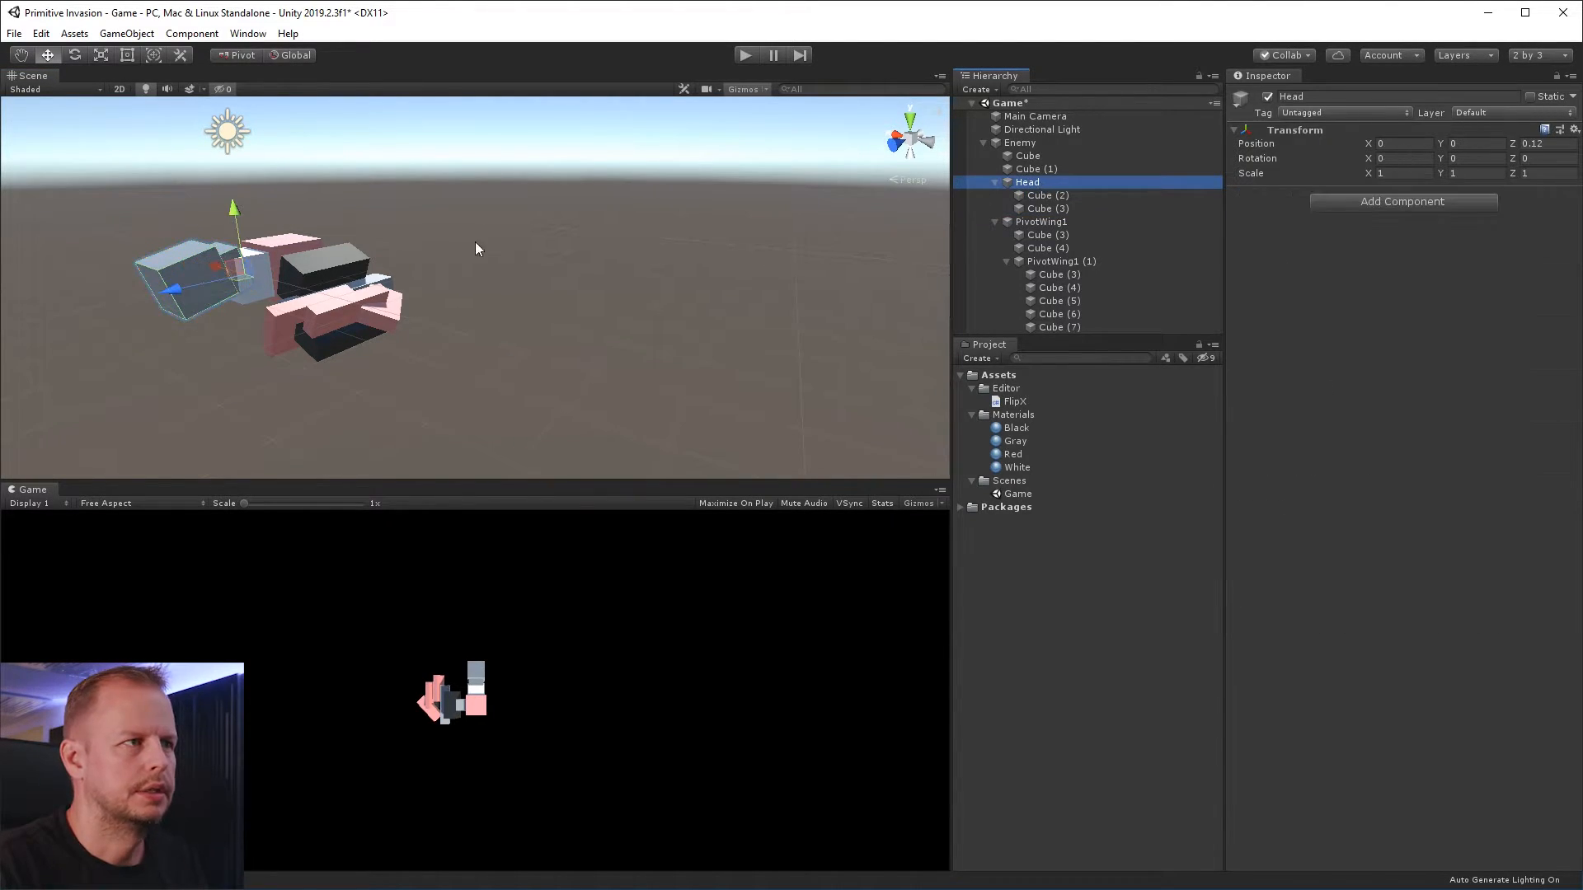
Try rotating the Head group about its pivot and undo the rotation
left_click_drag(620, 234, 559, 236, "alt")
key("r")
key("e")
left_click_drag(155, 223, 152, 279)
key("ctrl+z")
Duplicate the Head's larger front cube and apply the Black material to the copy
left_click_drag(359, 218, 530, 294, "alt")
scroll(628, 341, "up", 5)
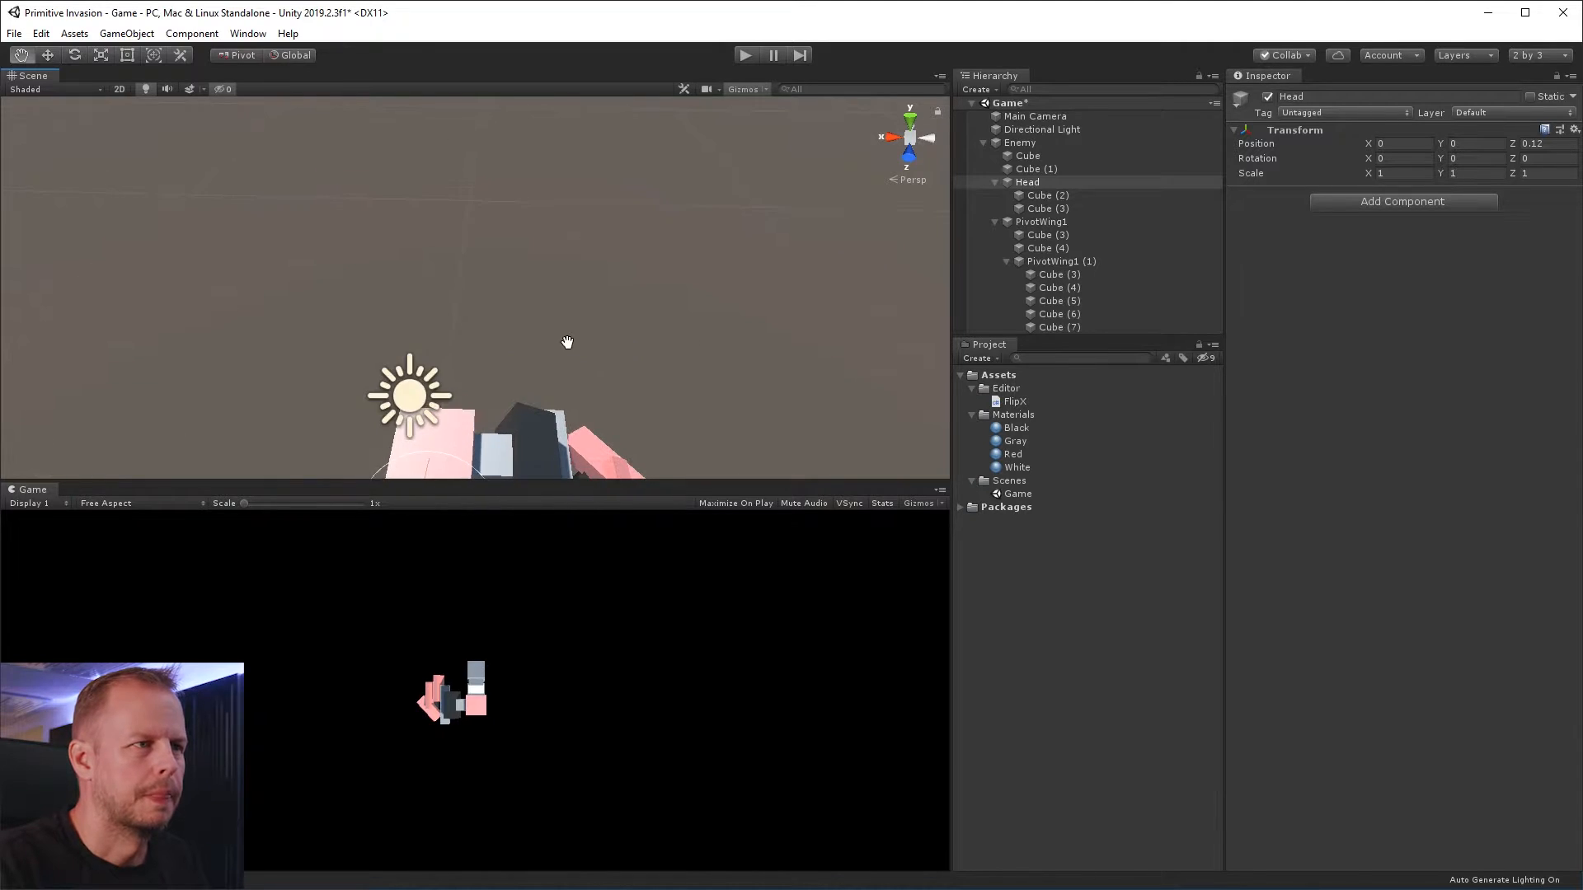
middle_click_drag(565, 343, 572, 264)
left_click(450, 354)
left_click(1042, 209)
key("ctrl+d")
key("w")
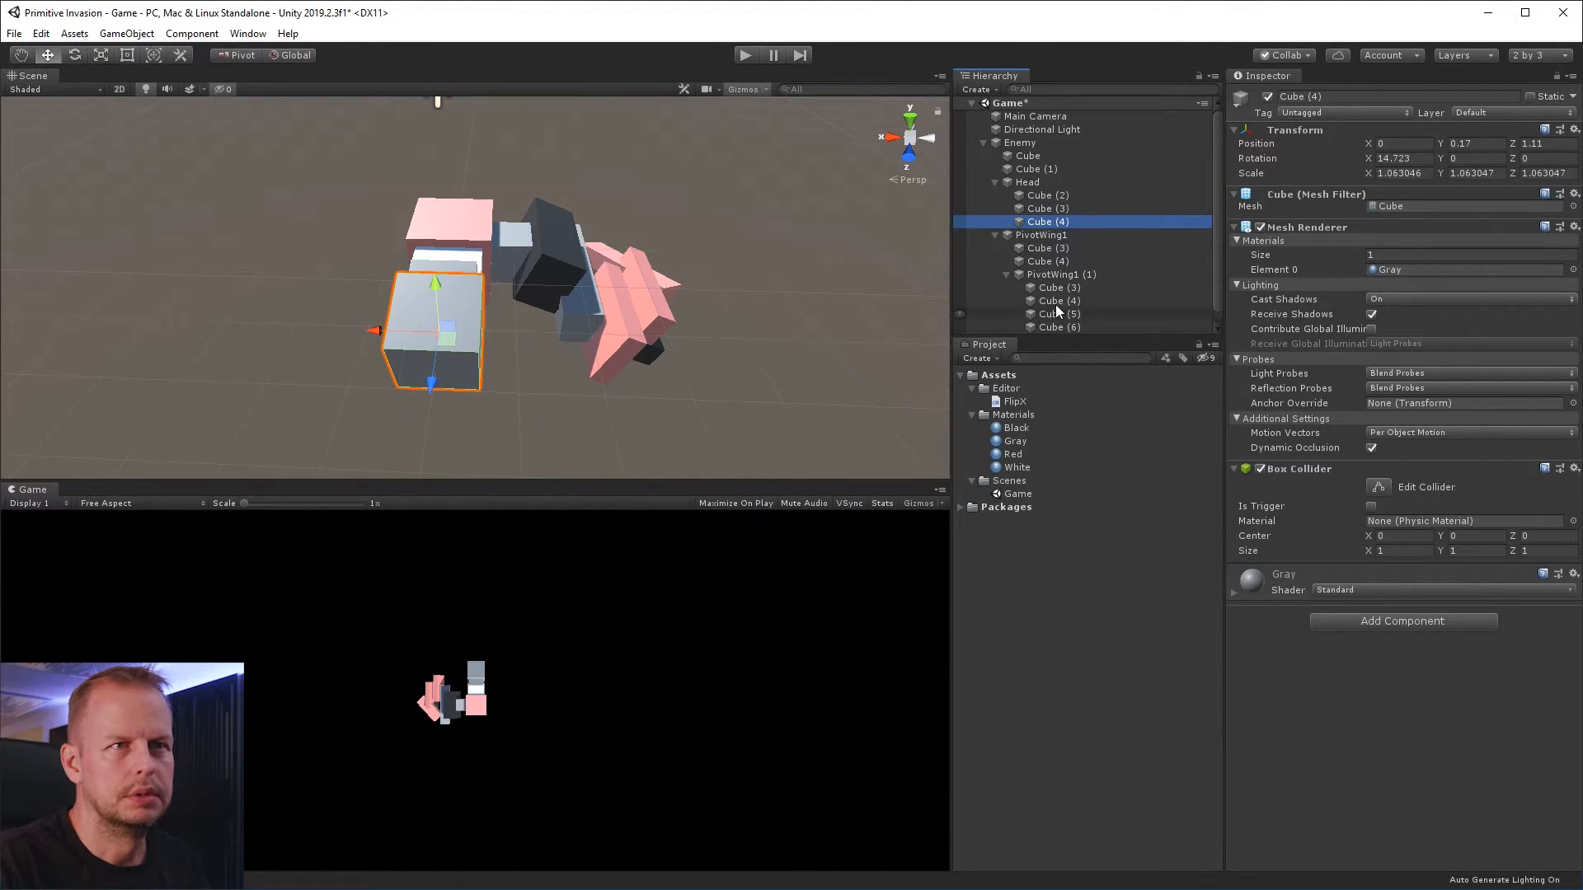
left_click_drag(1022, 427, 1352, 700)
Scale the black cube uniformly to about 0.49 and place it on the head's upper side at about X -0.51, Y 0.58, Z 1.11
mouse_move(435, 284)
left_mouse_down()
mouse_move(417, 324)
mouse_move(395, 326)
mouse_move(424, 333)
mouse_move(465, 273)
left_mouse_up()
key("r")
key("w")
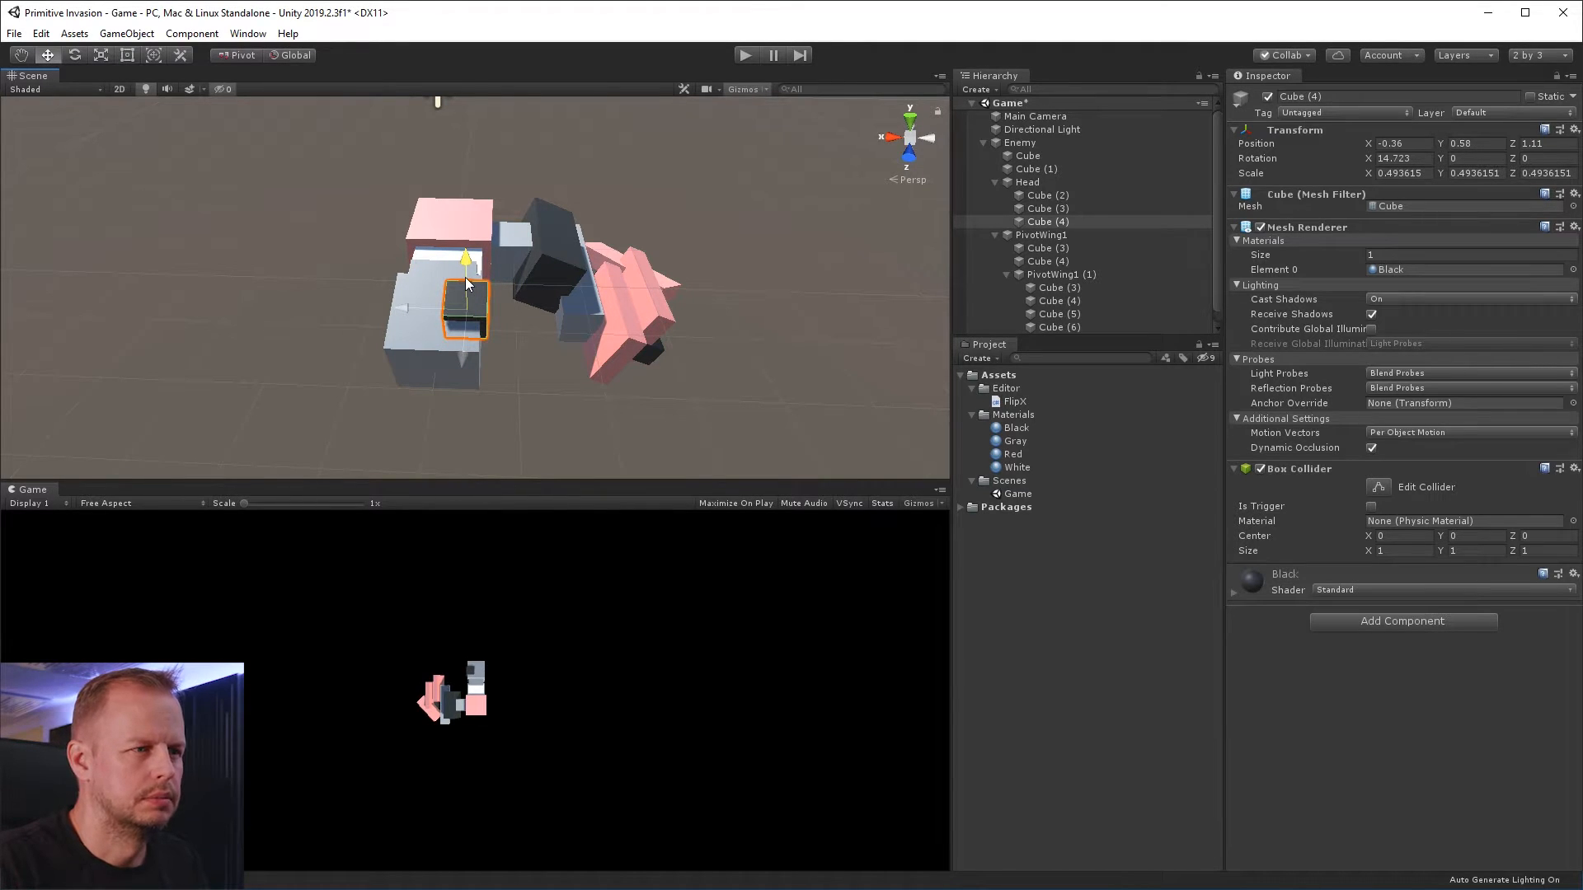
left_click_drag(412, 310, 426, 246)
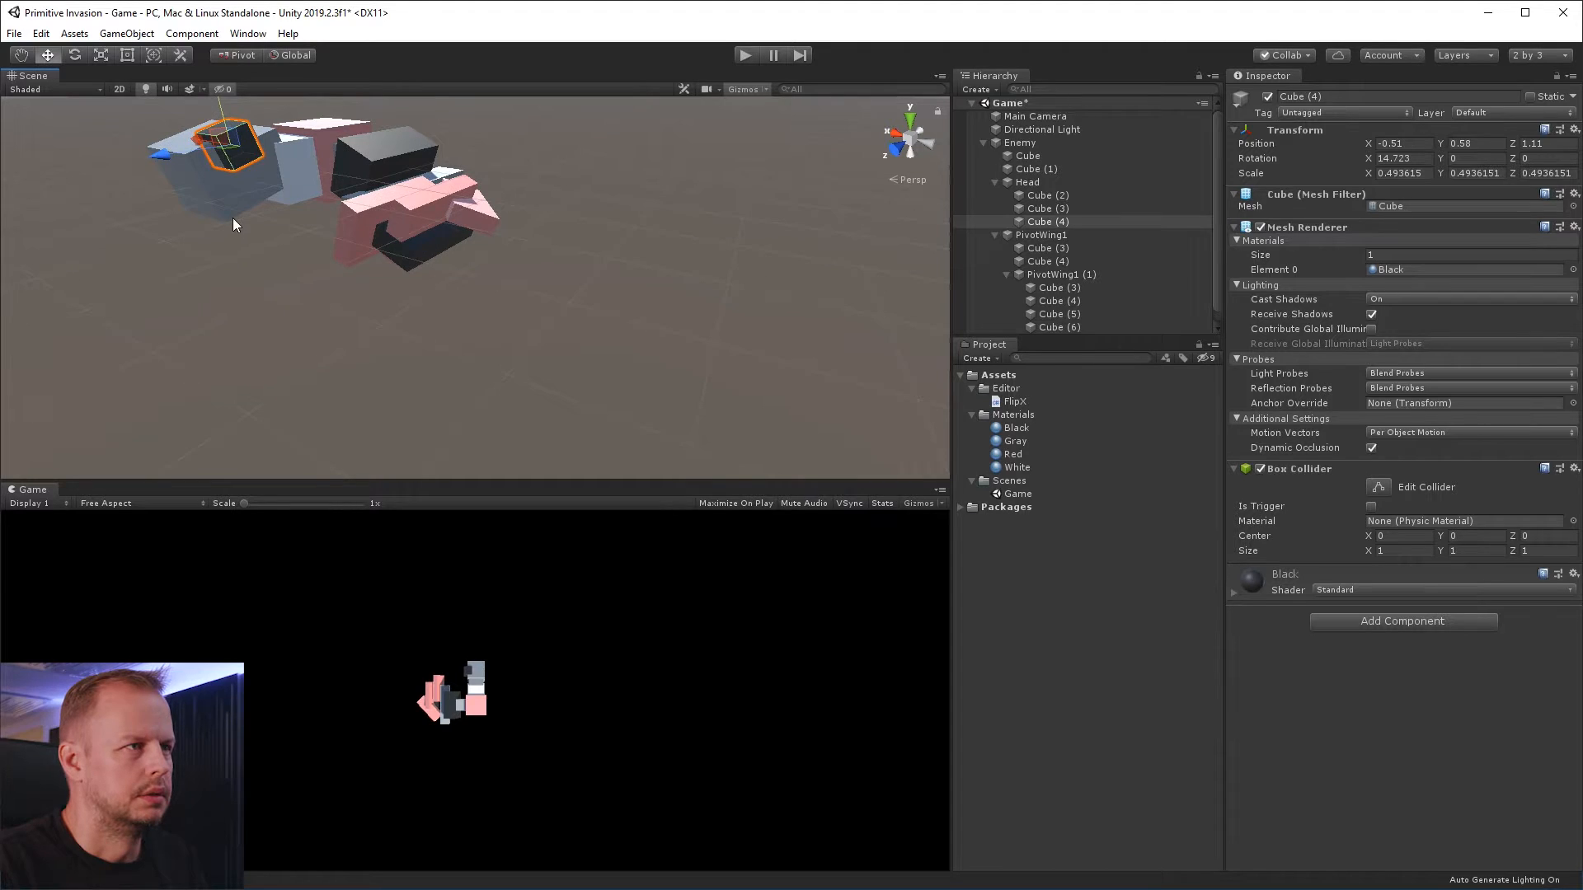
Duplicate the black cube on the head and set the copy's X position to 0.51
left_click(232, 217)
key("f")
left_click(497, 251)
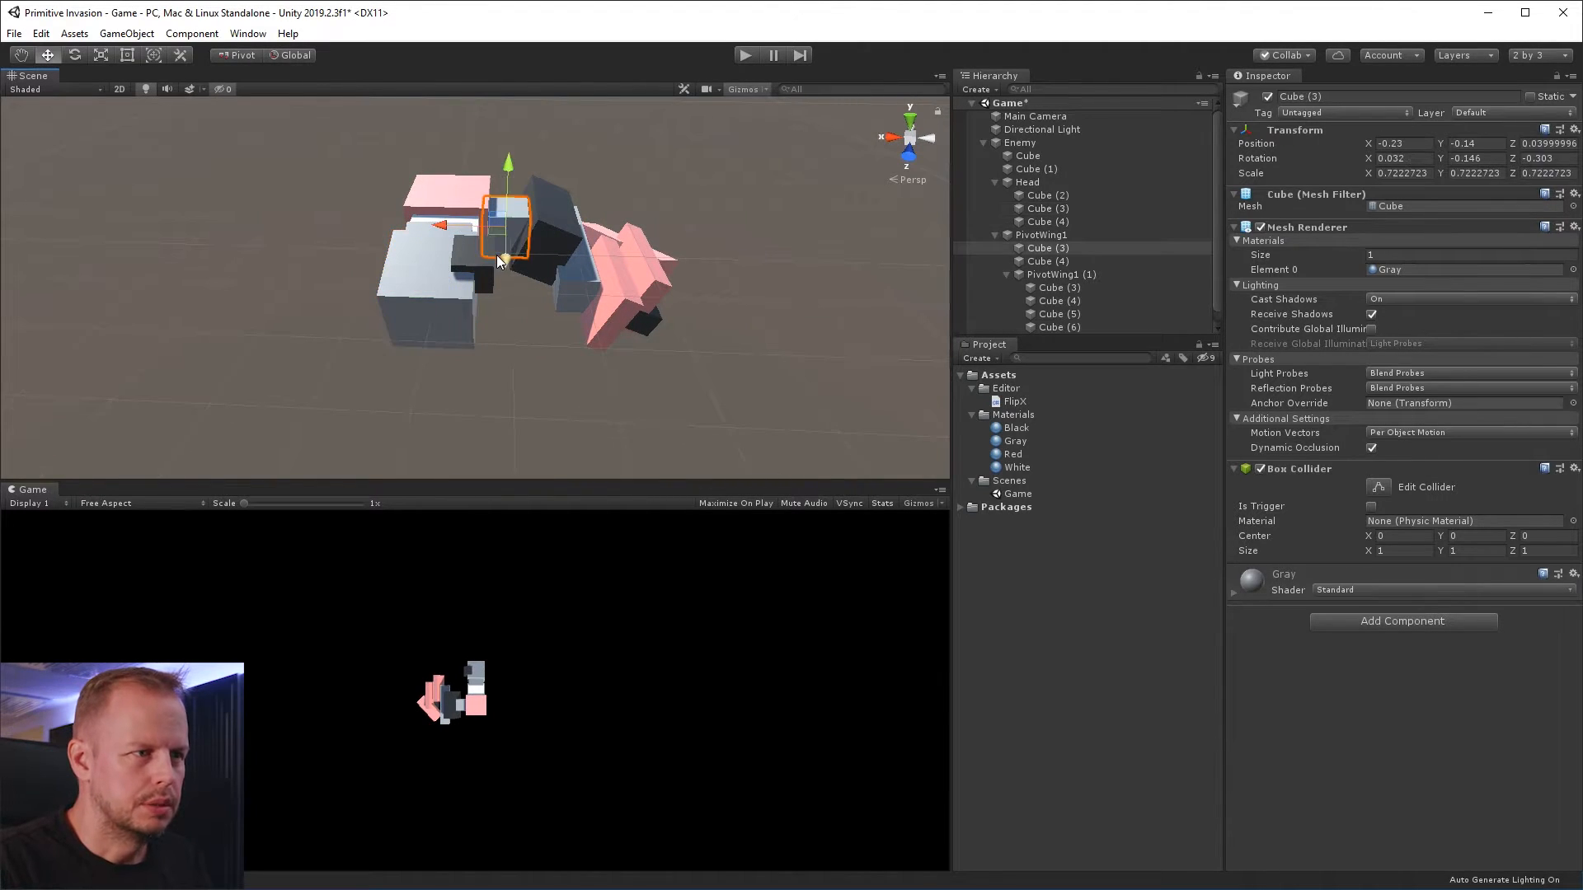
left_click(452, 264)
left_click(495, 253)
left_click(488, 275)
key("ctrl+d")
left_click(1401, 144)
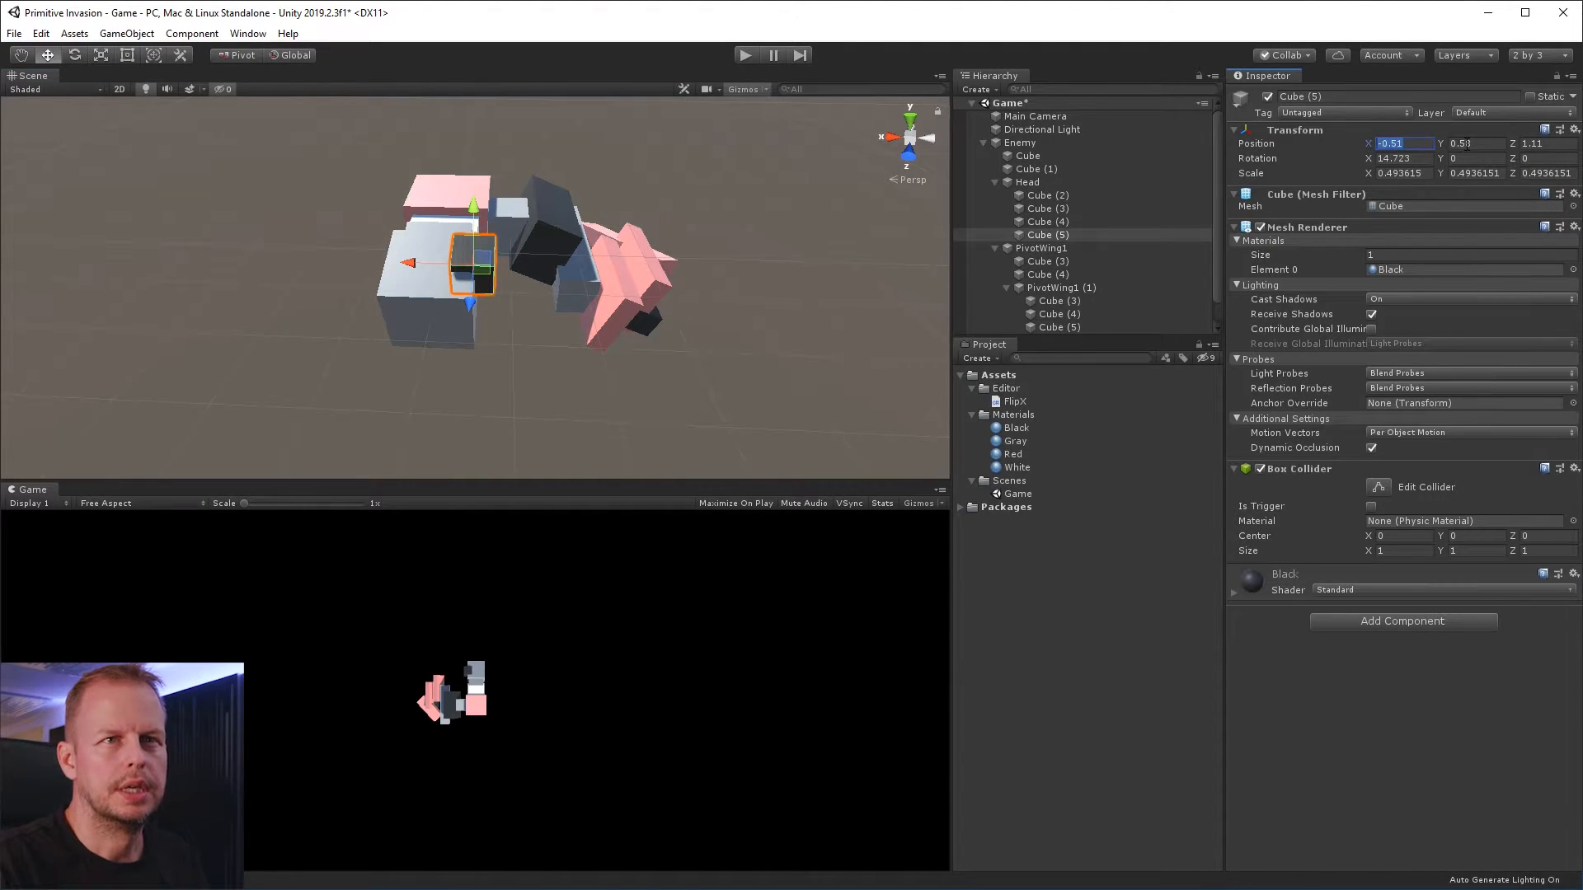
type("0.51")
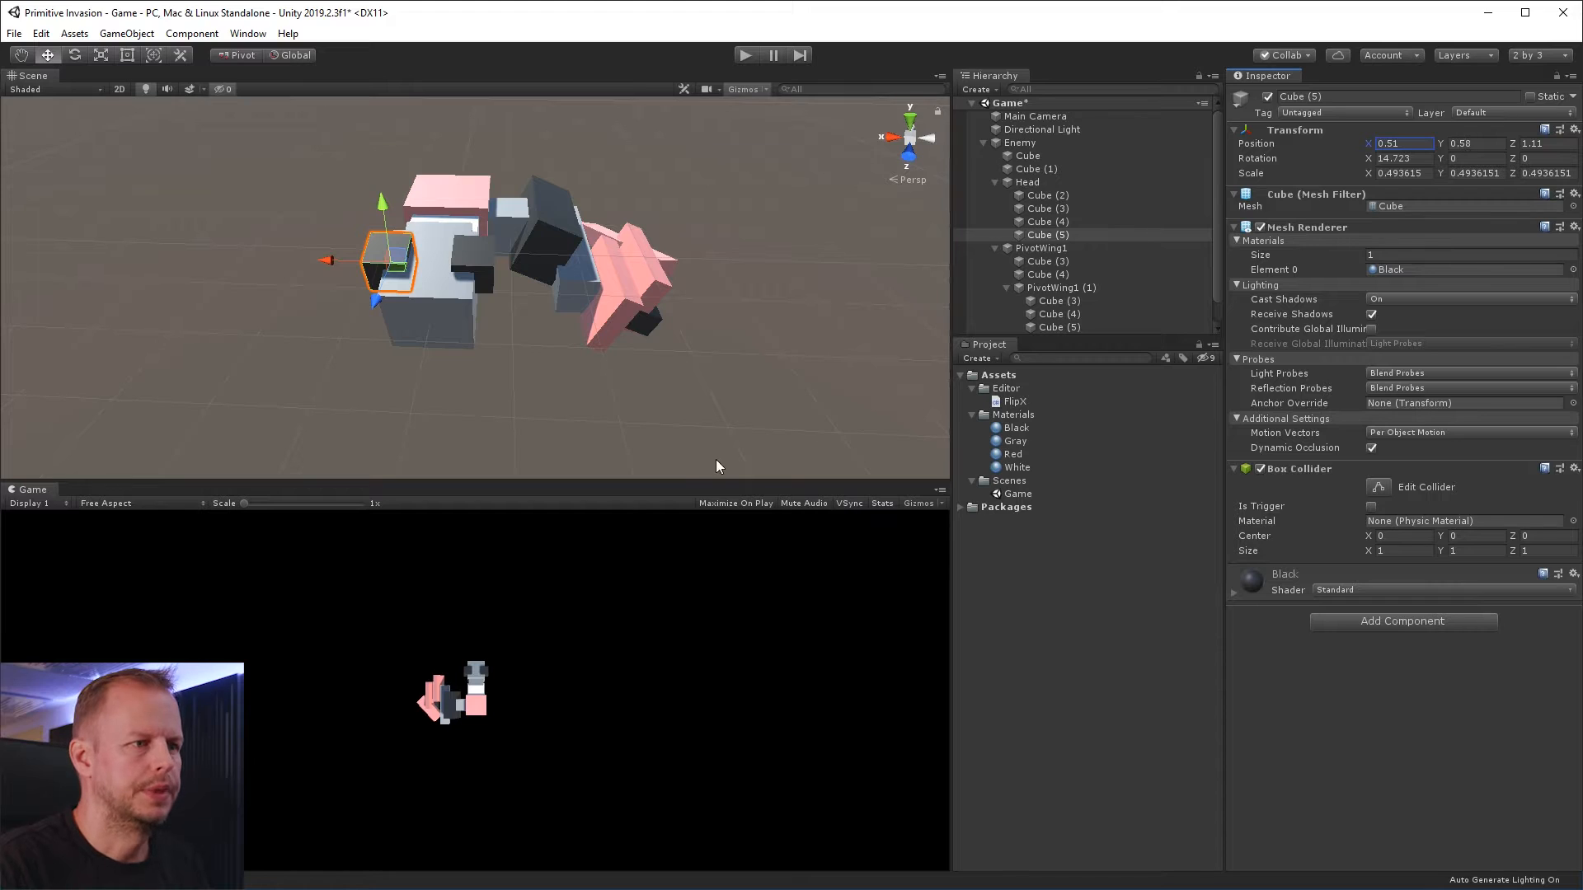
left_click(691, 314)
left_click_drag(693, 276, 643, 307, "alt")
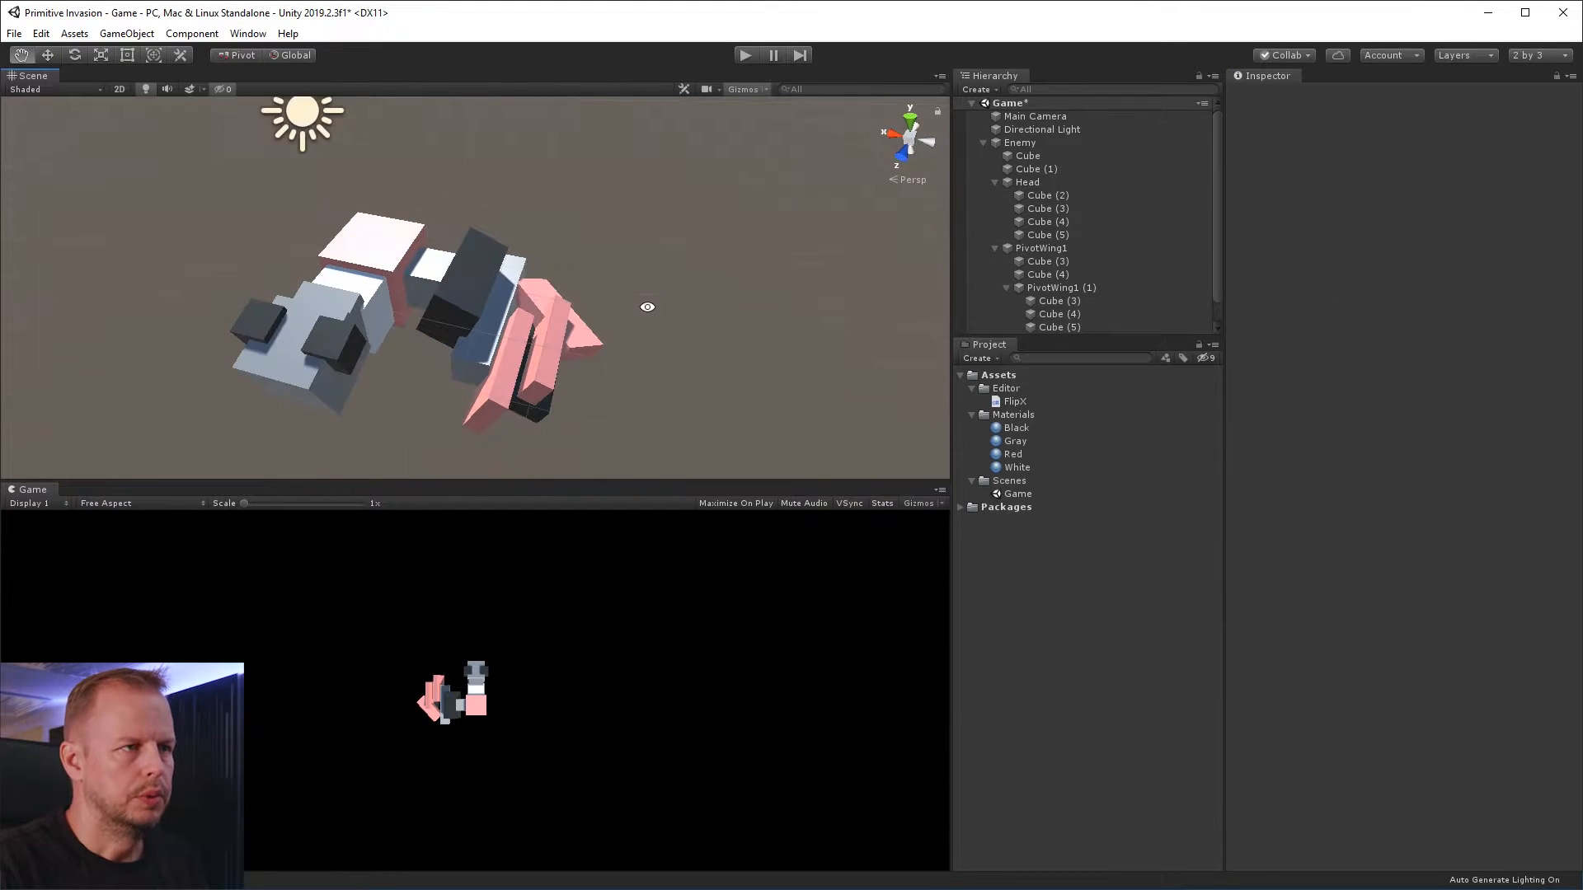
Open the FlipX script in Visual Studio and place the cursor inside the FlipXWizard method body
left_click(457, 265)
left_click(675, 355)
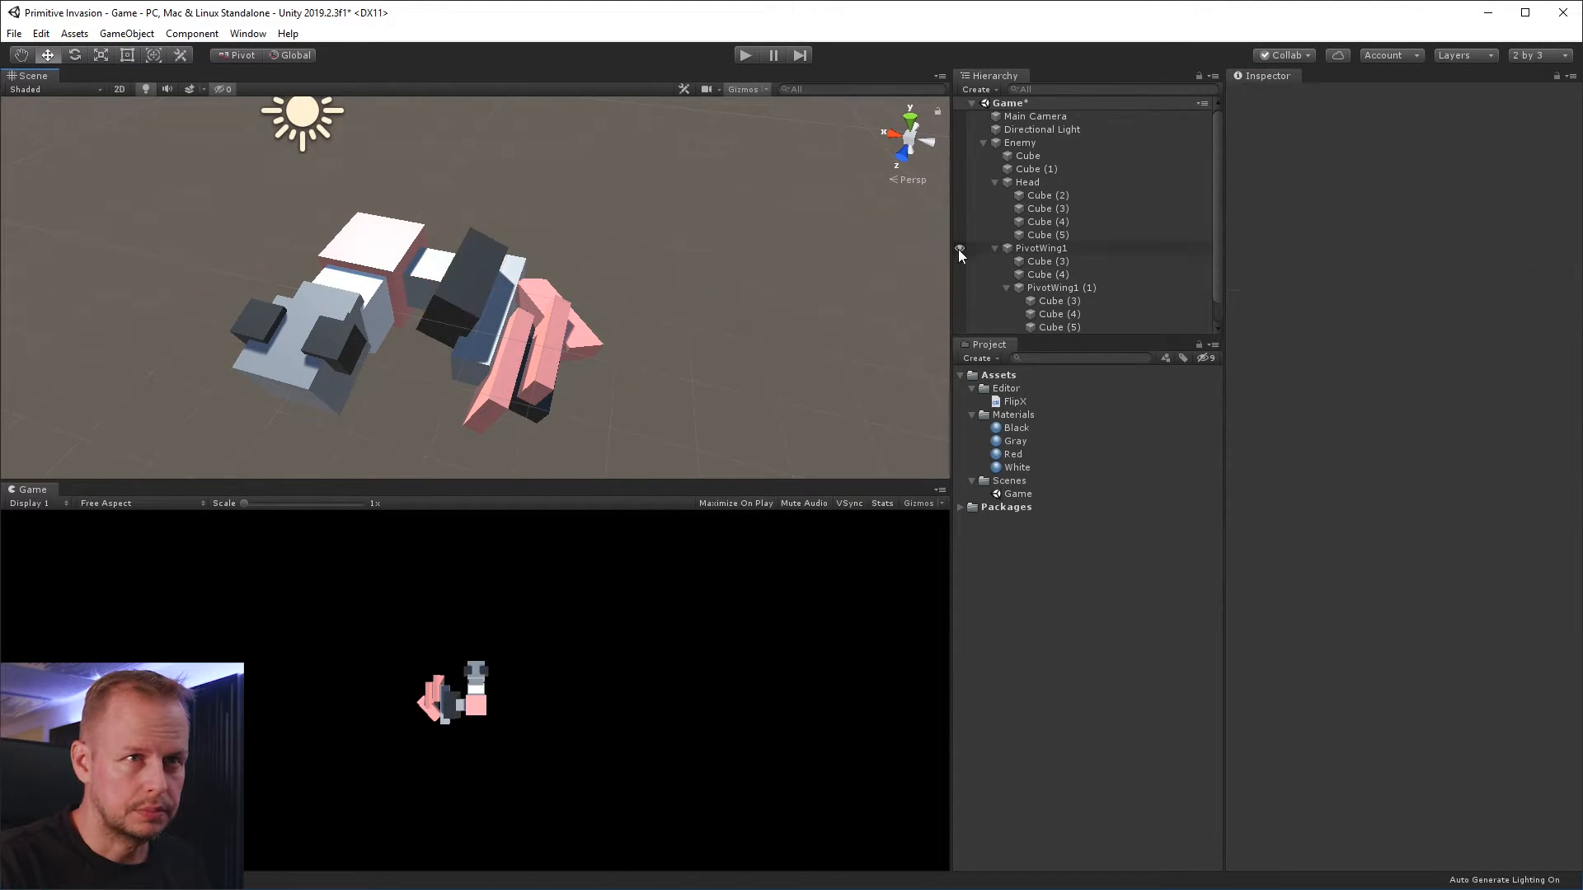
double_click(1021, 401)
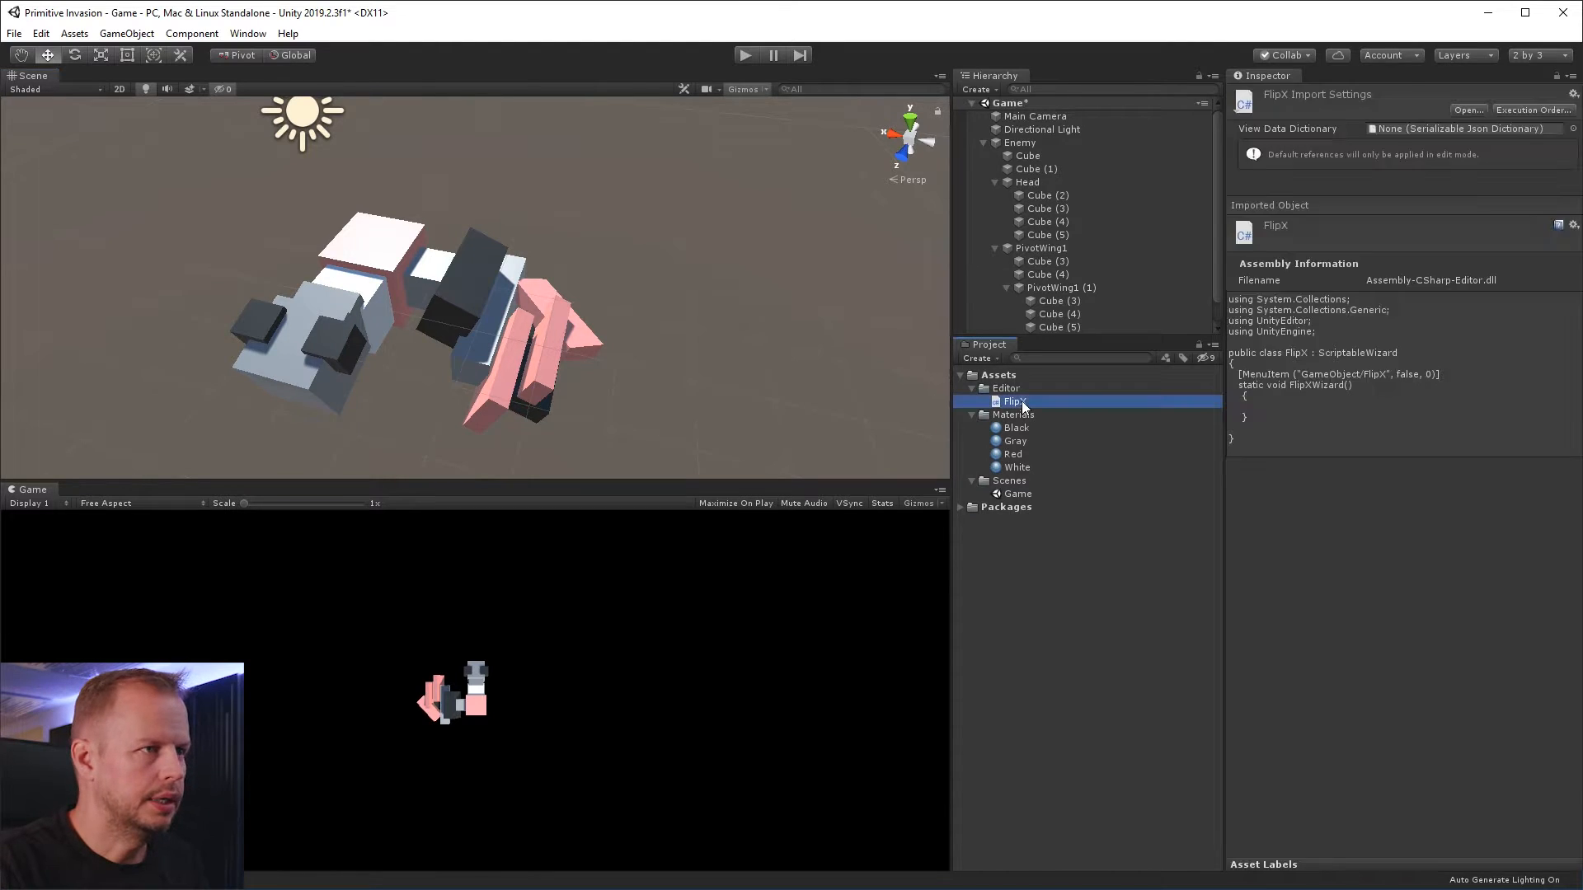
left_click(279, 260)
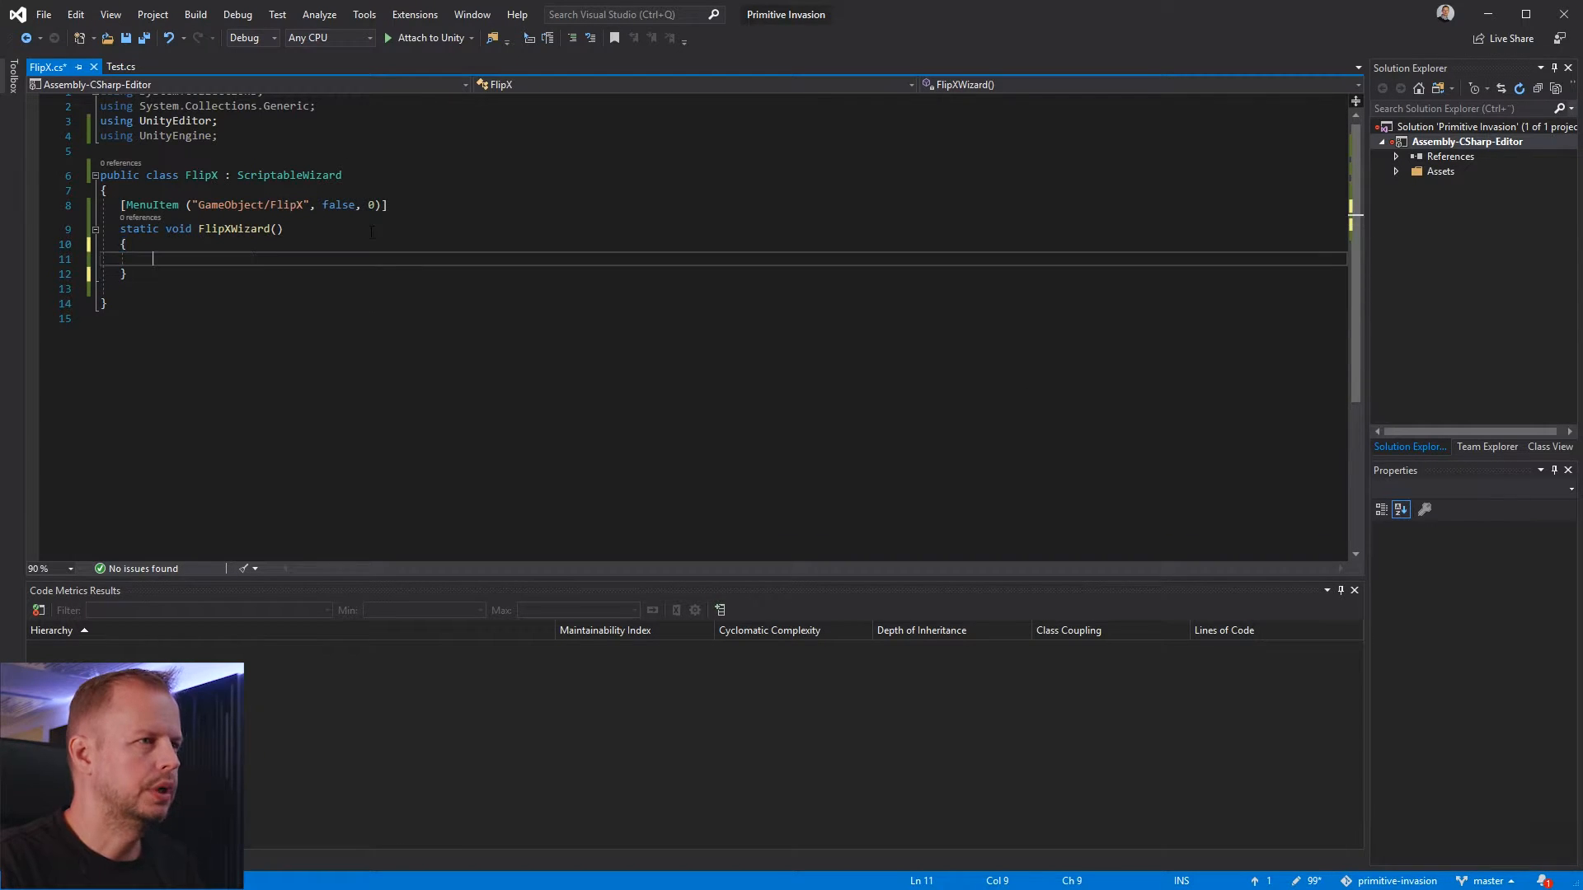
Switch back to Unity, select PivotWing1 and run the FlipX command on it
key("alt+Tab")
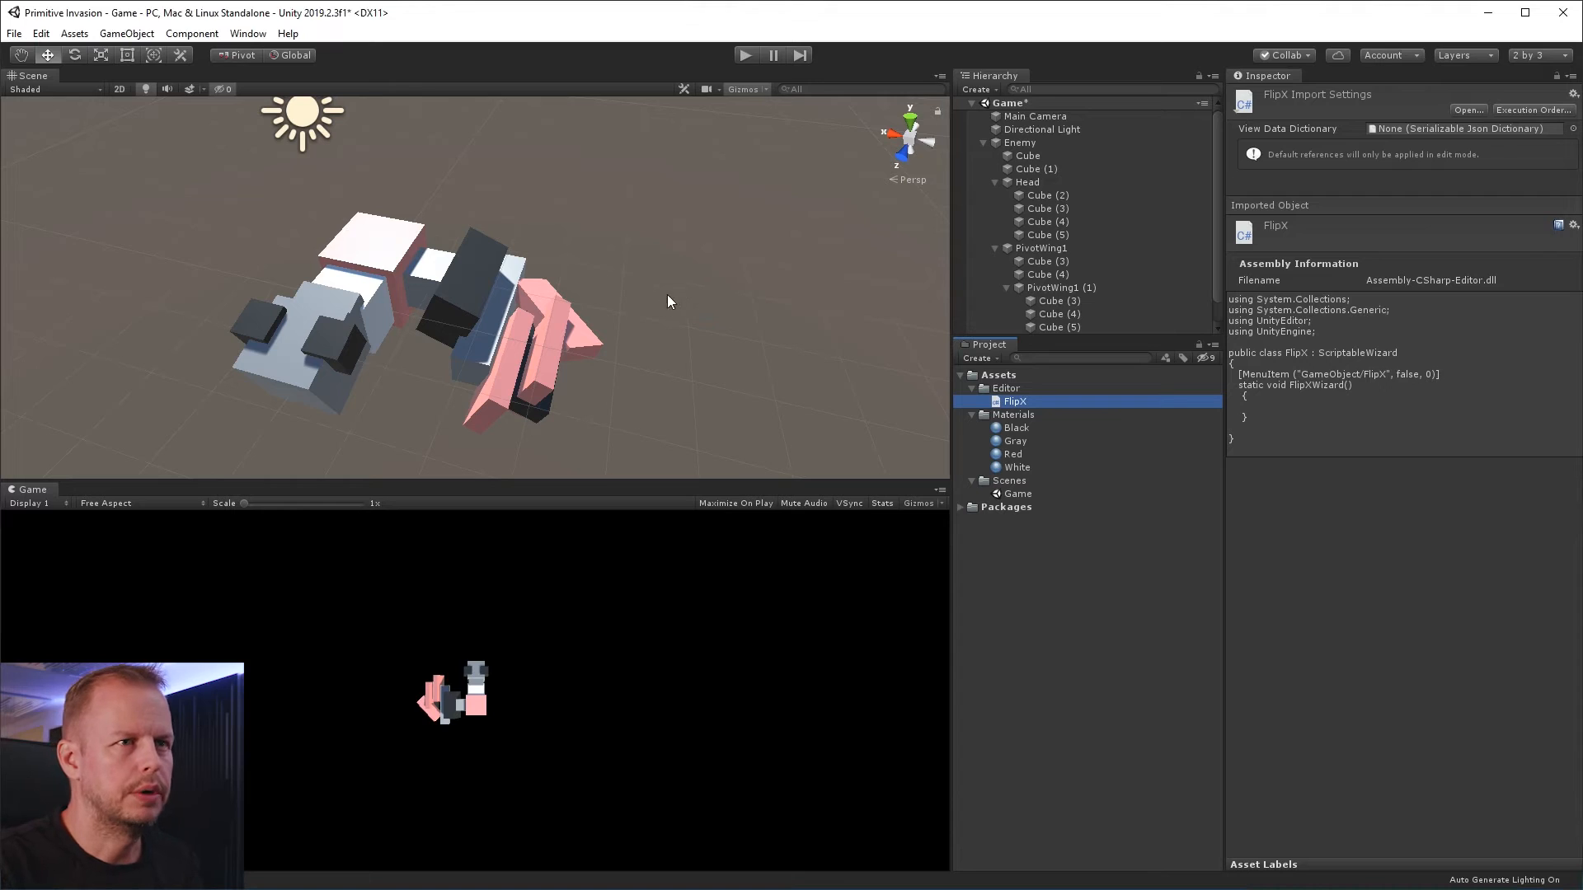
left_click(1009, 289)
left_click(1034, 246)
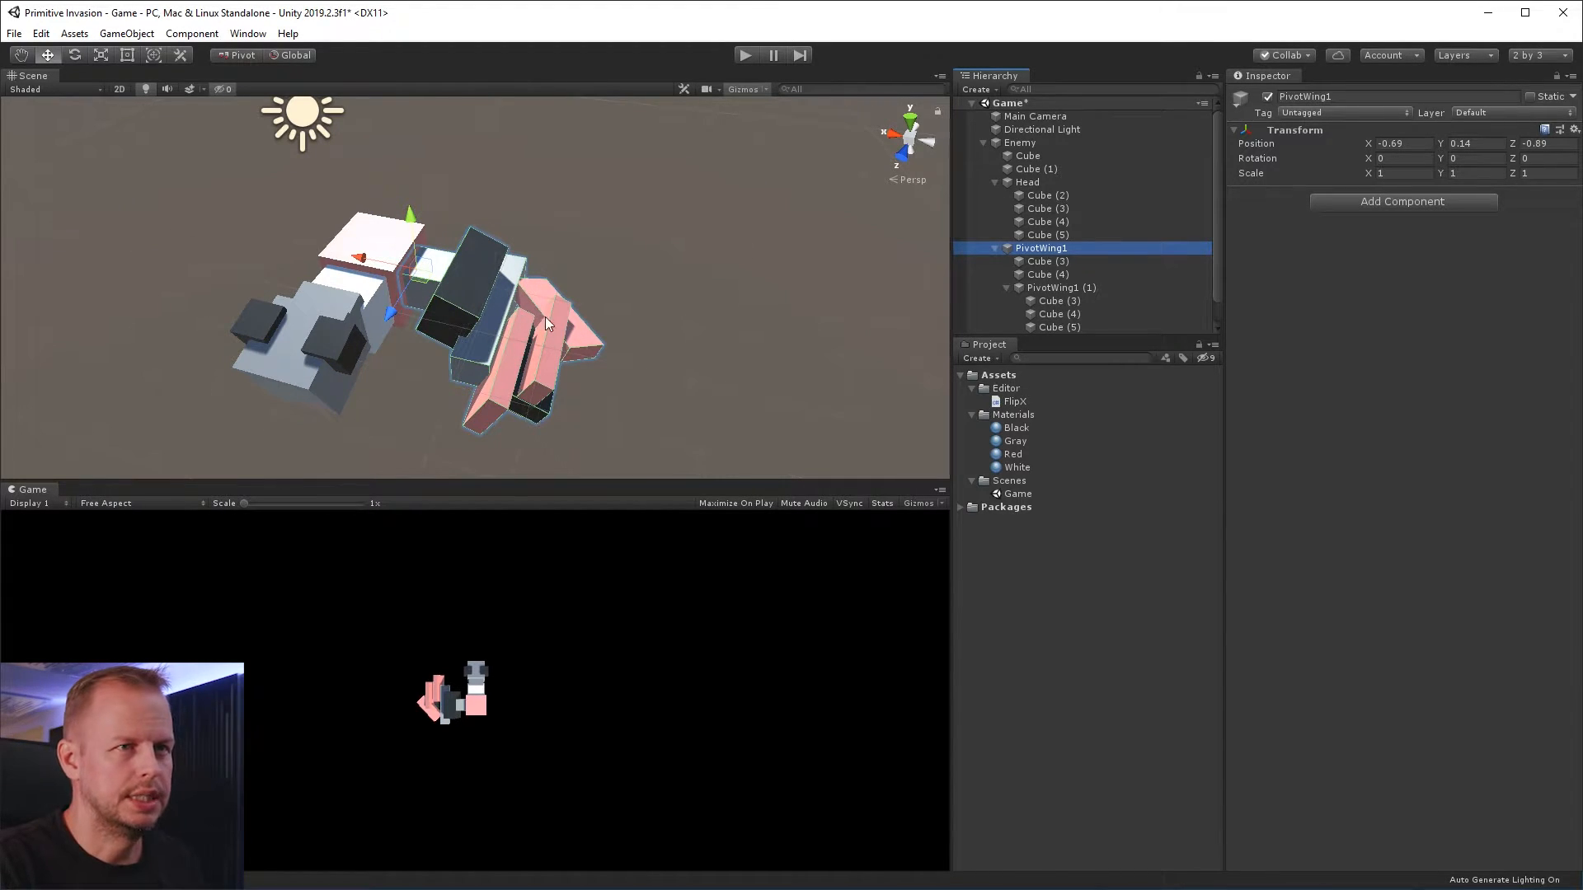
right_click(1053, 248)
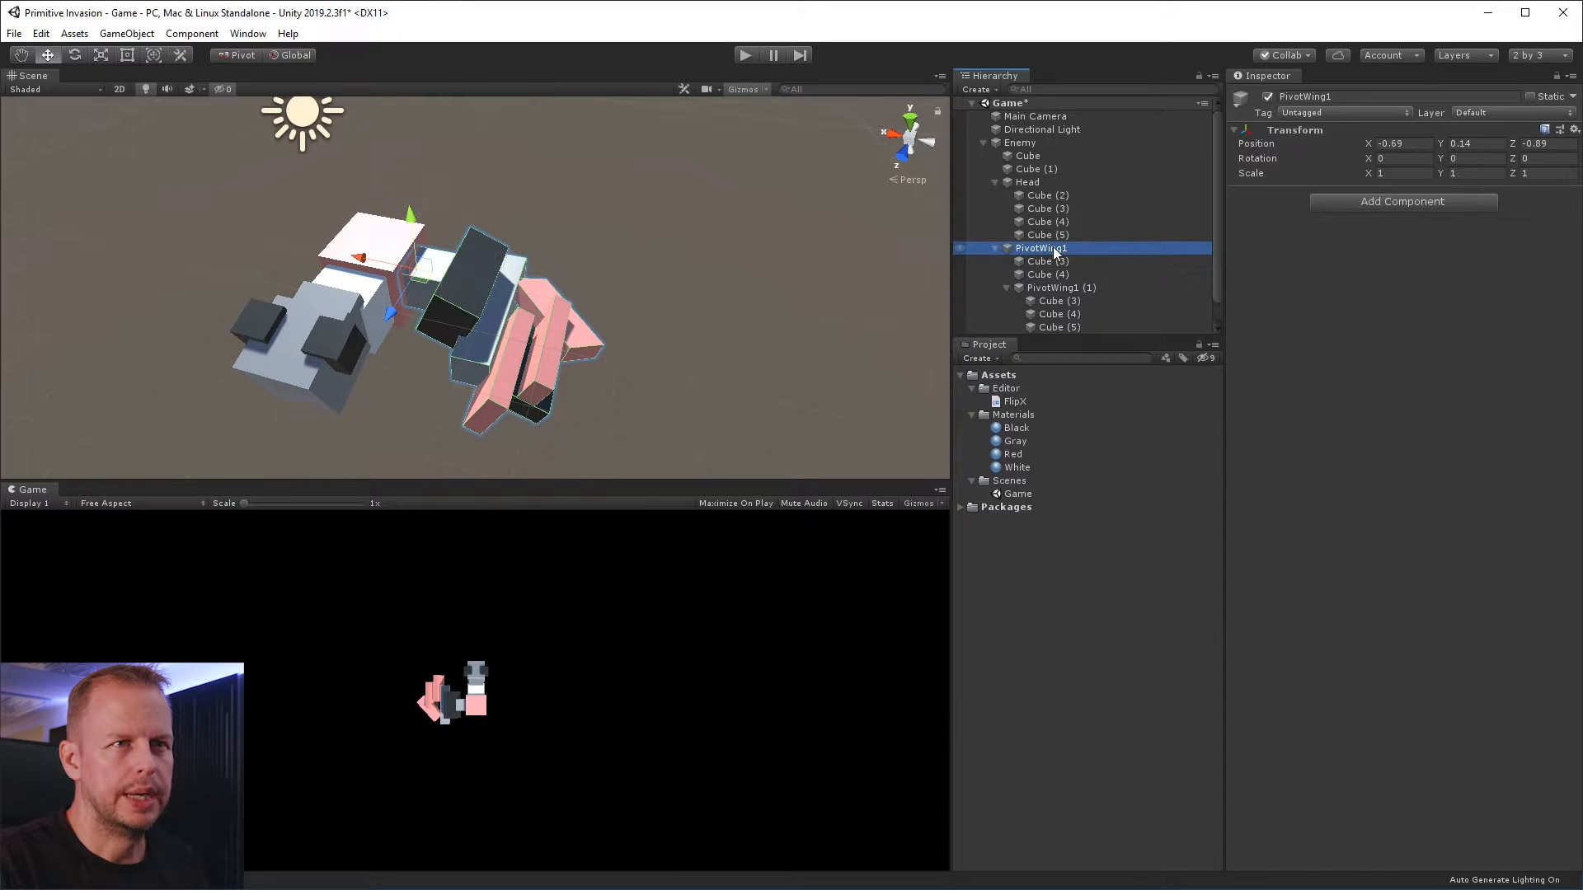
right_click(1053, 247)
left_click(1170, 422)
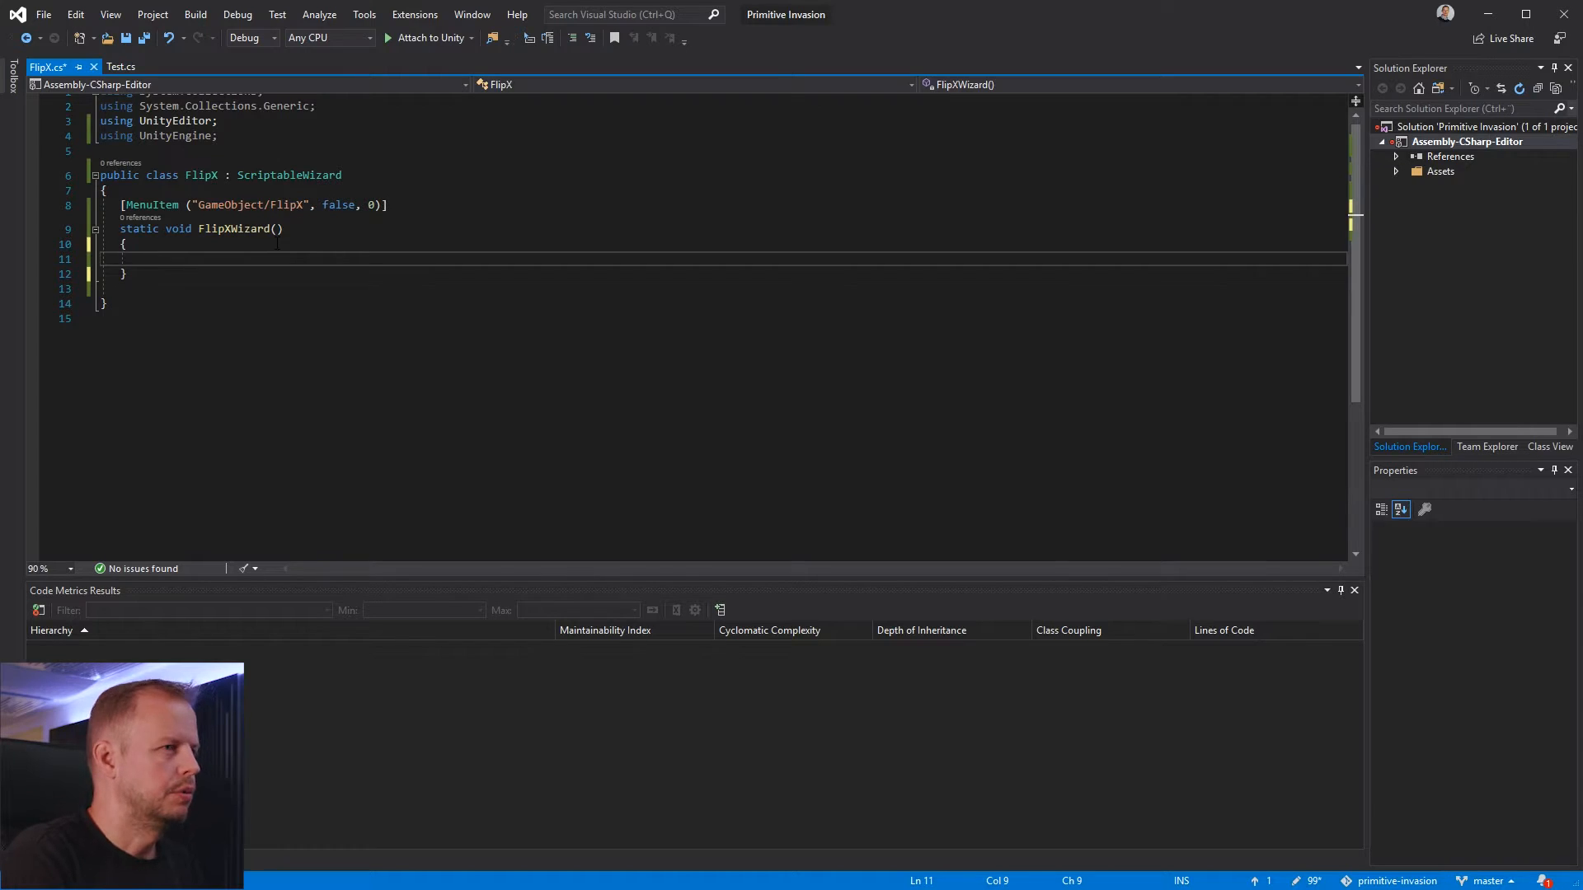
Switch to Visual Studio and write Instantiate(Selection.activeGameObject, Selection.activeTransforms.parent) in the FlipXWizard method
type("Instatio")
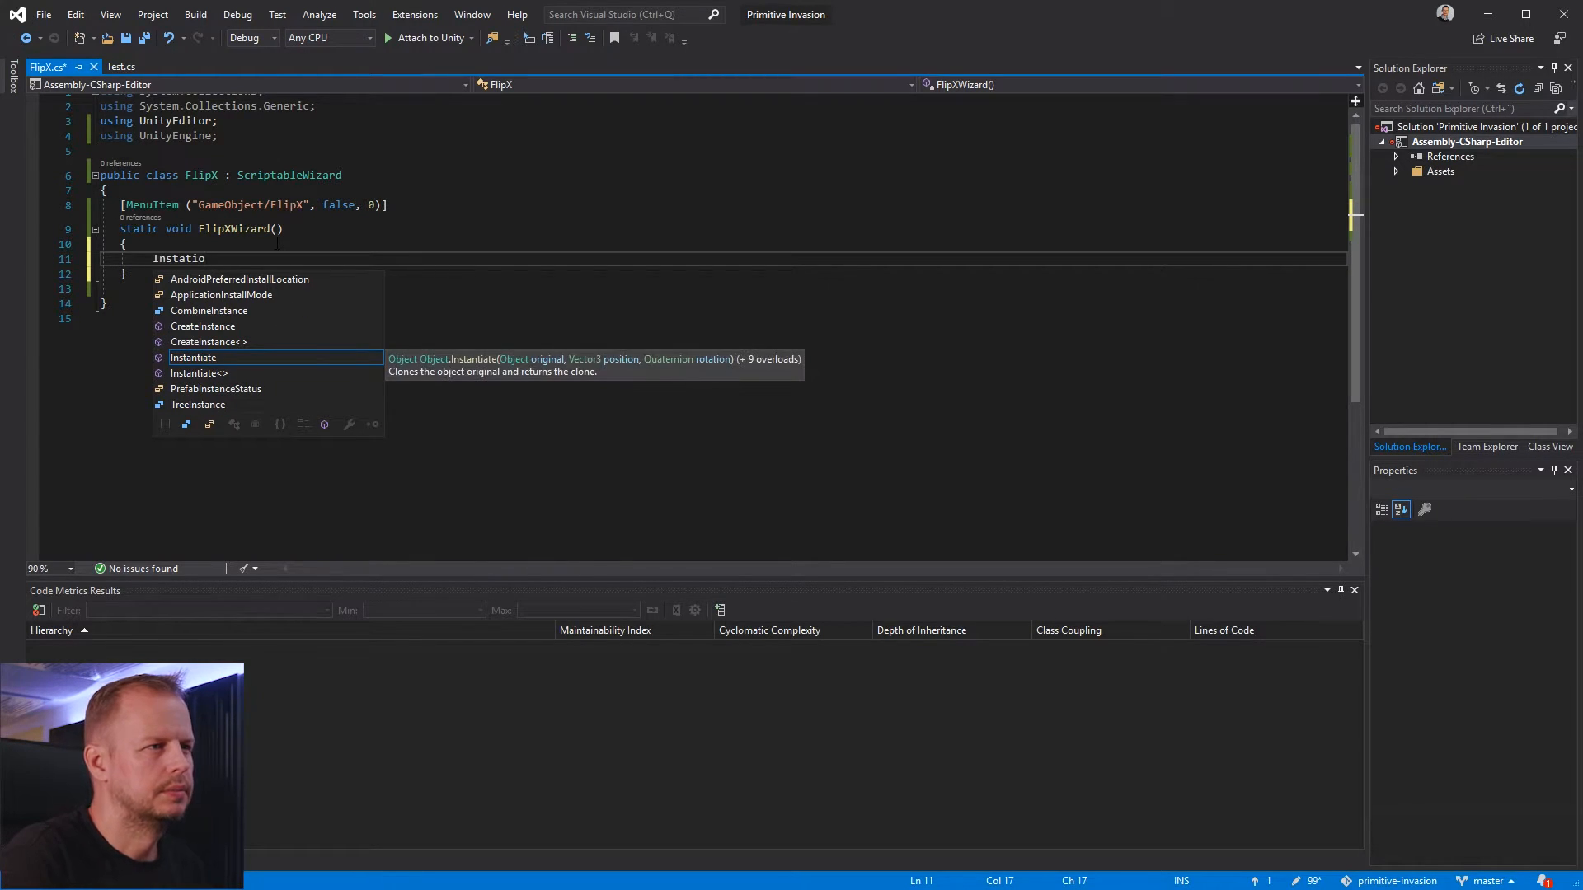
key("Tab")
type("*")
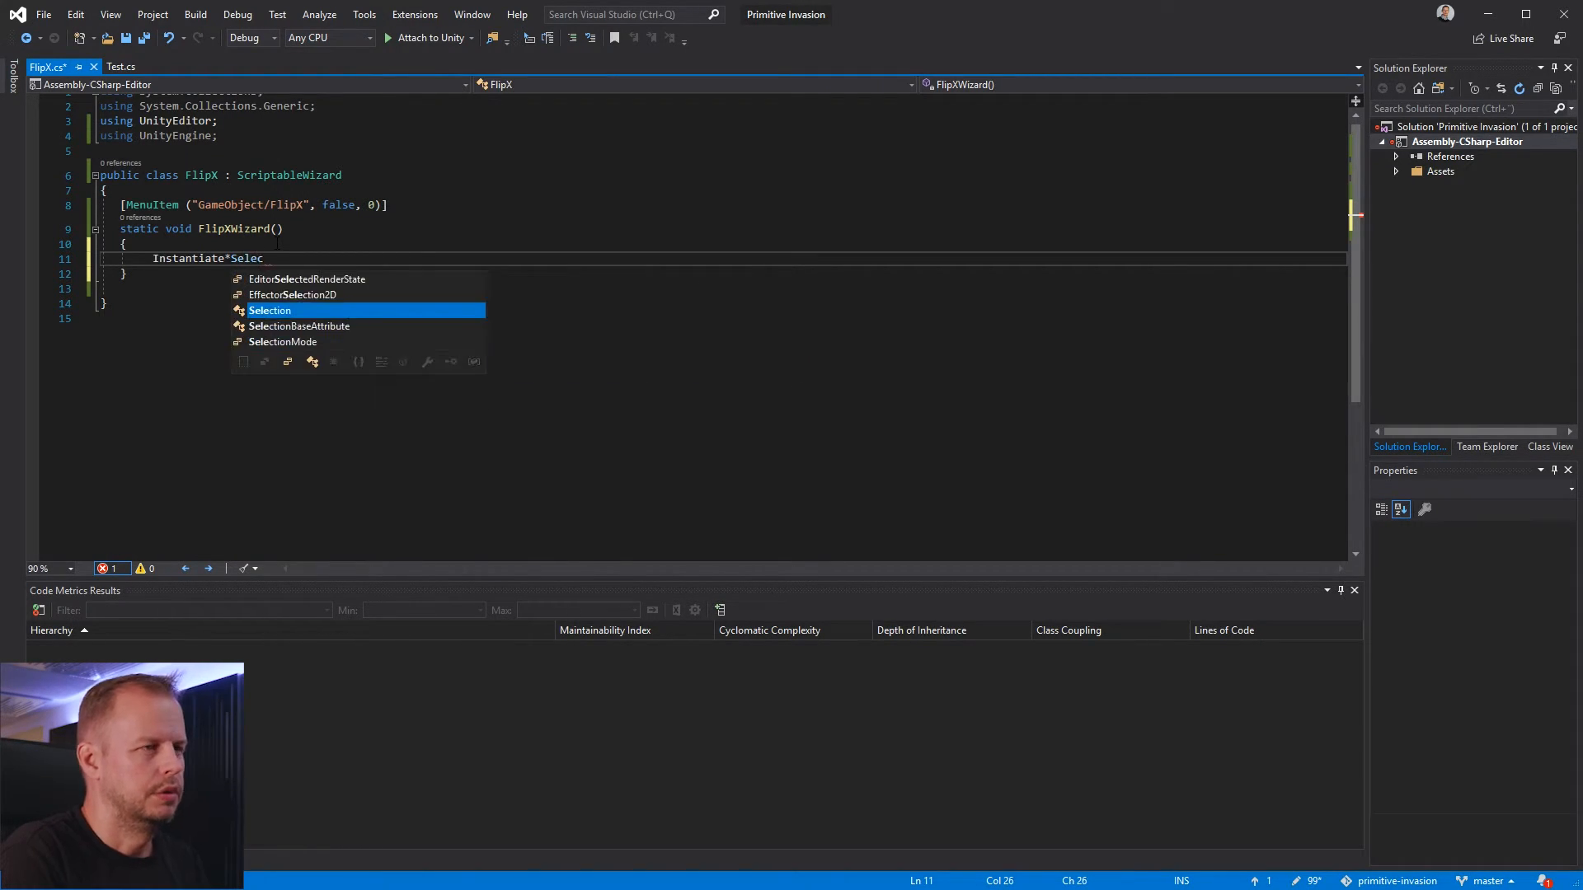
key("Escape")
key("BackSpace")
type("(Selec")
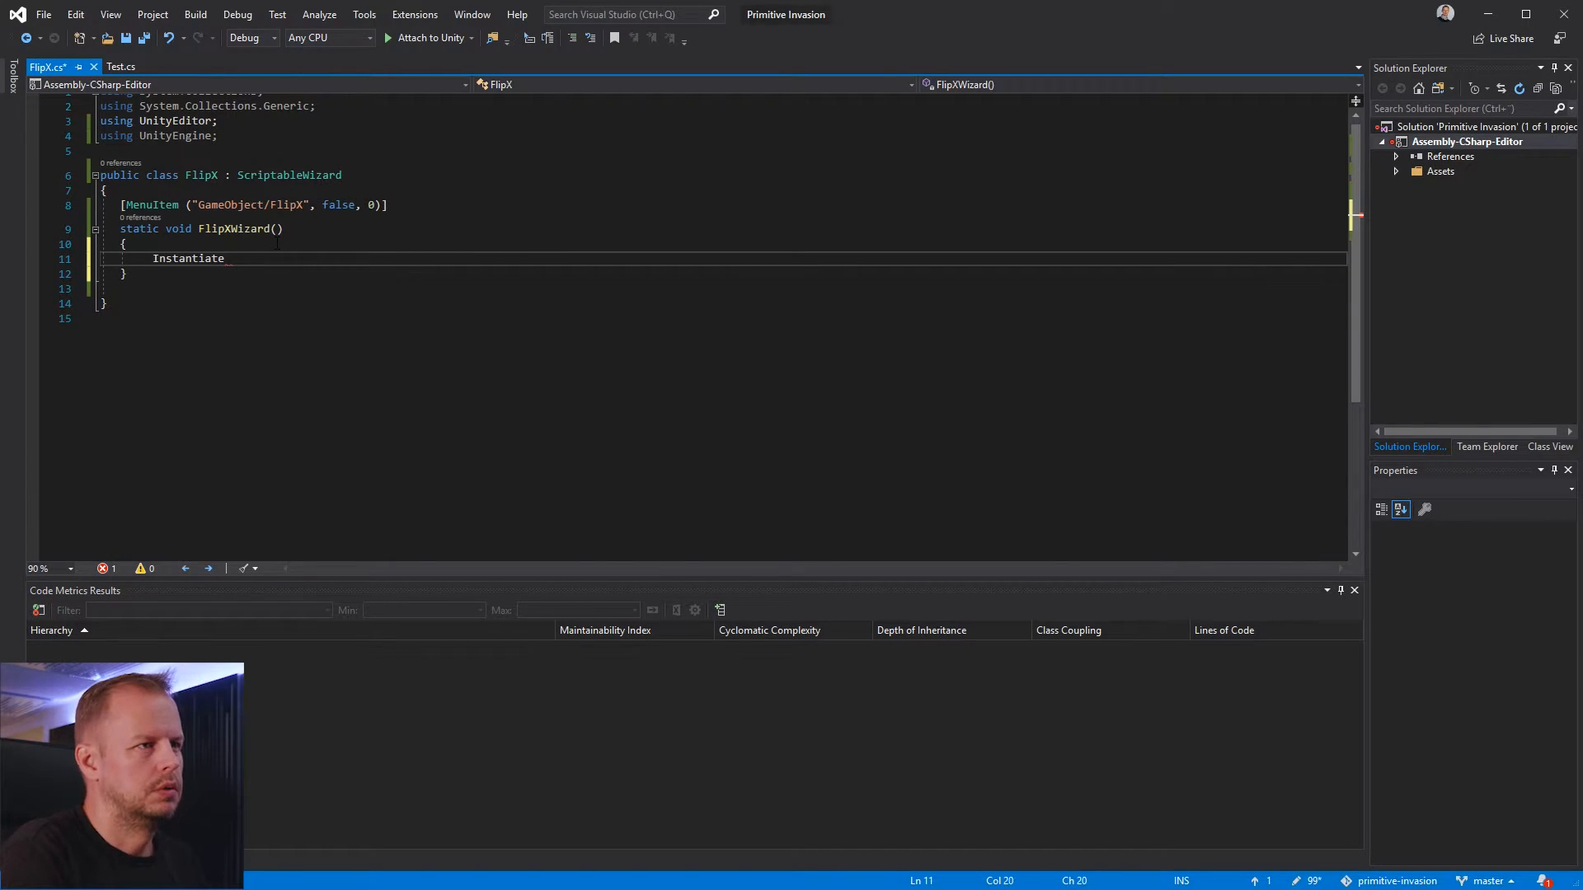
type("tion.activeGam")
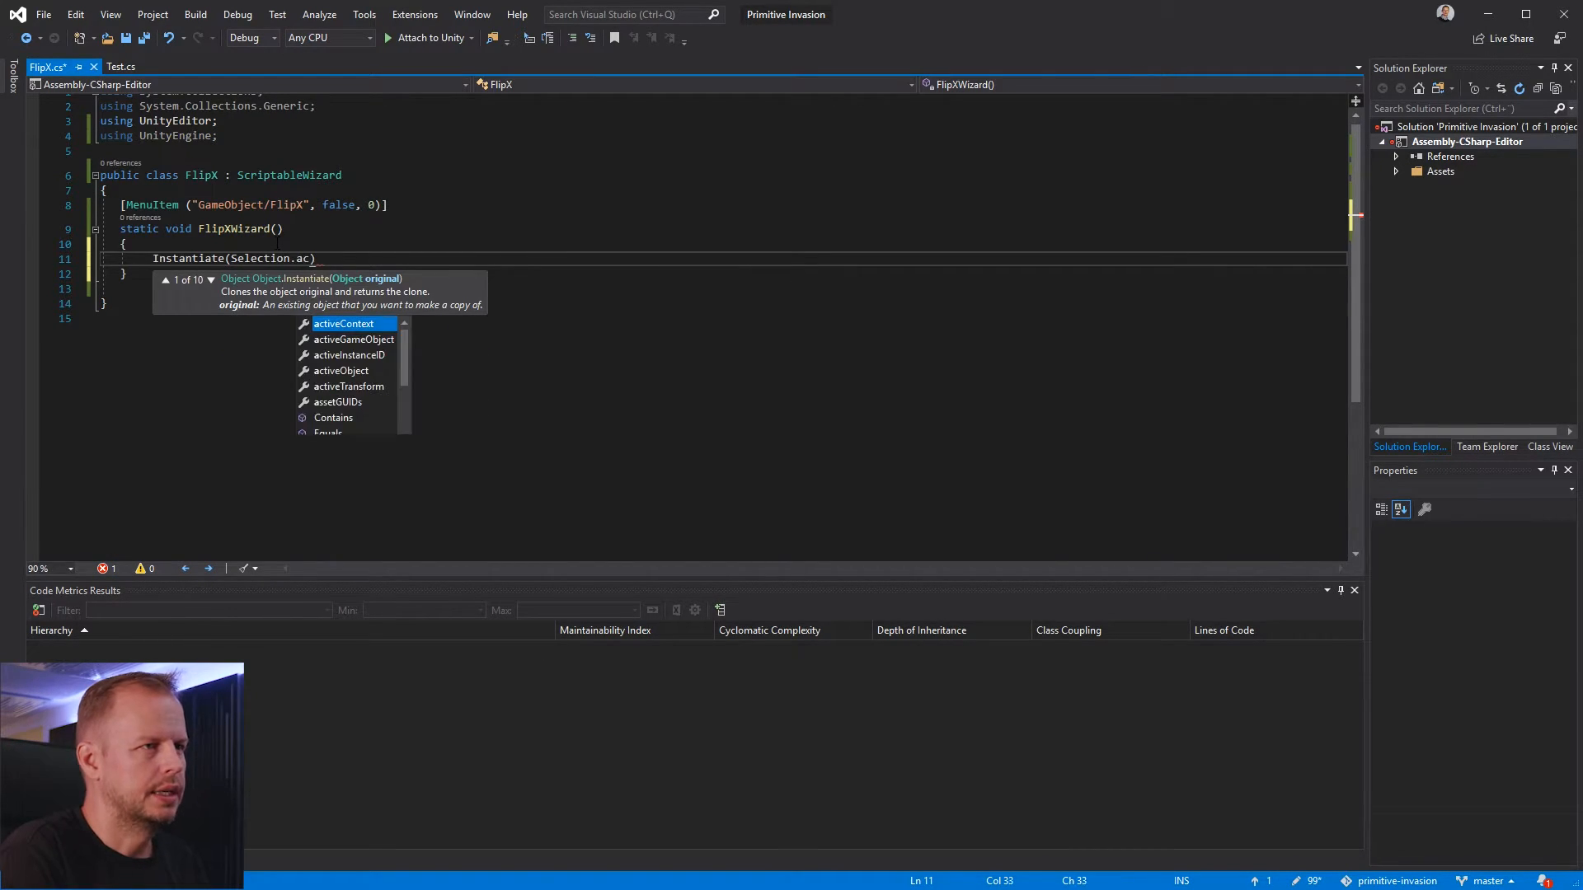
type("eObject, Sele")
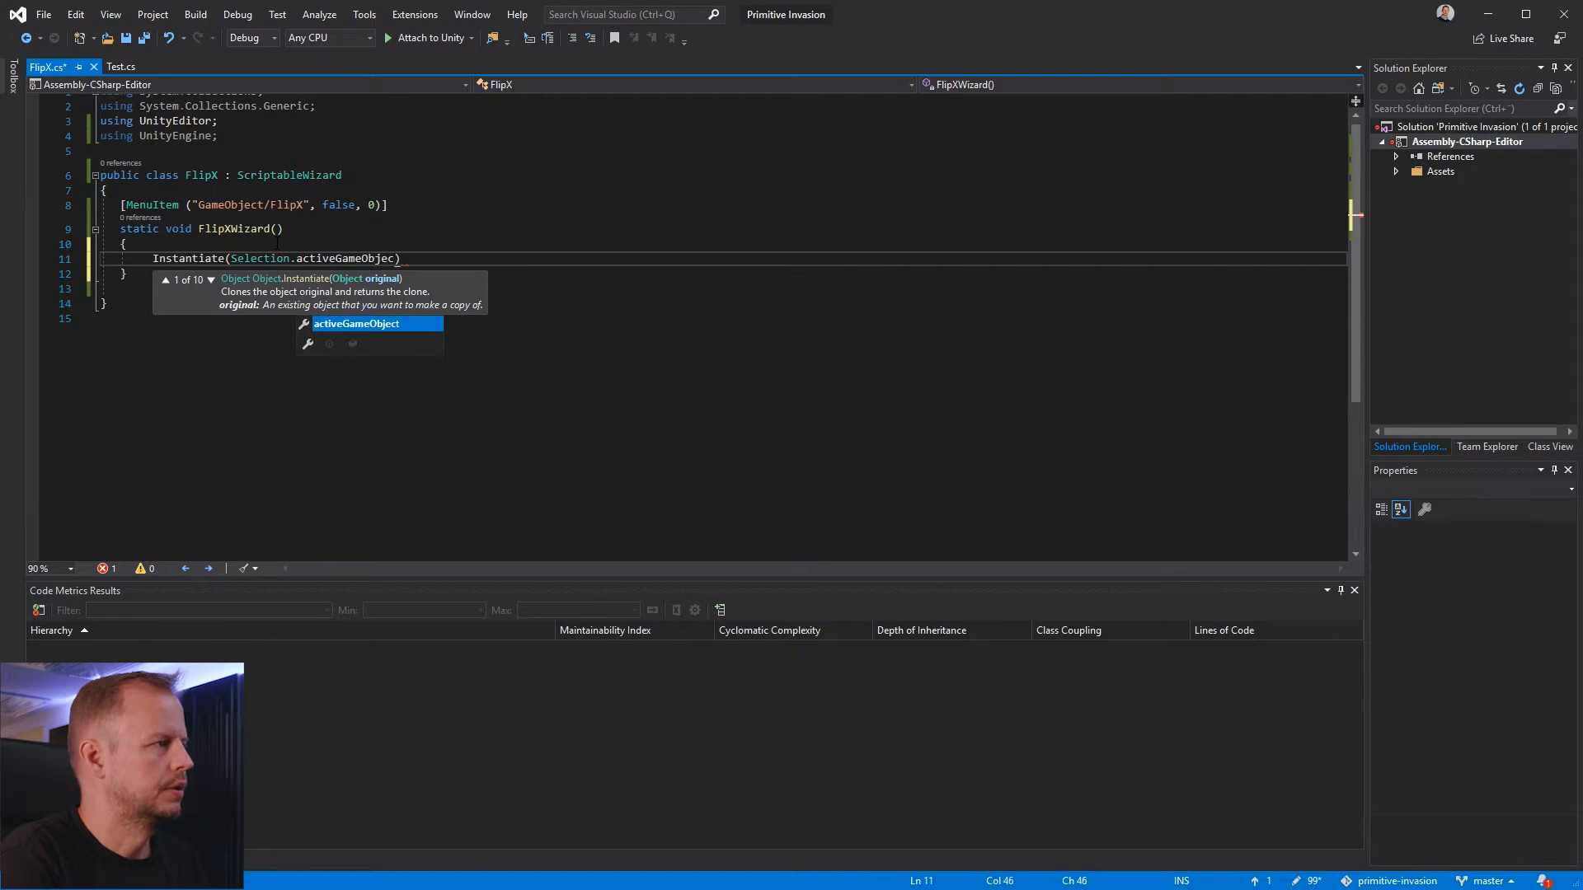
type("ction.")
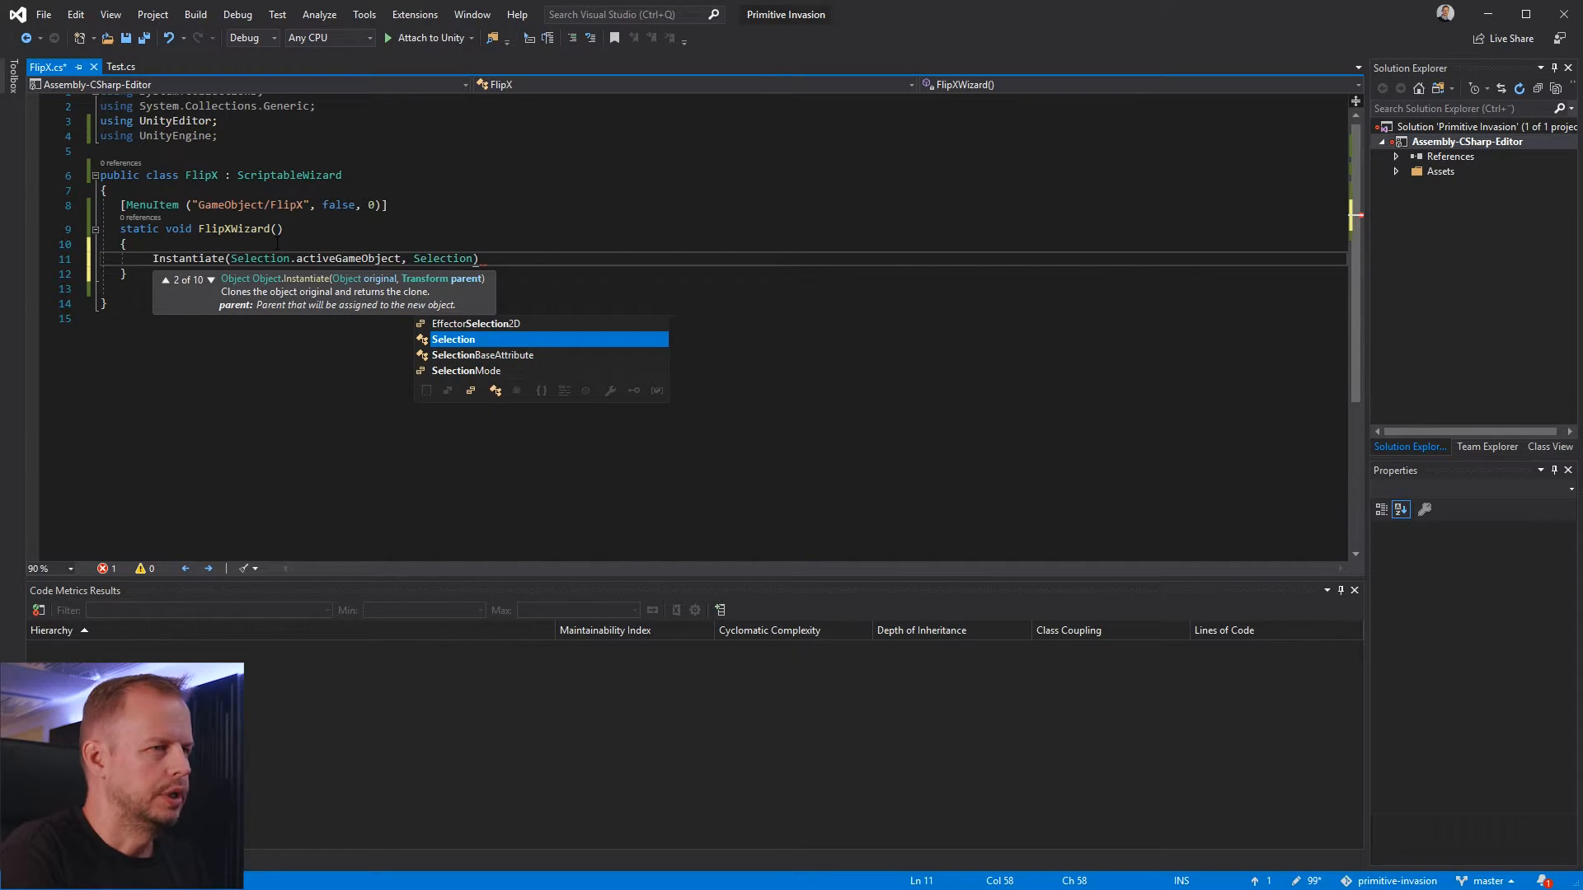
type("a")
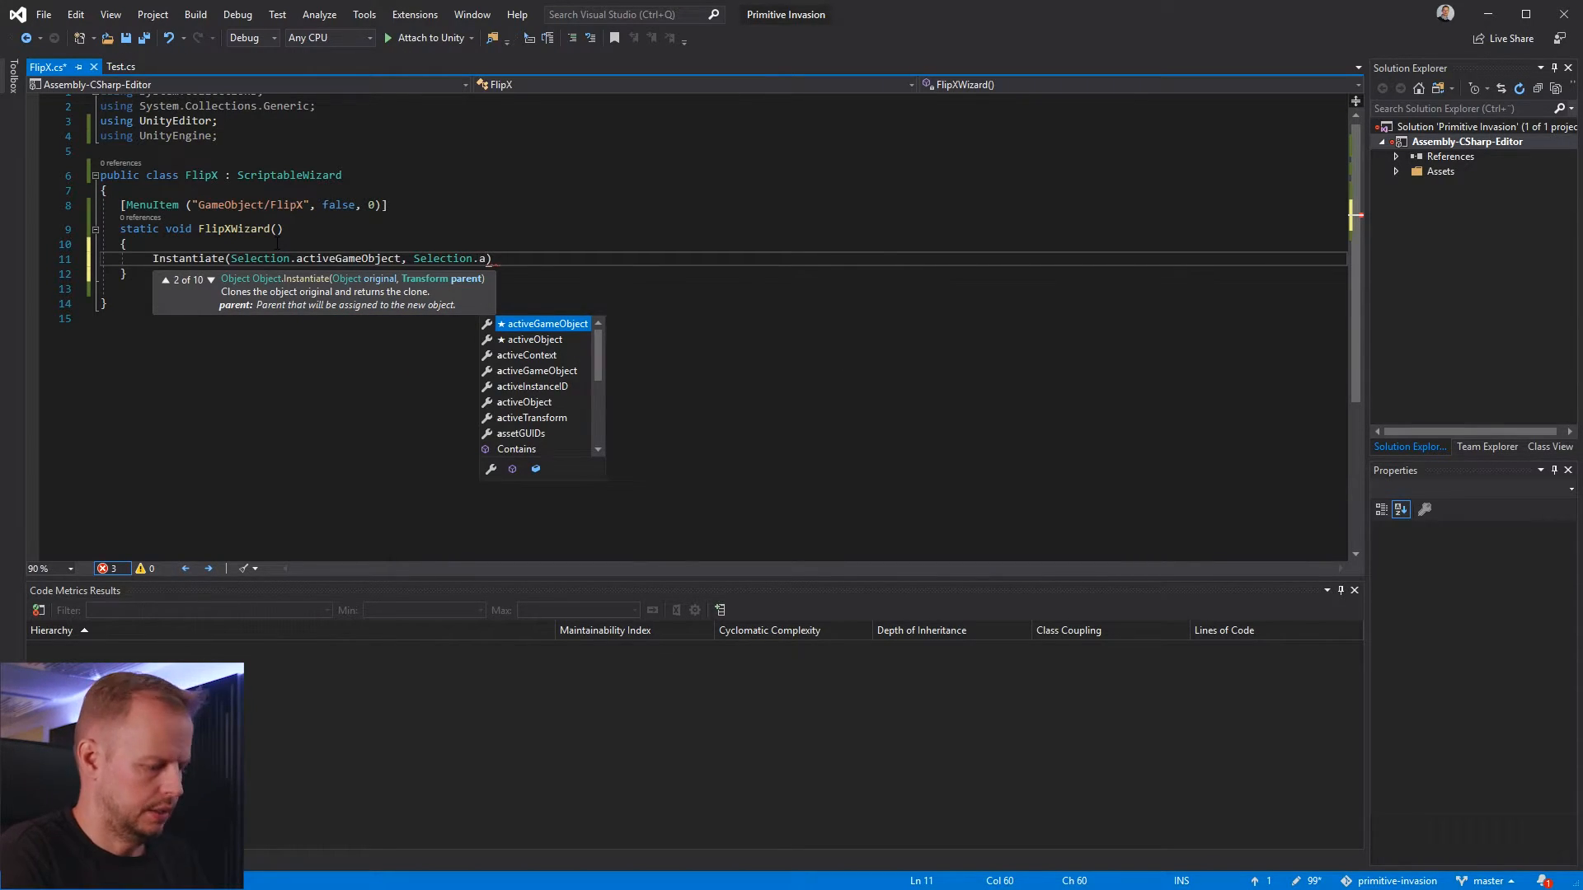
type("ctiveTransform")
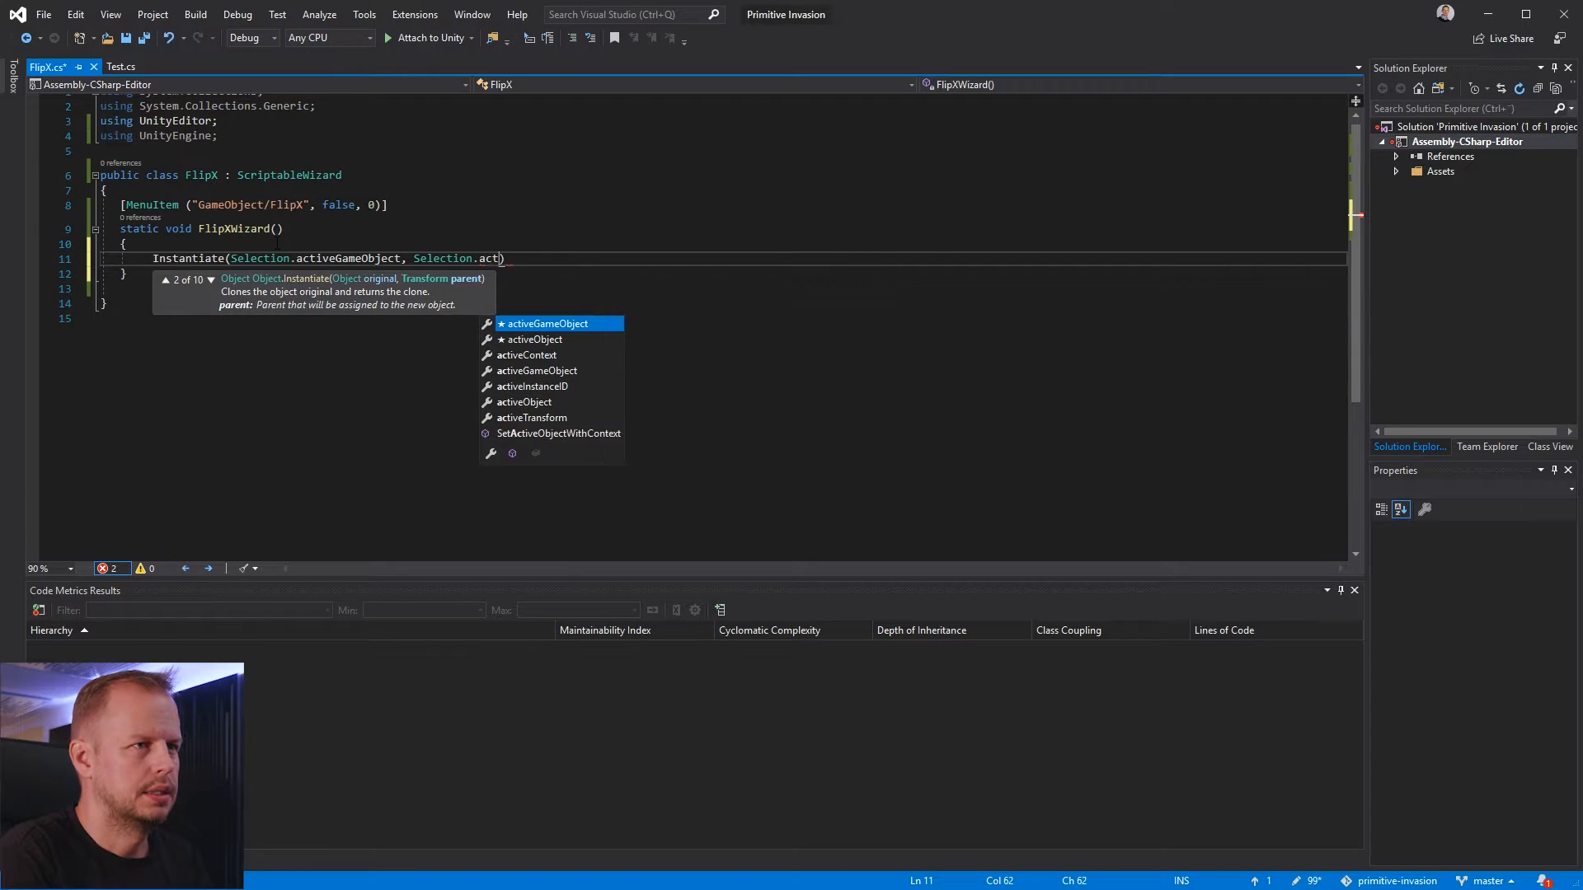
type("s.parent")
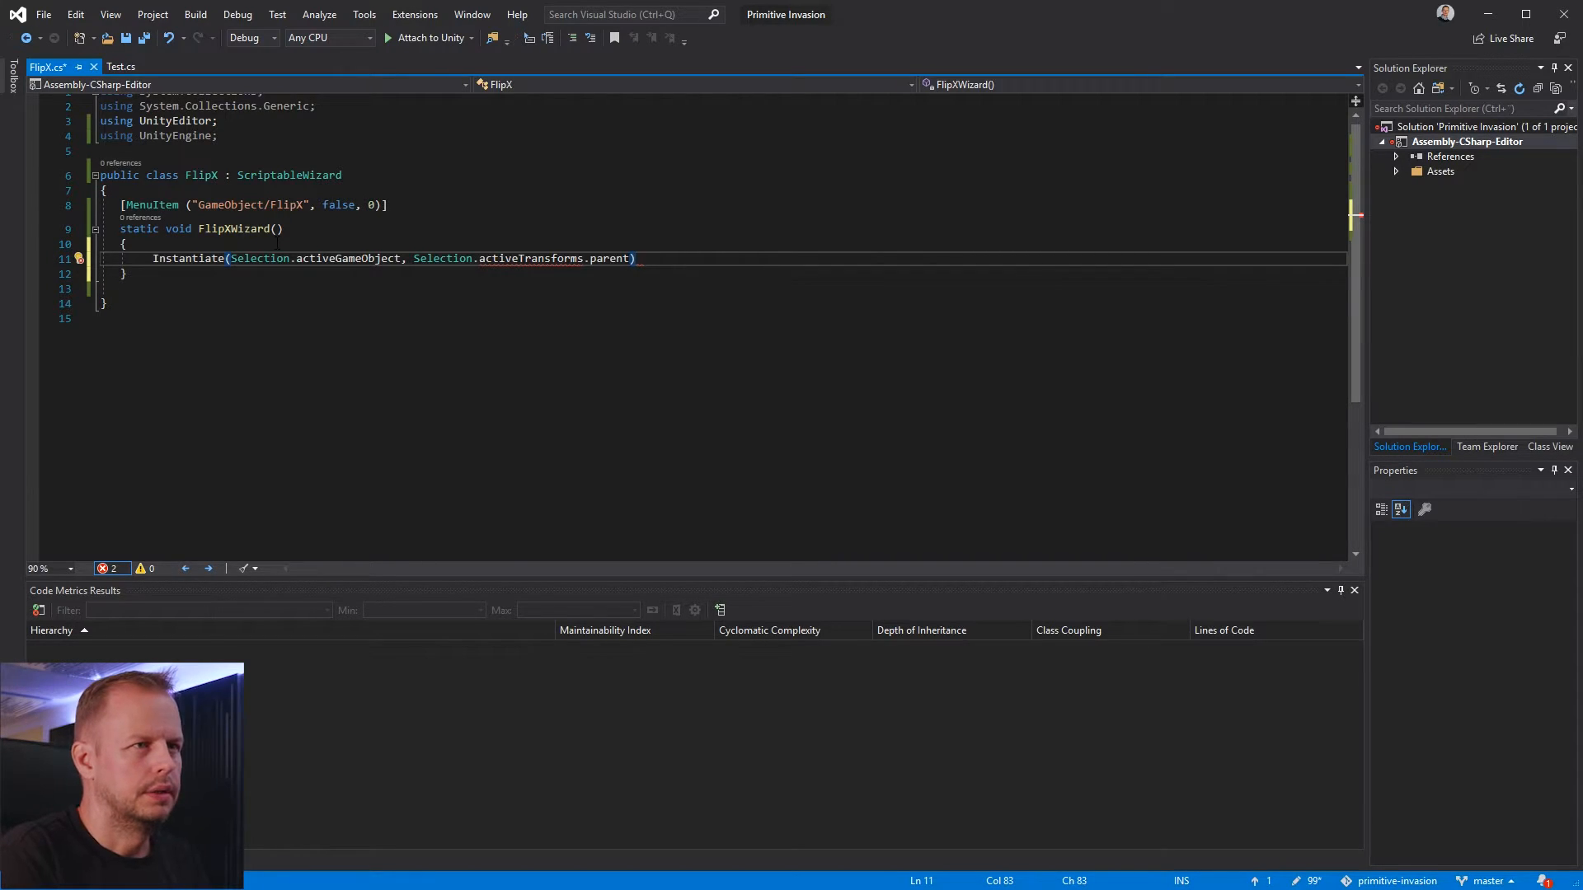
Correct activeTransforms to activeTransform, end the Instantiate statement with a semicolon and save the script
key("Left")
key("Left")
key("Left")
key("Left")
key("Left")
key("Left")
key("Left")
key("Left")
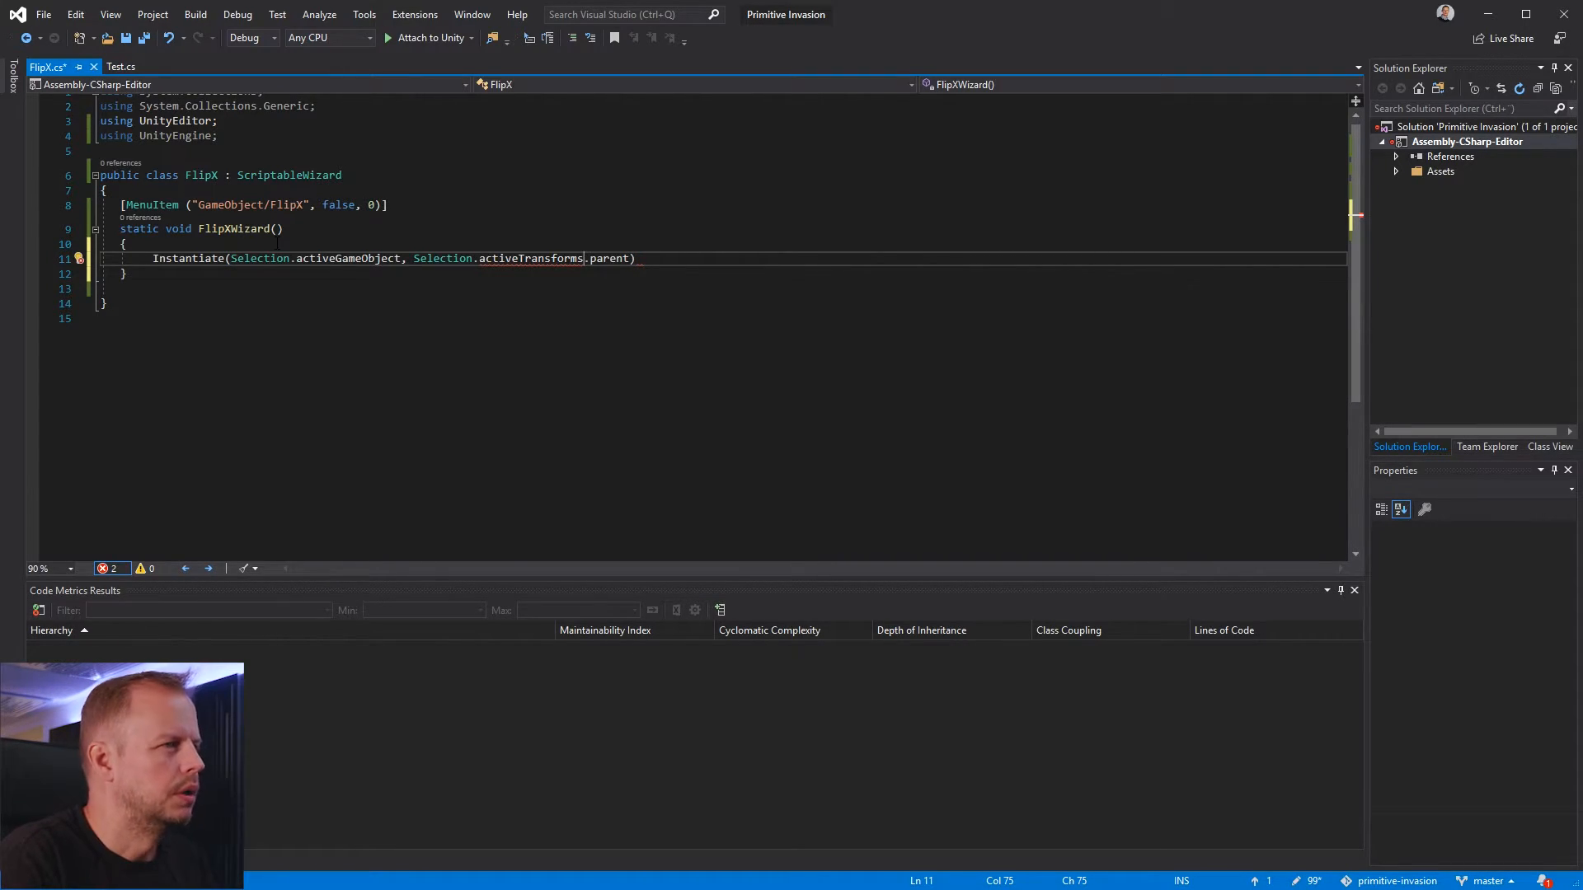
key("BackSpace")
key("End")
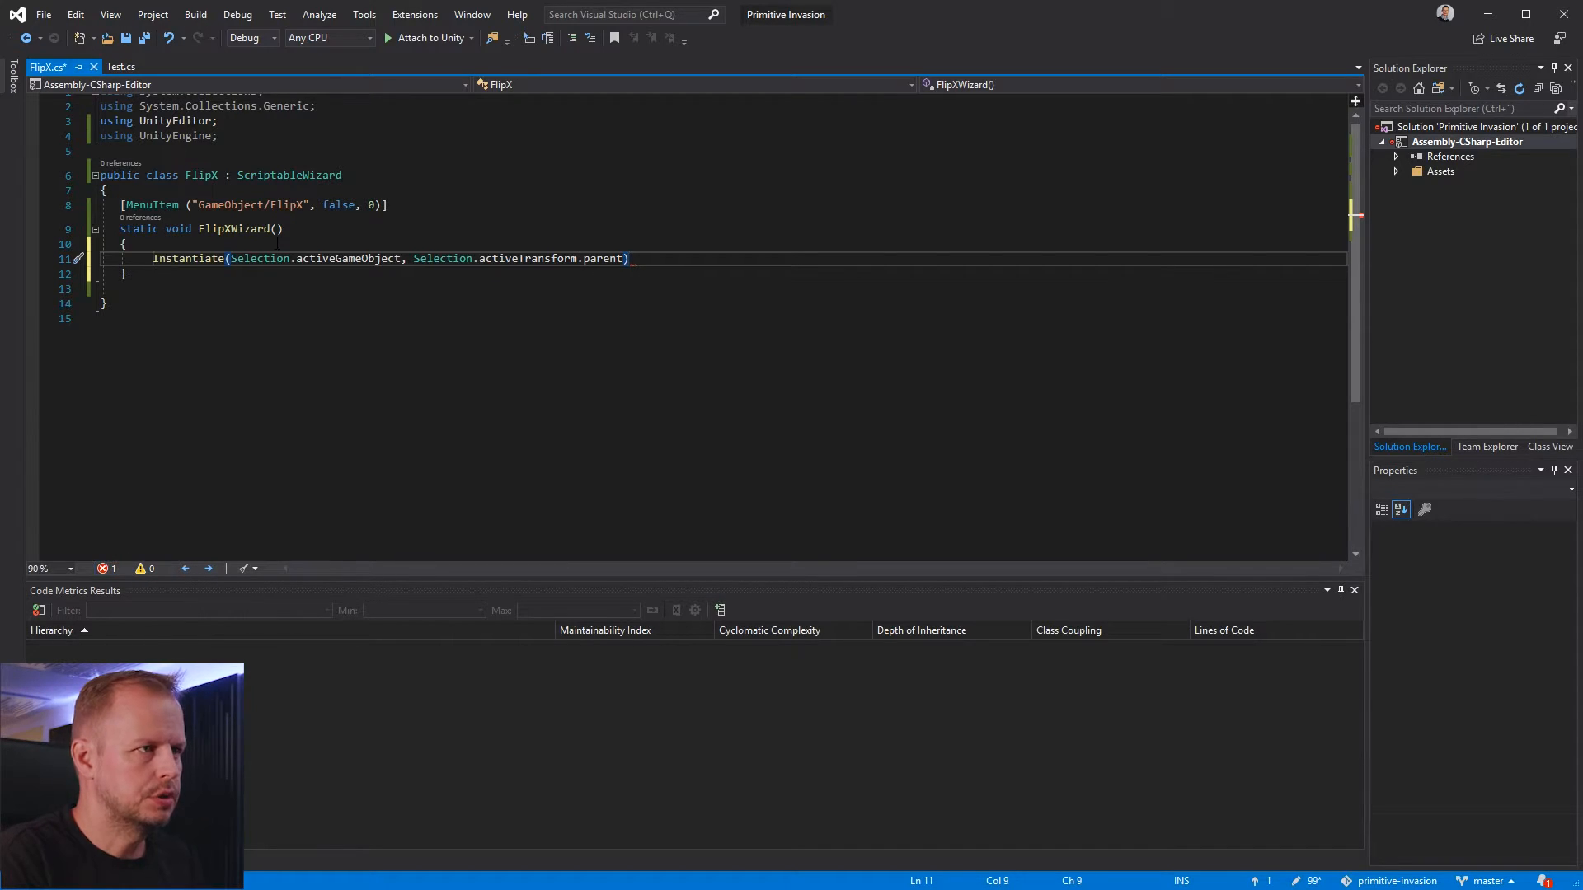
key("Home")
key("shift+End")
key("End")
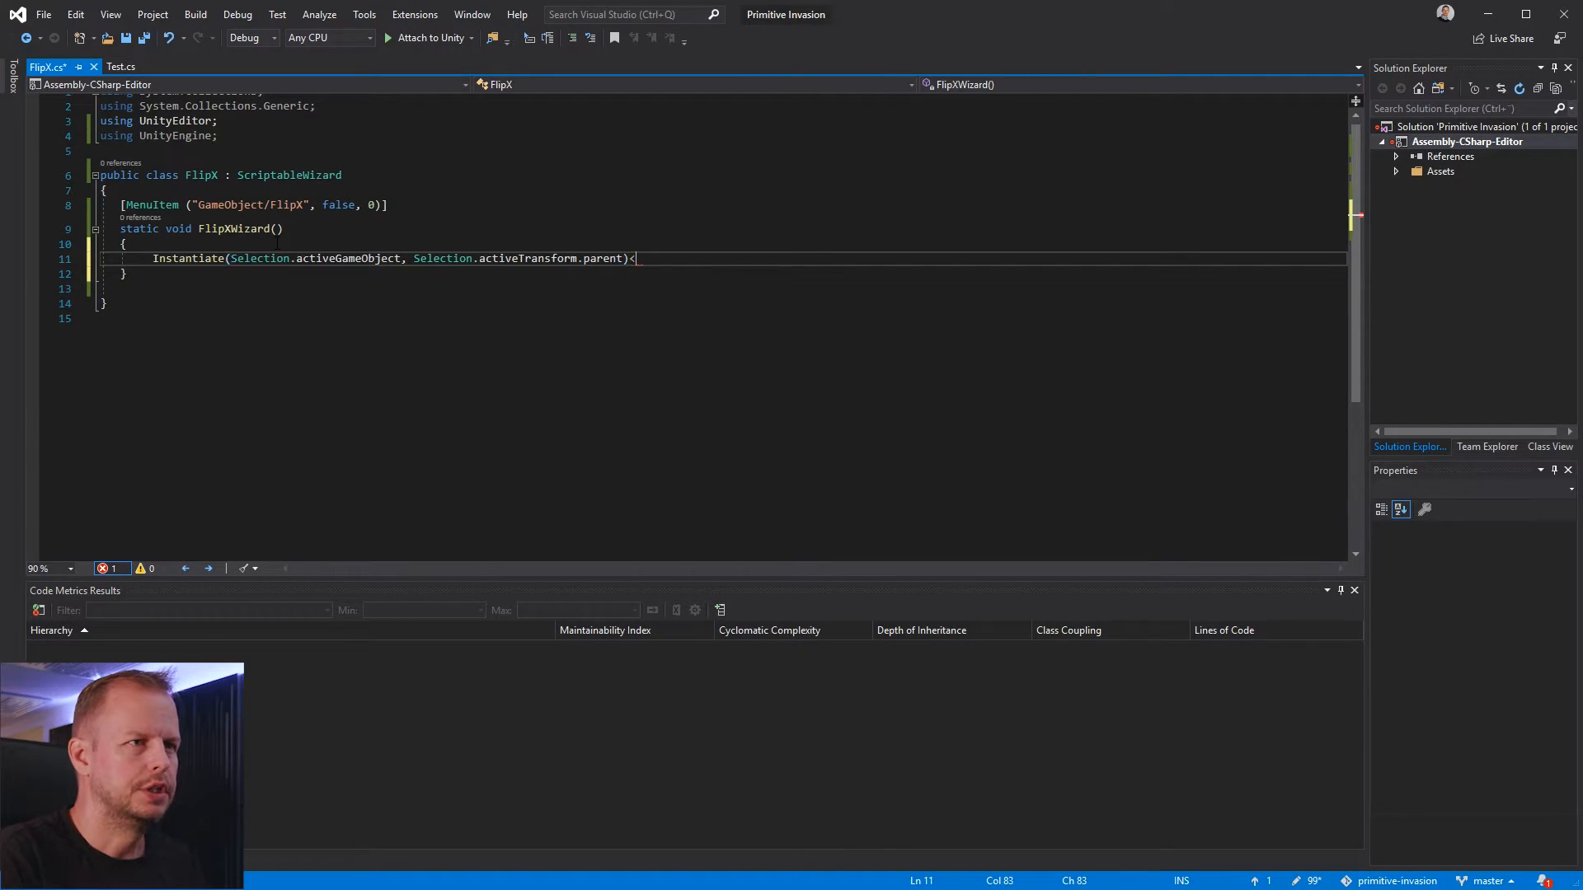
key("BackSpace")
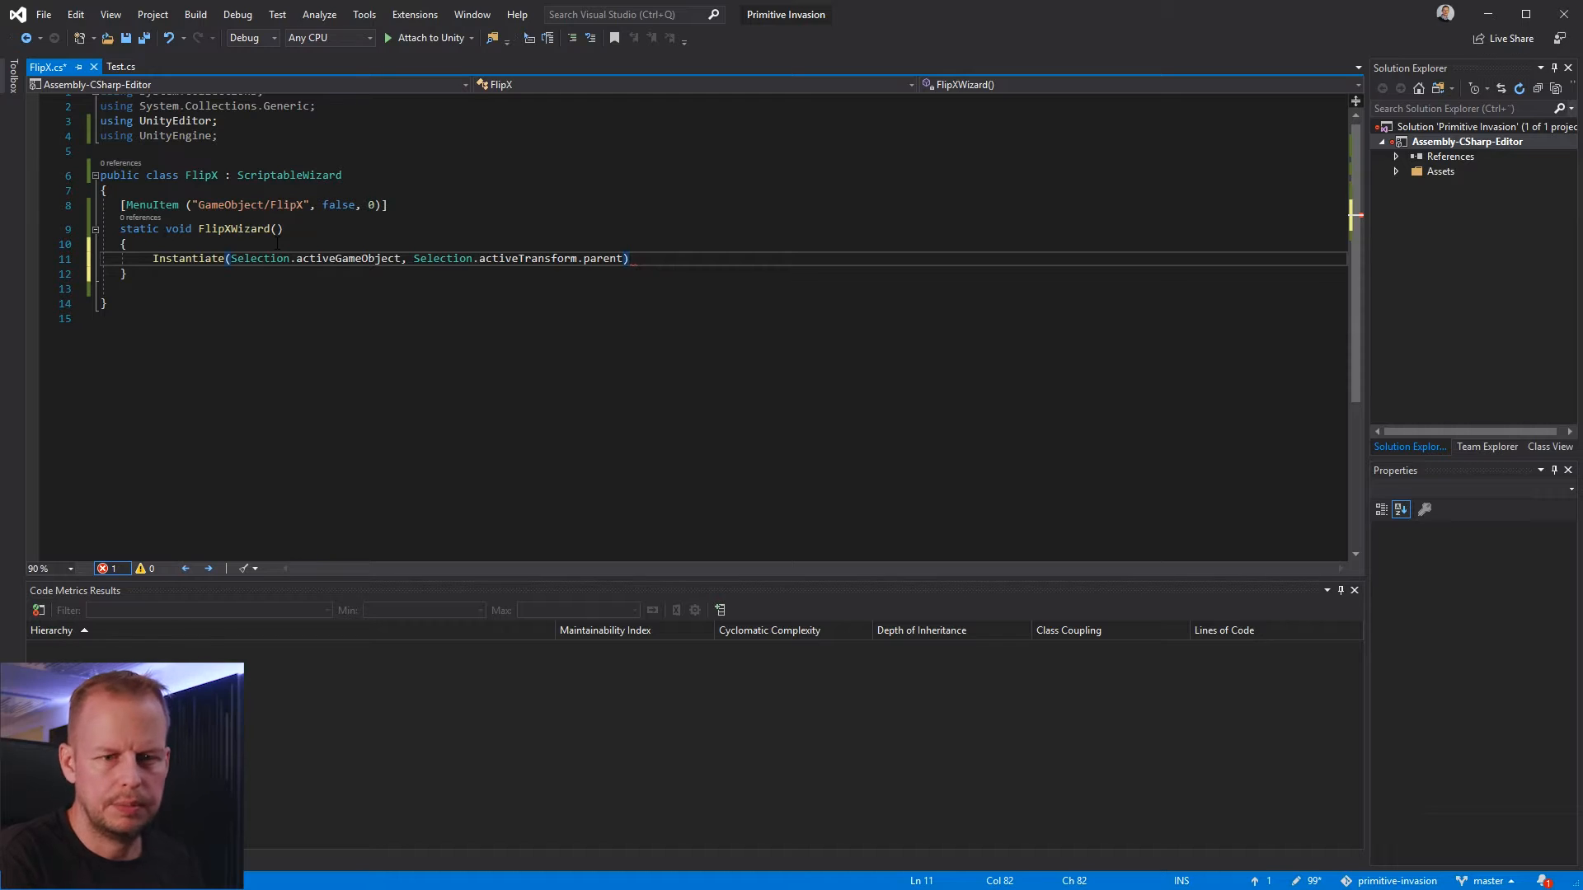
type(";")
left_click(666, 324)
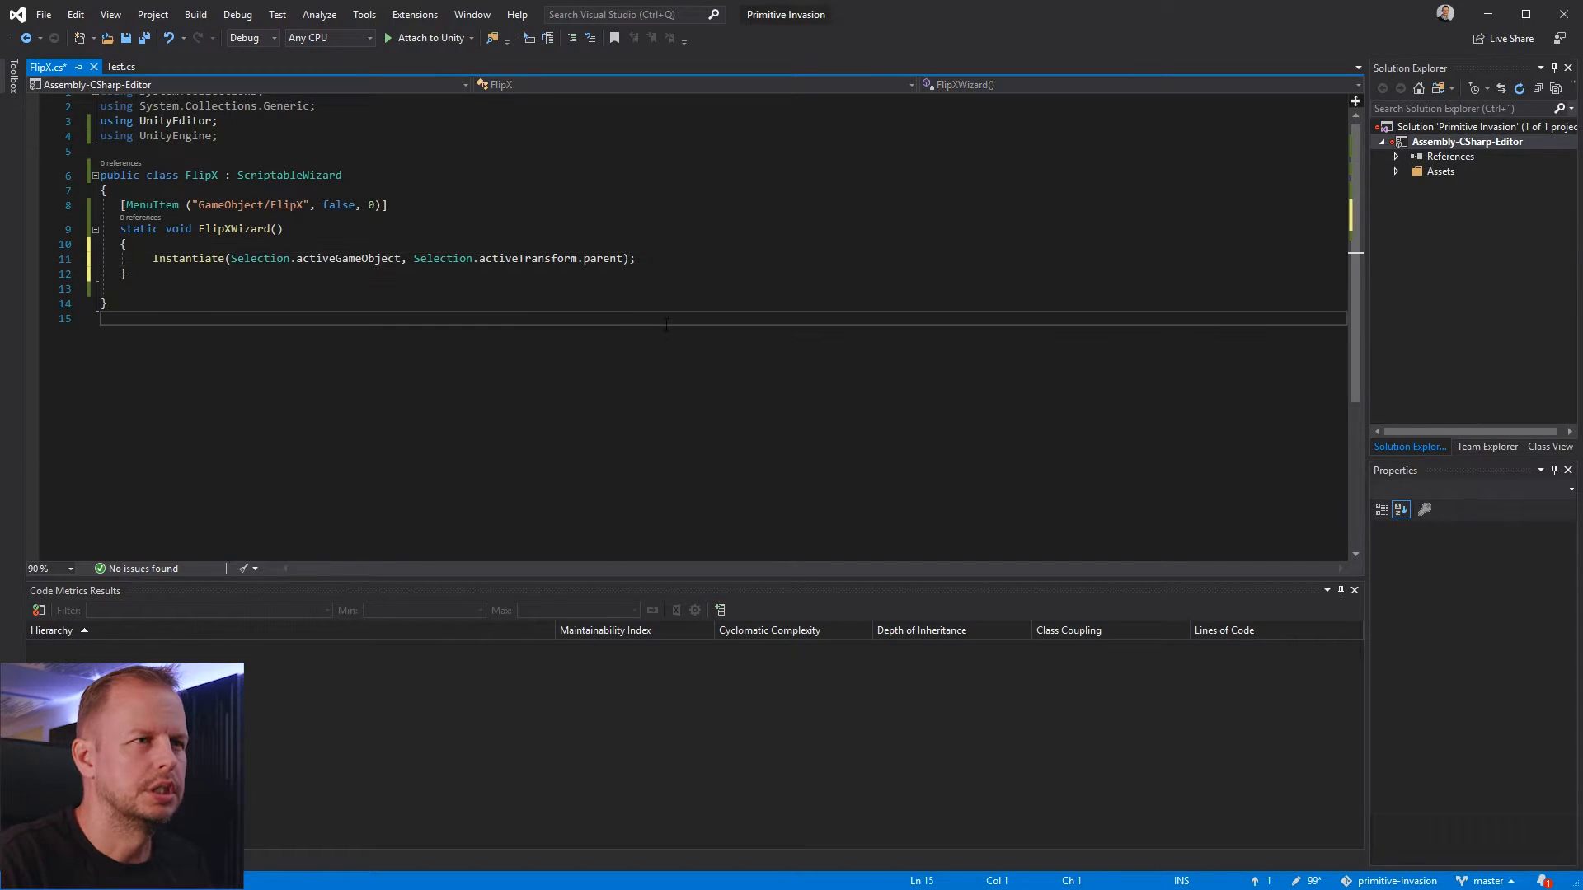
key("ctrl+s")
Switch to Unity, collapse PivotWing1 and test the FlipX command on it
key("alt+Tab")
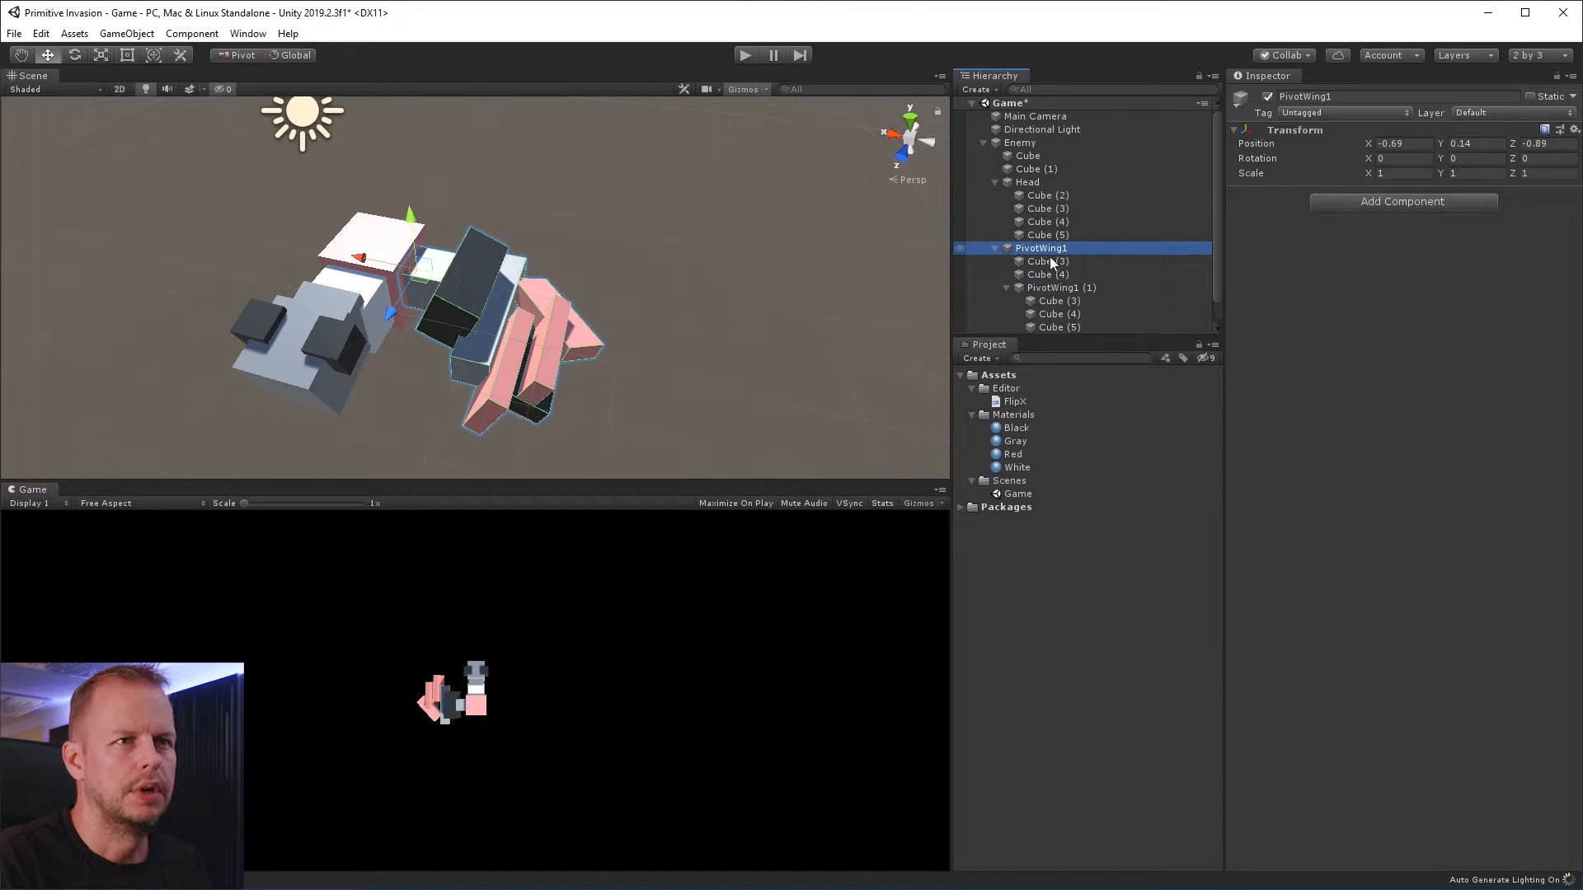
left_click(996, 250)
right_click(1041, 251)
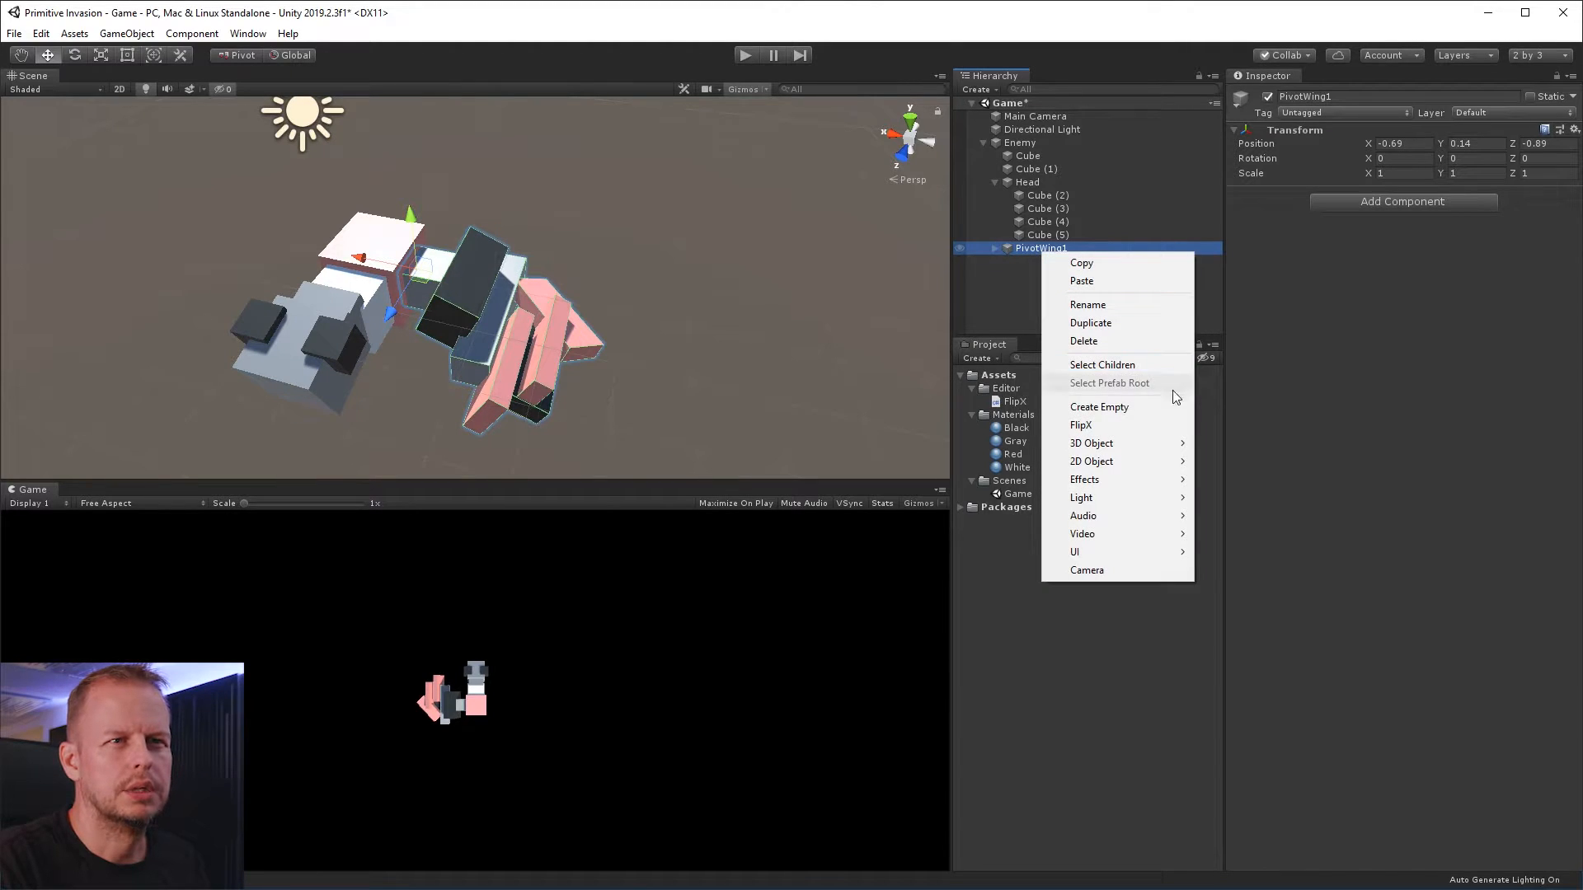
left_click(1121, 426)
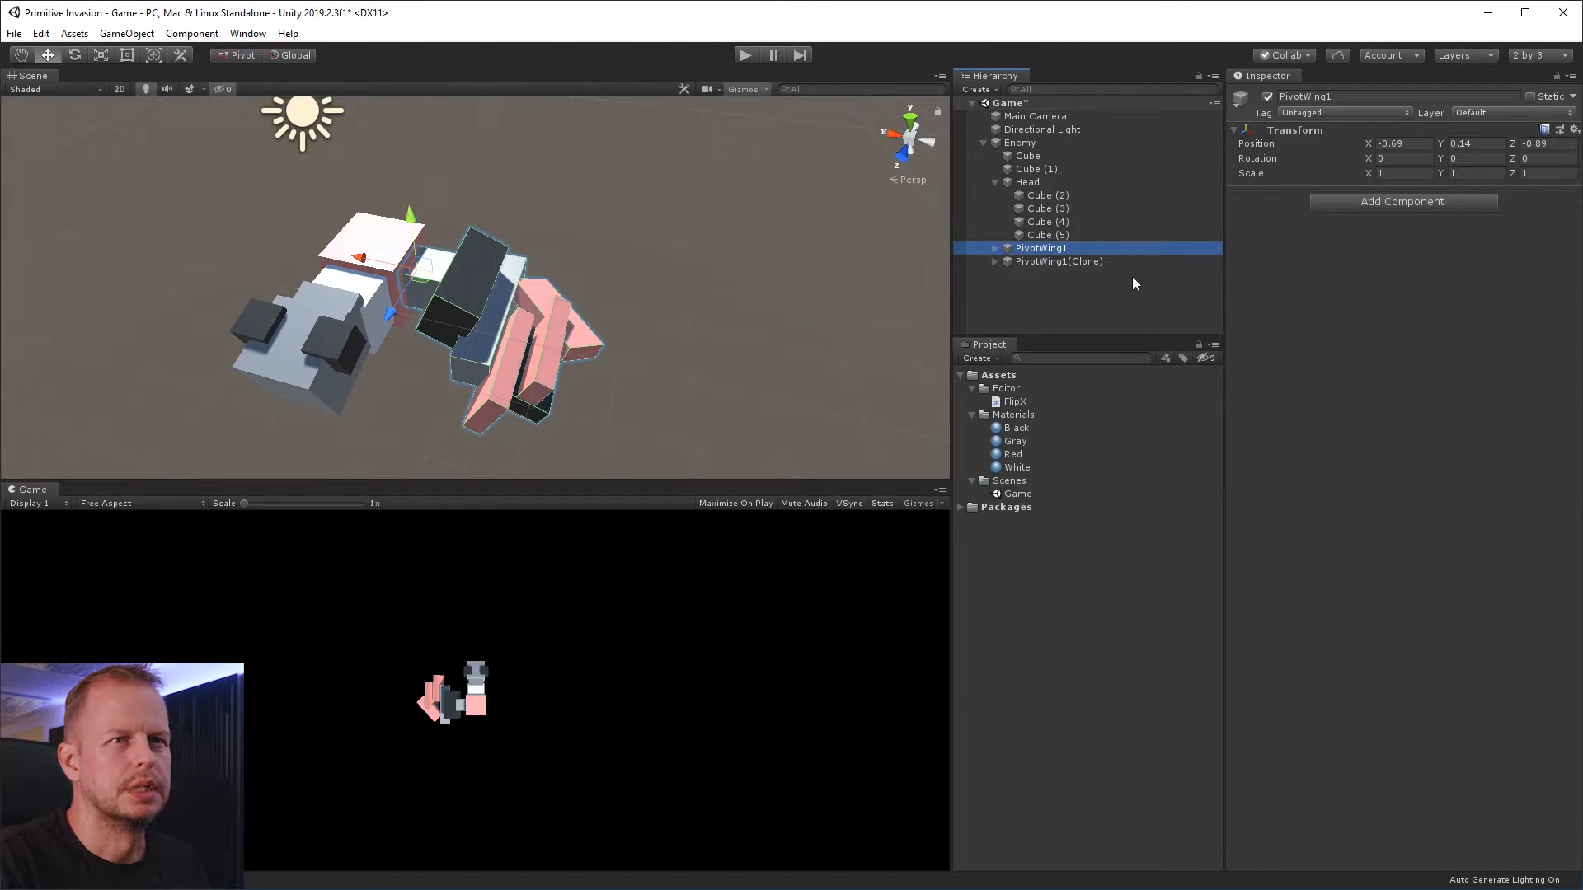
Move the cloned wing to about Z -3.05 to check it, and delete the clone
left_click(996, 261)
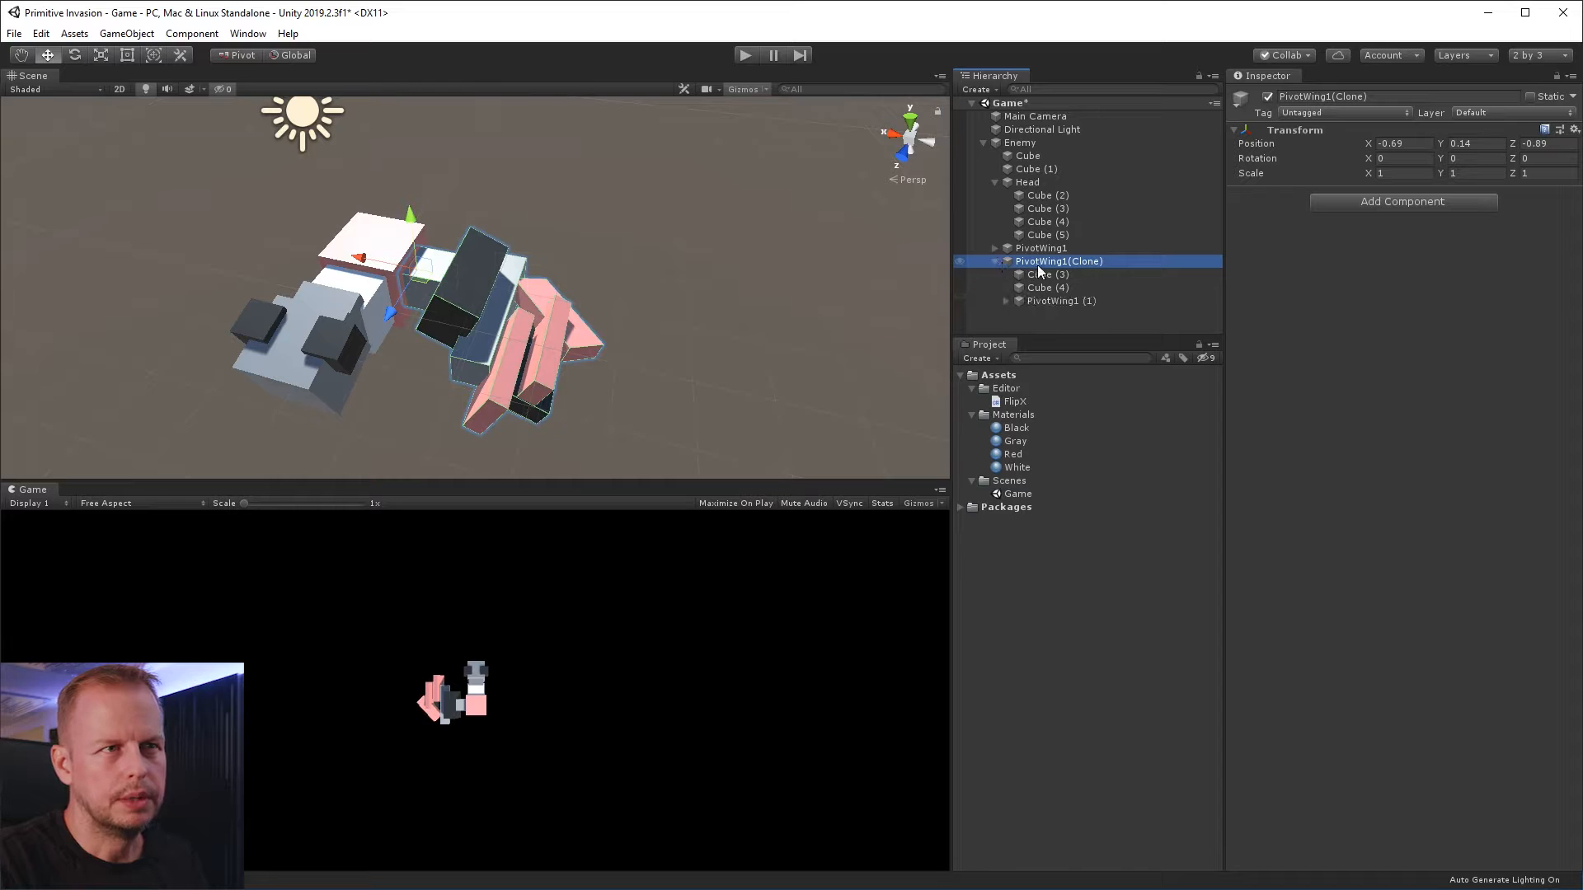
left_click_drag(716, 265, 641, 264, "alt")
left_click_drag(334, 311, 398, 255)
left_click(1061, 274)
left_click(1060, 260)
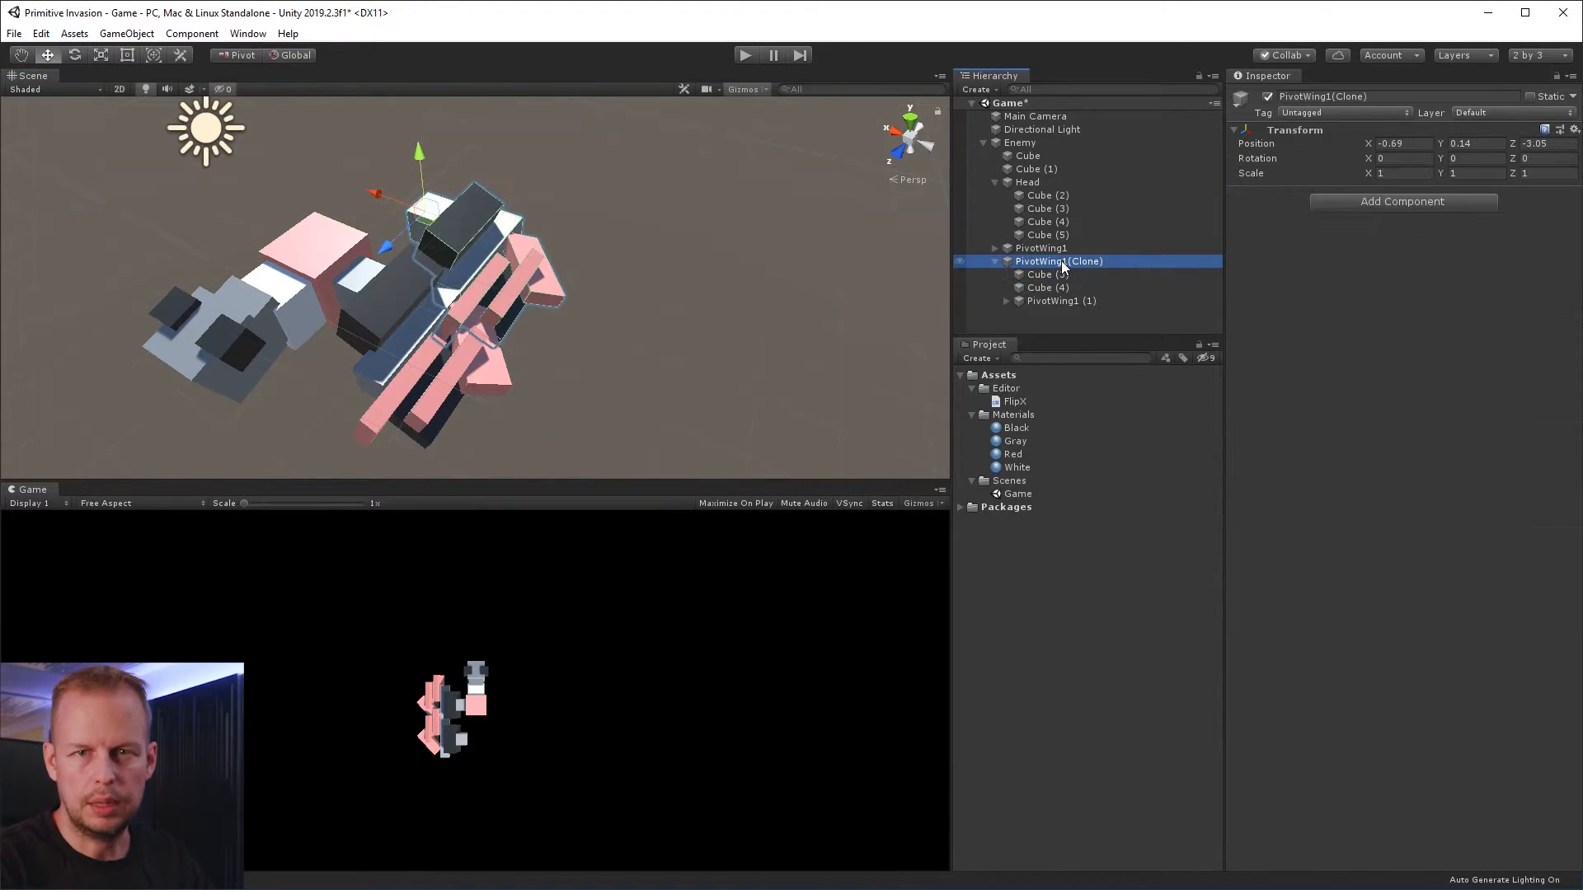
key("Delete")
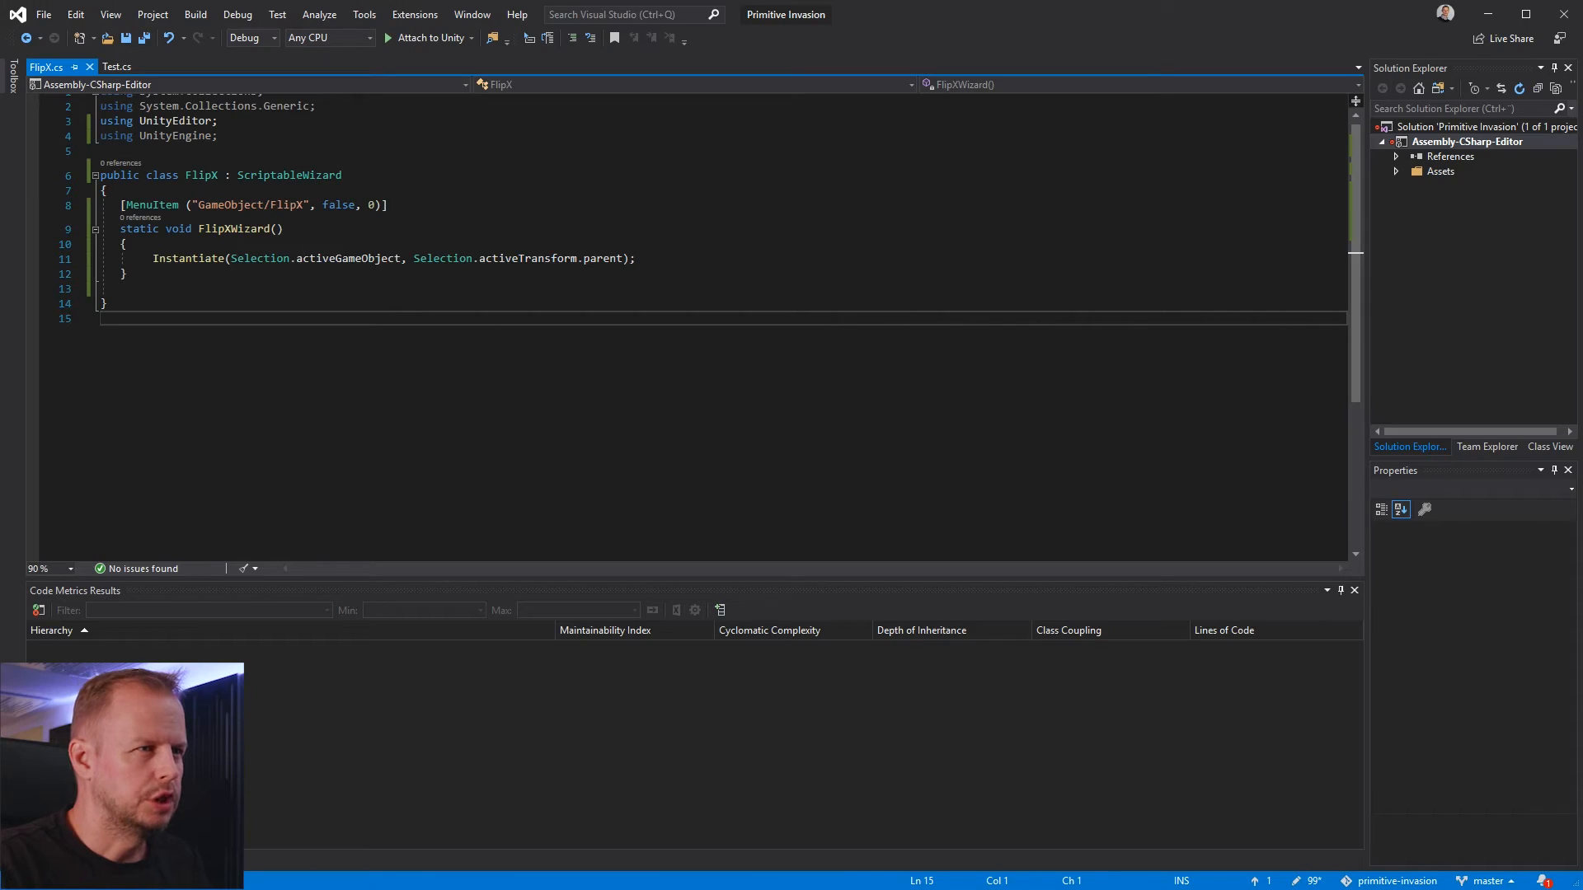
key("Return")
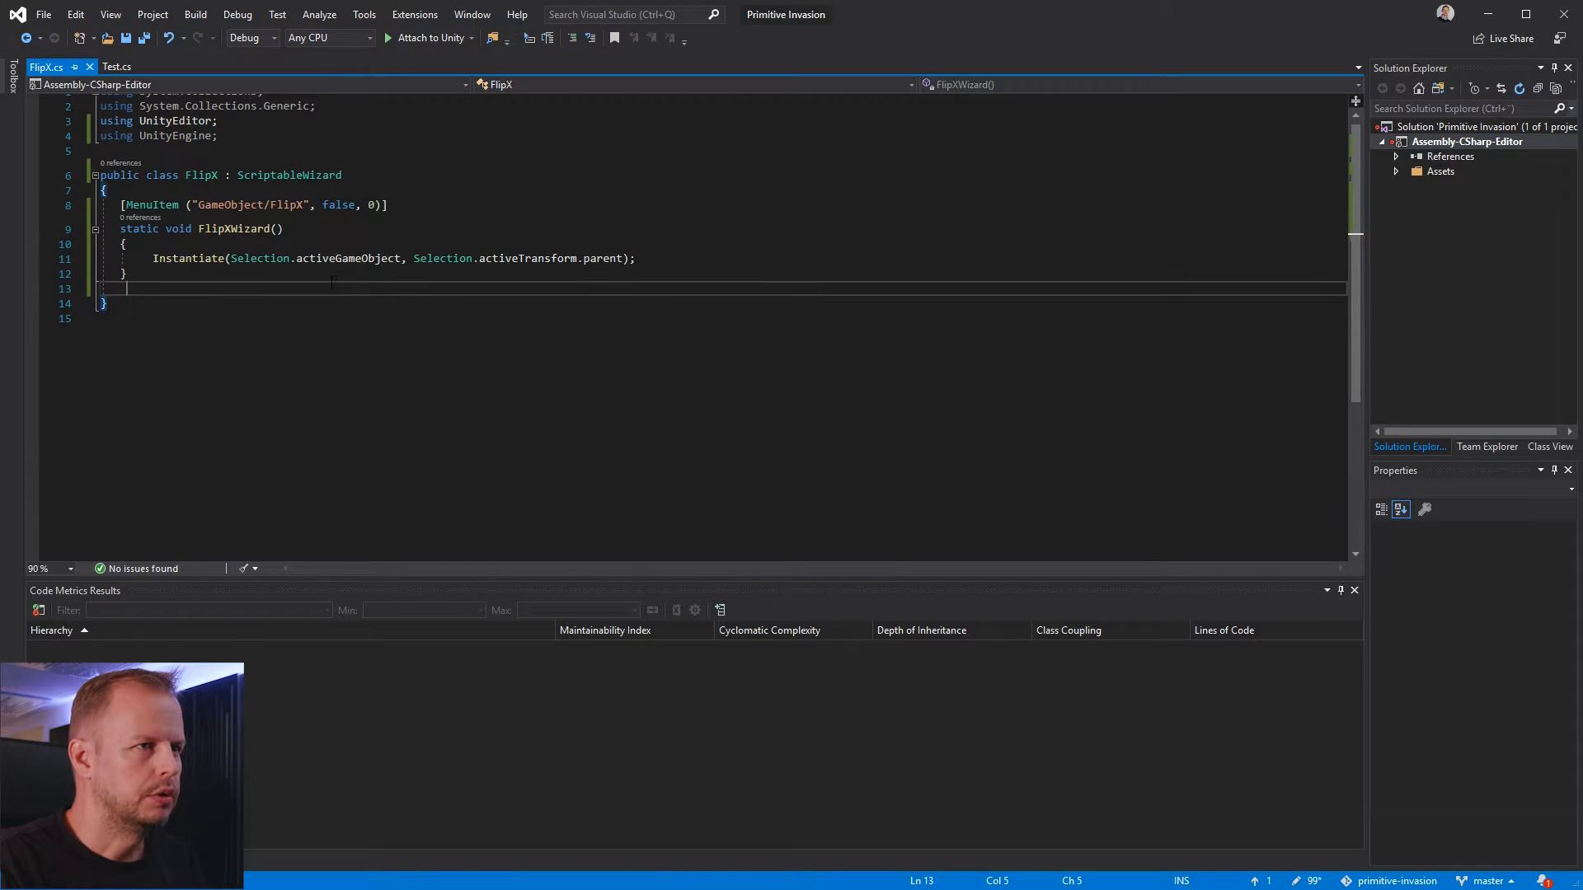
Remove the semicolon ending the Instantiate statement and chain .GetComponentsInChildren<Transforms> on a new line
key("Up")
key("Up")
key("End")
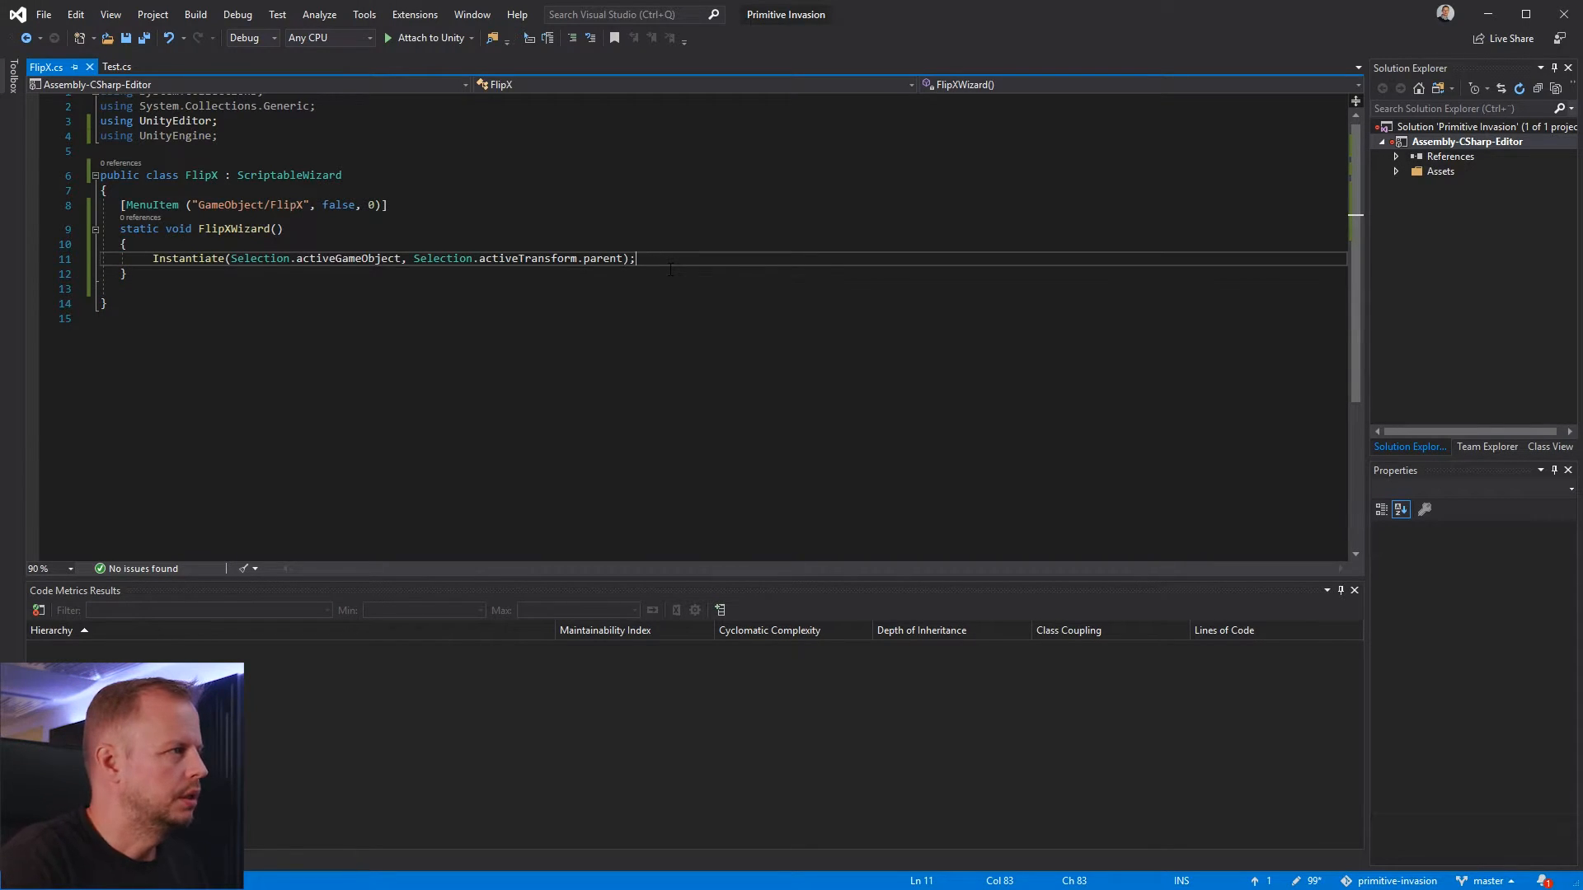
key("BackSpace")
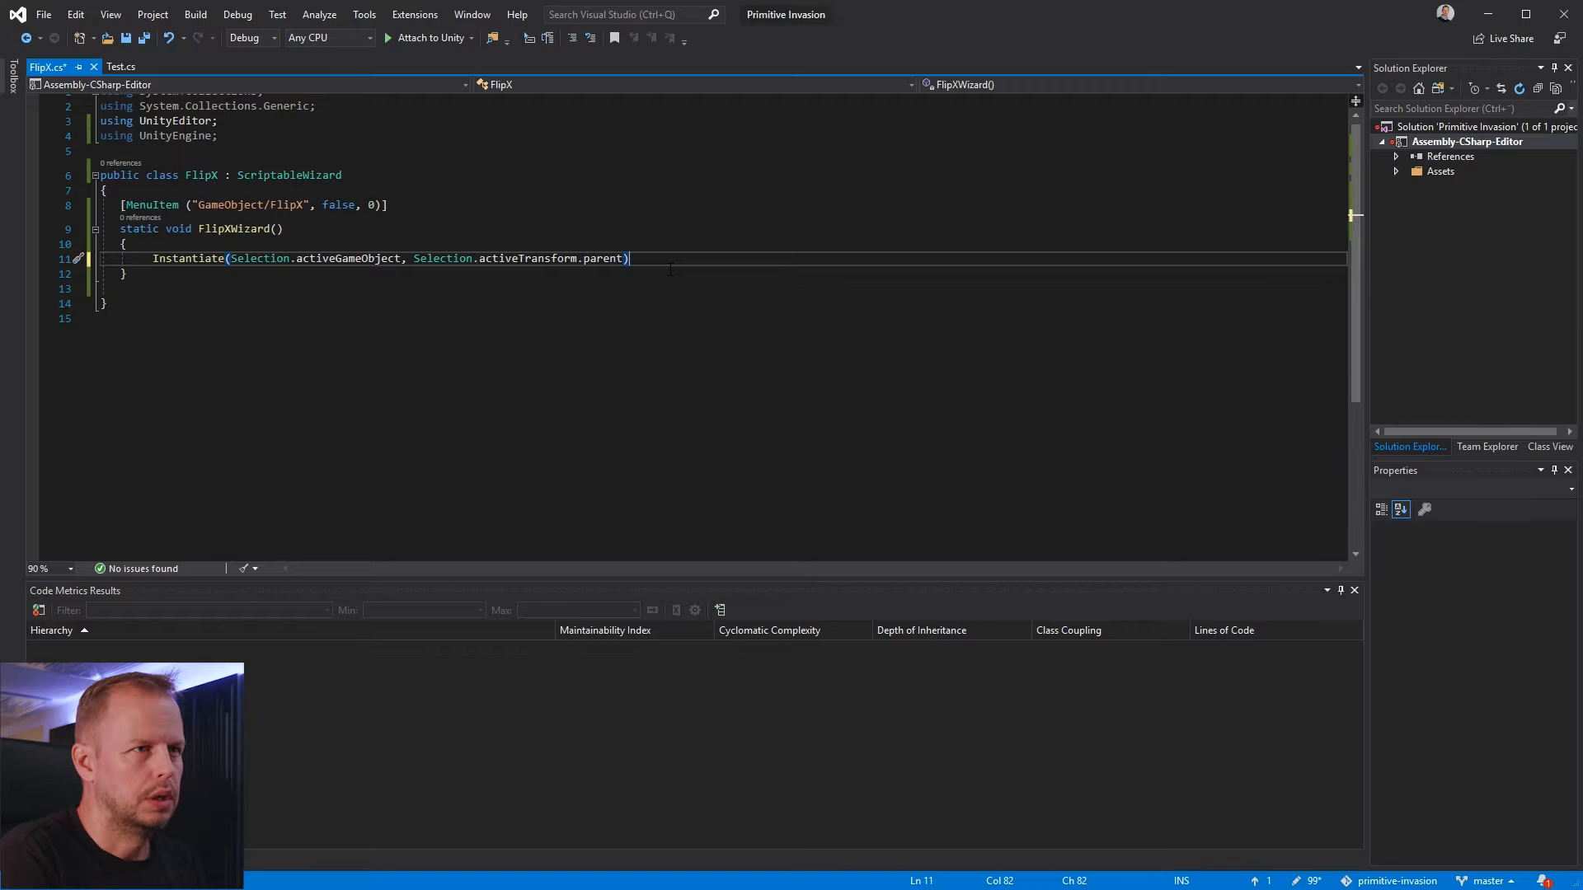
type(".")
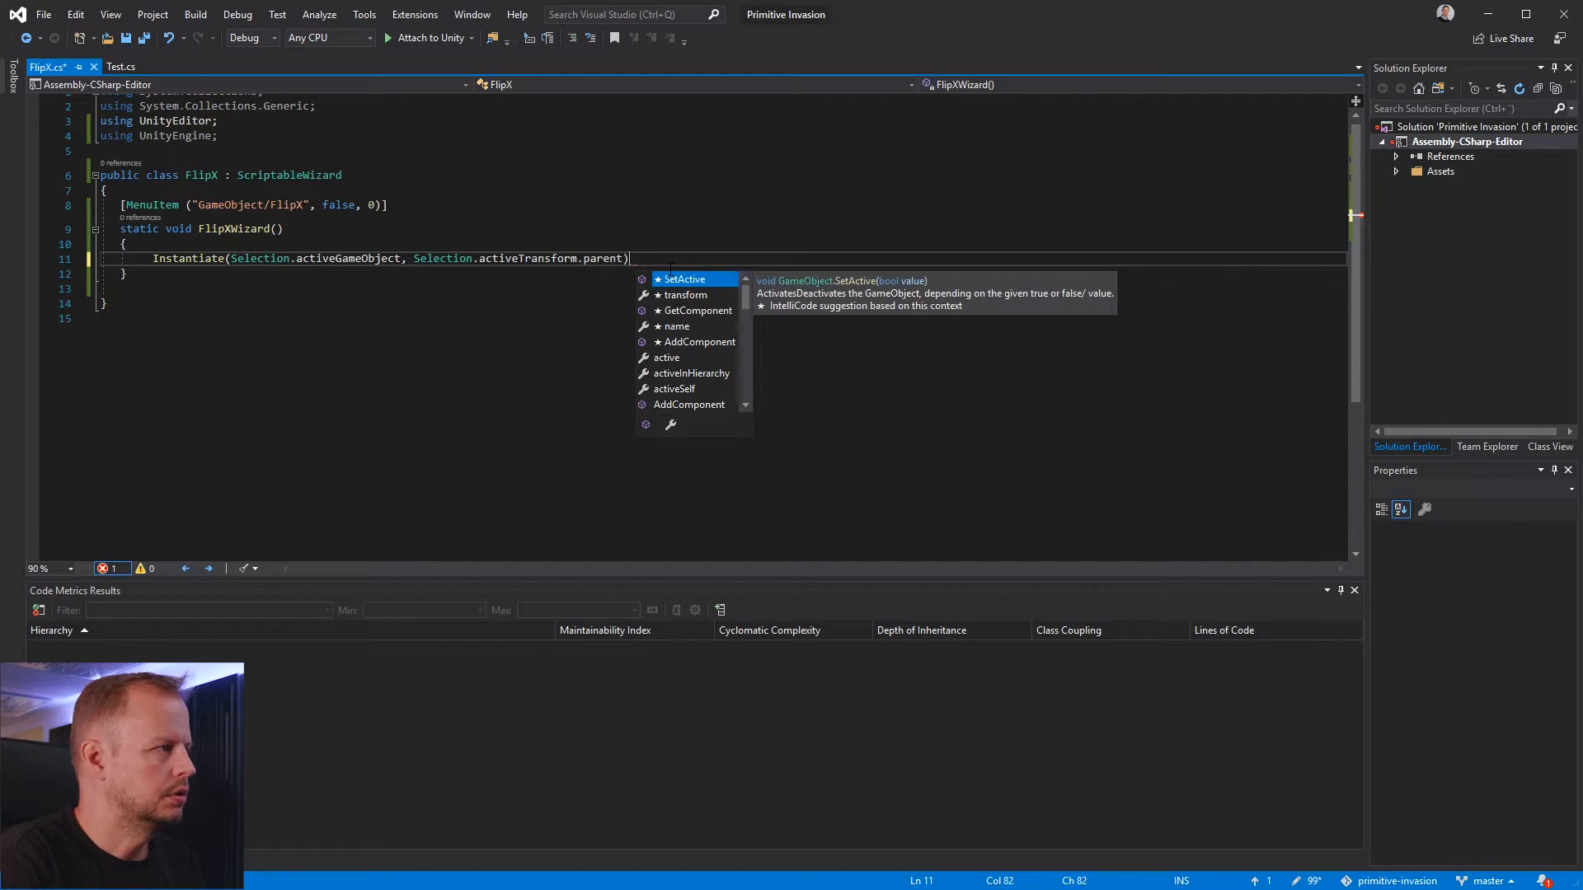
key("BackSpace")
key("Return")
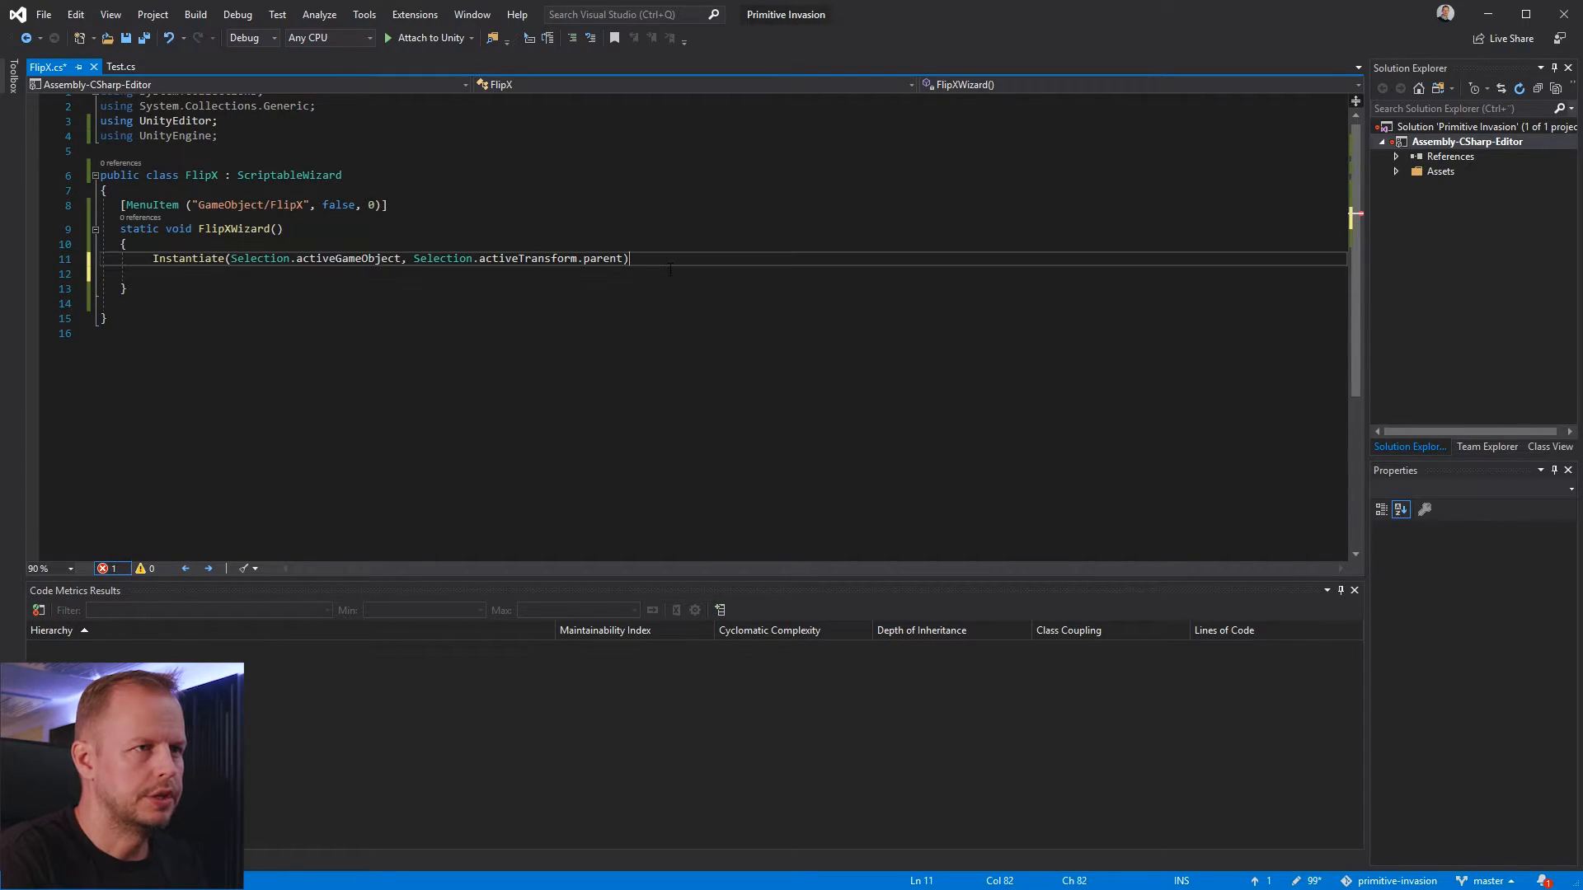
type(".Get")
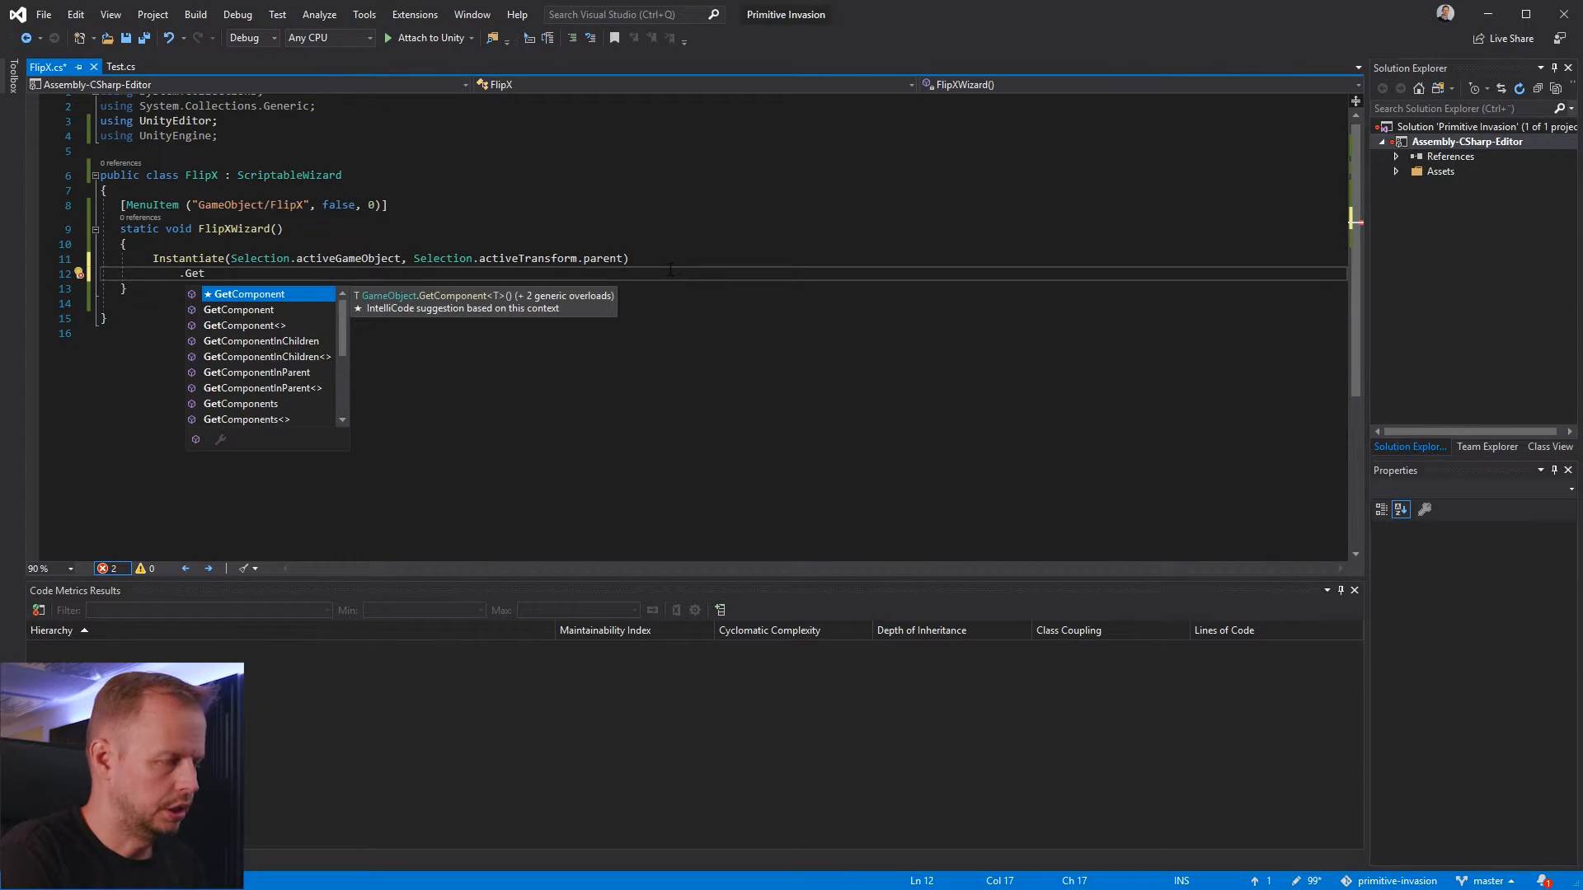
type("ComponentsInCh")
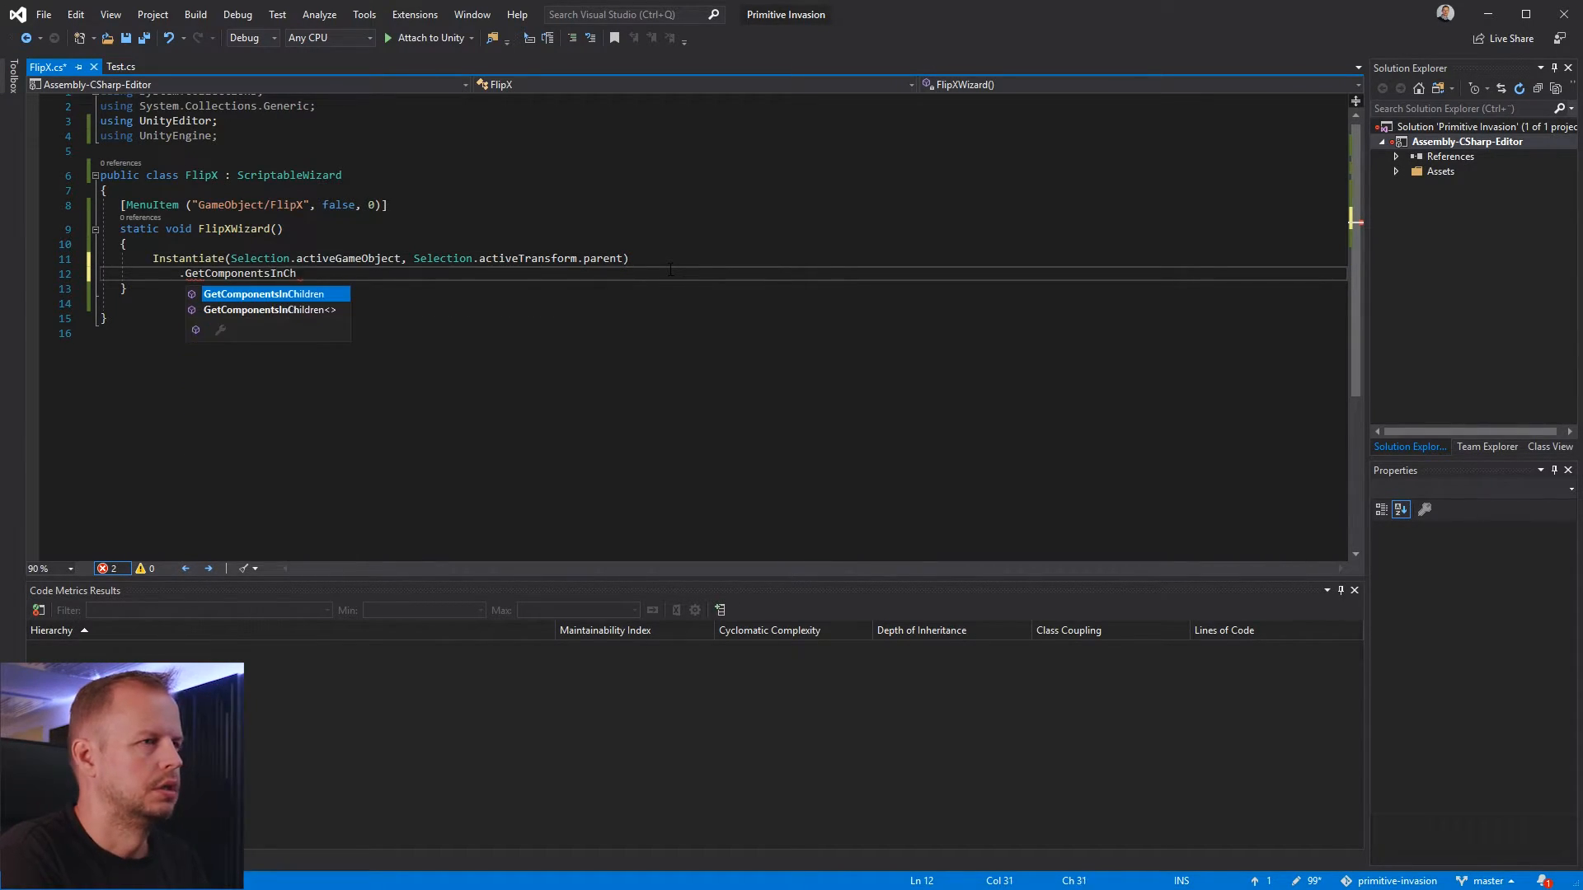
type("ildren<Tran")
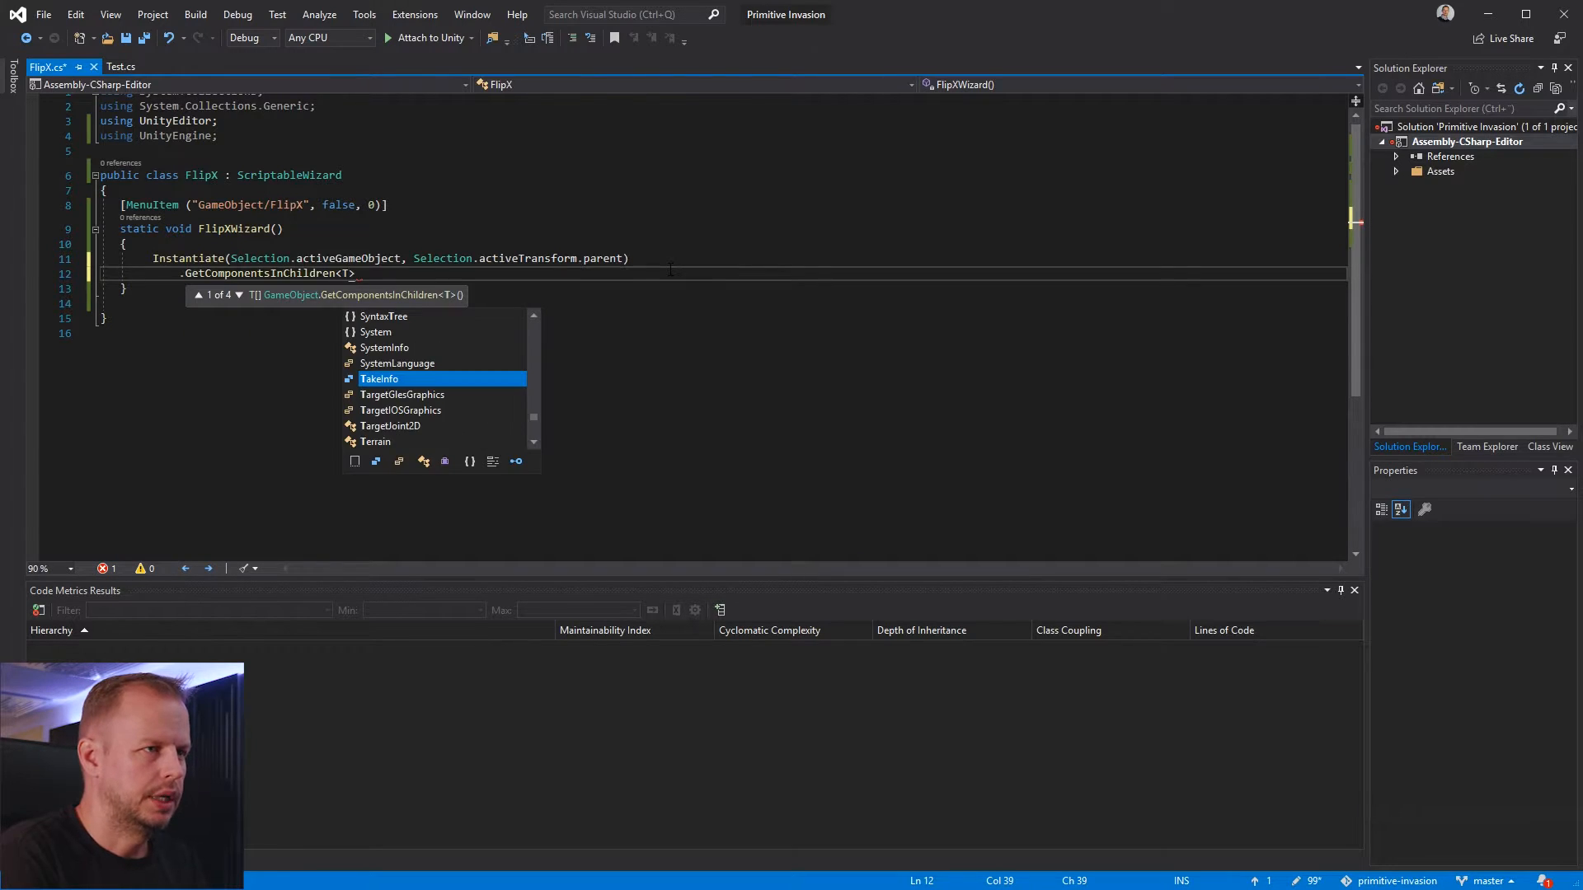
type("sforms")
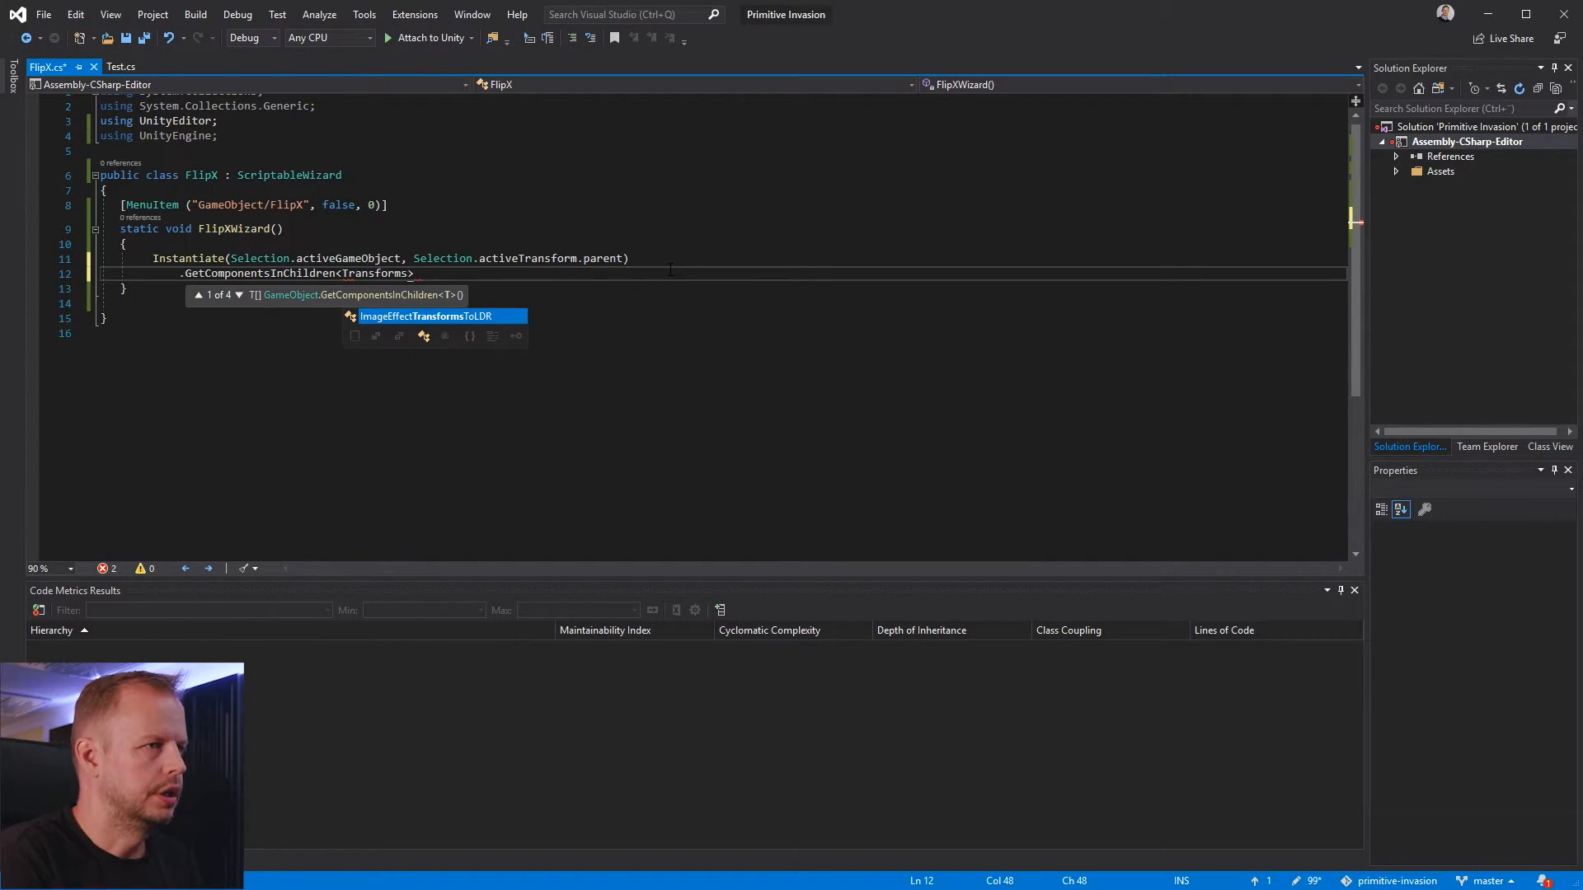
type(">()")
Add the empty parentheses to the GetComponentsInChildren call and correct its type argument to Transform
key("Left")
key("Left")
key("Left")
key("BackSpace")
key("End")
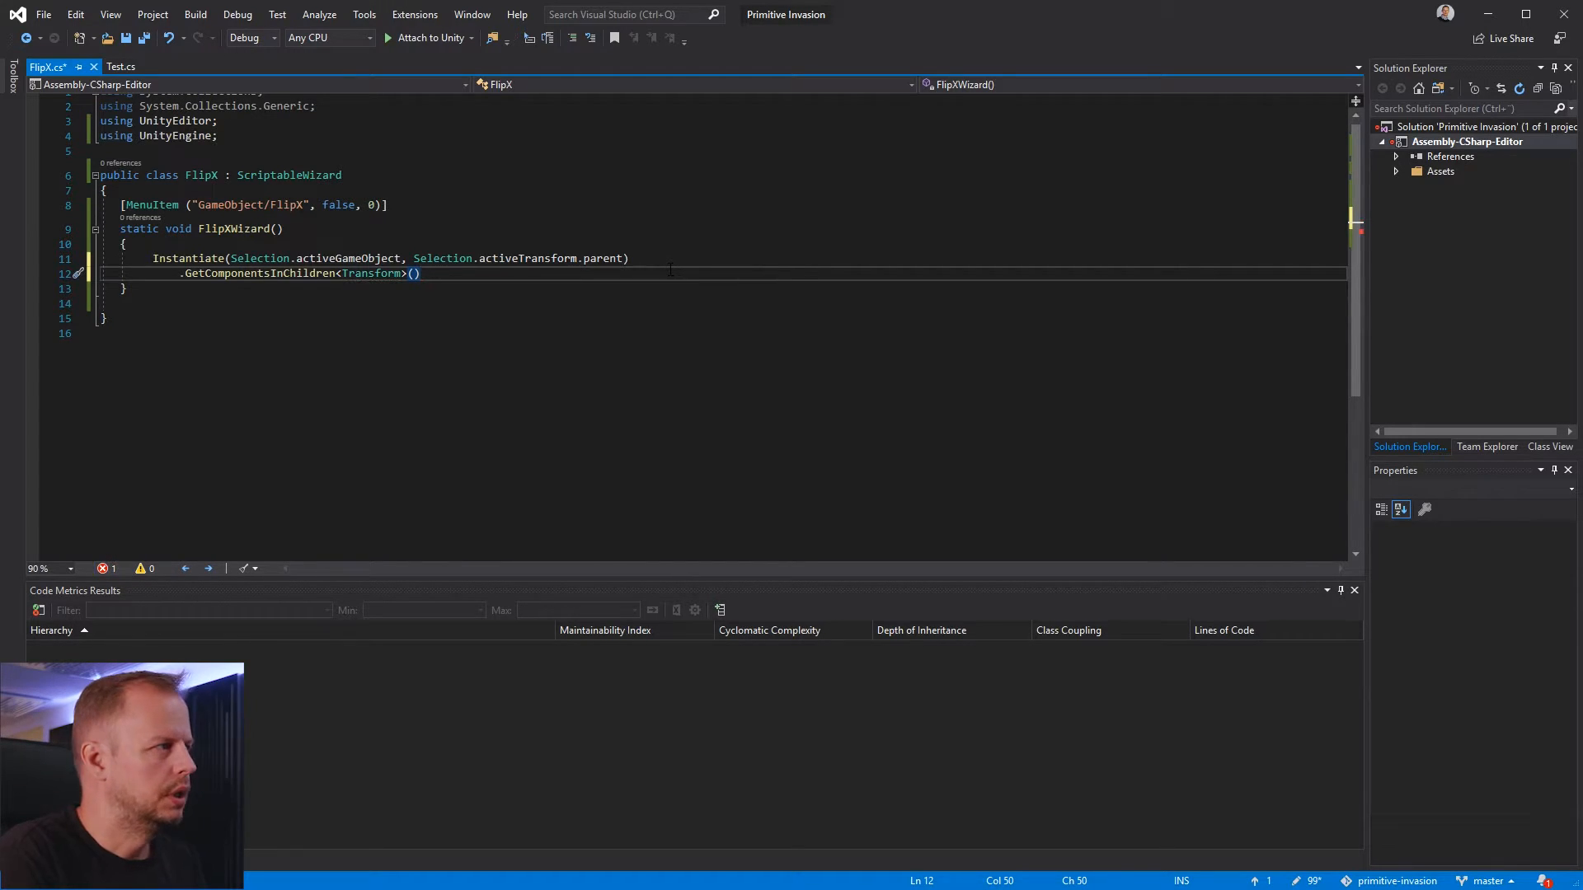
Chain .ToList() on a new line and add the missing using System.Linq directive through the suggested fix
key("Return")
type(".T")
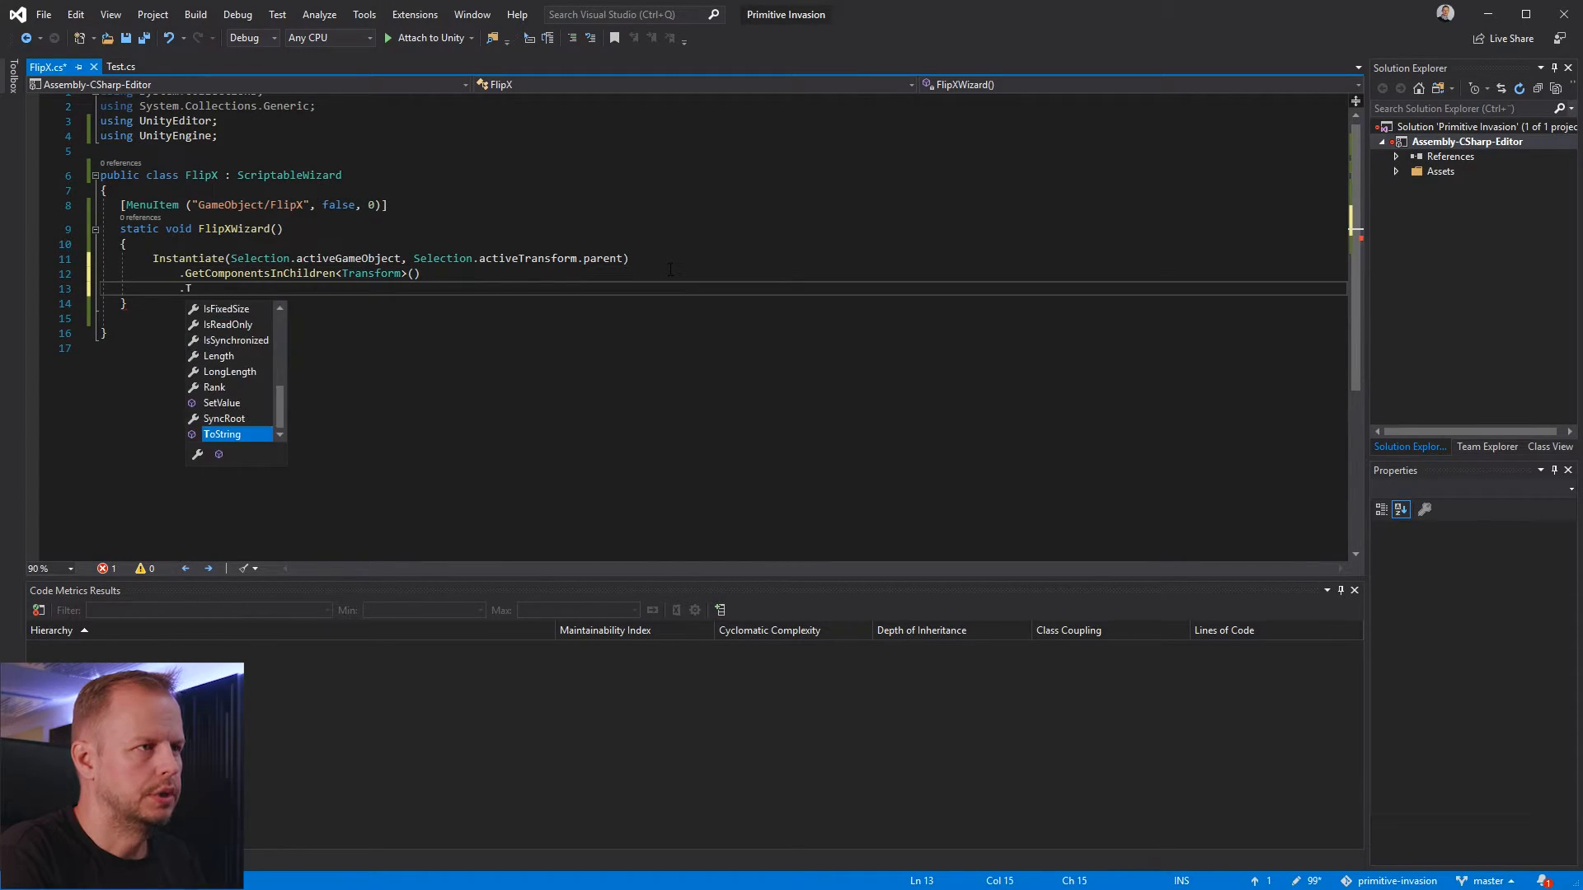
type("oList()")
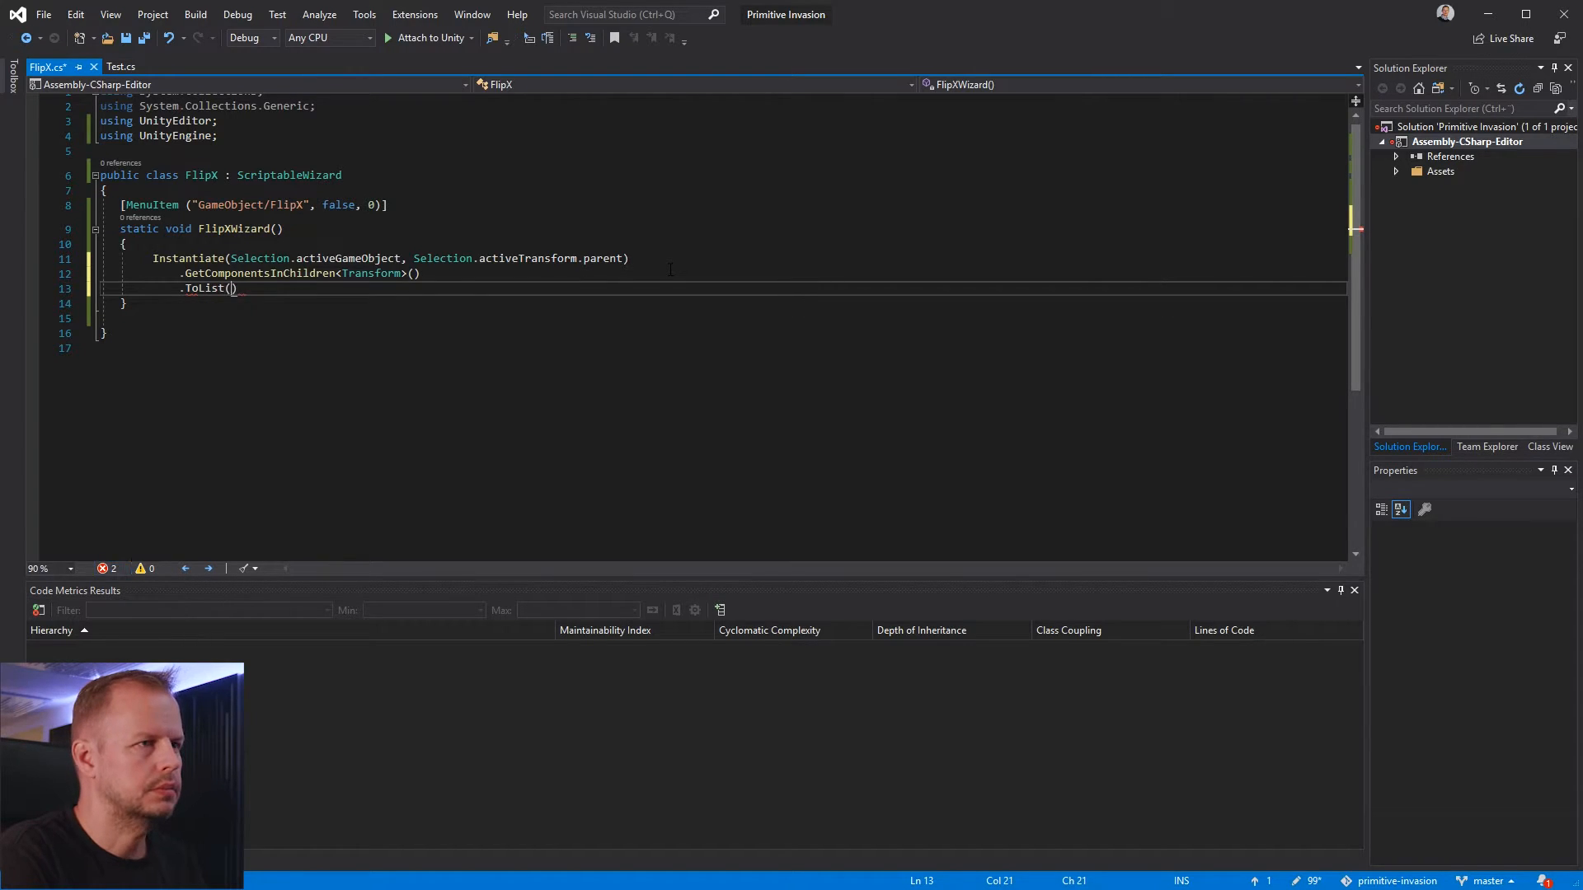
key("Return")
key("Up")
key("End")
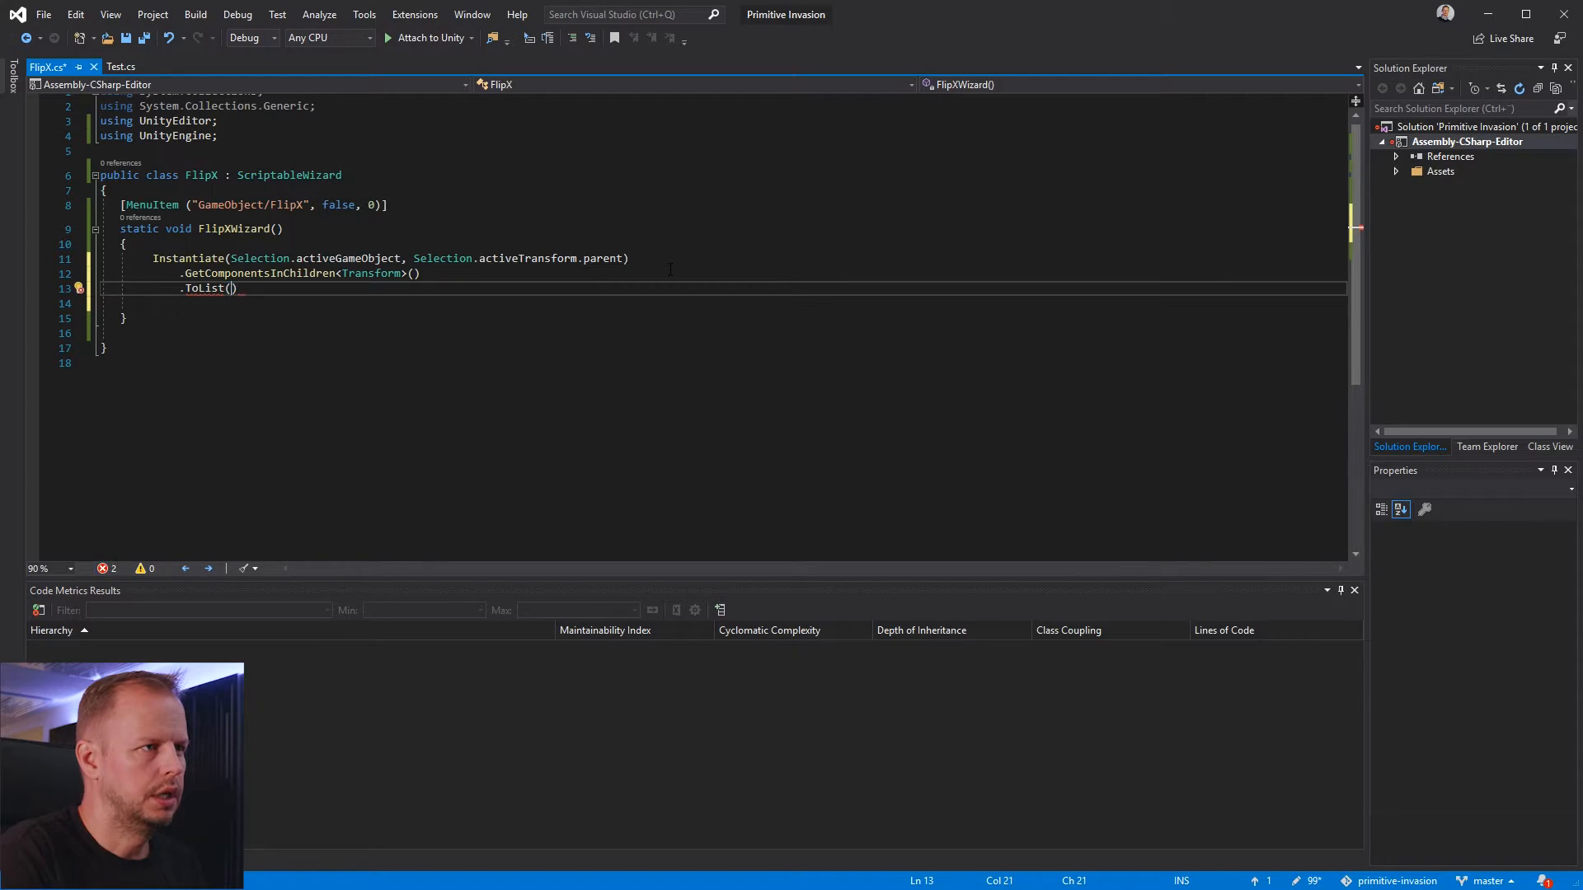
key("ctrl+period")
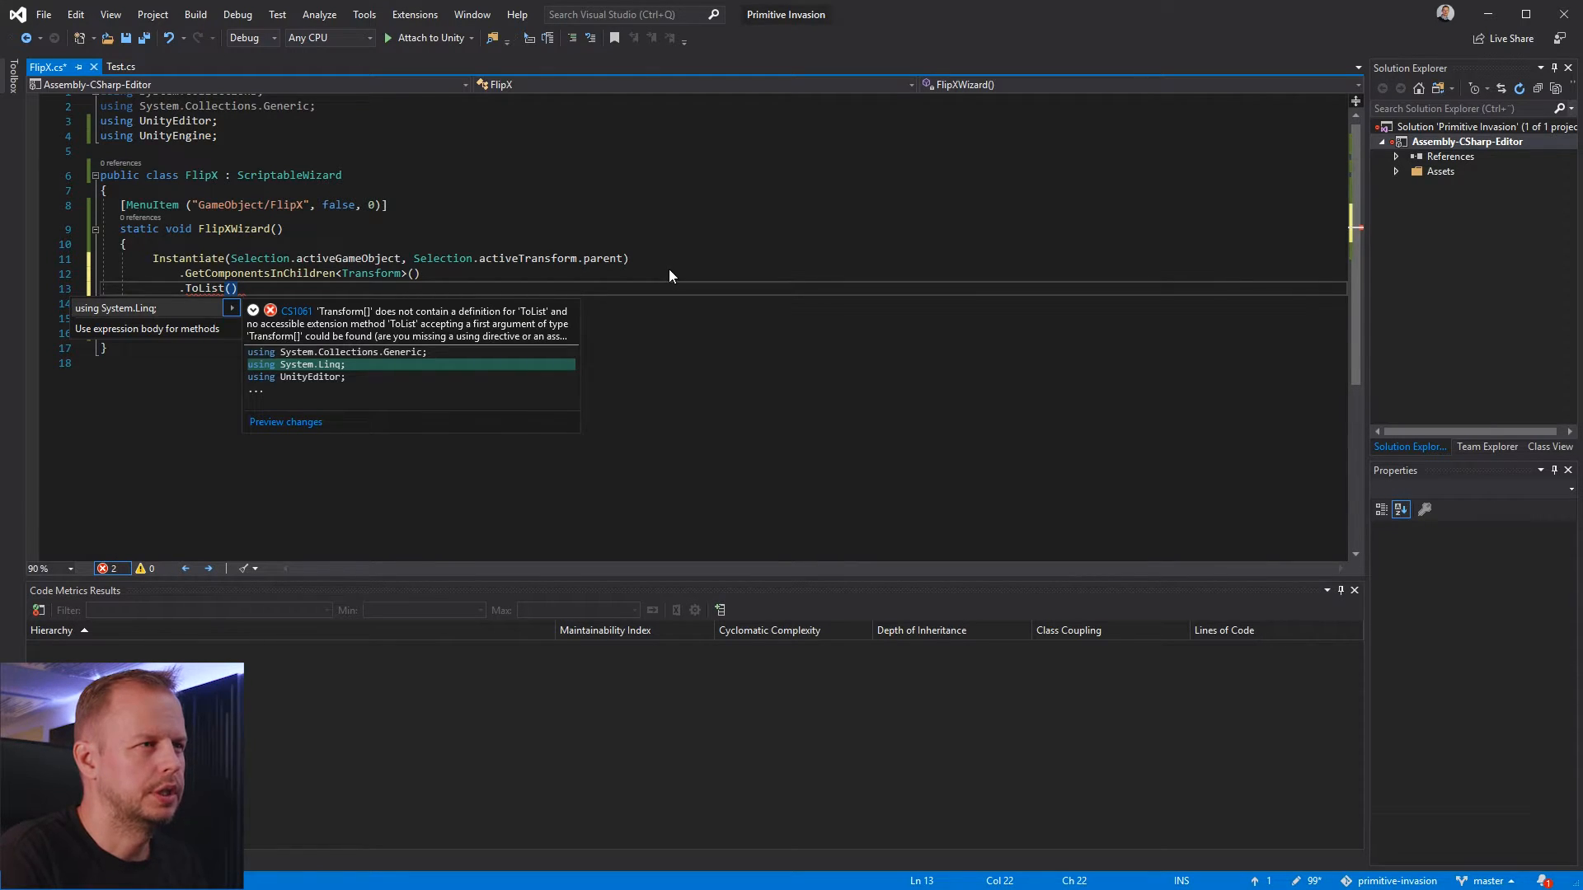
key("Return")
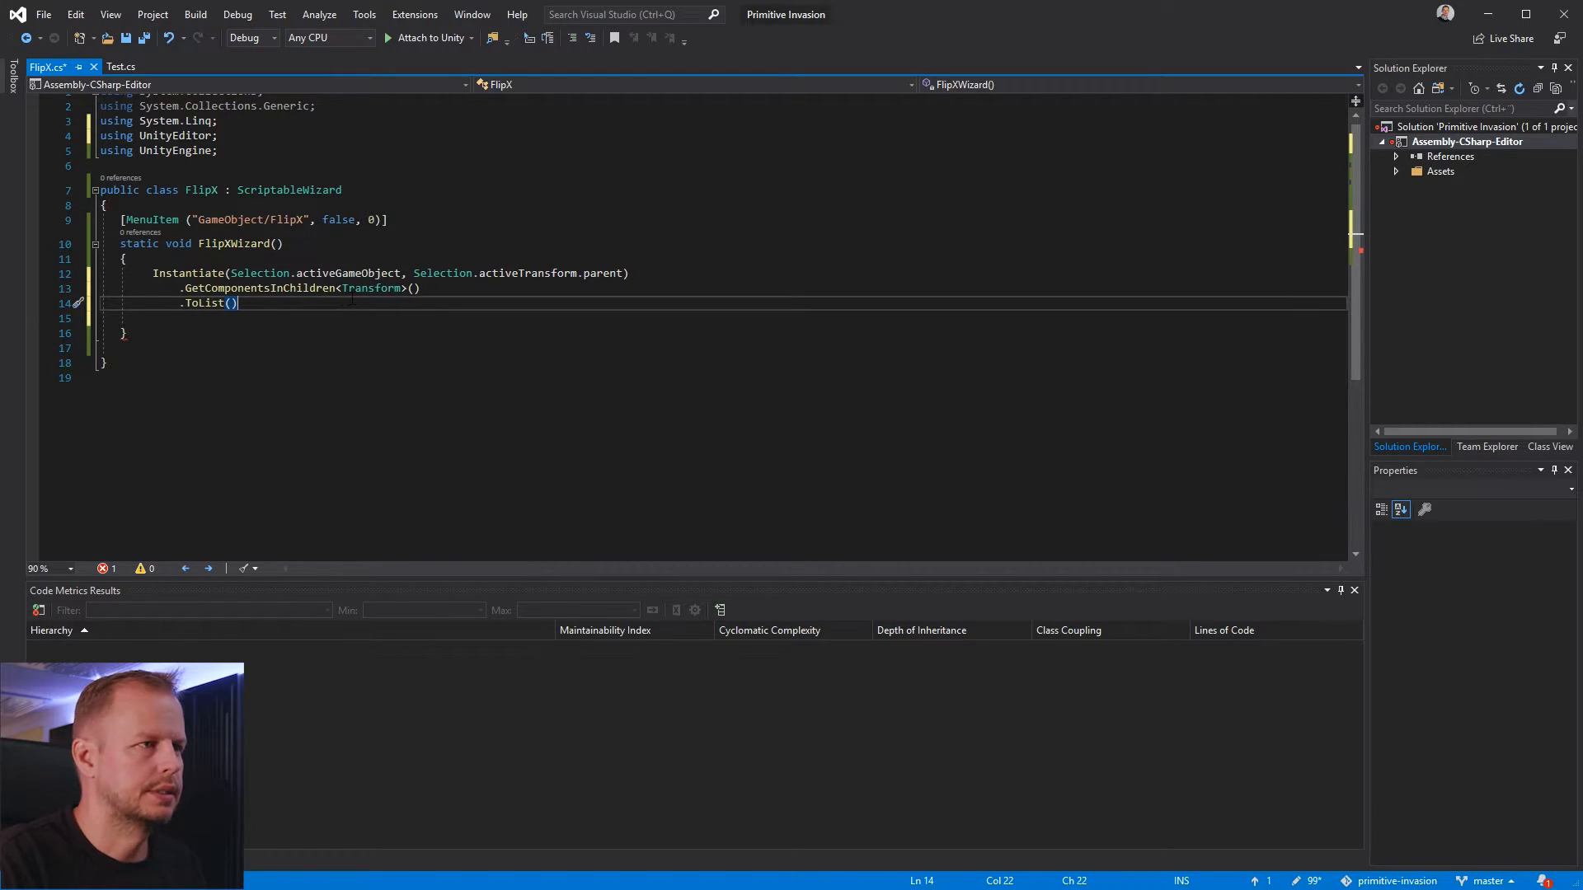
Chain .ForEach(t => { }) after ToList() with an empty multi-line lambda body and a closing semicolon
key("Return")
type(".Forr")
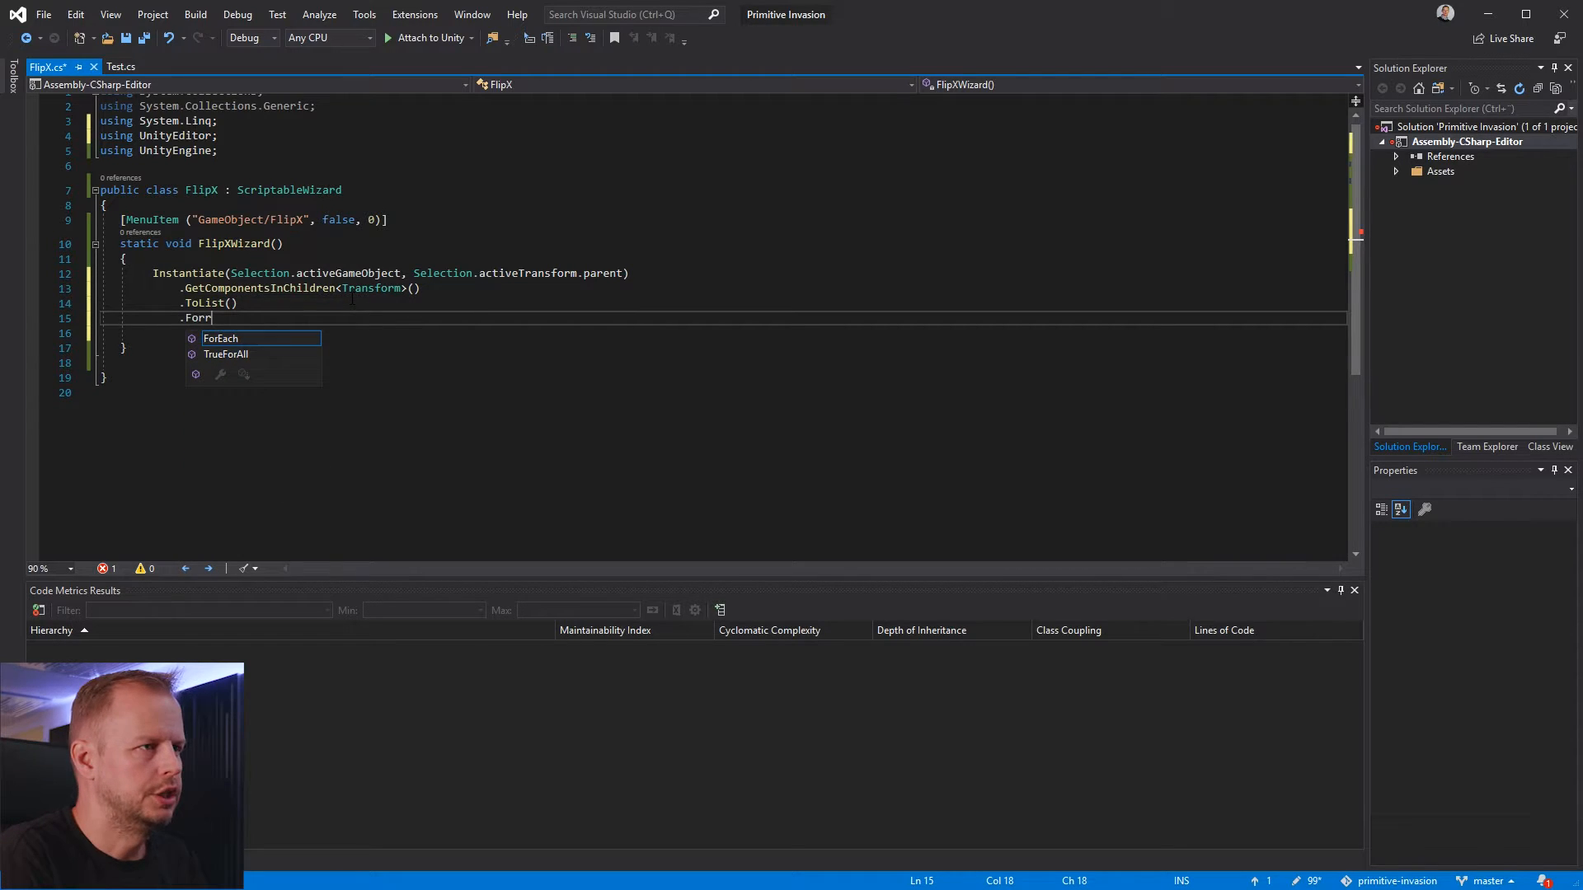
key("BackSpace")
type("Eac")
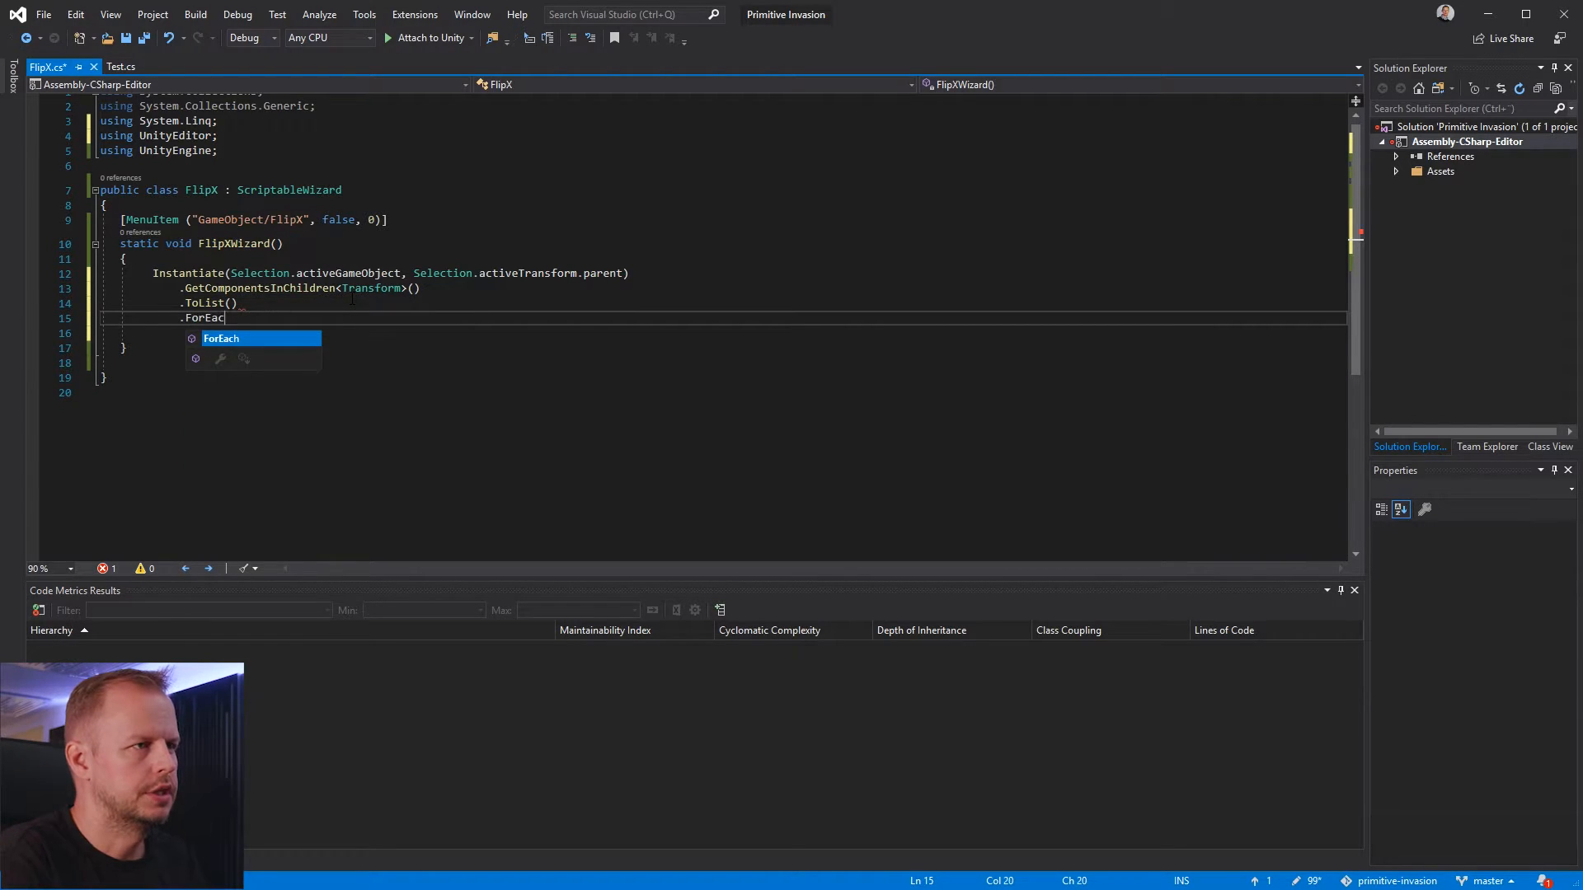
type("h(t =>")
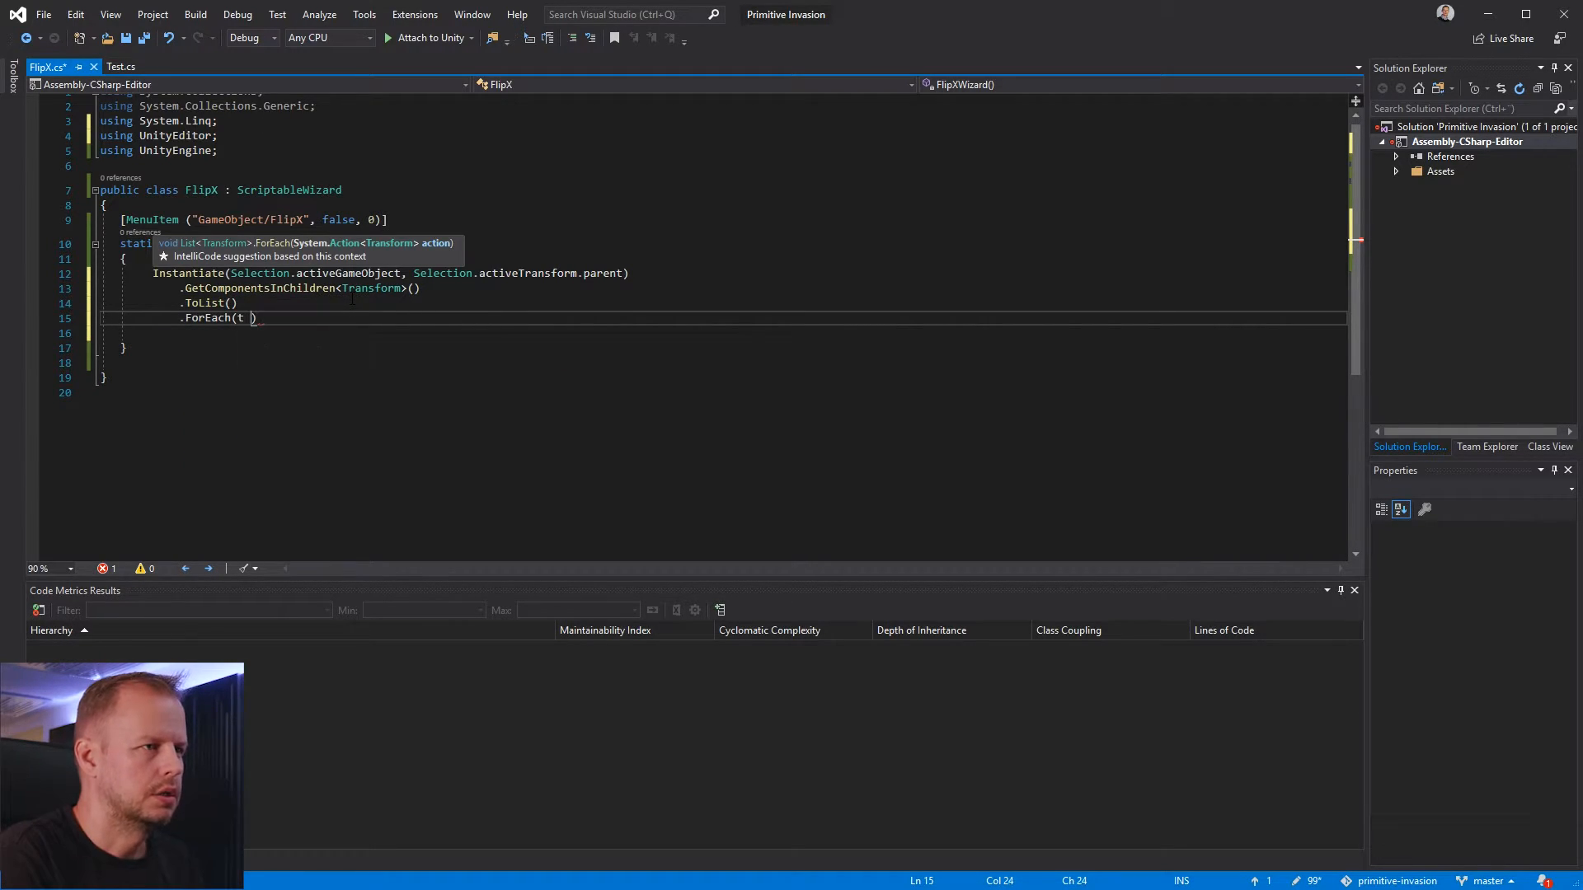
type(" {")
key("Return")
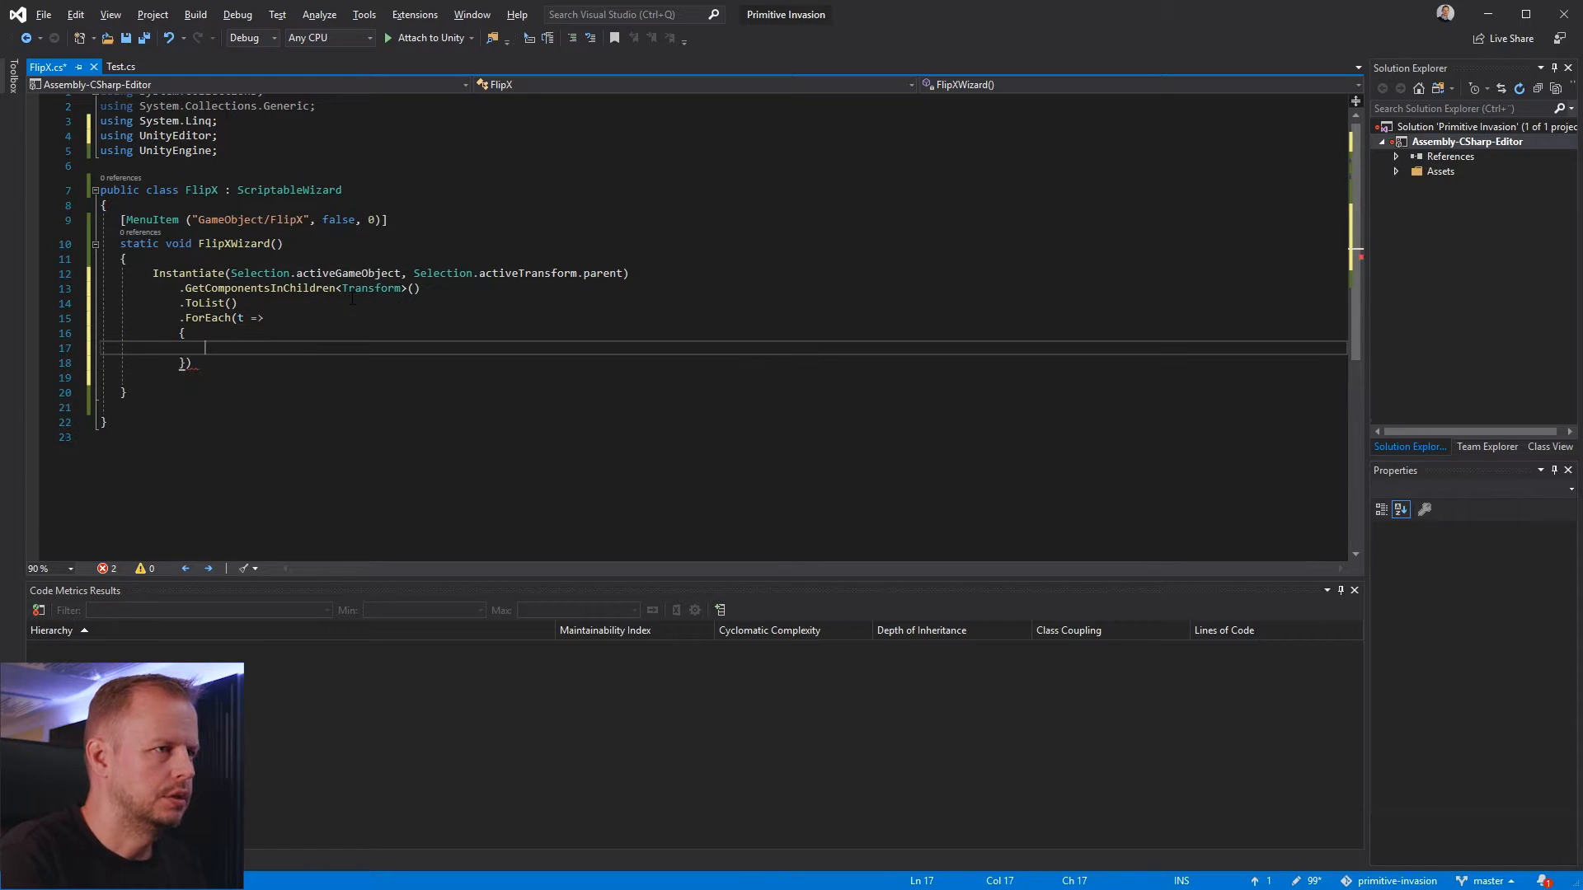
key("Down")
type(";")
key("Up")
Inside the ForEach body, begin assigning t.localPosition = new Vector3 with -t.localPosition.x as the first argument
type("t")
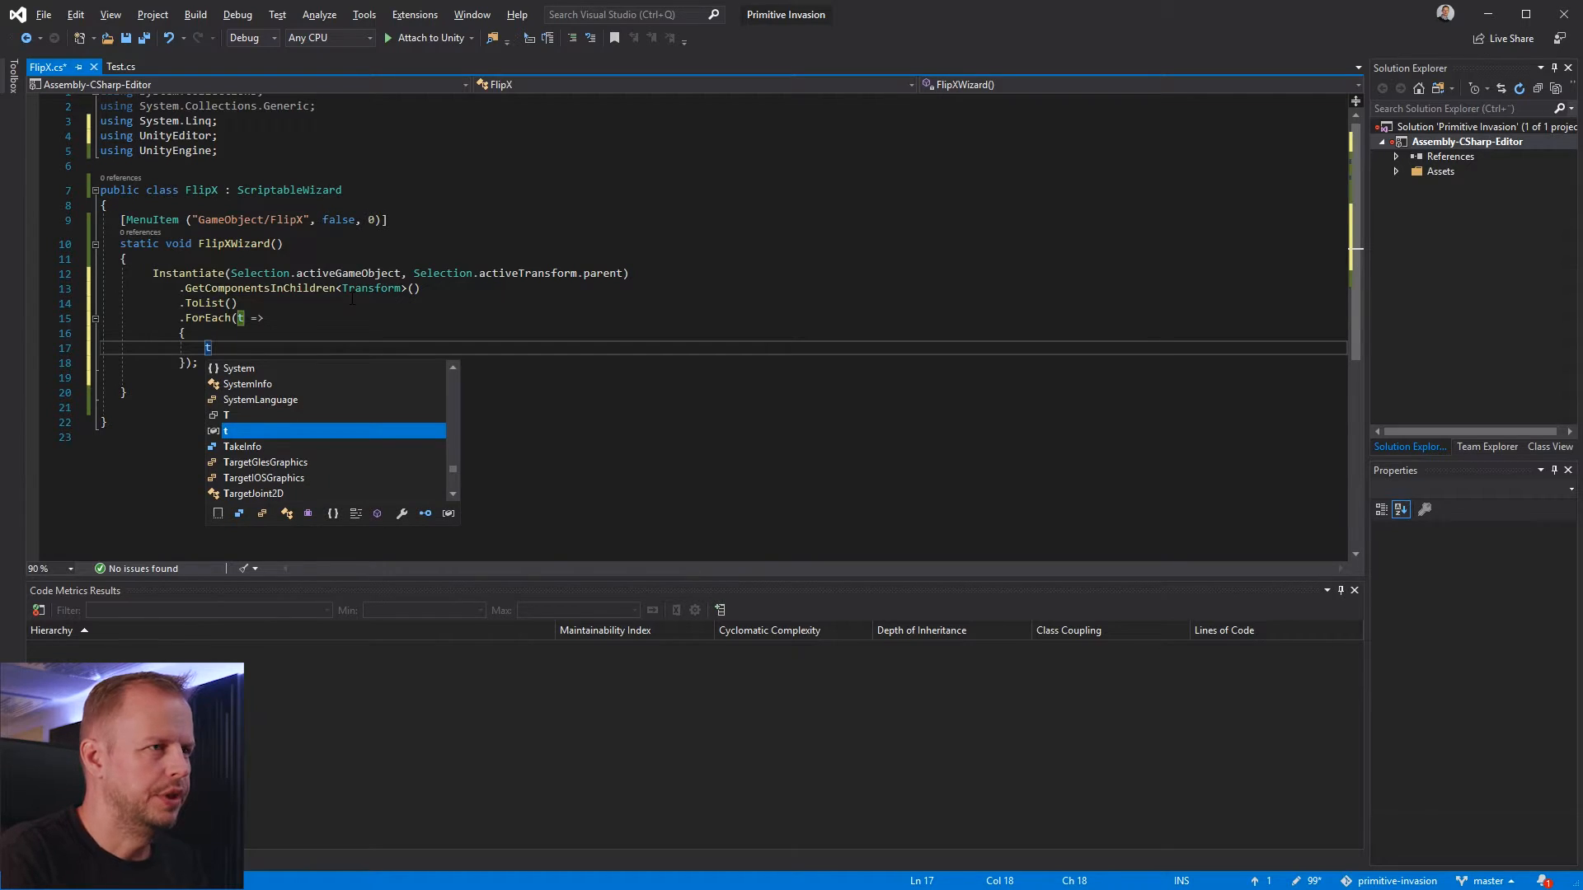
type(".")
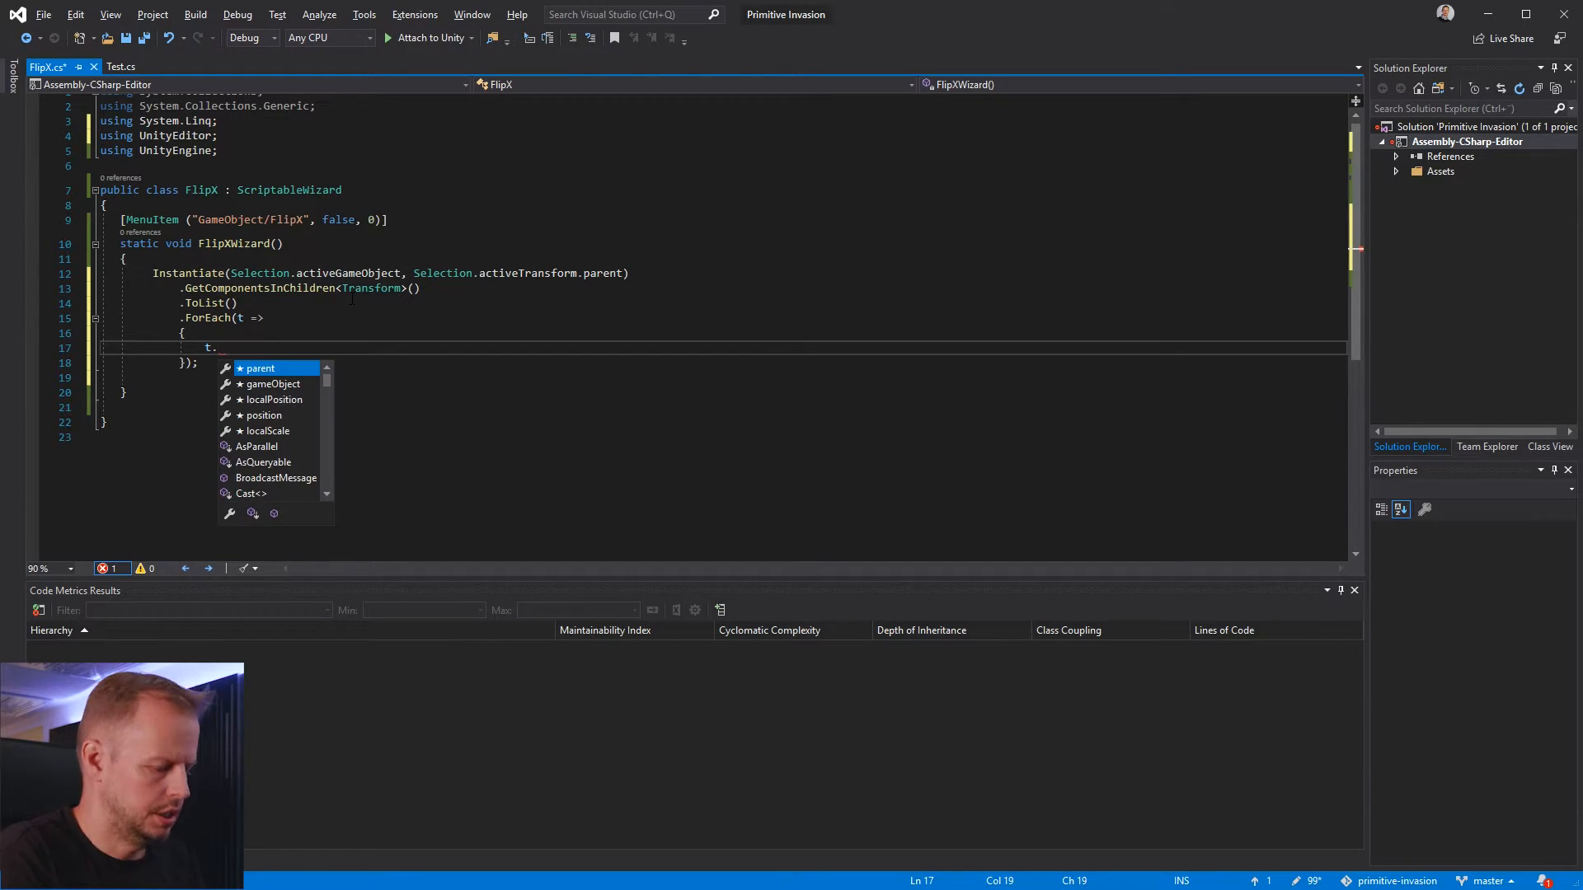
type("local")
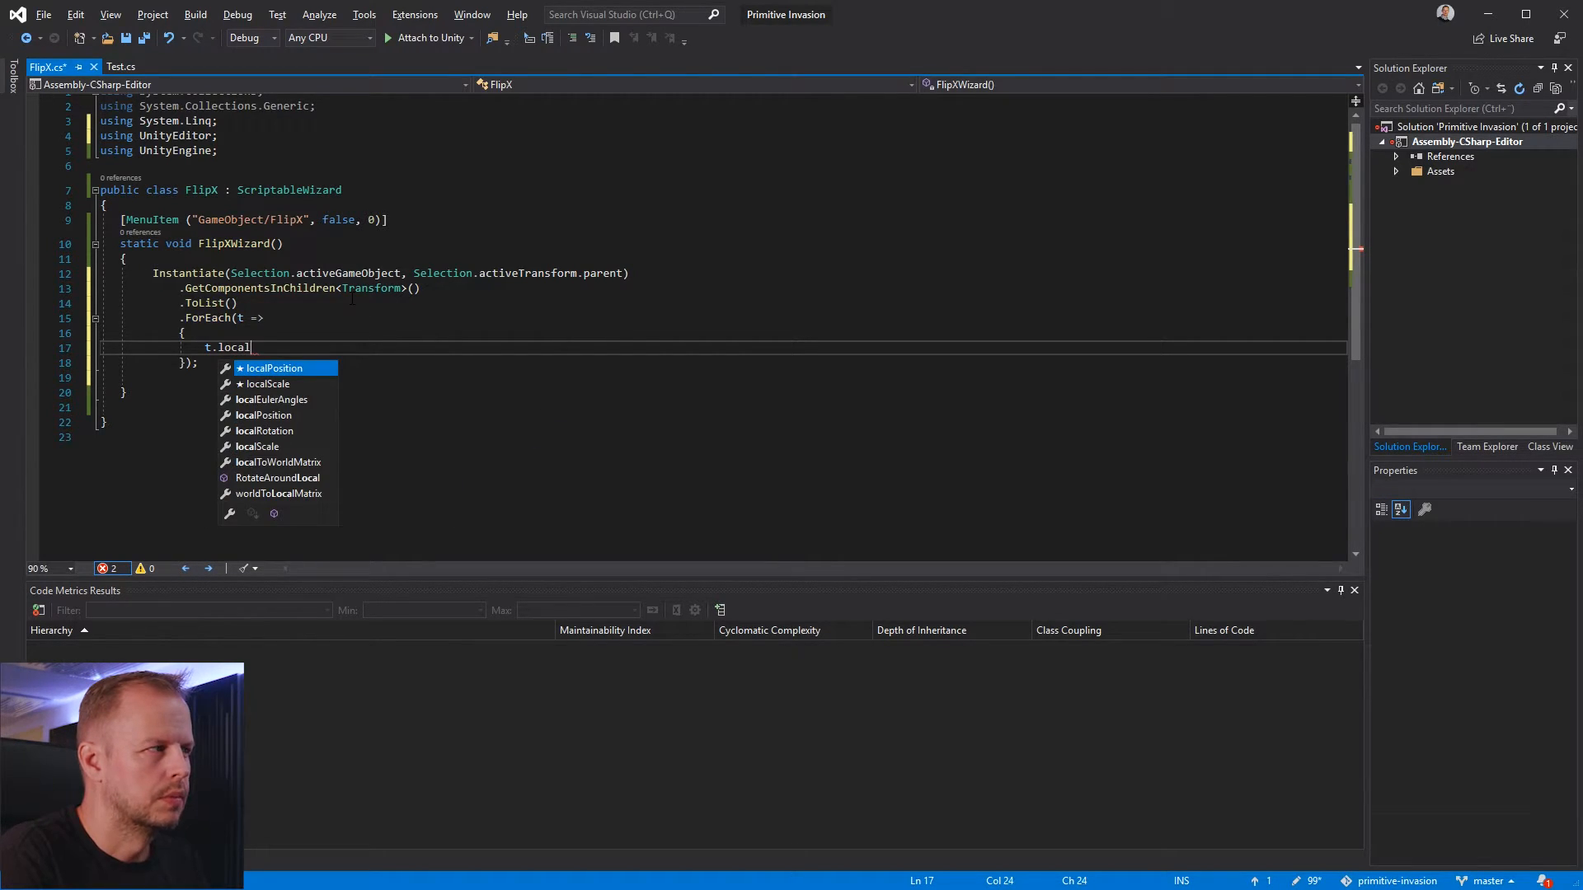
type("Position ")
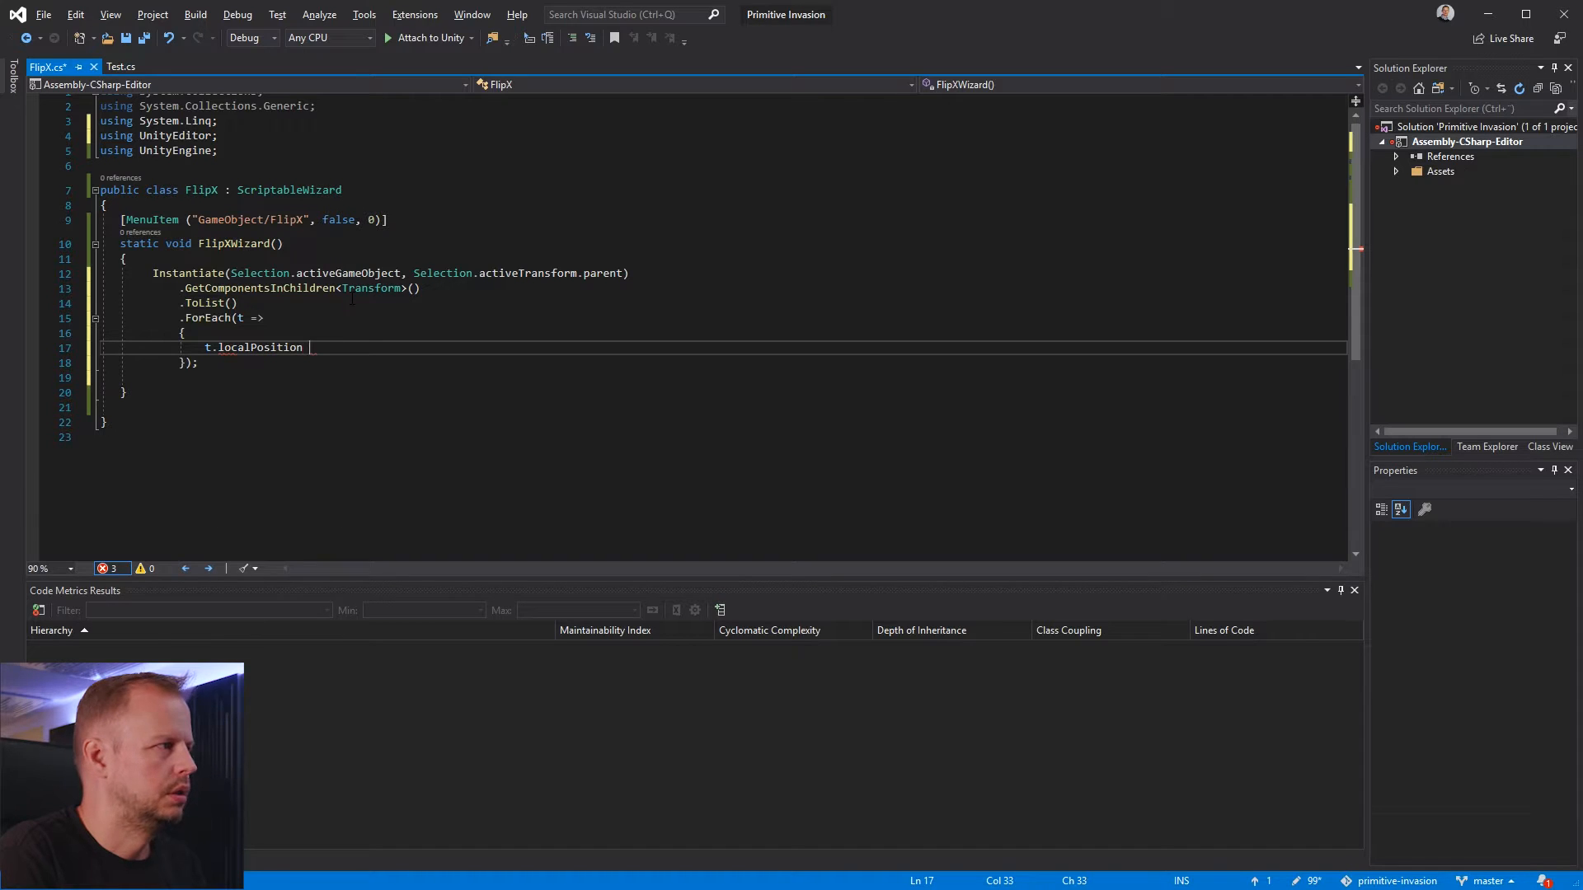
type("= new Vector3")
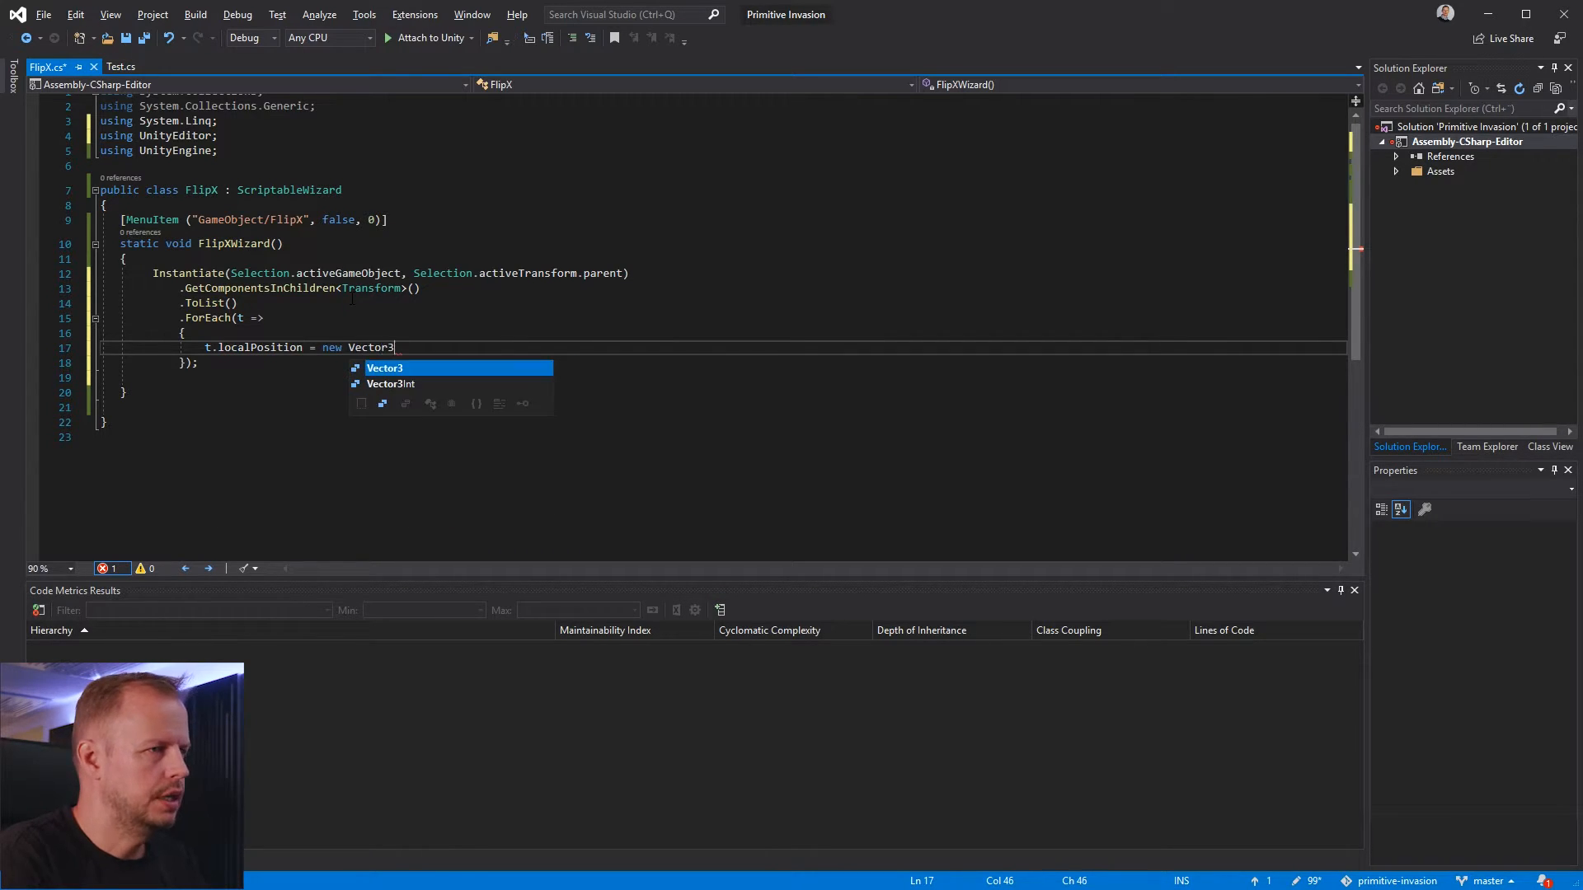
type("(-t")
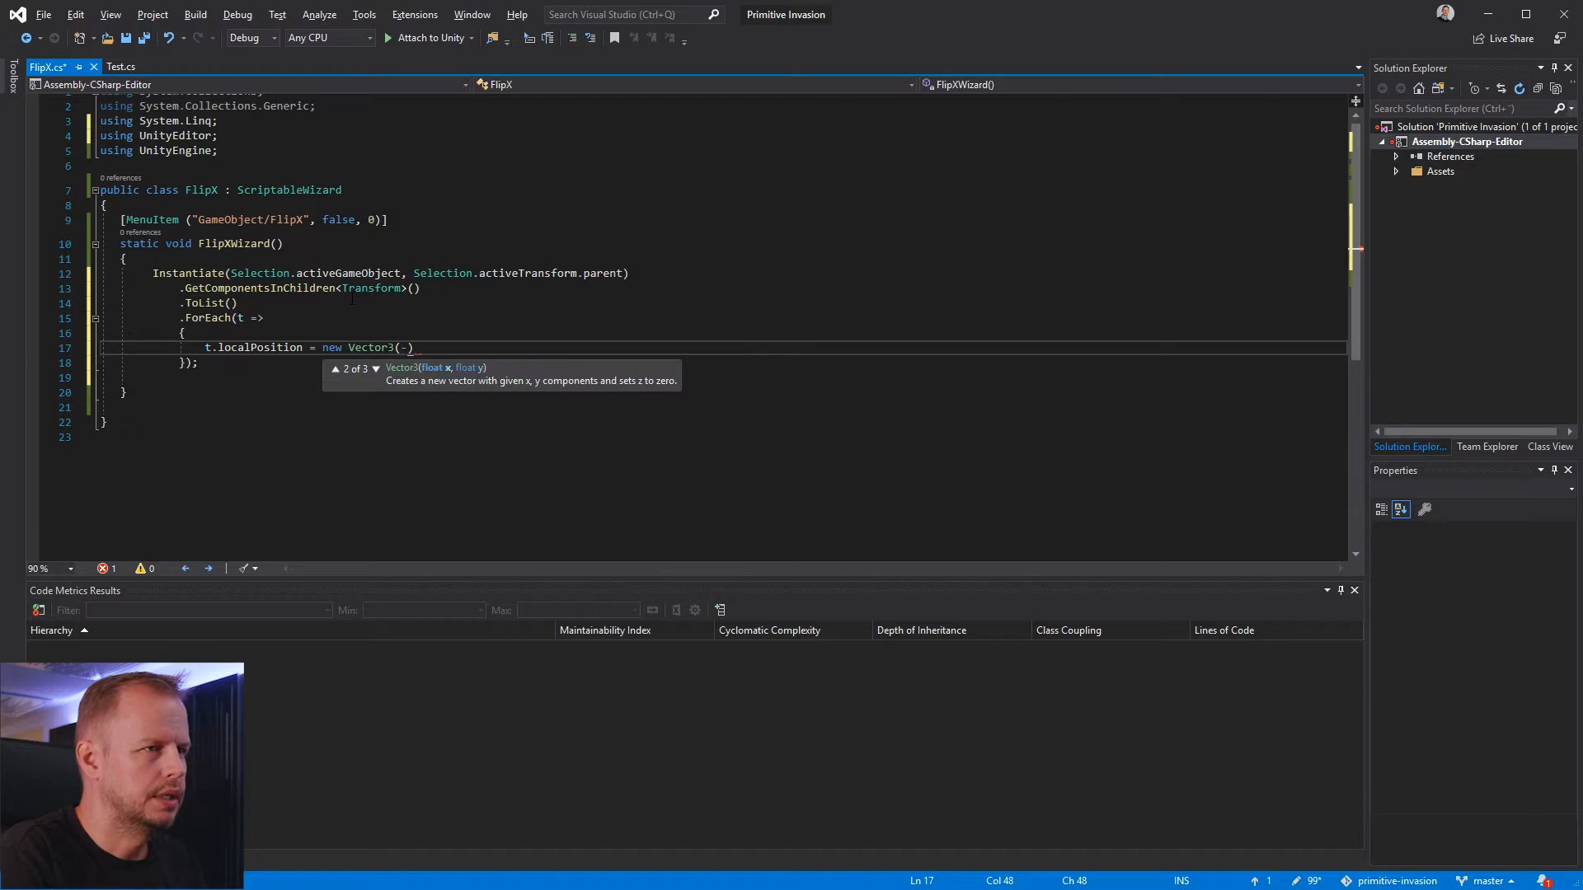
type(".")
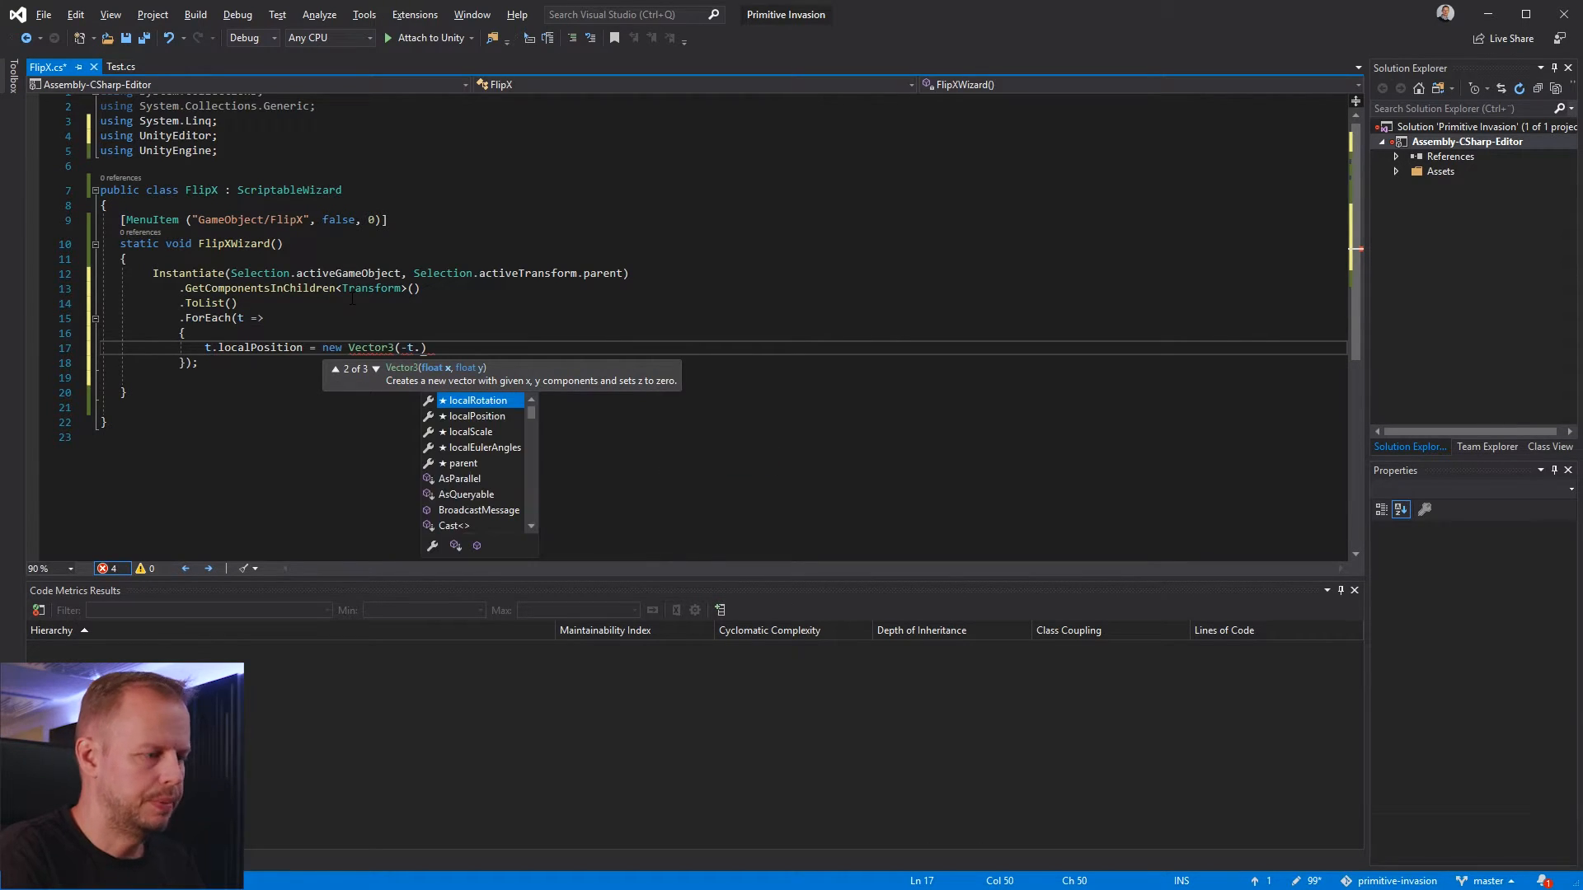
type("localPosi")
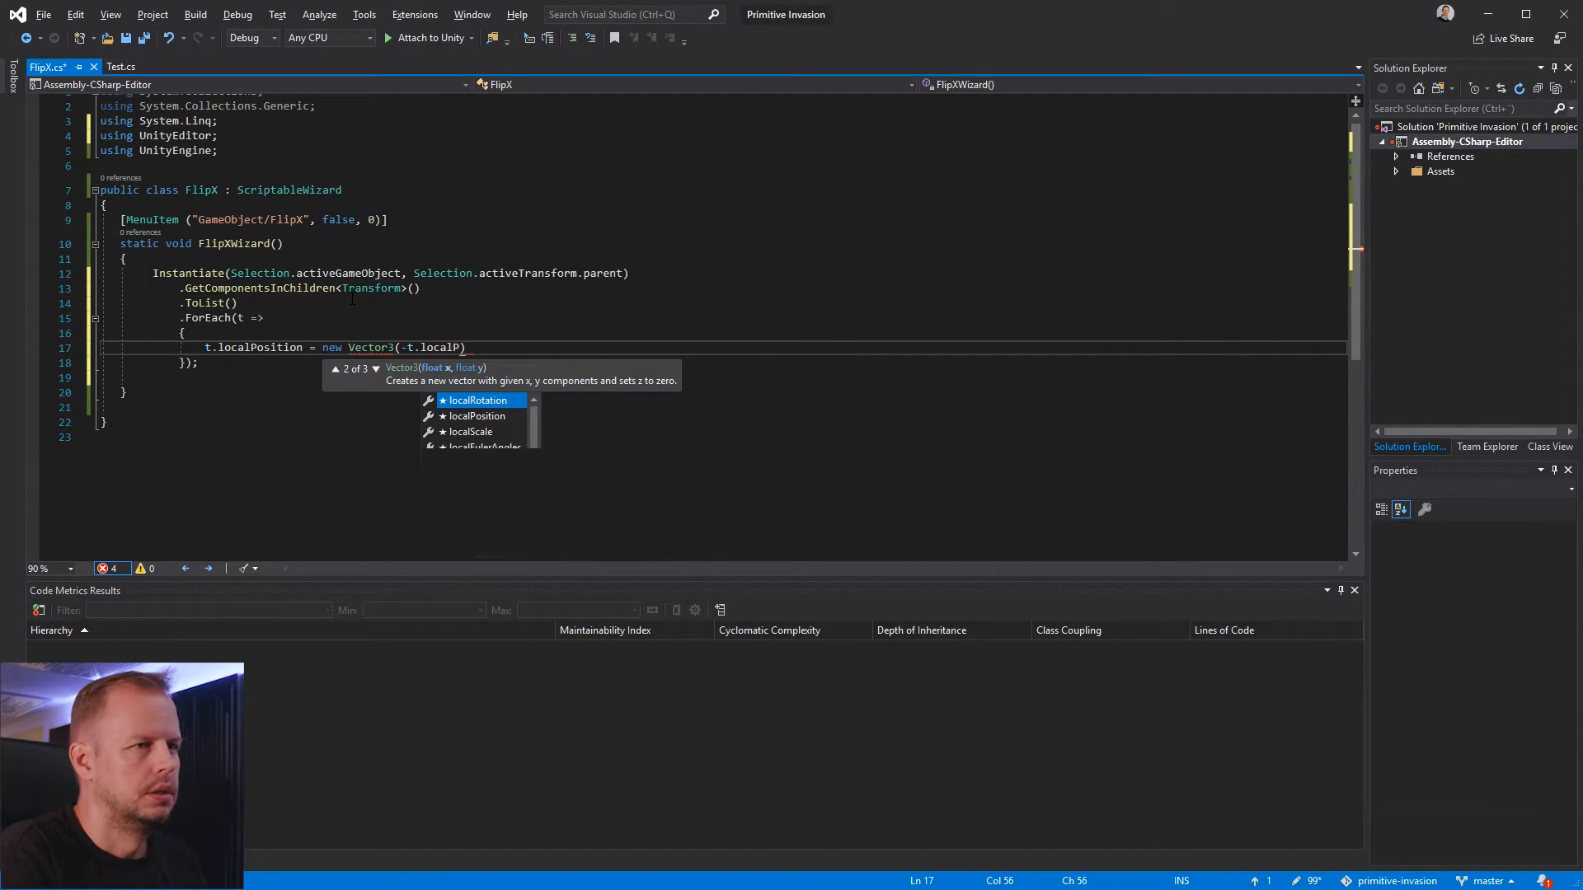
type("tion.x,")
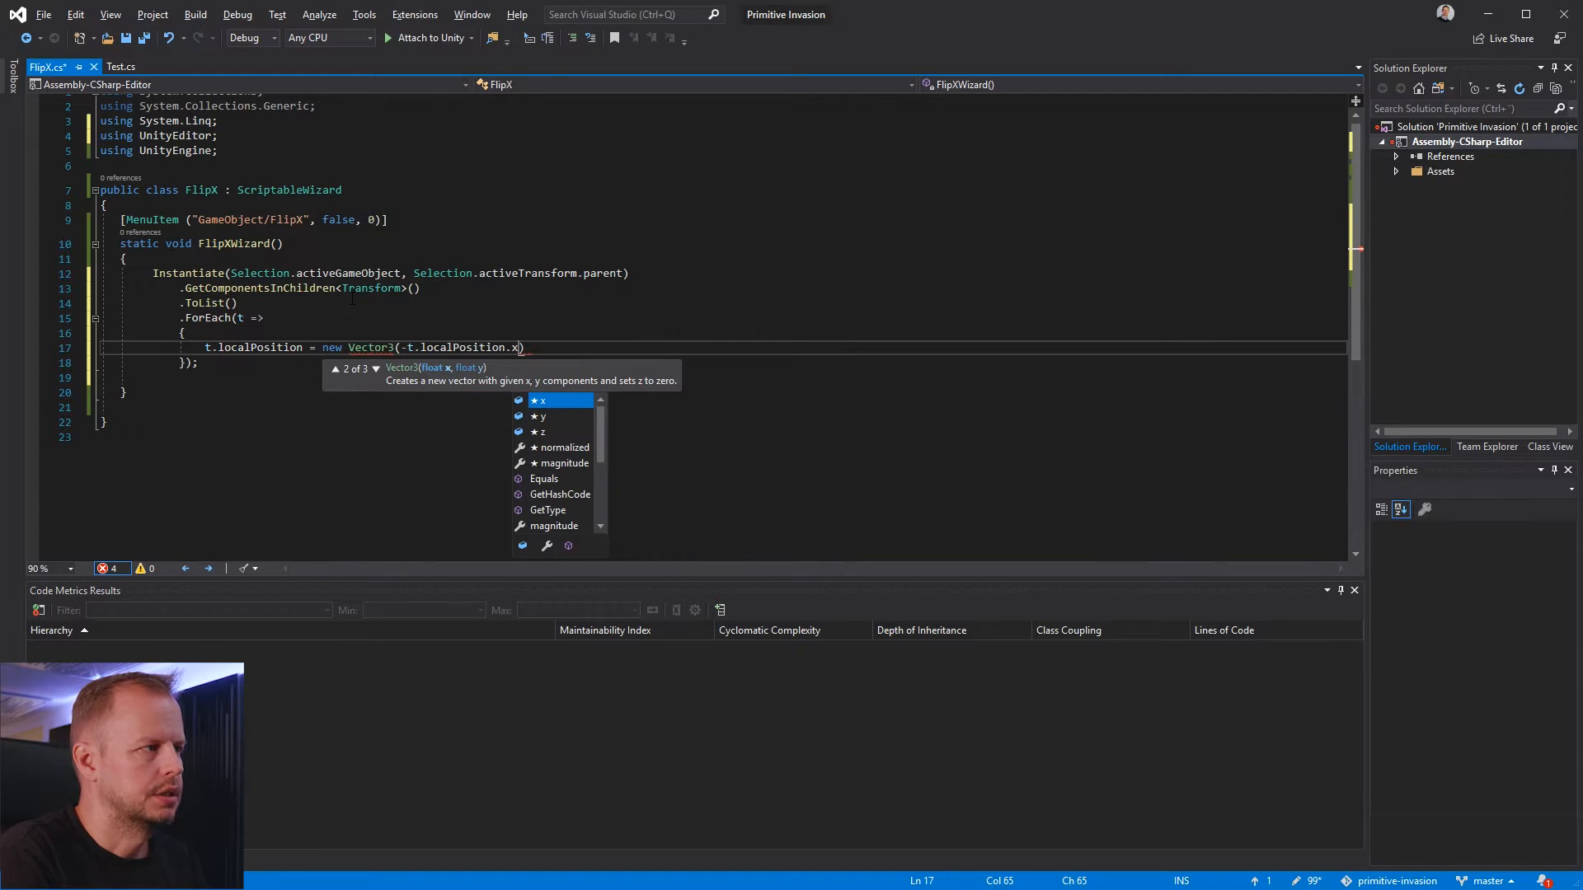
Complete the Vector3 by reusing the first argument's expression as t.localPosition.y and t.localPosition.z, ending the statement with a semicolon
key("Left")
key("ctrl+shift+Left")
key("ctrl+shift+Left")
key("ctrl+shift+Left")
key("ctrl+shift+Left")
key("ctrl+shift+Left")
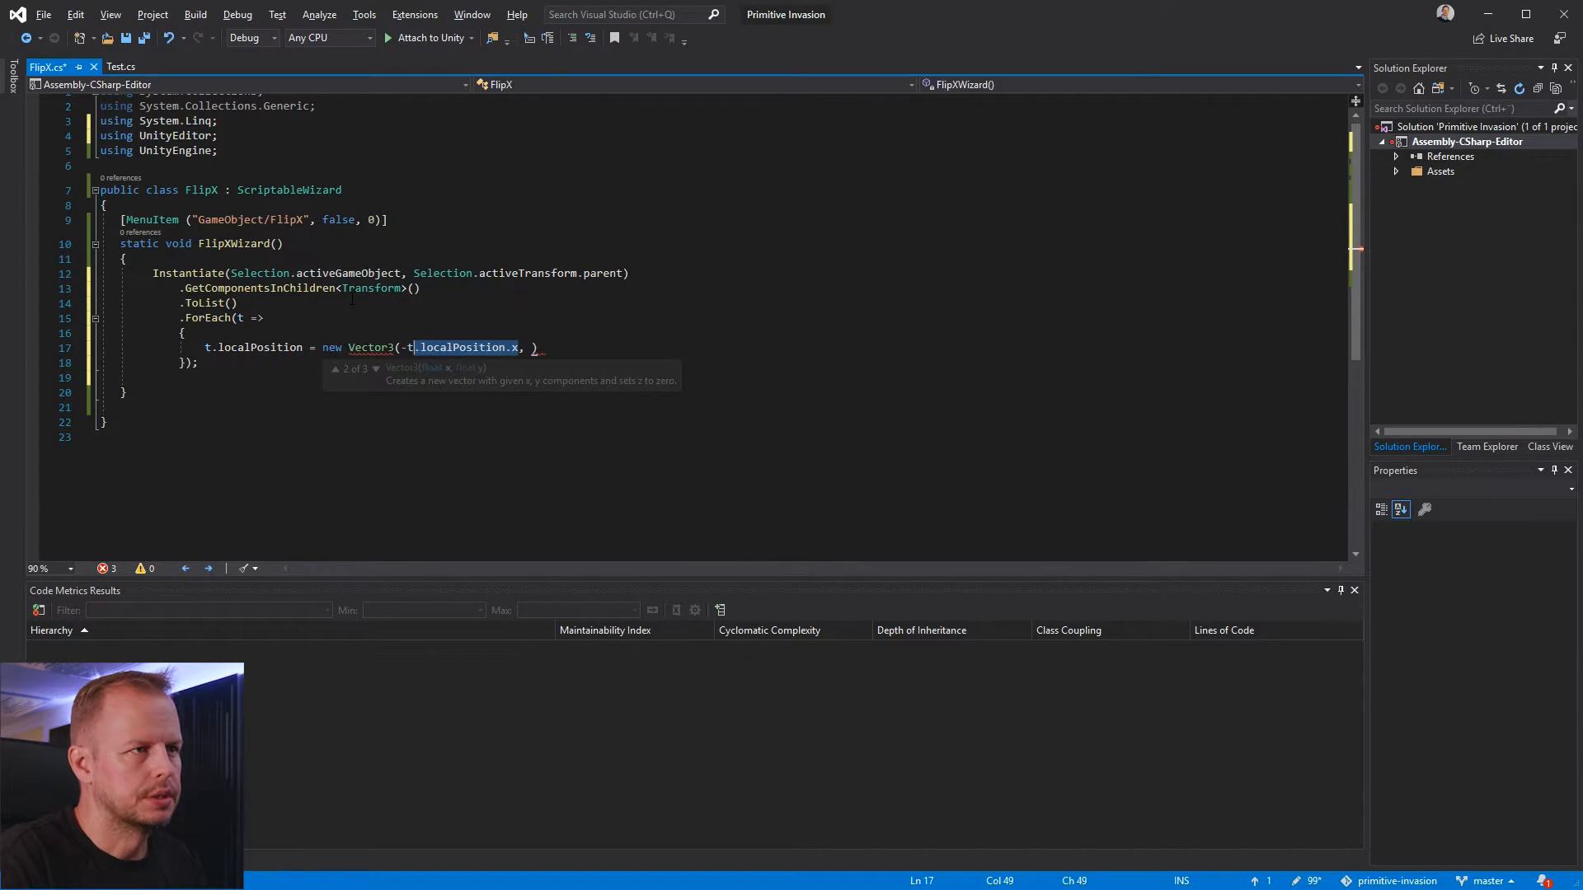
key("ctrl+c")
key("End")
key("Left")
key("ctrl+v")
key("BackSpace")
type("y,")
key("ctrl+v")
key("BackSpace")
type("z")
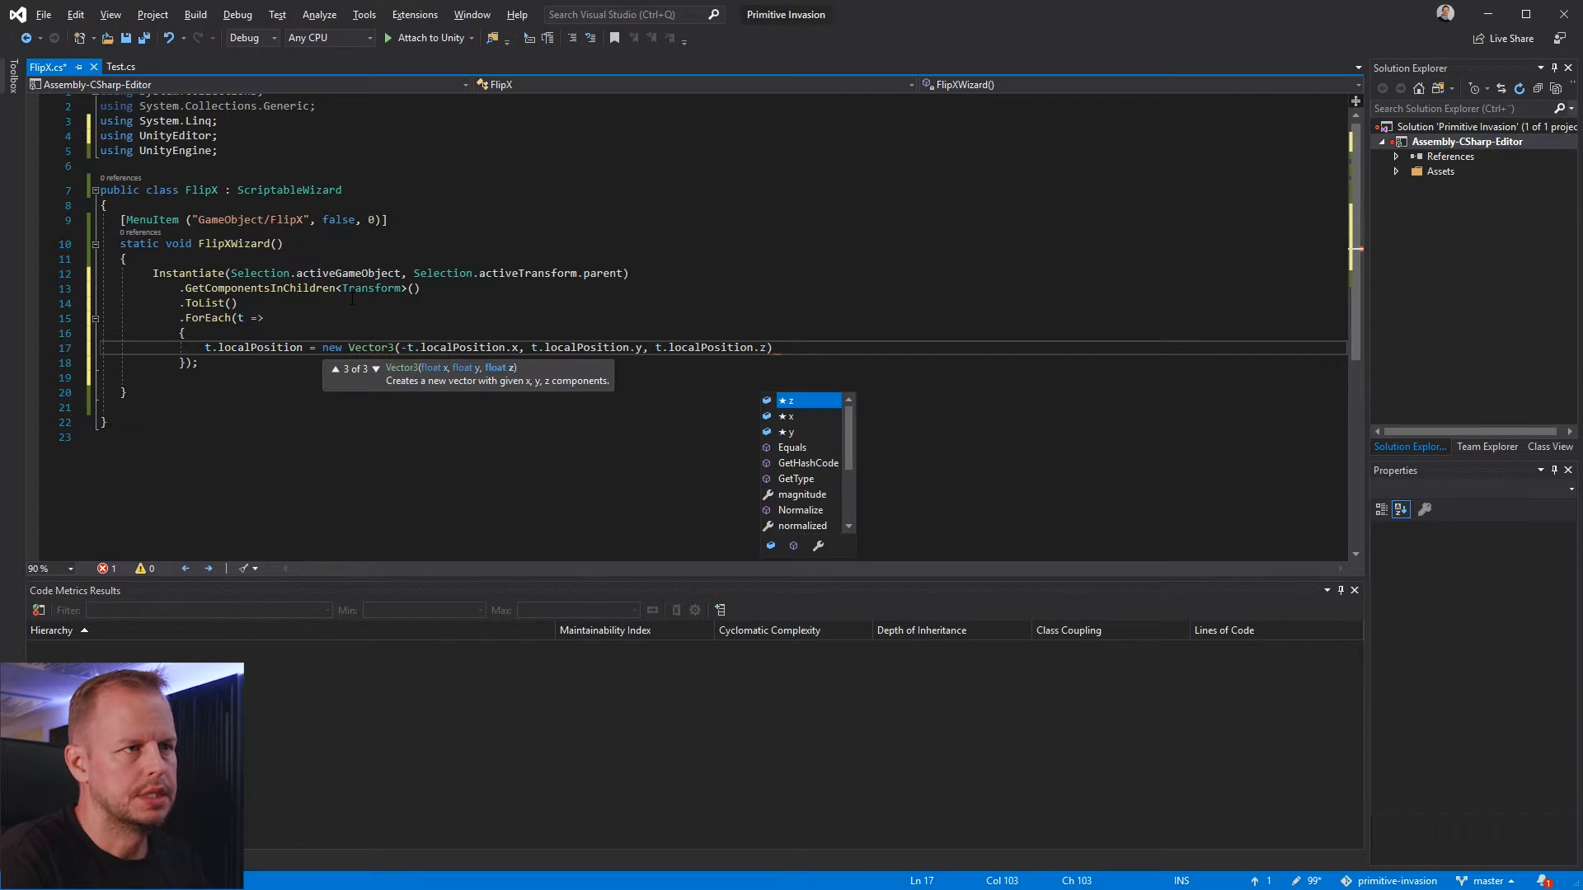
key("Escape")
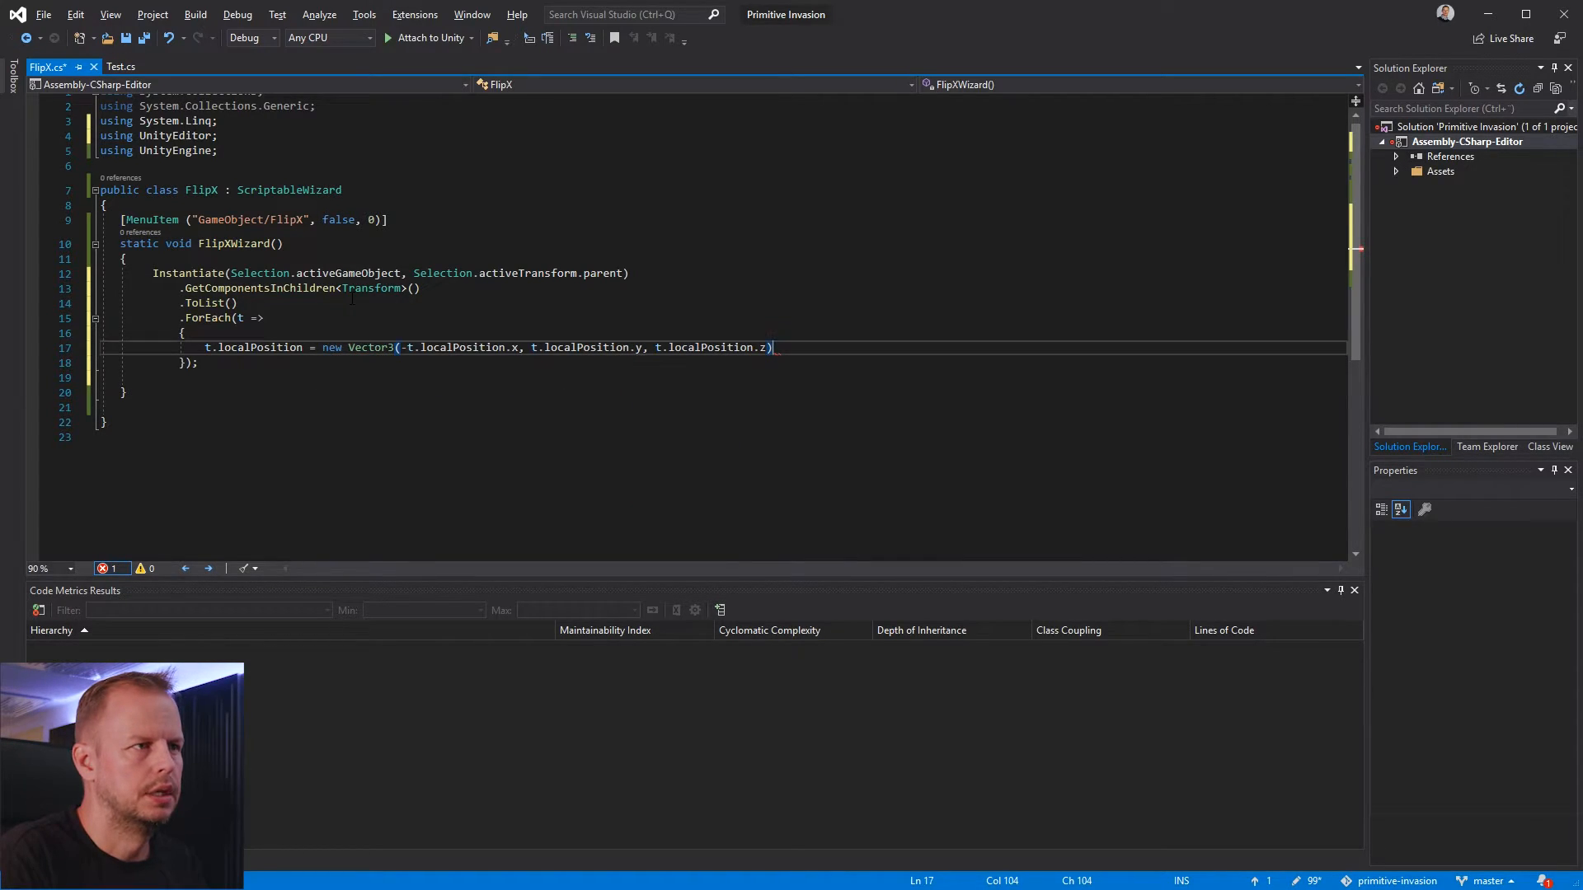
key("Up")
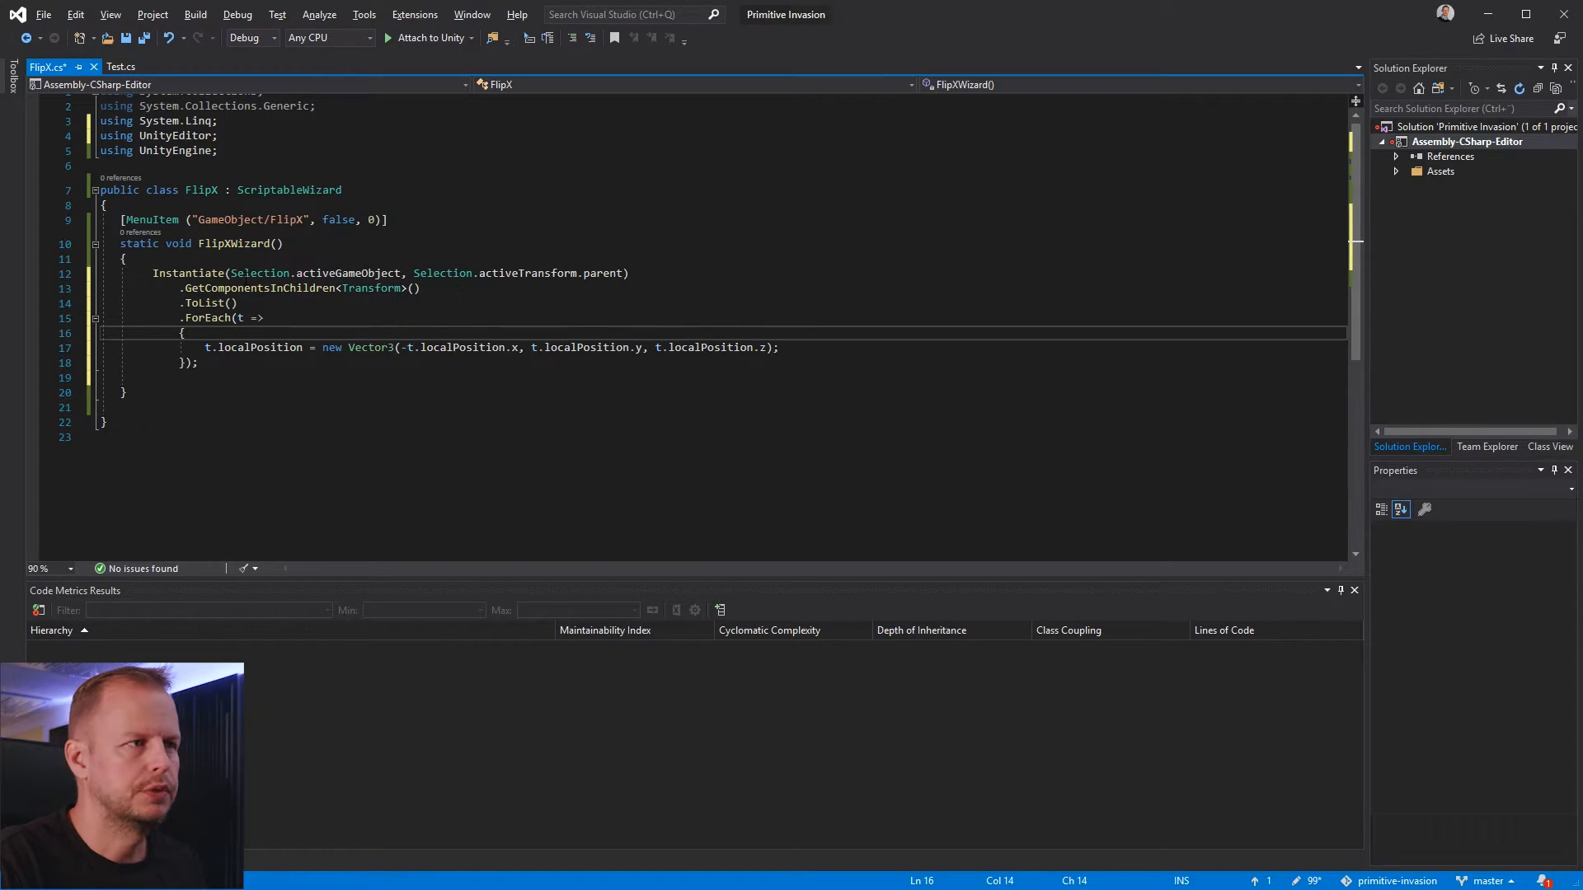
Add an empty line below the t.localPosition assignment inside the ForEach body
left_click(251, 320)
left_click(264, 362)
left_click(271, 348)
left_click(309, 348)
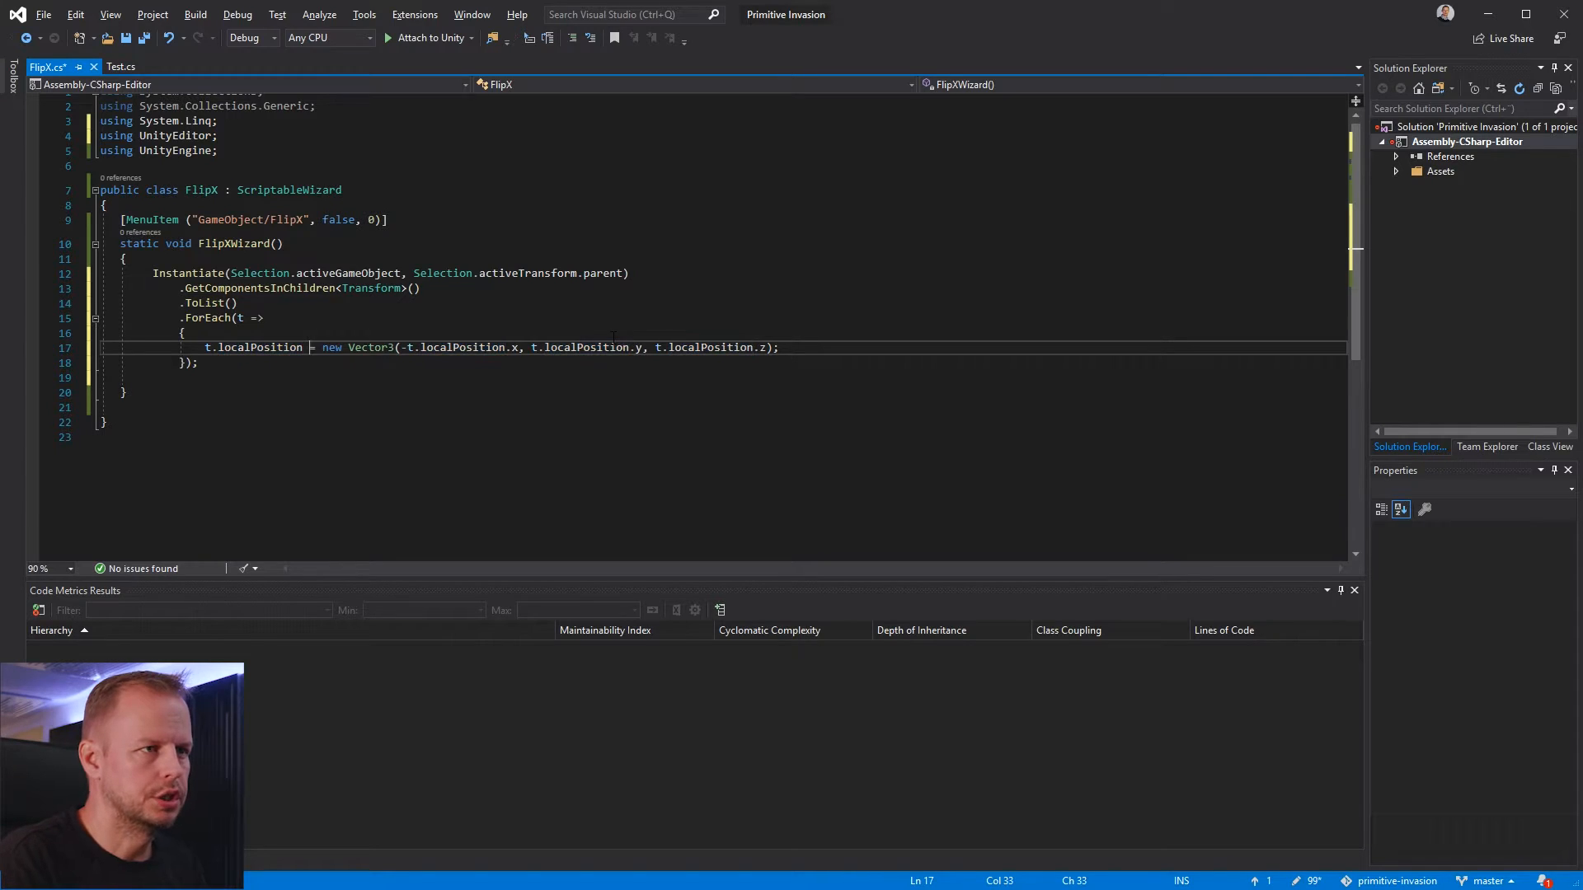
key("Right")
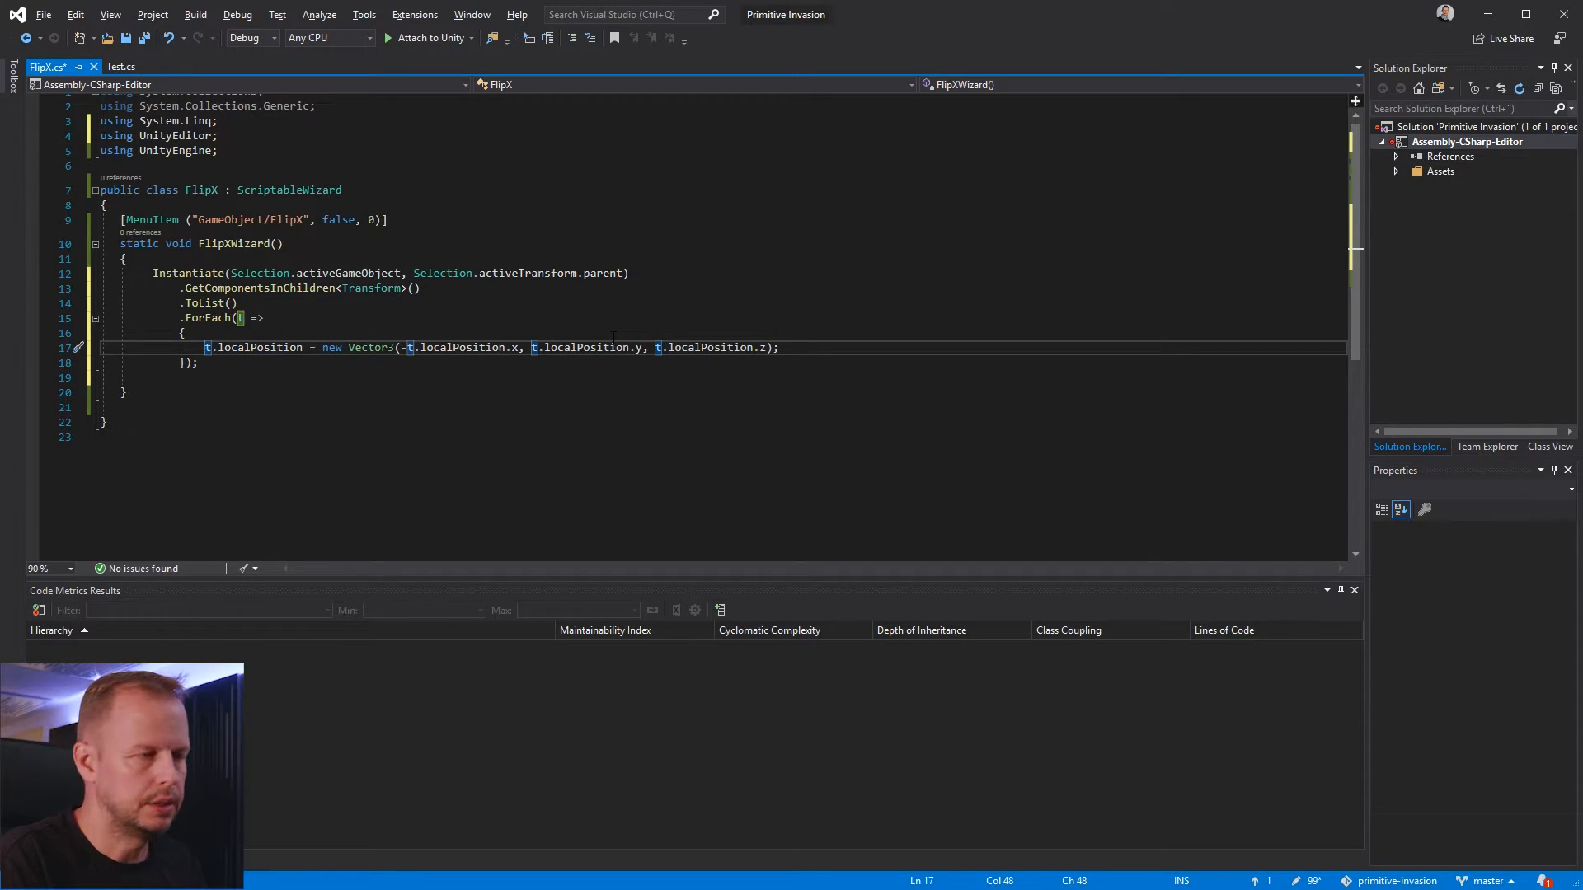
key("End")
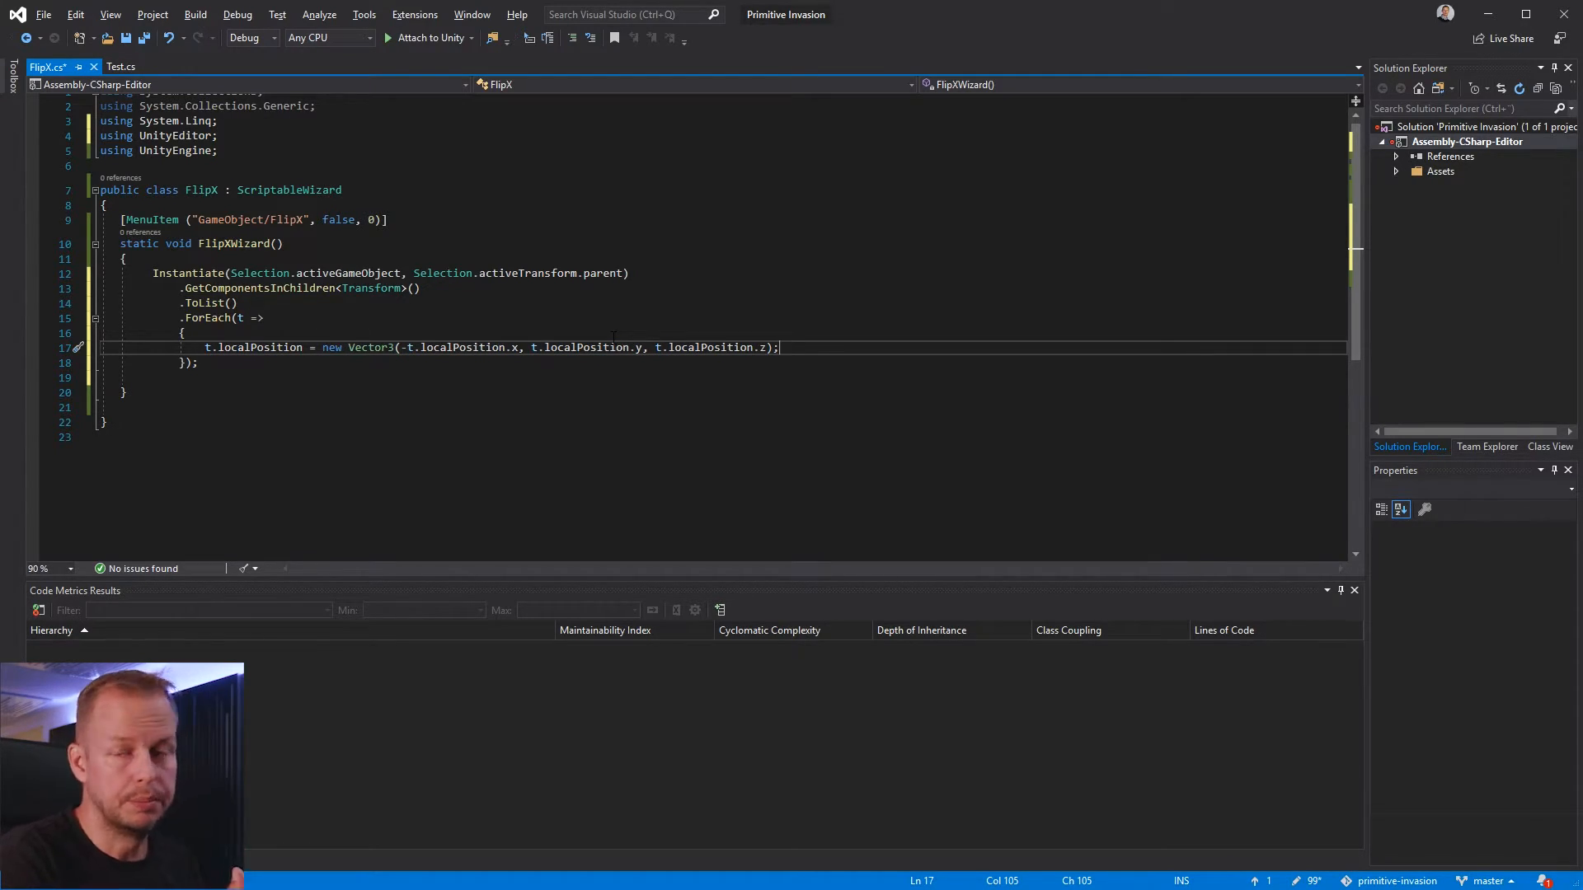
key("Return")
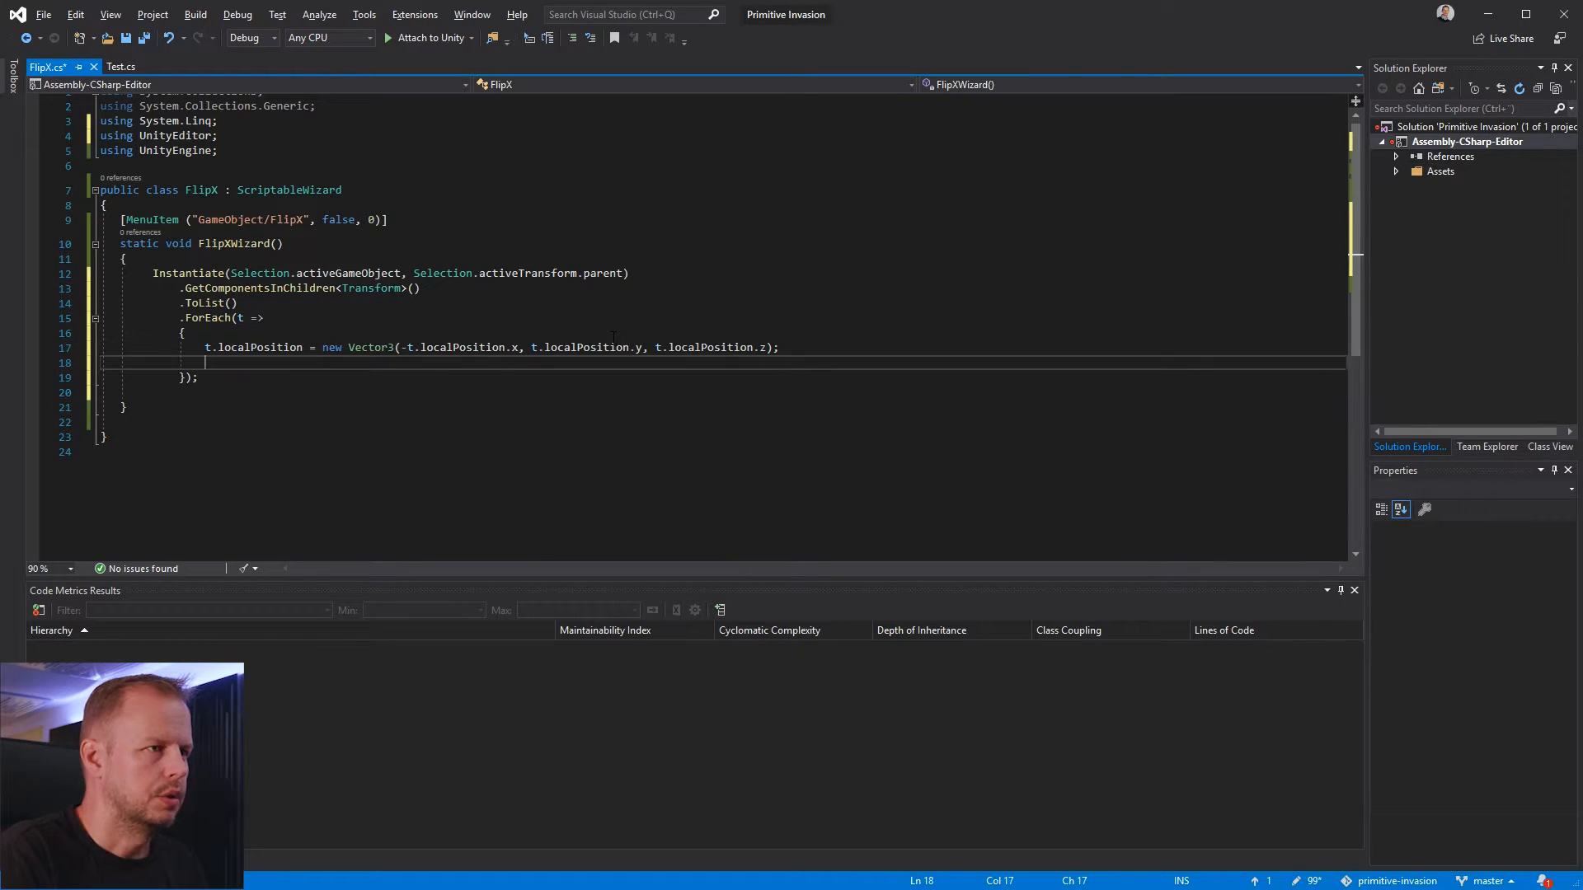
Begin assigning t.localEulerAngles = new Vector3 with t.localEulerAngles.x as the first argument, followed by a comma
type("t")
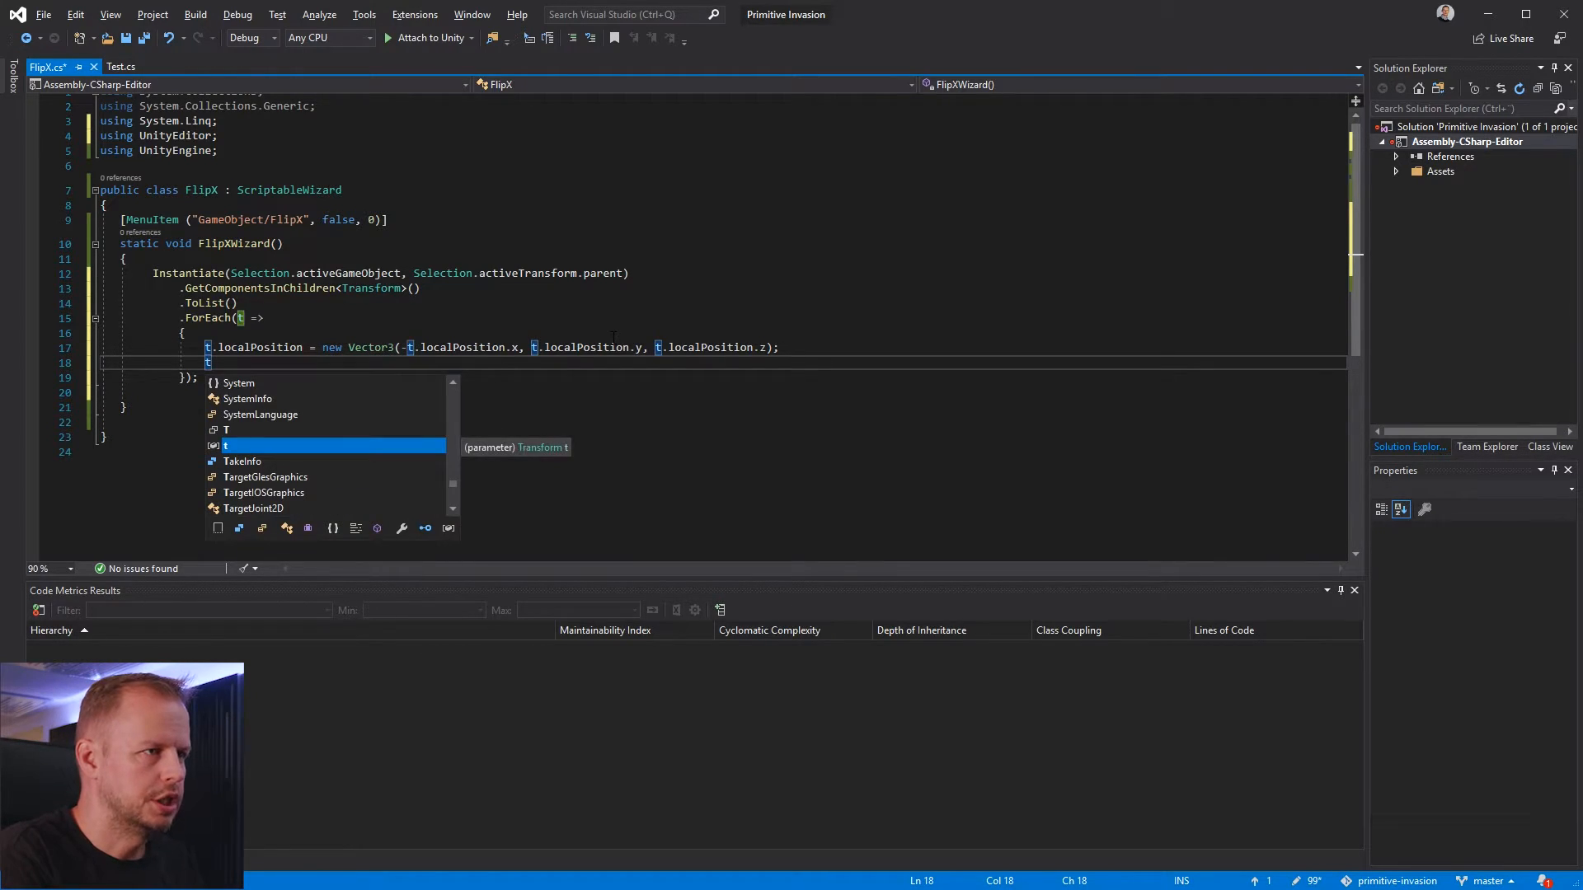
type(".localE")
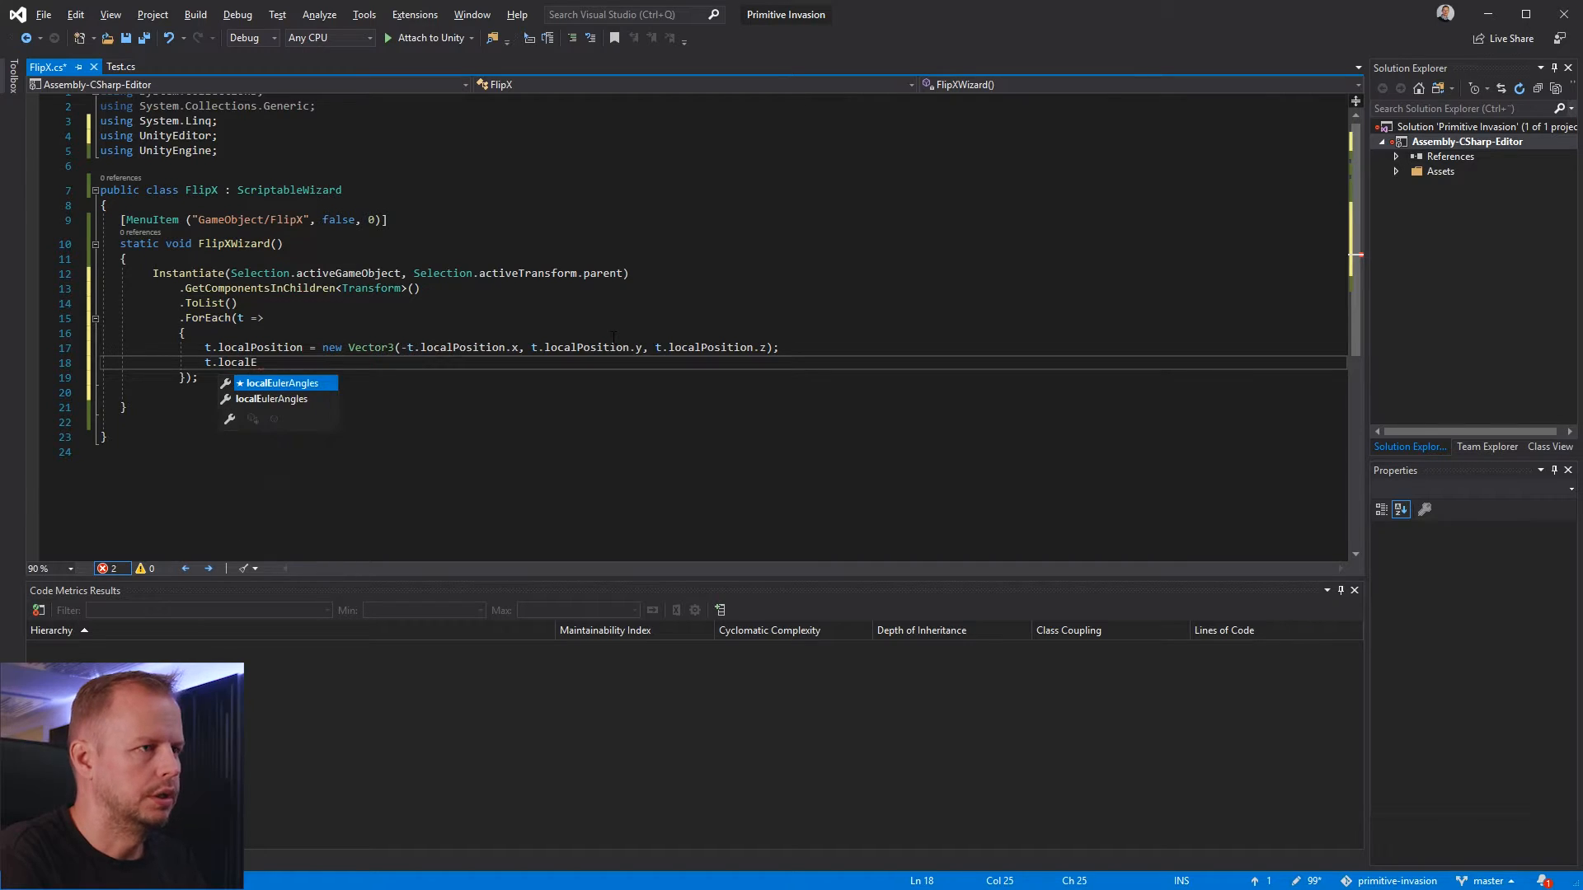
type("ulerAngles = new")
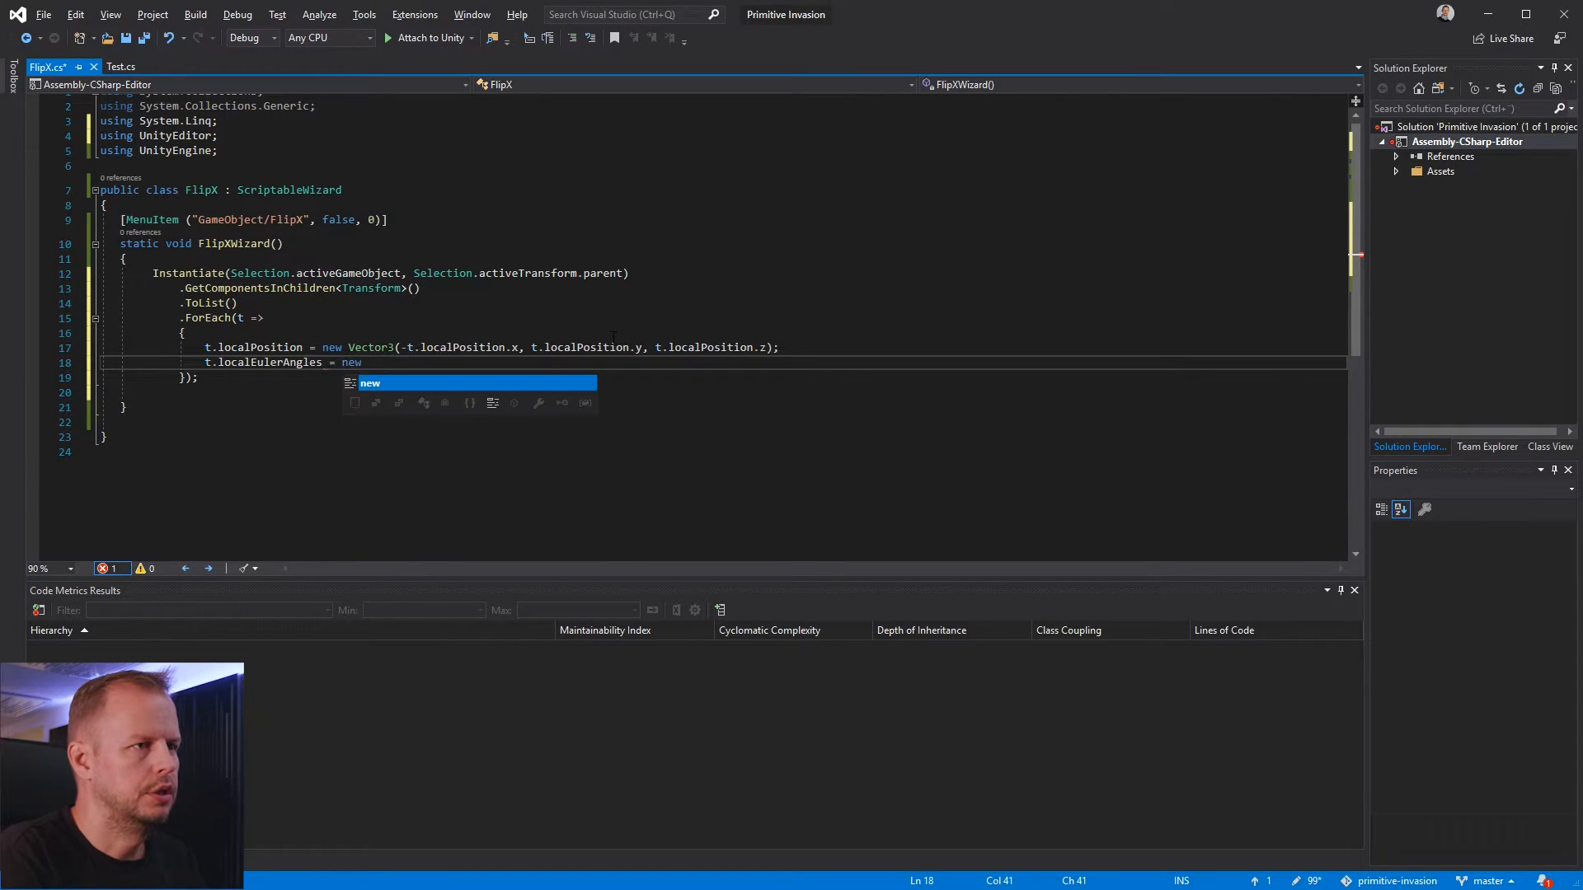
type(" Vector3(t.")
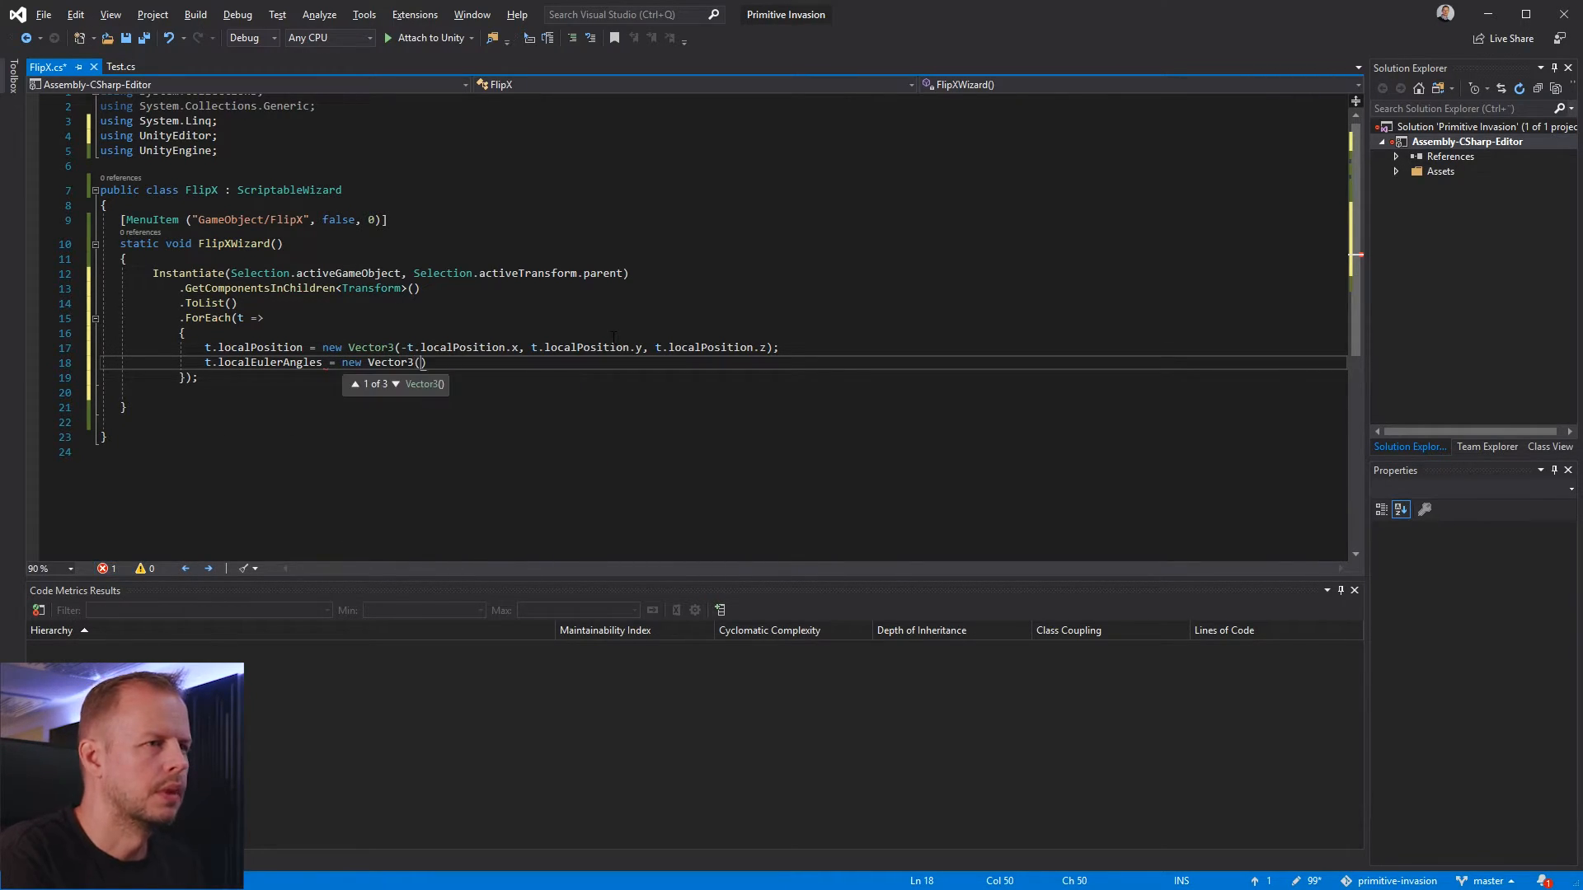
type("localEu")
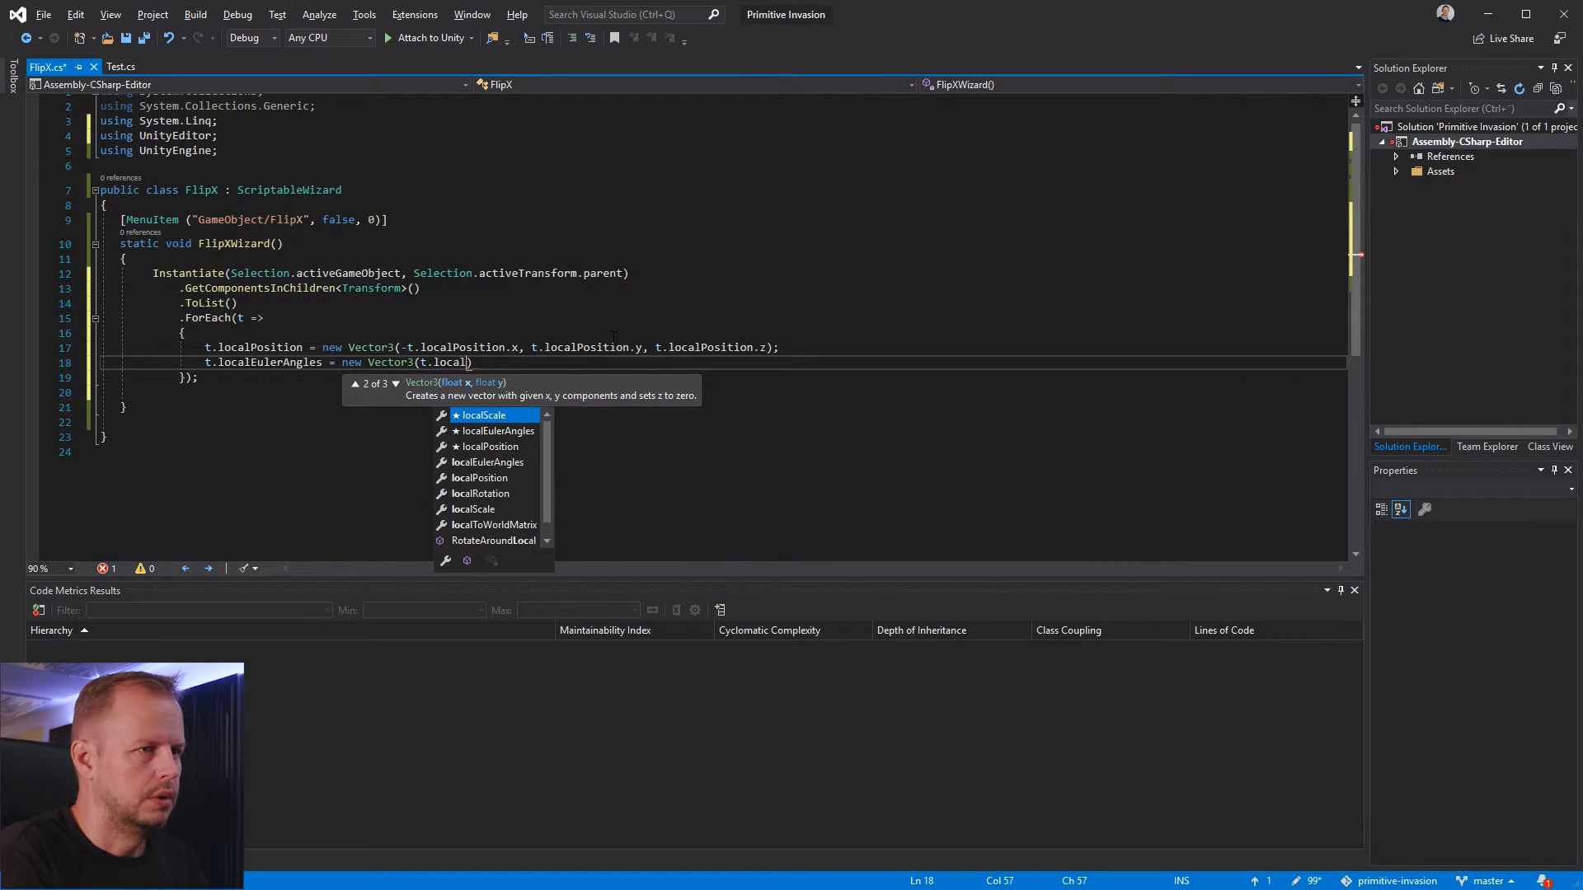
key("Tab")
type(".x ")
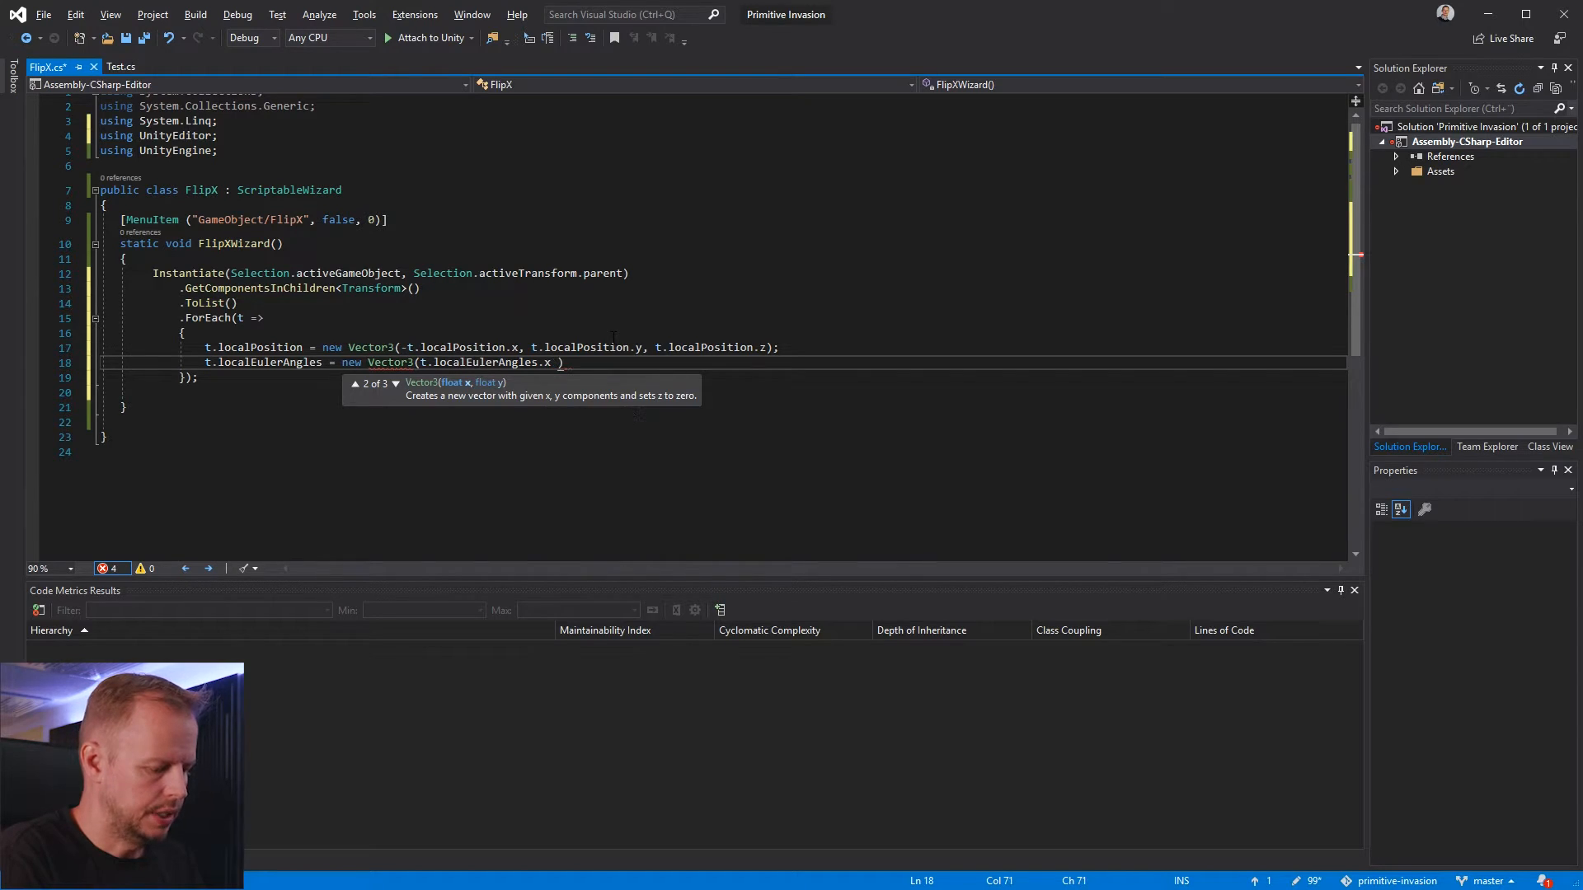
type(",")
Complete the rotation Vector3 with -t.localEulerAngles.y and -t.localEulerAngles.z, ending the statement with a semicolon and a line break
key("Left")
key("ctrl+shift+Left")
key("ctrl+shift+Left")
key("ctrl+shift+Left")
key("ctrl+shift+Left")
key("ctrl+shift+Left")
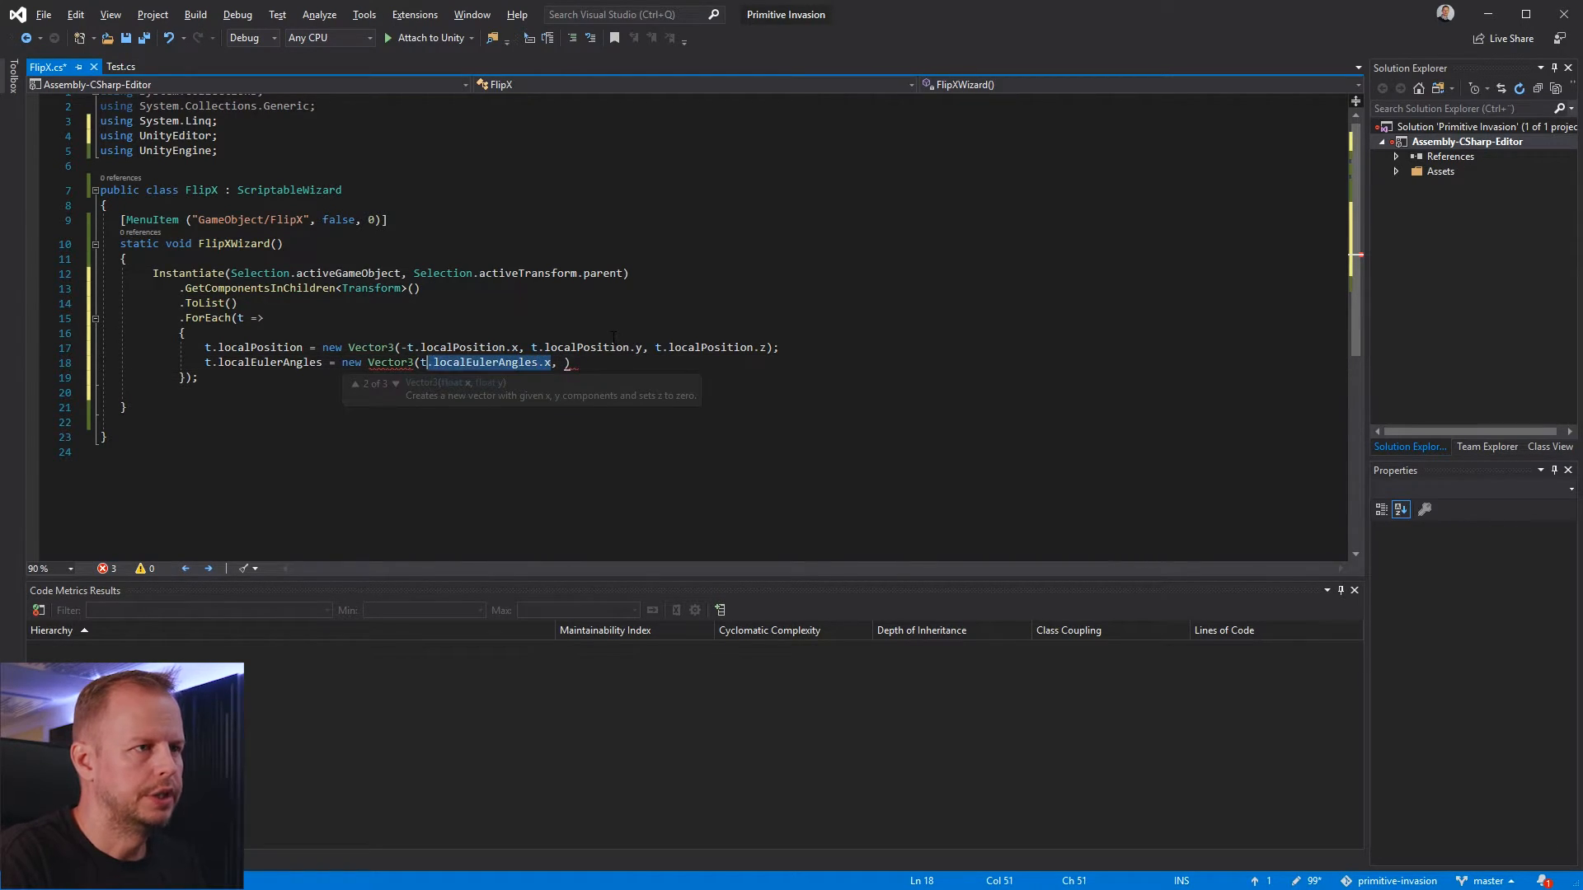
key("End")
key("Left")
type("-t.localEulerAngles.y, -t.localEulerAngles.z")
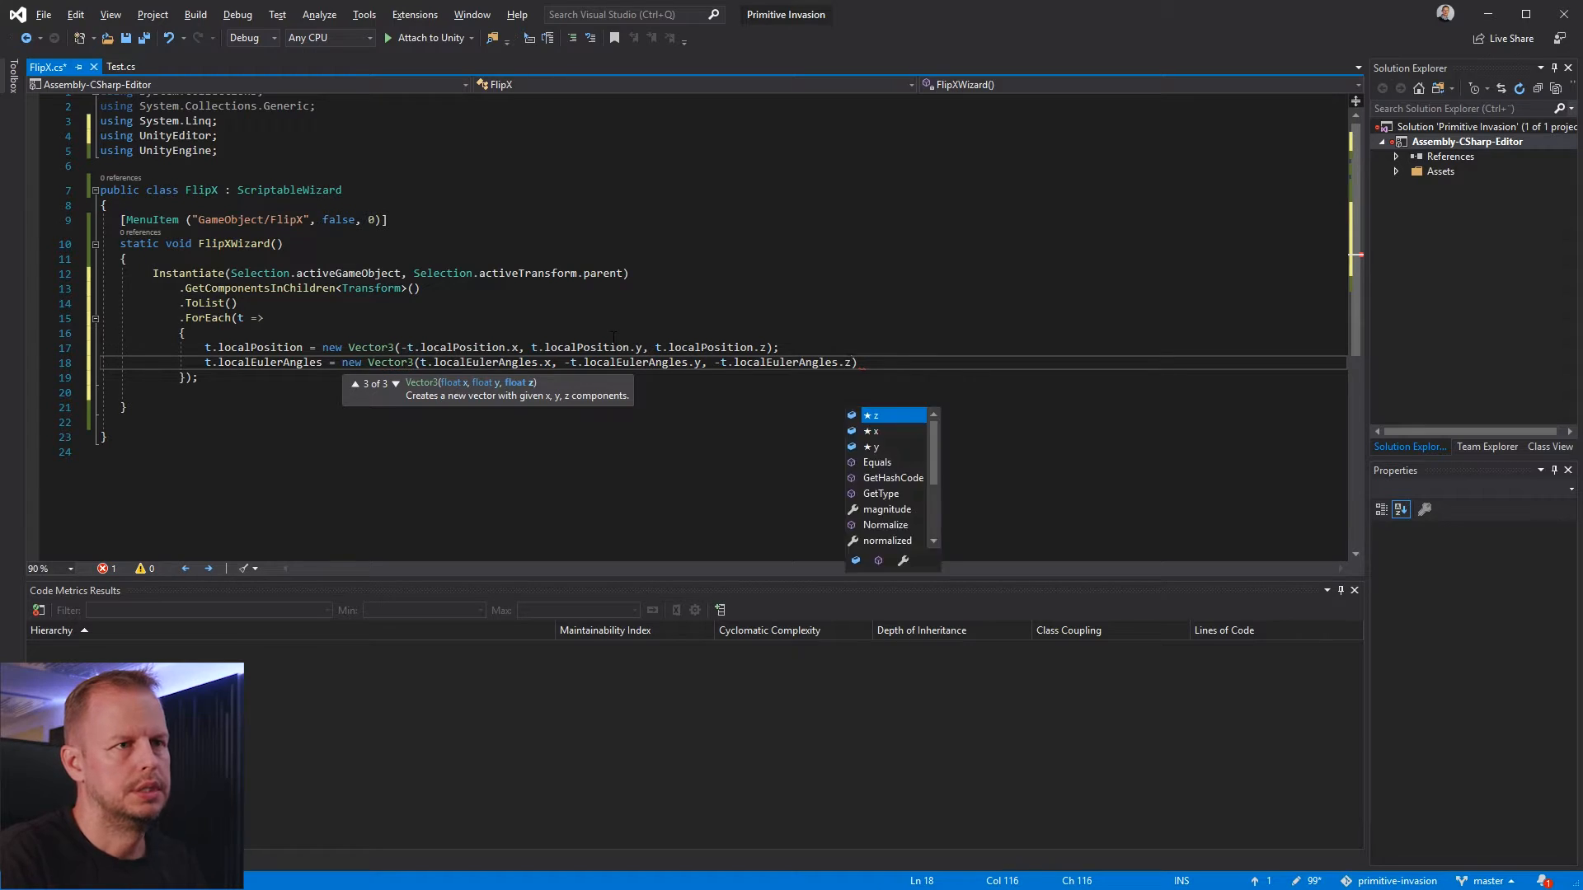
key("End")
type(";")
key("Return")
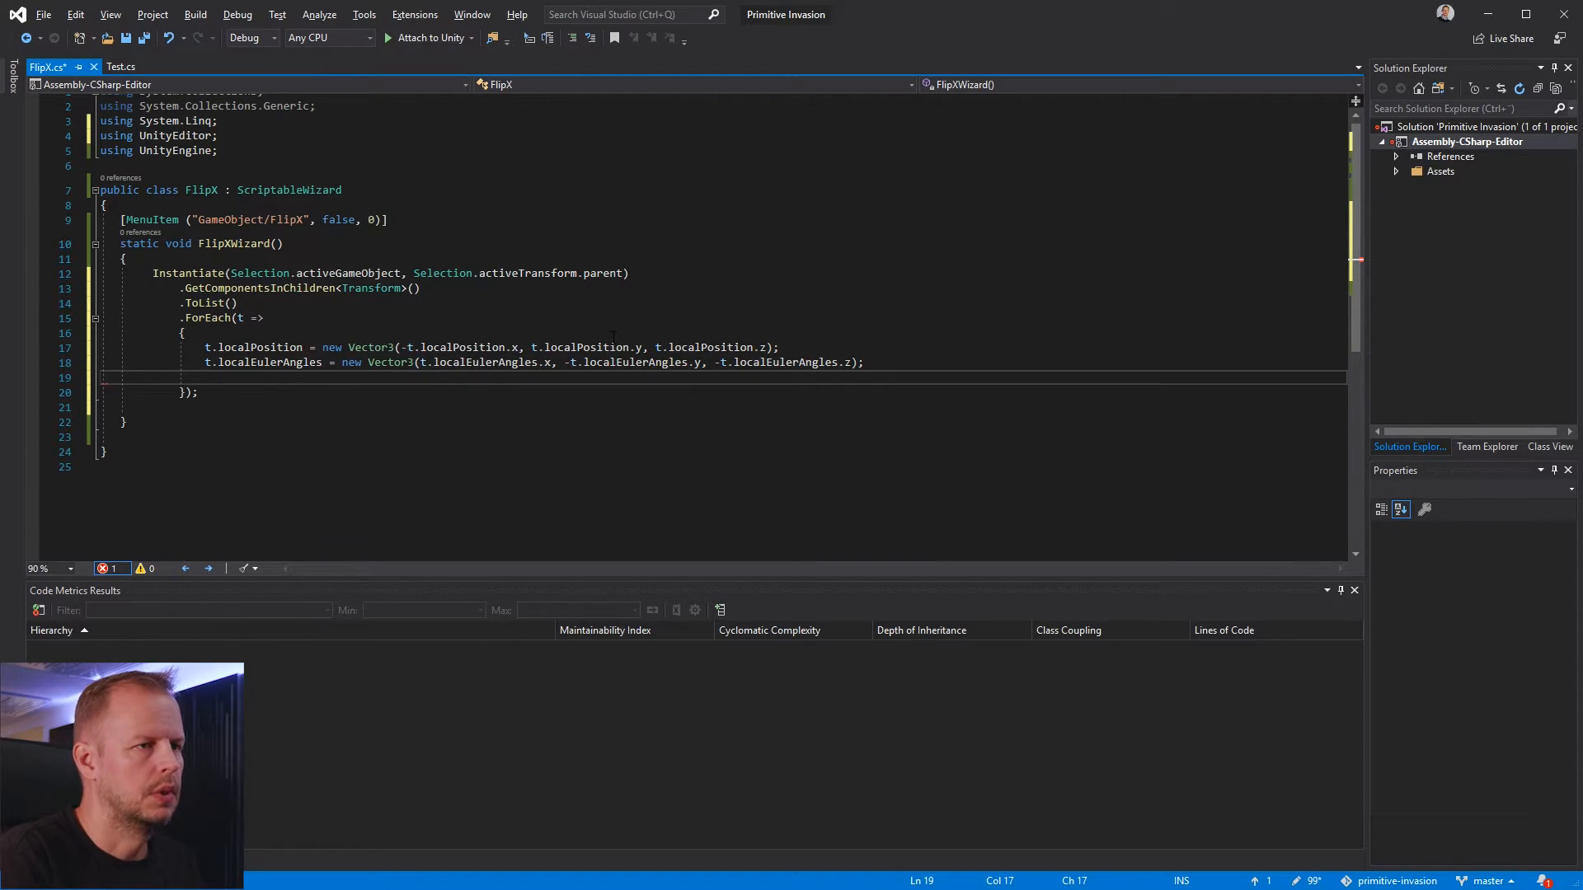
Return to the localEulerAngles line and save the FlipX script
key("Up")
key("Up")
key("Down")
key("ctrl+s")
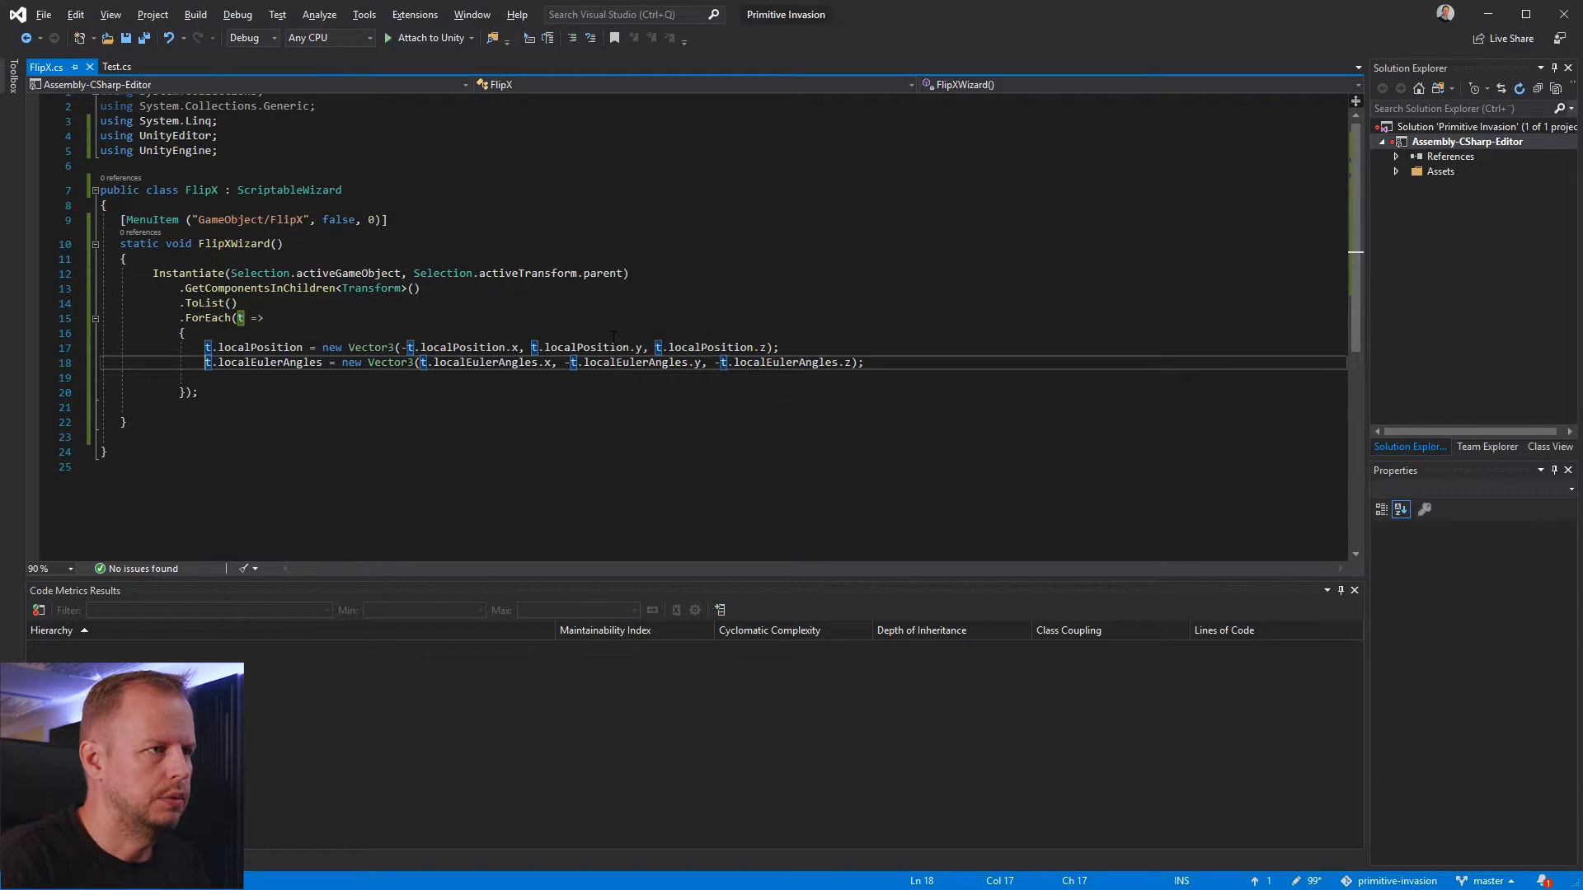
Switch to Unity, run FlipX on PivotWing1 to create its mirrored clone, and check both wings from several angles
key("alt+Tab")
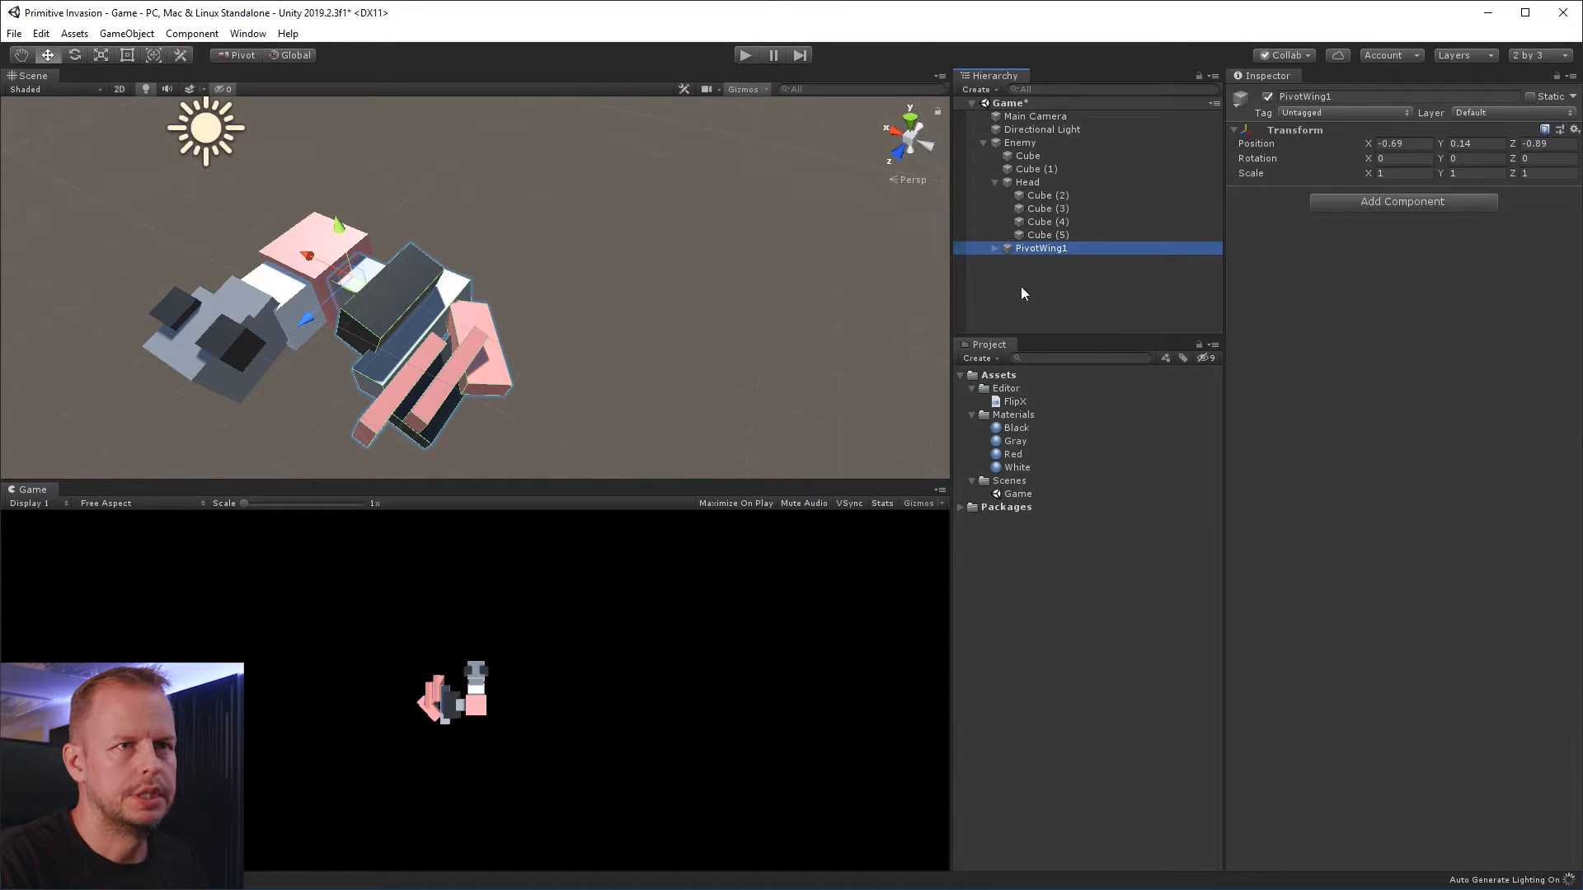
left_click(1030, 236)
right_click(1041, 248)
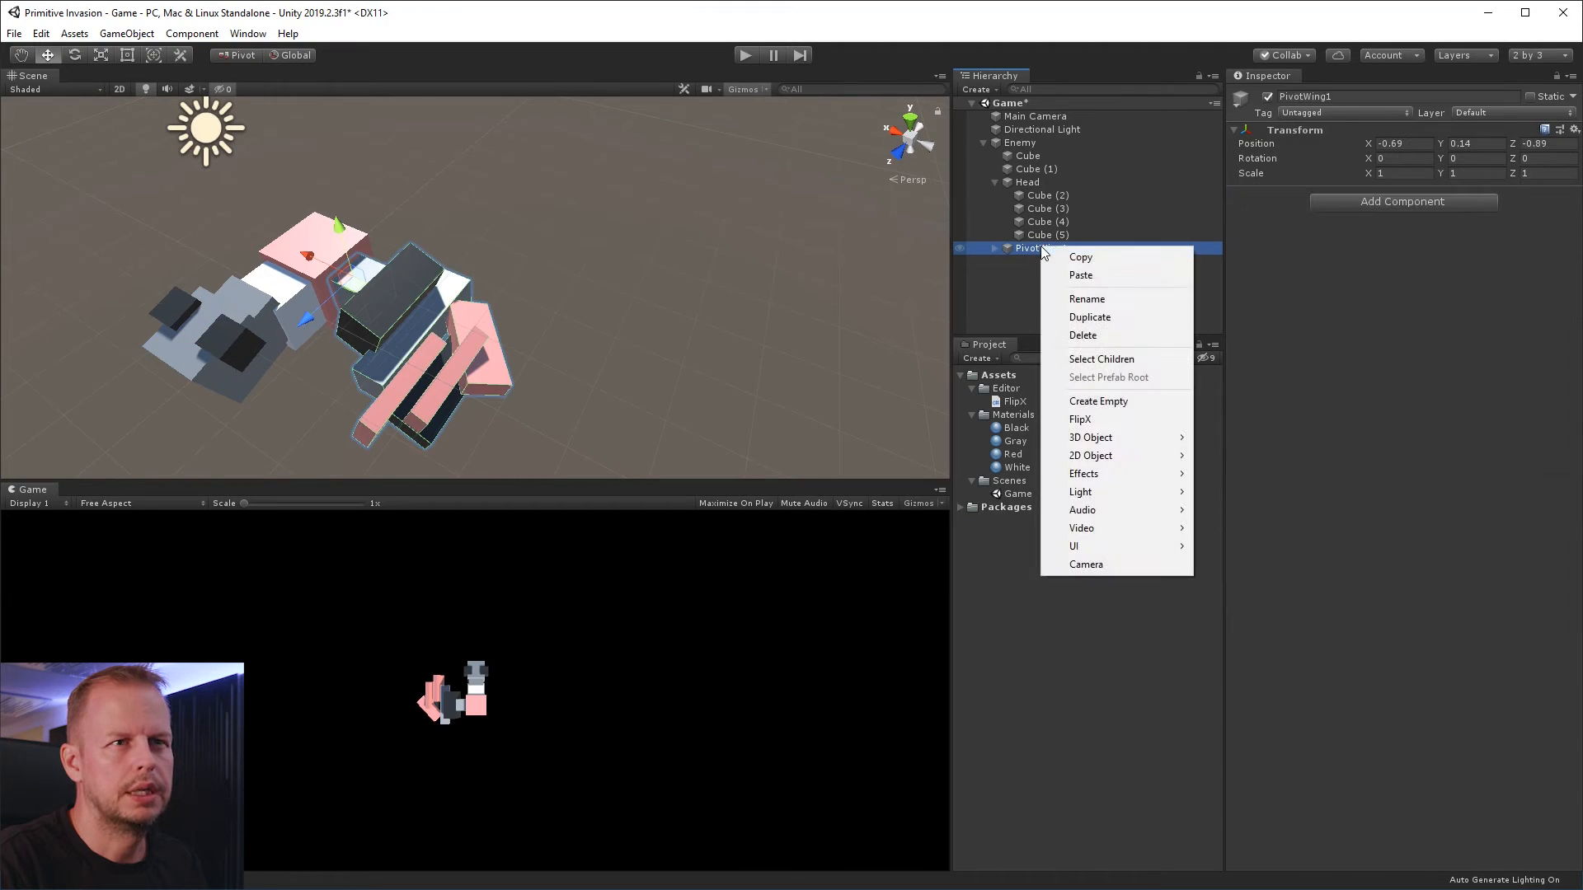
left_click(1138, 419)
mouse_move(416, 313)
left_mouse_down("alt")
mouse_move(407, 274)
mouse_move(583, 188)
mouse_move(330, 363)
left_mouse_up("alt")
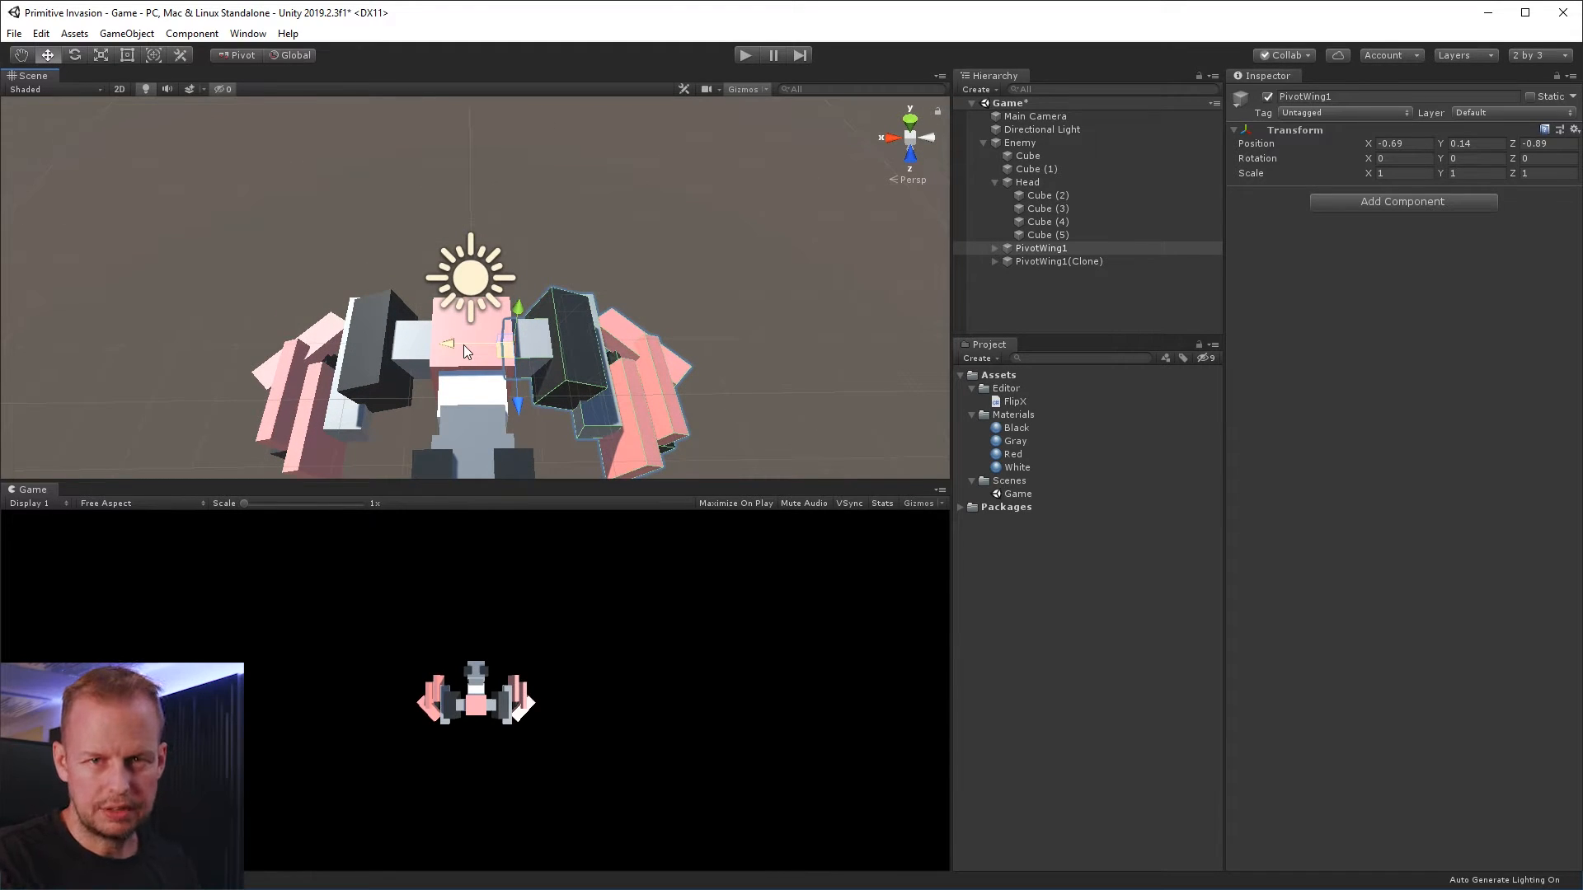
left_click_drag(461, 375, 616, 276, "alt")
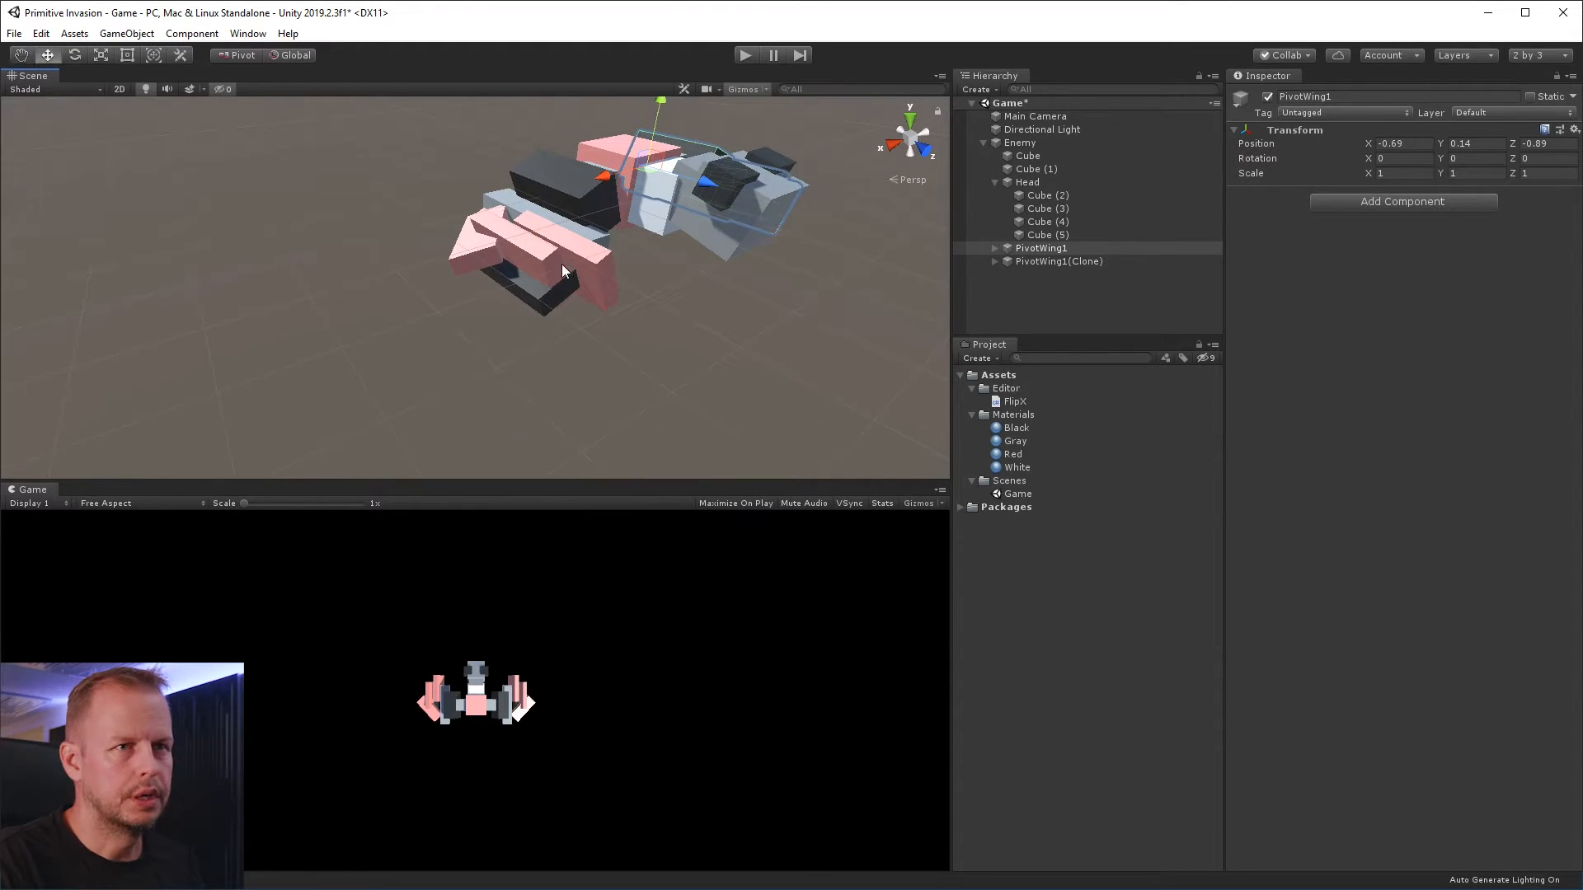
Rename the original wing pivot as PivotWing1Left
left_click(1064, 249)
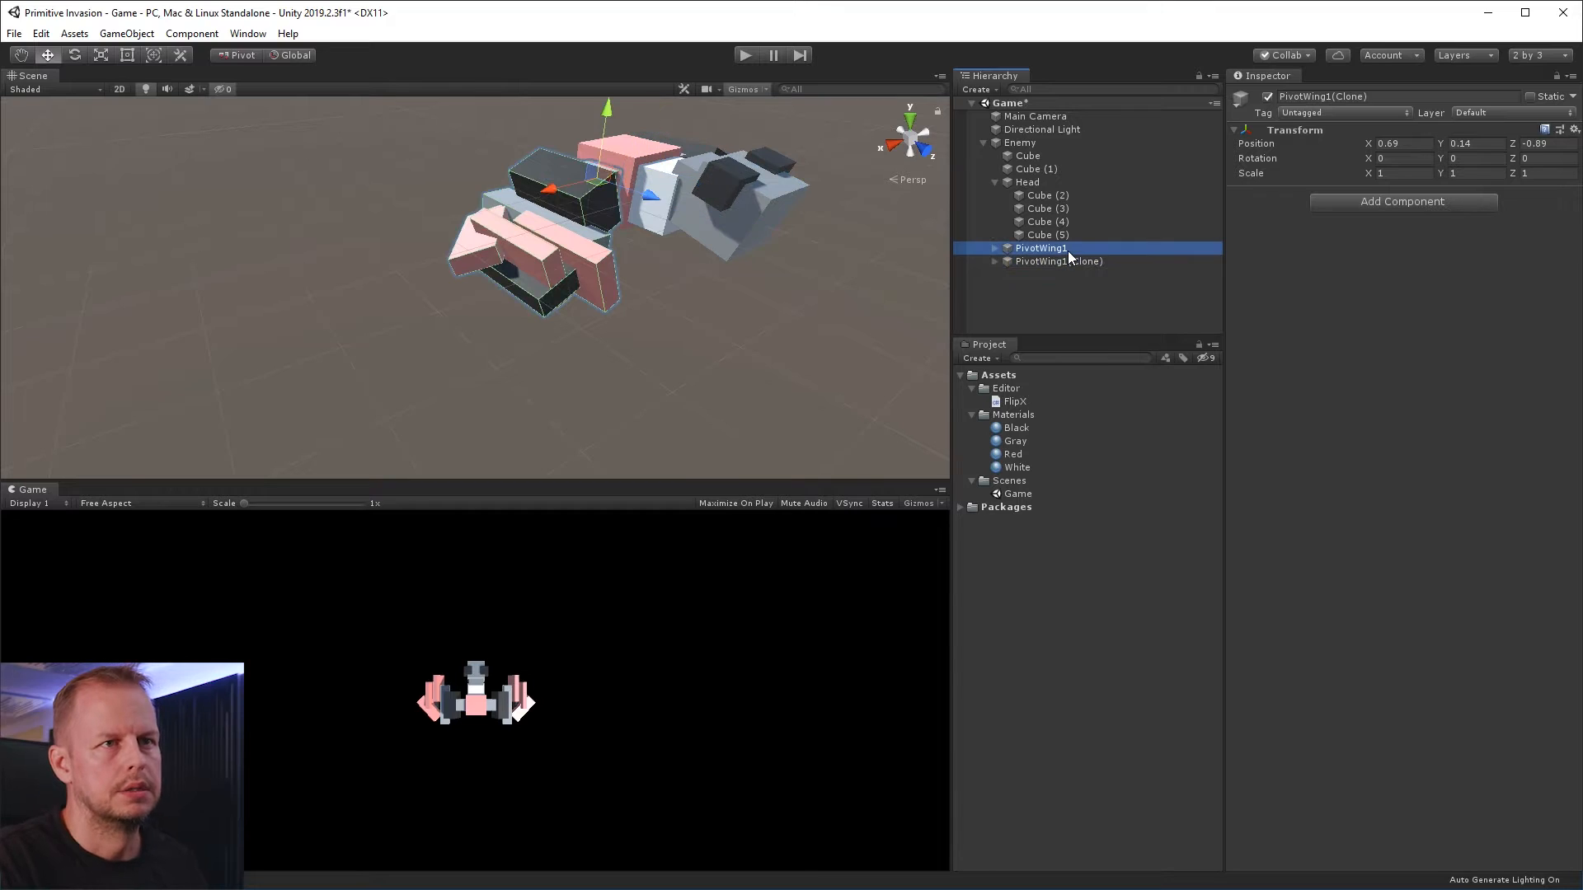
type("Le")
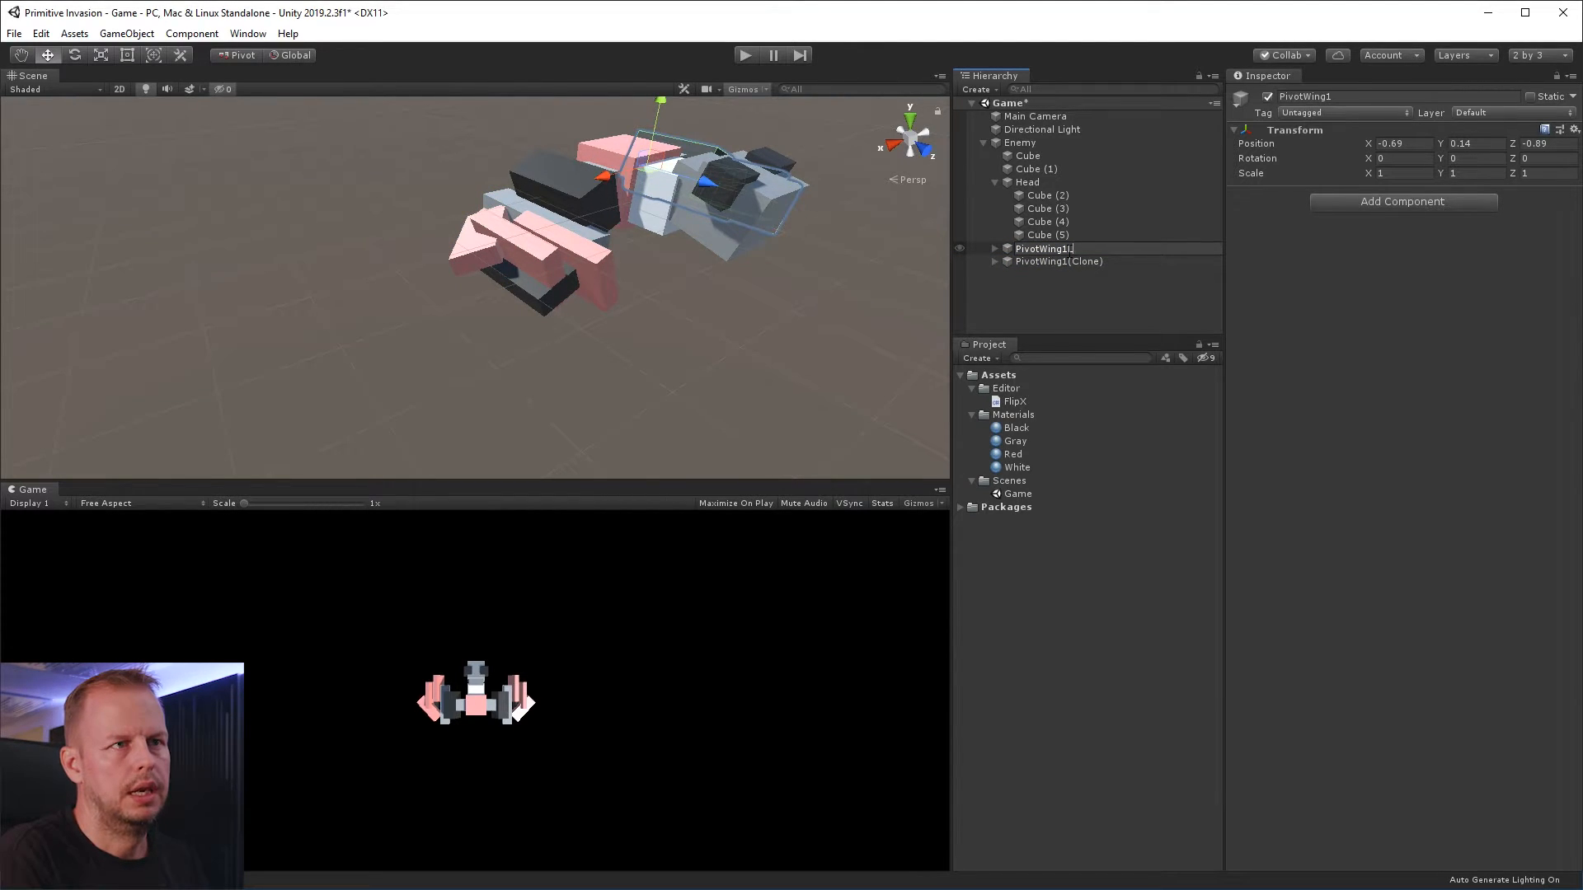
type("ft")
key("Return")
Rename the cloned wing pivot as PivotWing1Right
double_click(1071, 261)
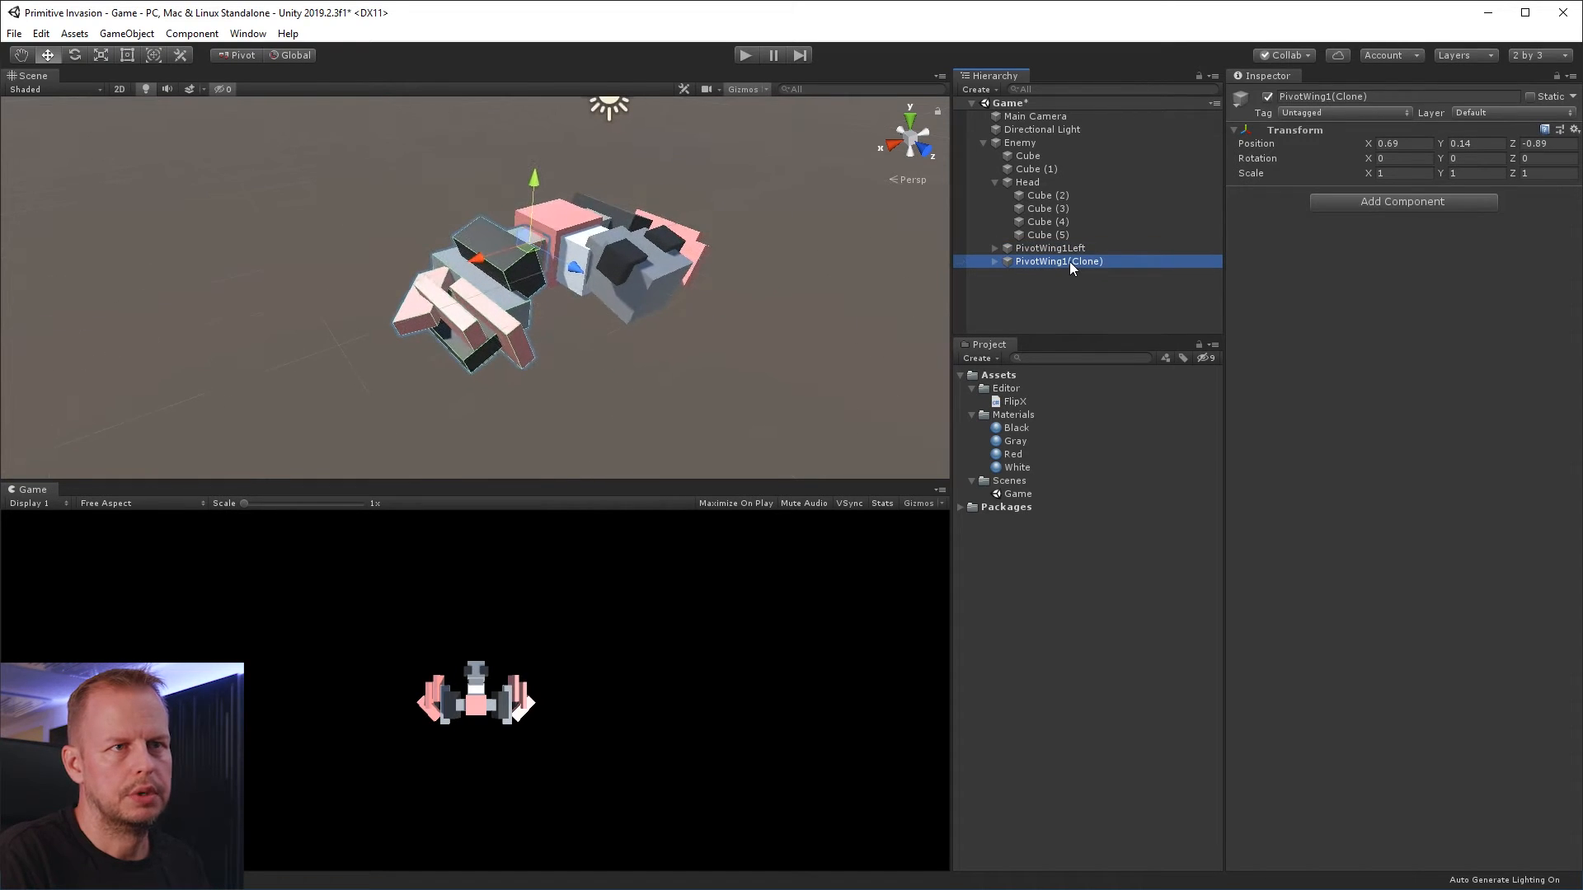
key("F2")
left_click_drag(1068, 262, 1357, 297)
type("Right")
key("Return")
left_click_drag(754, 291, 505, 604, "alt")
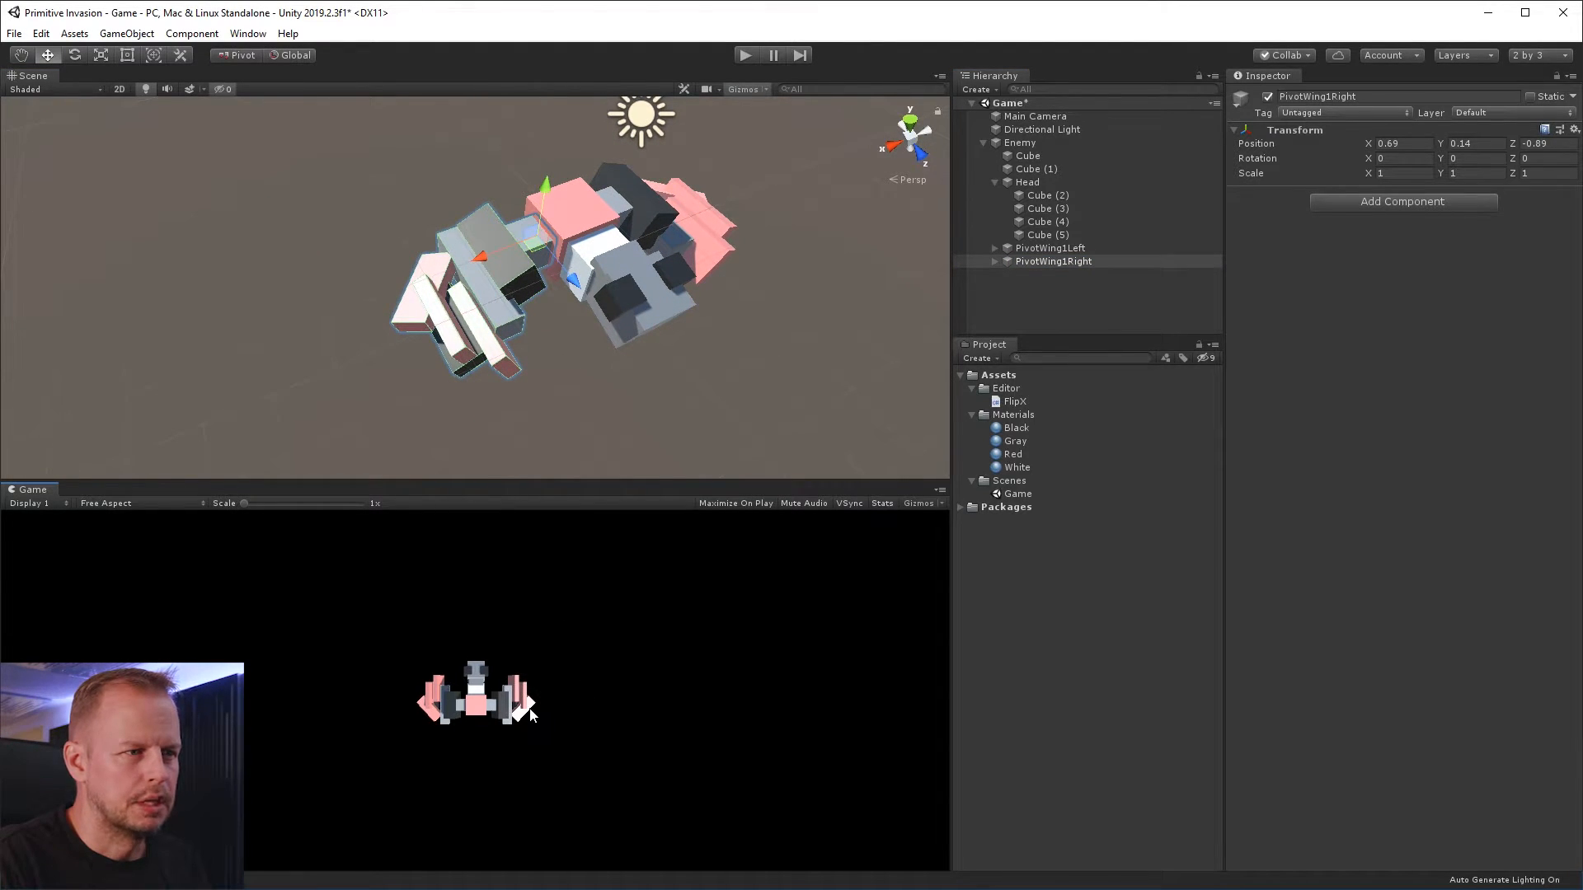
Set Smoothness and Metallic to 0 on the Black, Gray, Red and White materials together, then deselect them
left_click(1020, 454)
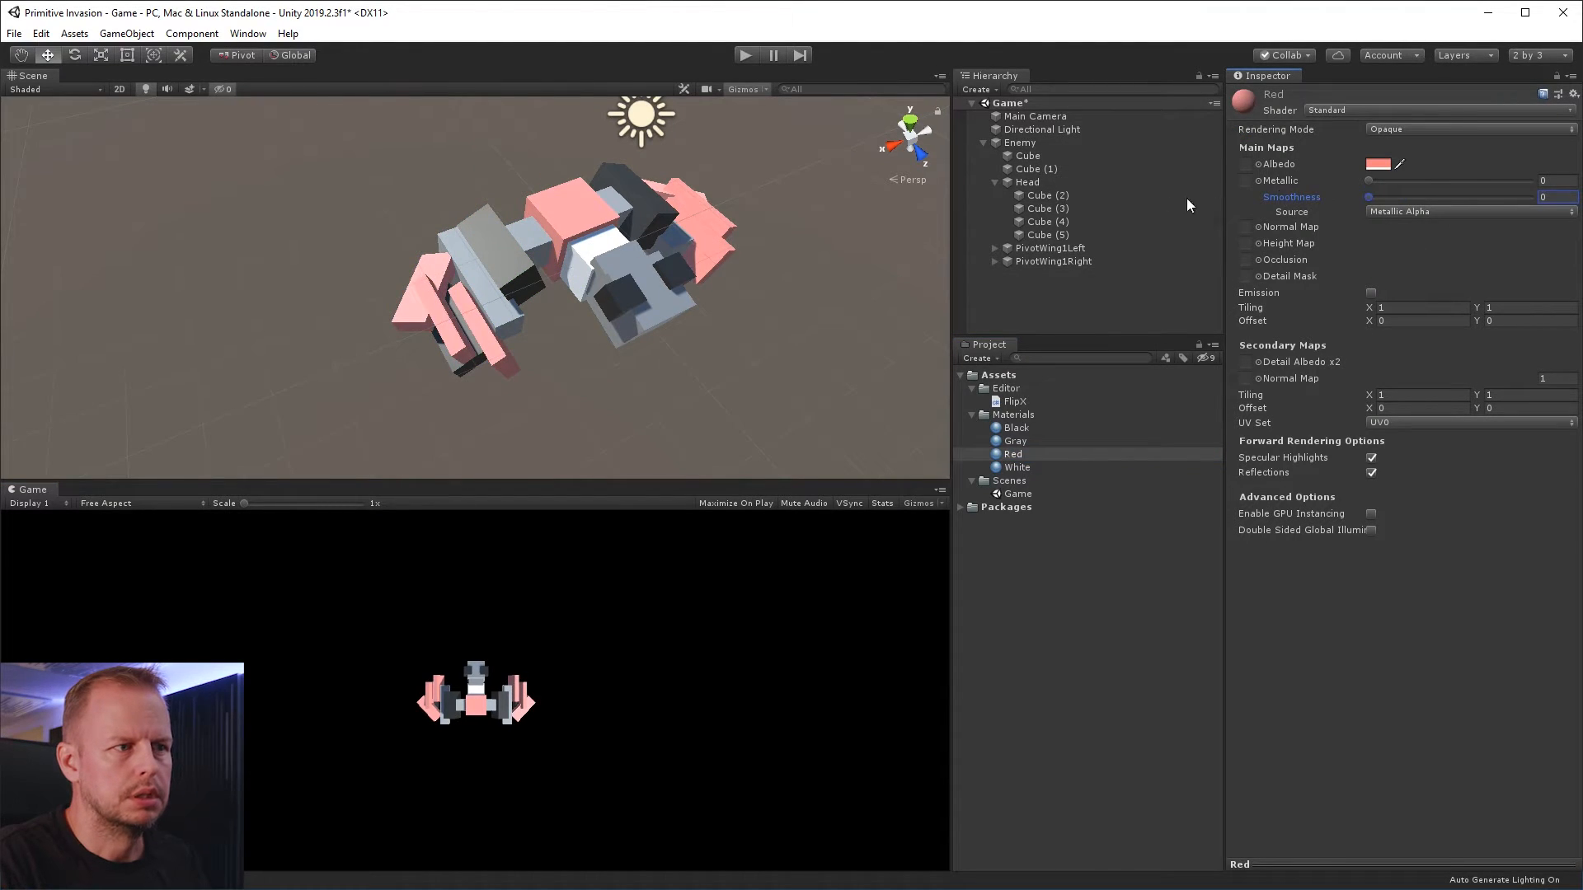
left_click(1019, 429)
left_click(1035, 467, "shift")
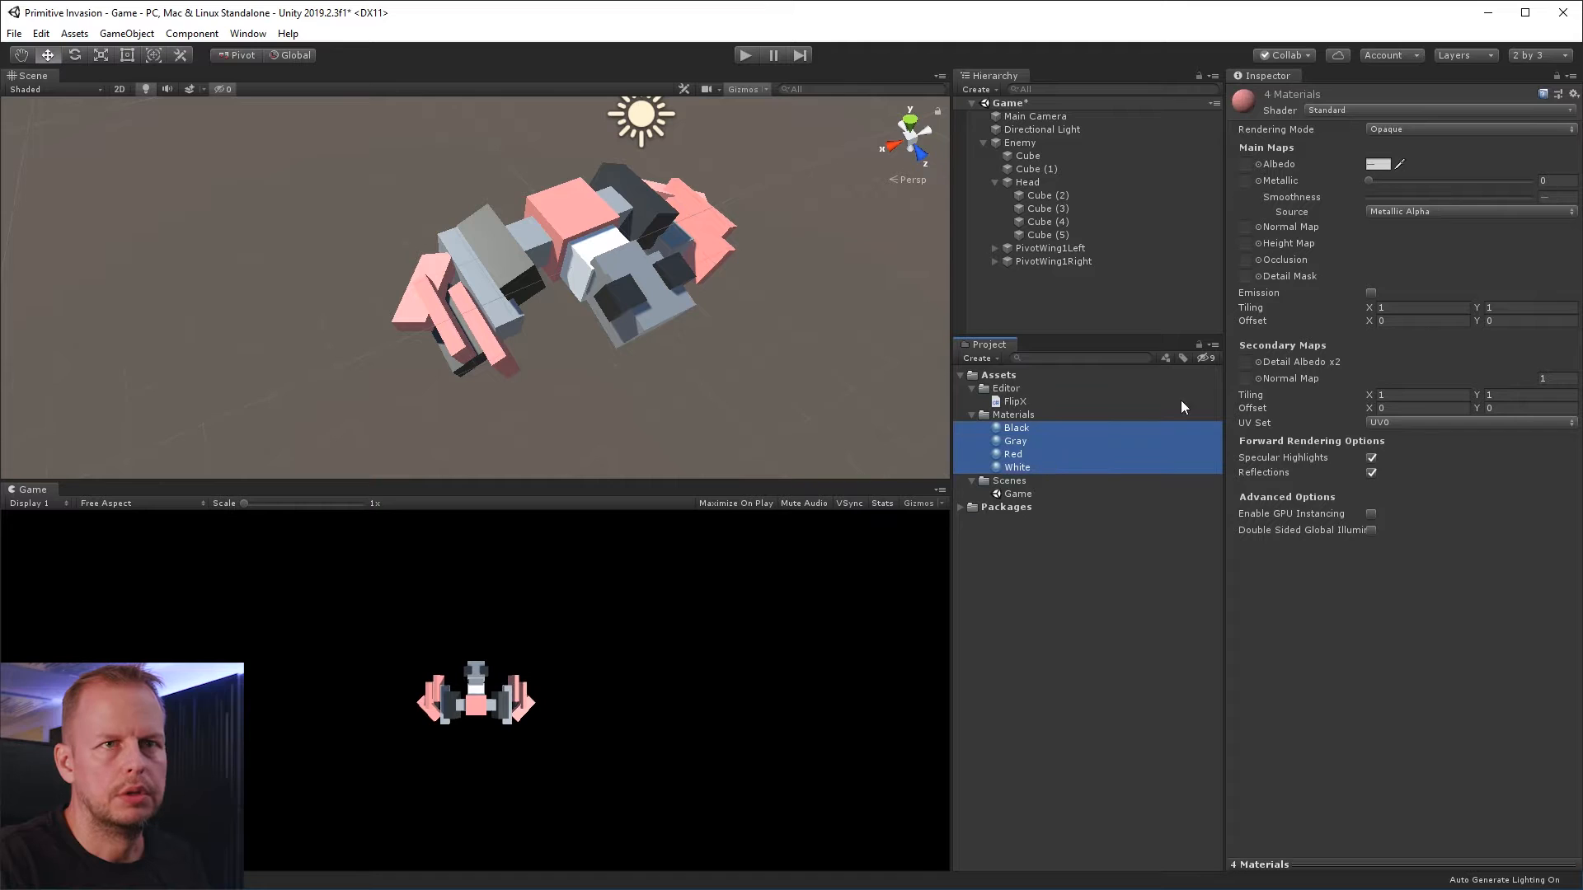
left_click_drag(1448, 196, 775, 370)
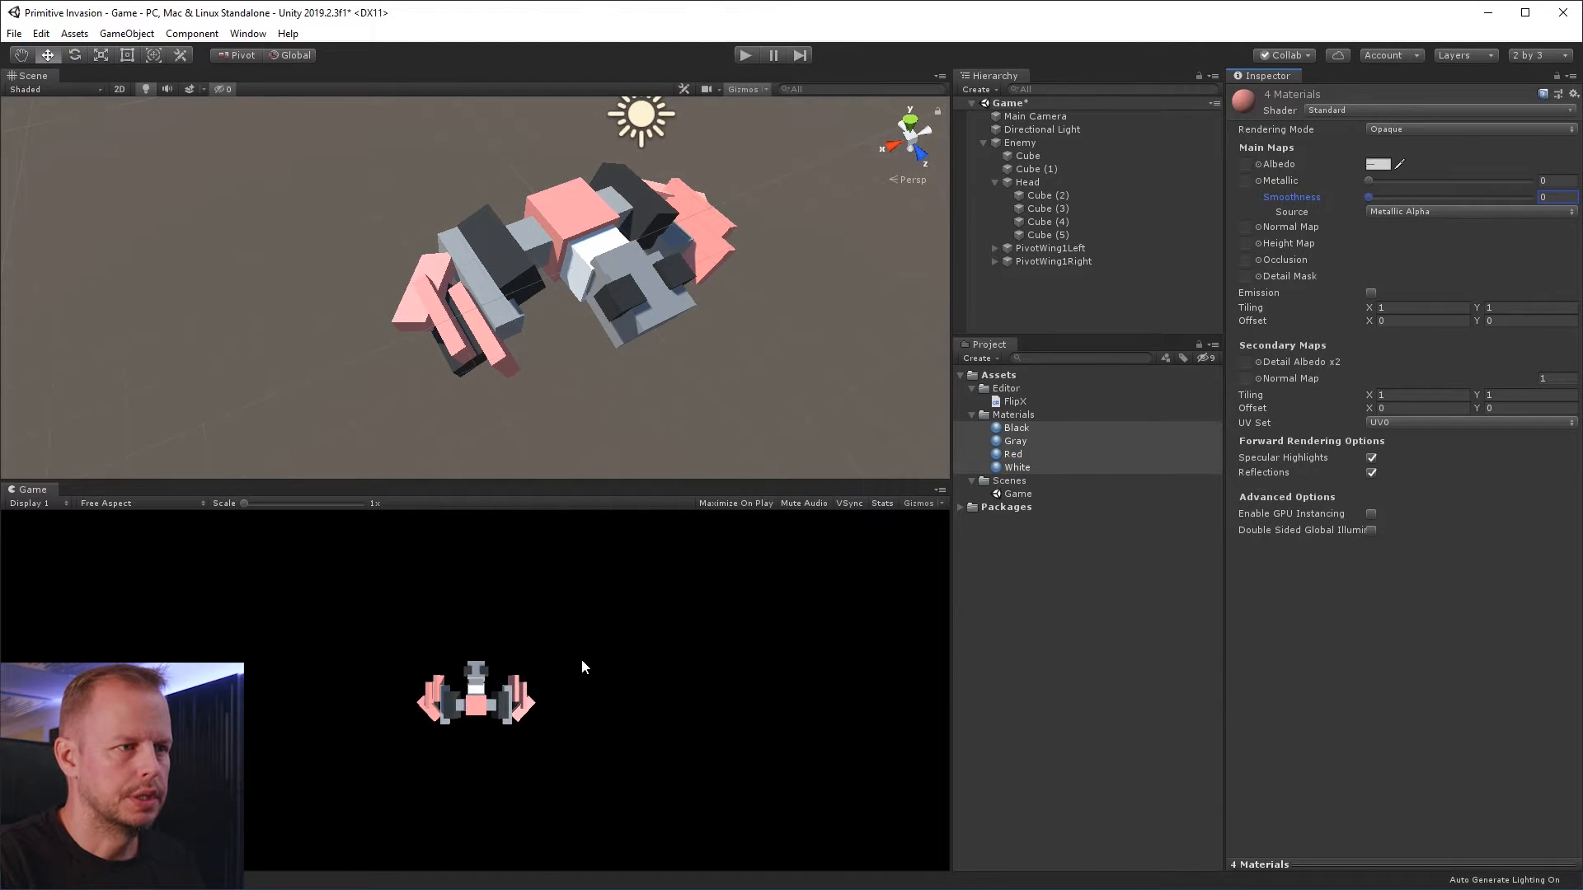
left_click_drag(1369, 180, 1222, 179)
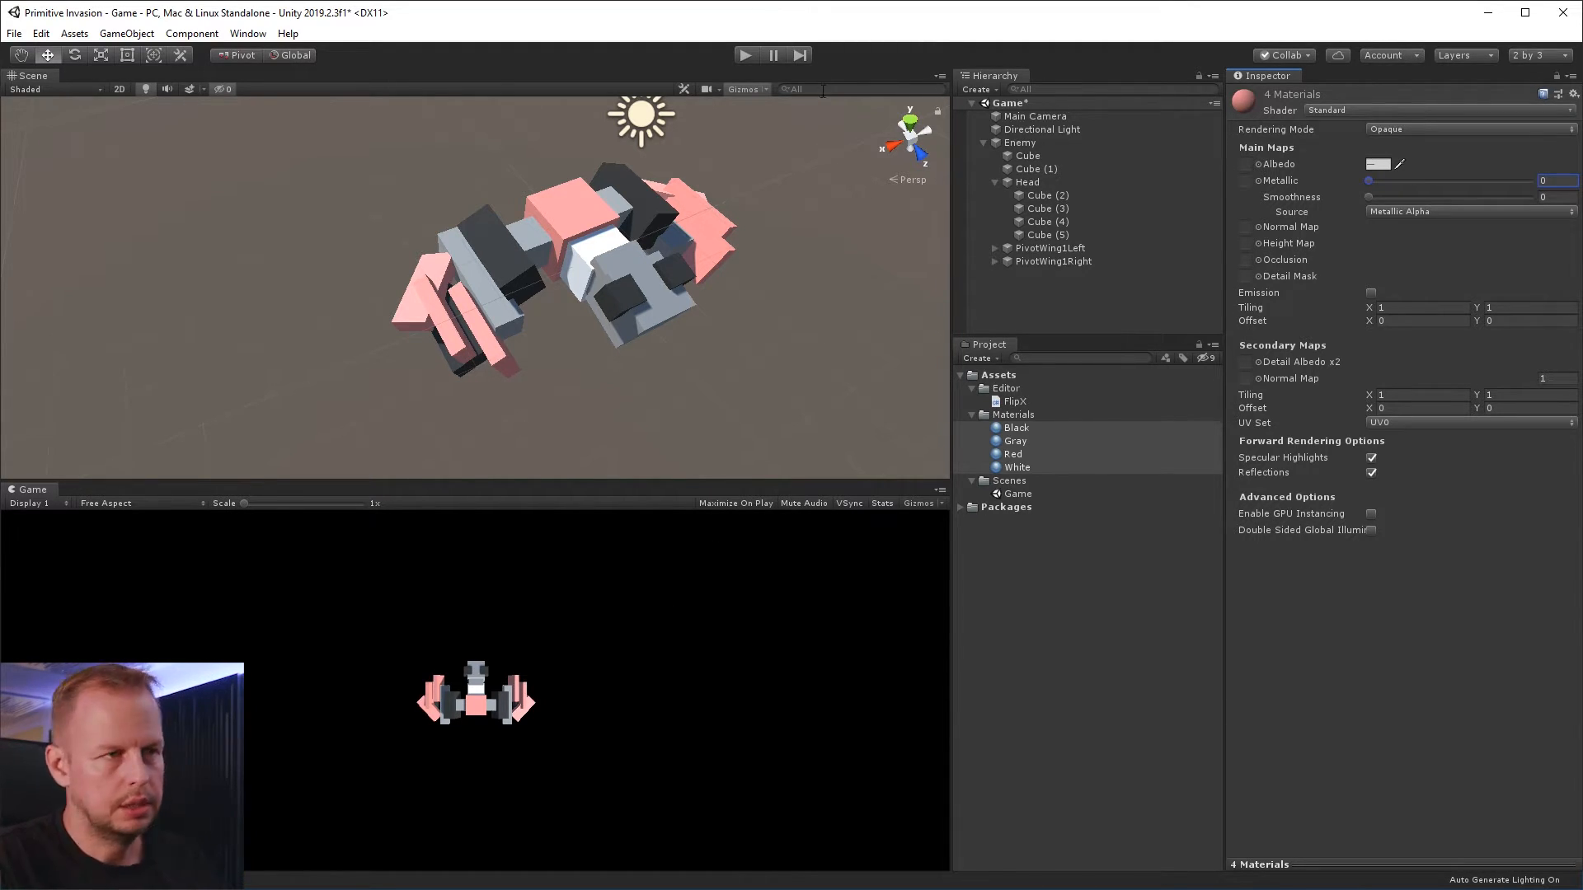
left_click(830, 335)
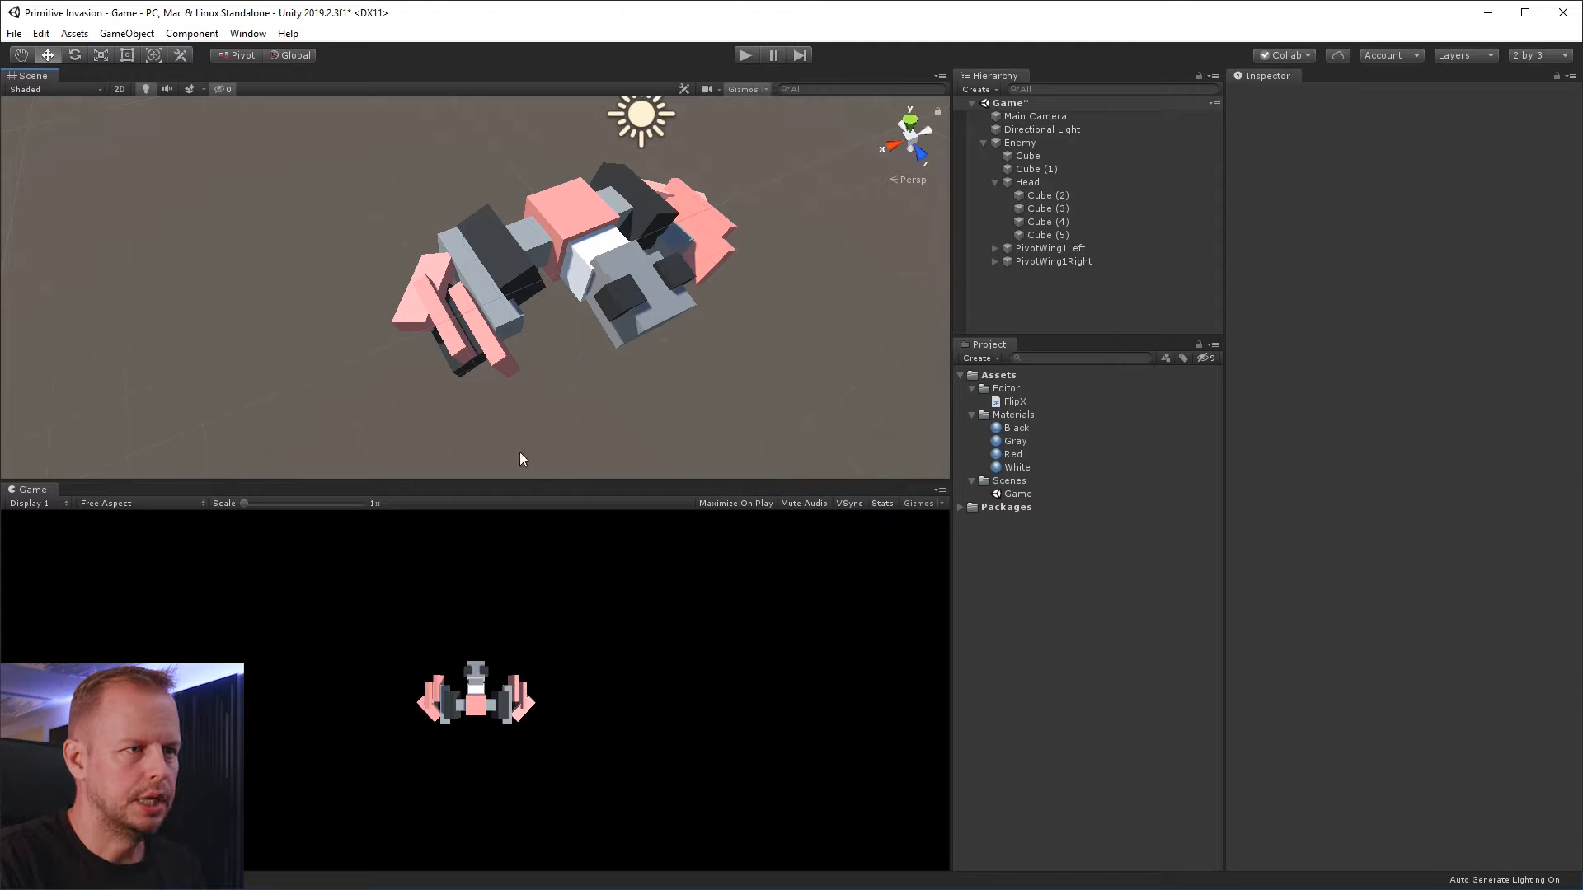
Enlarge the Game view slightly and create a folder named Scripts under Assets
left_click_drag(534, 478, 534, 440)
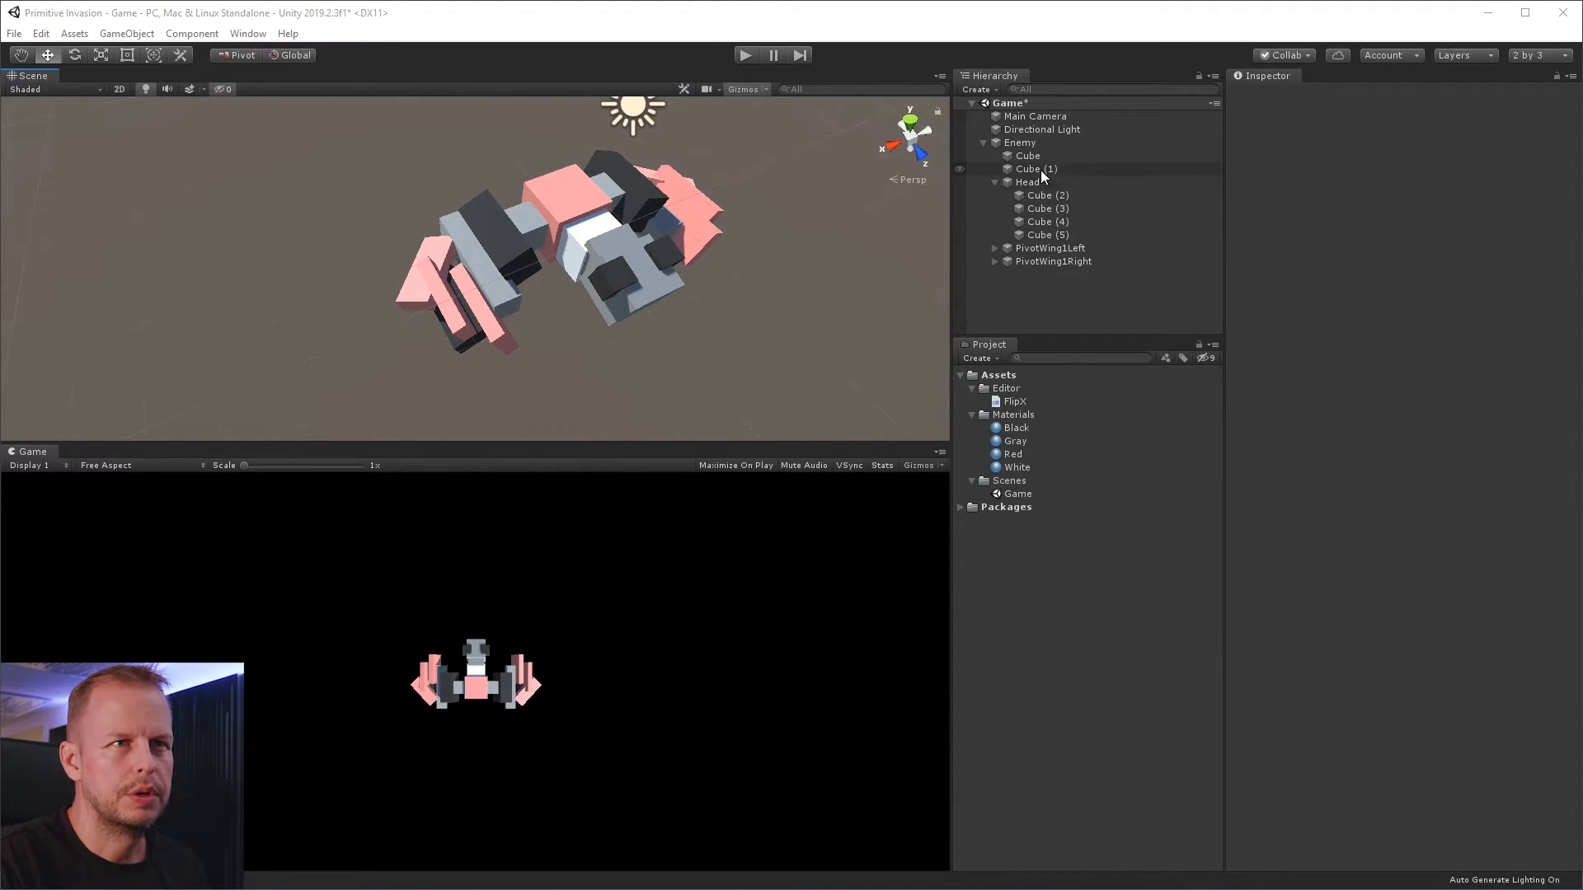
right_click(1005, 377)
mouse_move(1066, 383)
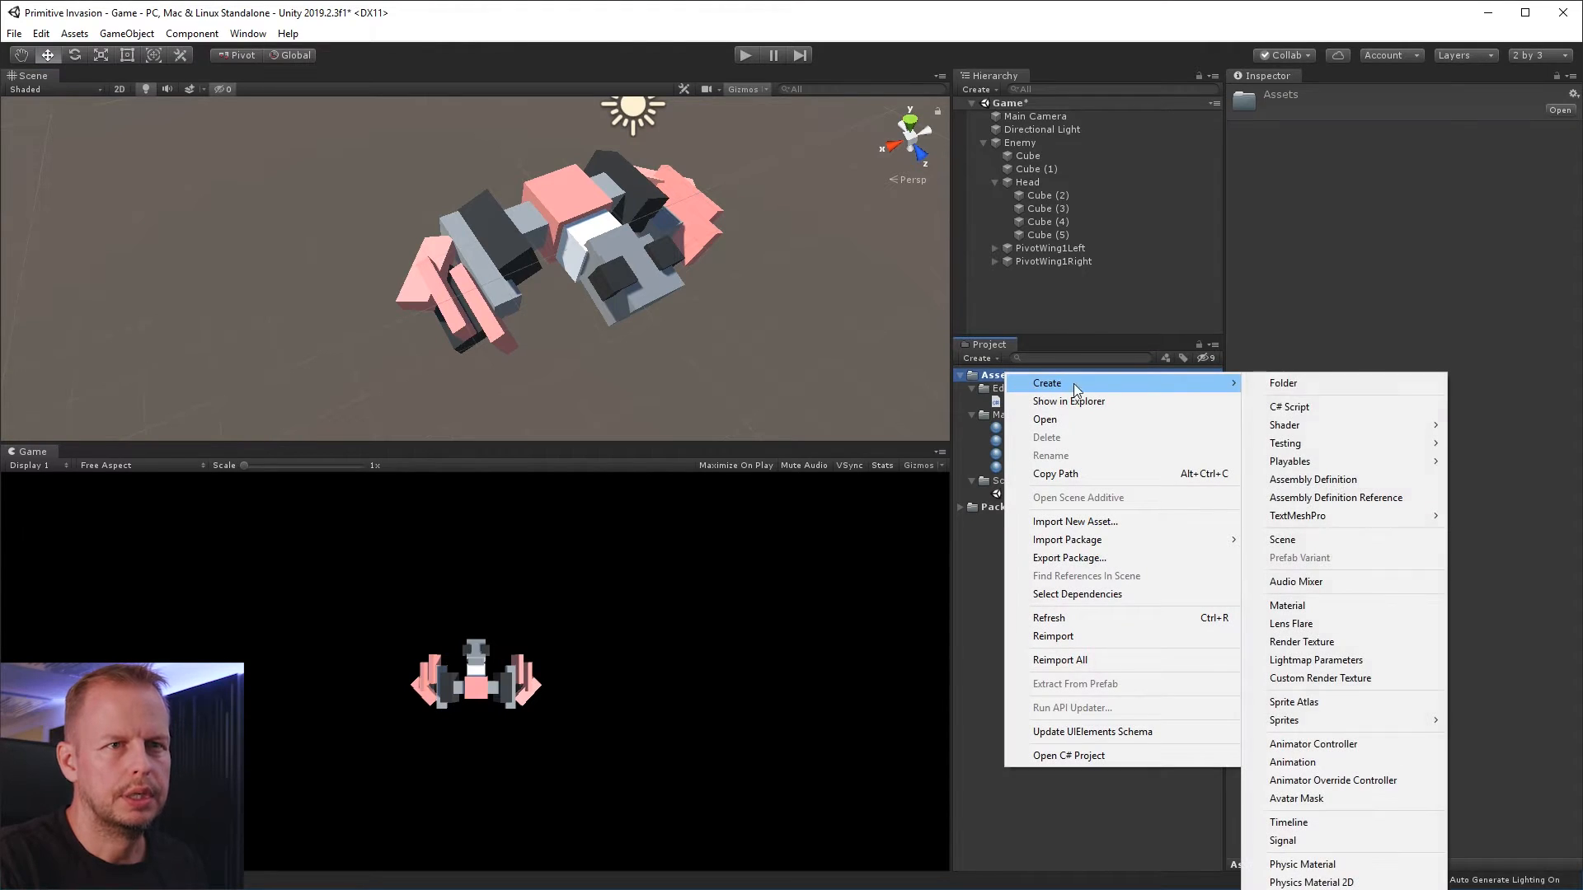
left_click(1327, 386)
type("Sdript")
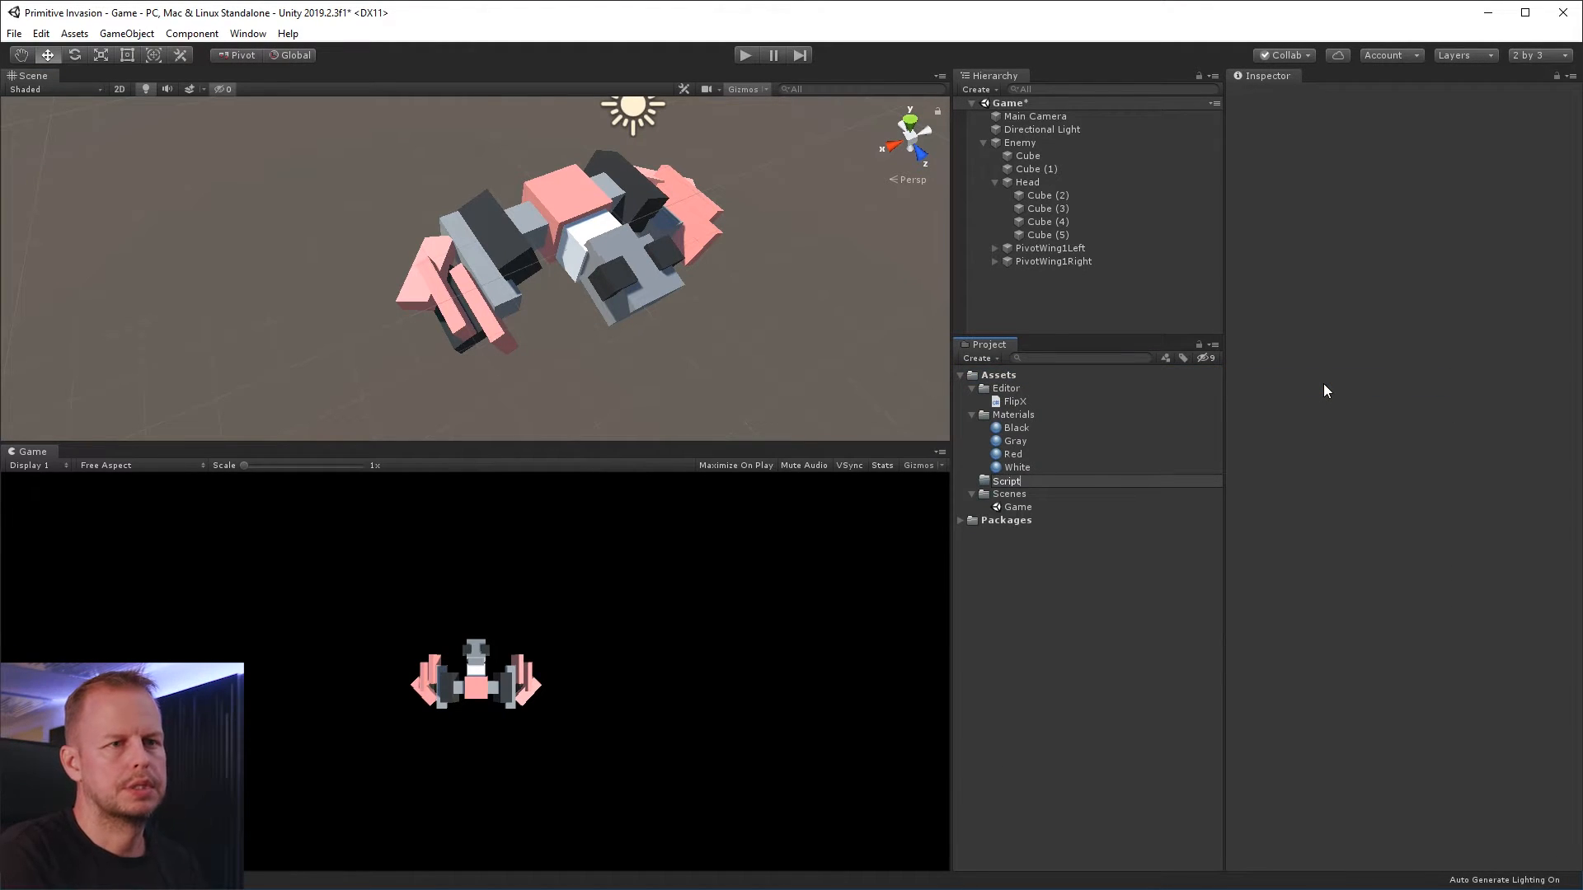
type("s")
key("Return")
Create a C# script named CurveAnimation in the Scripts folder
right_click(1019, 509)
mouse_move(1072, 513)
left_click(1339, 538)
type("CurveAnimation")
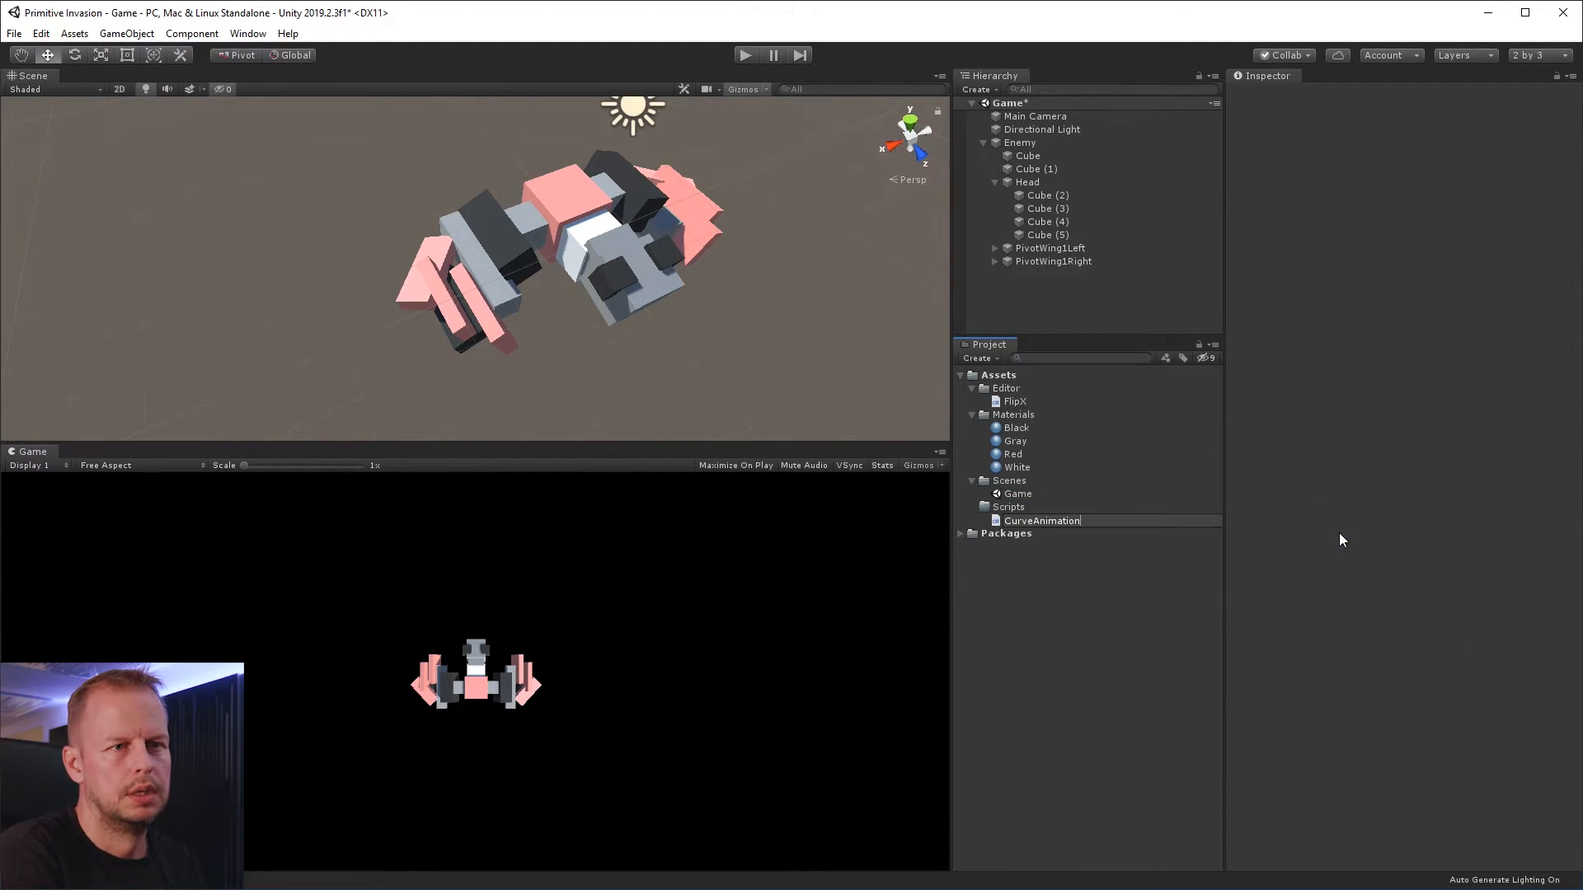
key("Return")
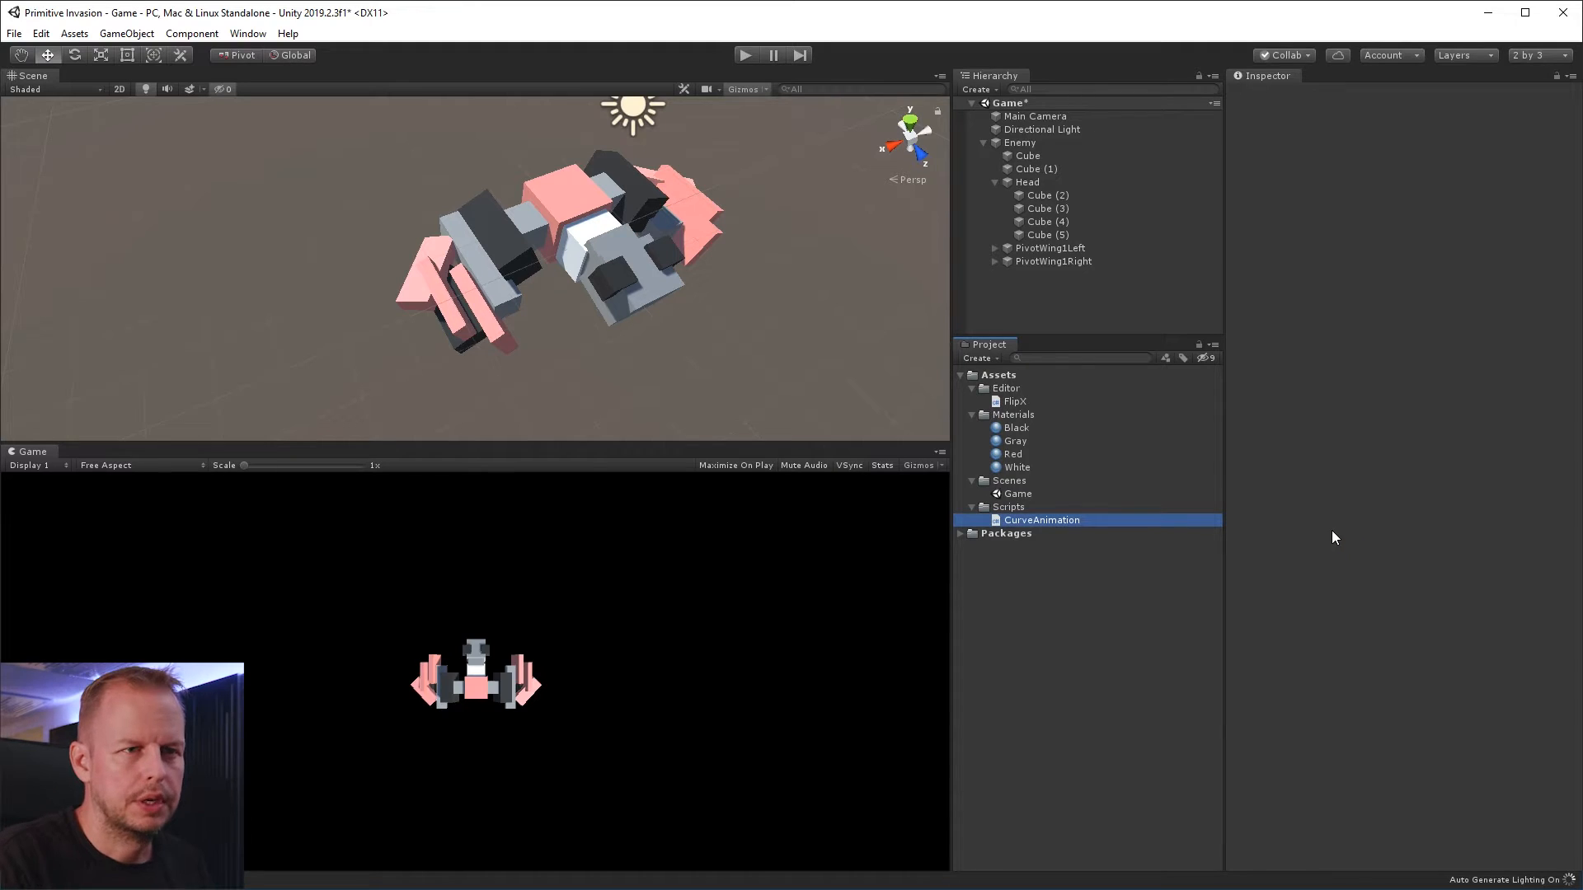
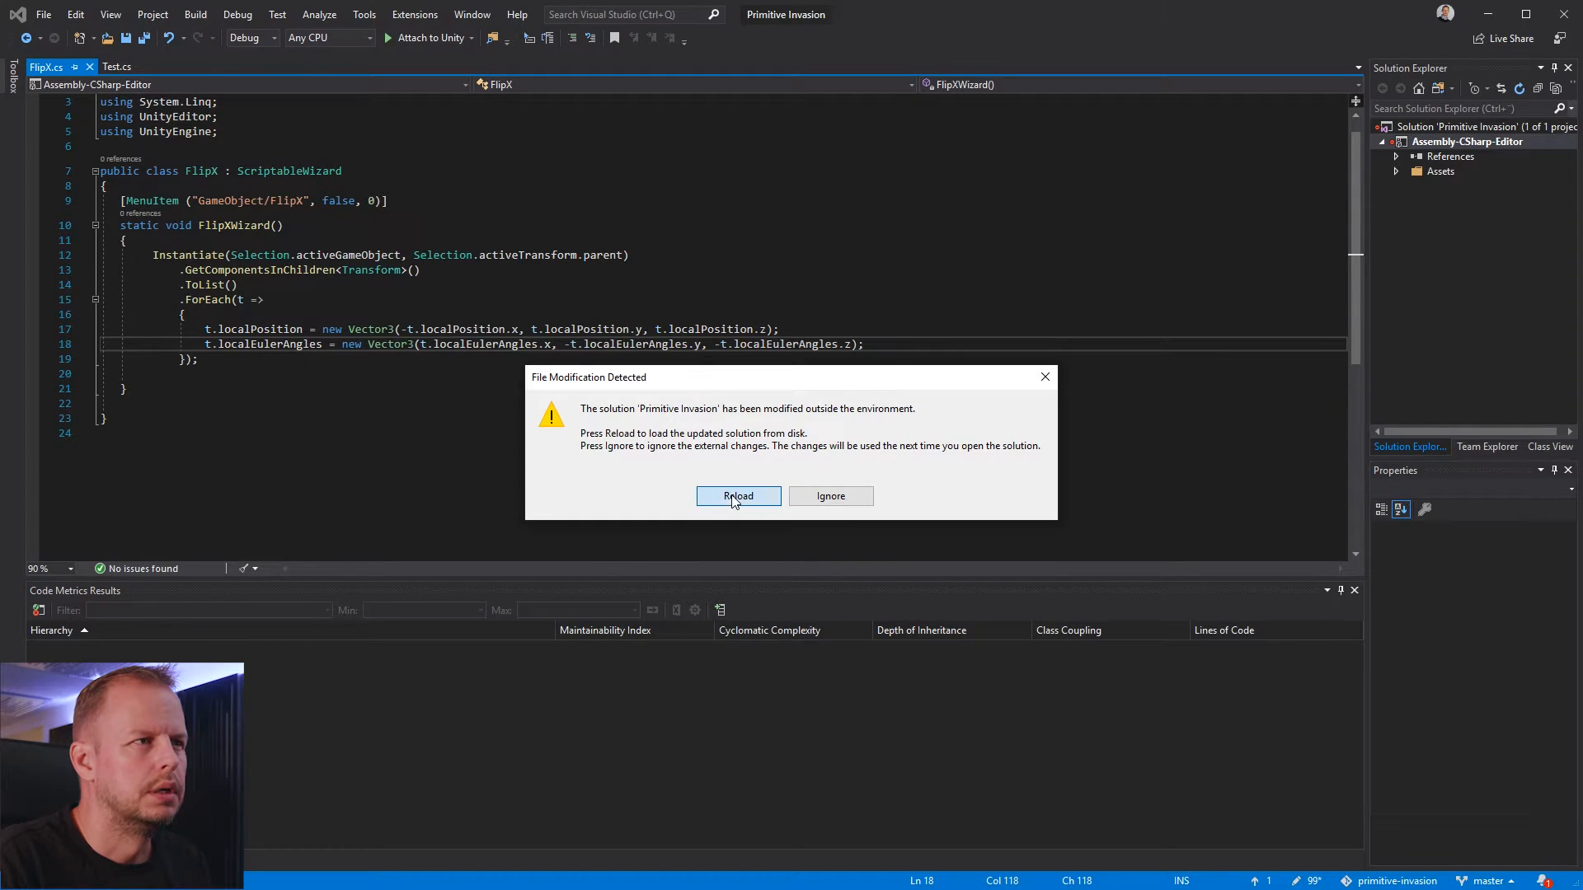
Reload the externally modified solution, close Test.cs and bring up CurveAnimation.cs for editing
left_click(738, 496)
left_click(309, 201)
left_click(281, 66)
left_click(165, 69)
left_click(337, 288)
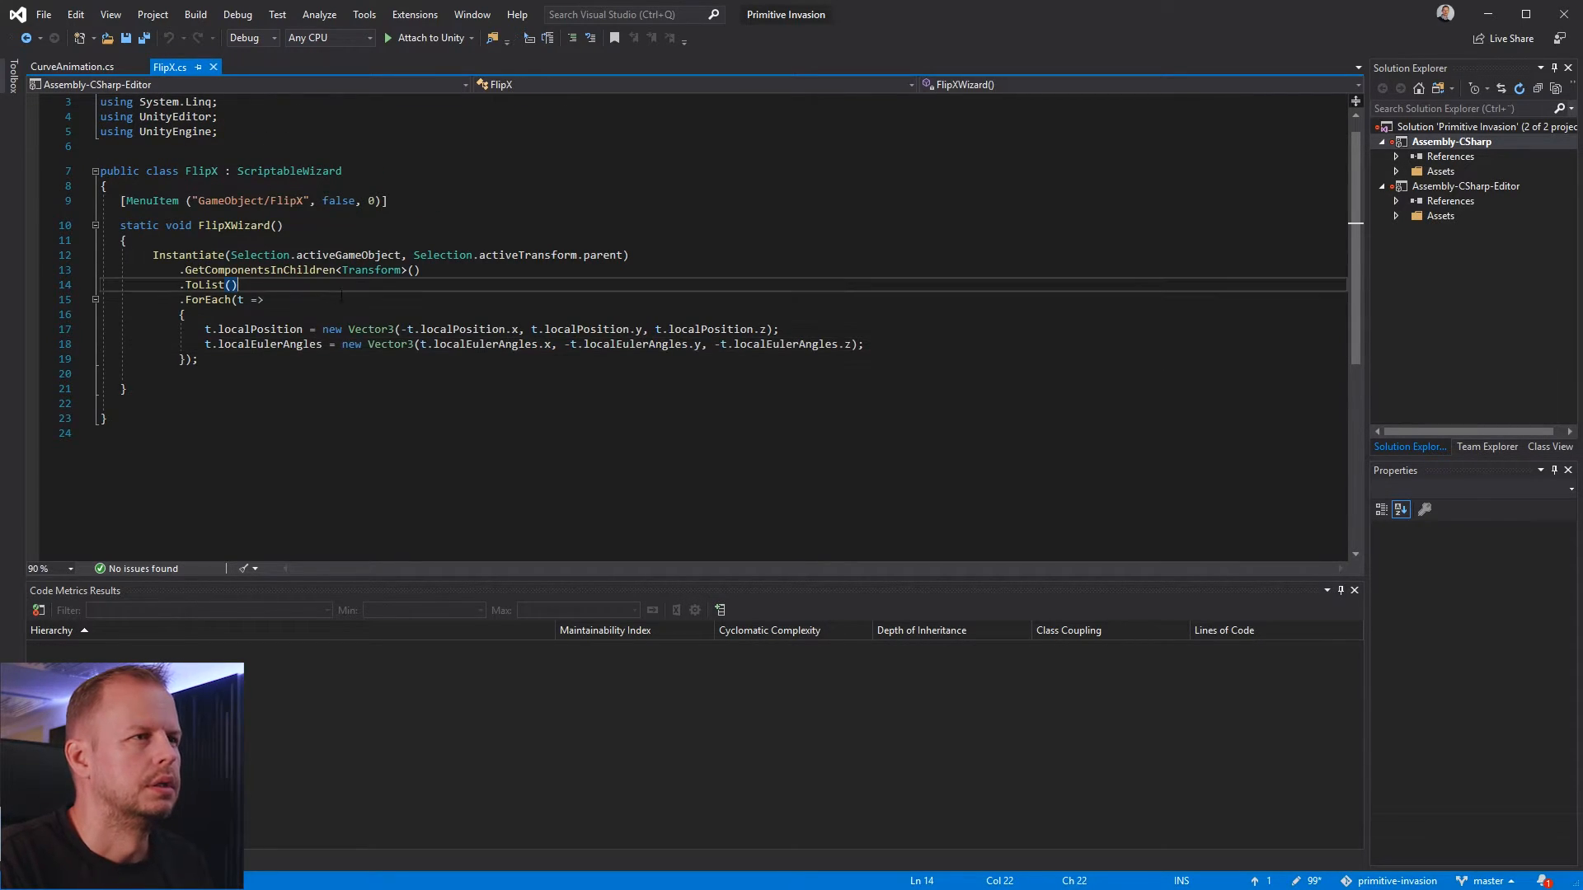
left_click(95, 68)
Remove the comment above Start in the CurveAnimation class and make an empty line at the top of the class body
left_click(154, 255)
left_click(212, 199)
key("Home")
key("shift+End")
key("BackSpace")
key("Return")
key("Up")
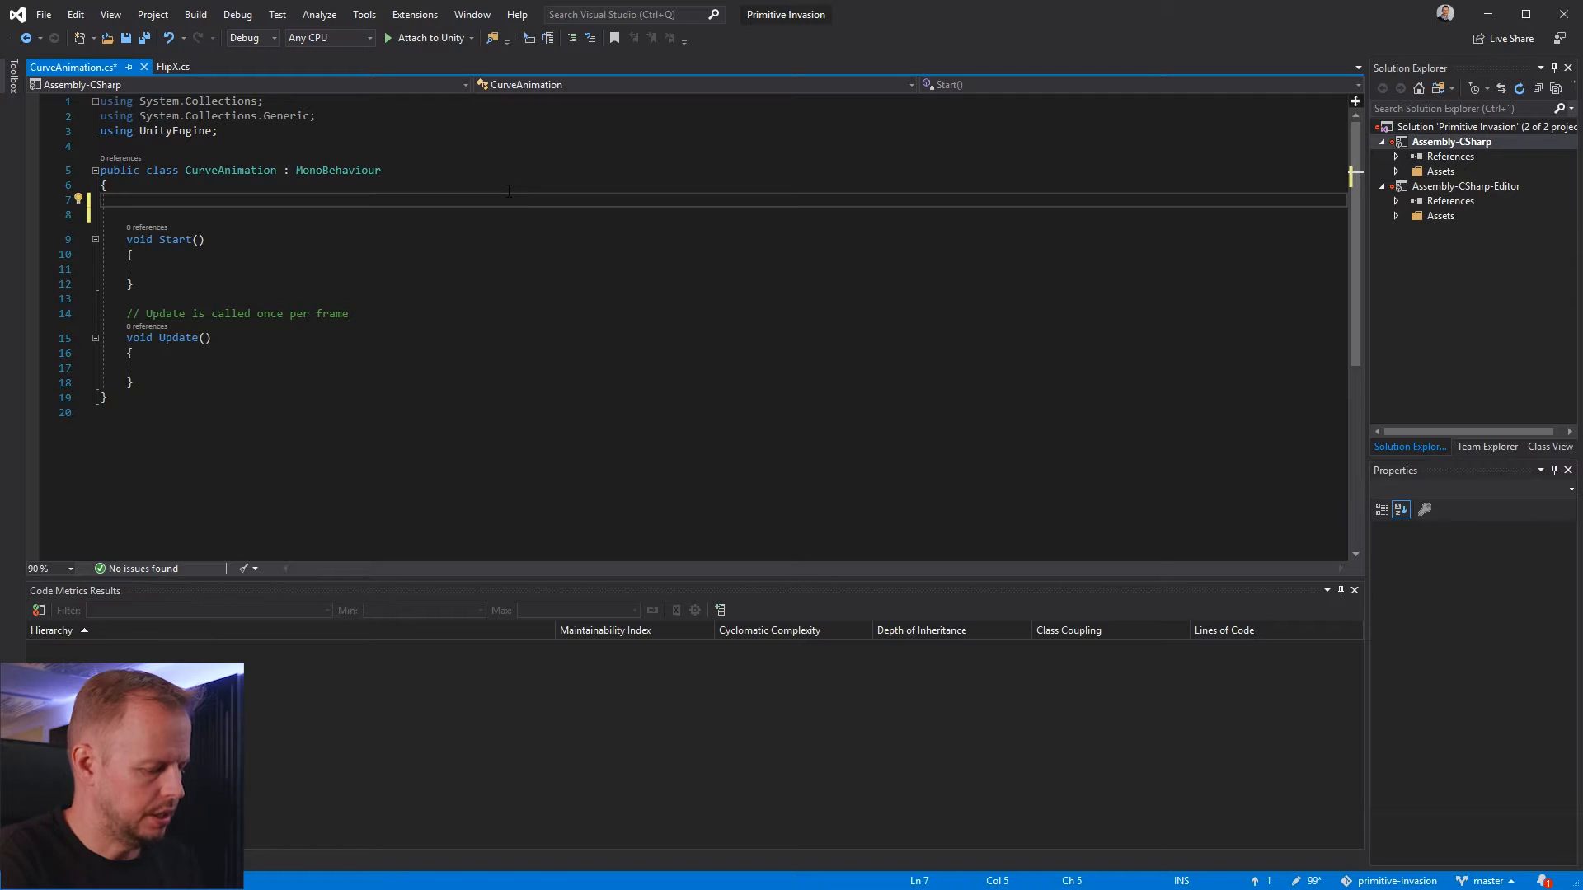
Declare a public AnimationCurve field named Curve in the CurveAnimation class and save the script
type("p")
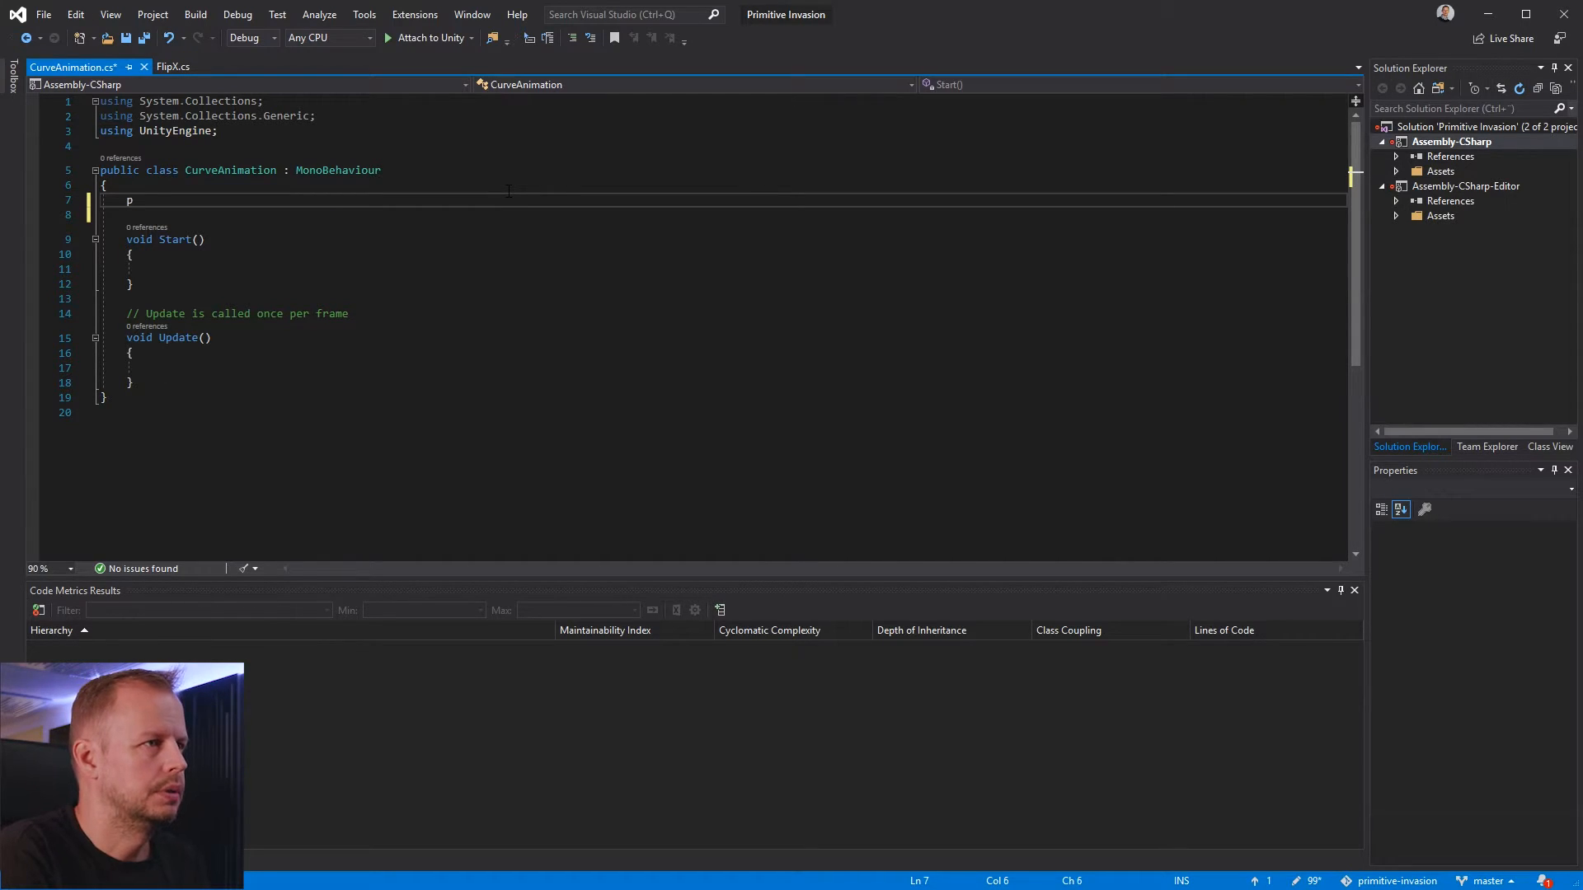
type("ublic AnimationCu")
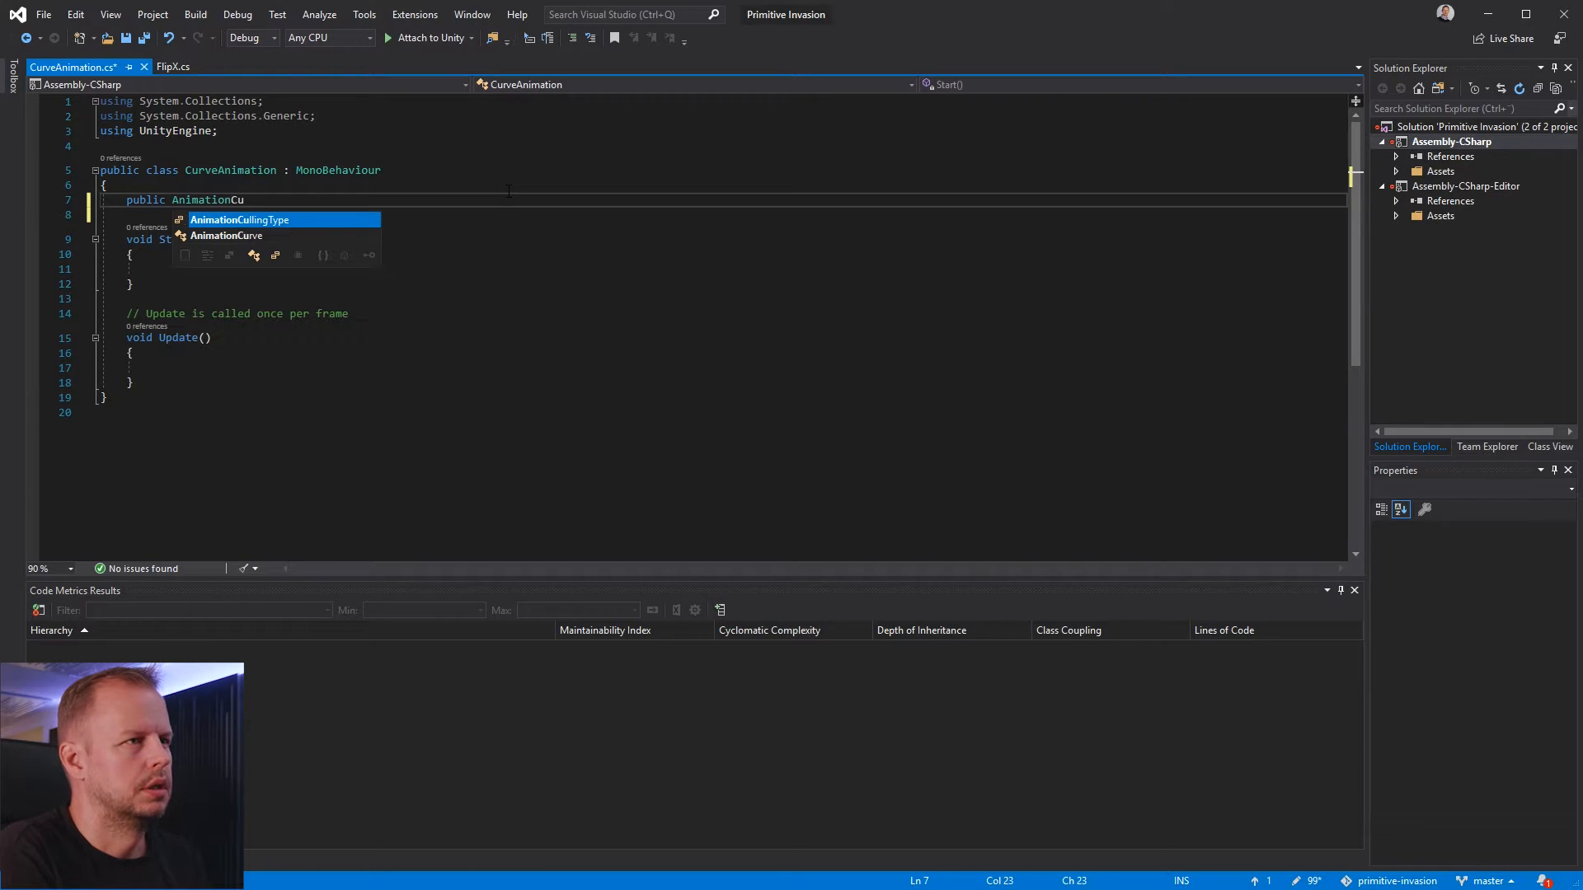
type("rve Curve;")
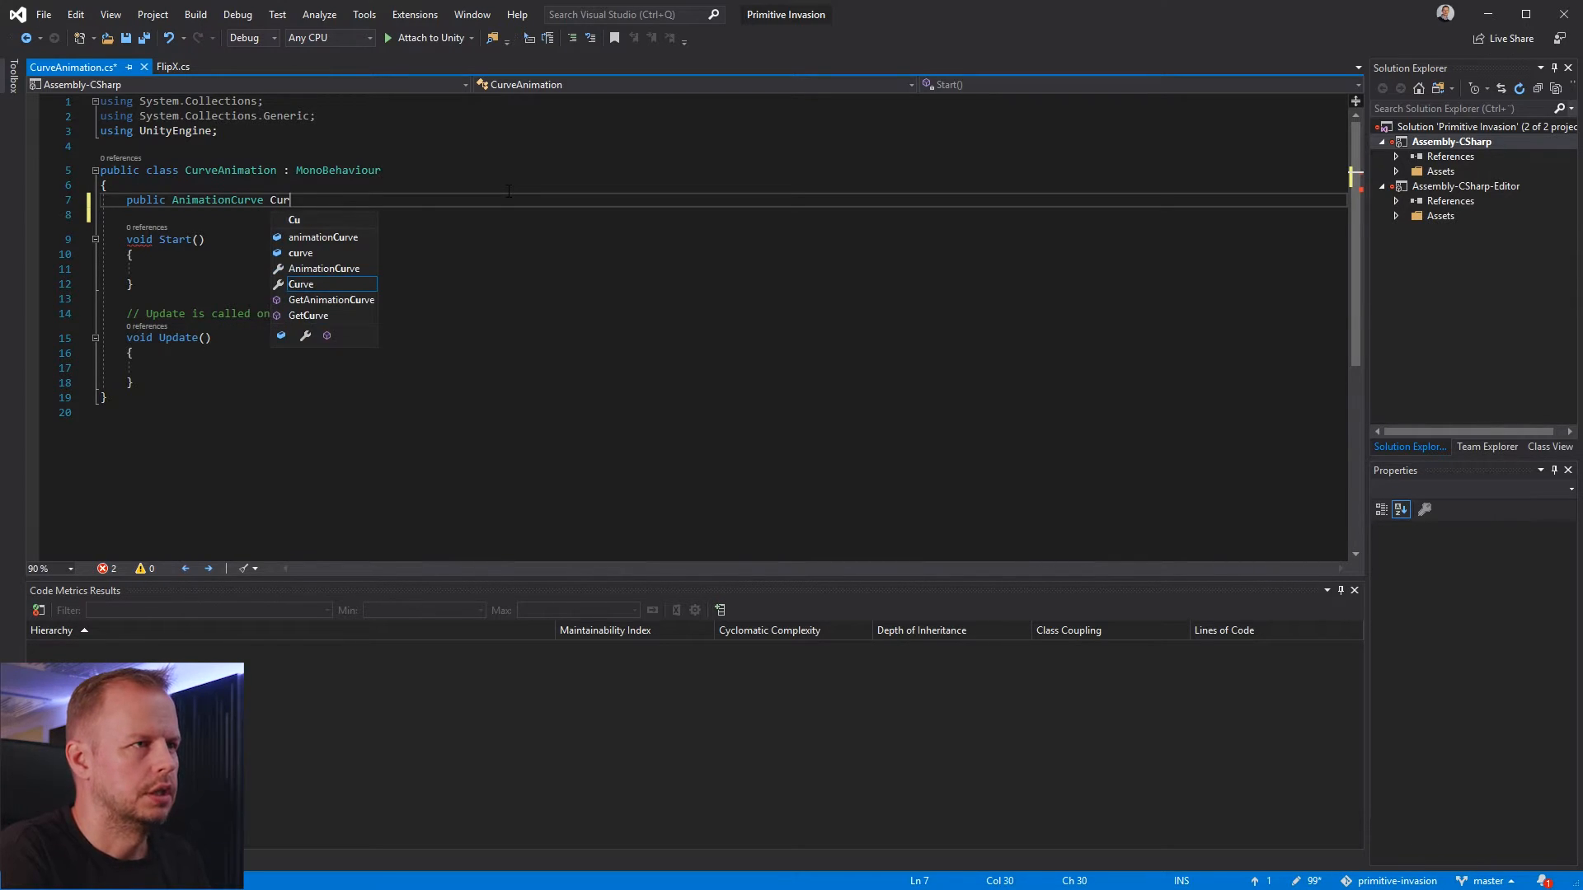
key("Return")
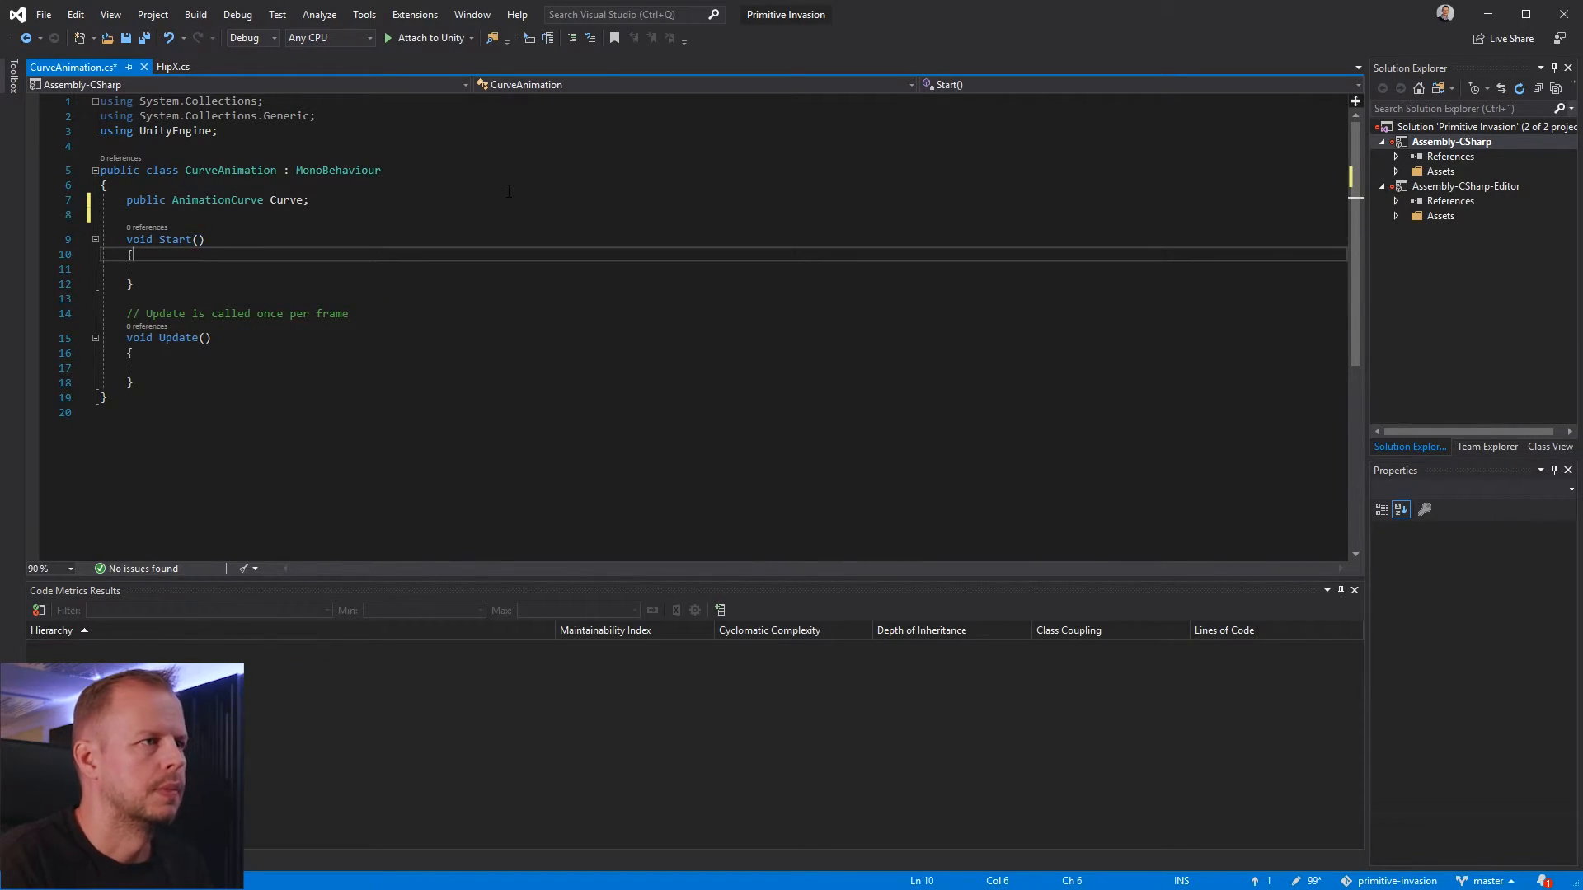
key("ctrl+s")
Switch to Unity, collapse the Head object and attach the CurveAnimation script to PivotWing1Left
key("alt+Tab")
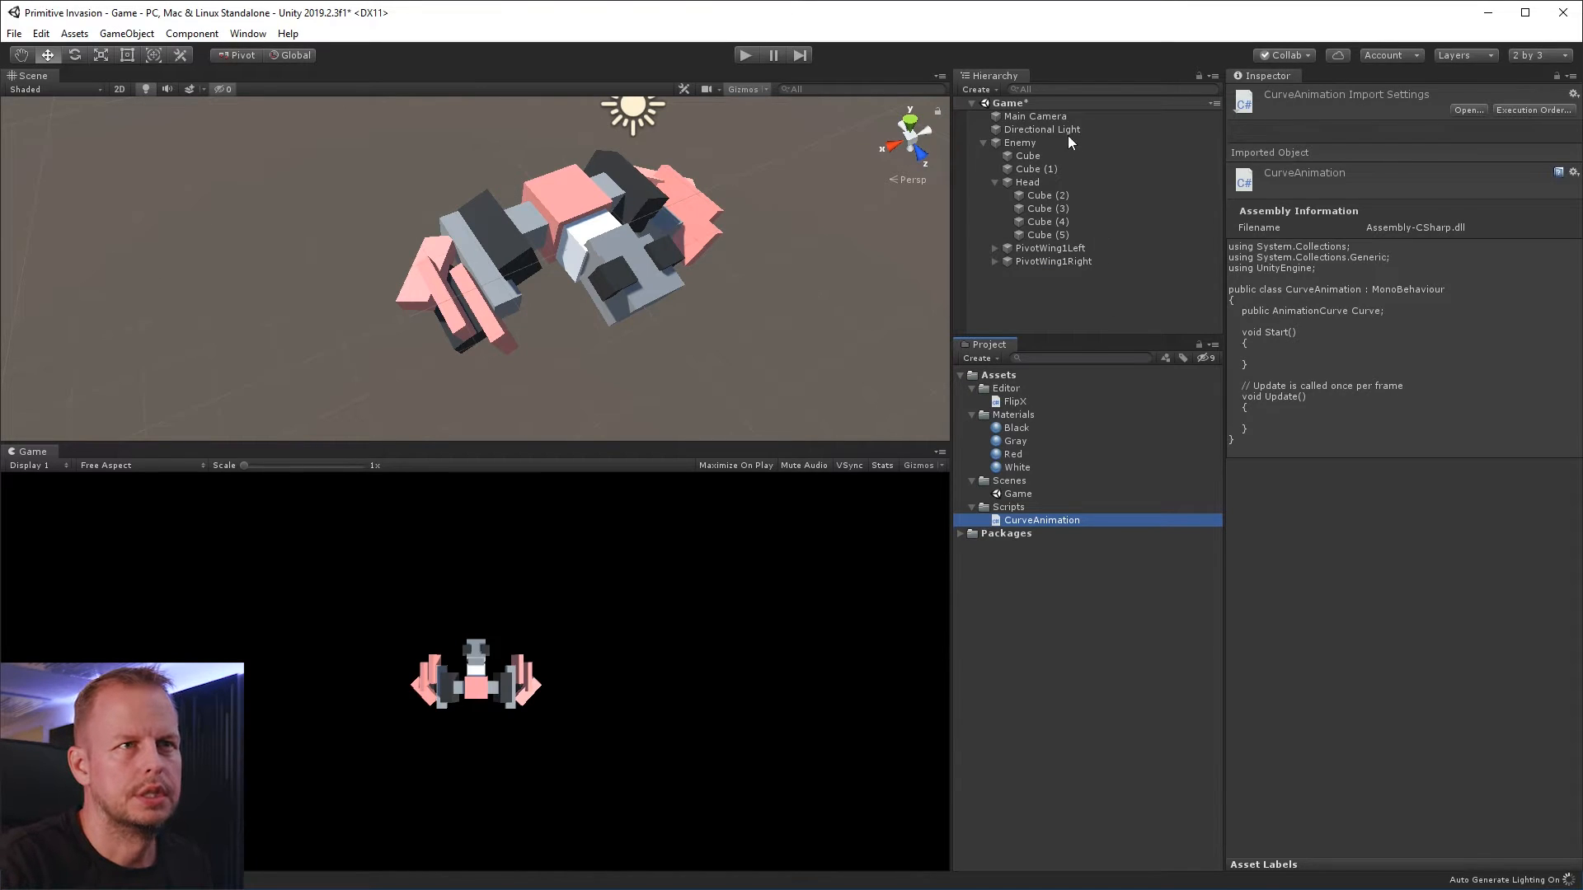
left_click(1023, 145)
left_click(996, 182)
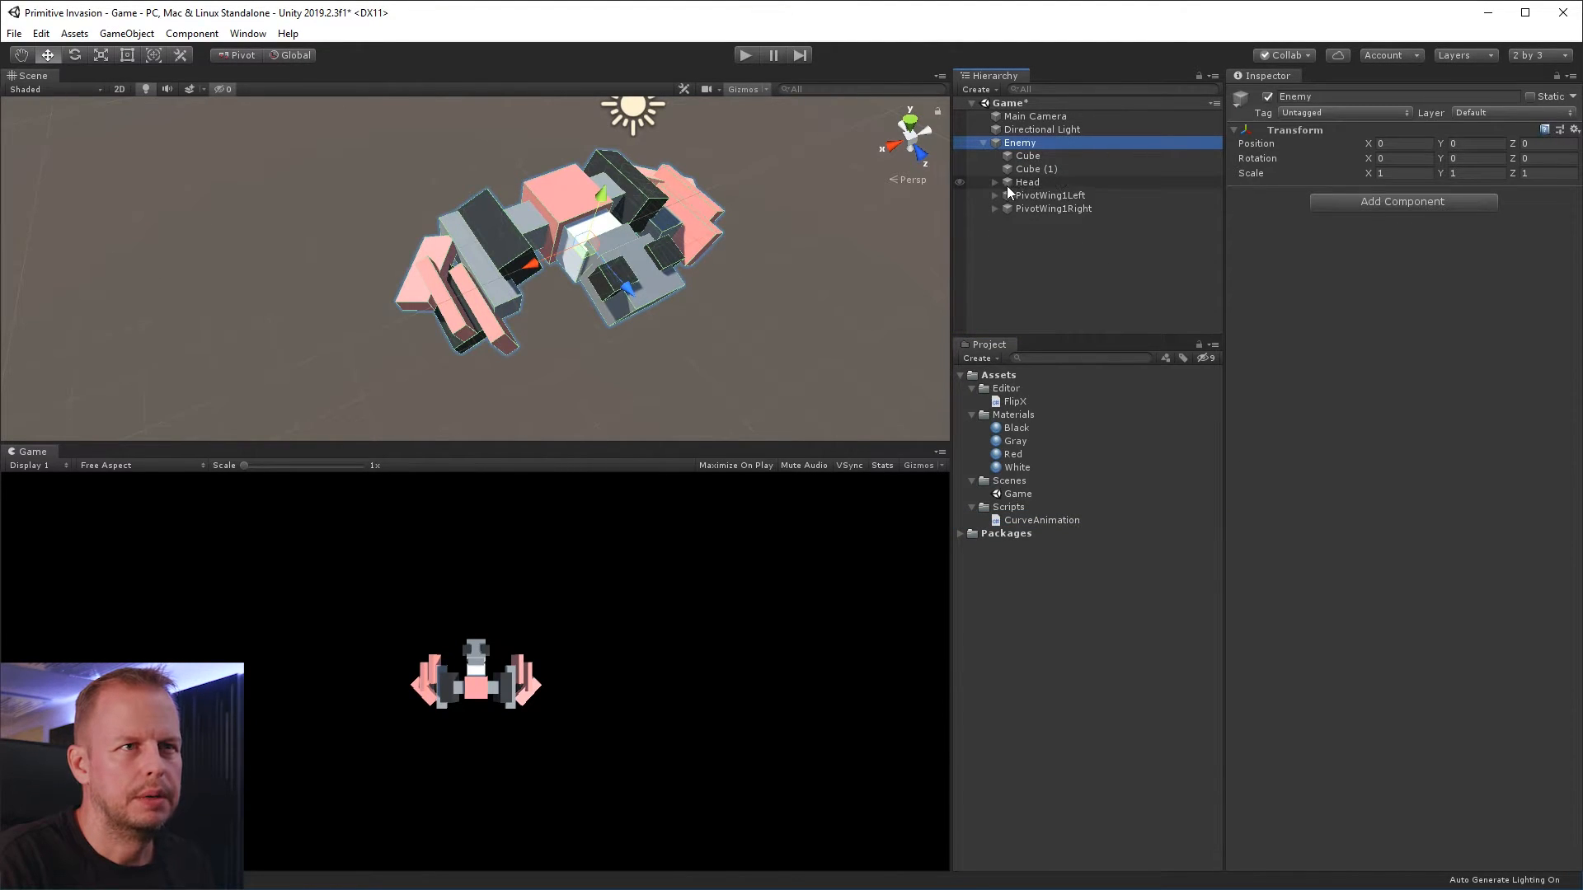
left_click(1059, 196)
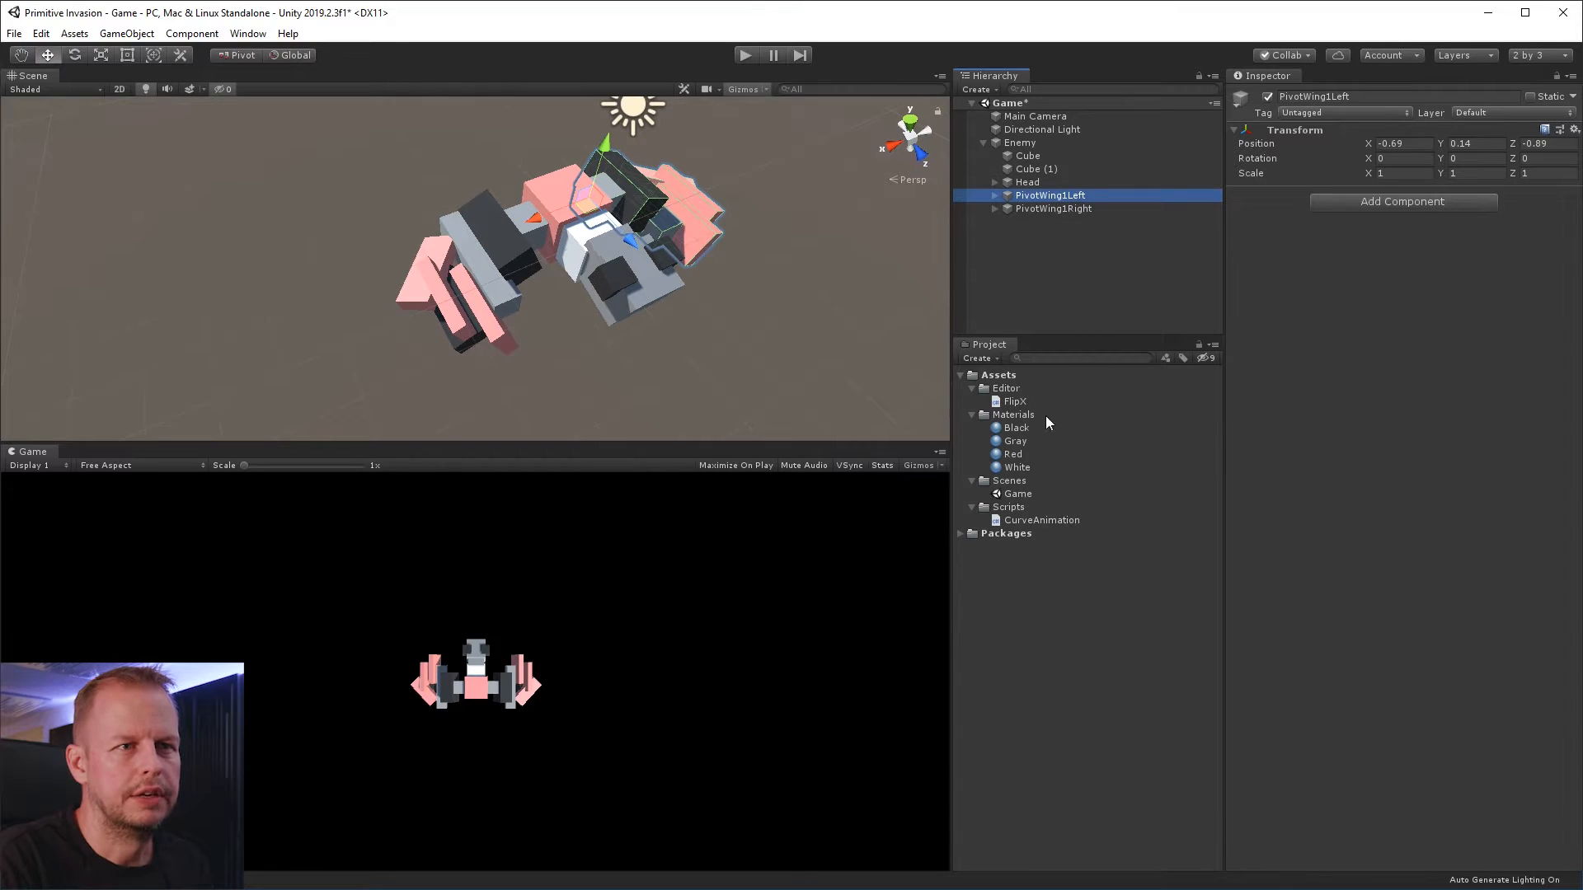
left_click(1032, 522)
left_click_drag(1030, 523, 1359, 289)
Try several presets for PivotWing1Left's Curve property, apply the curve that rises steeply and flattens towards 1.0, and close the curve editor
left_click(1385, 222)
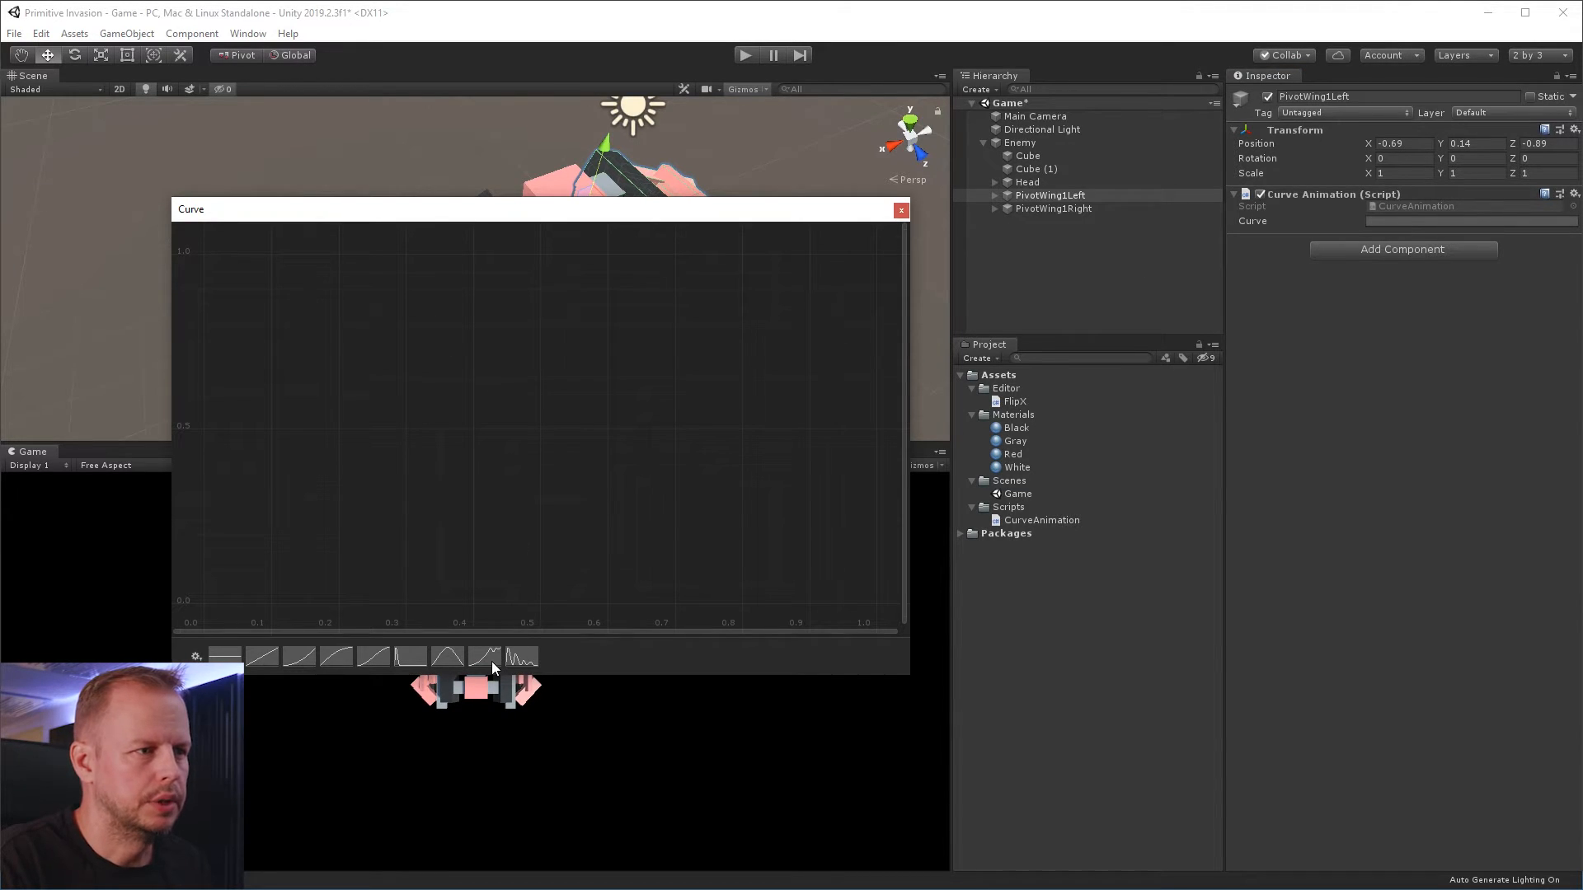
left_click(340, 659)
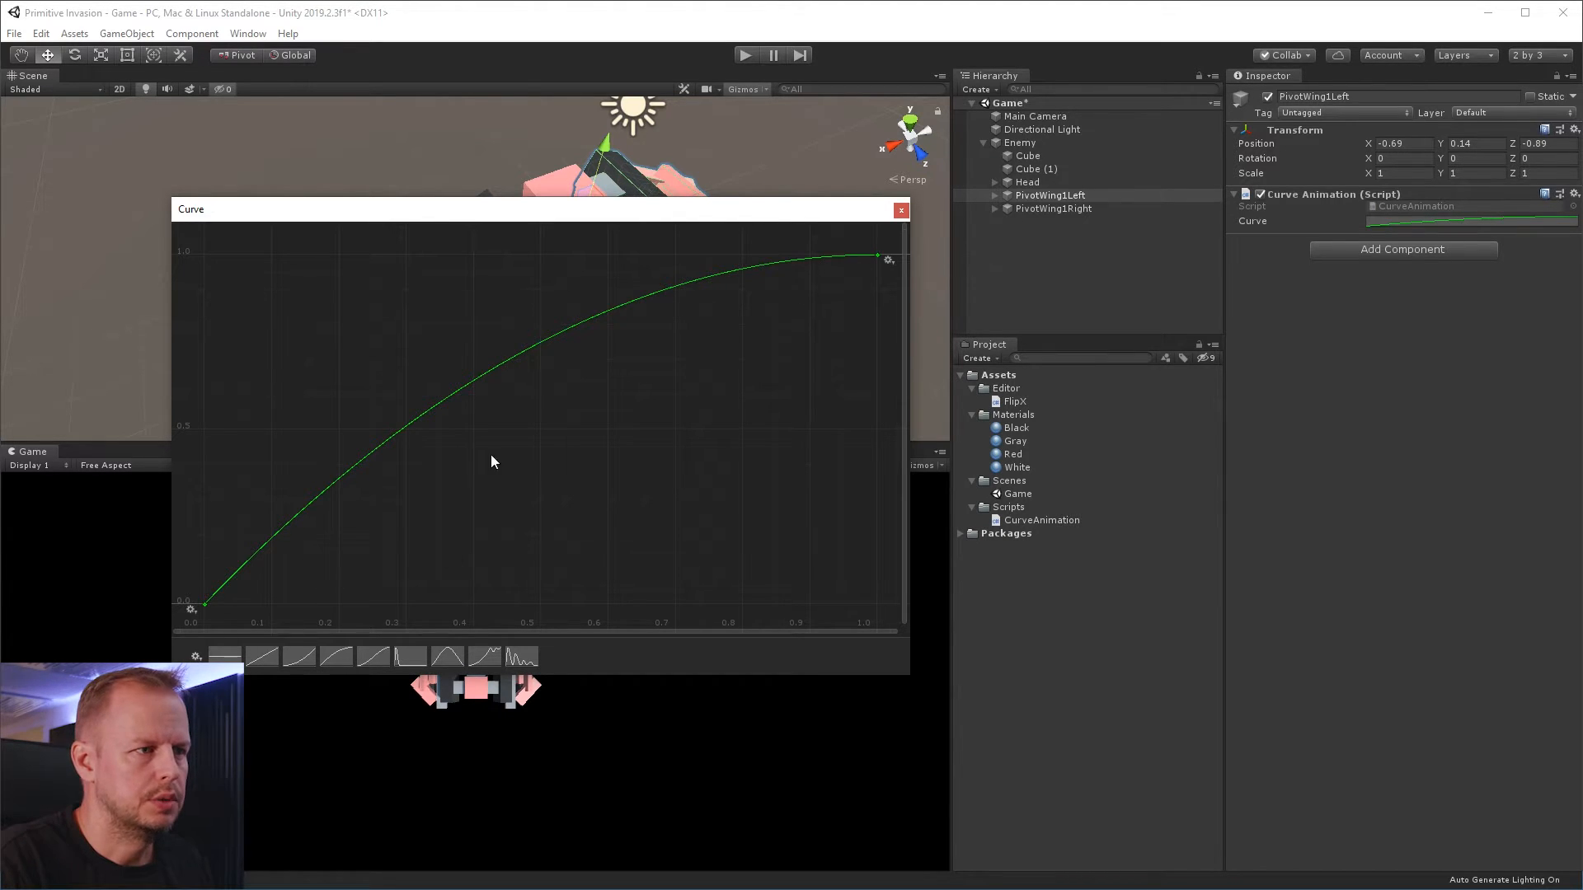
left_click(493, 663)
left_click(522, 658)
left_click(485, 658)
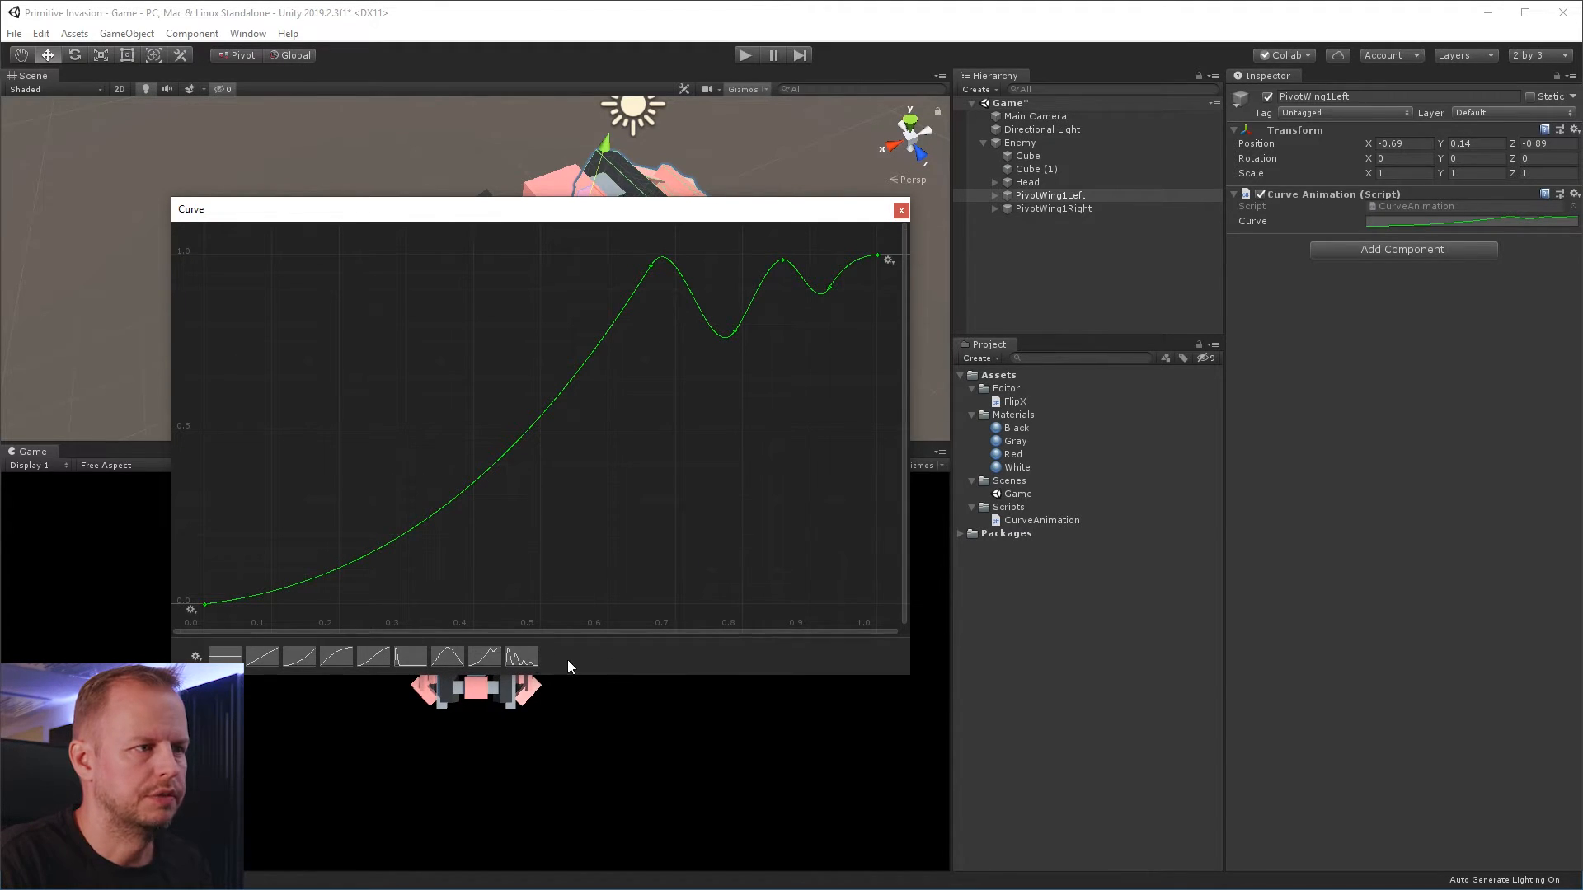
left_click(375, 660)
left_click(336, 657)
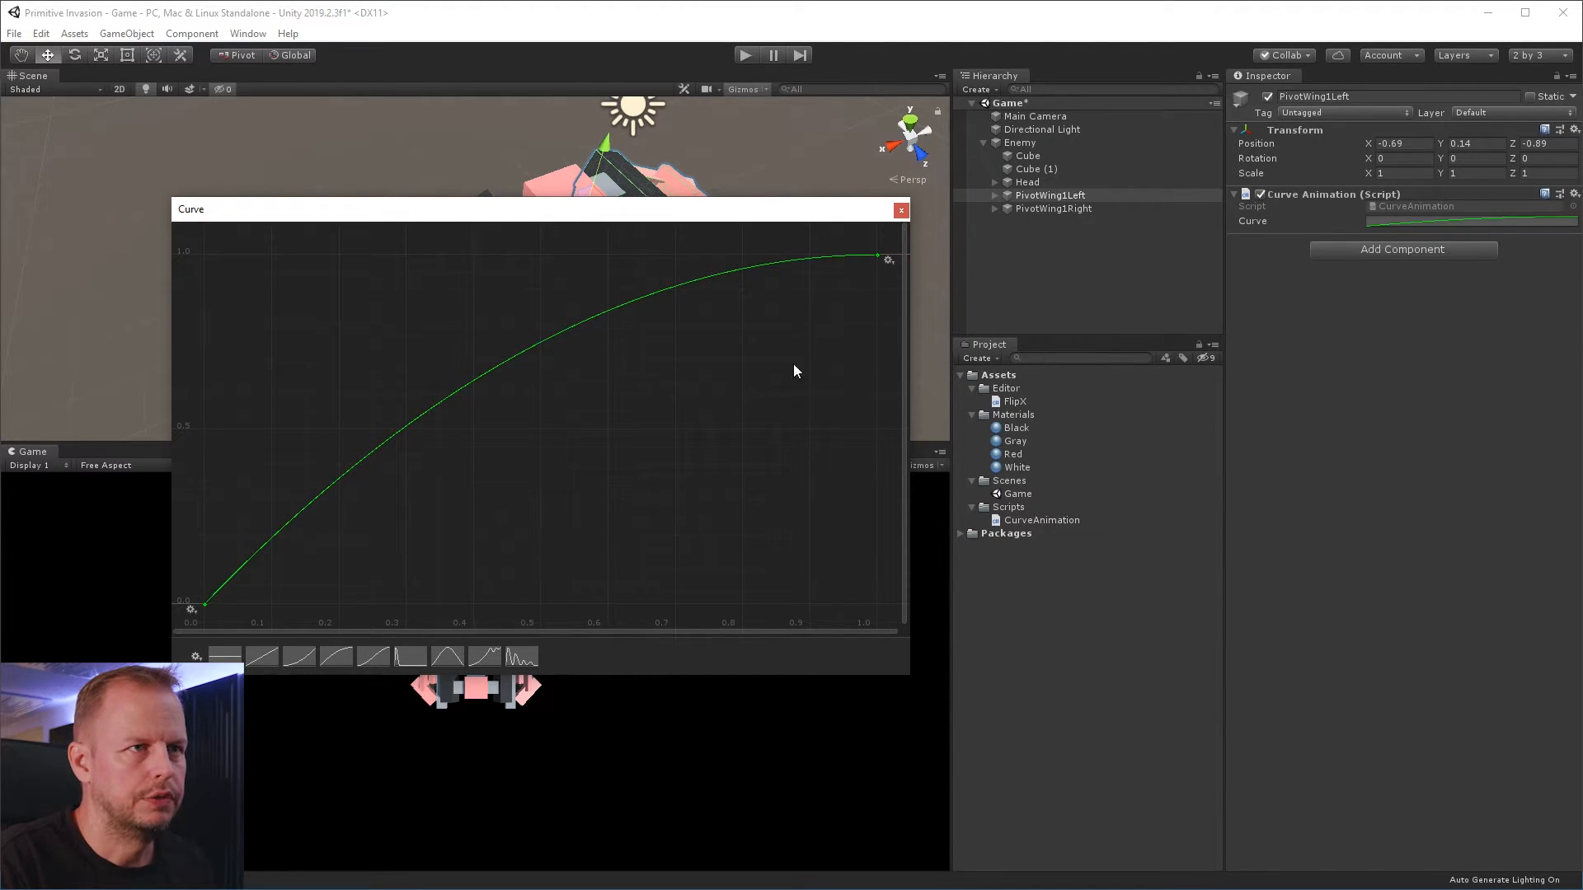
left_click(902, 210)
left_click(1107, 610)
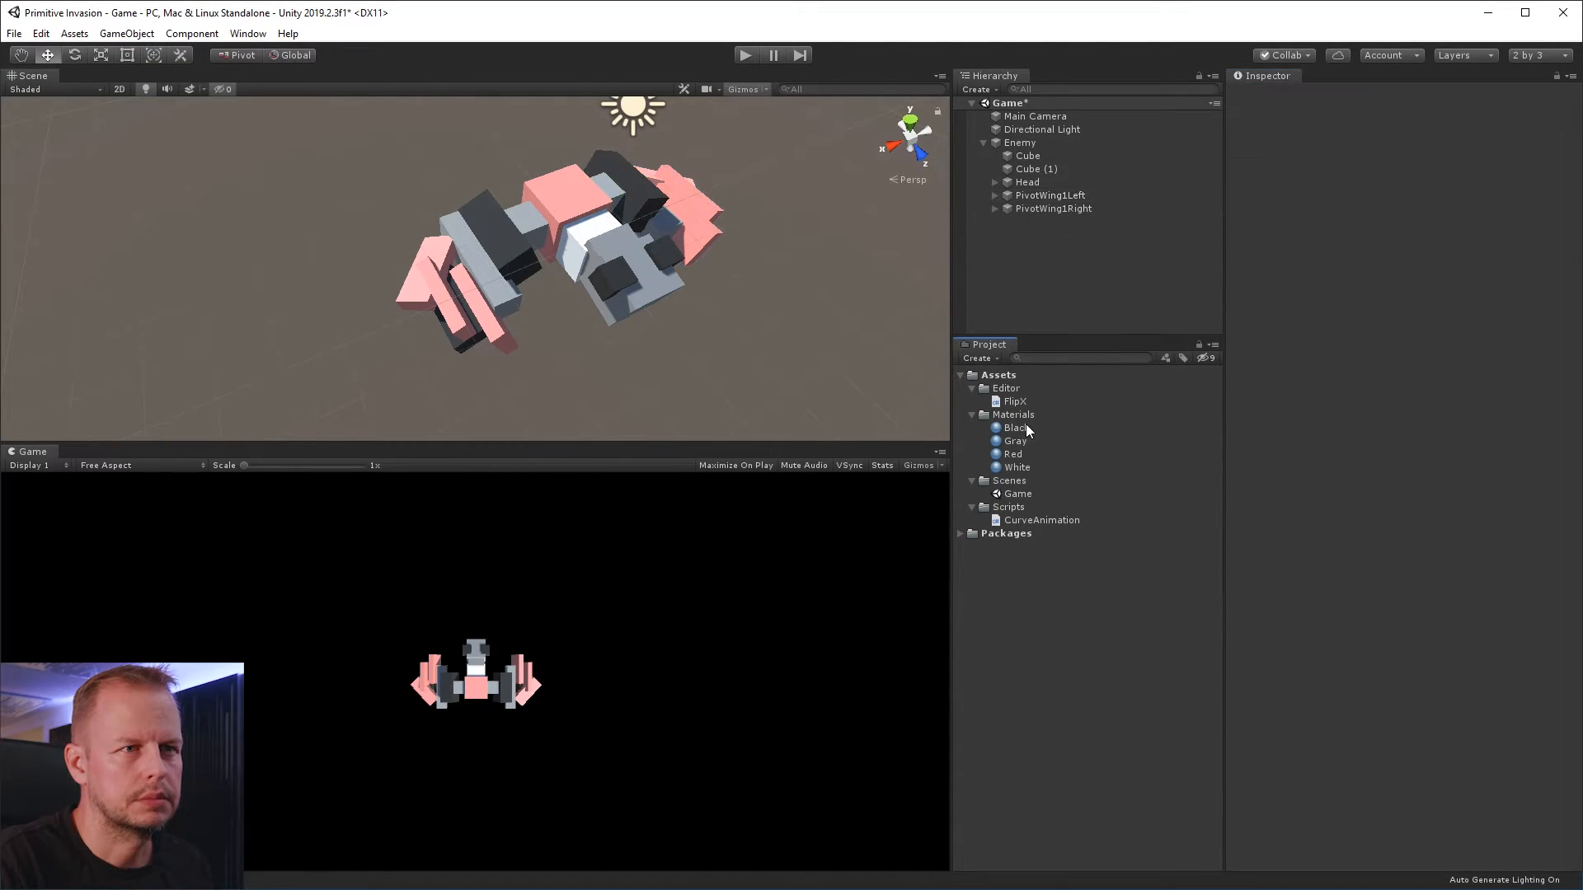
Reopen the CurveAnimation script and declare a public Vector3[] field named Rotatations below the Curve field
double_click(1031, 520)
left_click(391, 245)
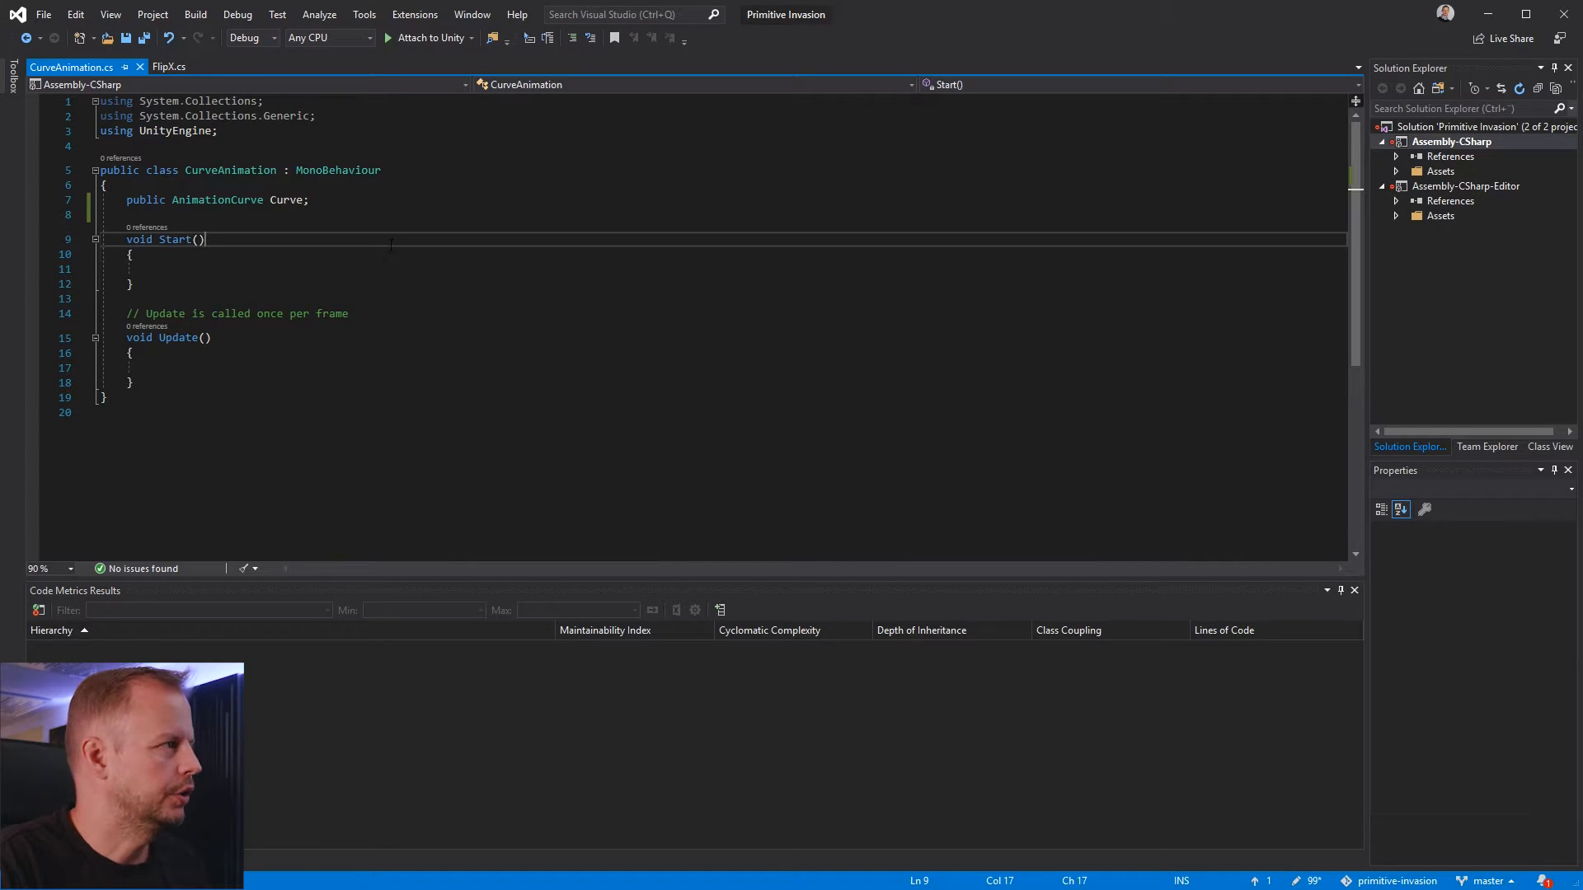
key("Up")
key("Up")
key("End")
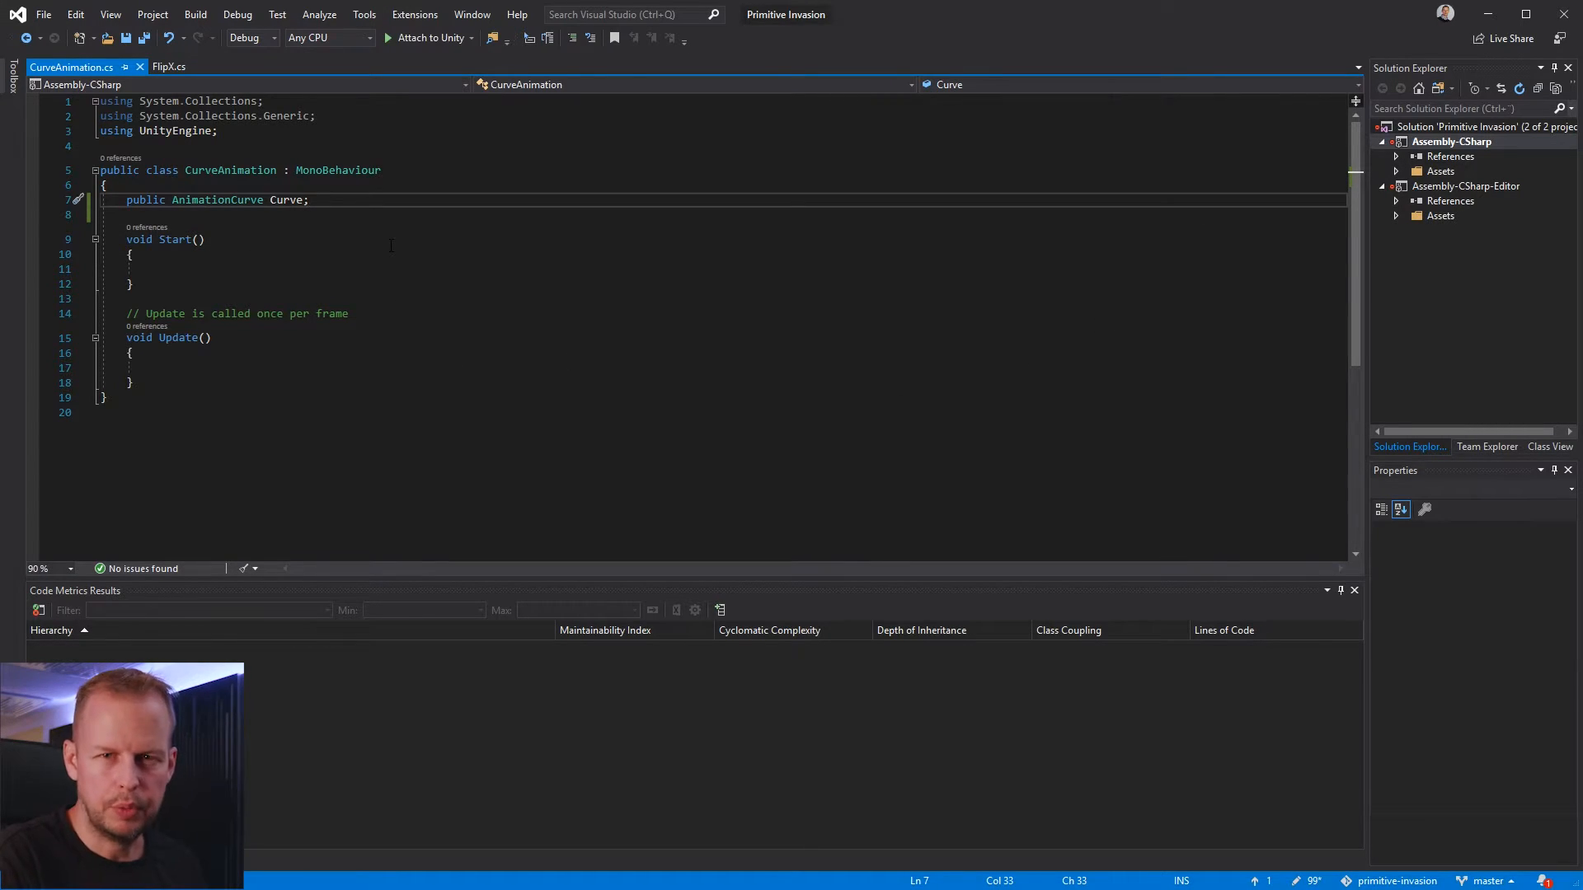
key("Return")
type("pu")
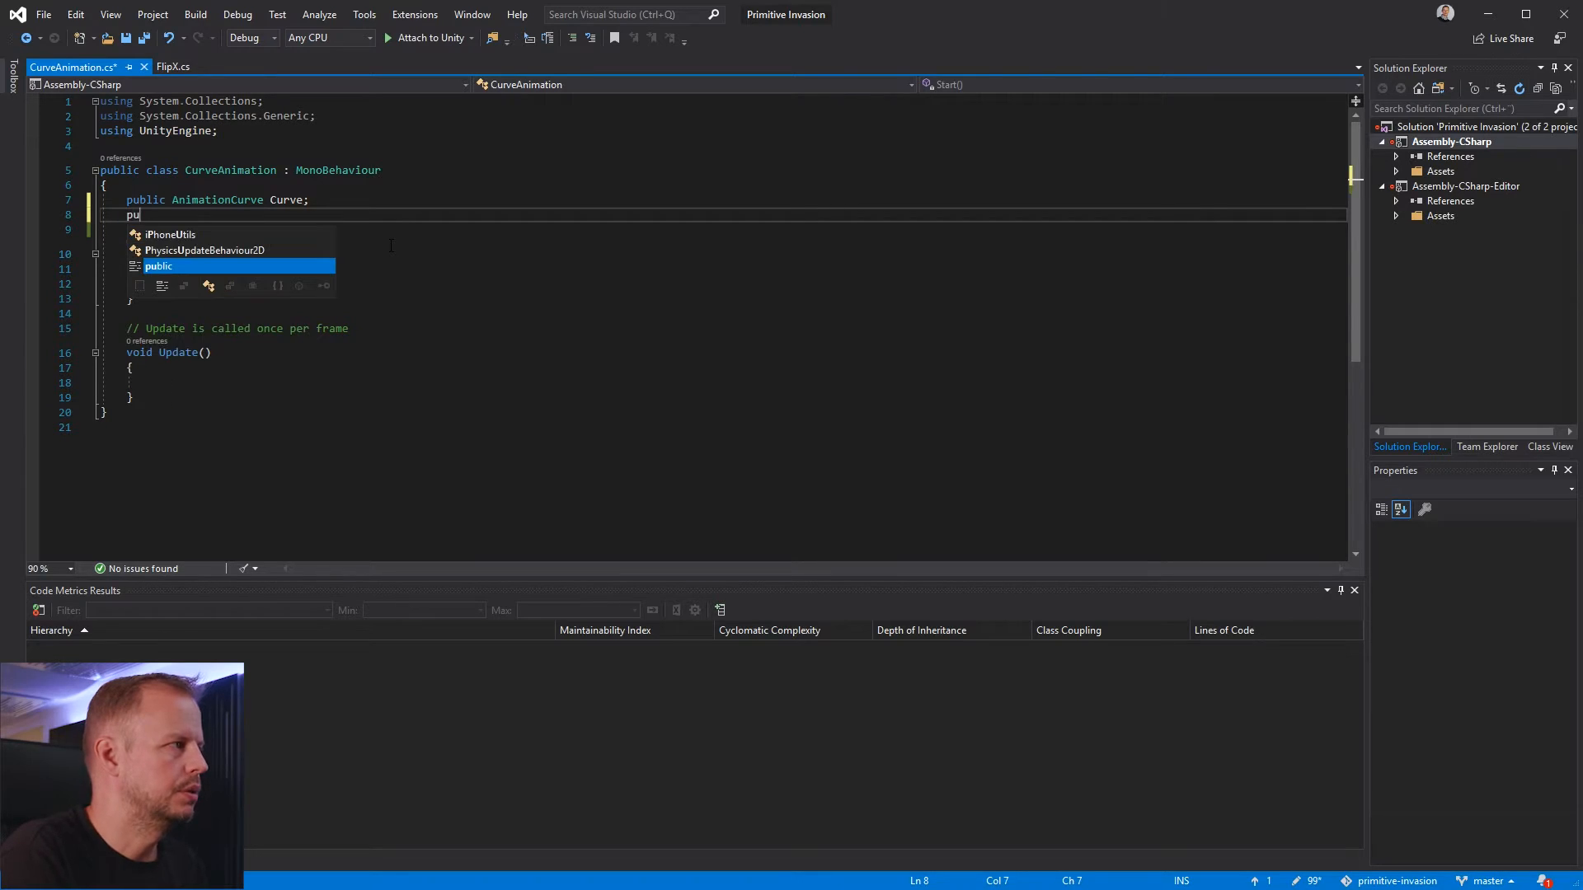
type("blic Vec")
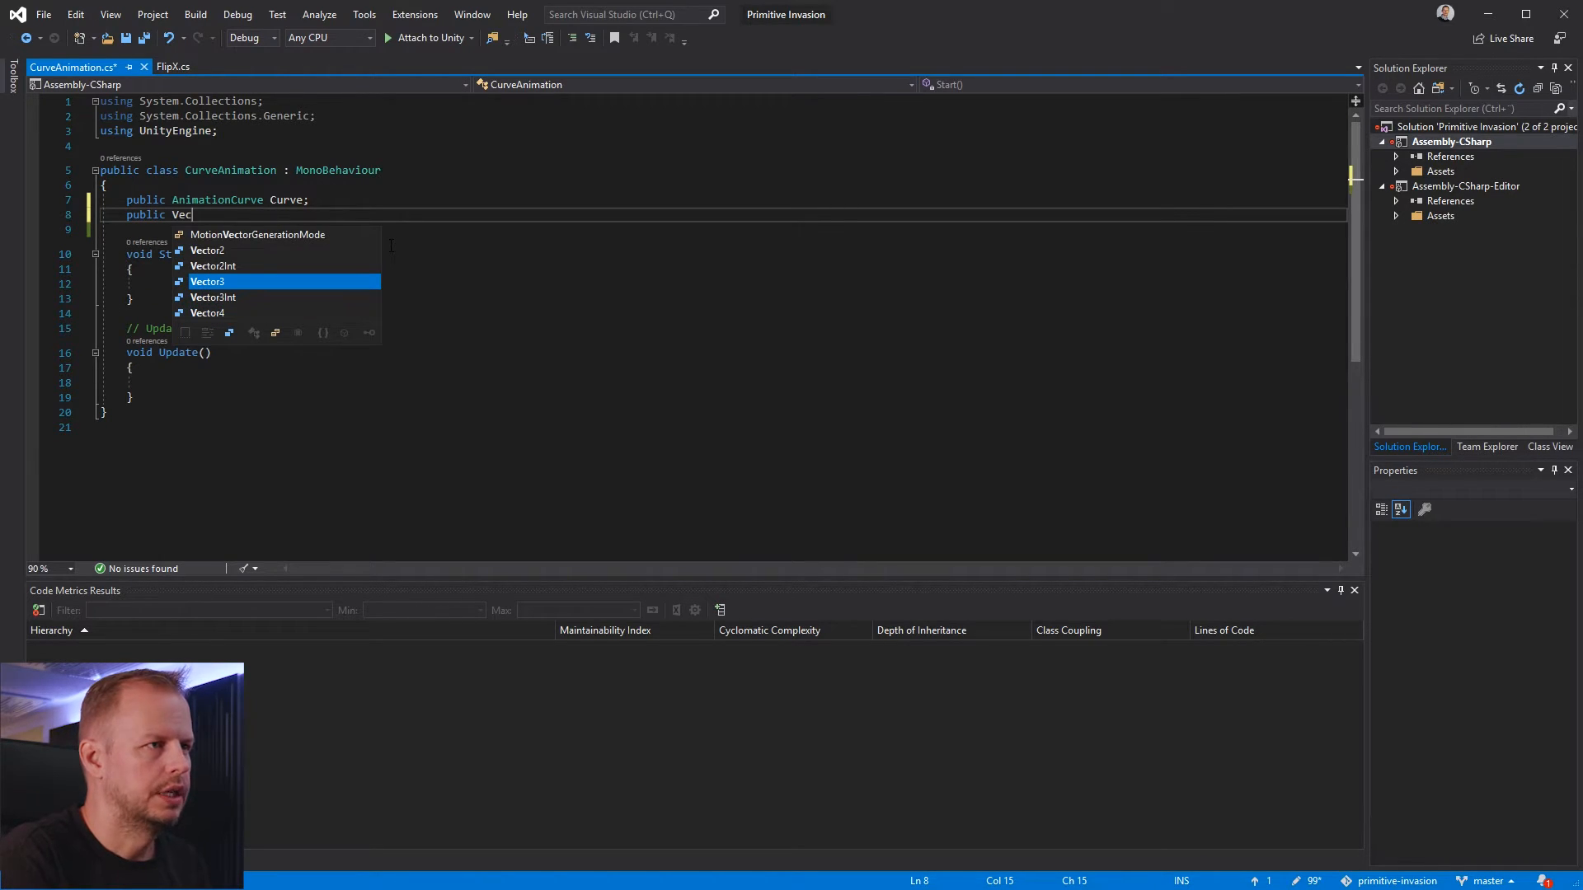
type("tor3[] Rotat")
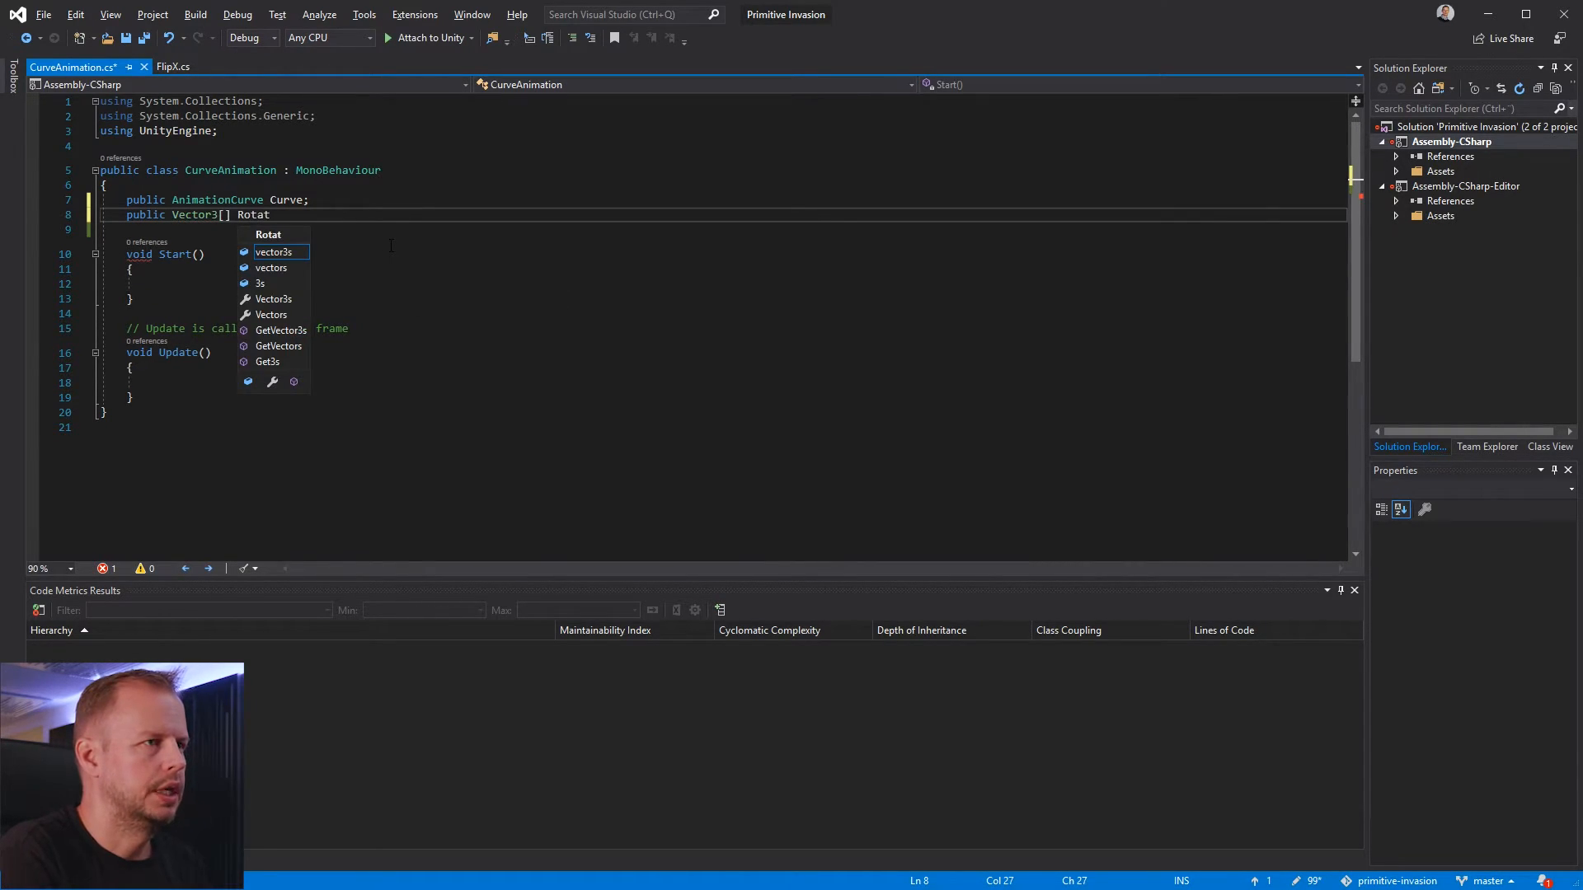
type("ations;")
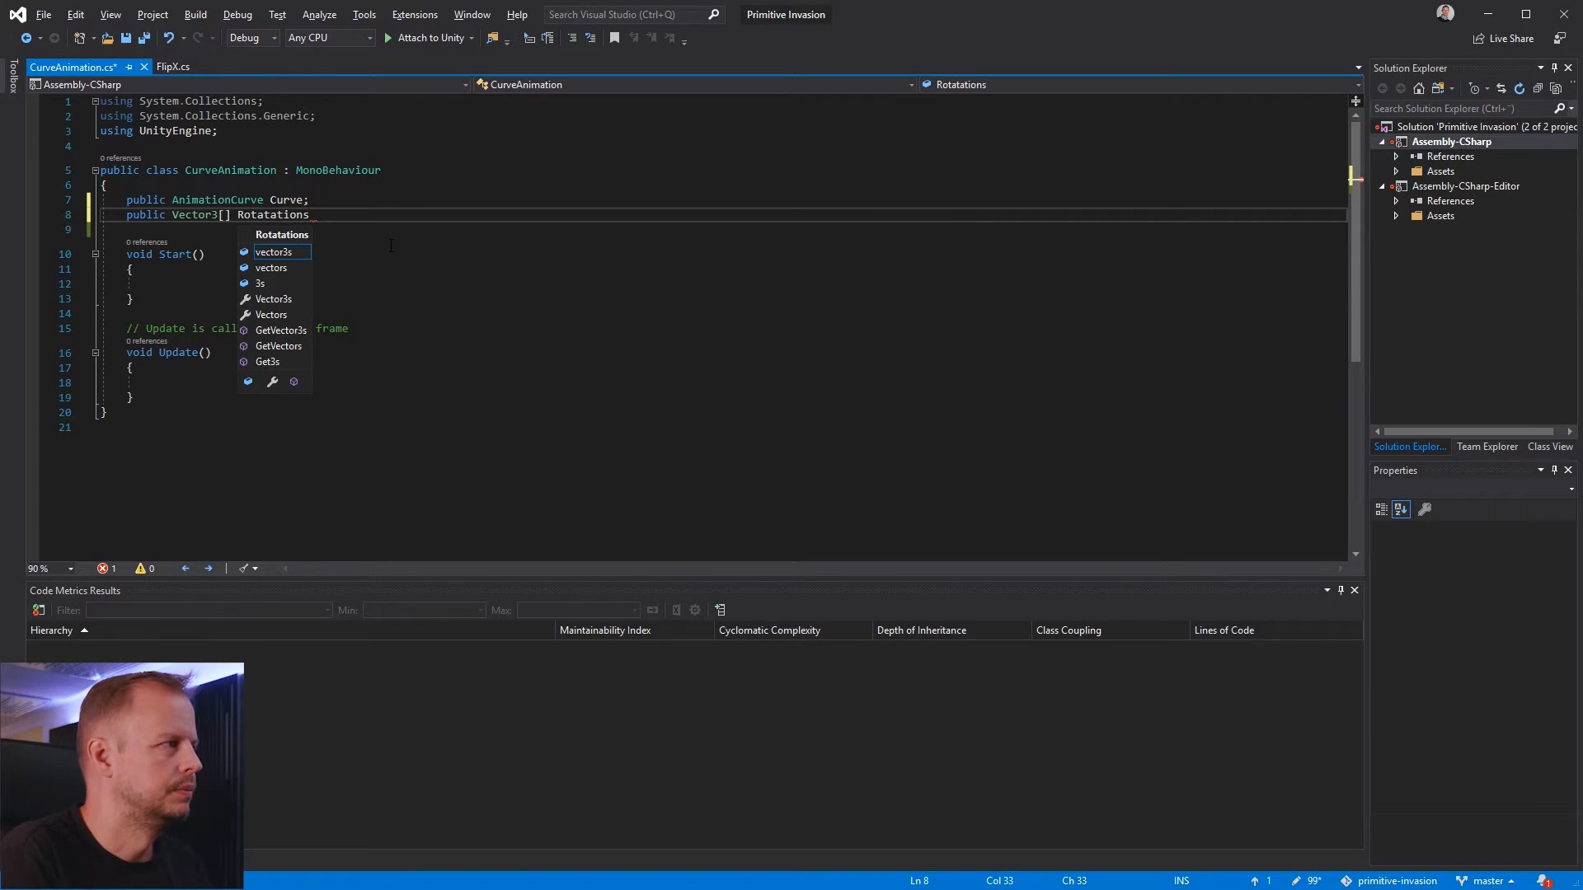
Add a public SelfAnimationInterval declaration with the value -1 below the Rotatations field, leaving out the type
key("Return")
type("publuic")
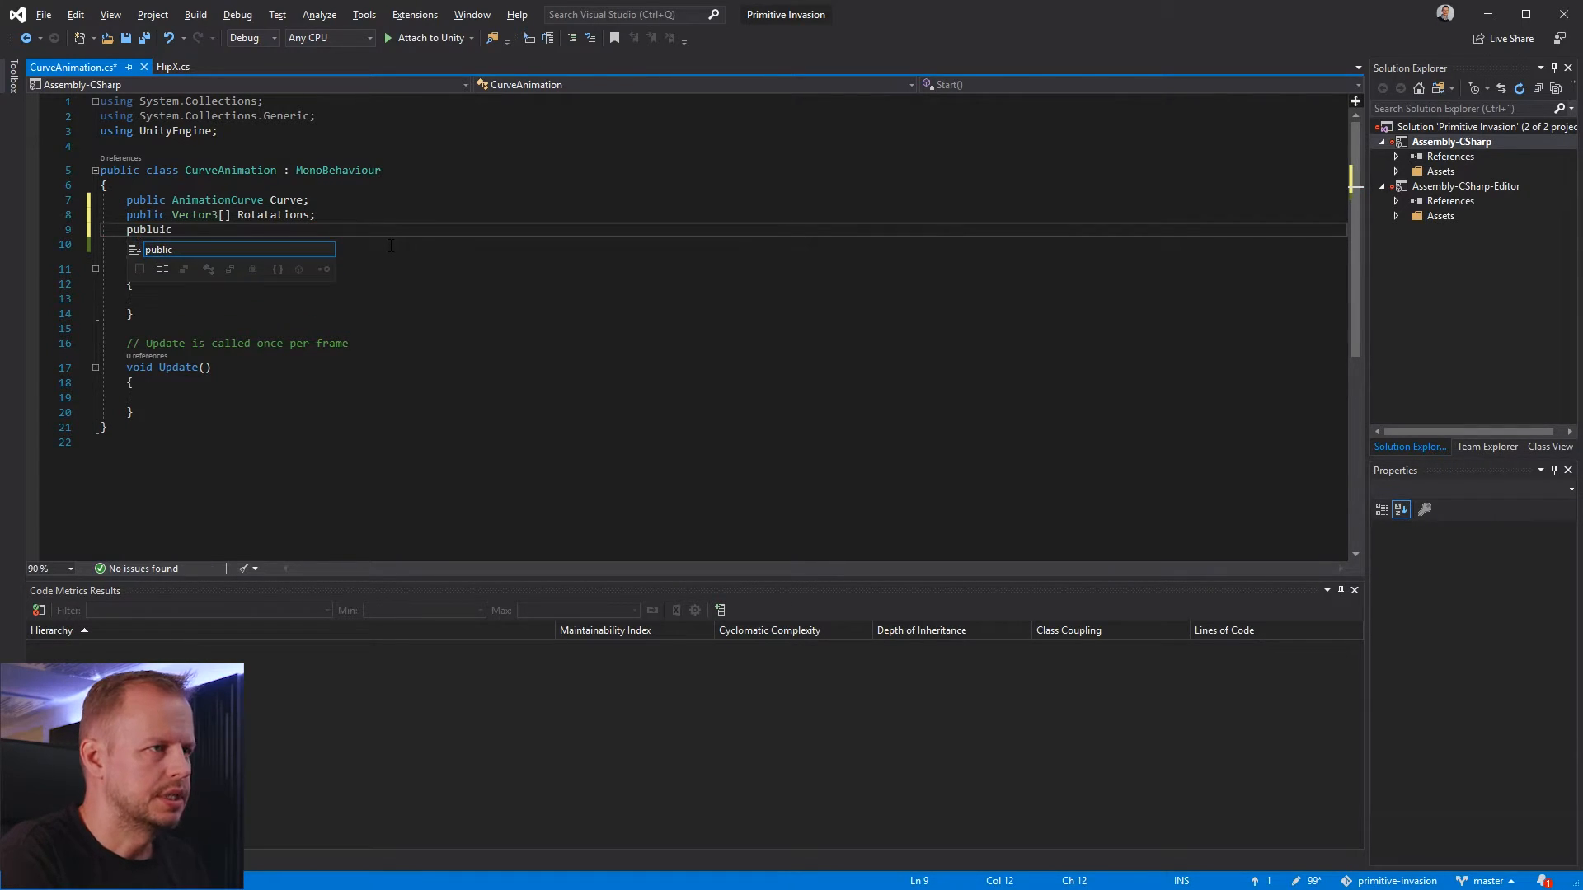
key("BackSpace")
key("BackSpace")
key("BackSpace")
type("ic")
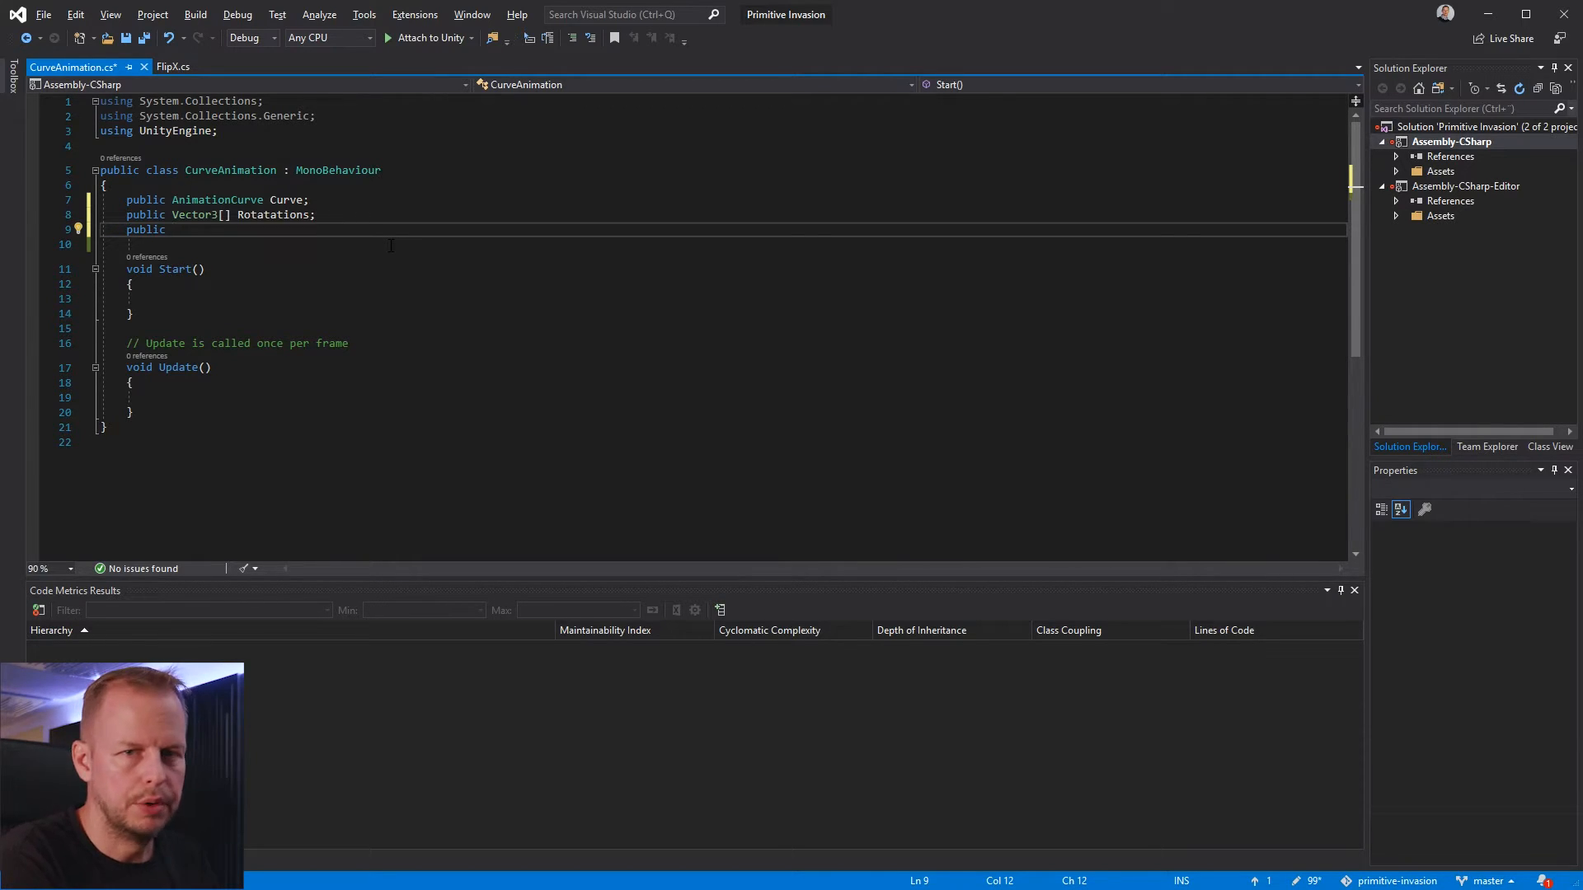
type("SelfAnimatk")
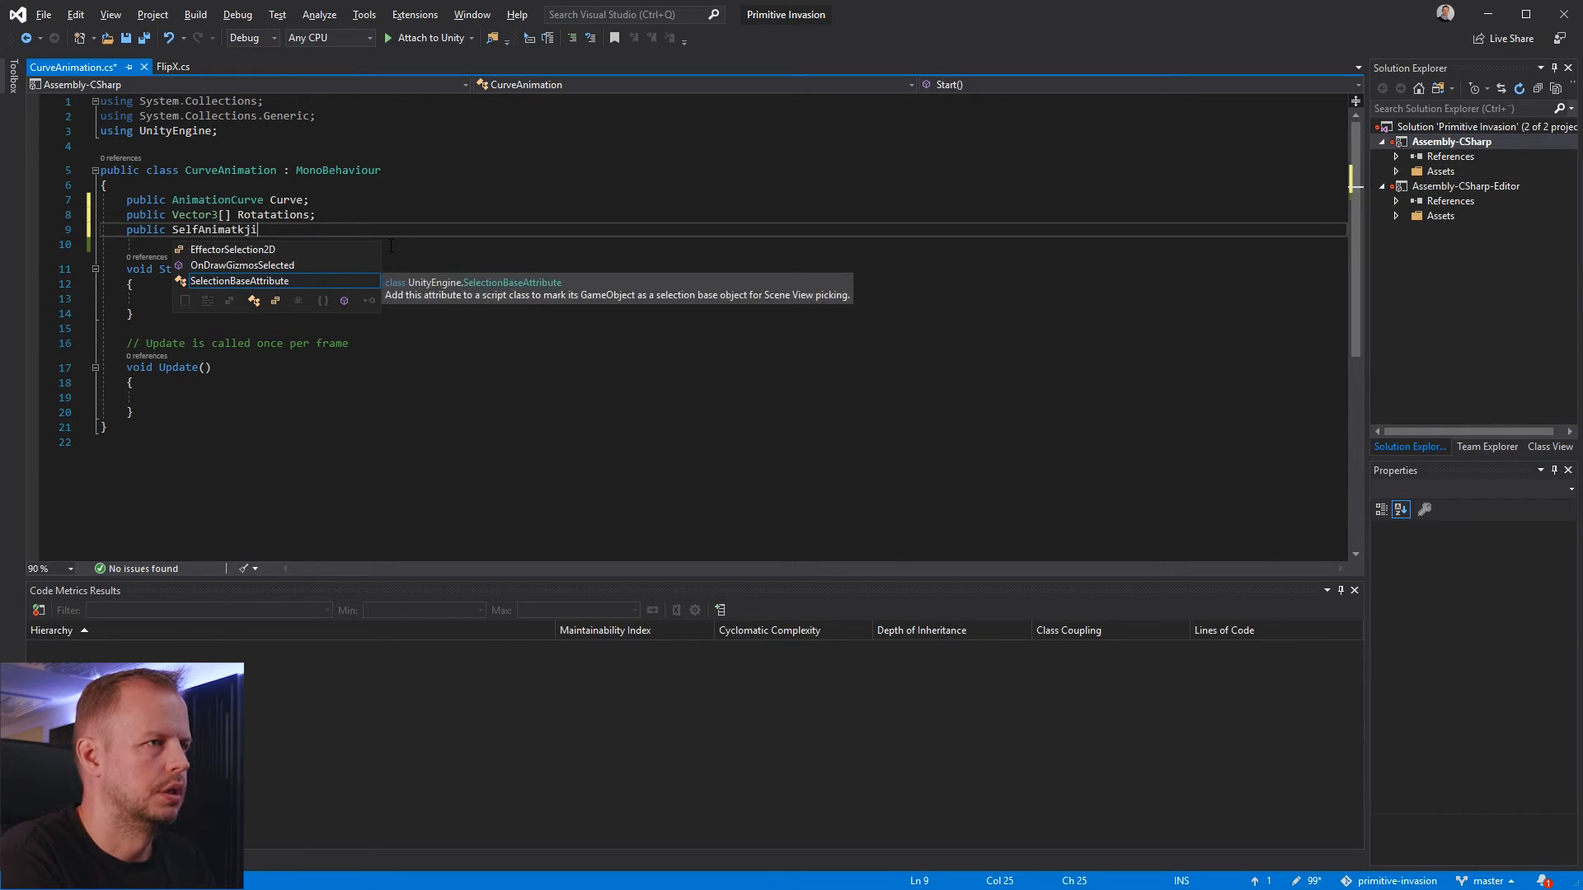
key("BackSpace")
type("at")
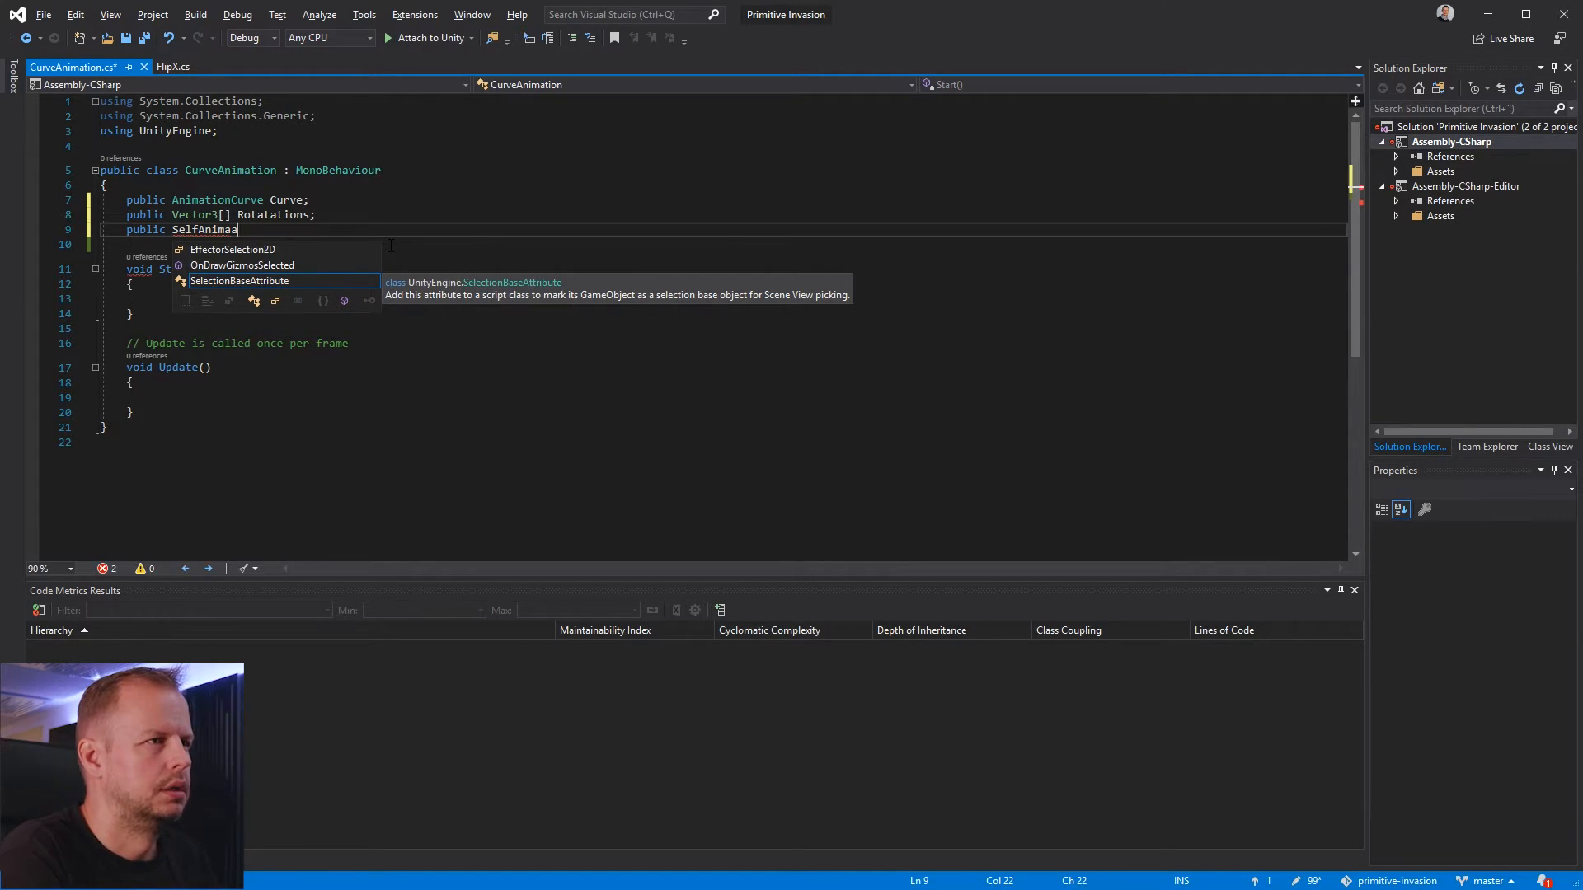
type("ionIn")
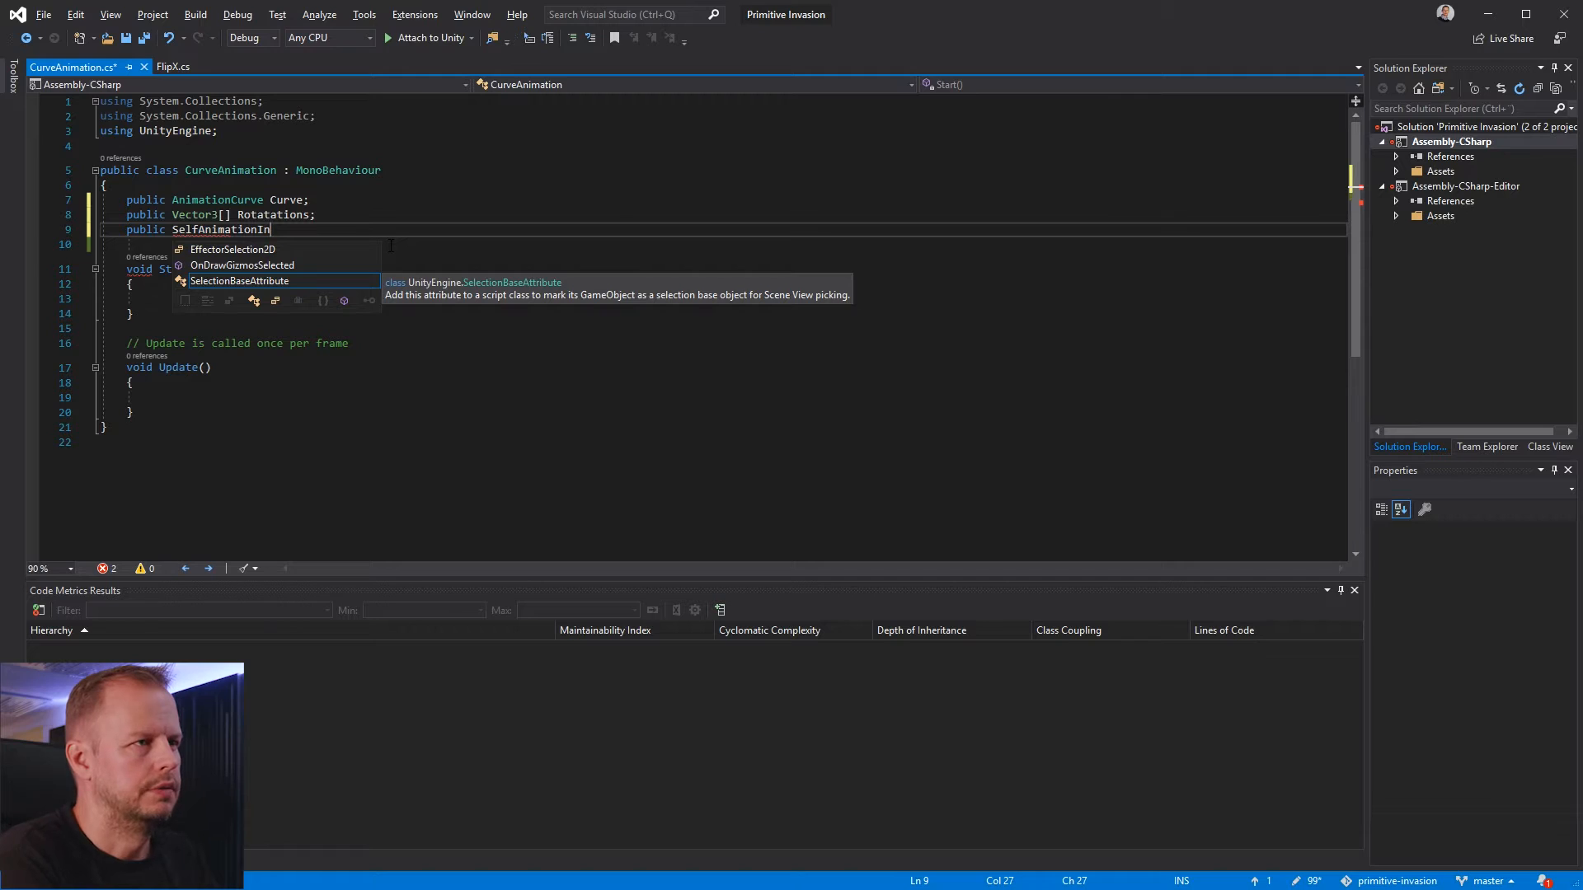
type("terval")
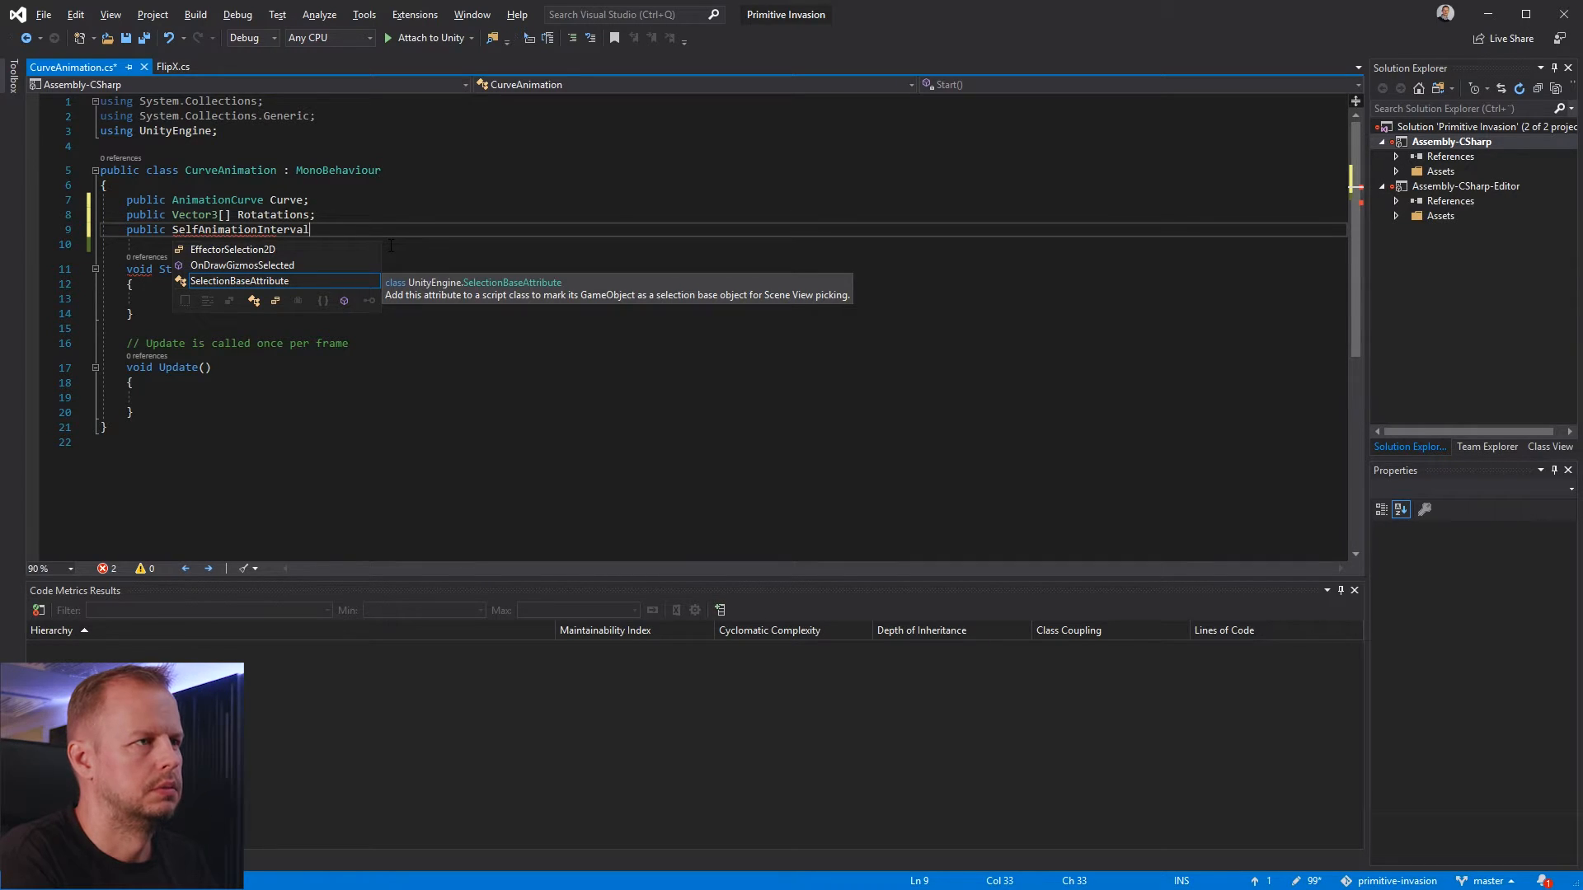
type(" = -1;")
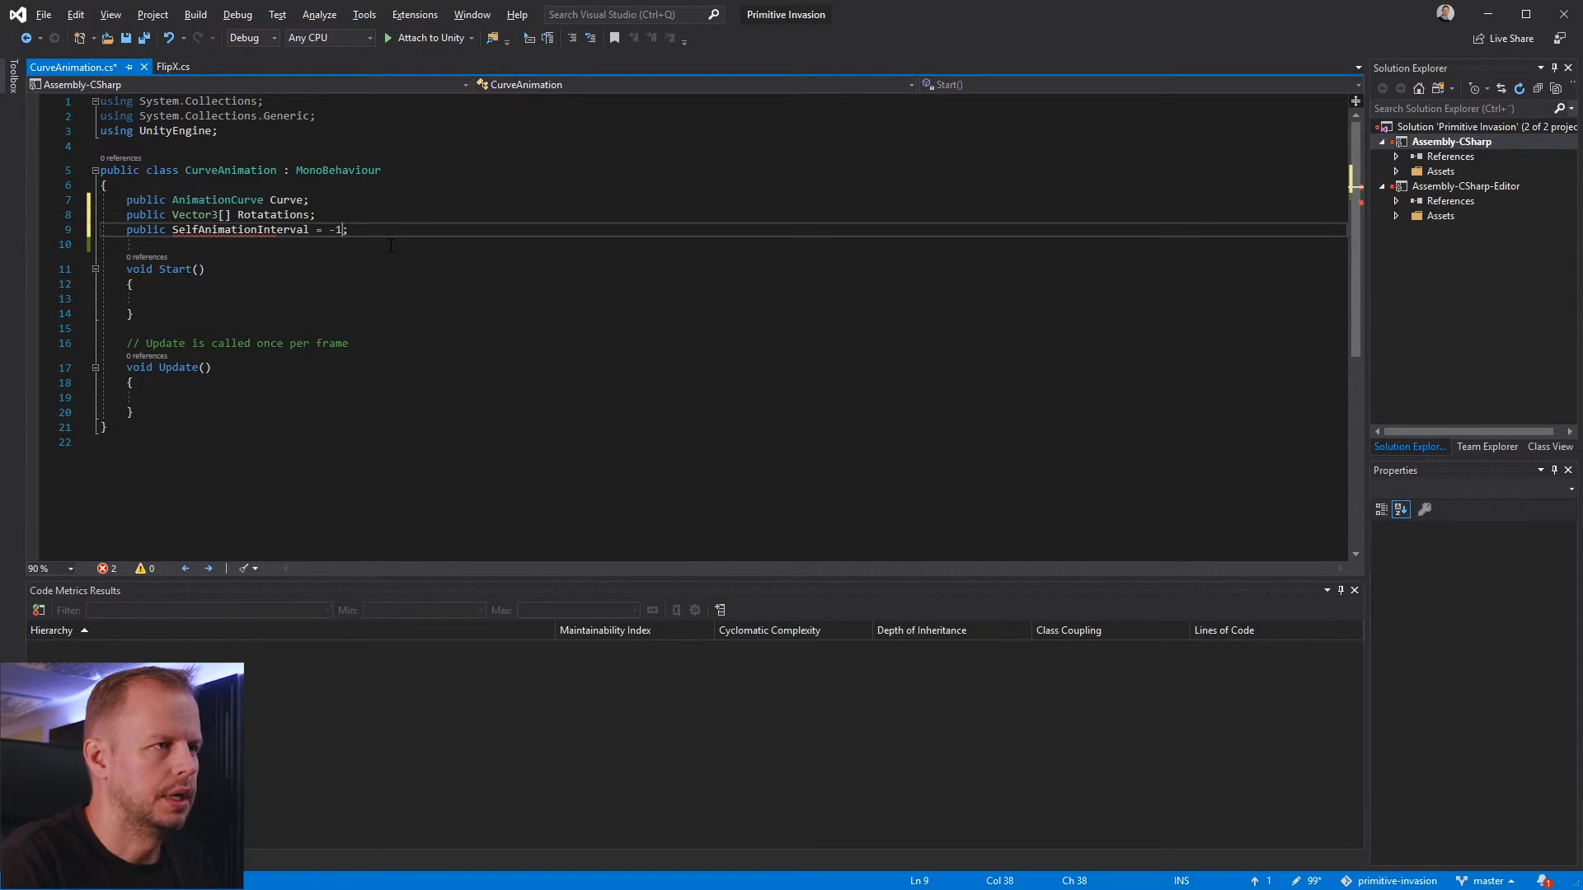
Insert the type float into the SelfAnimationInterval declaration
key("ctrl+Left")
key("ctrl+Left")
key("Right")
key("Right")
key("Right")
type("float")
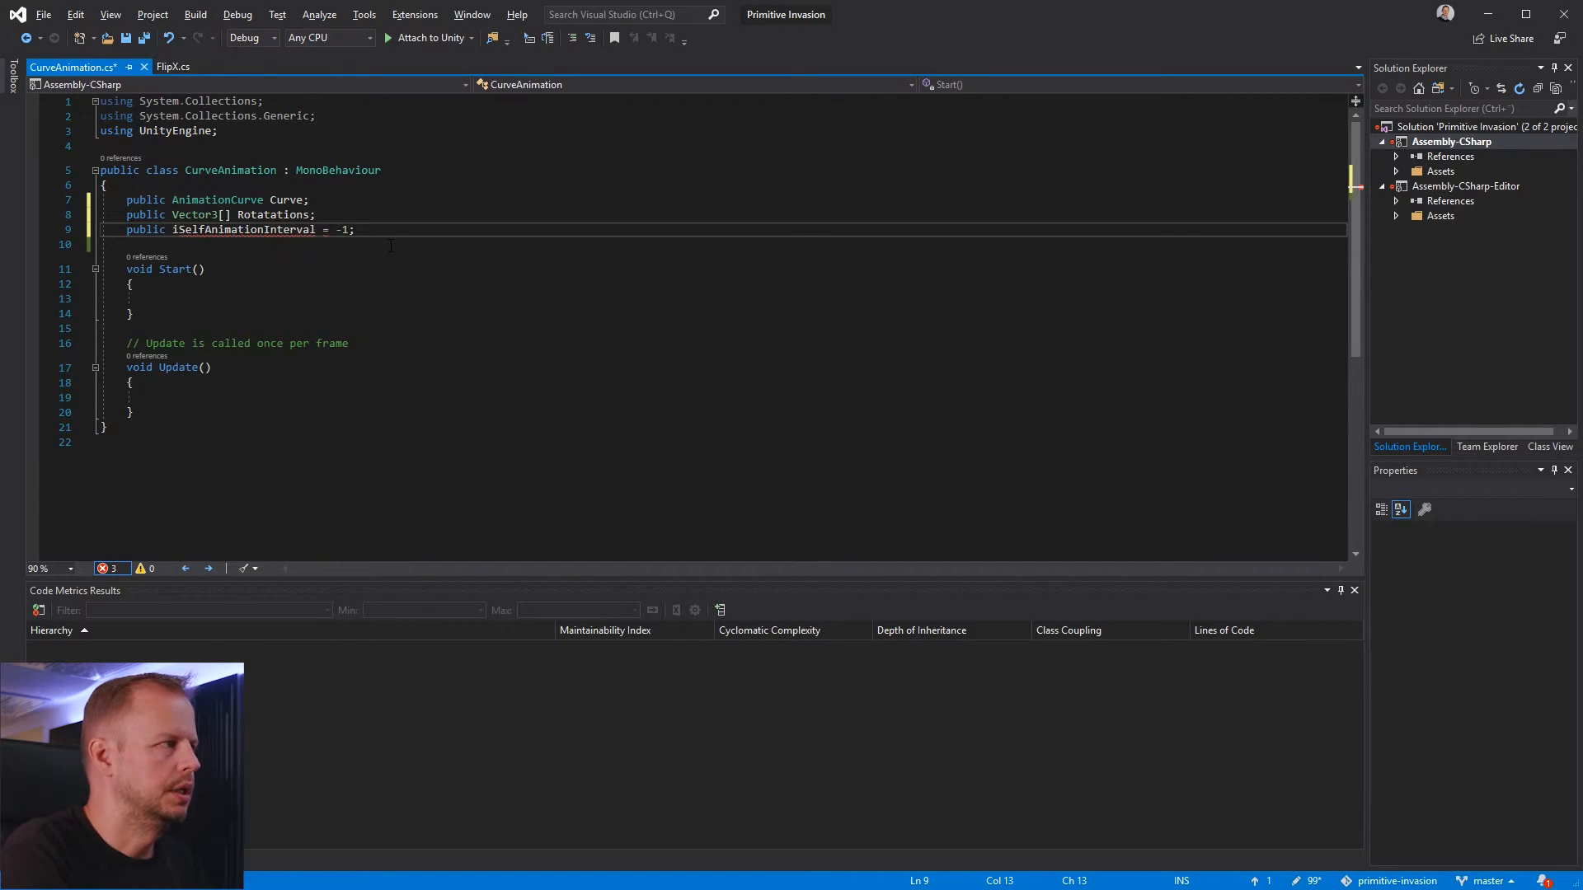
key("Down")
key("Down")
key("Up")
key("Up")
key("End")
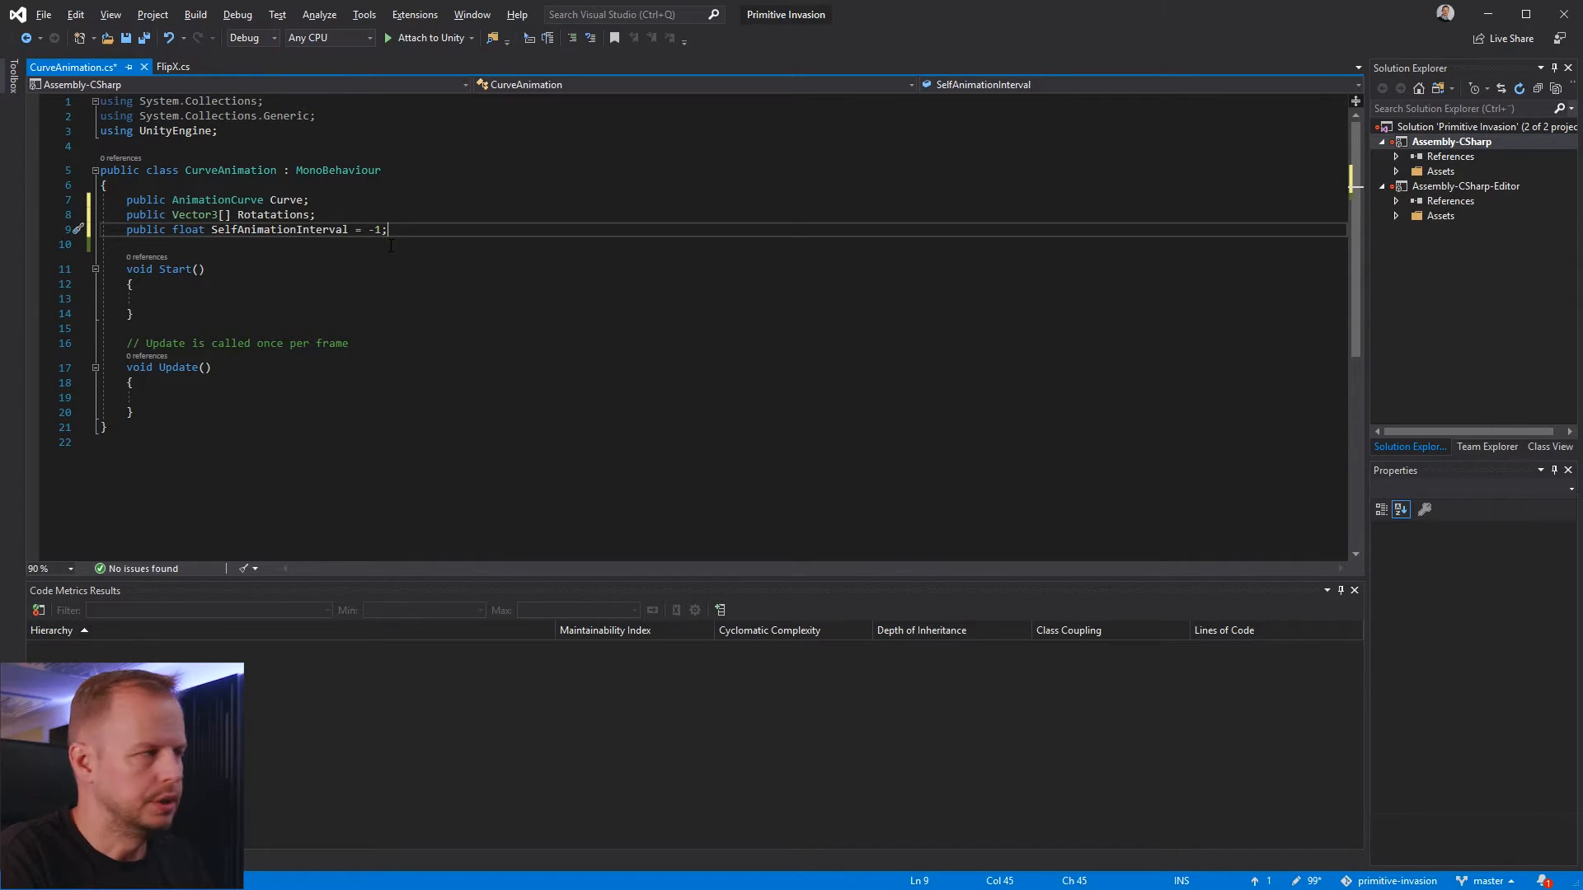
Delete the Start and Update methods and the Update comment from the CurveAnimation class
key("Down")
key("Down")
key("Up")
key("Down")
key("Down")
key("Down")
key("Down")
key("Up")
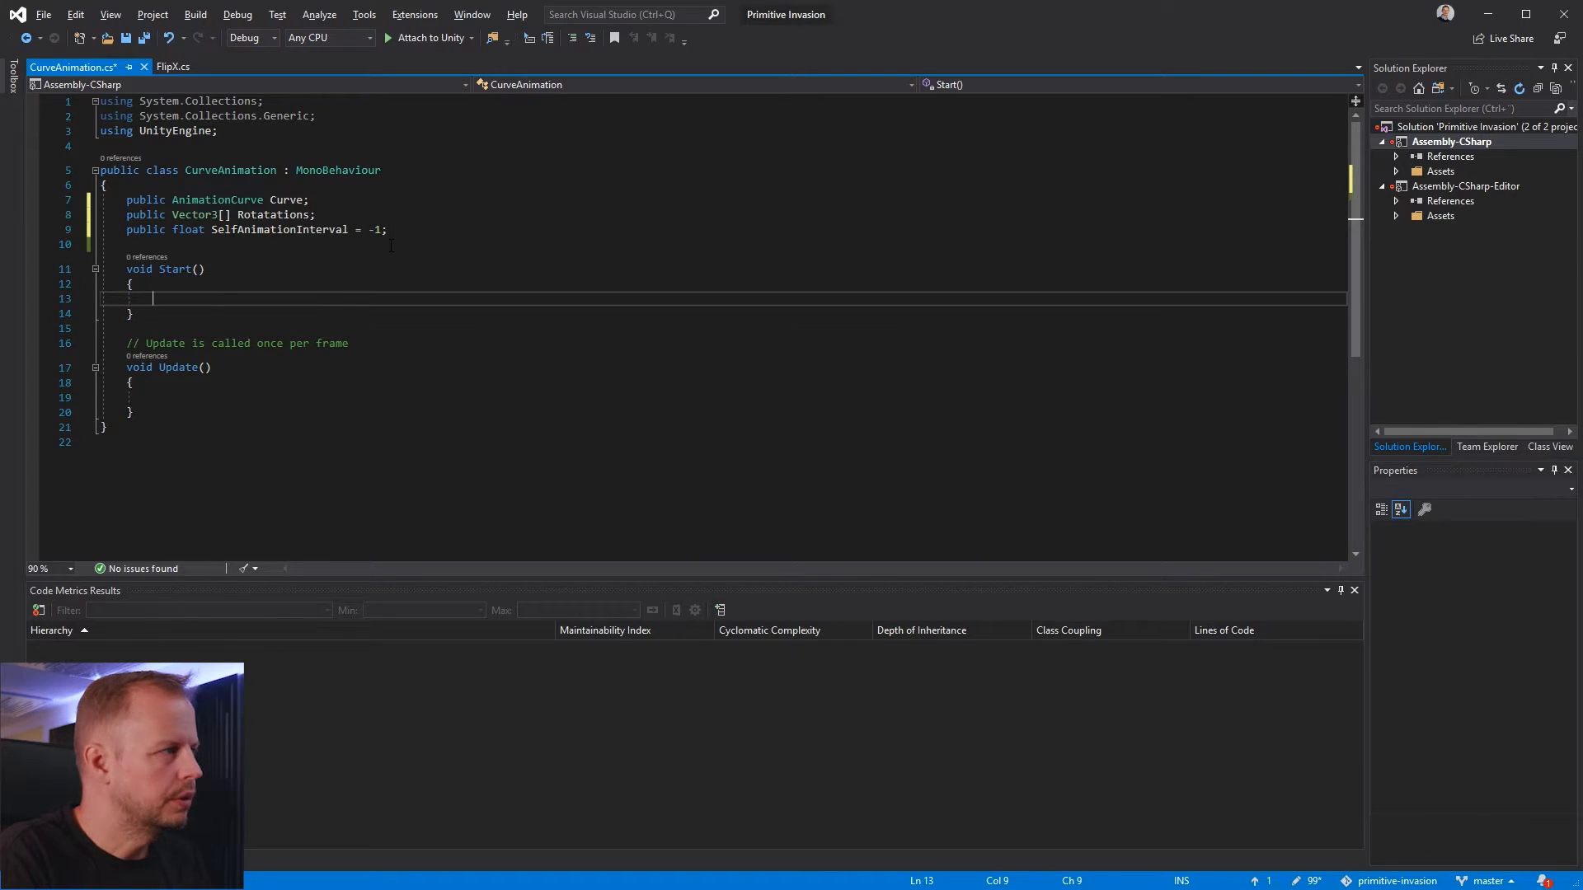
key("Up")
key("Up")
key("shift+End")
key("Home")
key("shift+Down")
key("shift+Down")
key("shift+Down")
key("shift+Down")
key("shift+Down")
key("shift+Down")
key("shift+Down")
key("shift+Down")
key("shift+Down")
key("shift+Down")
key("Delete")
key("Up")
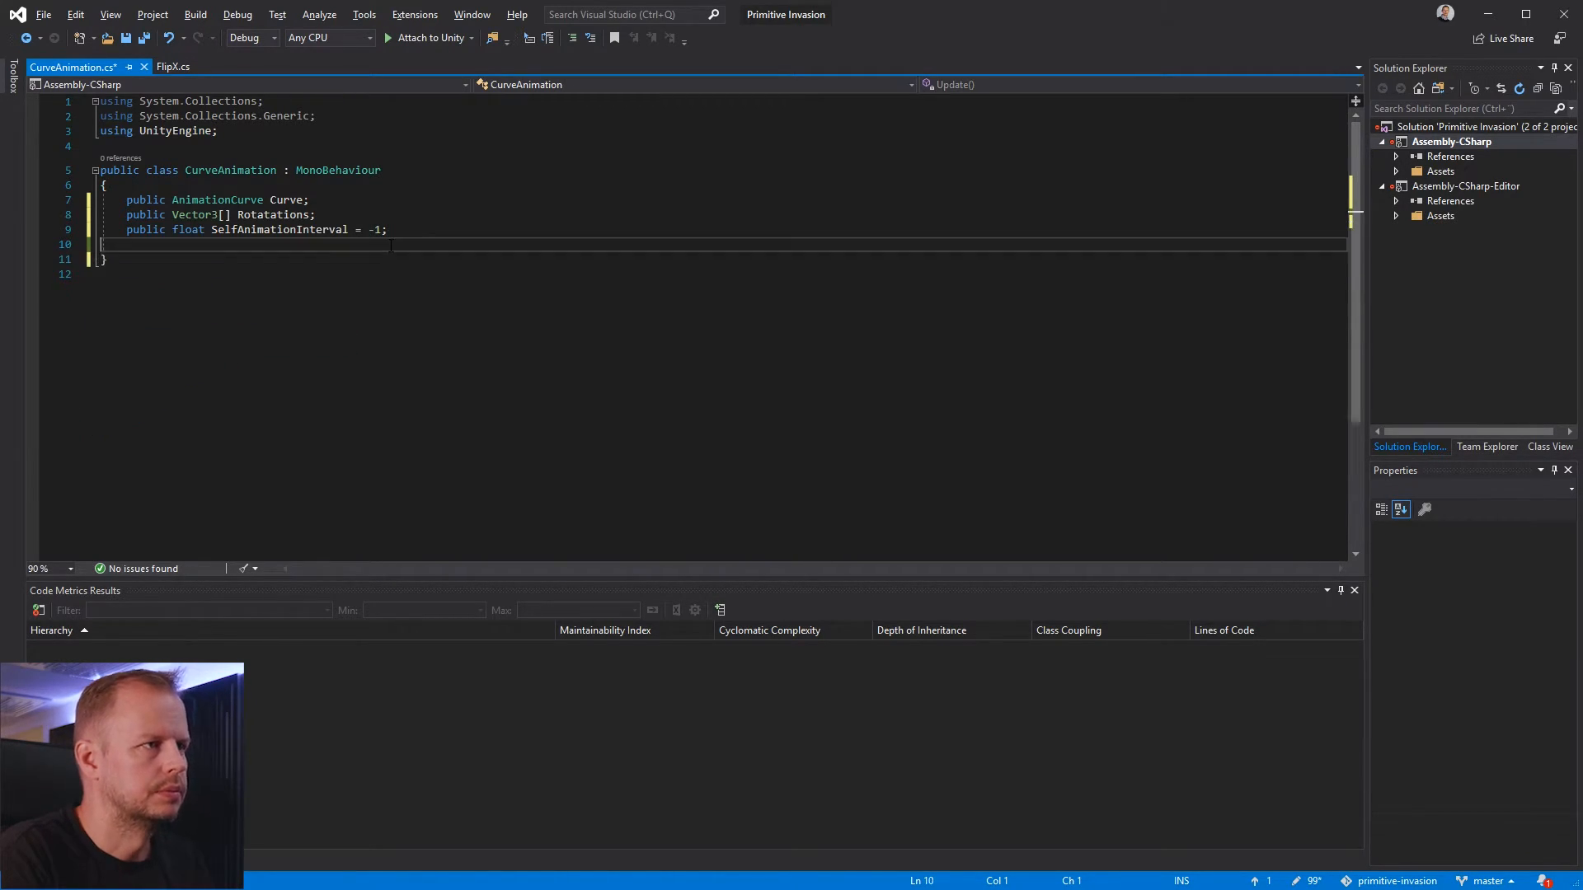
Add an empty private void Awake method below the fields of the CurveAnimation class
key("Return")
key("Return")
key("Up")
type("void A")
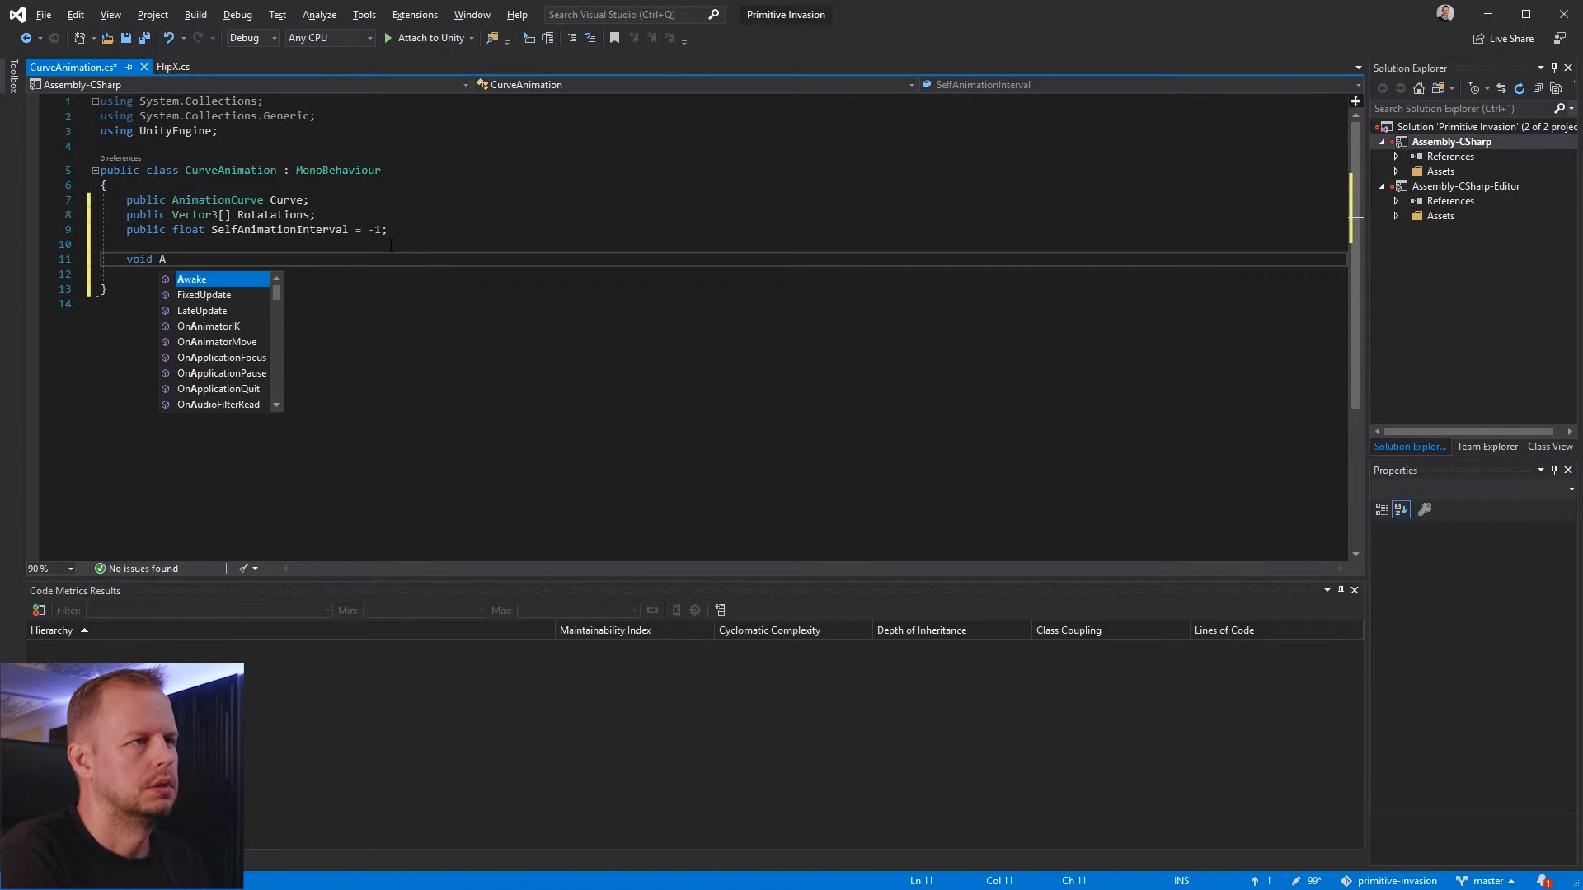
type("wake")
key("Tab")
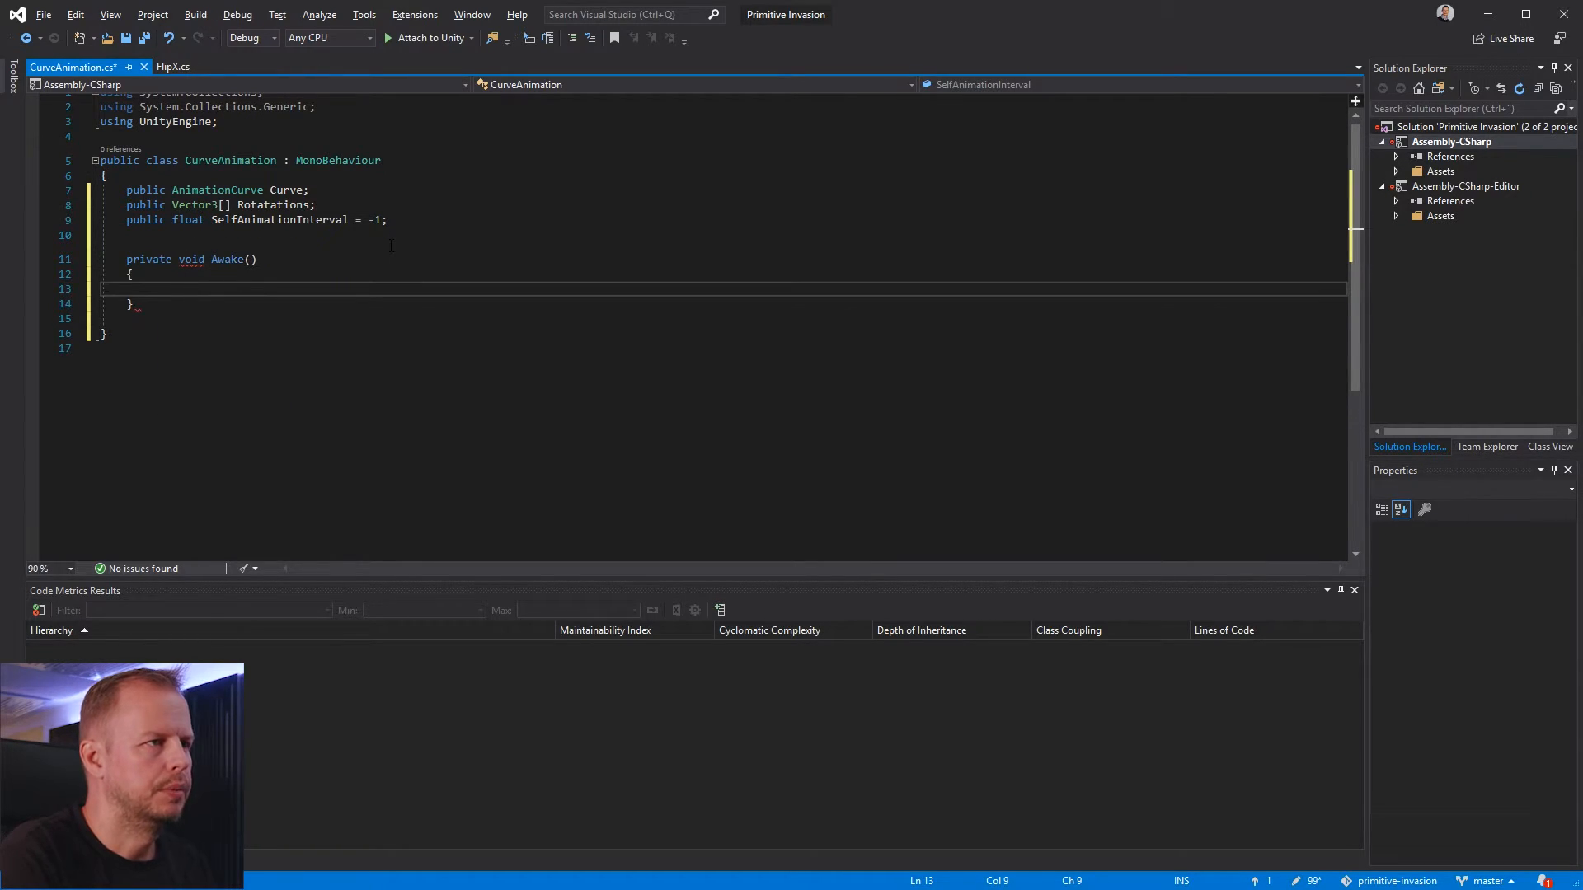
Write an if statement in Awake that calls Animate(SelfAnimationInterval) when SelfAnimationInterval is greater than 0
type("if (Self")
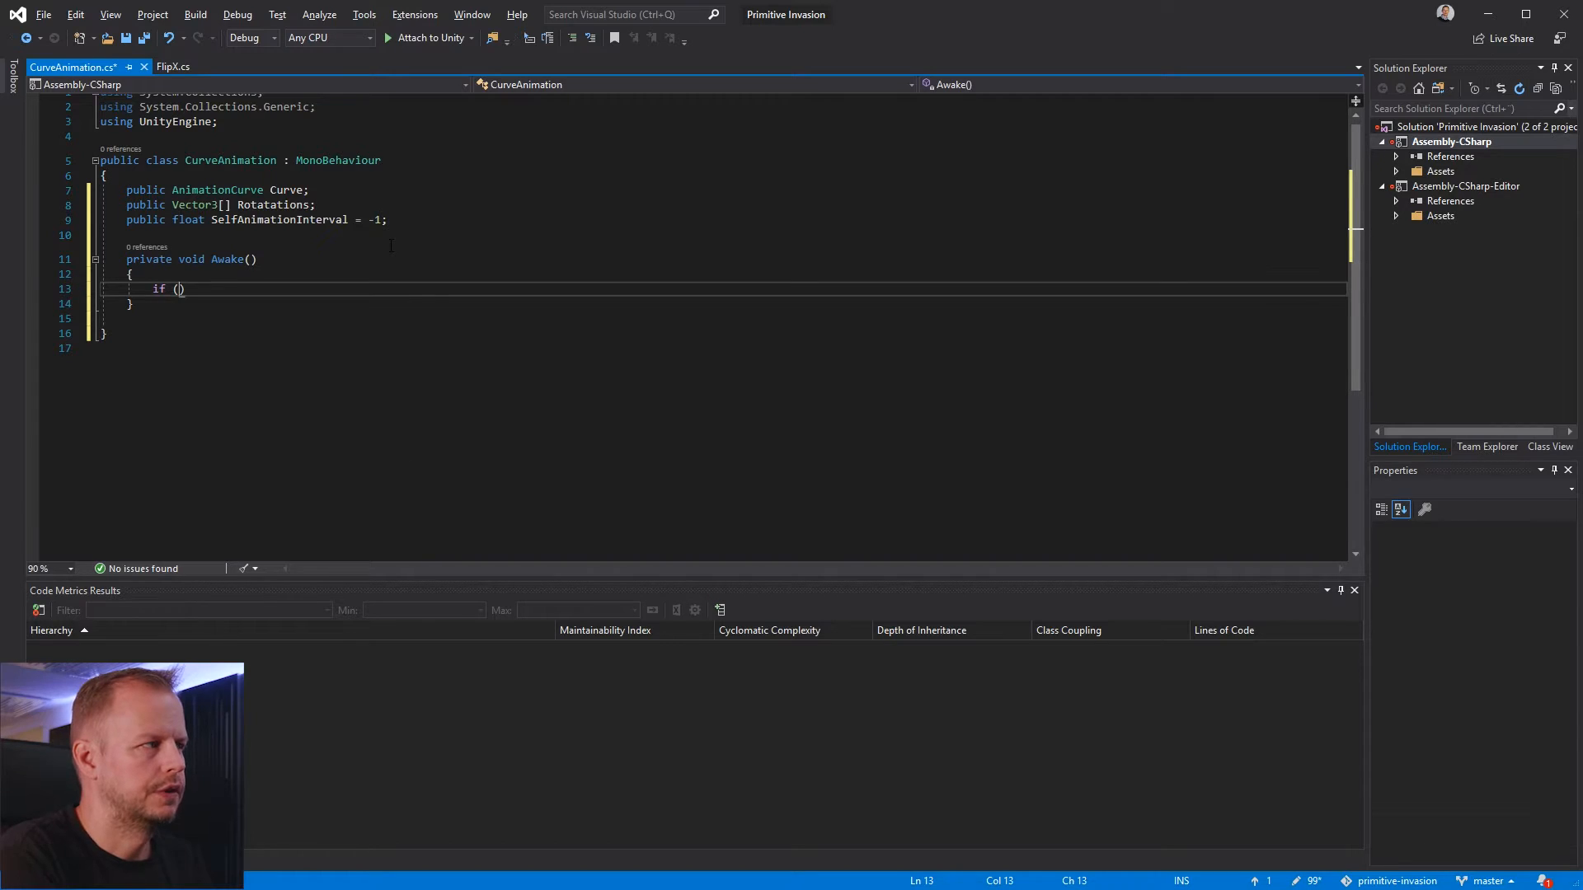
type("Anim")
key("Tab")
type(">")
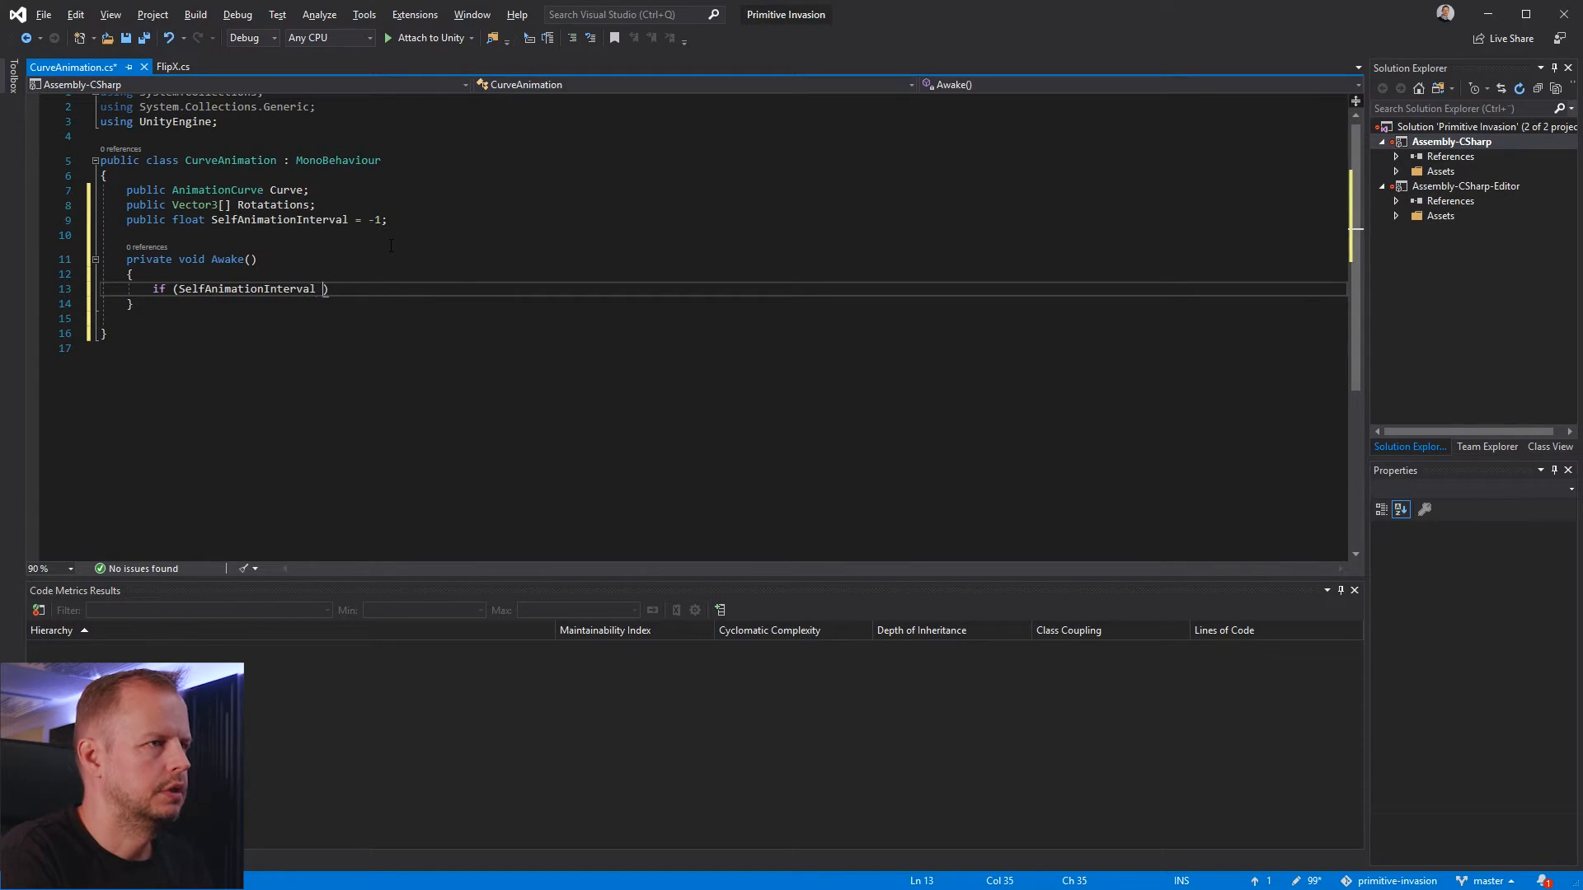
type(" 0) ")
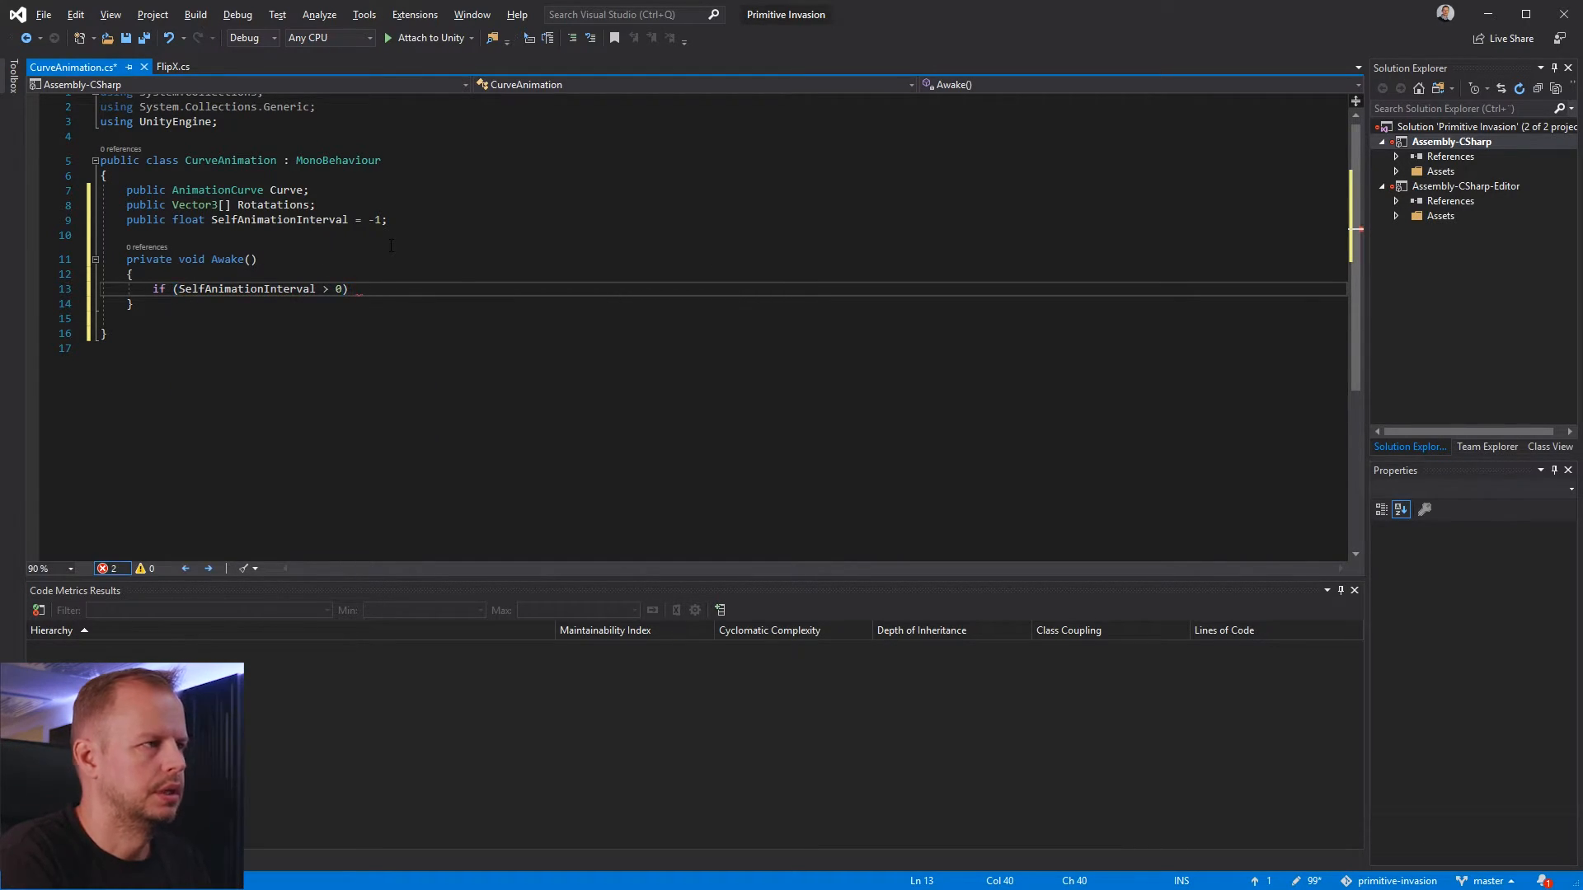
type("Animat")
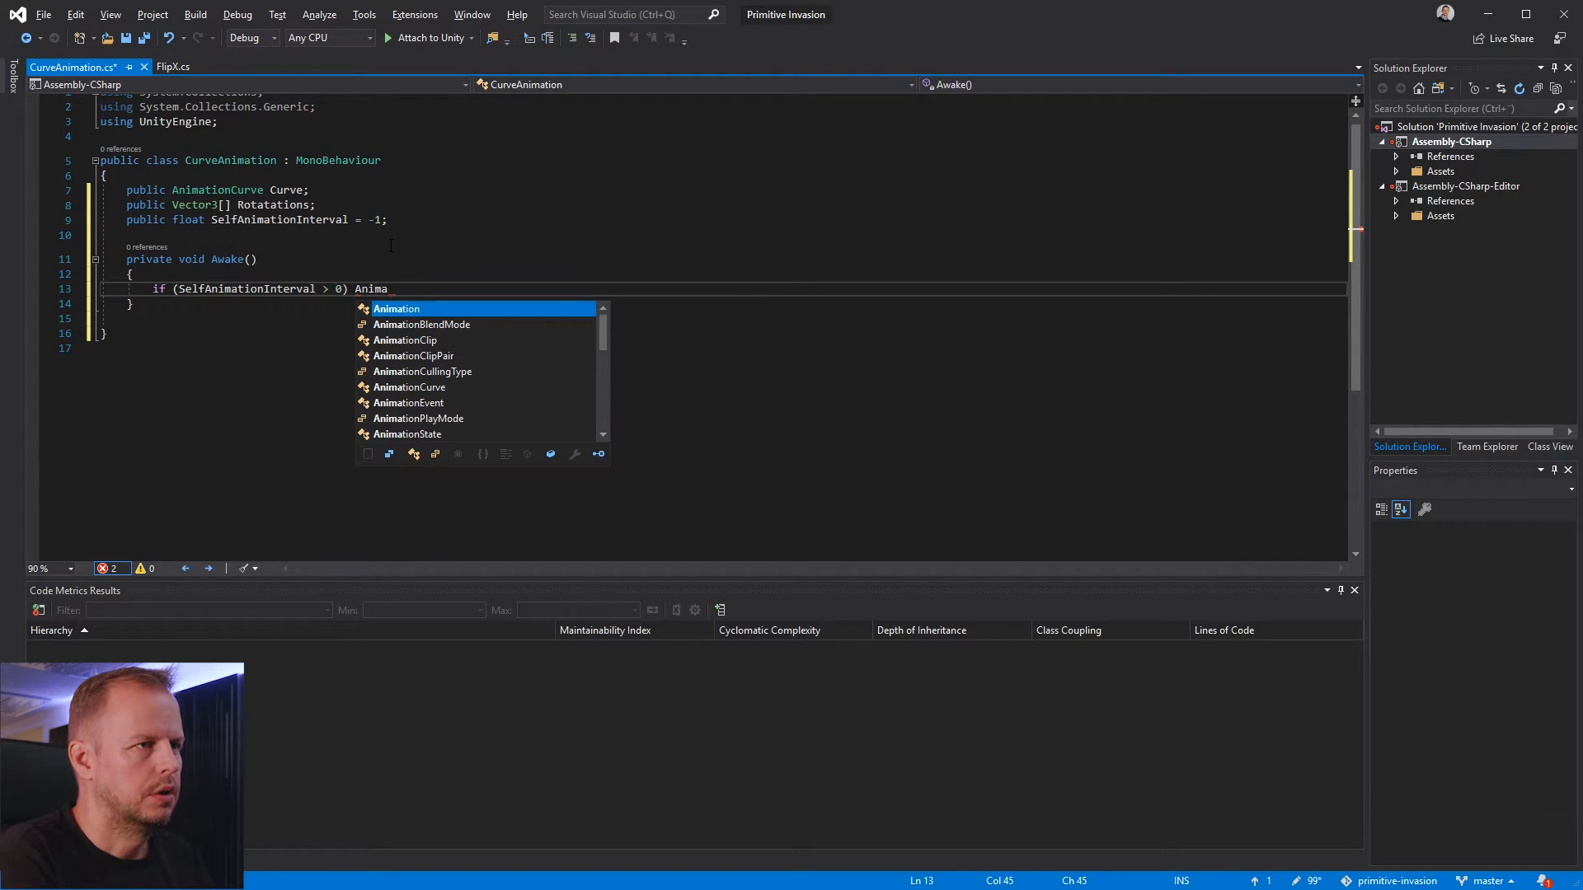
type("e")
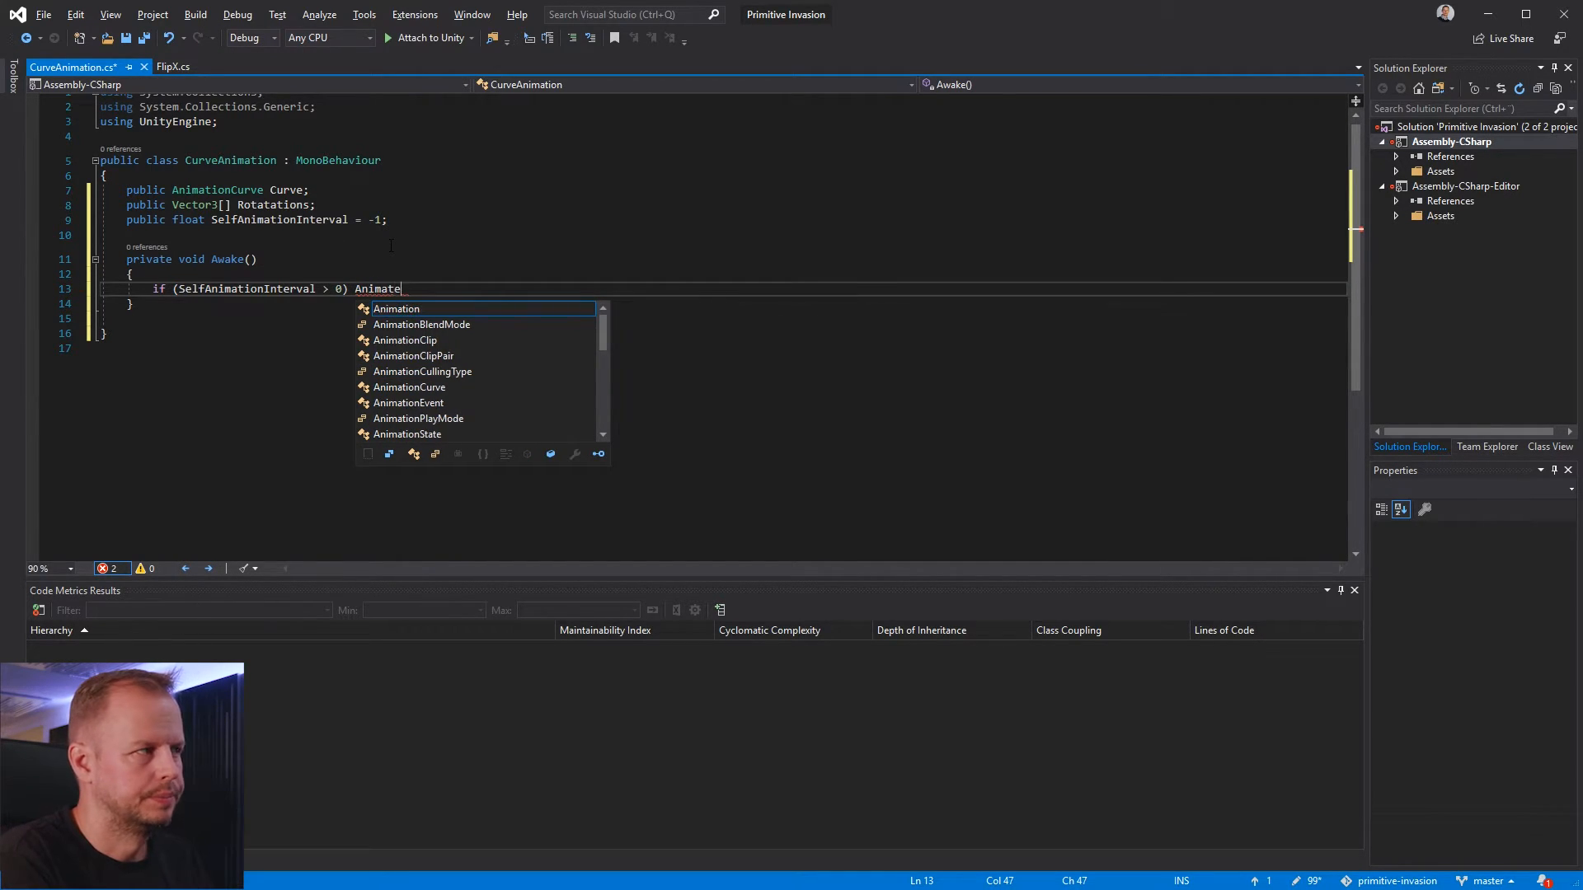
type("(SelfAnimationInterval")
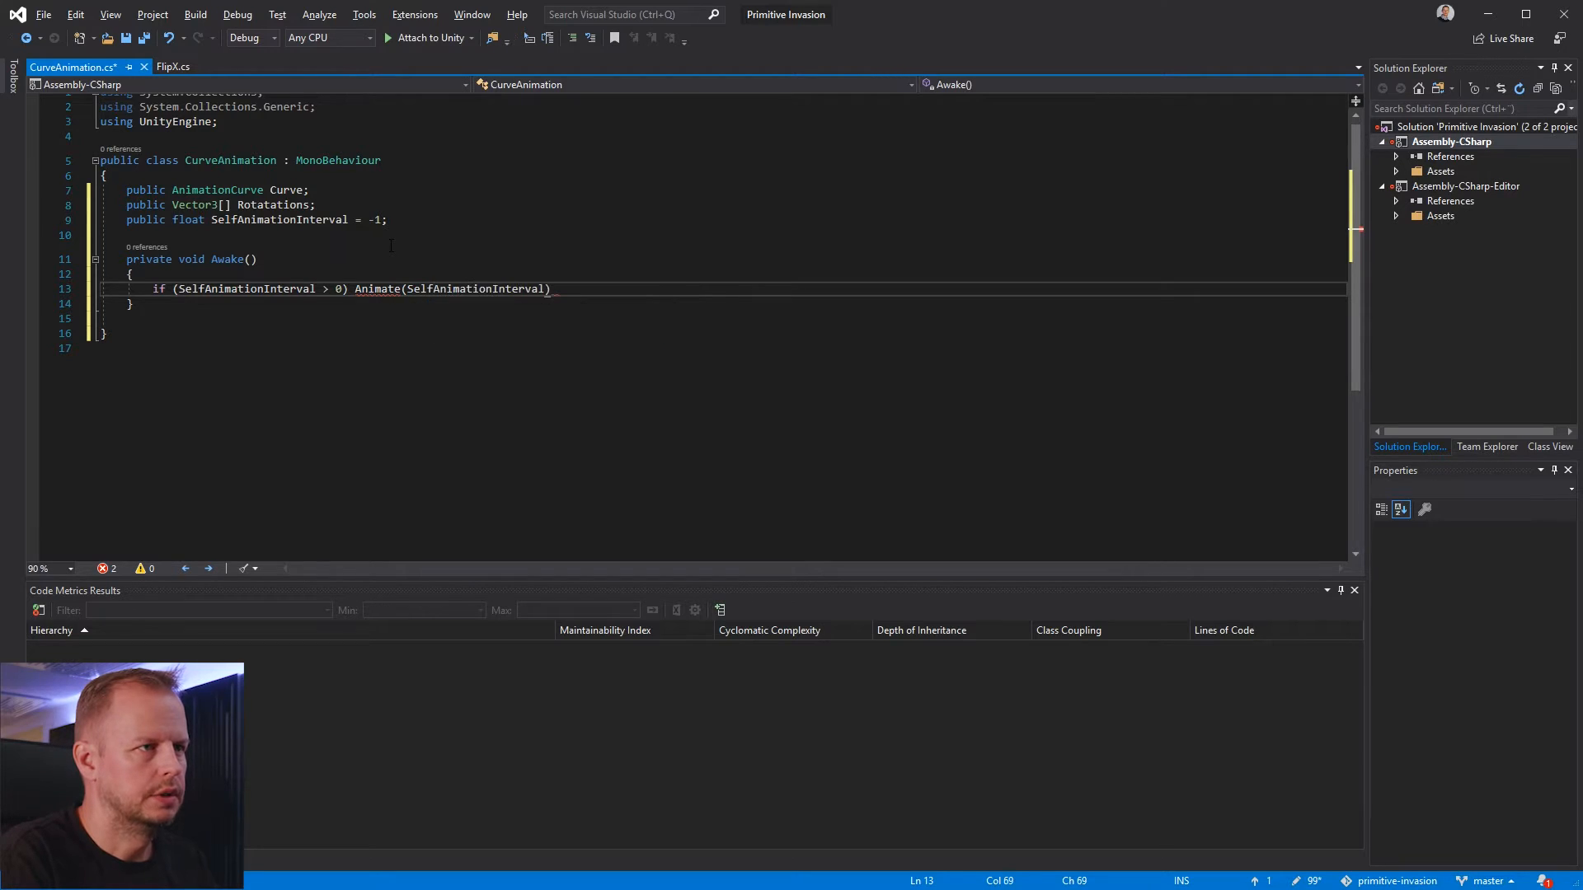
type(");")
Generate the missing Animate method in the CurveAnimation class from its call in Awake
key("Down")
key("Down")
key("Up")
key("Up")
key("Down")
key("Up")
key("Up")
key("Down")
key("Down")
key("Up")
key("ctrl+Left")
key("ctrl+Left")
key("ctrl+Left")
key("ctrl+Left")
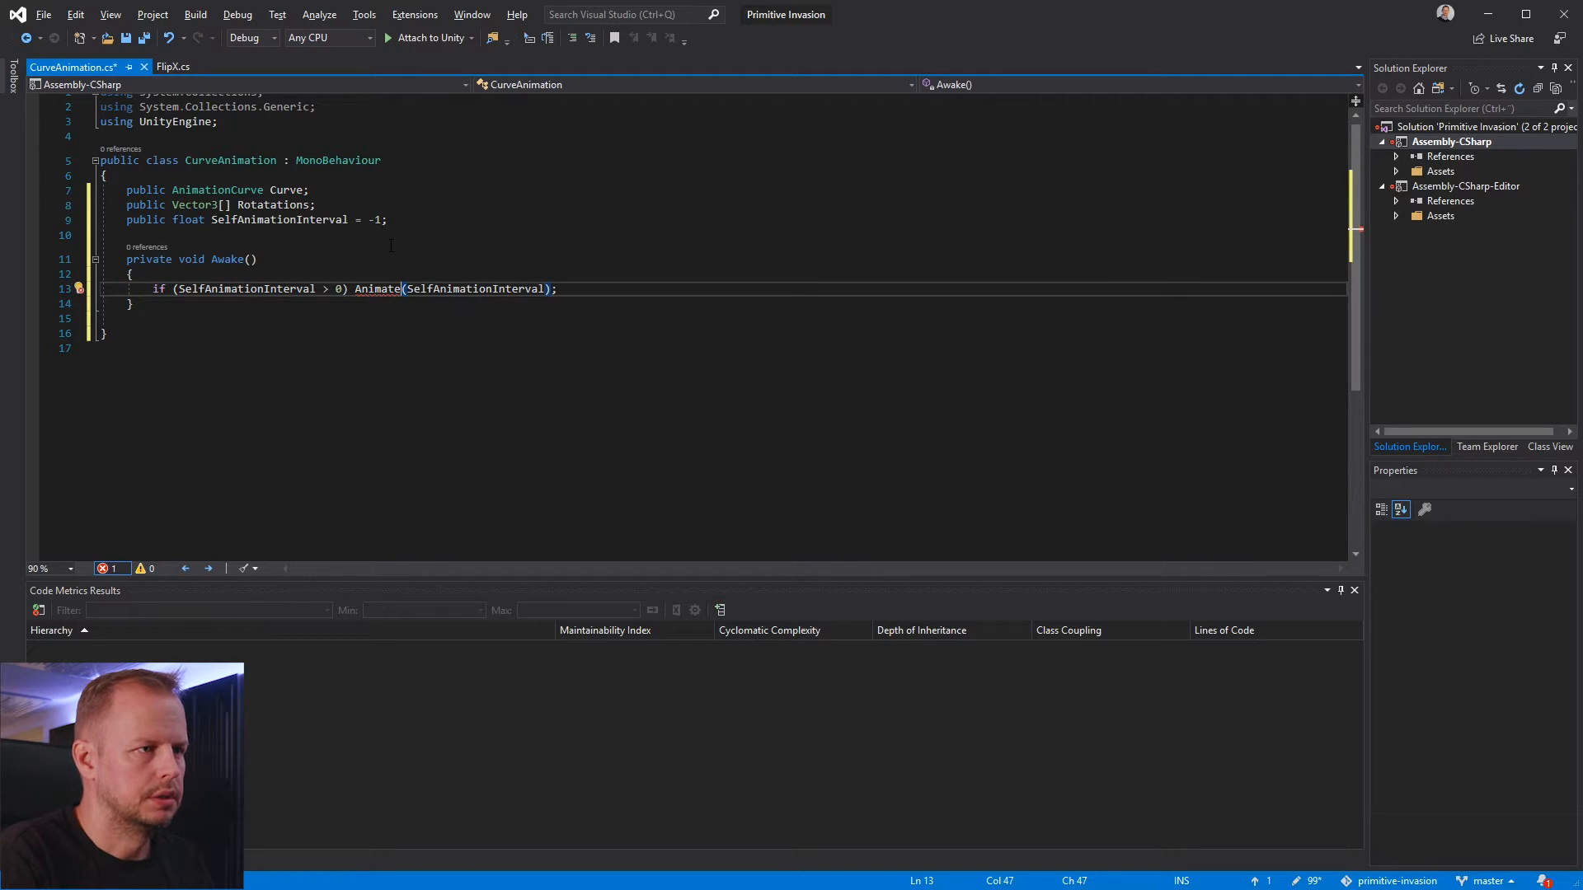
key("ctrl+period")
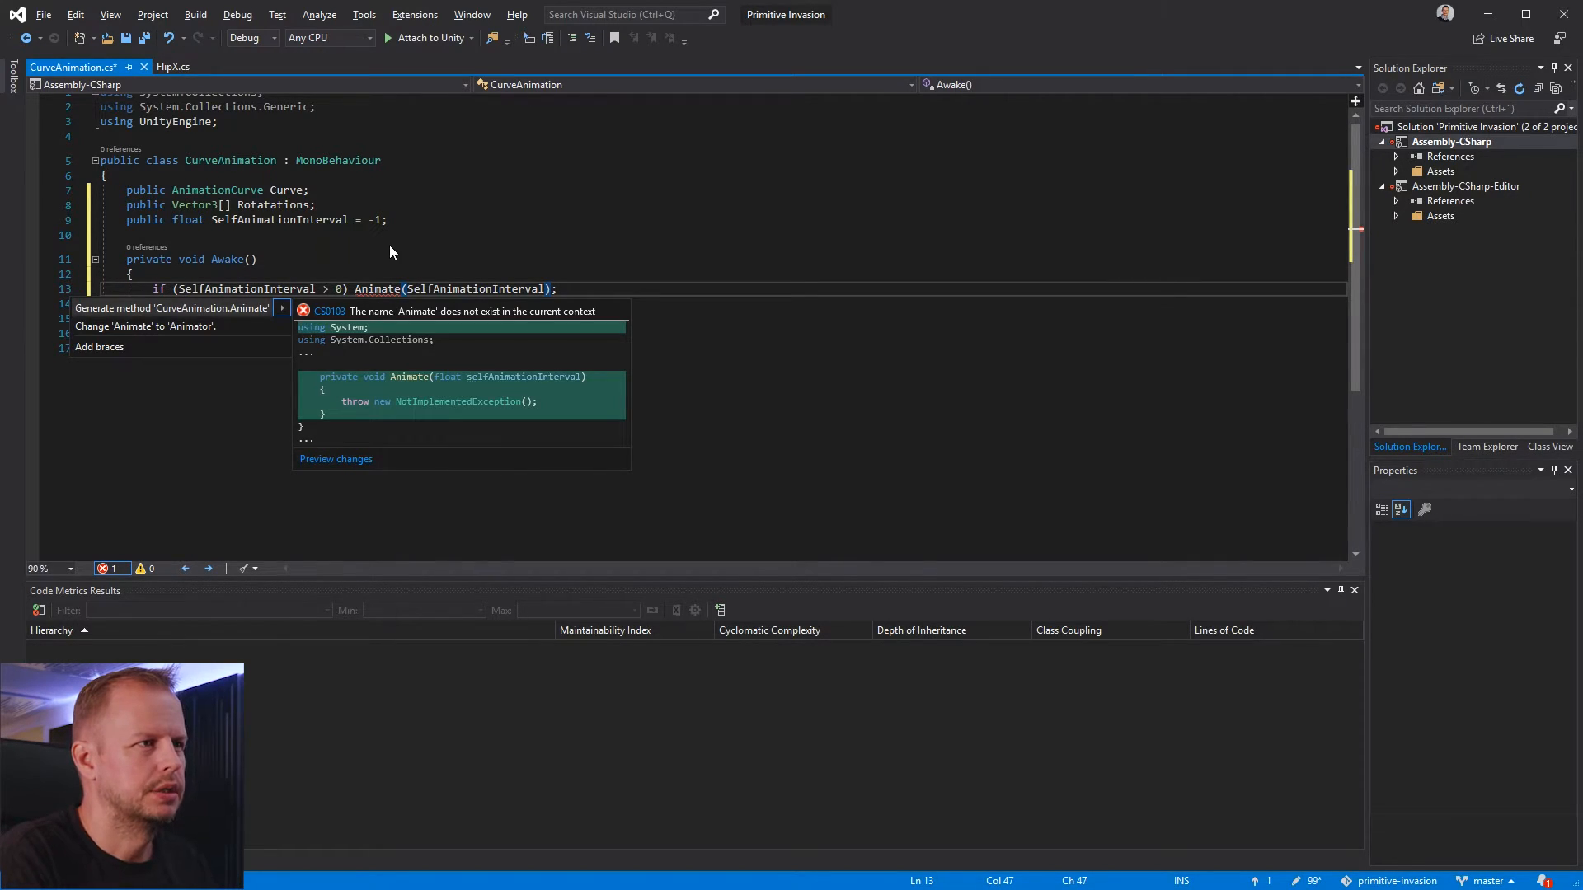
key("Return")
Remove the NotImplementedException line from the Animate method, leaving its body empty
key("Down")
key("Down")
key("Down")
key("Down")
key("Down")
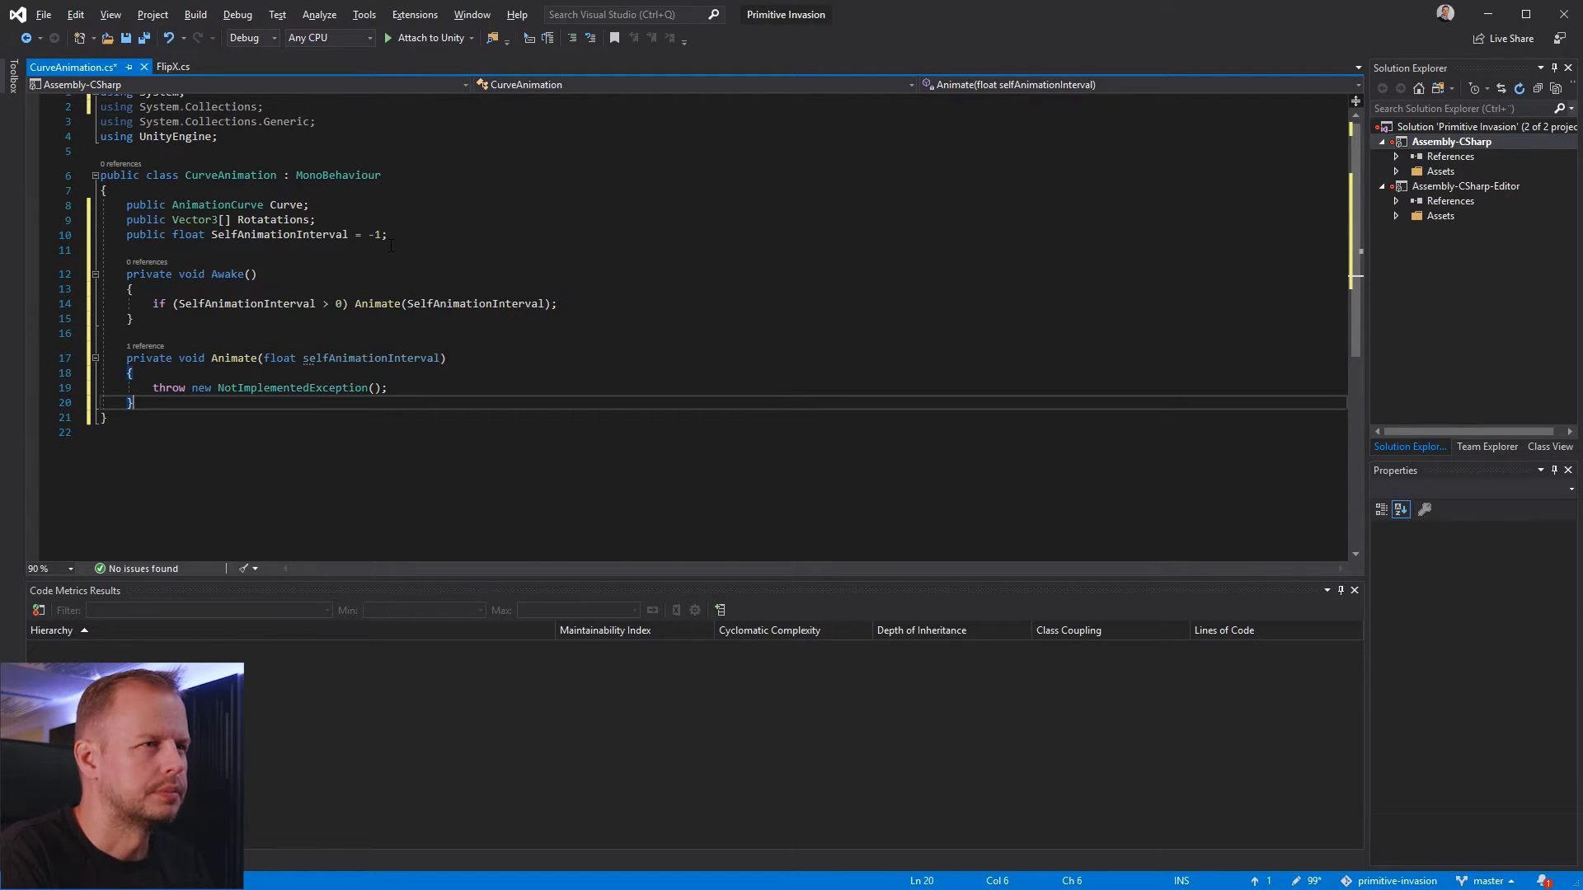
key("shift+Home")
key("BackSpace")
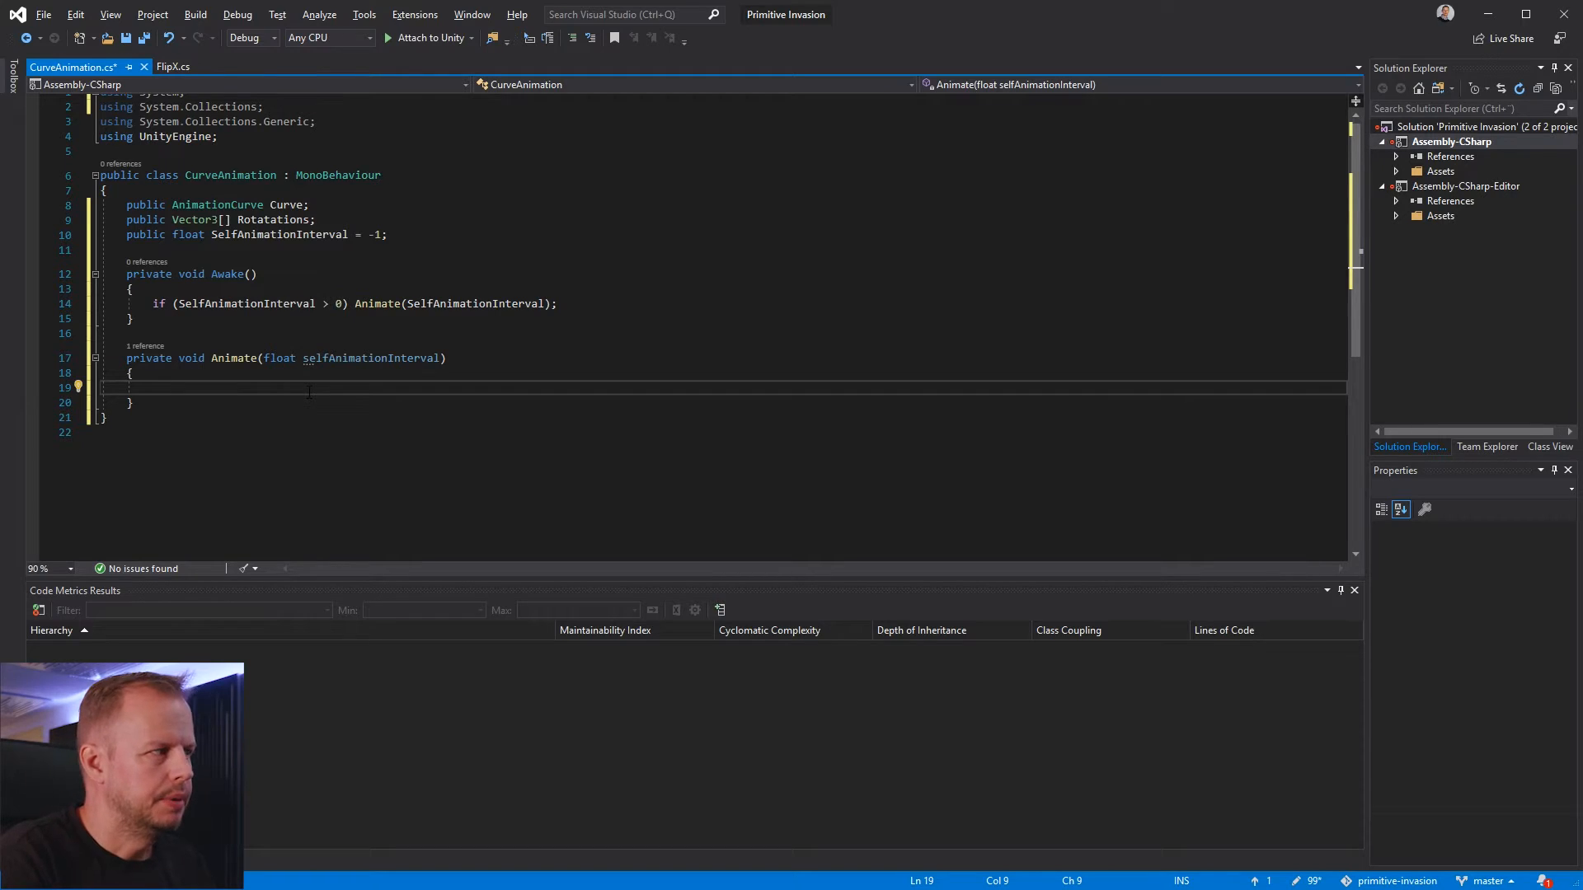
type("s")
key("BackSpace")
Declare the field private Stopwsatch stopwatch = new Stopwsatch(); after a blank line below the SelfAnimationInterval field
left_click(487, 222)
left_click(489, 255)
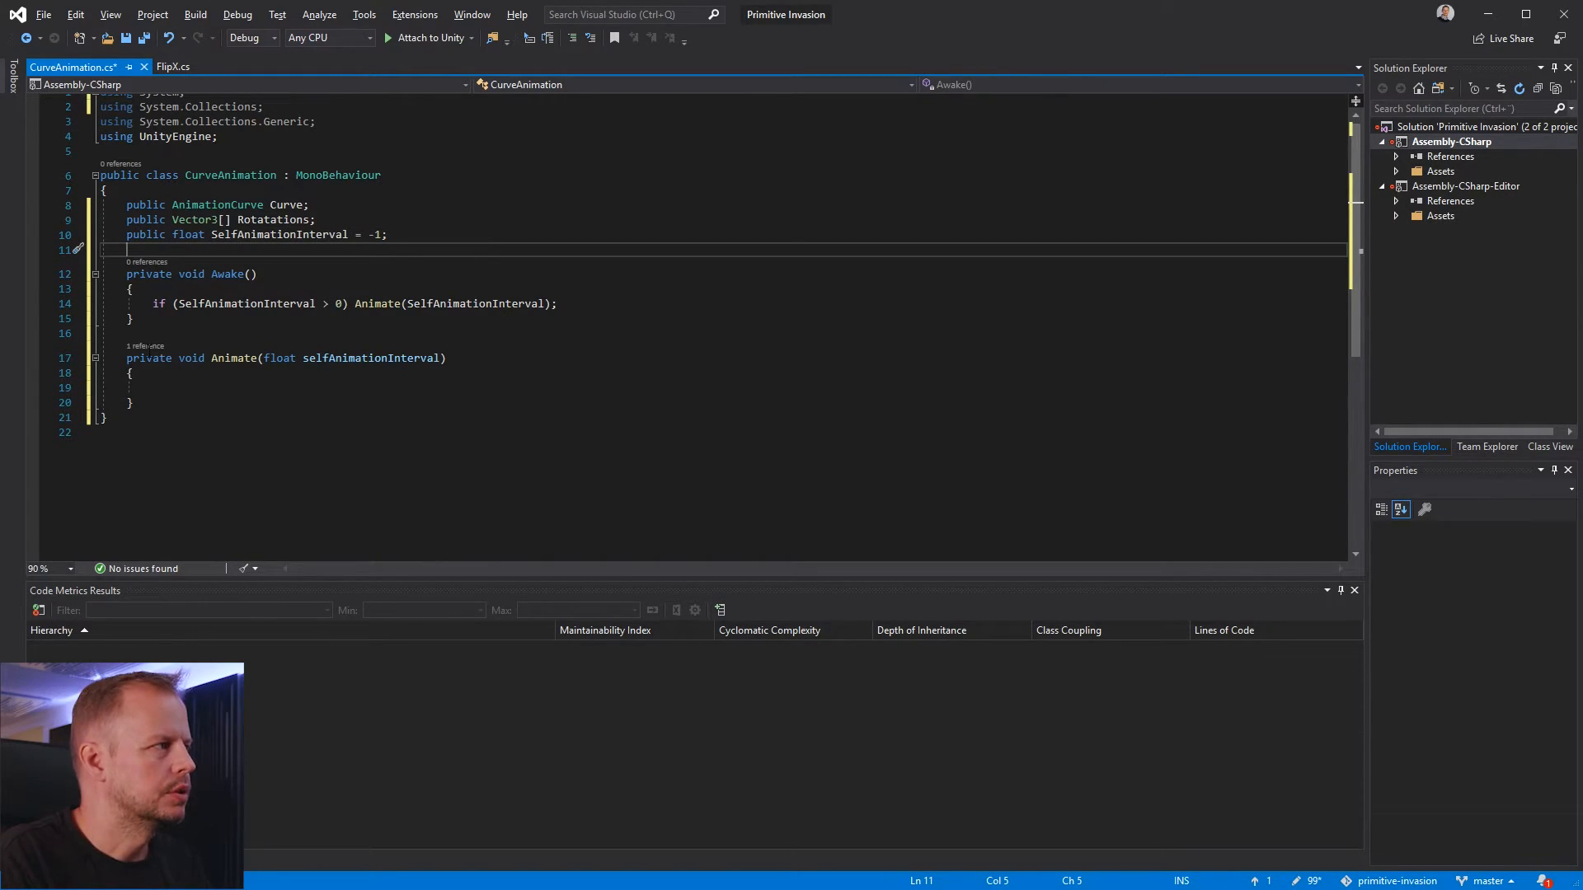
left_click(506, 235)
key("Return")
key("Return")
type("p")
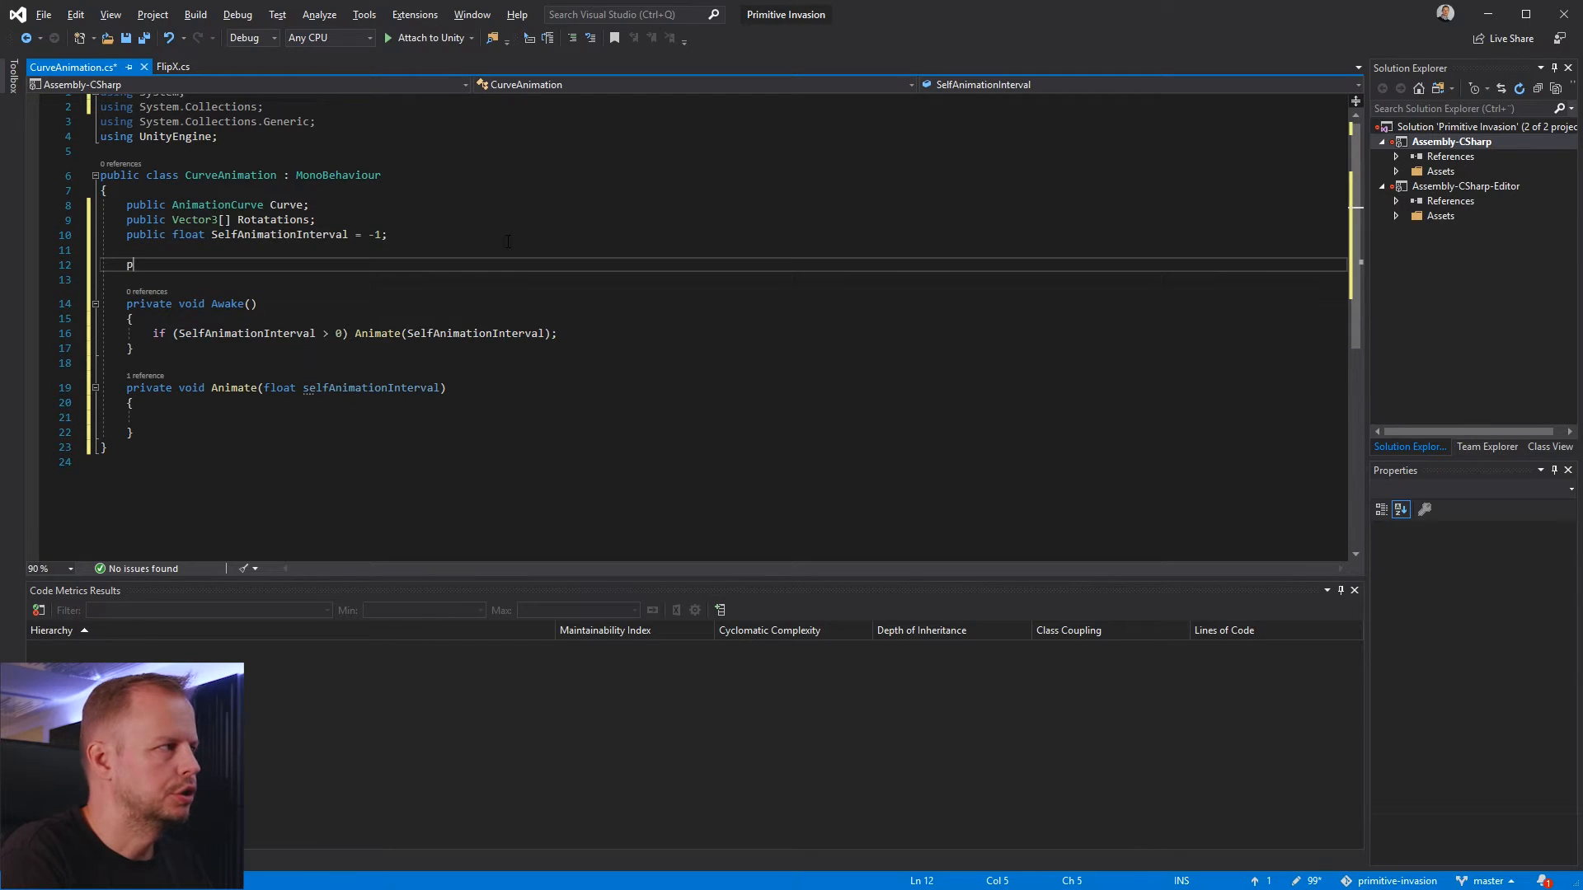
type("rivate Stopwsatch stopwat")
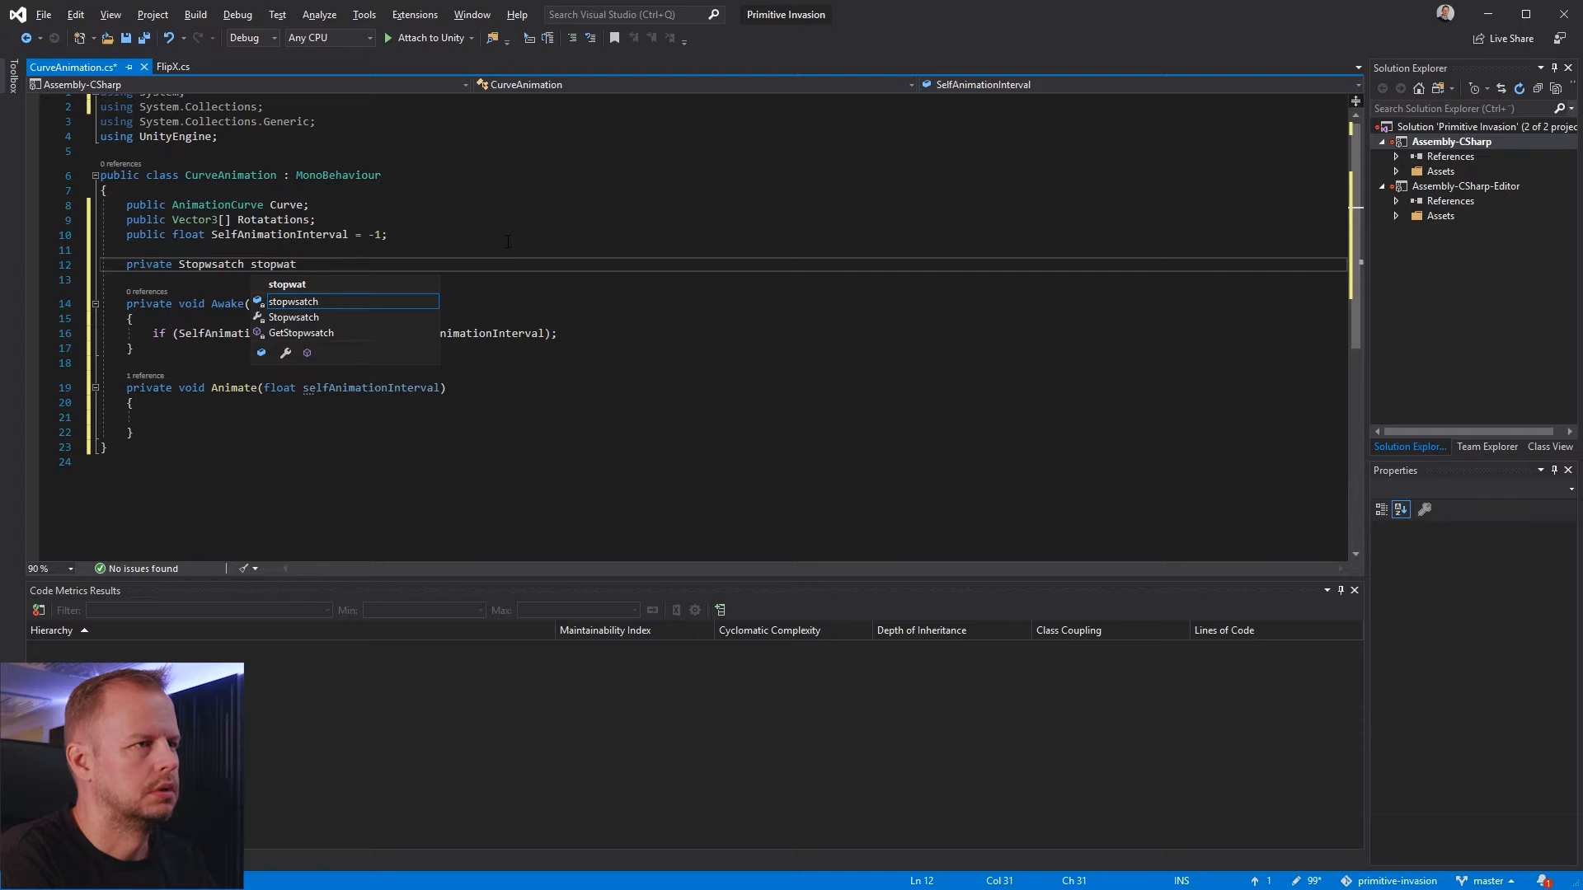
type("ch = new Stop")
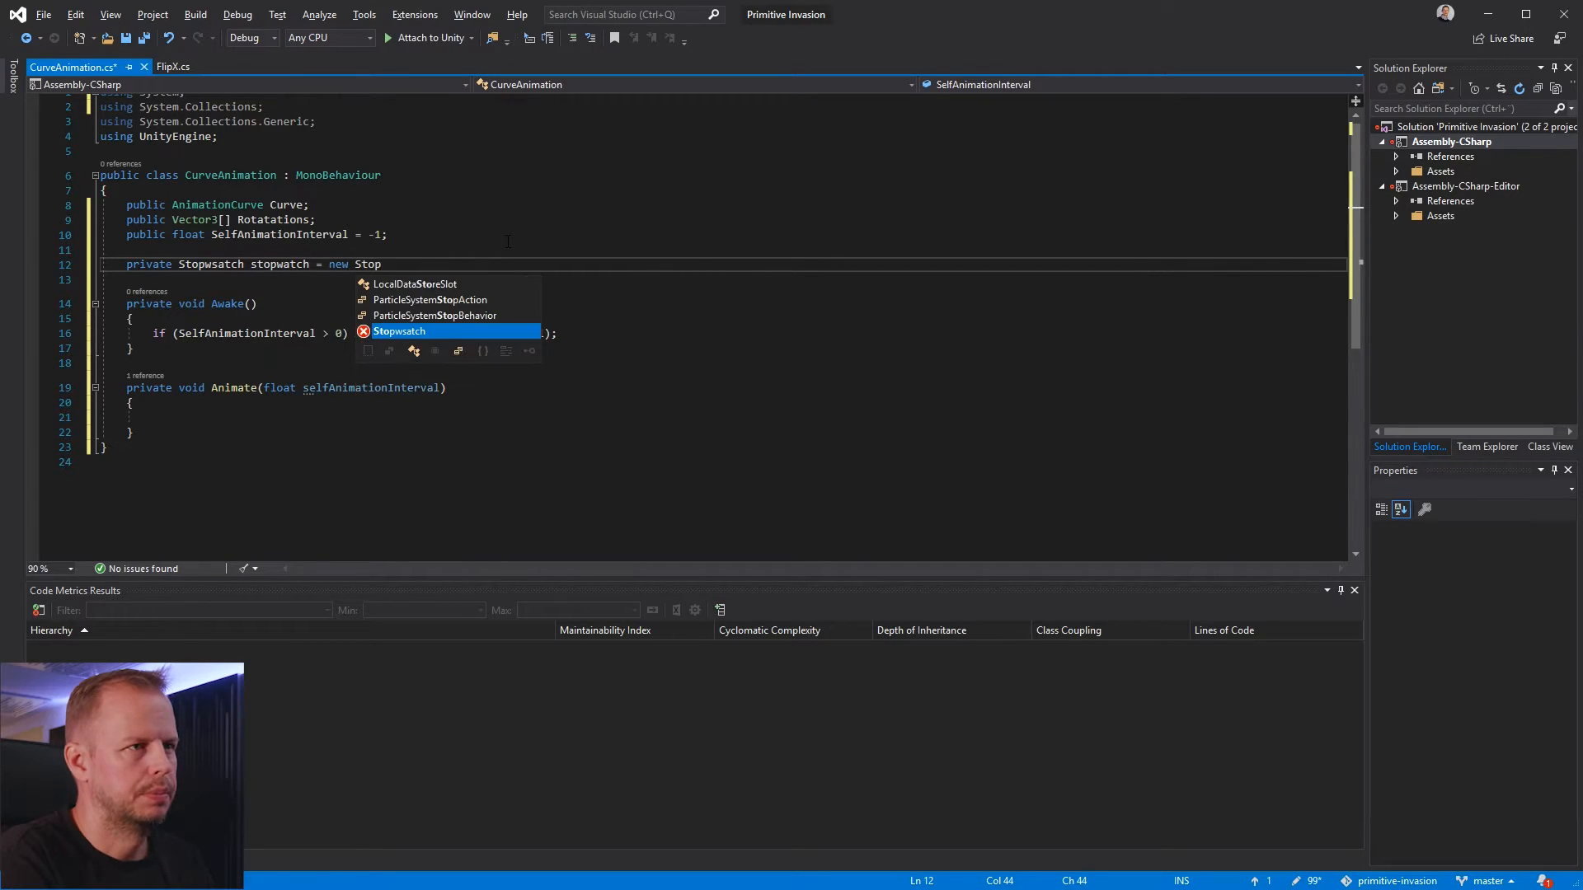
type("wsatch();")
Apply the quick fix that changes the stopwatch field's type to Stopwatch and adds using System.Diagnostics
key("ctrl+Right")
key("ctrl+Right")
key("Left")
key("ctrl+period")
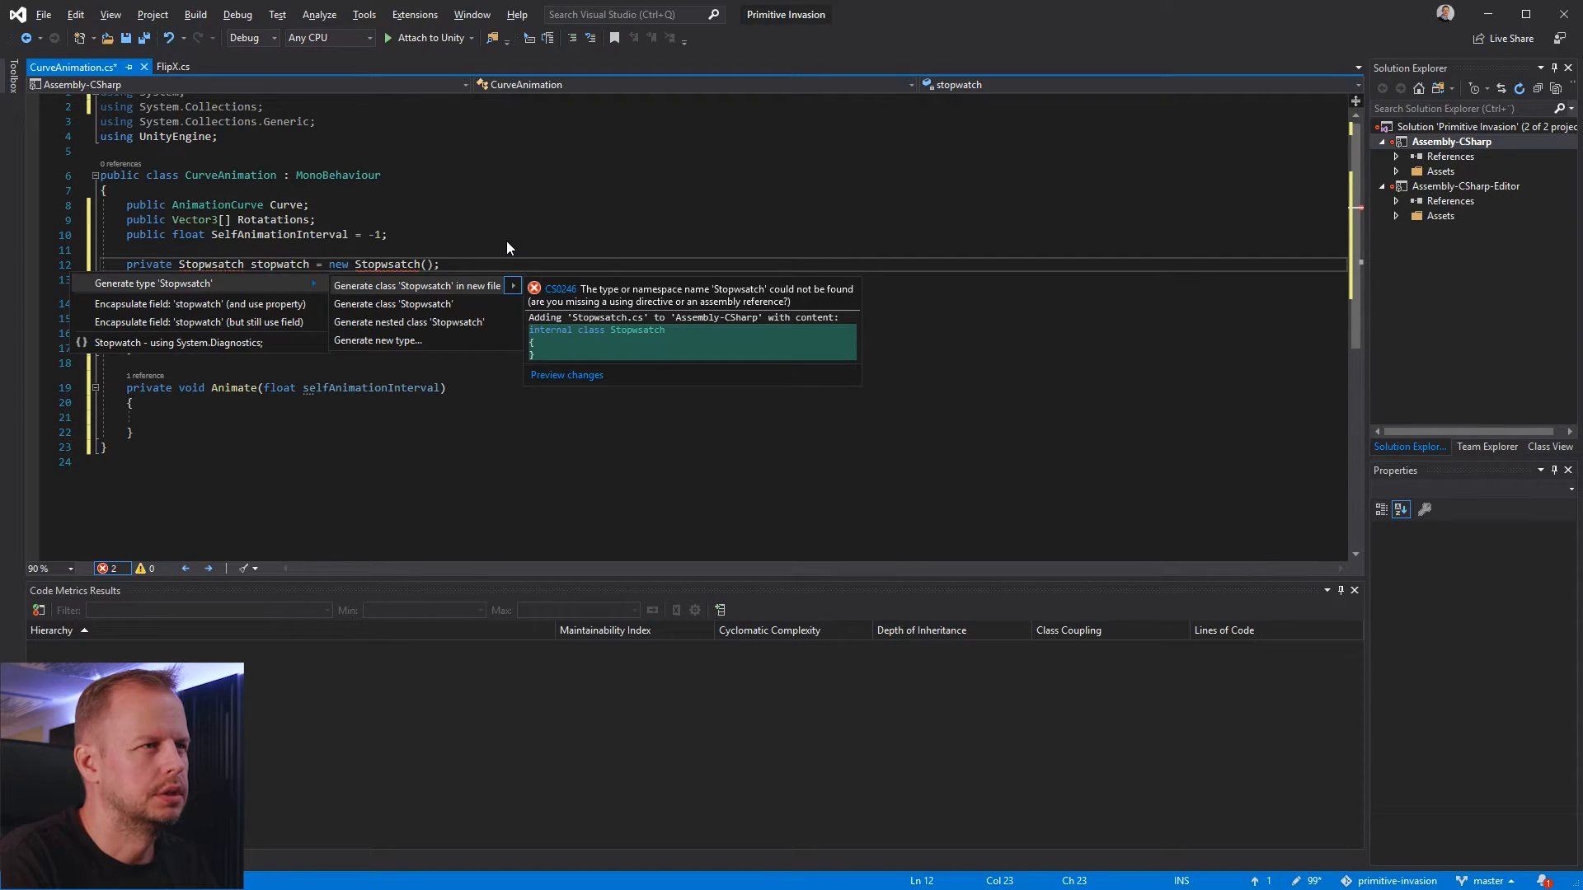
key("Down")
key("Down")
key("Down")
key("Down")
key("Down")
key("Down")
key("Down")
key("Down")
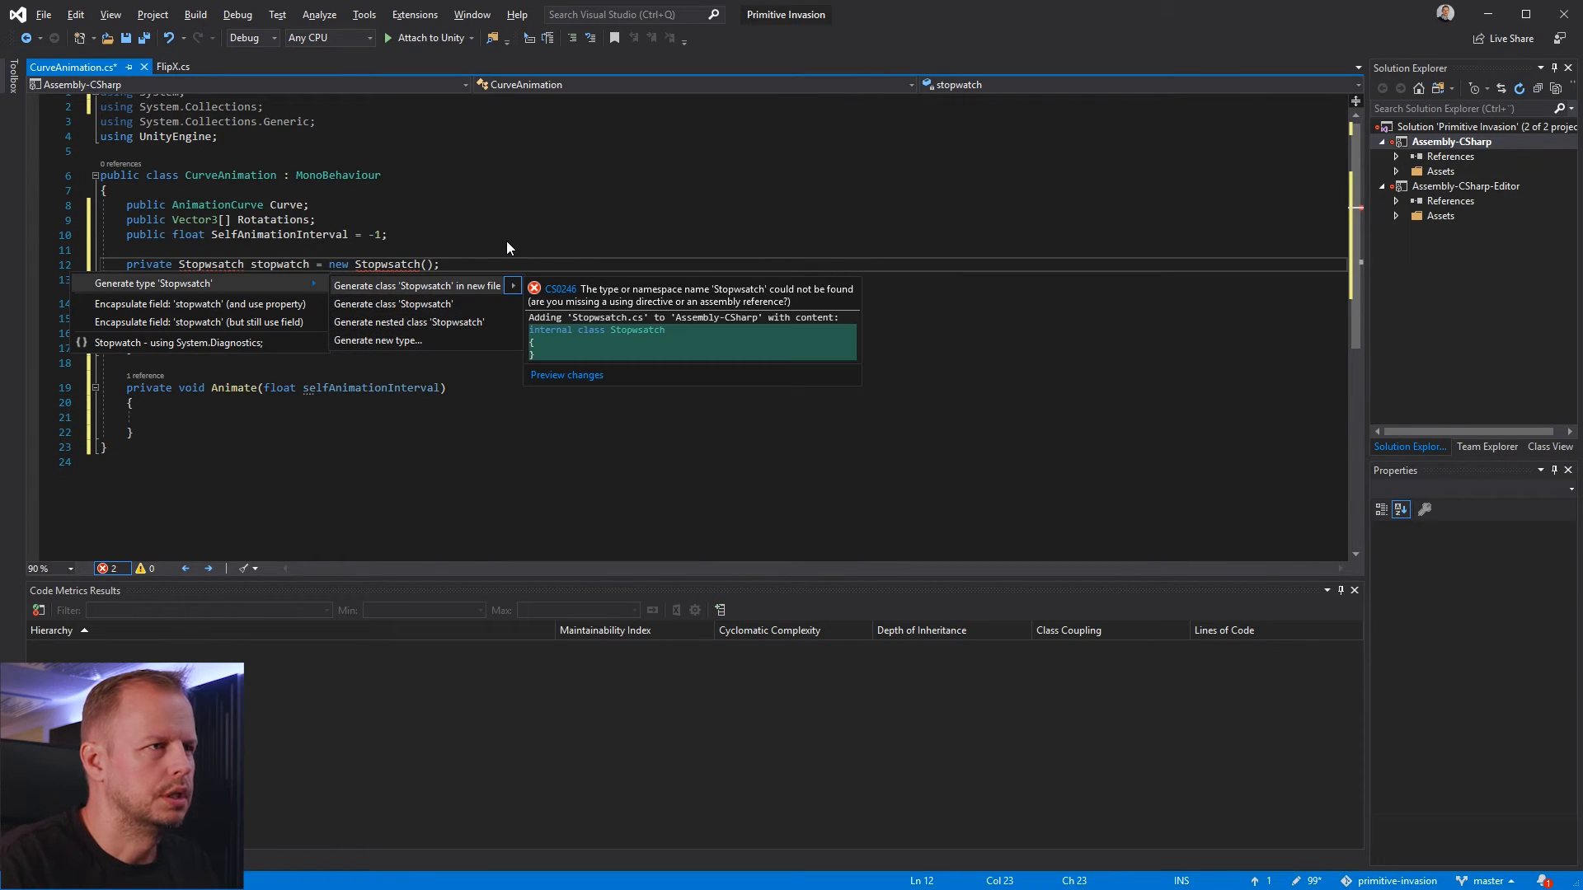
left_click(231, 342)
left_click(419, 294)
Correct the constructor call in the stopwatch field to new Stopwatch() and save the script
key("Up")
key("ctrl+Right")
key("ctrl+Right")
key("ctrl+Right")
key("ctrl+Right")
key("ctrl+Right")
key("Right")
key("Right")
key("Right")
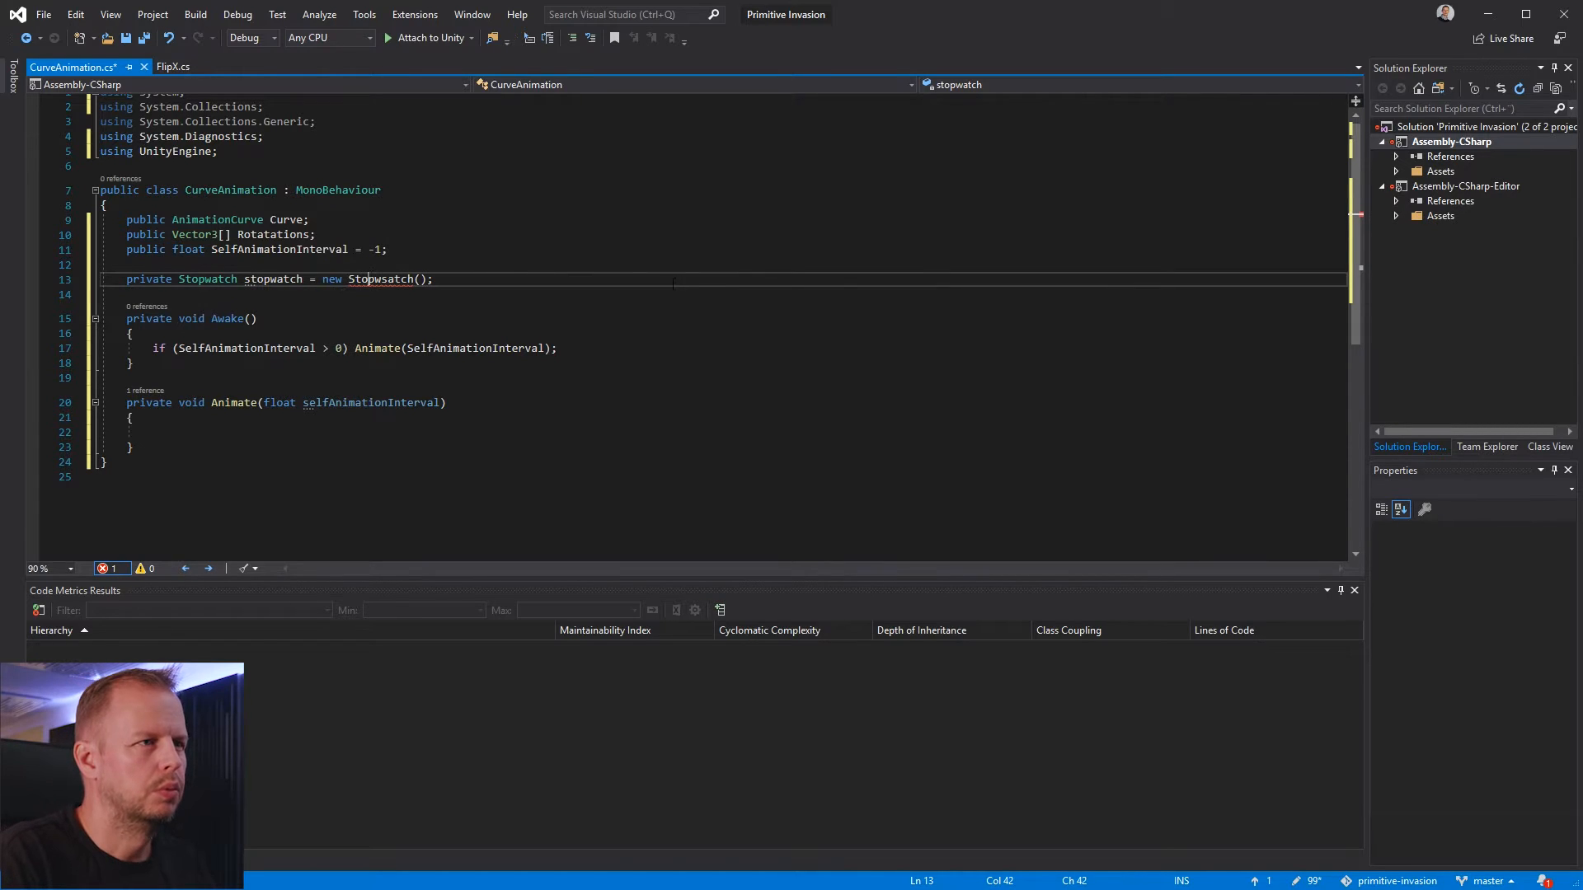
key("Delete")
key("Down")
key("Down")
Declare private float interval = 1; and private int rotIndex; above the stopwatch field
key("Up")
key("Up")
key("Up")
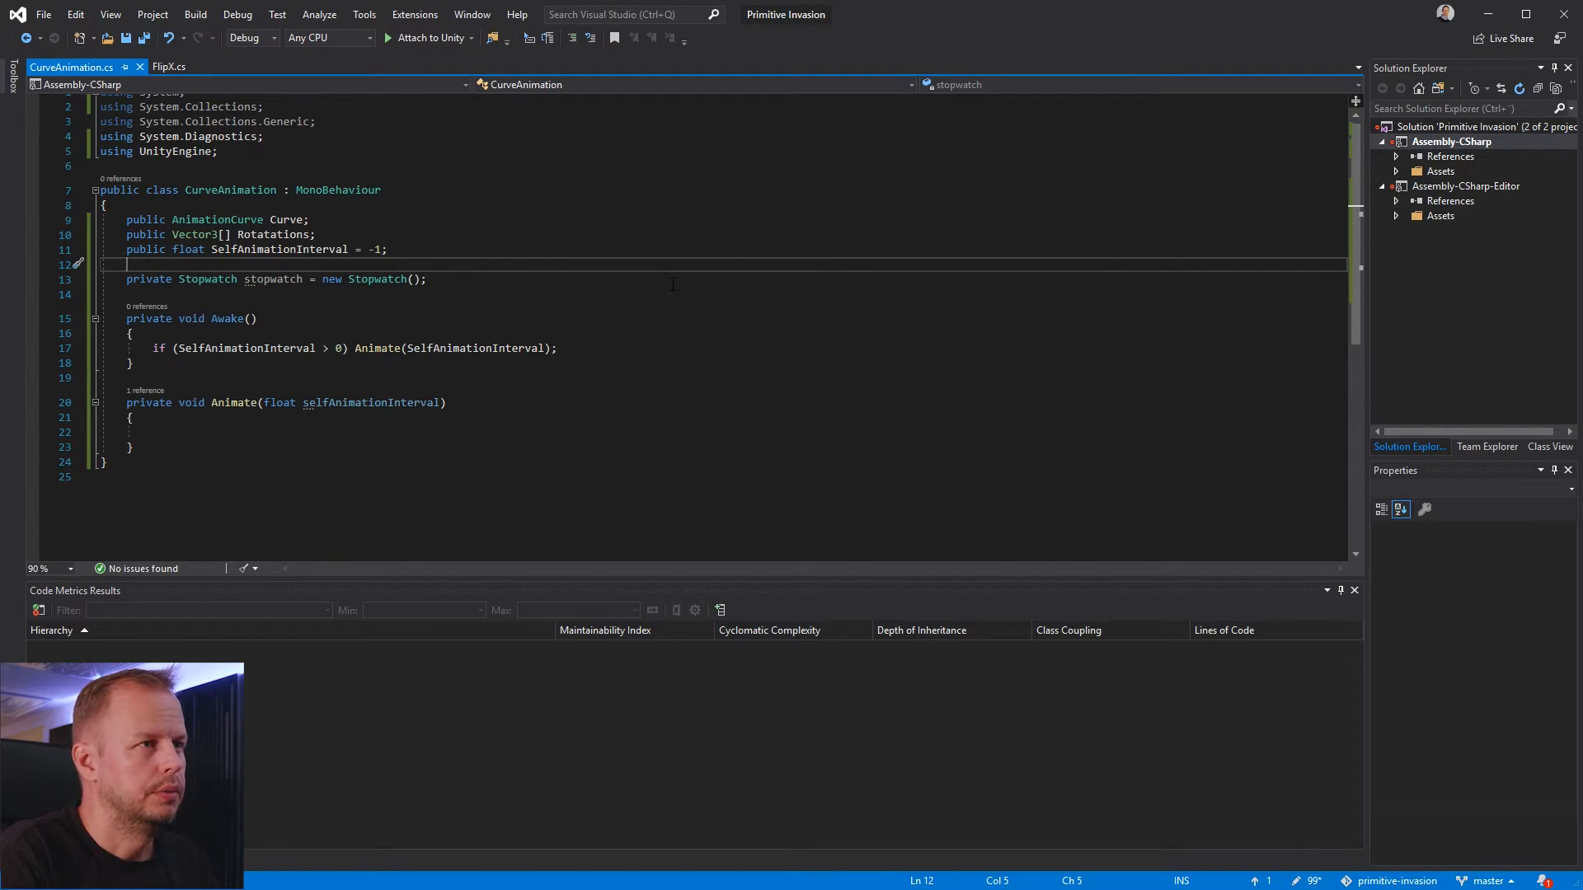
key("Return")
type("p")
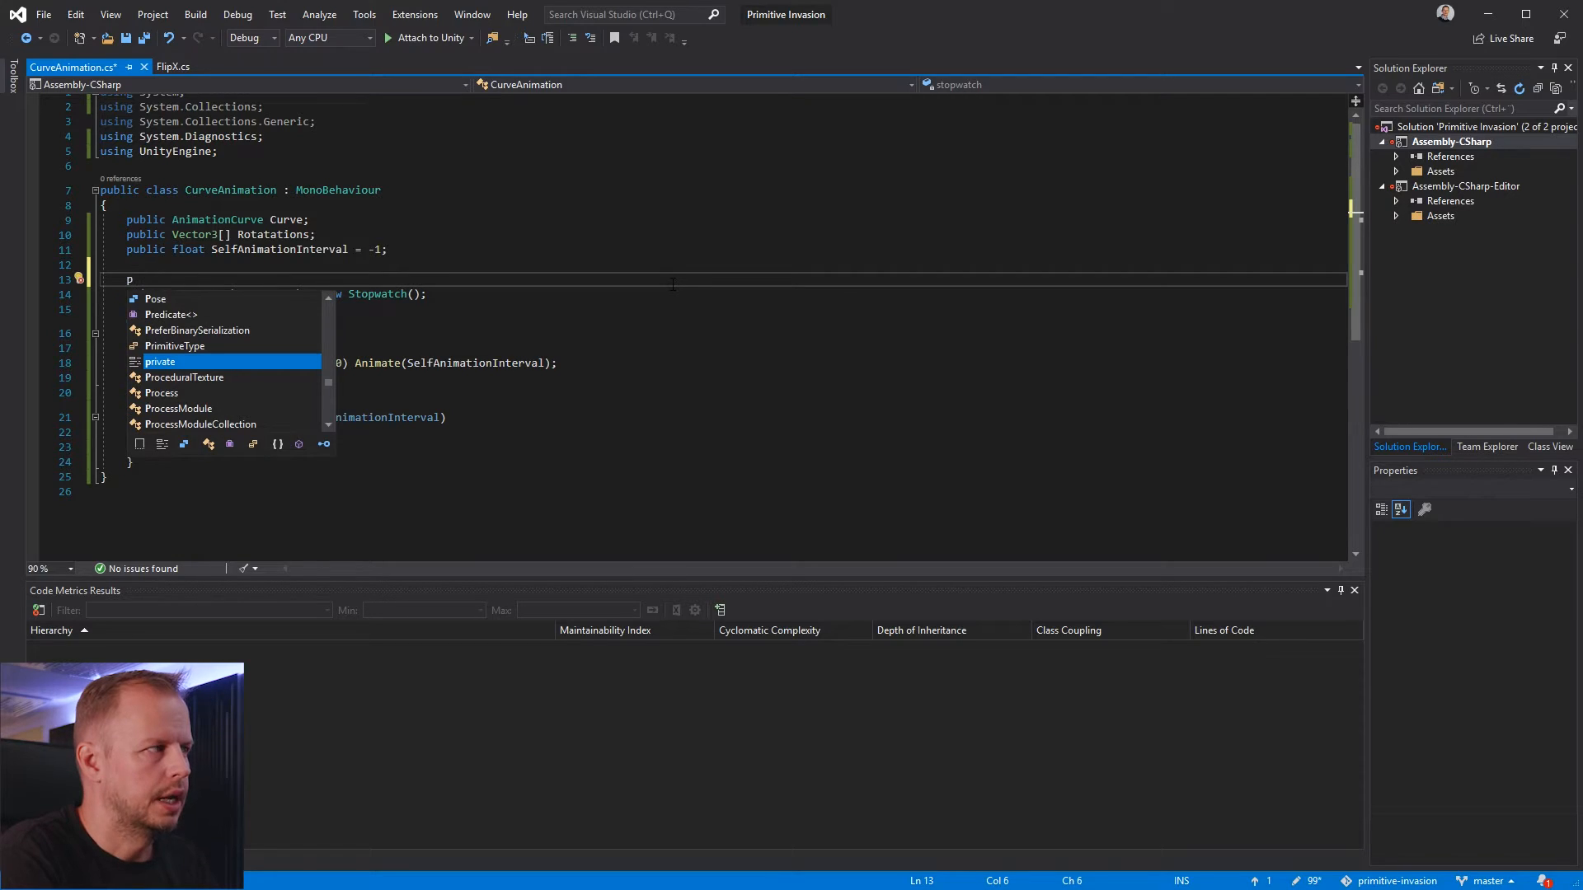
type("rivate float interval = 1;")
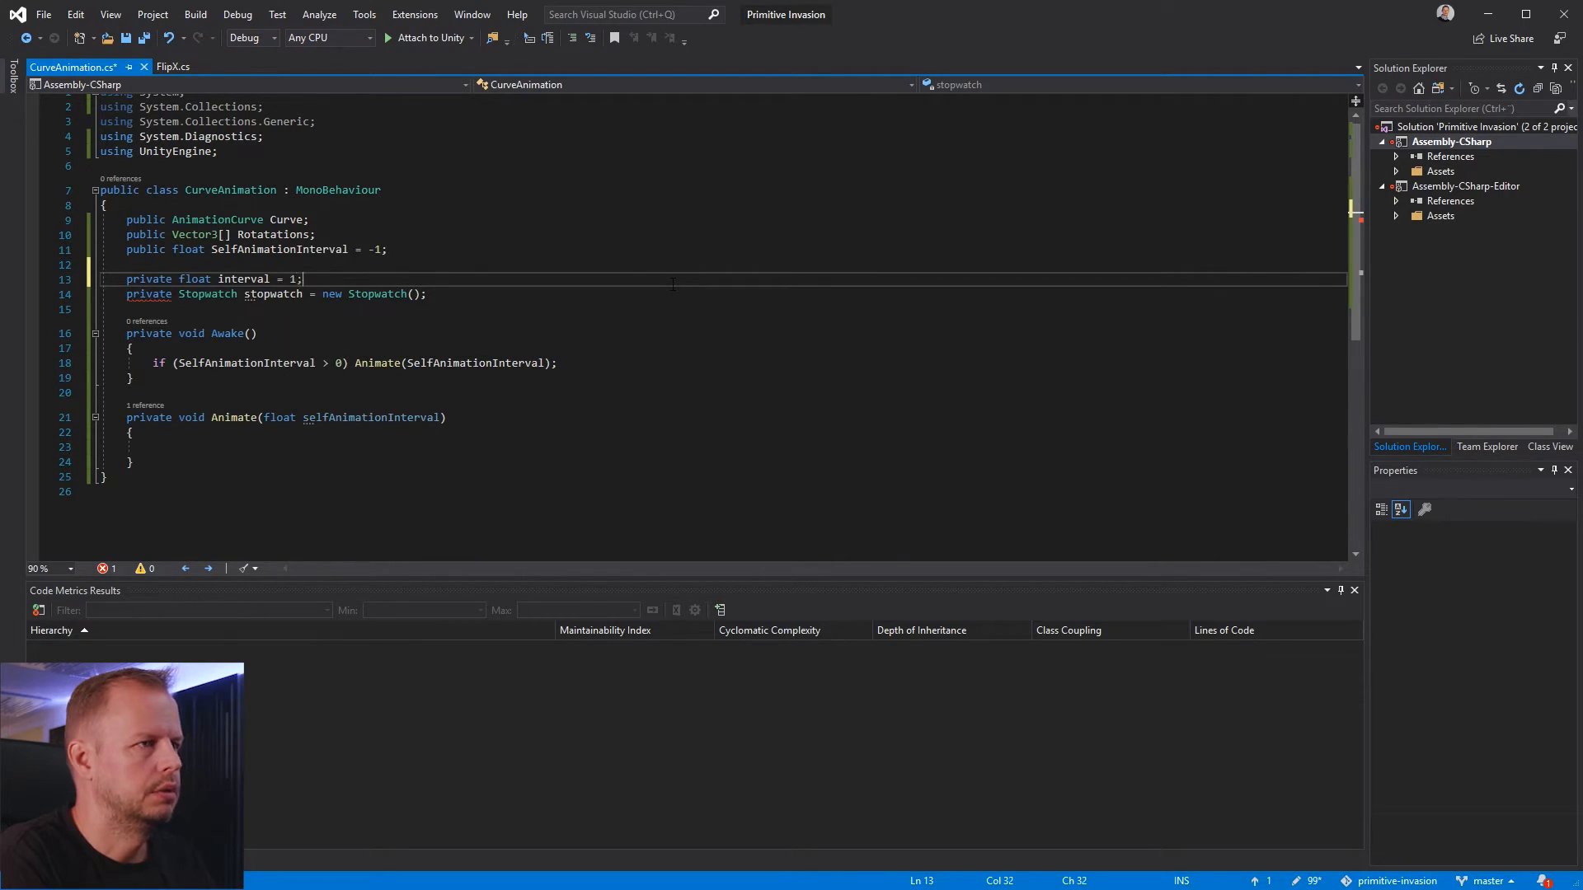
key("Return")
type("private int rotIndex;")
Save the CurveAnimation script
key("Up")
key("Up")
key("Up")
key("Up")
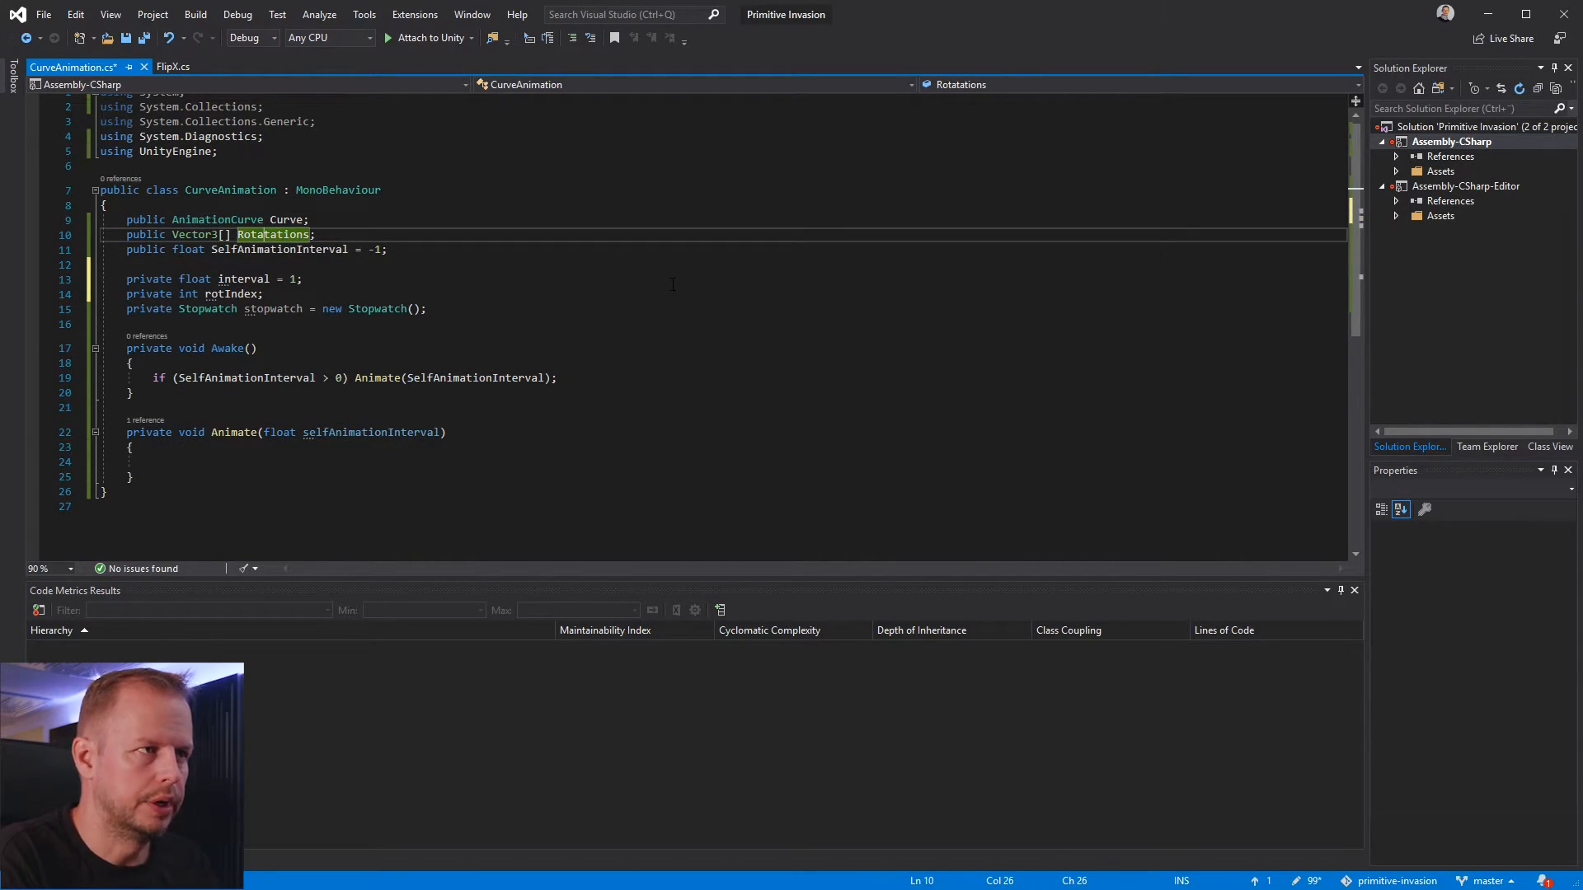
key("Down")
key("Down")
key("Down")
key("Down")
key("Down")
key("Down")
key("Down")
key("Home")
left_click(355, 432)
left_click(367, 462)
left_click(391, 408)
key("Down")
key("Down")
key("Down")
key("ctrl+s")
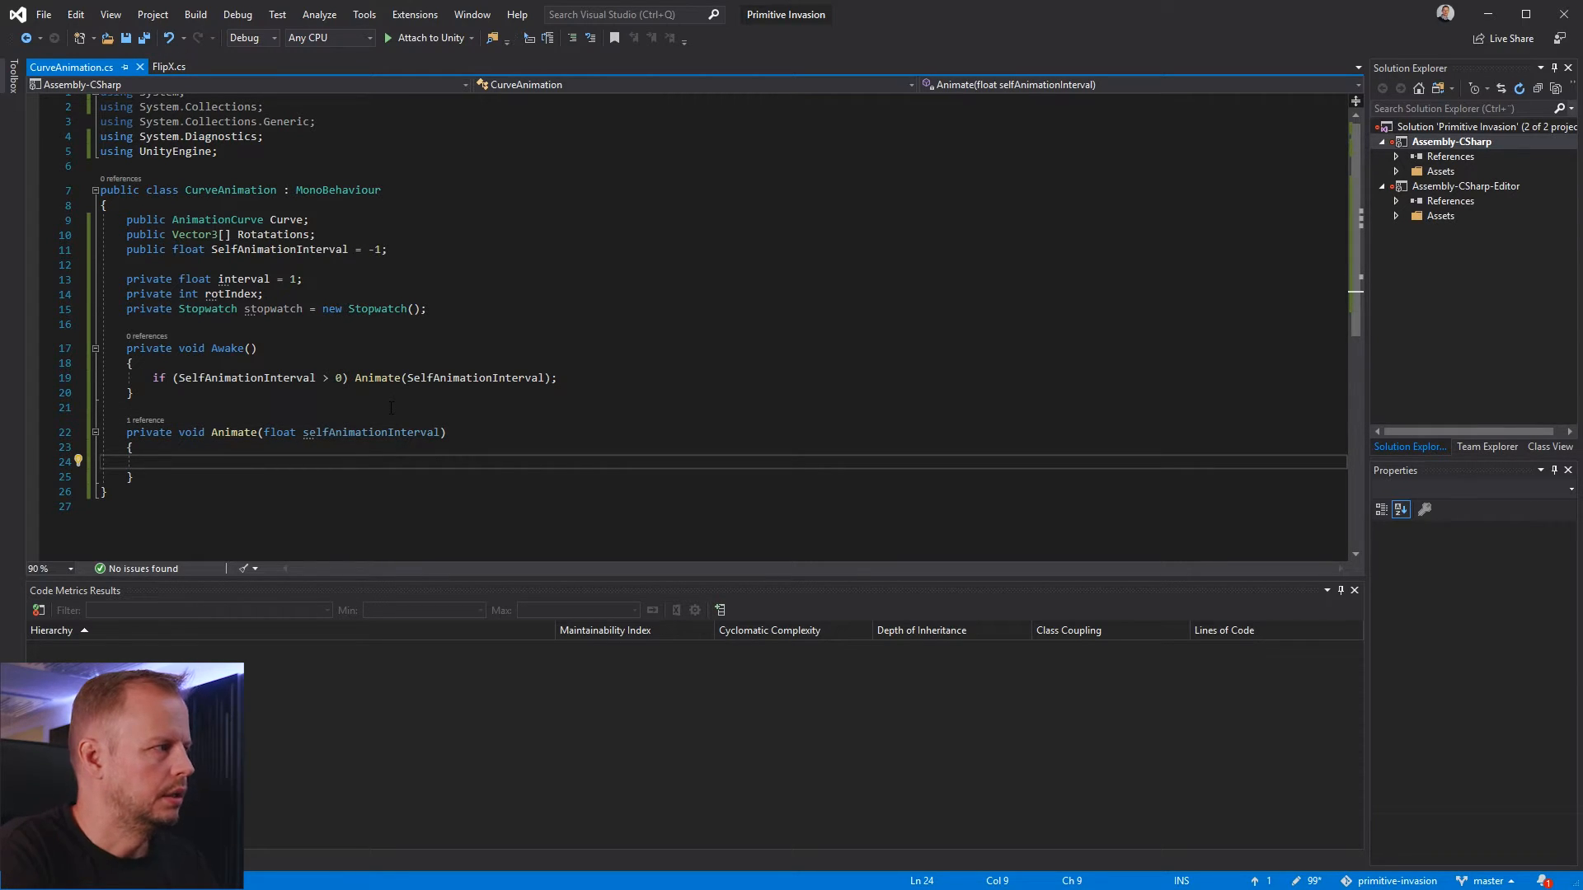
Add the call stopwatch.Restart(); inside the Animate method
type("s")
key("BackSpace")
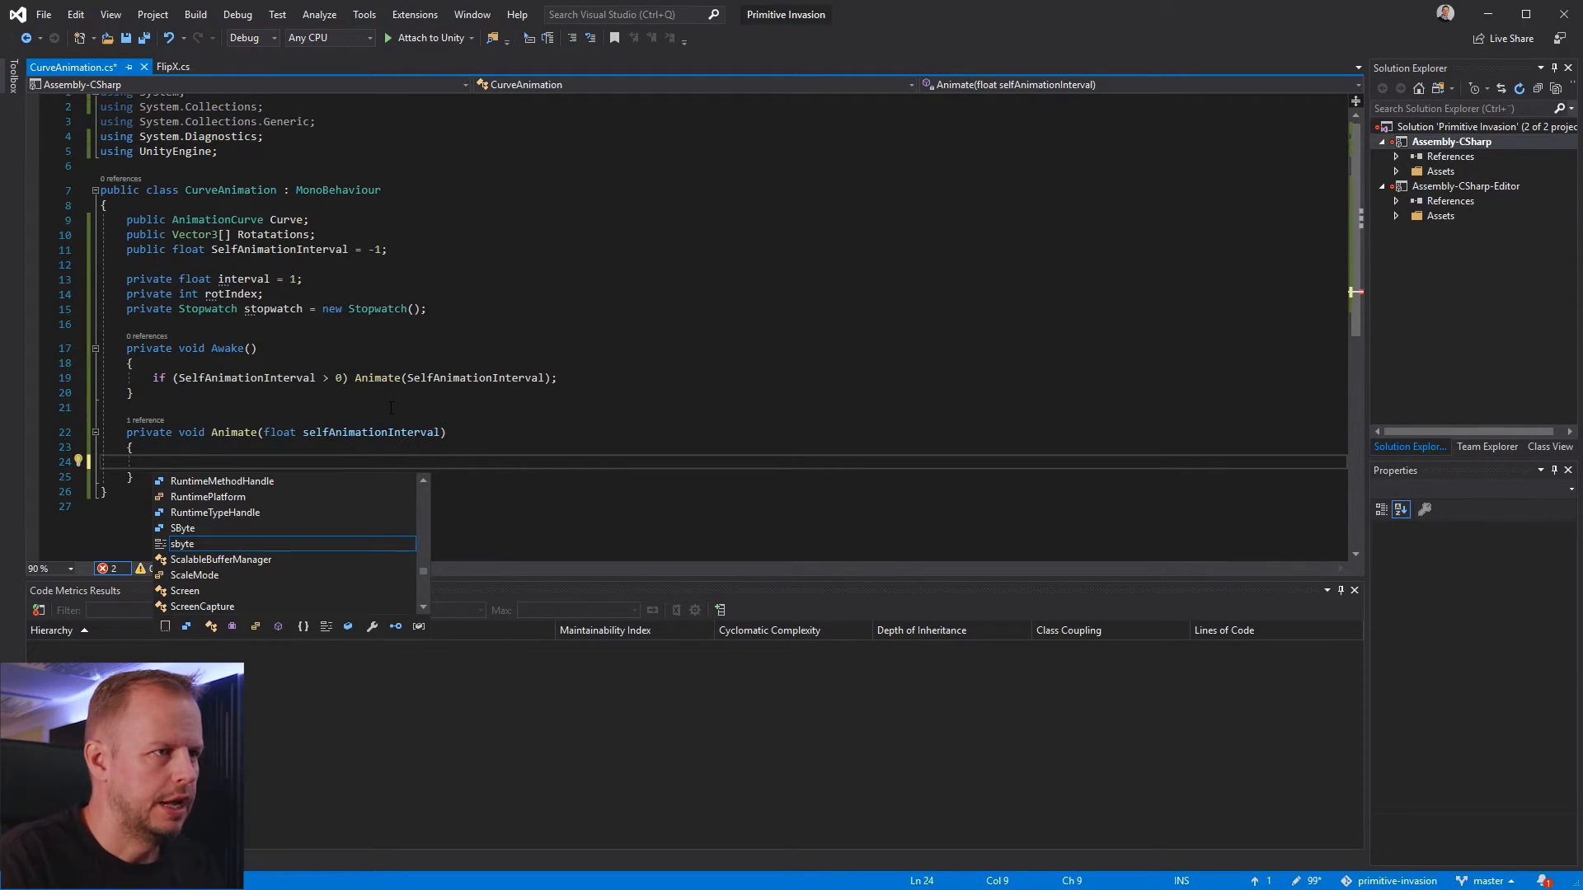
key("Escape")
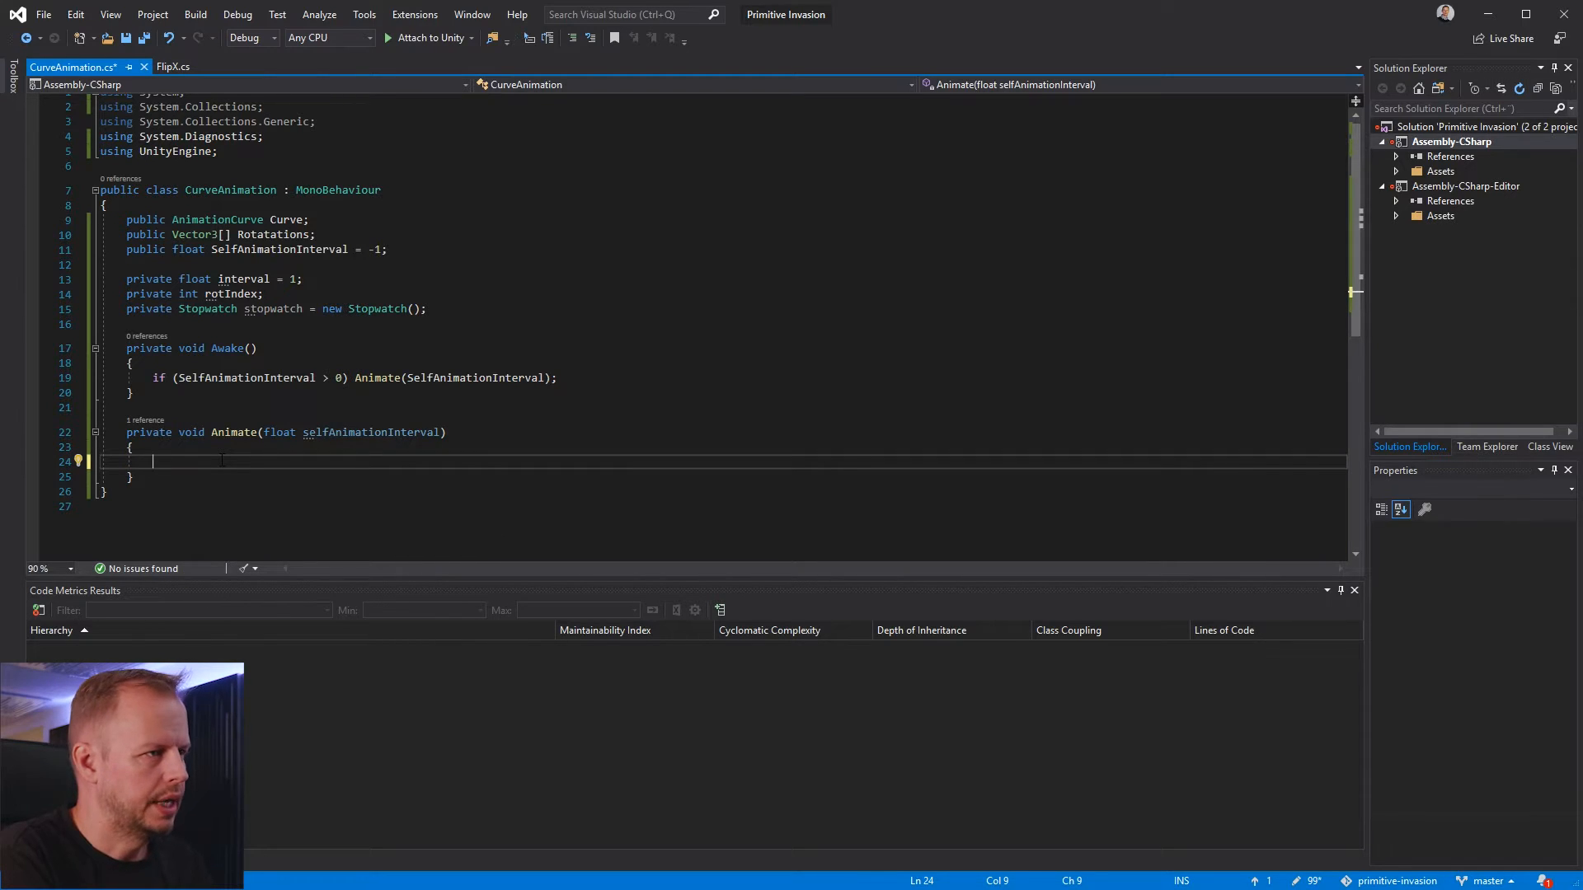
type("stopwatch")
key("Escape")
type(".Restart")
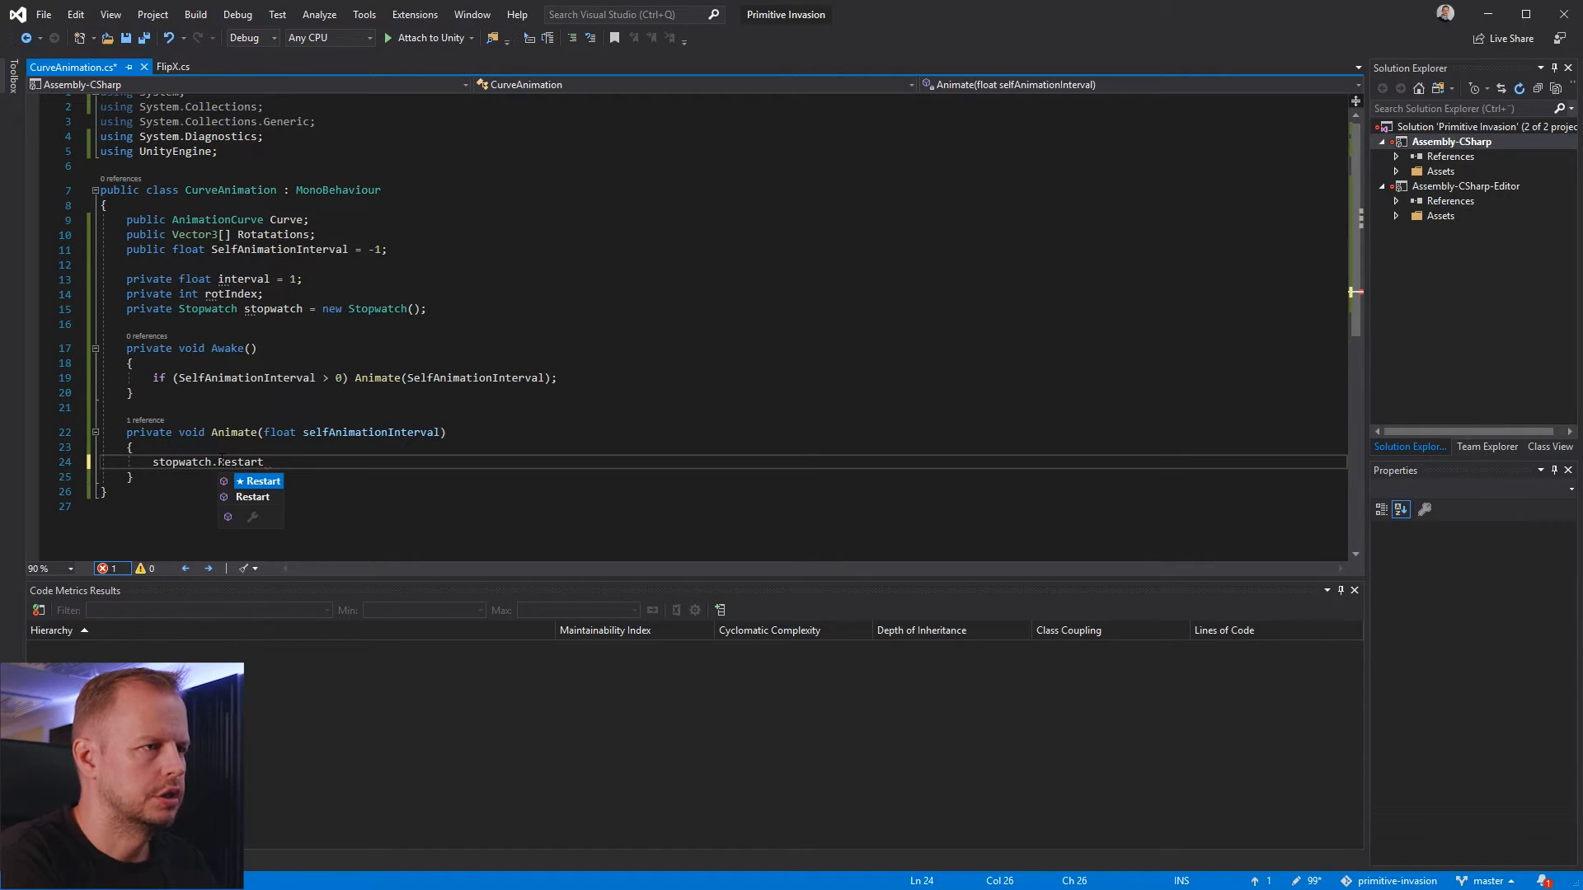
type("();")
Assign selfAnimationInterval to this.interval below the stopwatch restart in the Animate method
key("Return")
type("this.")
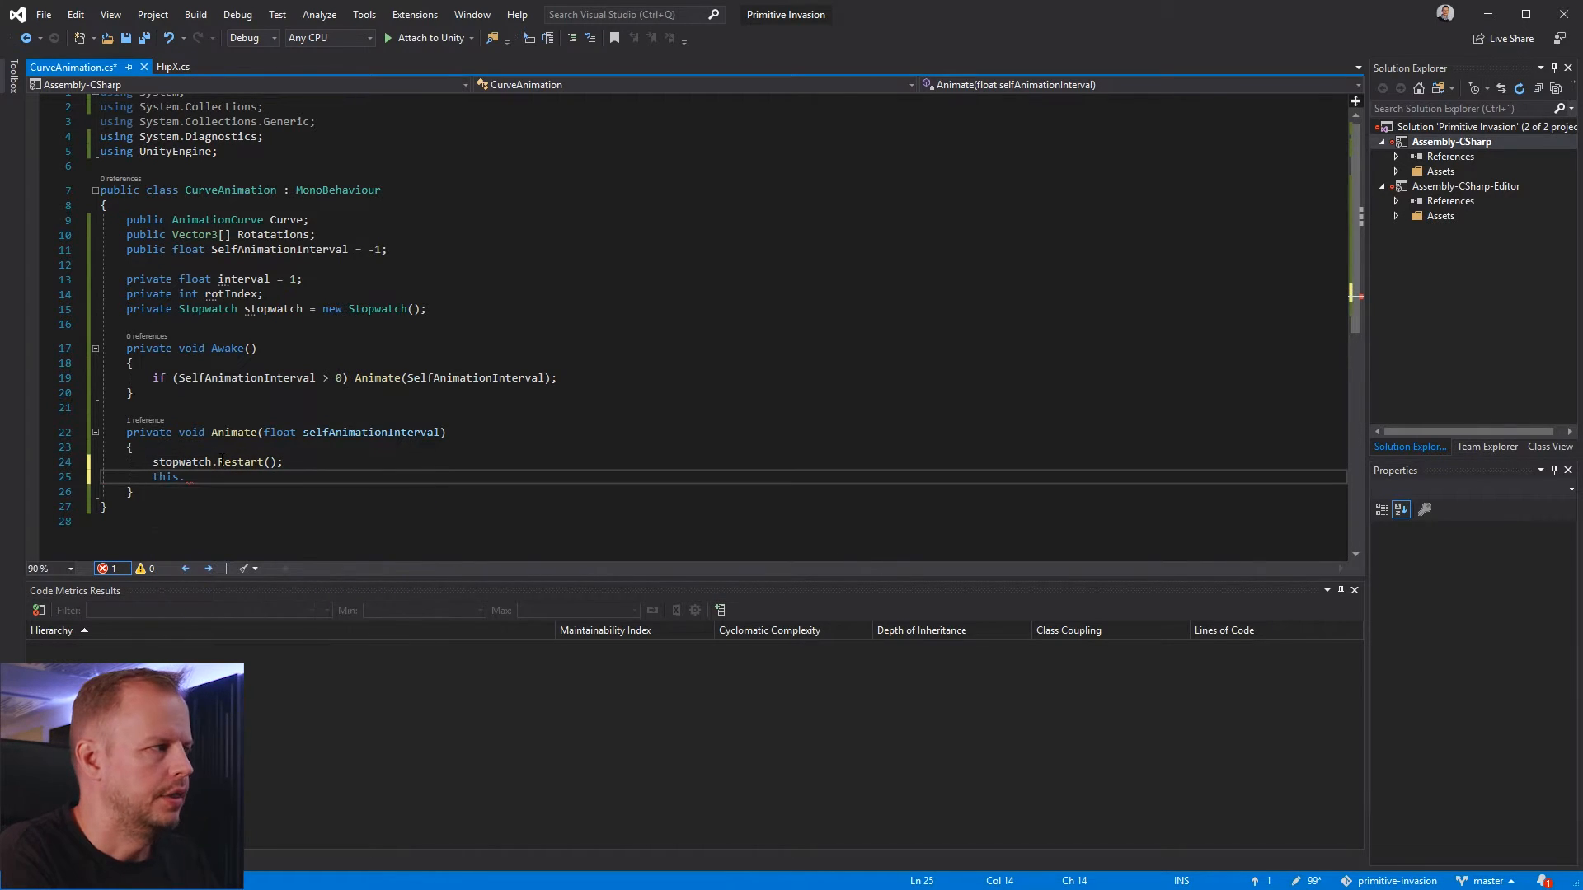
type("interval = ")
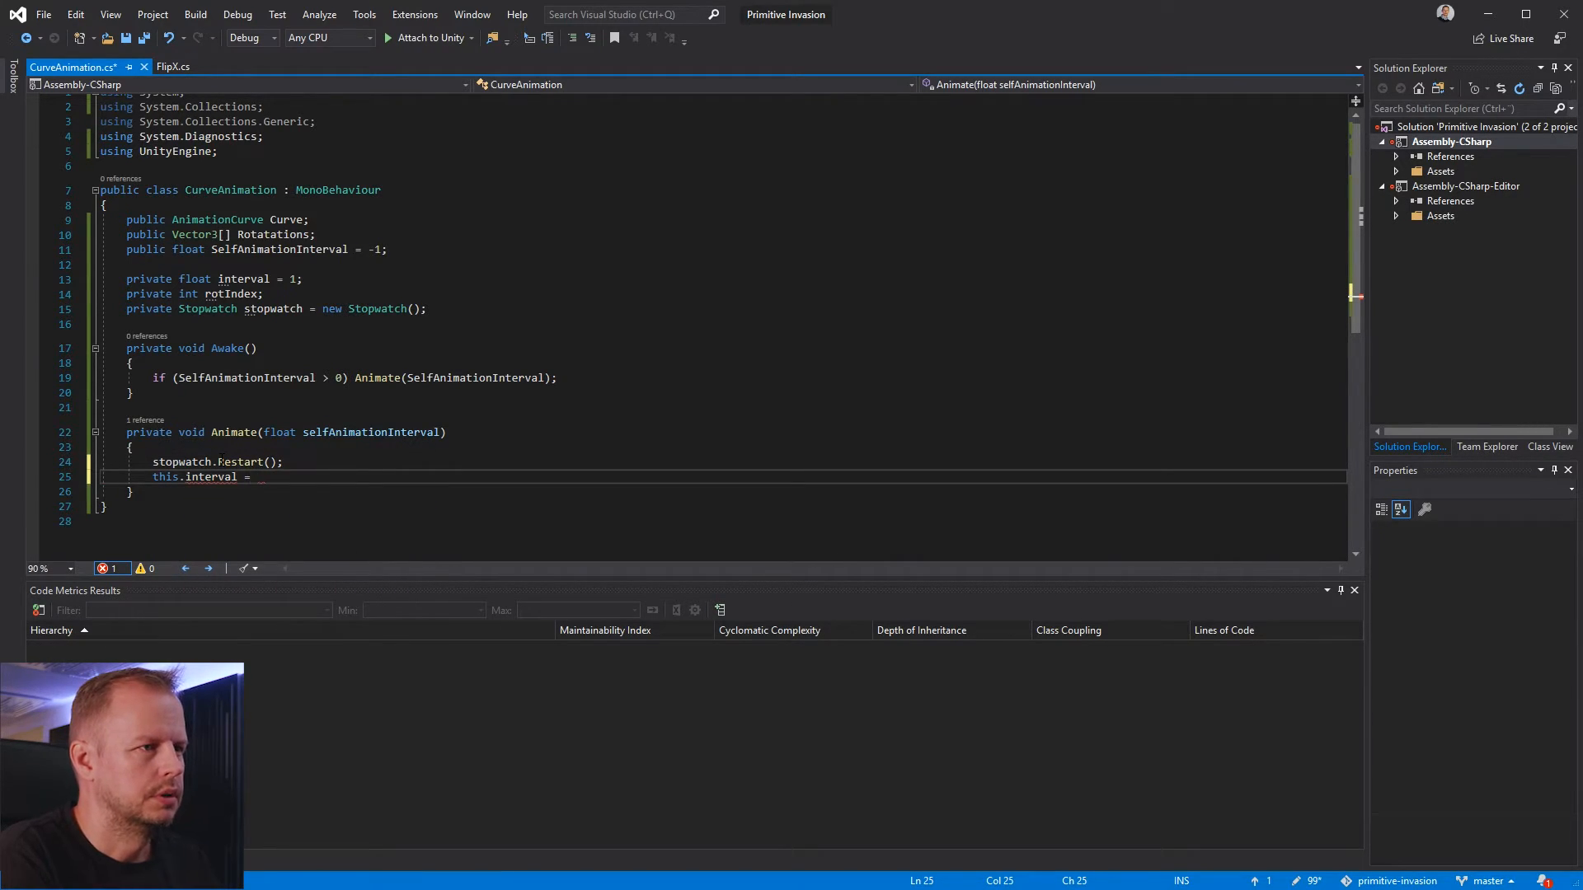
type("selfAnimationInterval;")
Begin a rotIndex assignment in the Animate method with the comparison rotIndex < Rotations.Length
key("Return")
type("rotR")
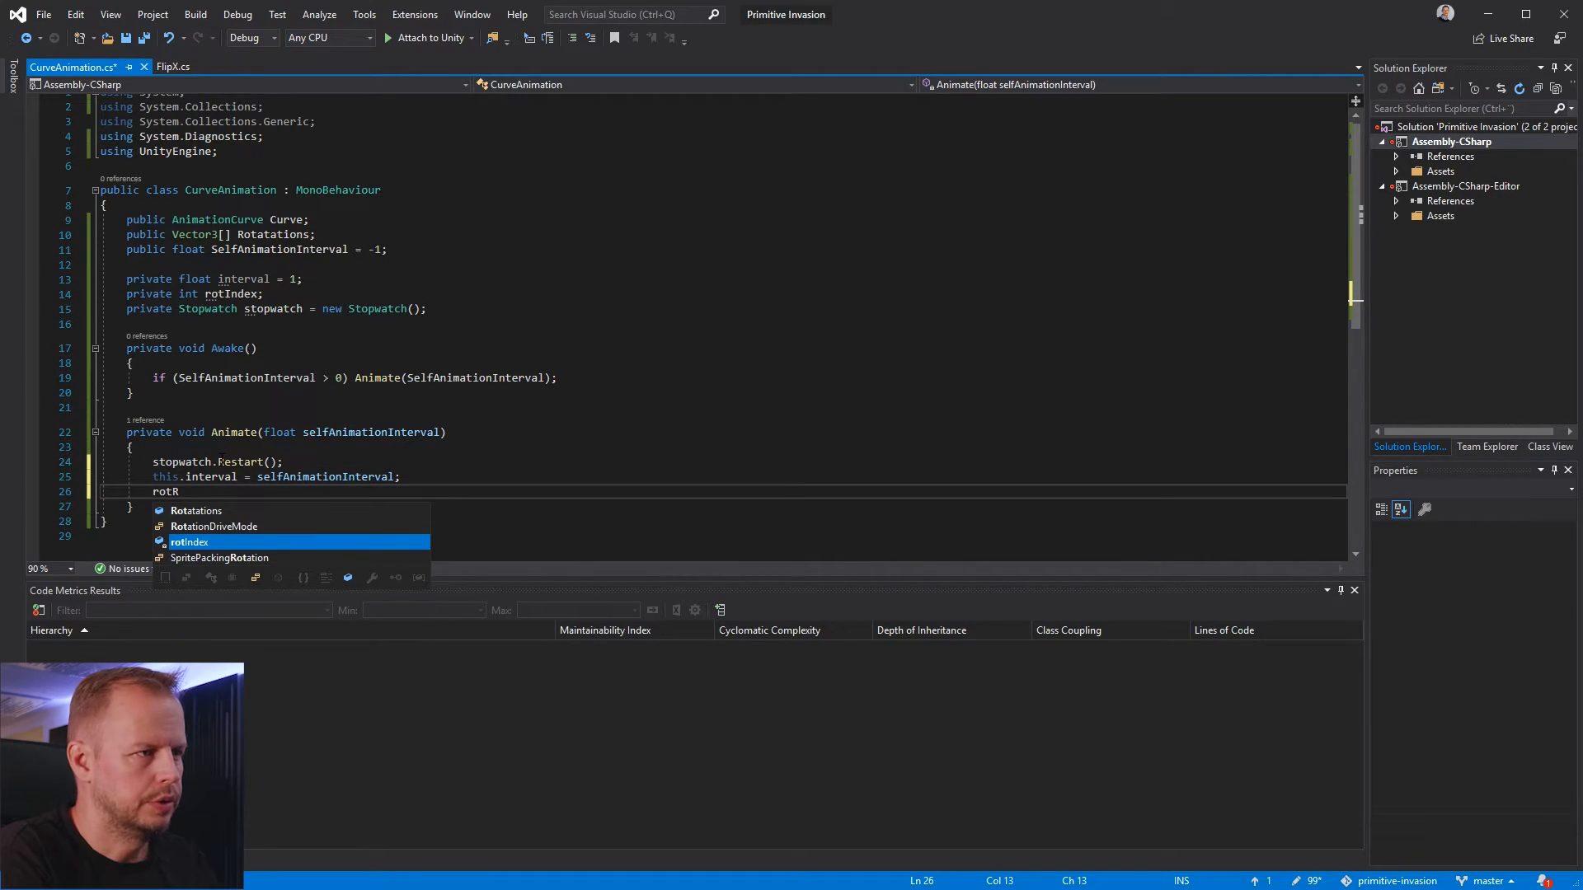
key("BackSpace")
type("Index =")
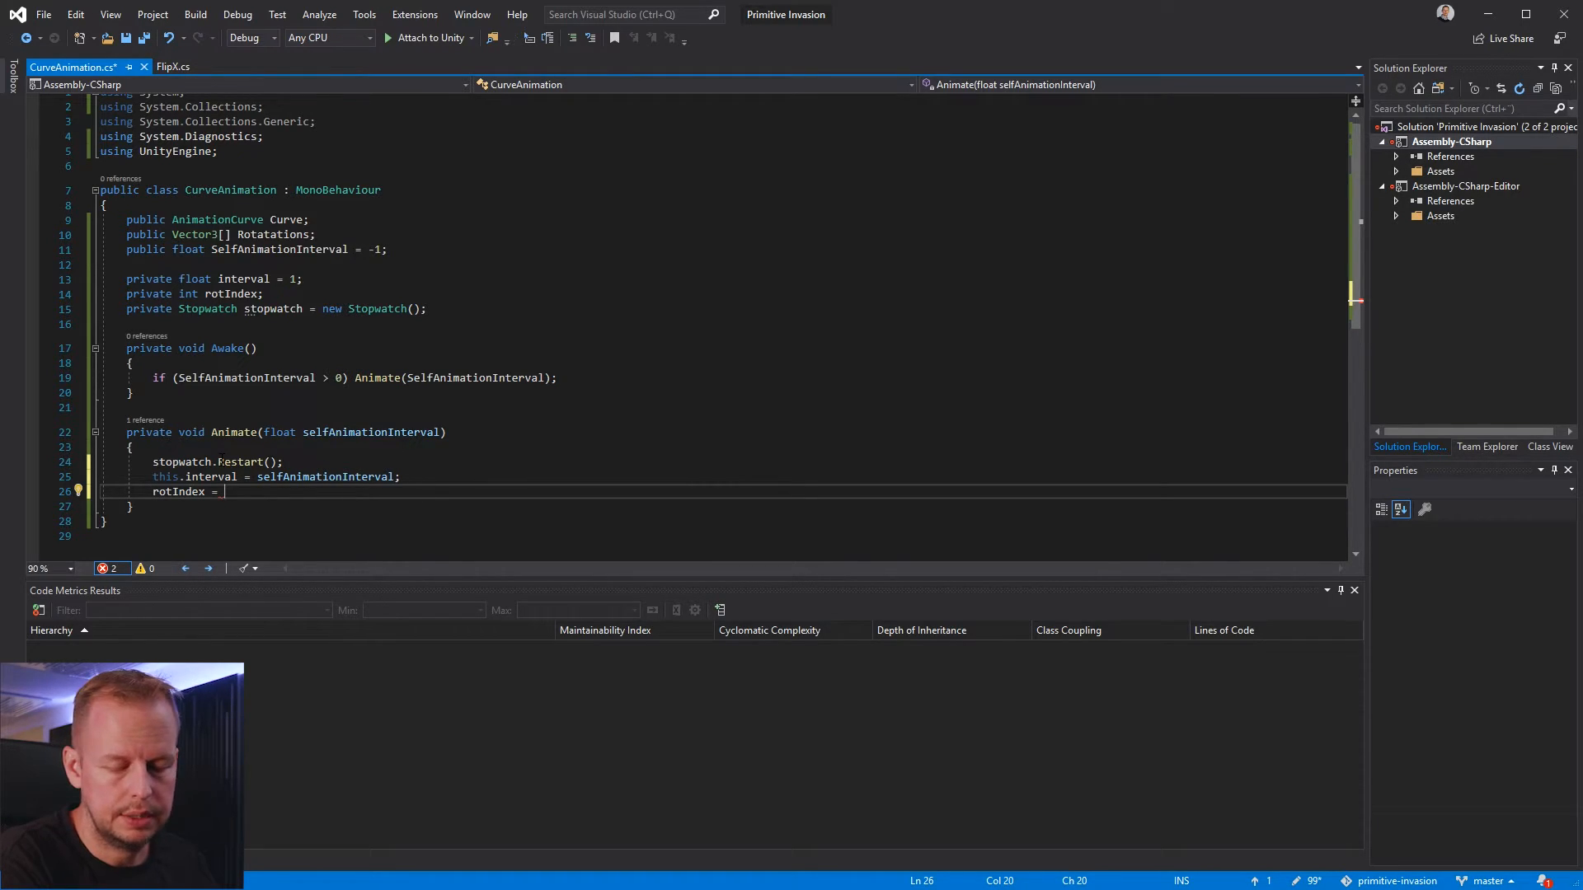
type("rot")
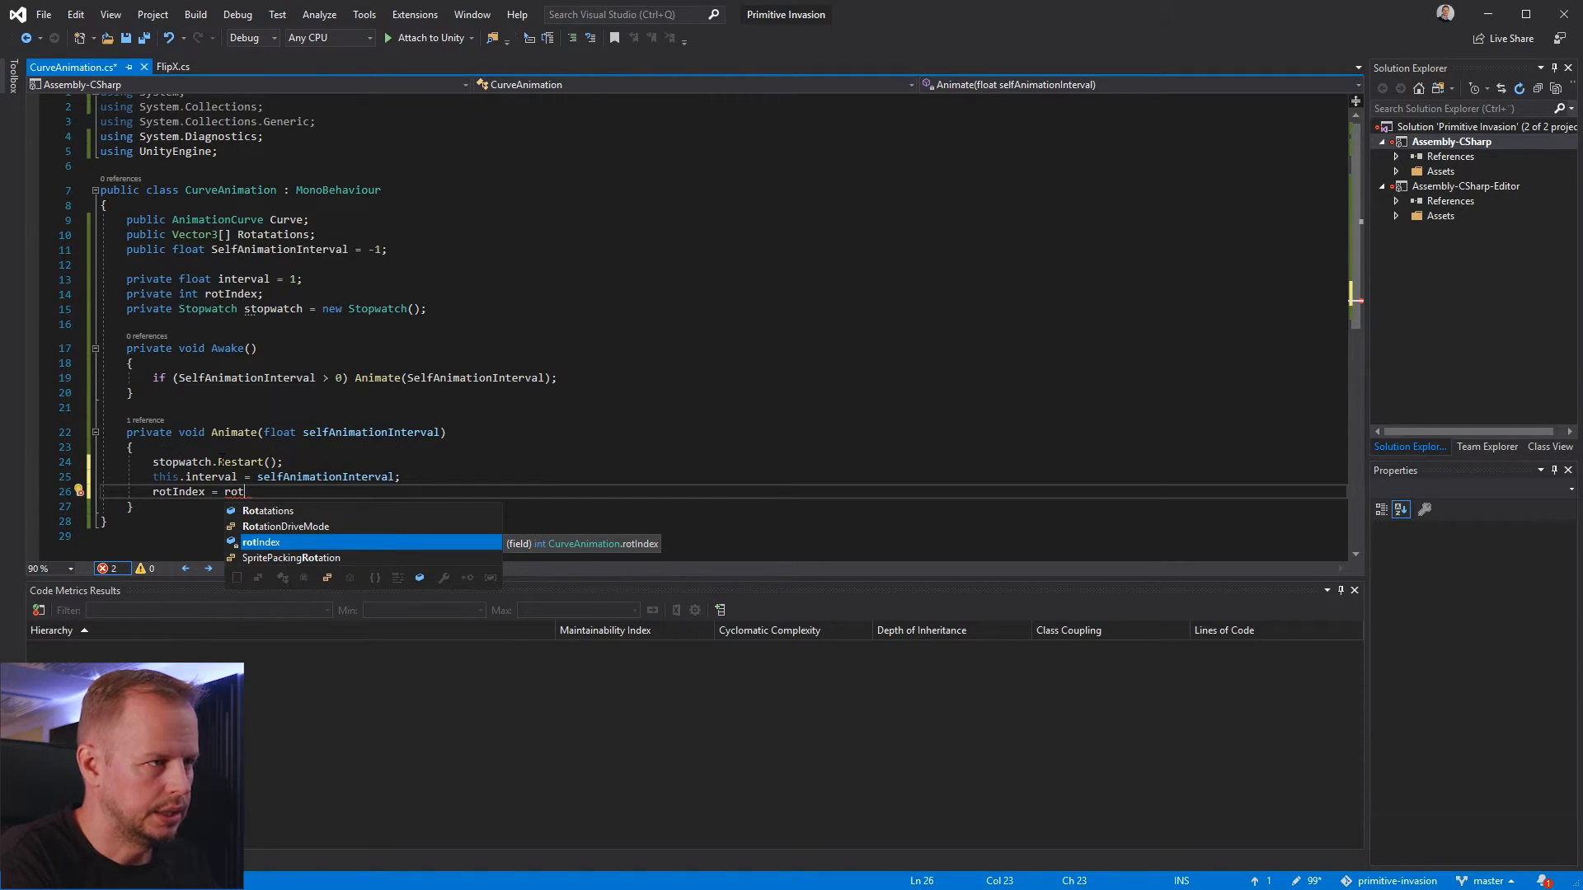
type("Inm")
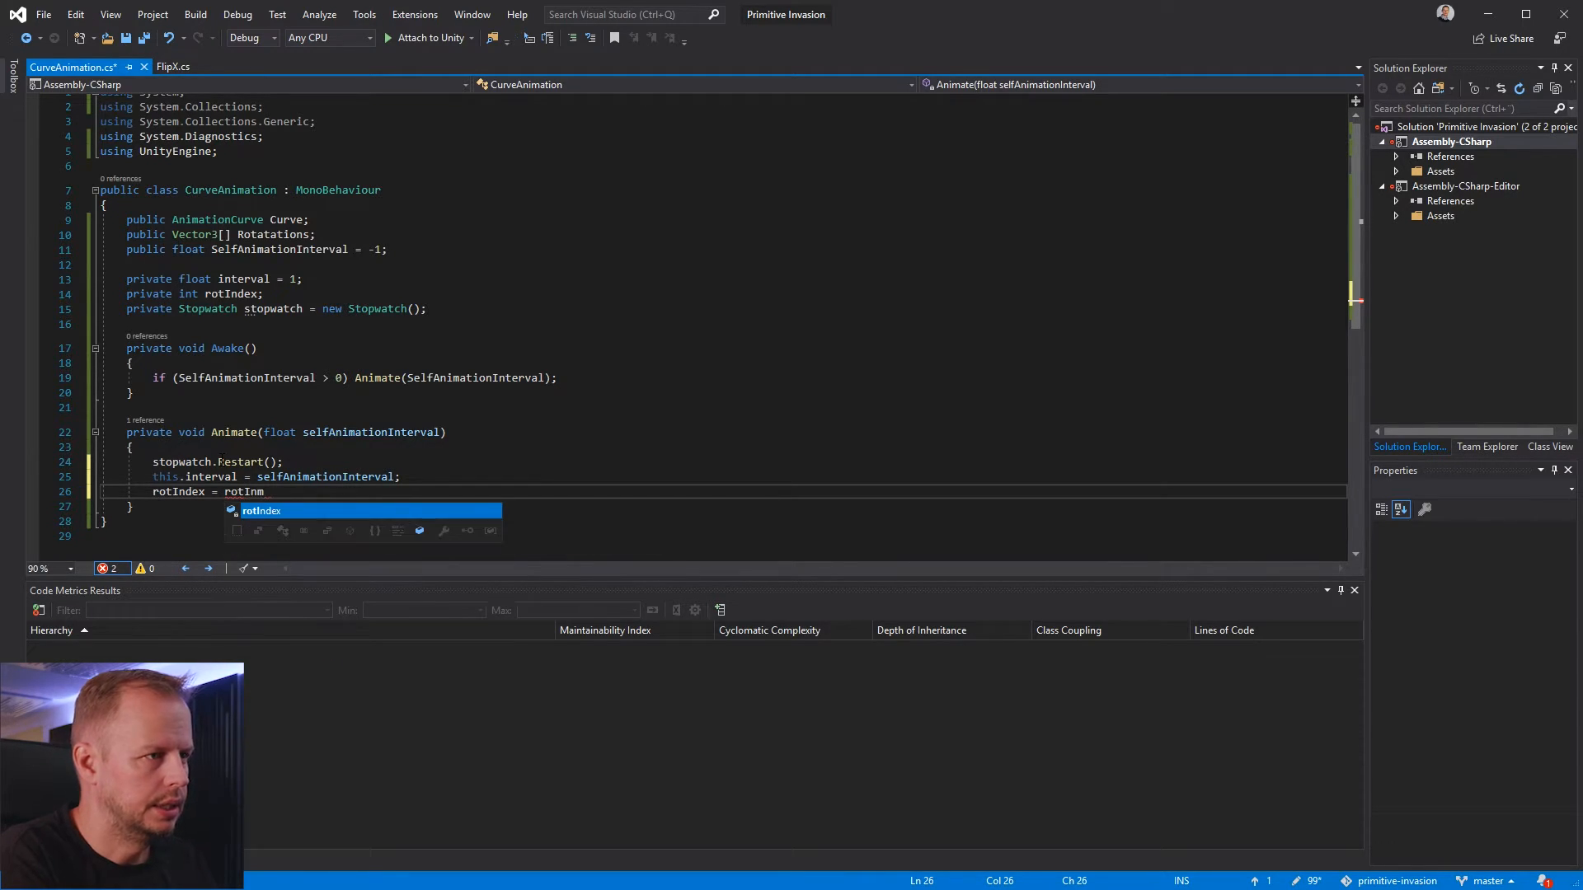
key("BackSpace")
type("dex < ")
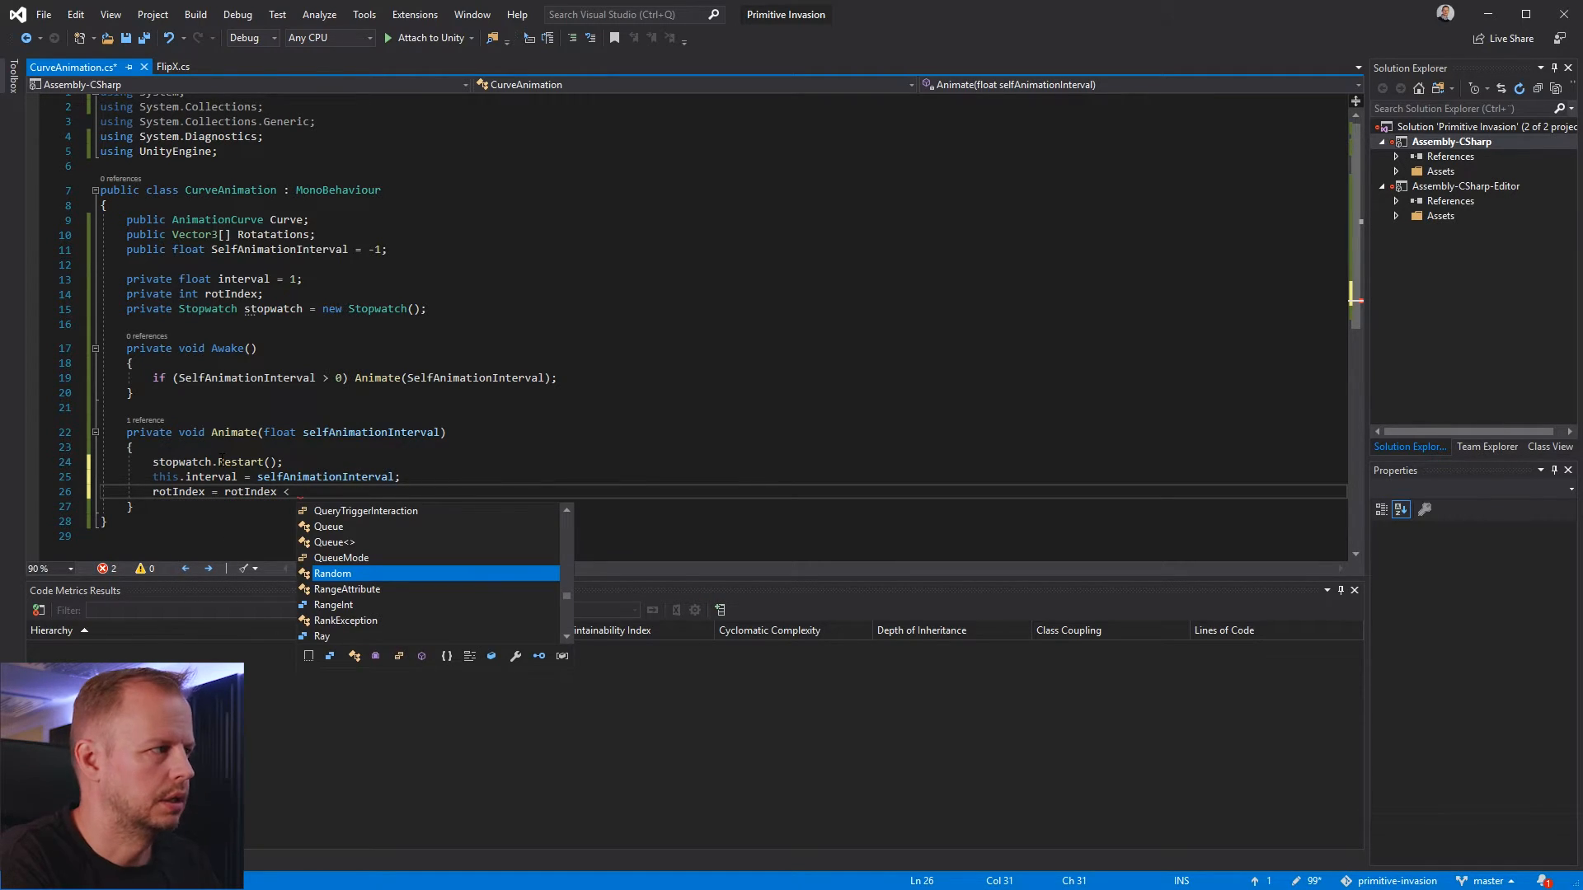
type("Rotations.Length")
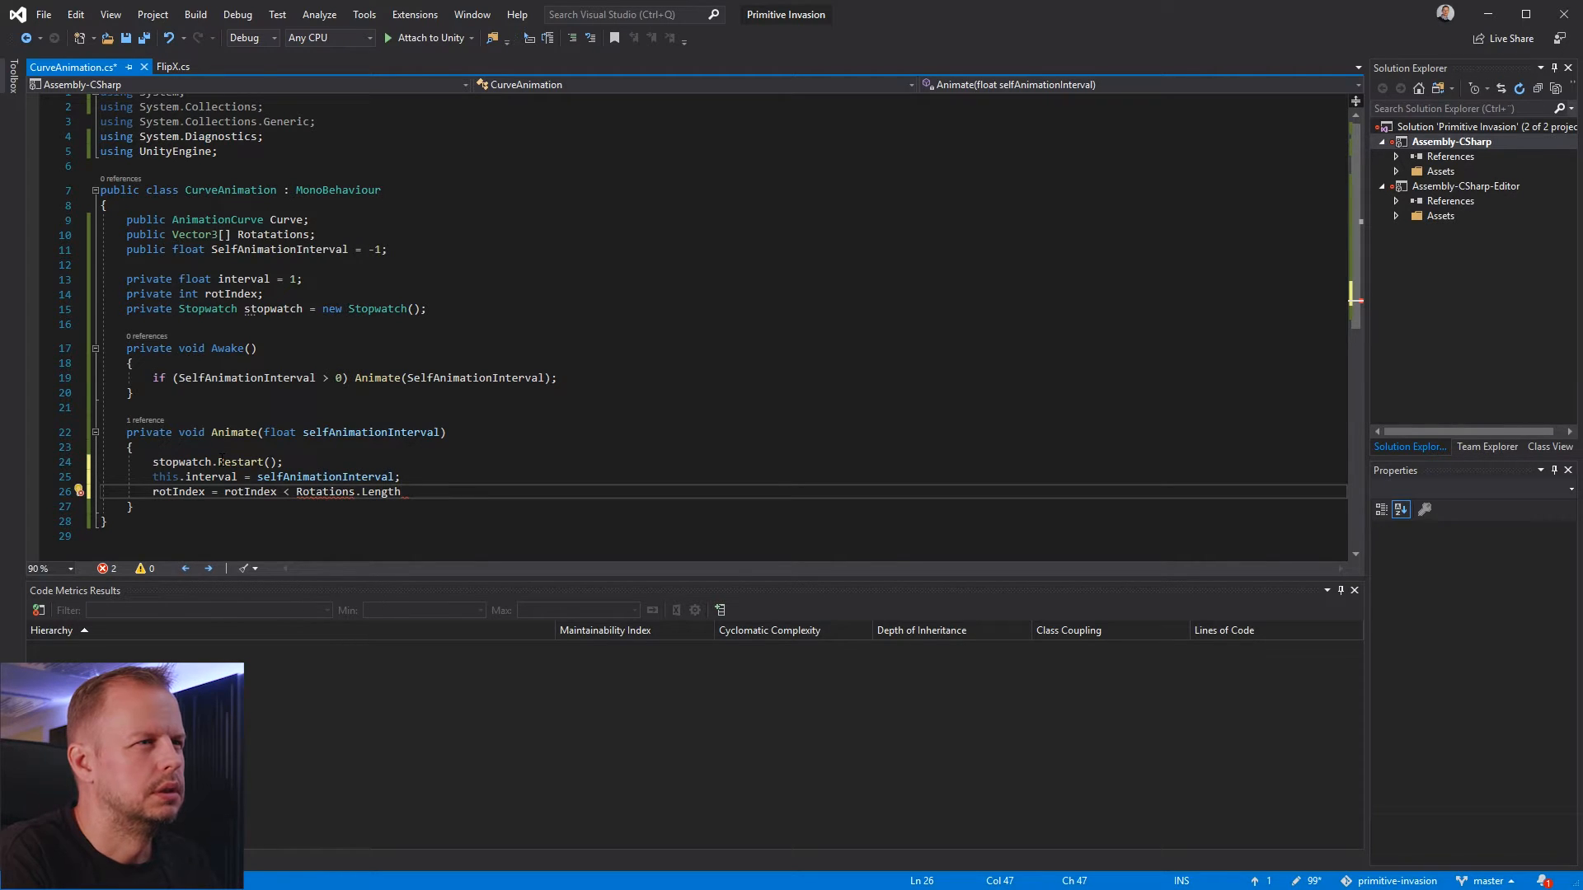
Replace Rotations.Length with Rotation in the rotIndex comparison inside the Animate method
key("Right")
key("Right")
key("ctrl+shift+Left")
key("ctrl+shift+Left")
key("ctrl+shift+Left")
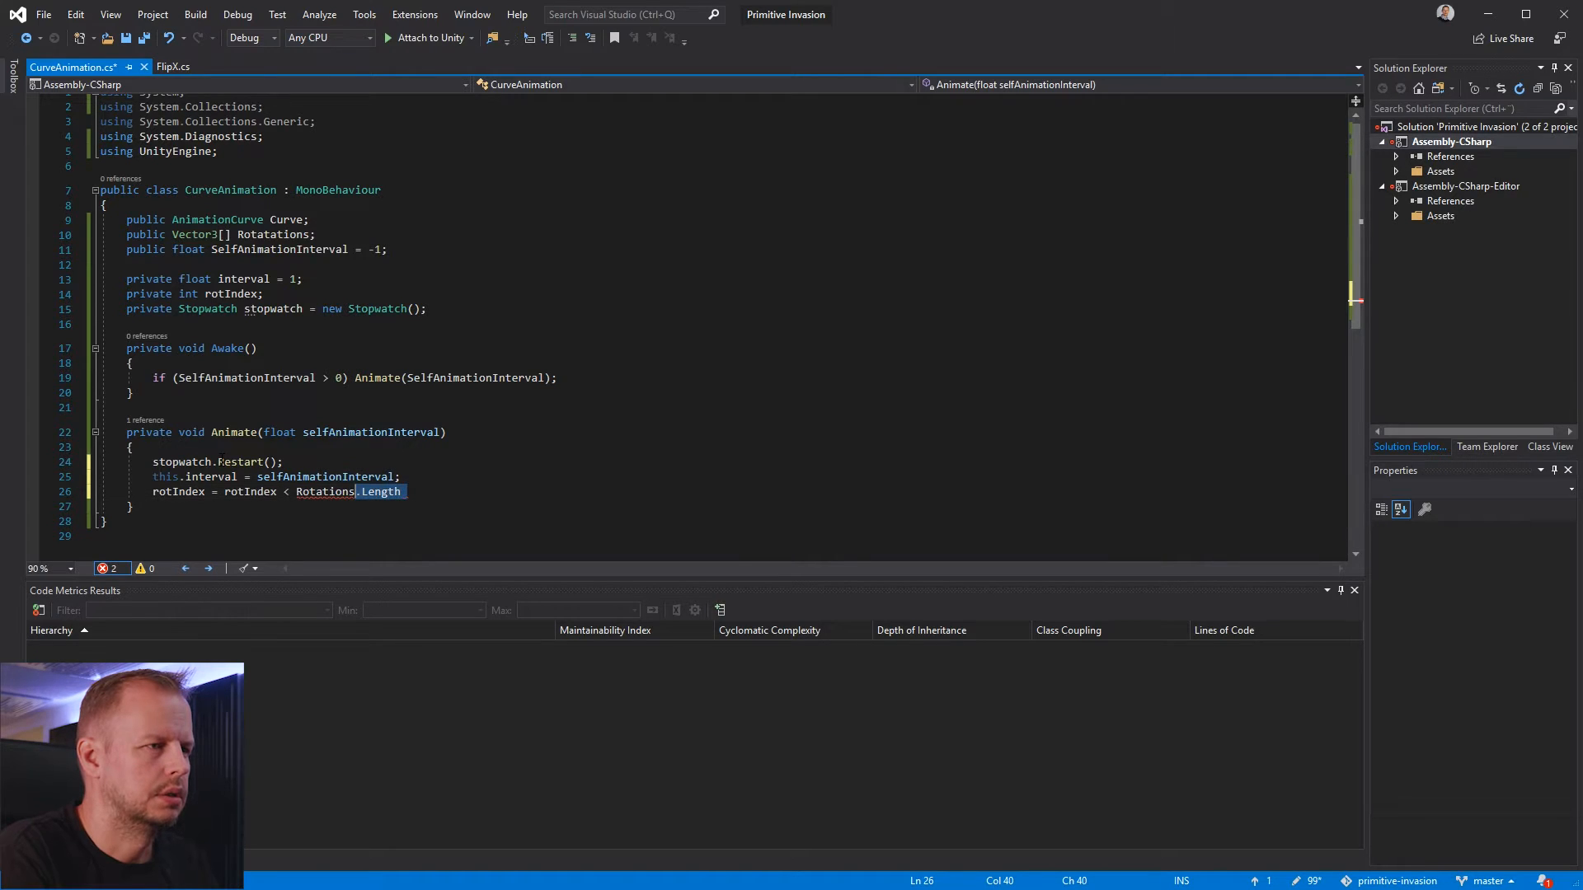
key("BackSpace")
type("Rotation")
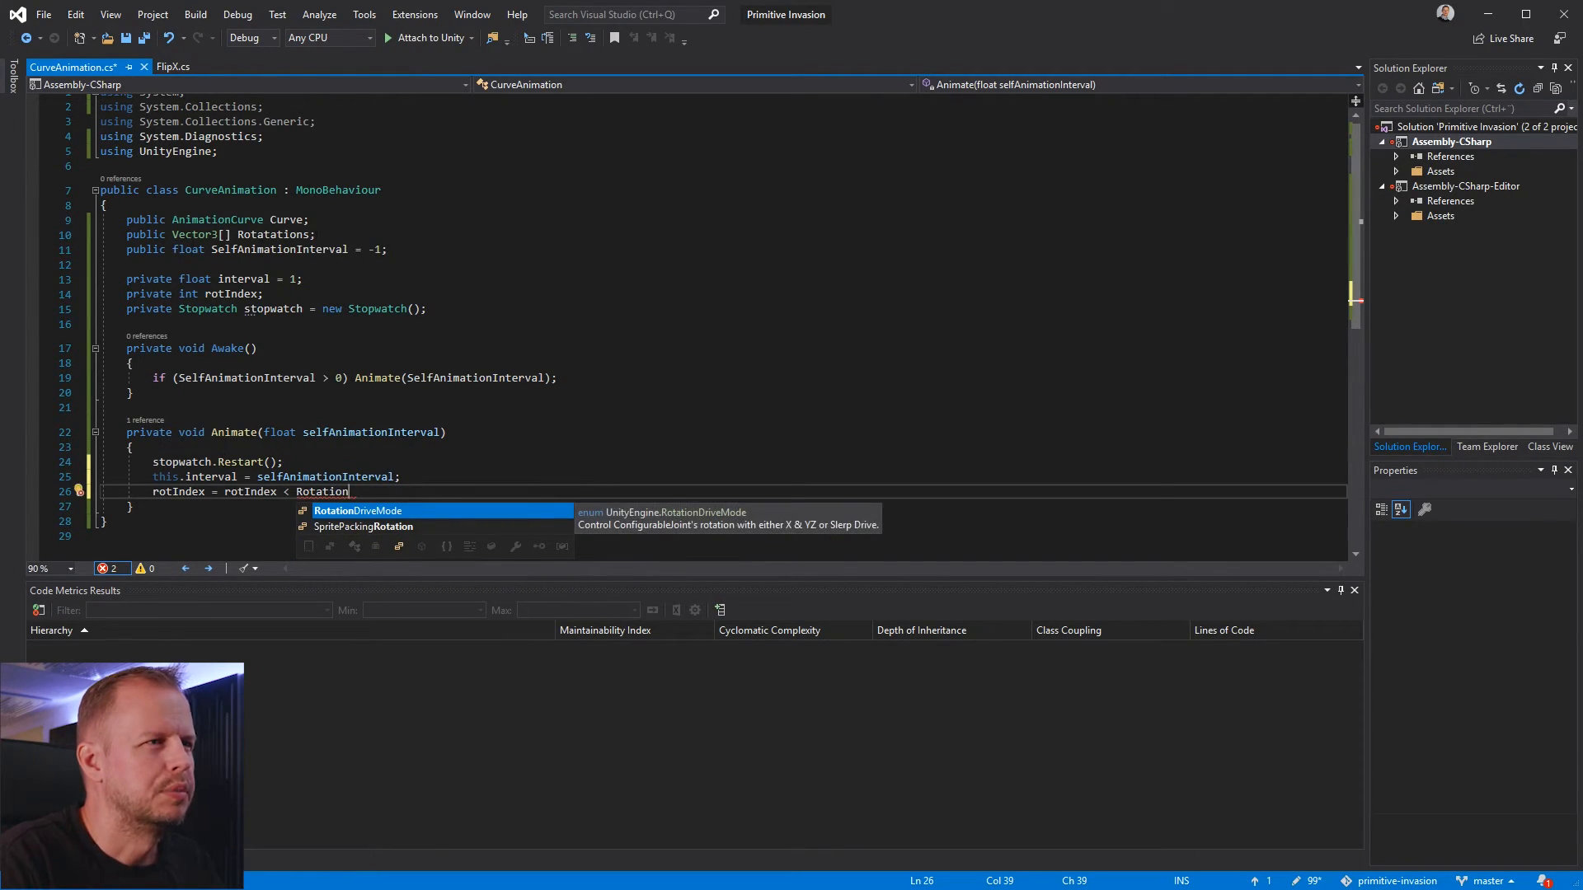
Correct the spelling of the public Vector3 array's name to Rotations and save the script
left_click(276, 235)
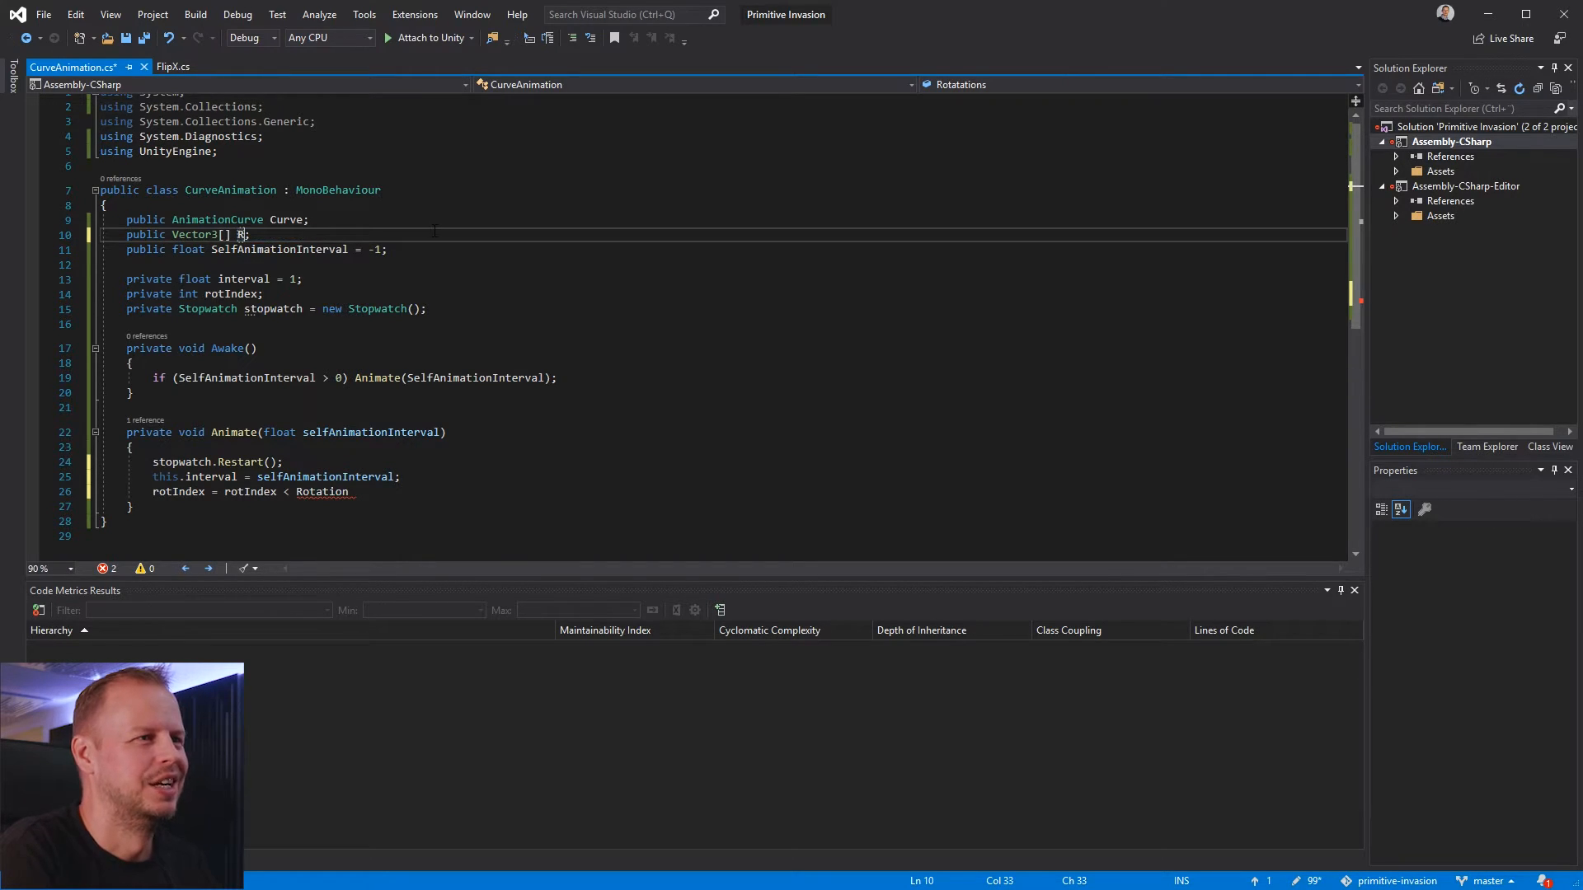
type("Rotations")
left_click(518, 378)
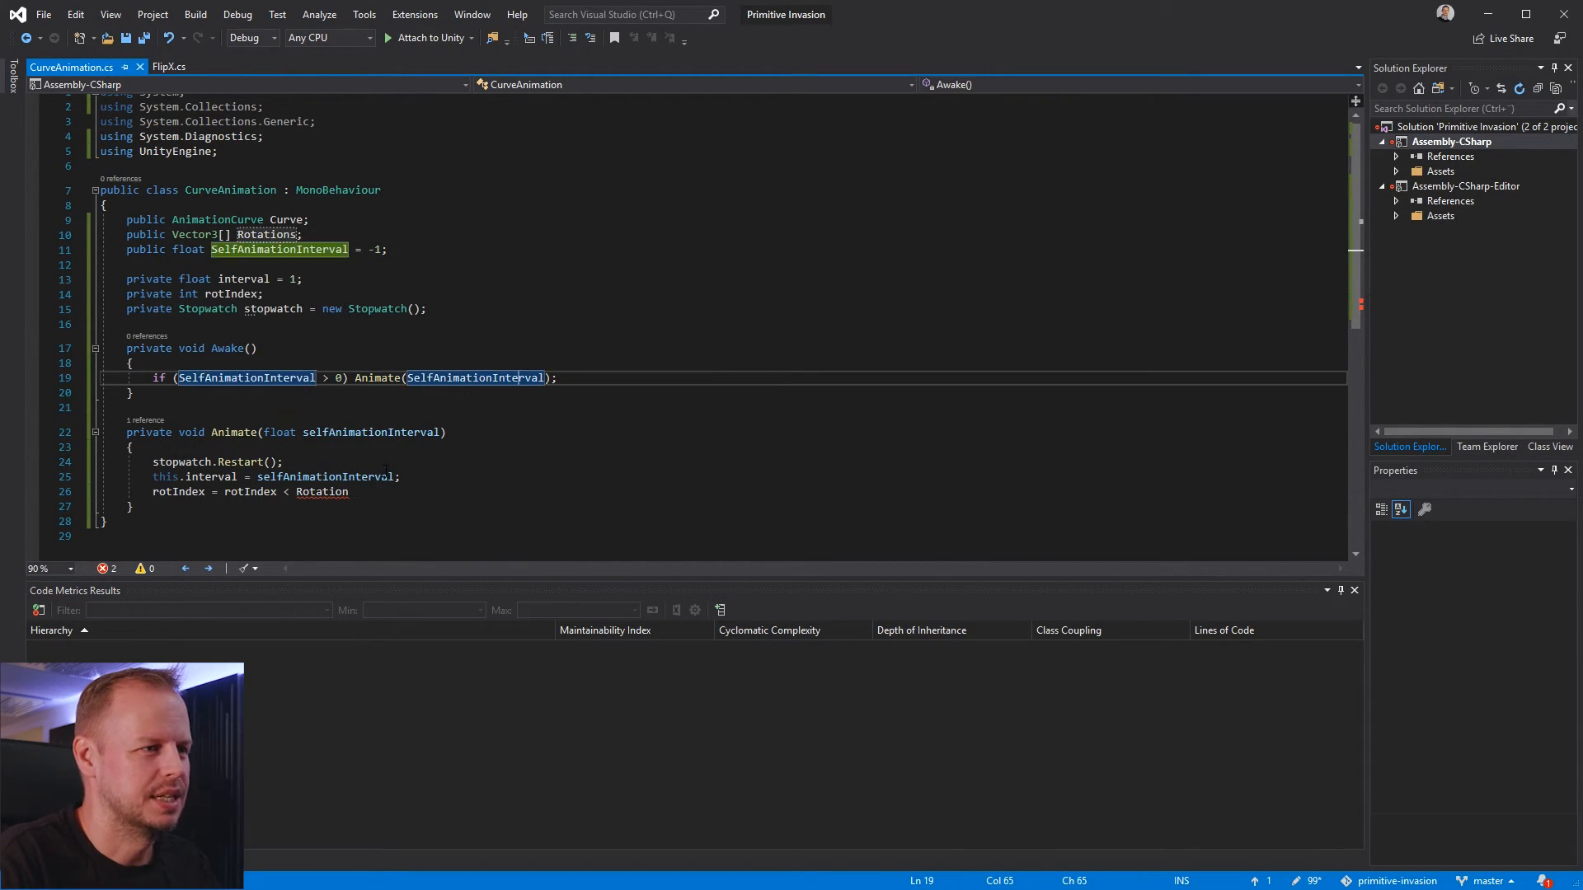
left_click(395, 506)
key("ctrl+s")
Complete the assignment in Animate as rotIndex = rotIndex < Rotations.Length - 1 ? rotIndex + 1 : 0; and save the script
left_click(390, 492)
type("s.Le")
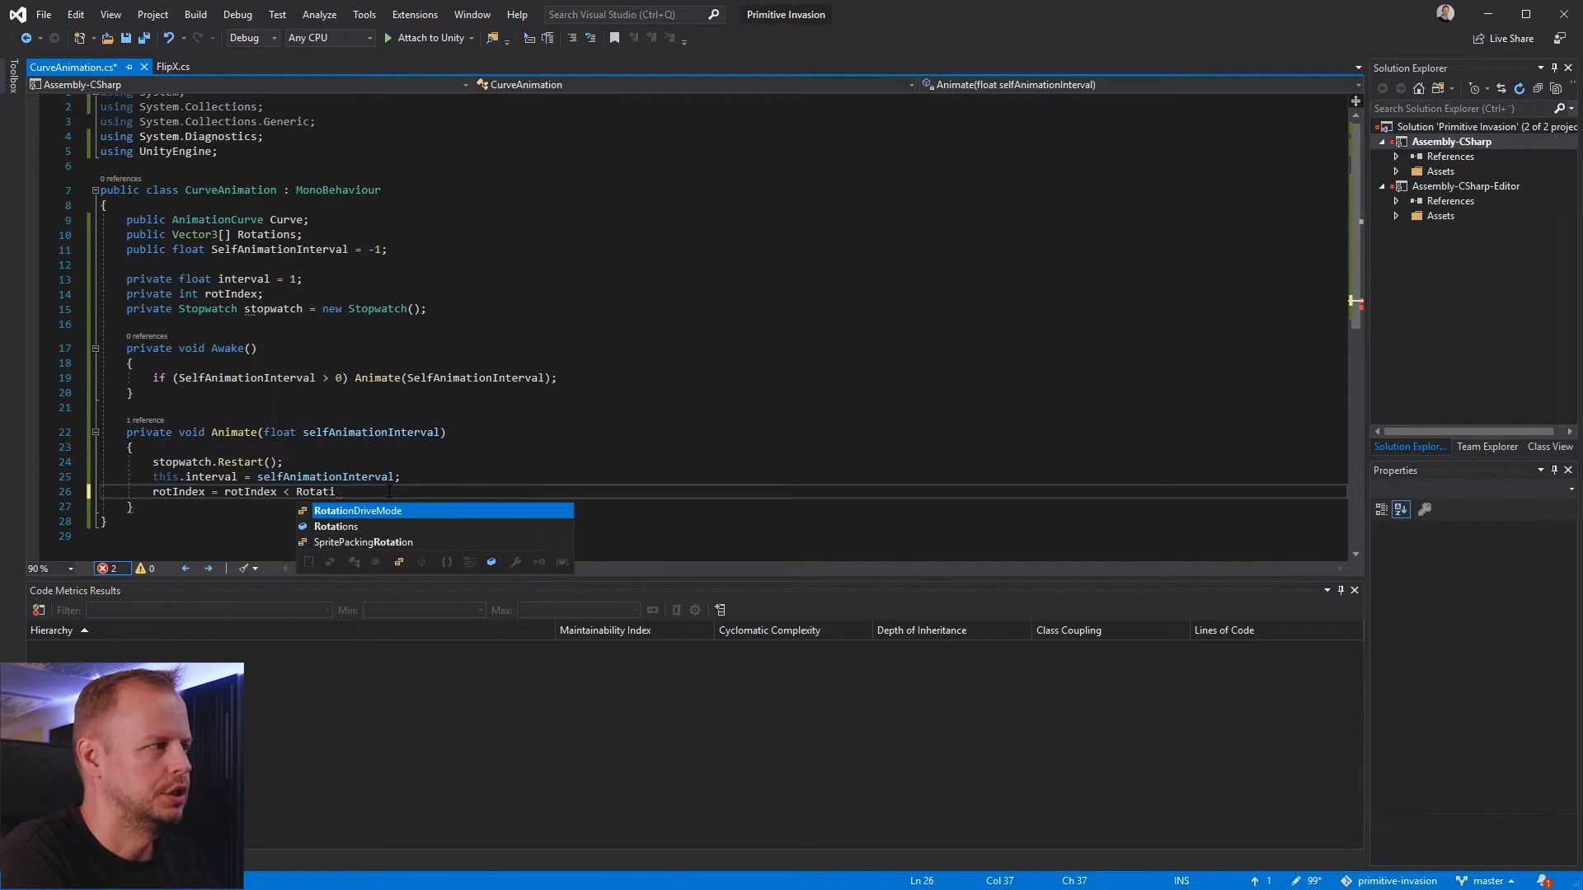
type("ngth /.")
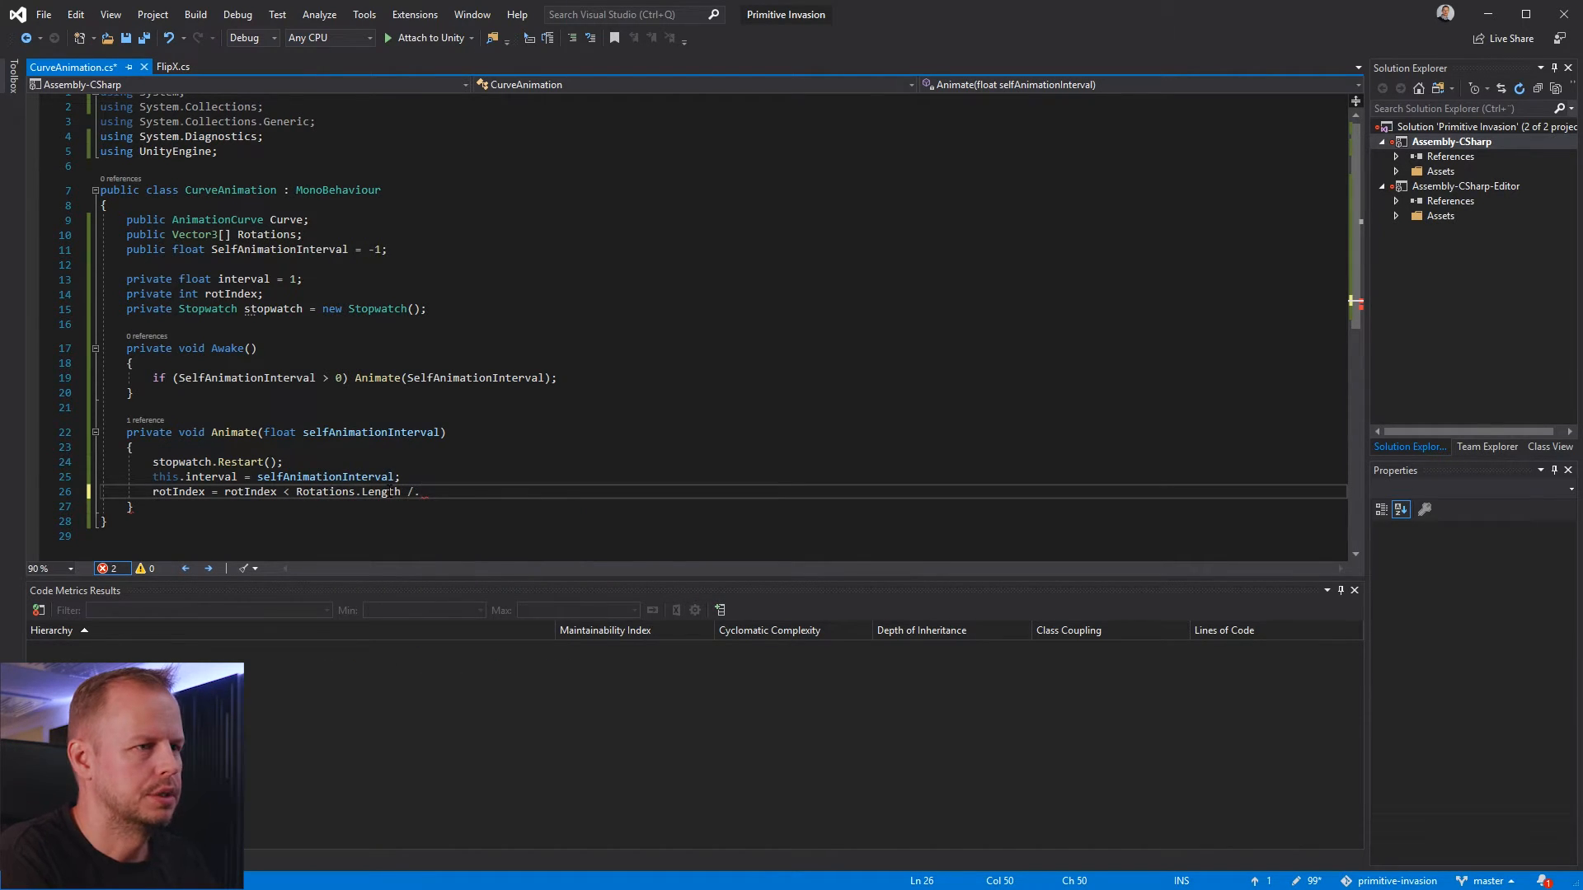
key("BackSpace")
key("BackSpace")
type("- ")
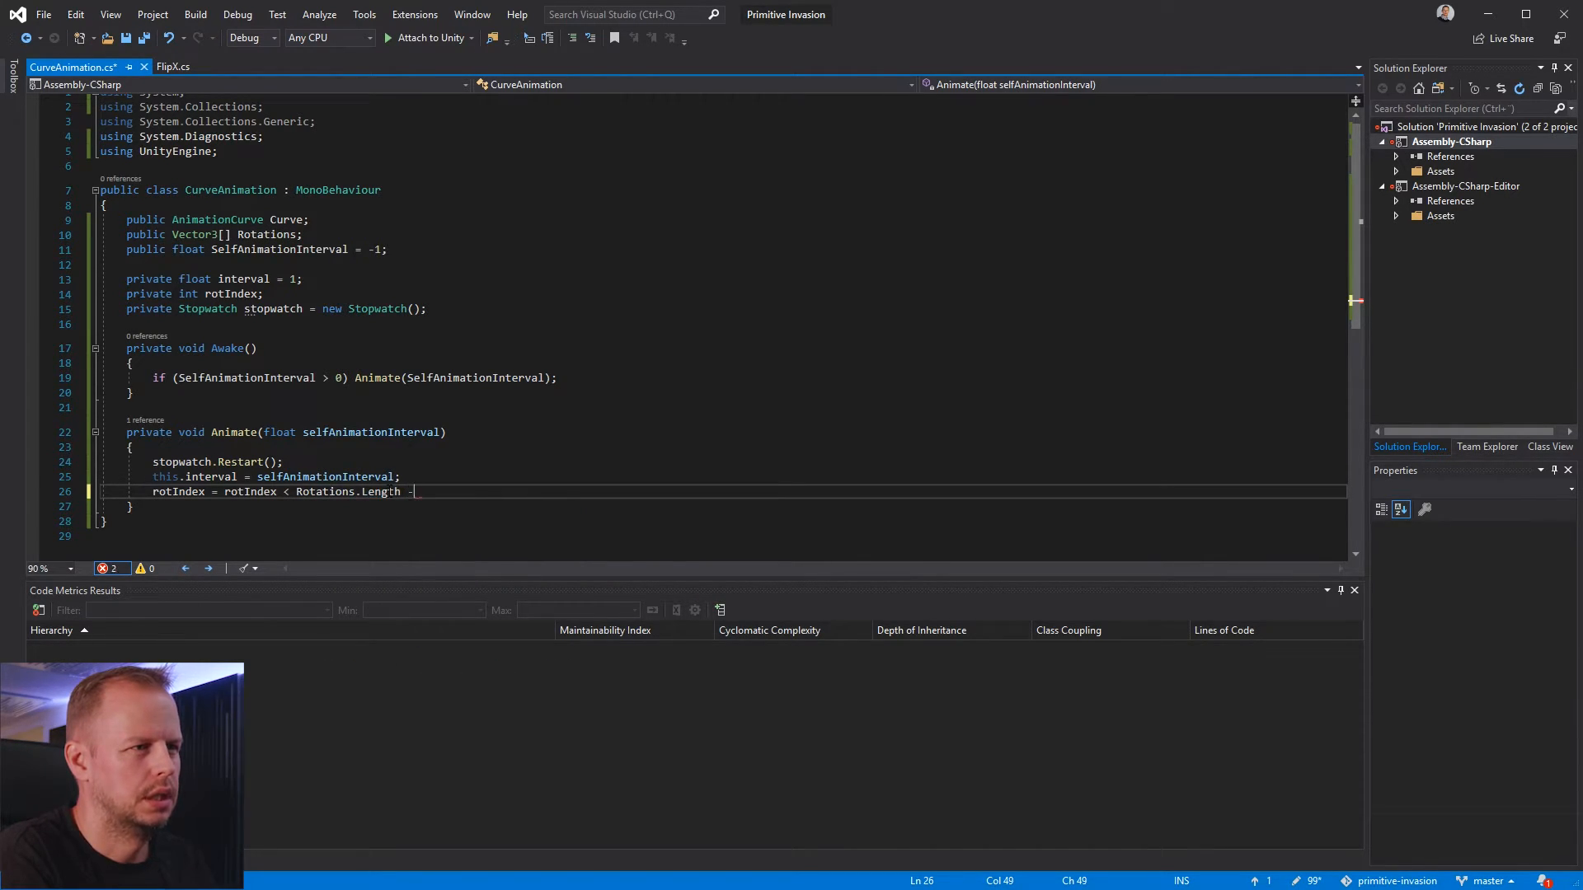
type("1 ")
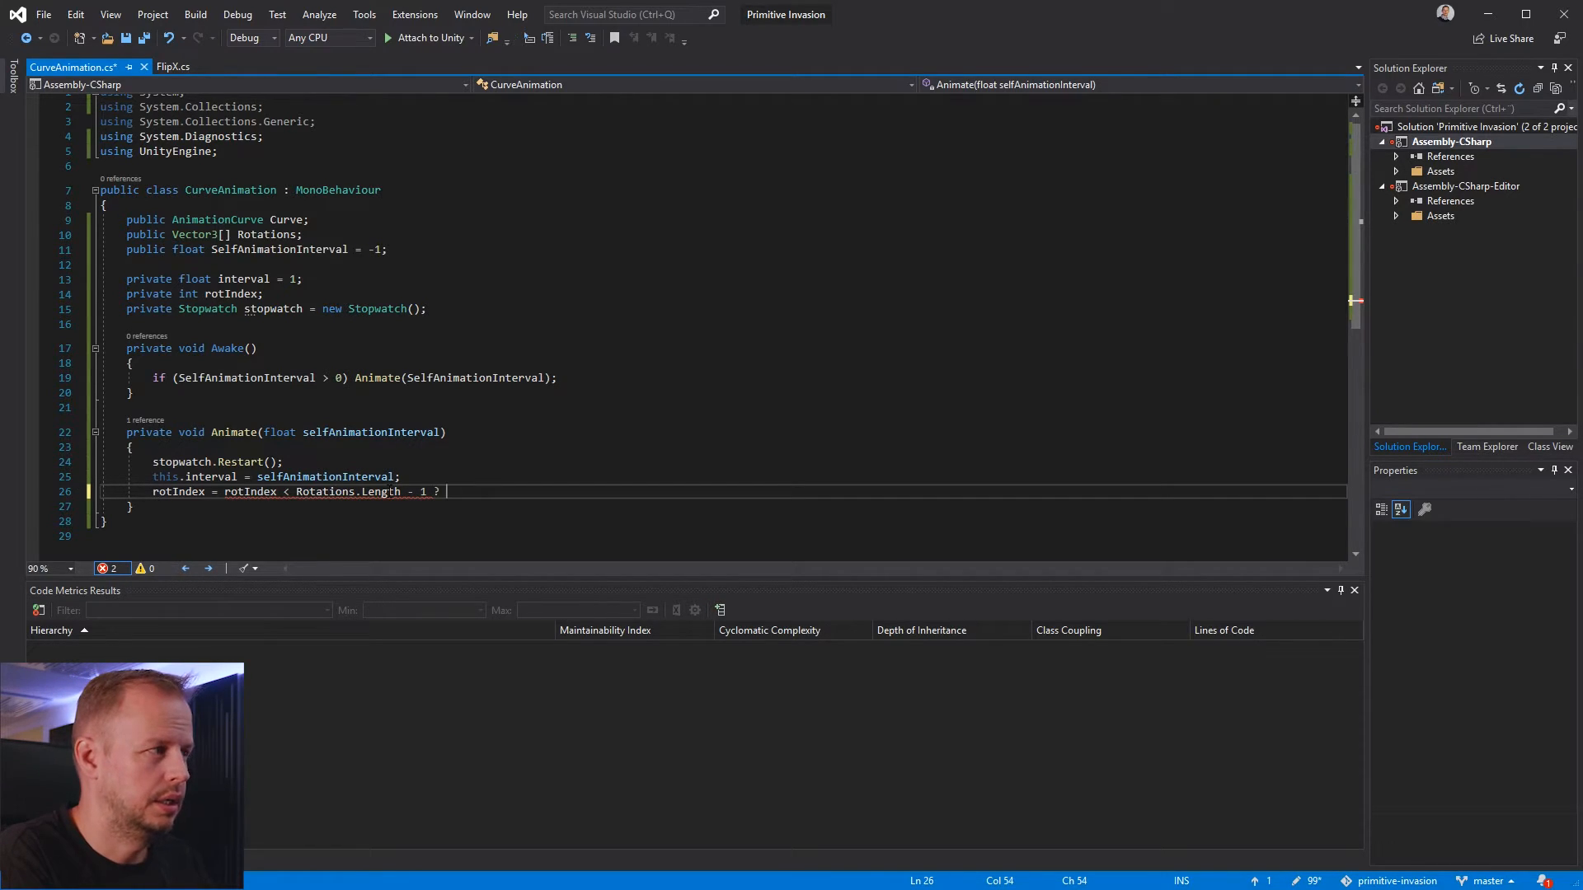
type("? ro")
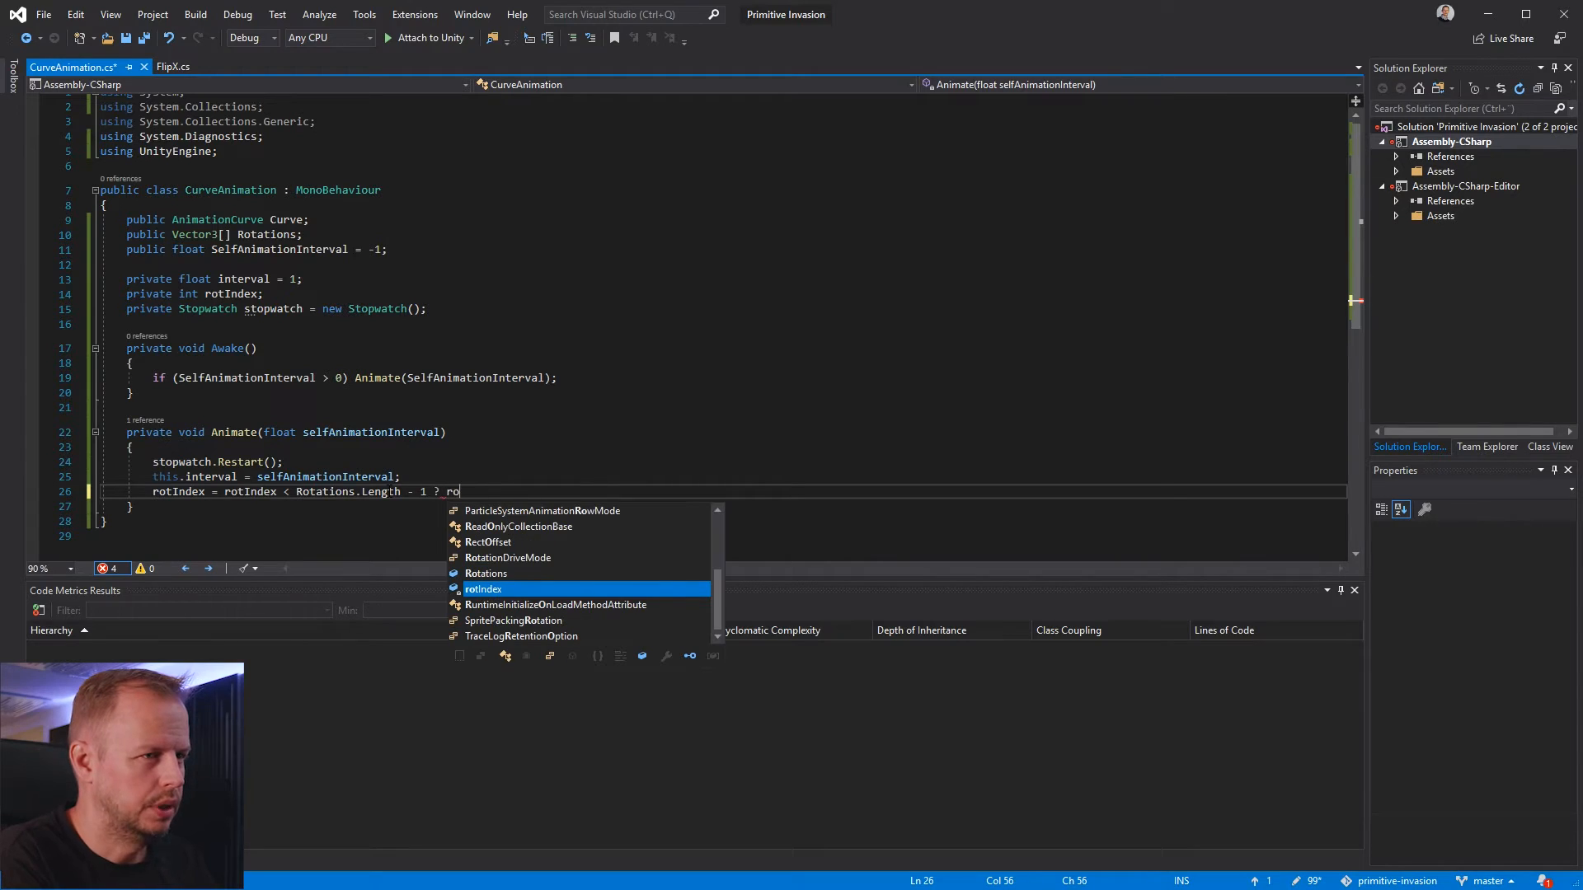
type("tIndex ")
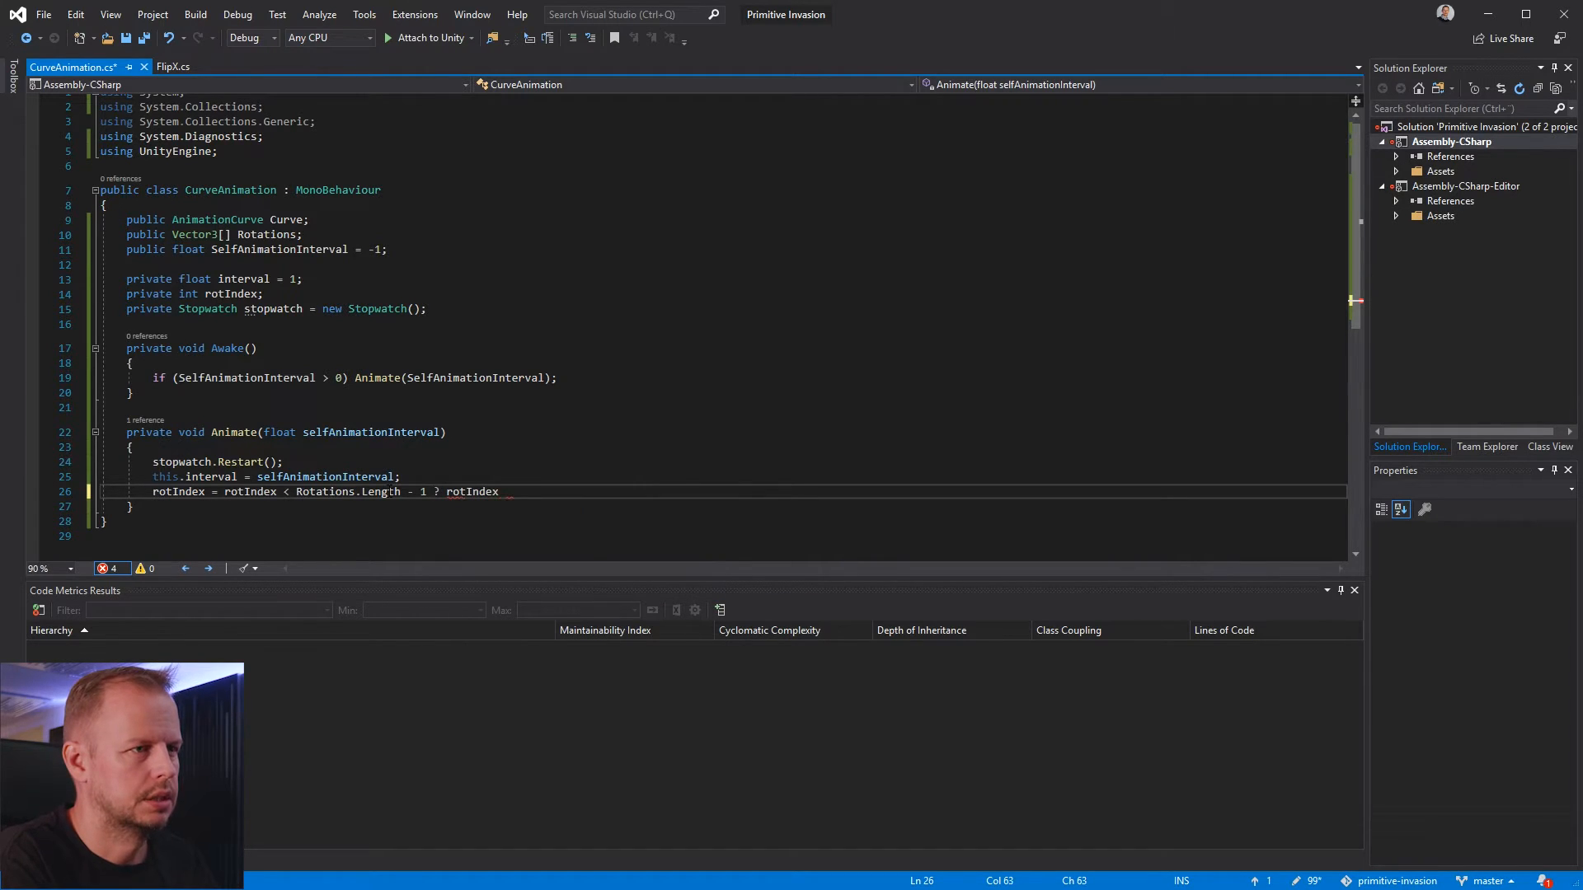
type("+ 1 : 0;")
left_click(434, 435)
key("ctrl+s")
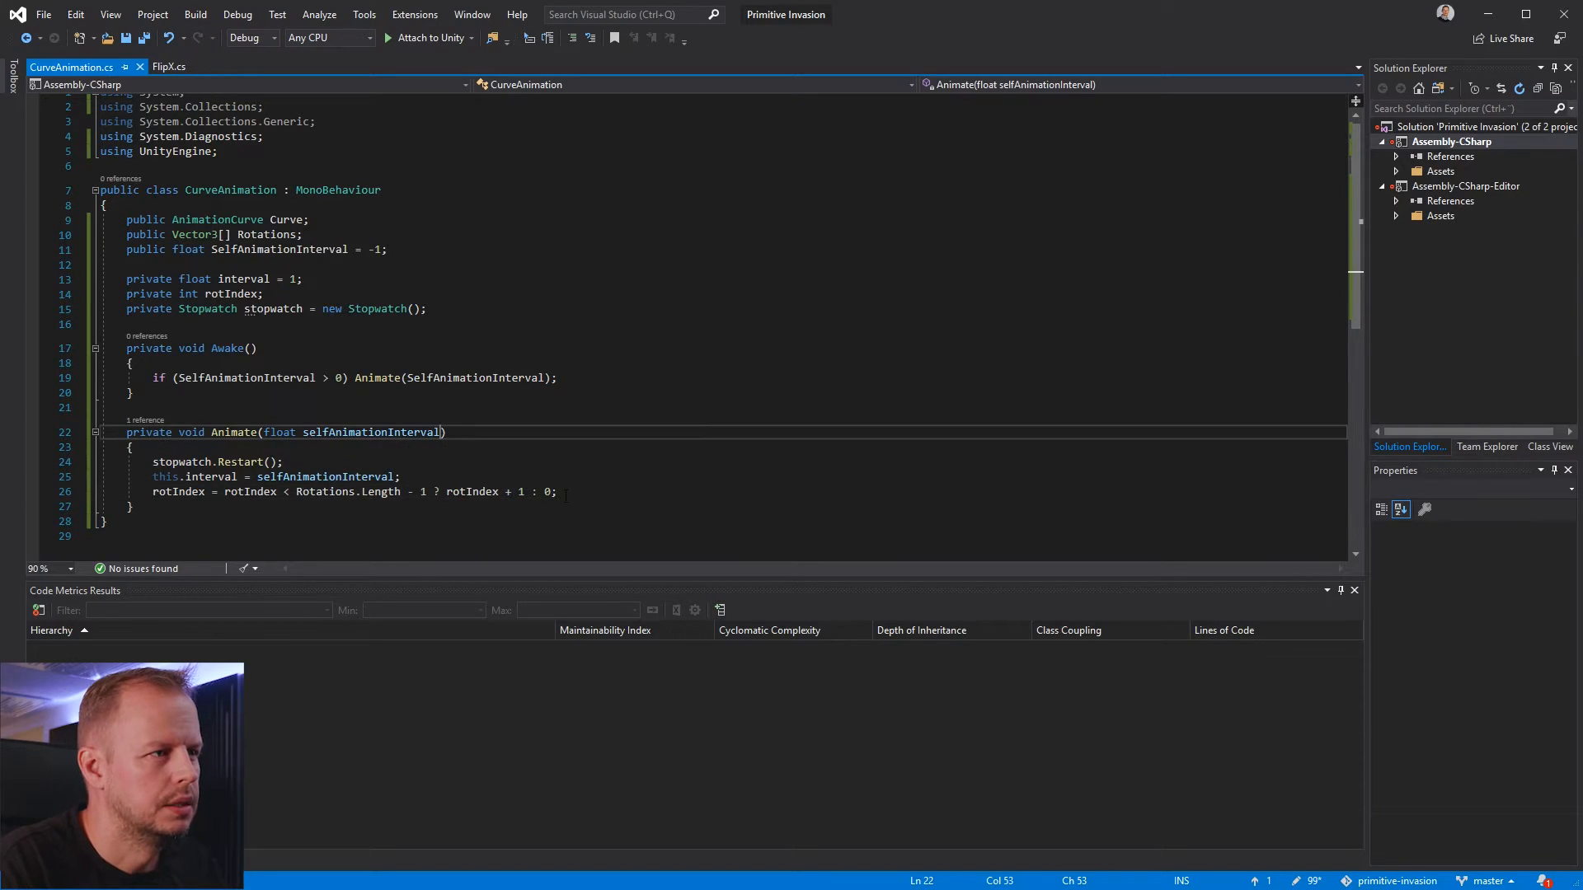
left_click(172, 492)
left_click(360, 432)
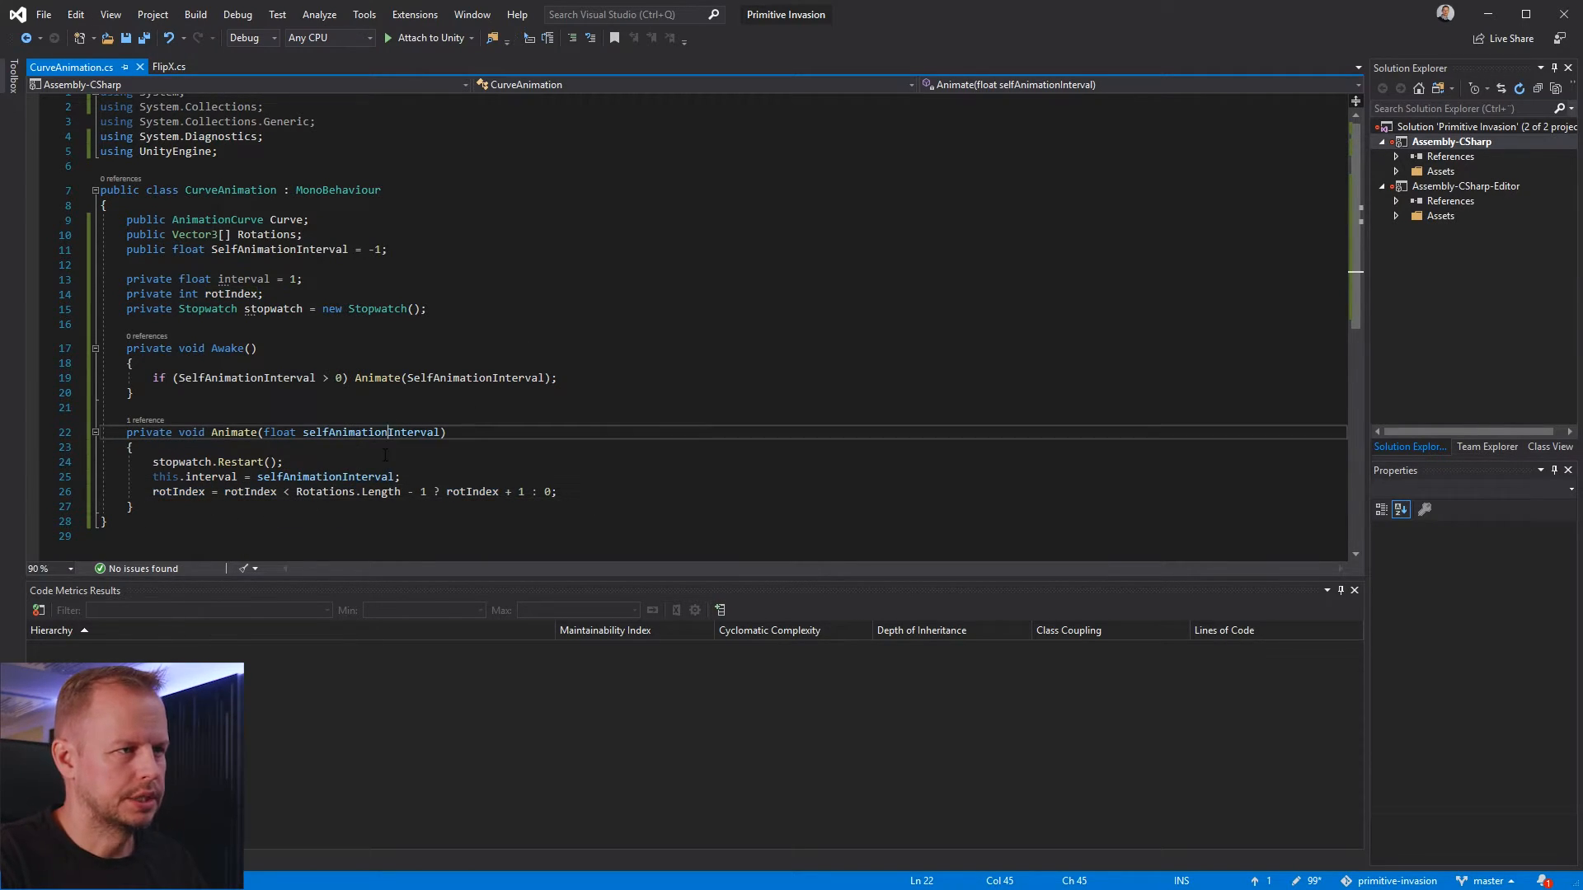
left_click(399, 493)
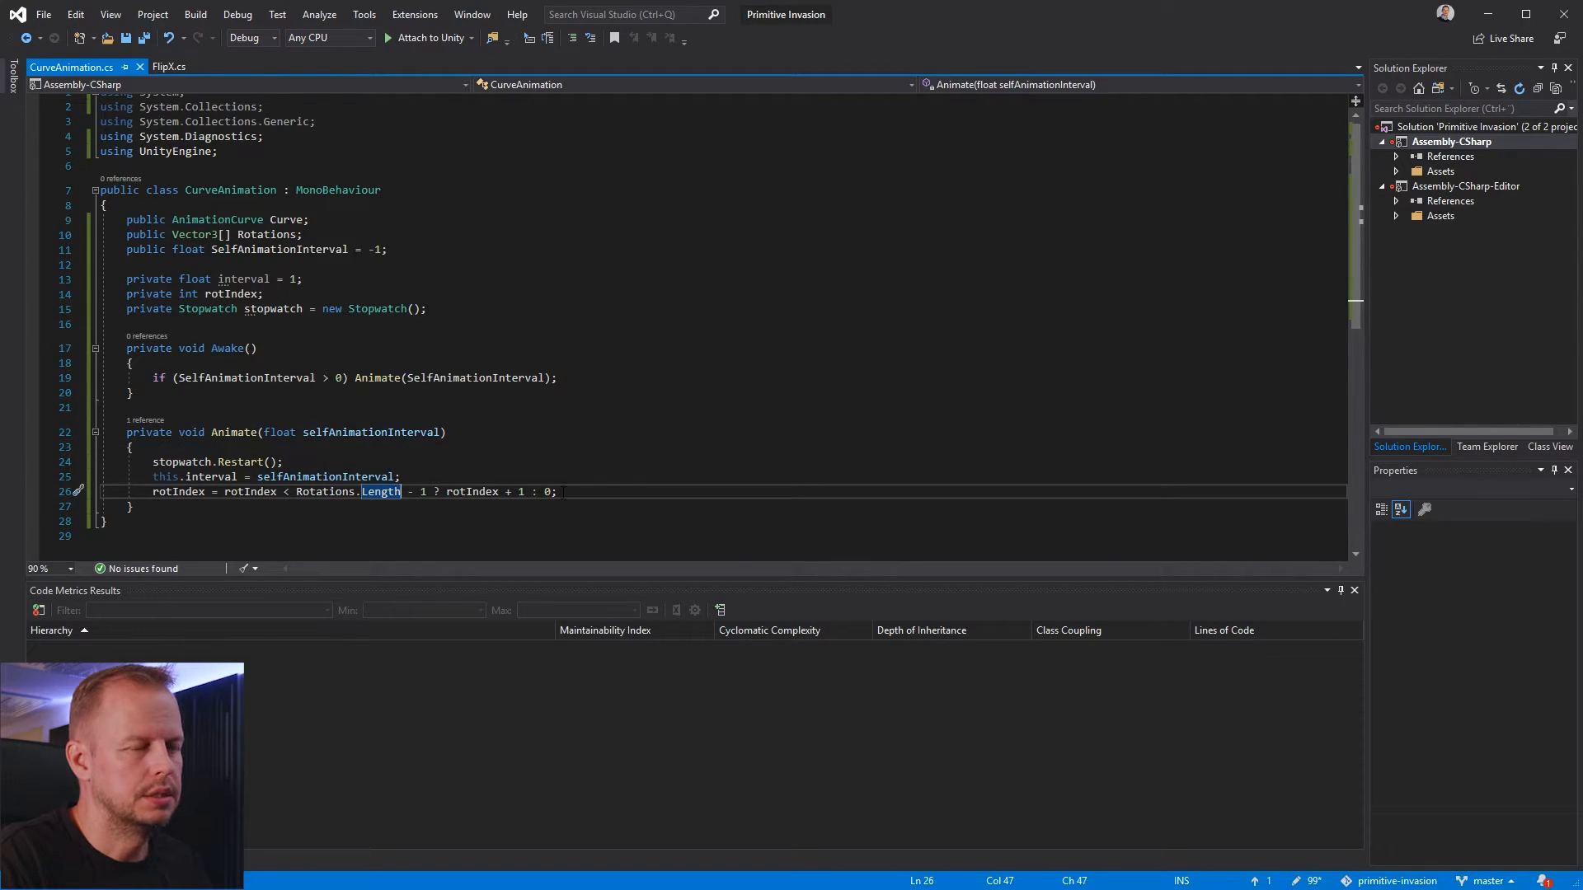
left_click(506, 492)
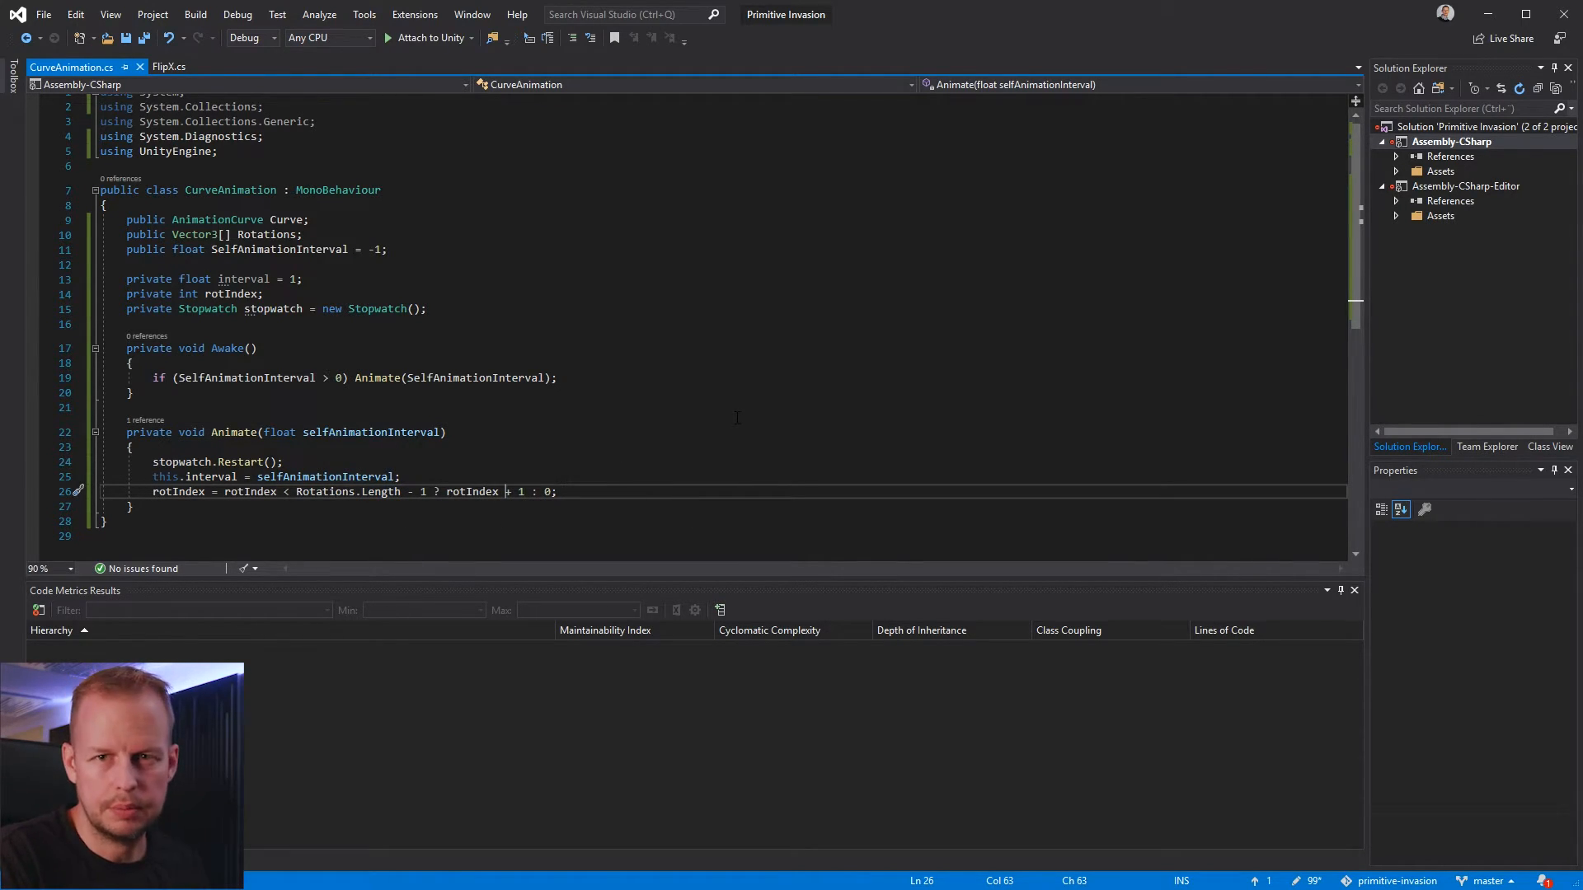
Insert a private void Update() method between the Awake and Animate methods
key("Up")
key("Up")
key("Up")
key("Up")
key("Up")
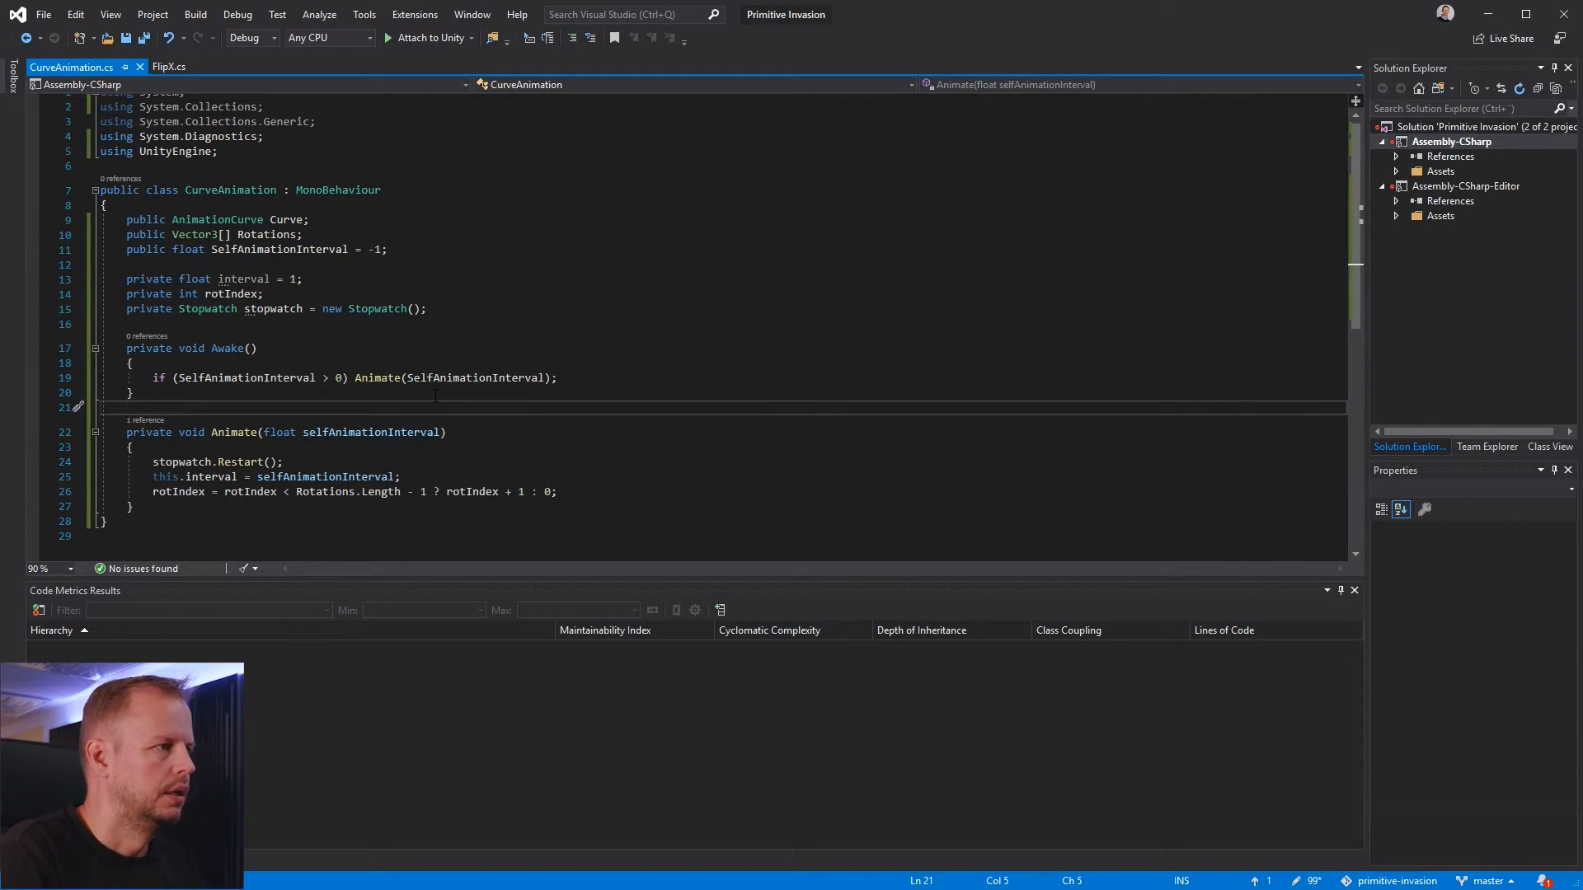
key("Return")
key("Return")
key("Up")
type("void Update(")
key("Tab")
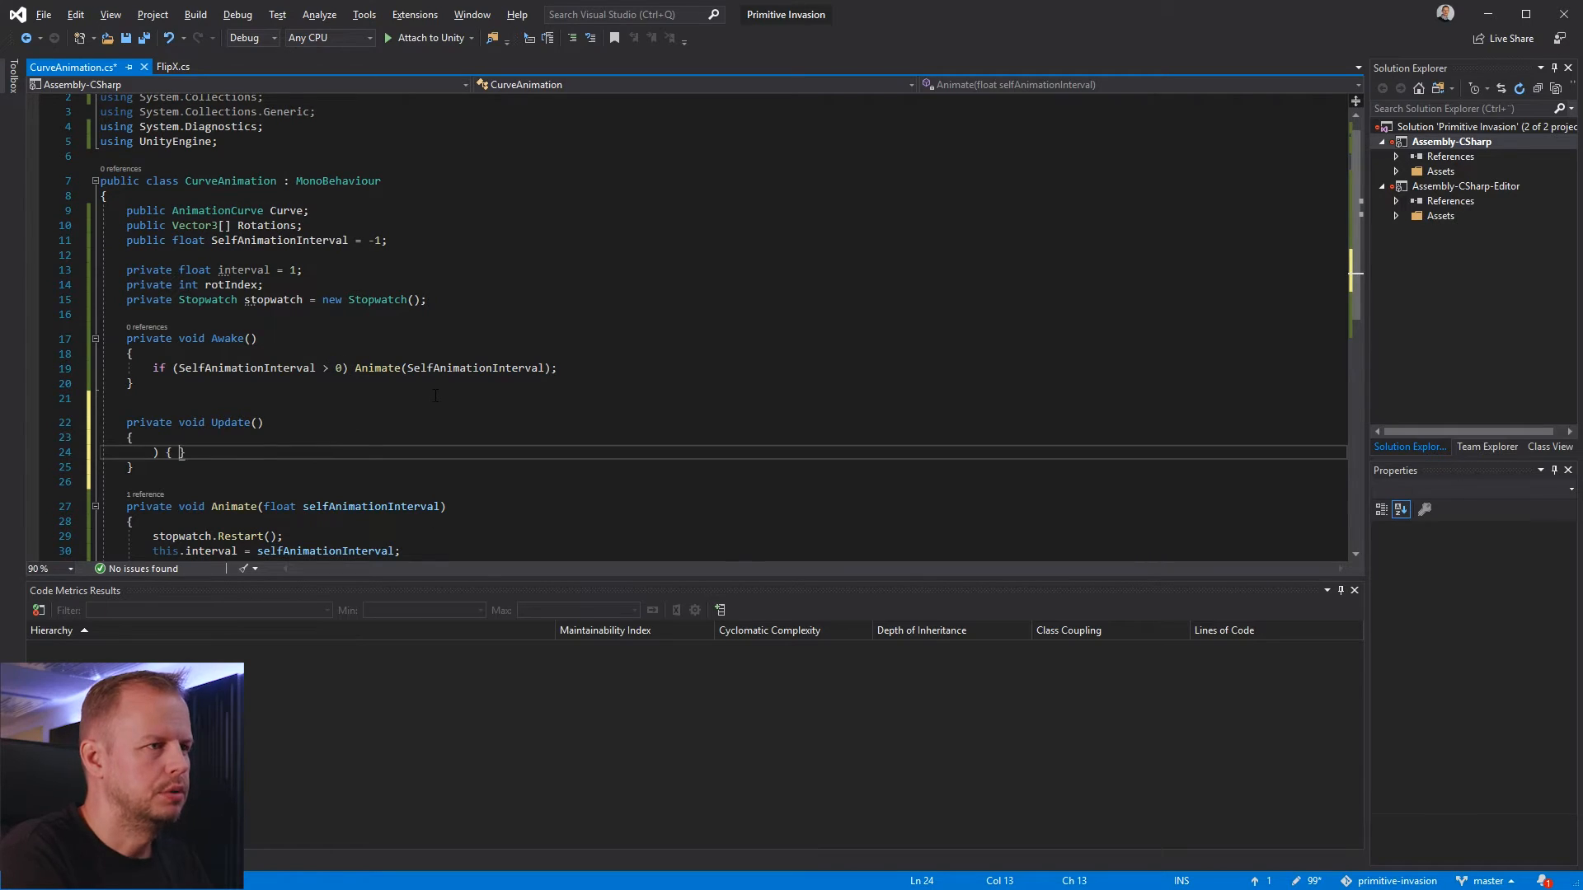
Clear the stray brackets from the Update method's body, leaving one empty line for code
key("Return")
key("Up")
key("Home")
key("Home")
key("shift+Down")
key("shift+Down")
key("shift+Down")
key("Delete")
key("Return")
key("Up")
Declare float t = (float)stopwatch.Elapsed.TotalSeconds / interval; in the Update method
type("float t")
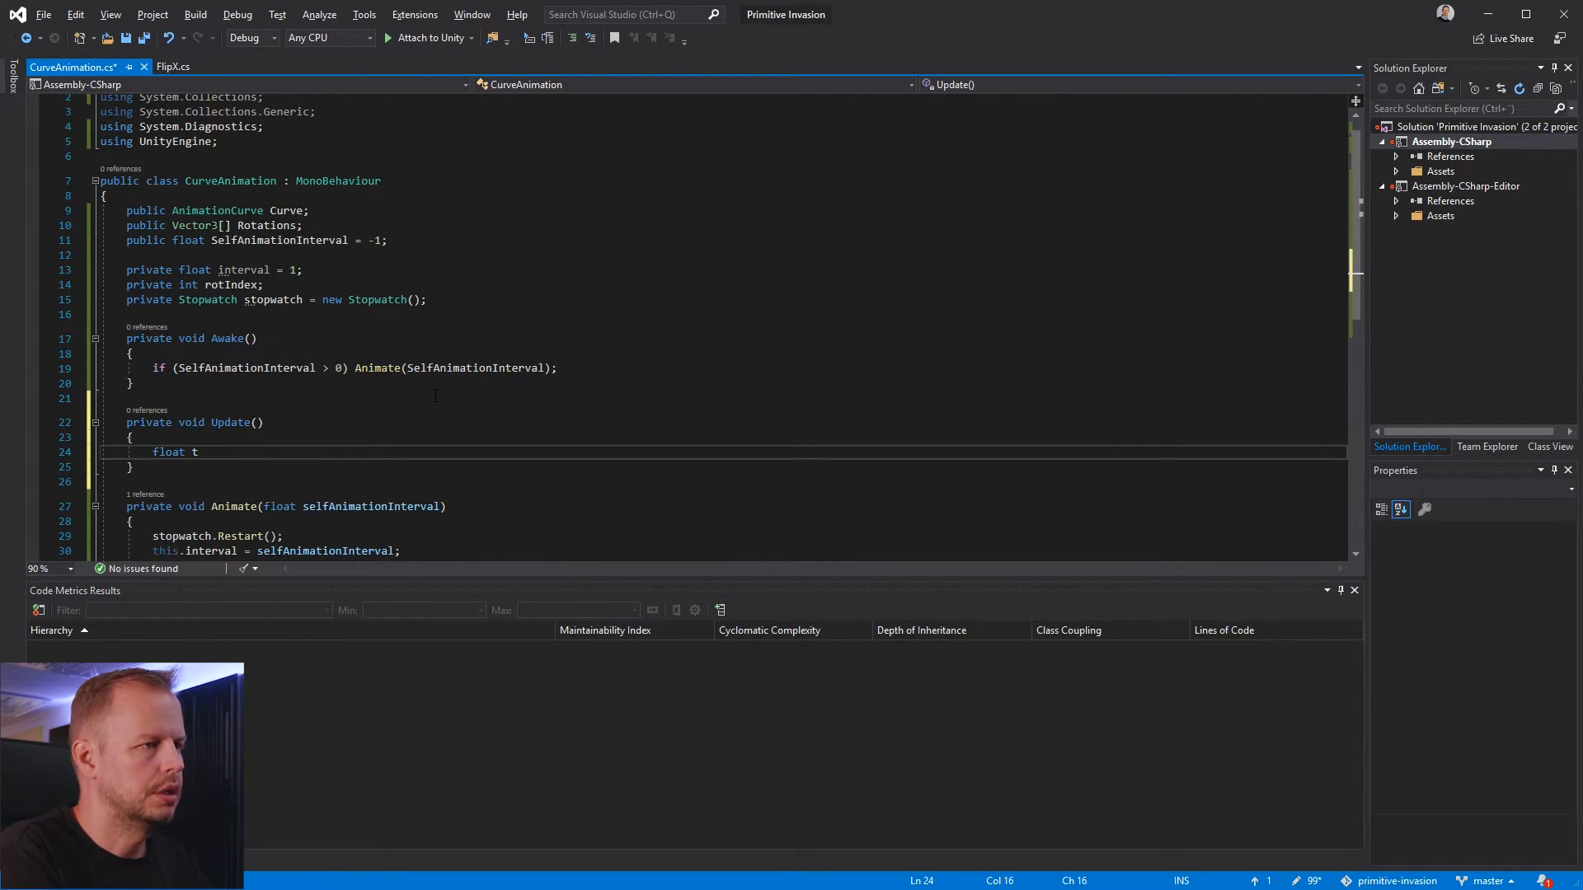
type(" = (float")
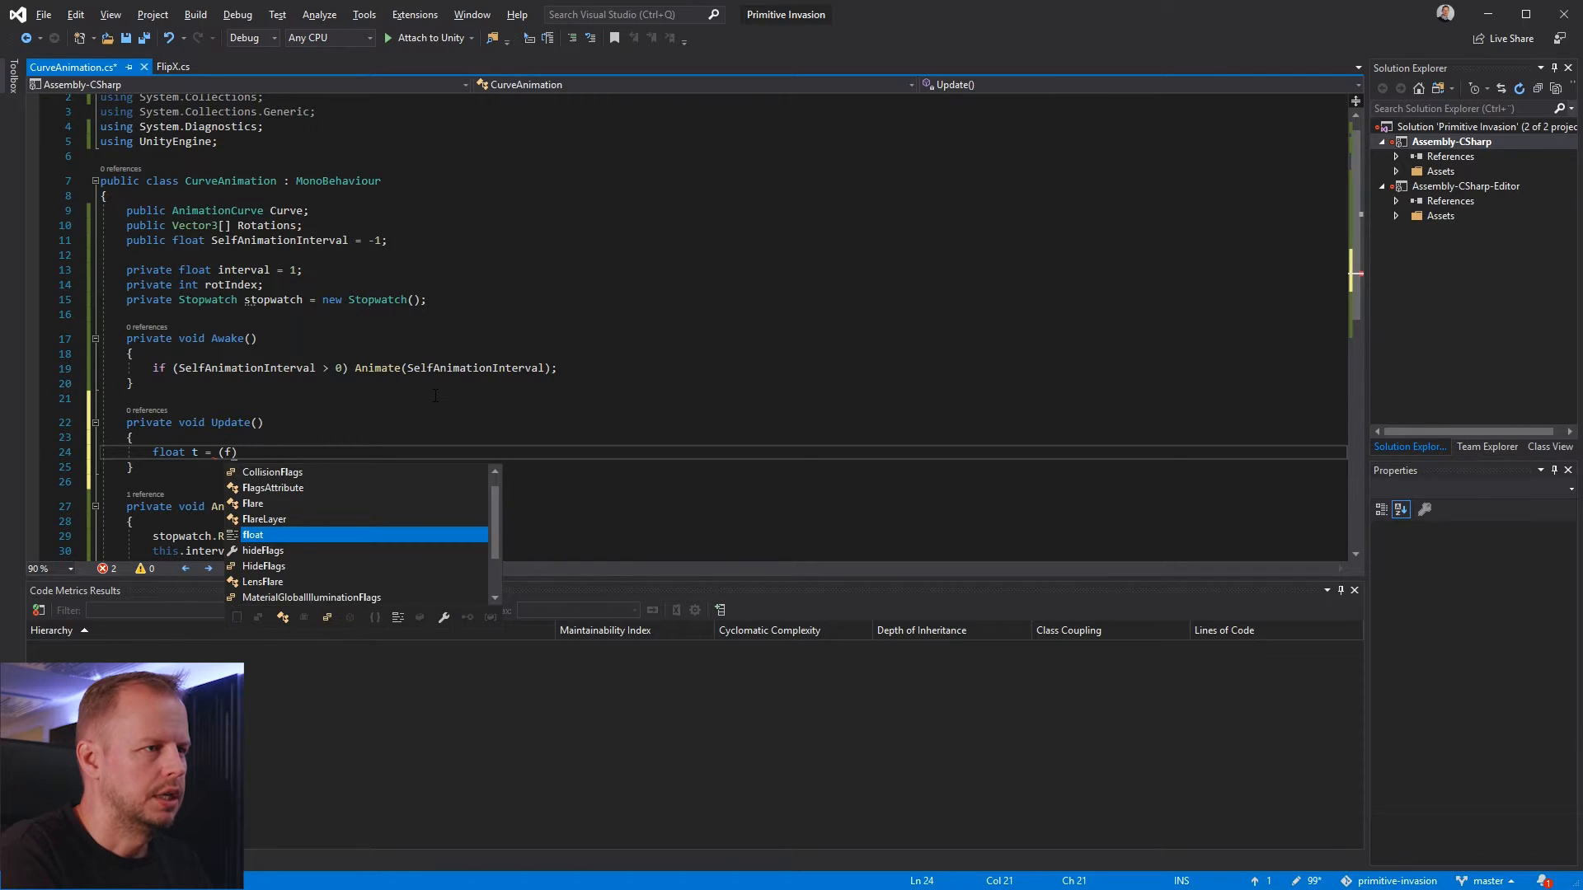
type(") stops")
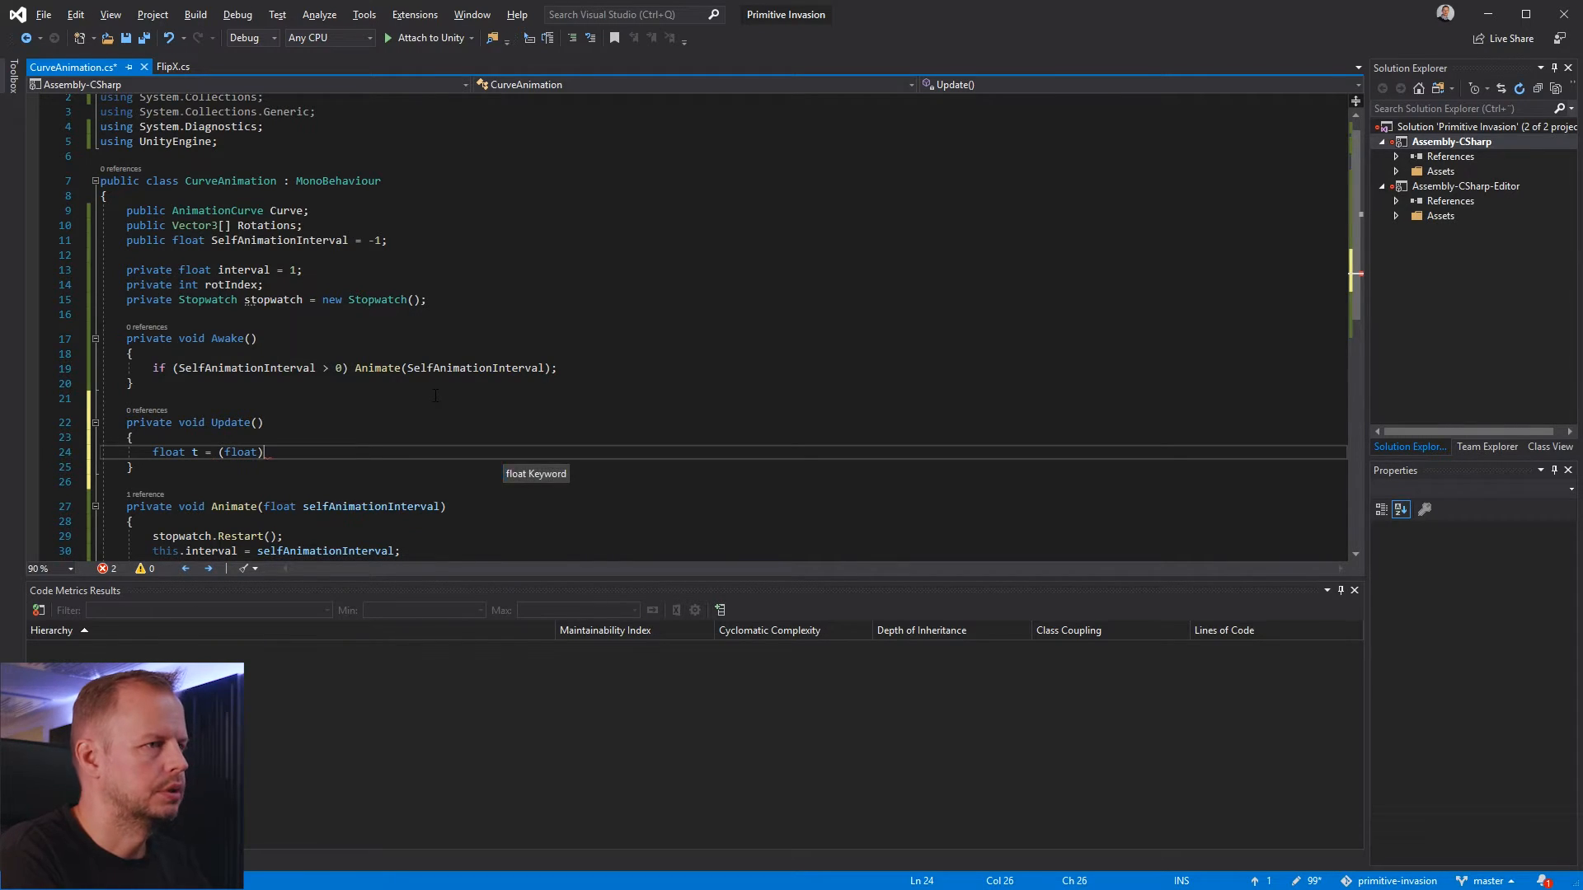
key("BackSpace")
type("watch.")
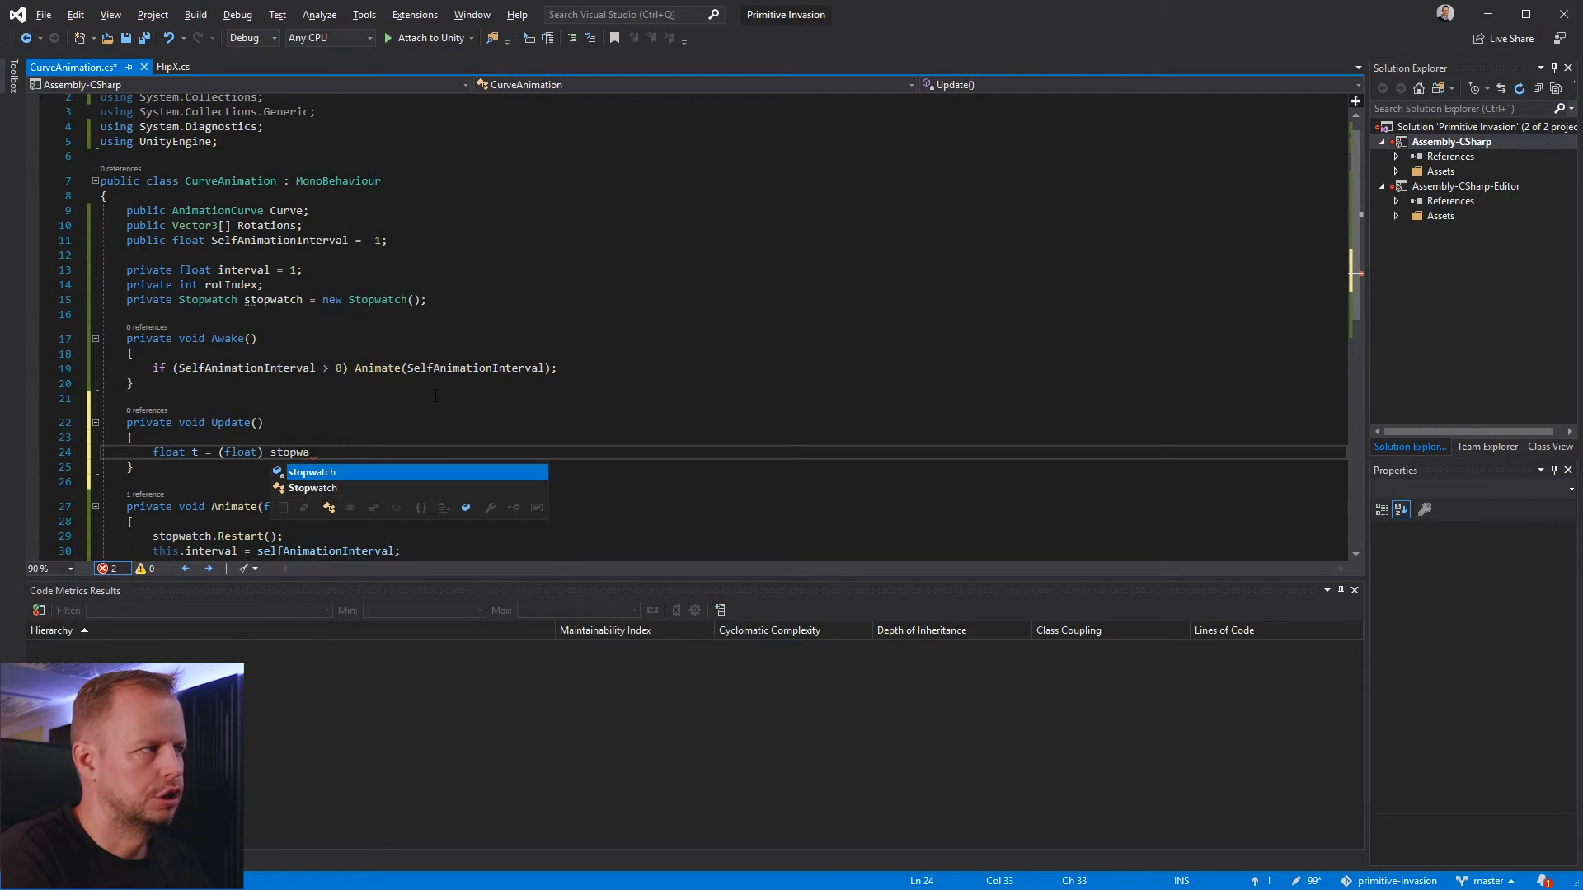
key("Delete")
type("Elapsed")
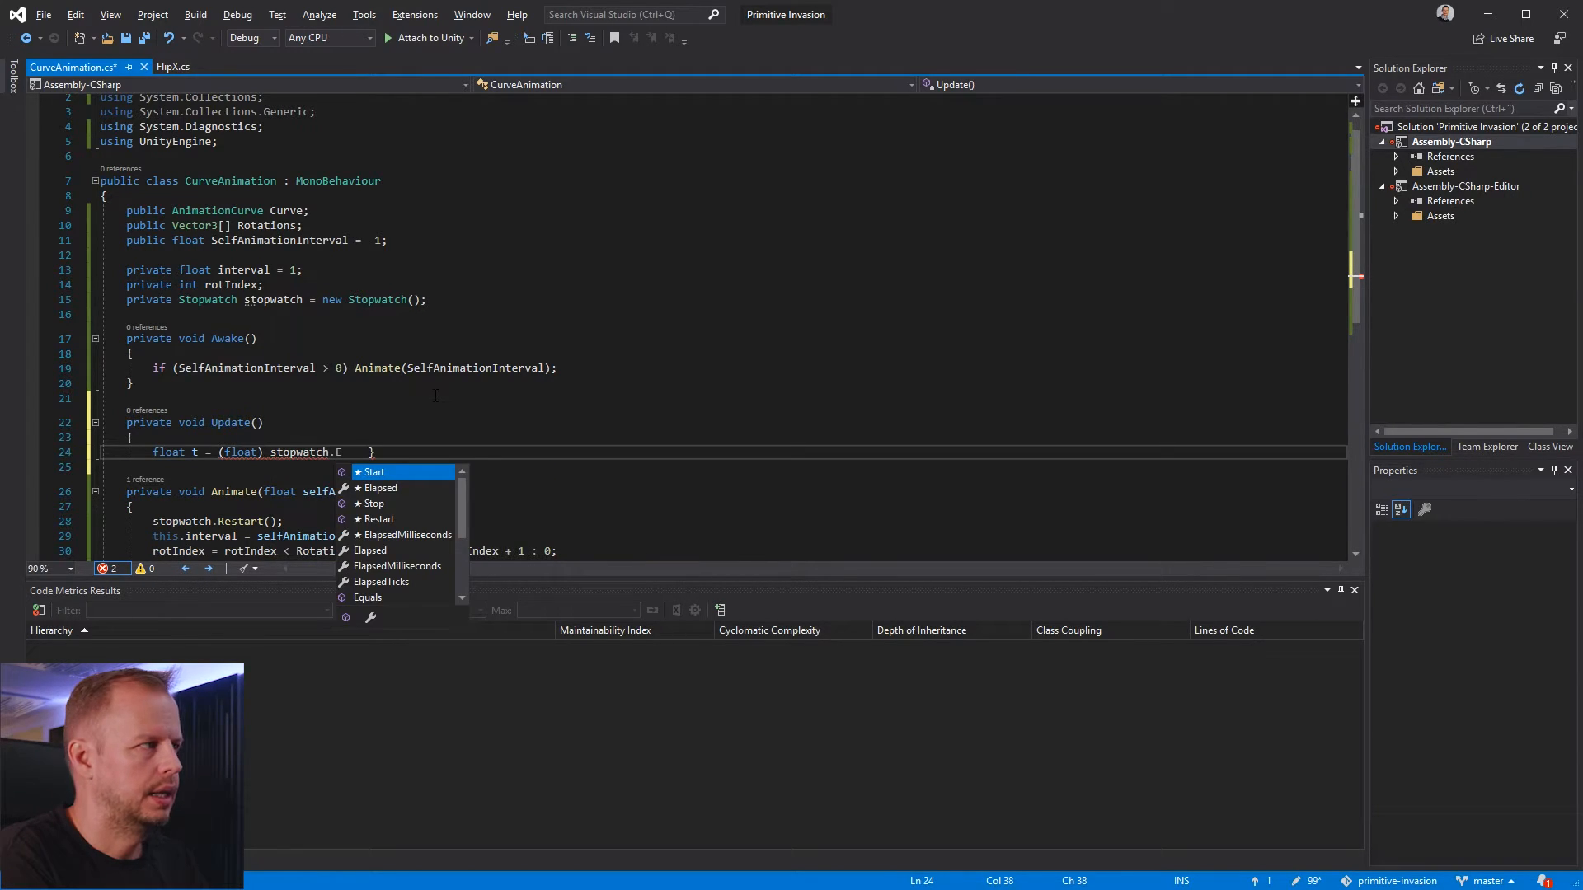
key("Escape")
type(".TotalSeconds ")
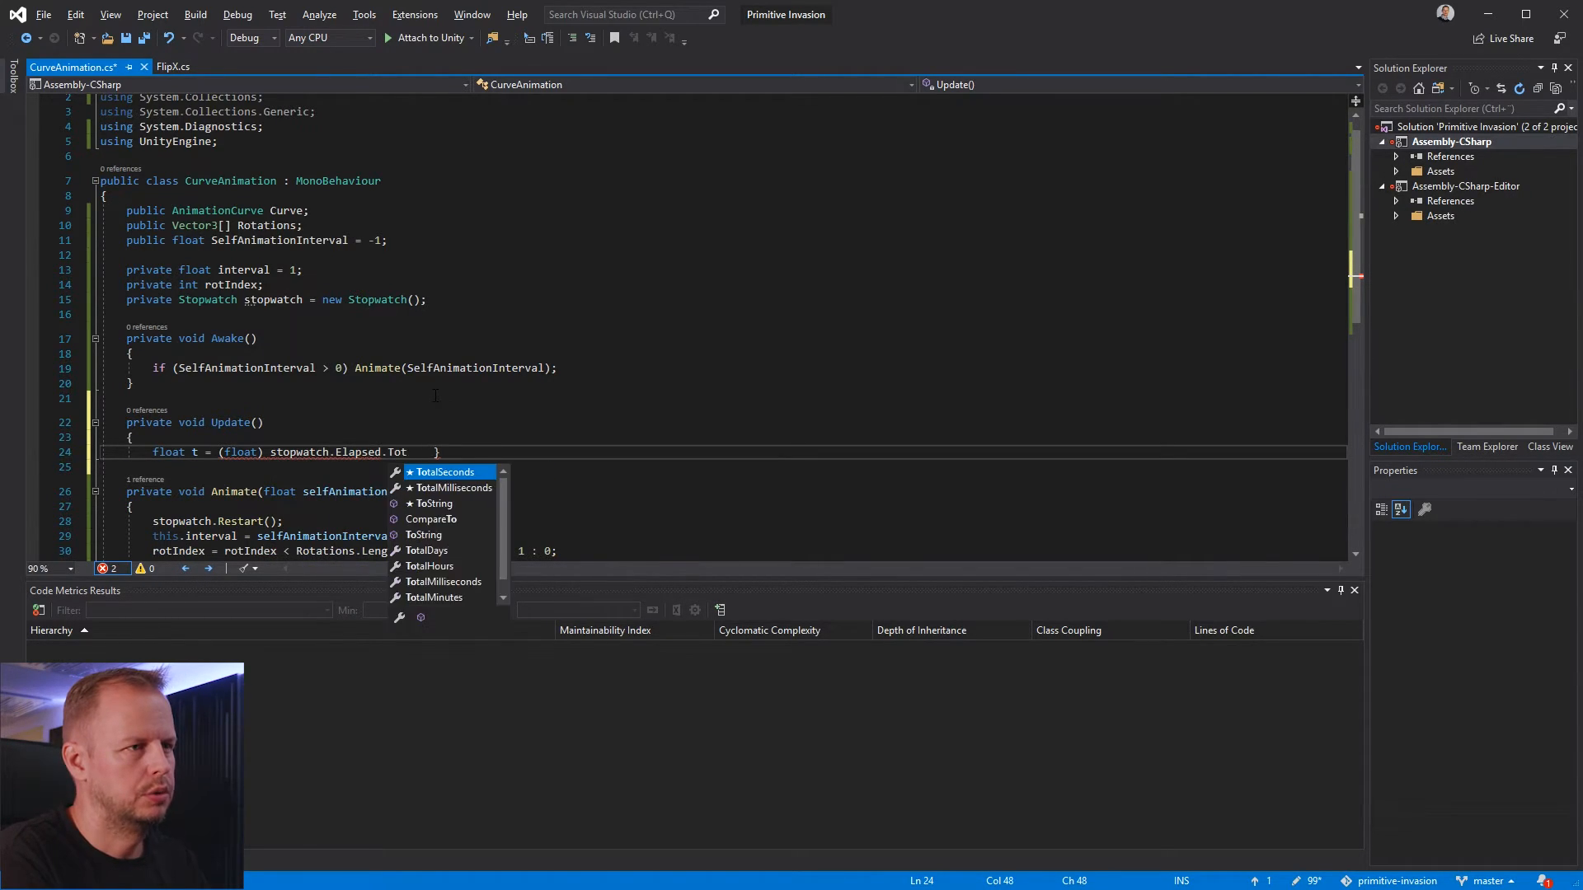
type("/ interval;")
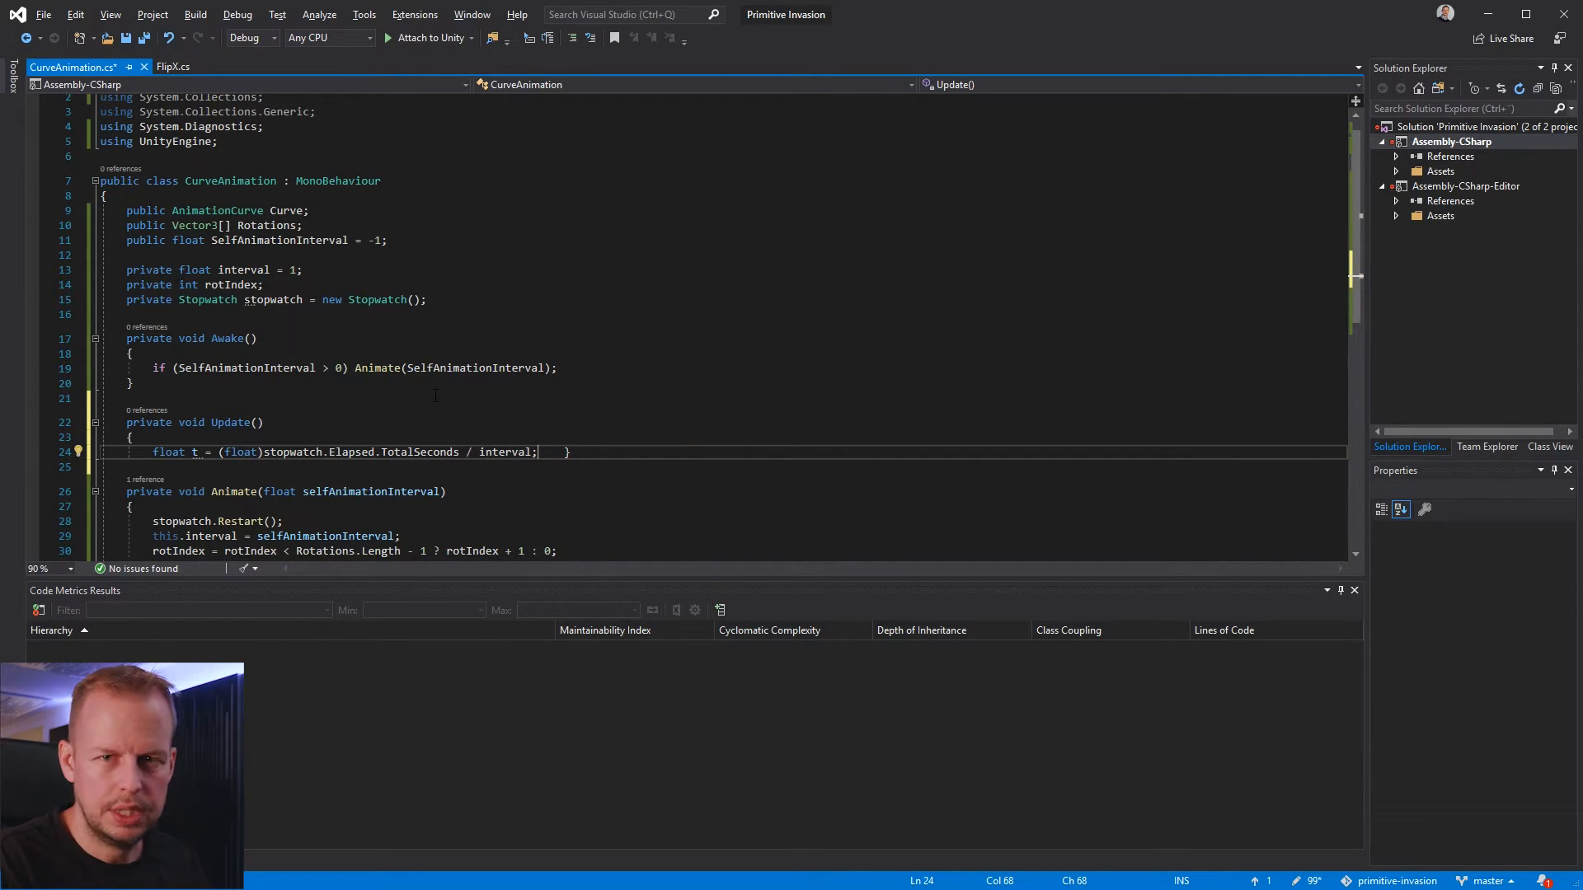
Put Update's closing brace on its own line, add an empty line below the t declaration, and save the script
key("End")
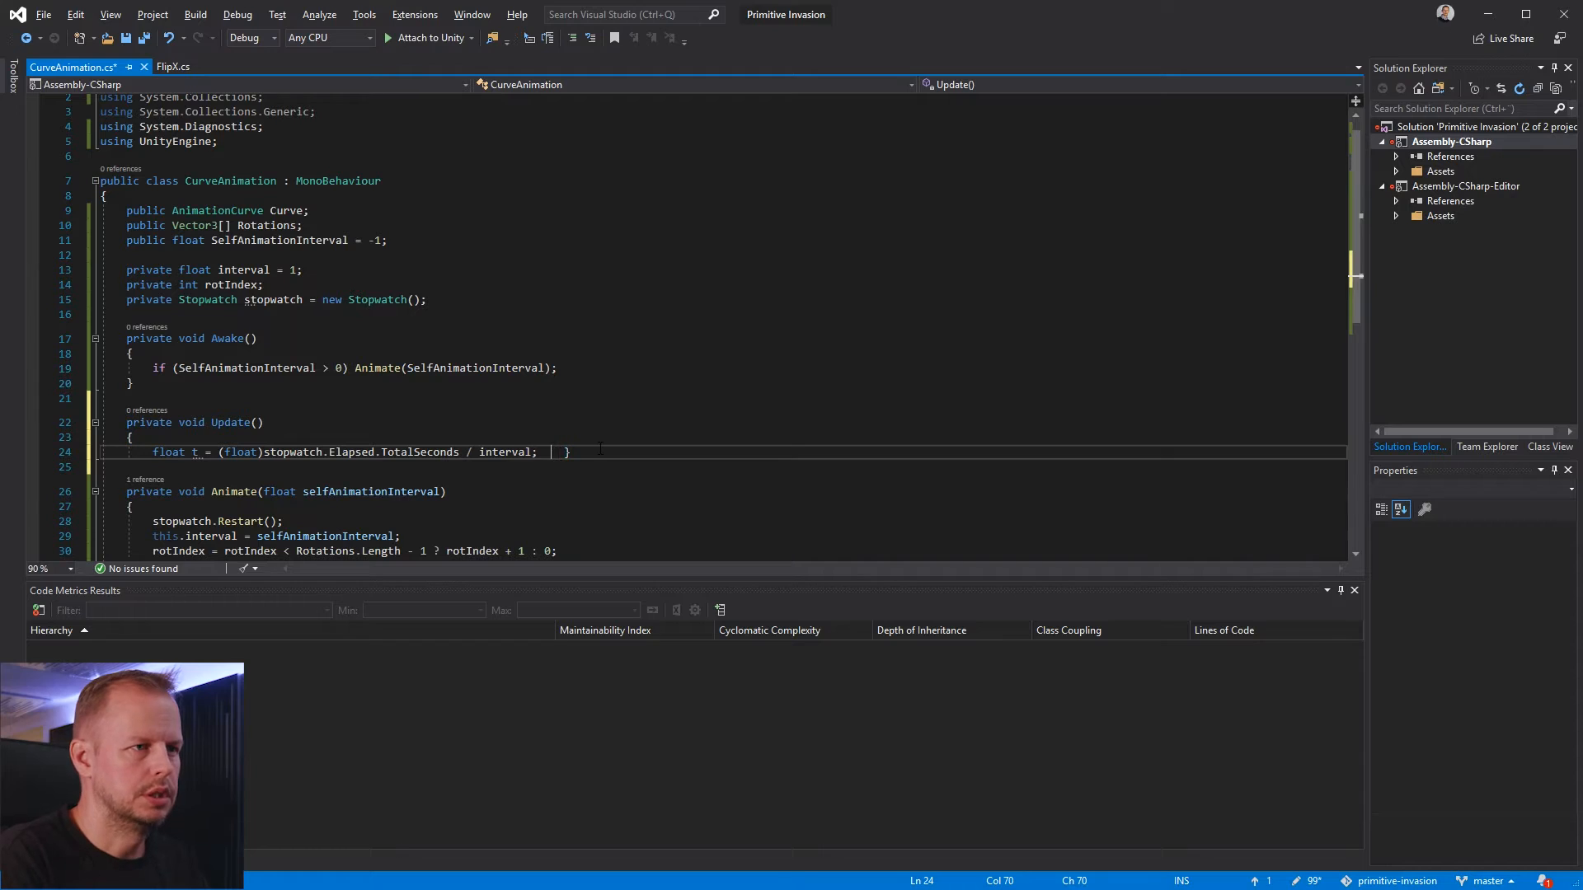
key("Return")
key("Up")
key("End")
key("Return")
key("ctrl+s")
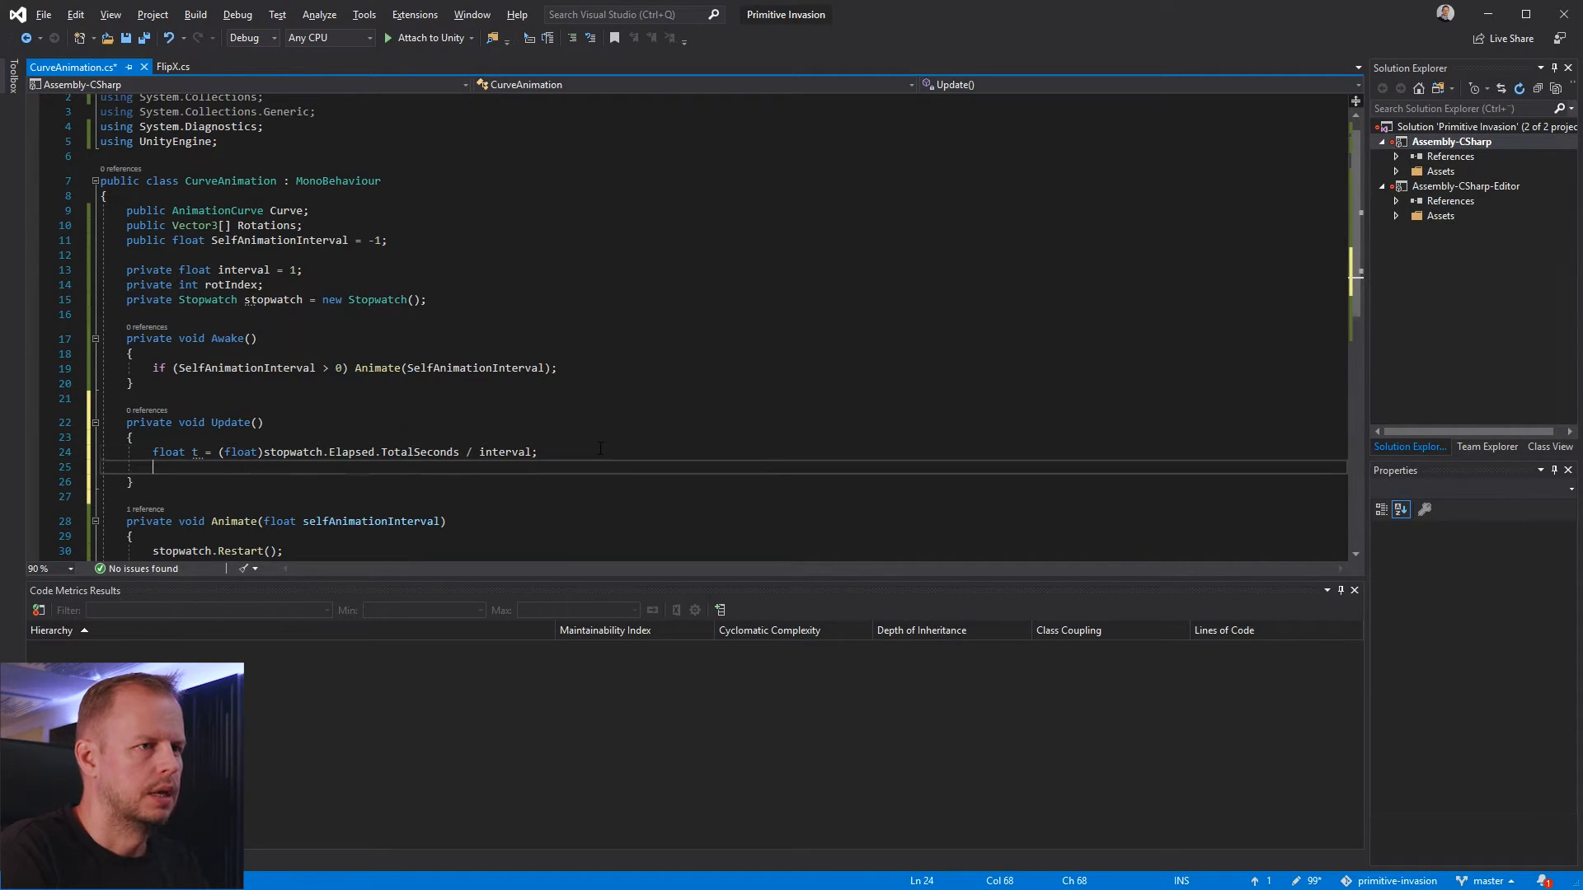
Begin the assignment transform.localEulerAngles = Vector3.Lerp below the t declaration in Update
type("t")
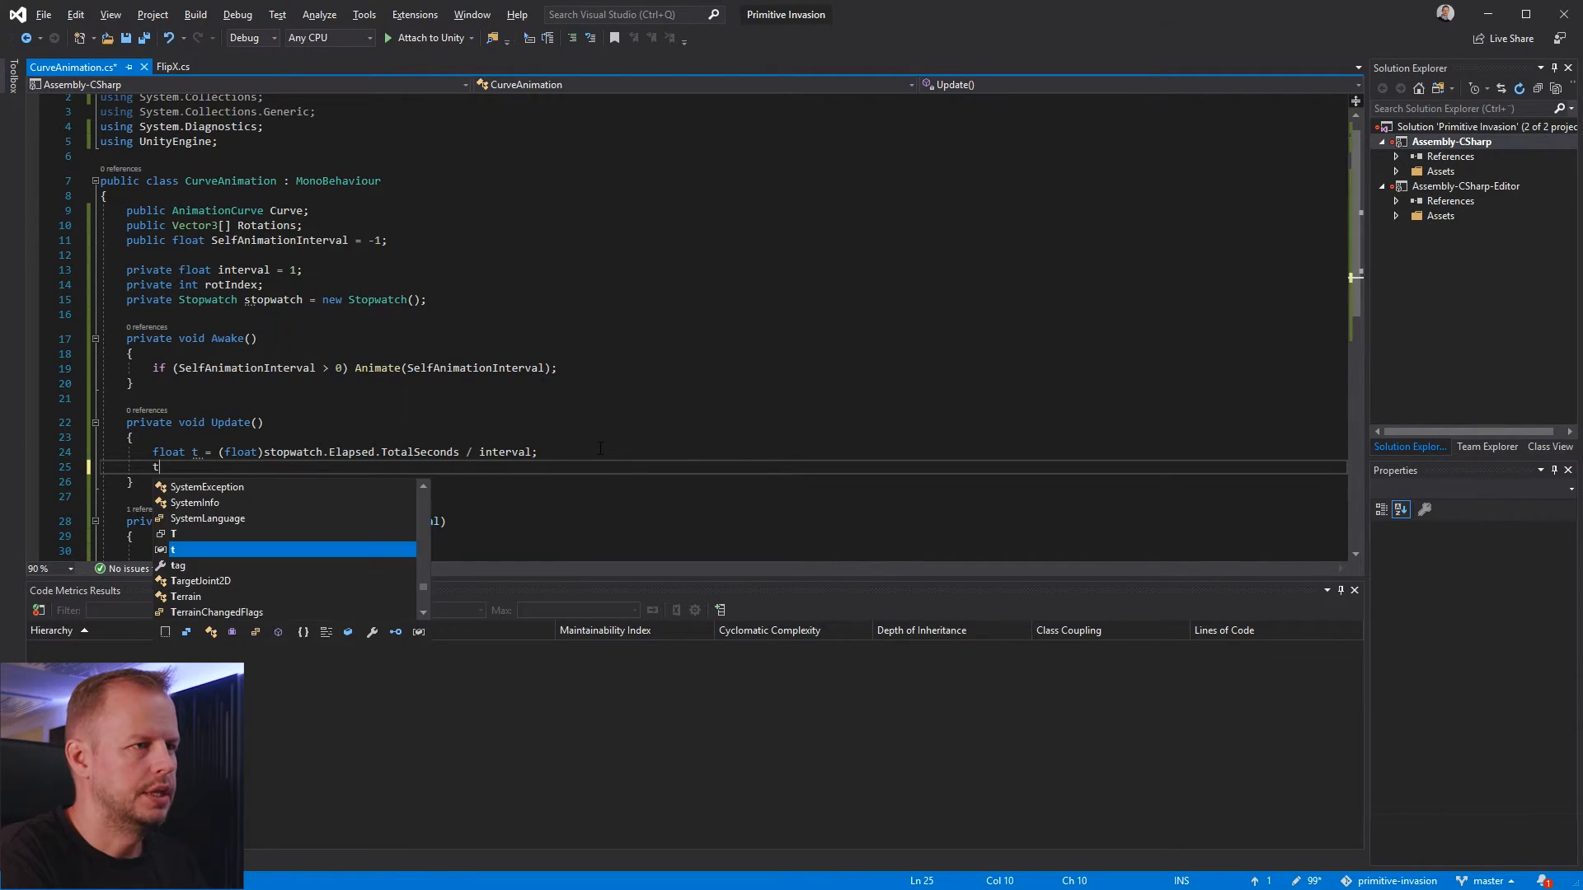
type("rnansf")
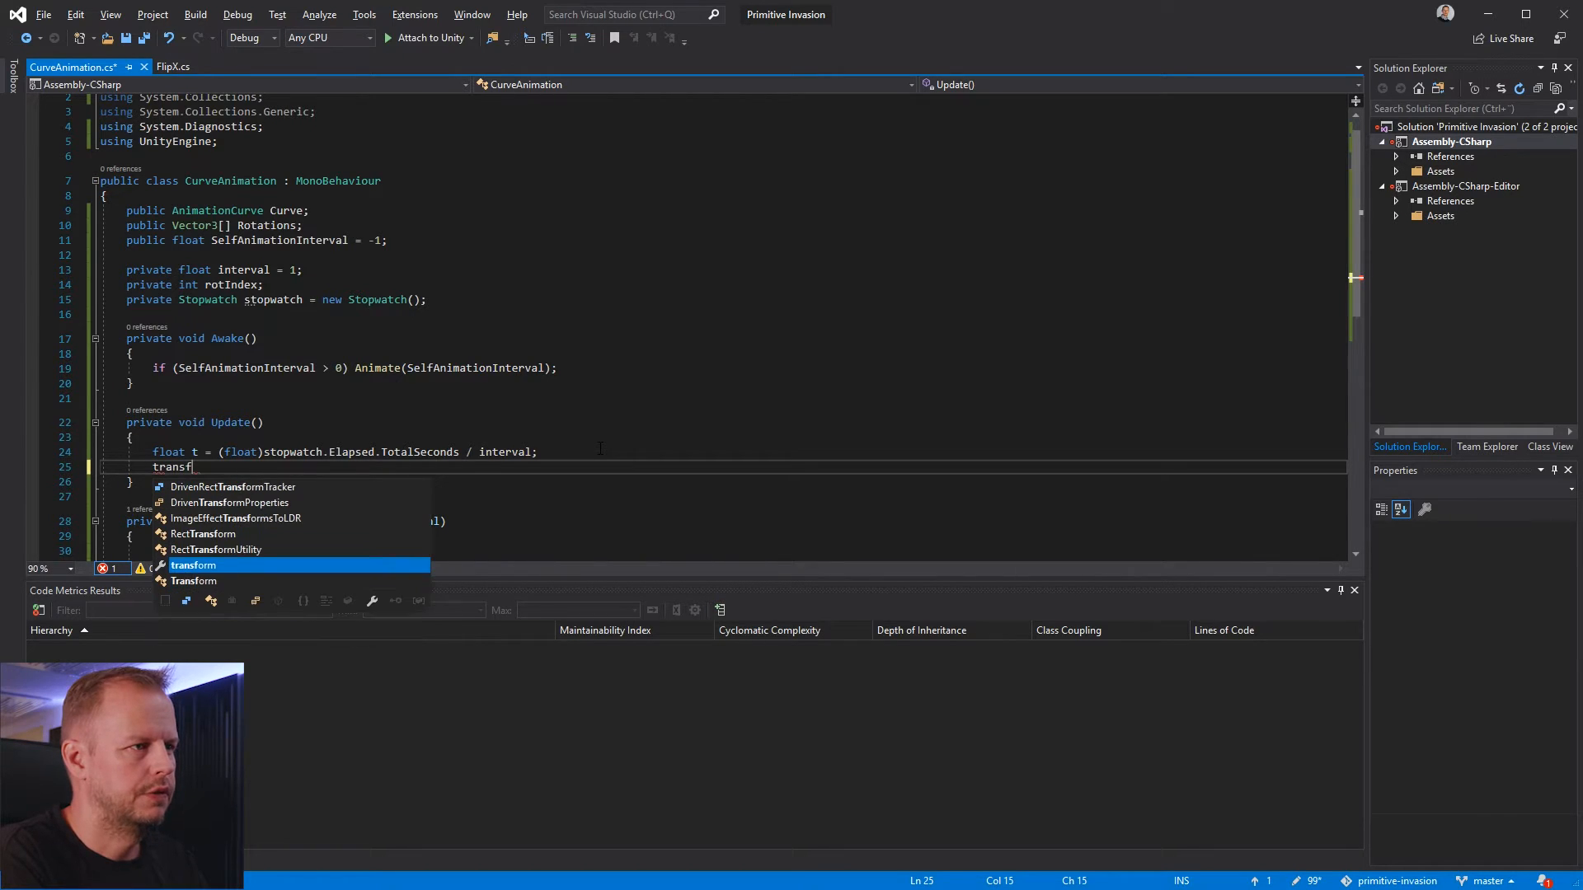
type("orm.loca")
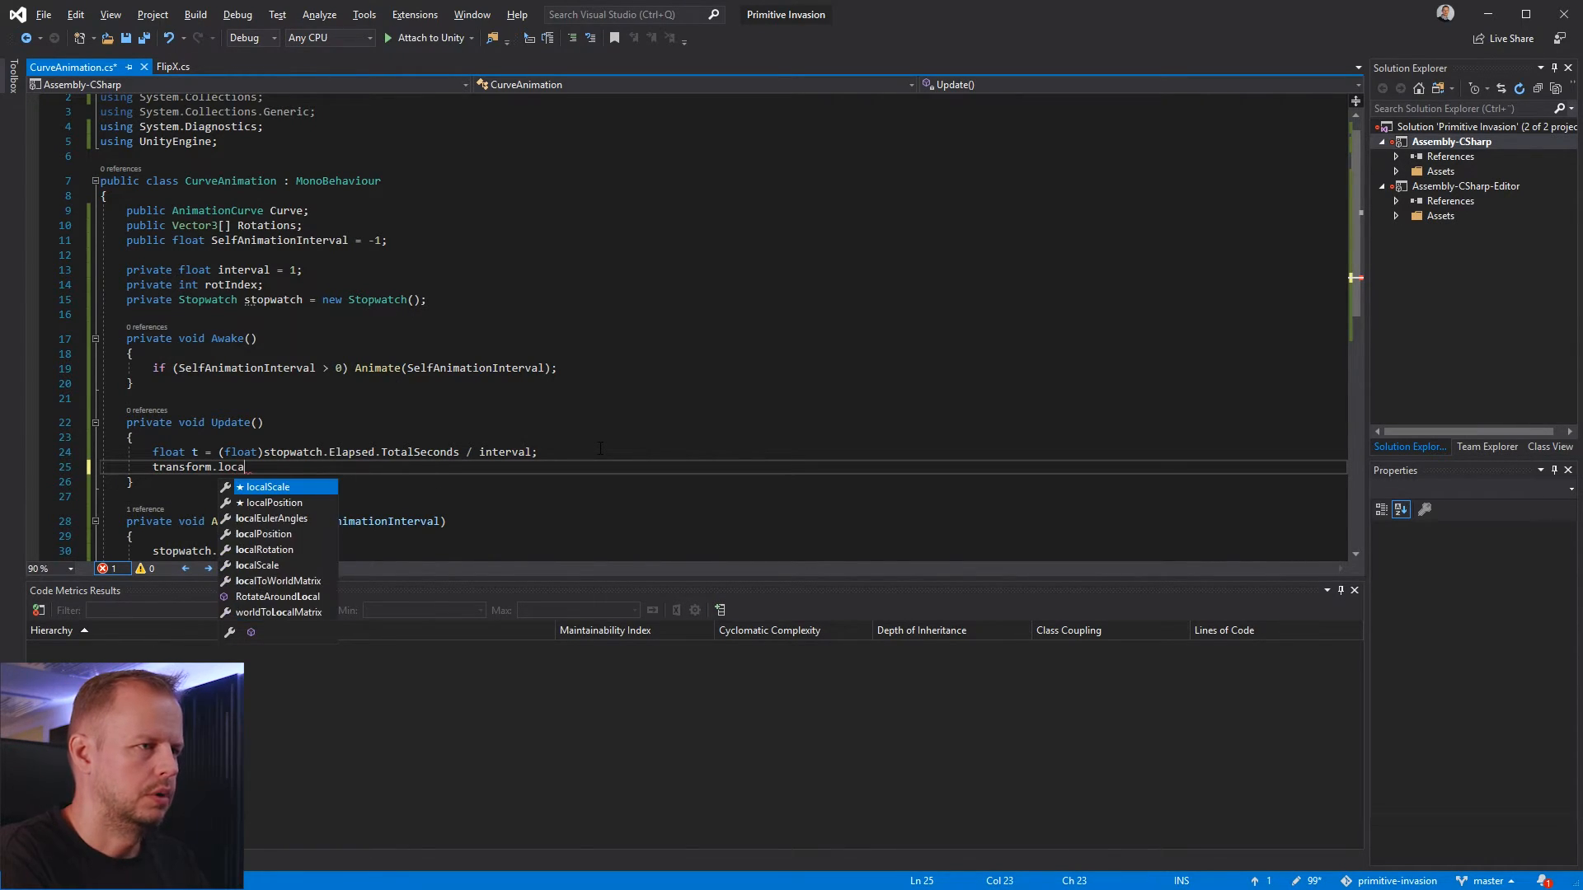
type("lEulerAngles = V")
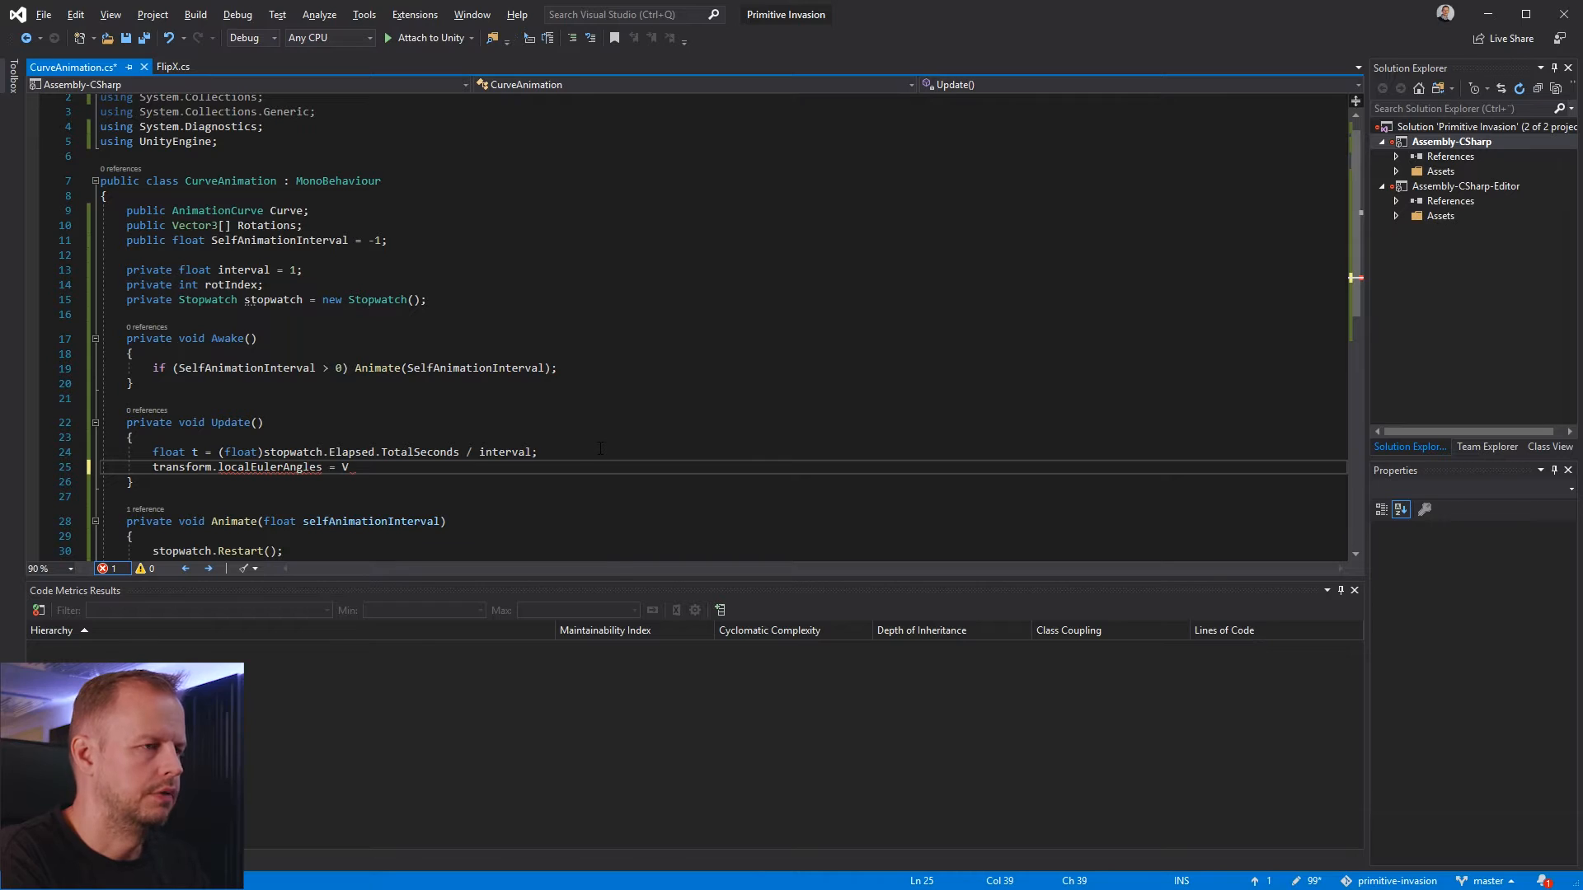
type("ector3.Lerp")
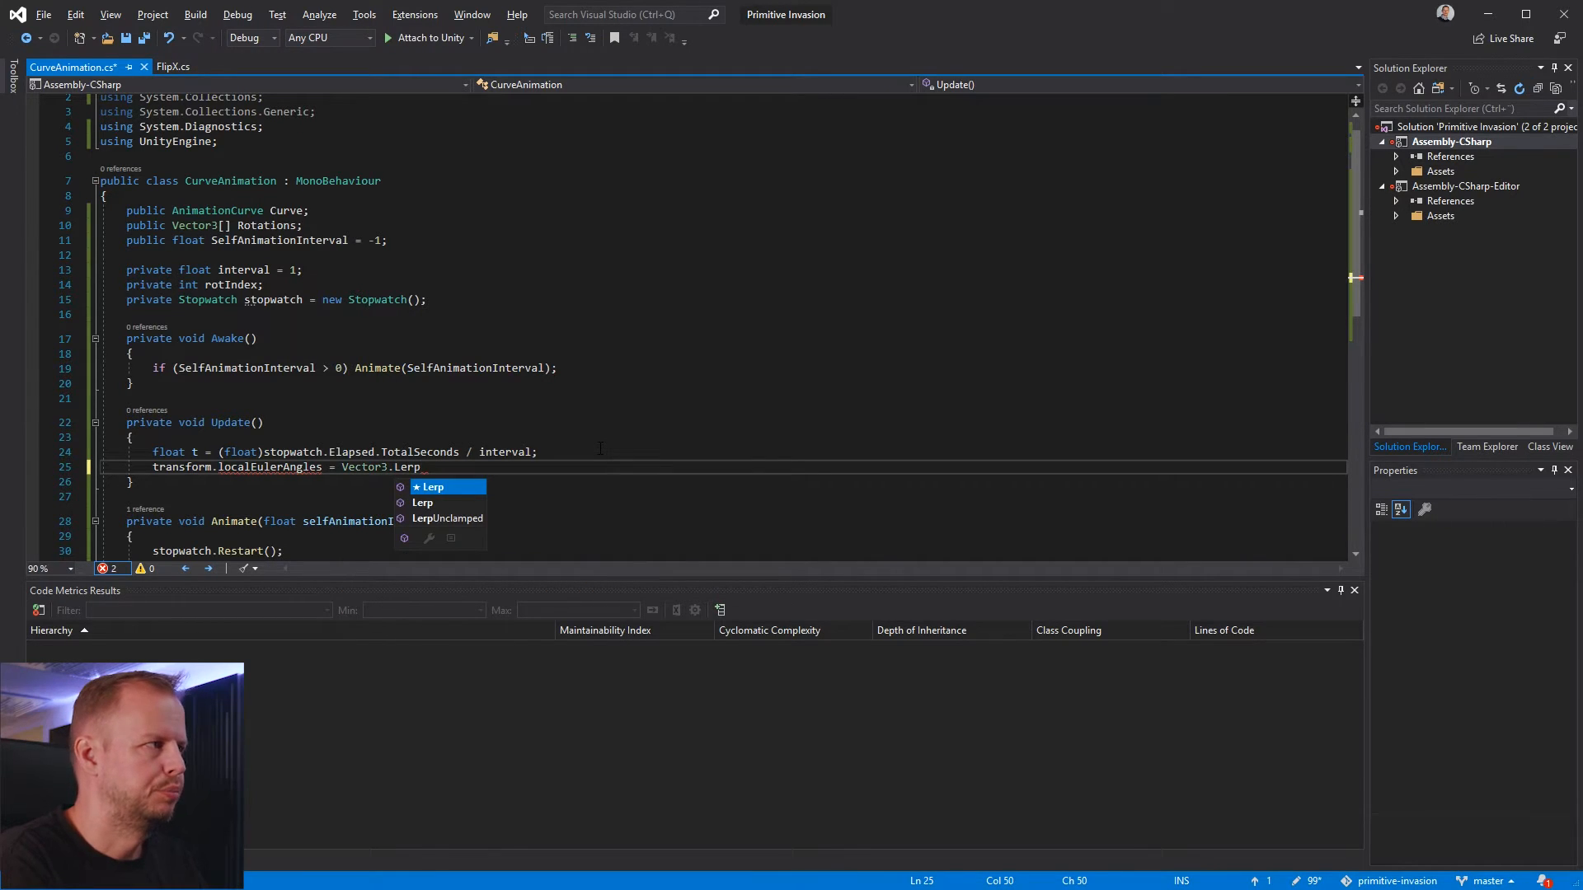
type("(")
Open the Vector3.Lerp call's parentheses across several lines, ending with ); and leaving an empty line for the arguments
key("Return")
key("Right")
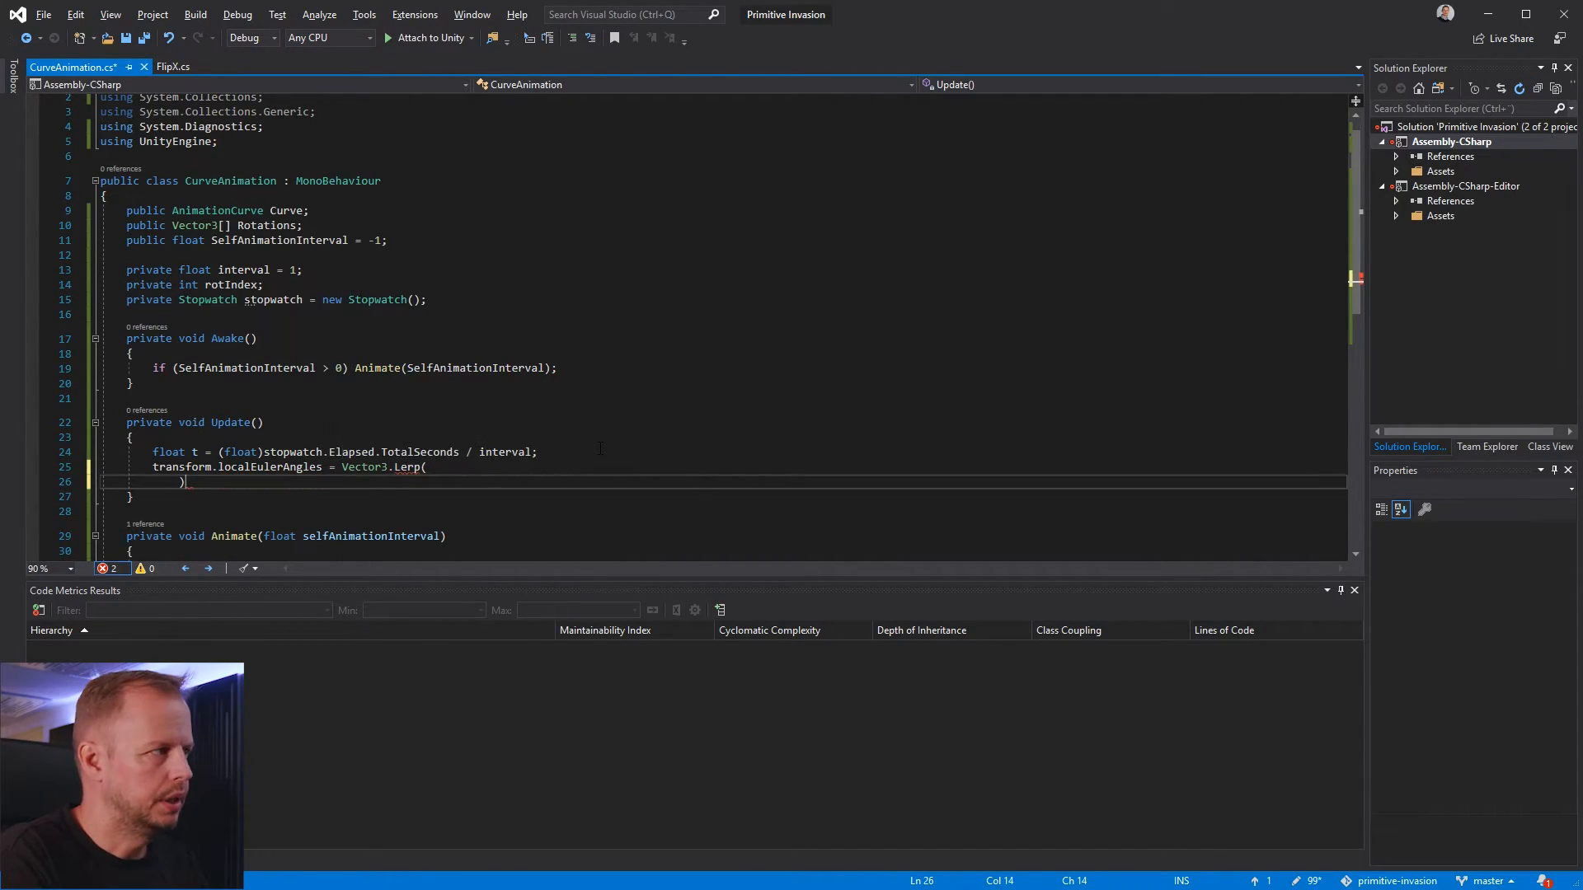
type(";")
key("Left")
key("Left")
key("Return")
key("Up")
key("Up")
key("Down")
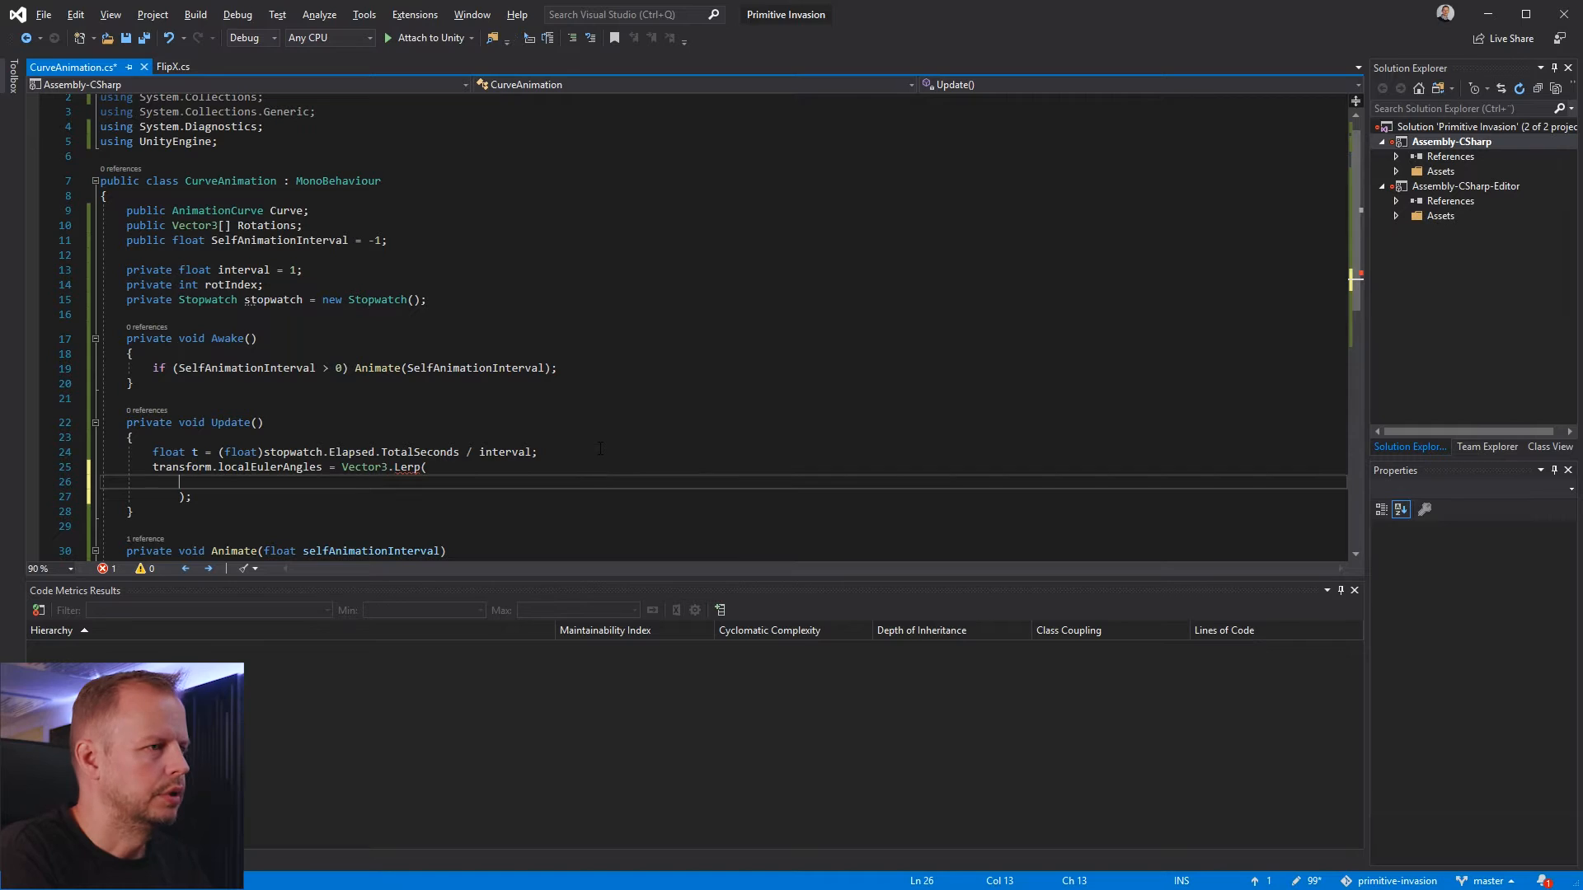
Add Rotations[rotIndex], as the first argument of the Vector3.Lerp call, correcting the spelling of Rotations
type("Rotrations[rotIndex]")
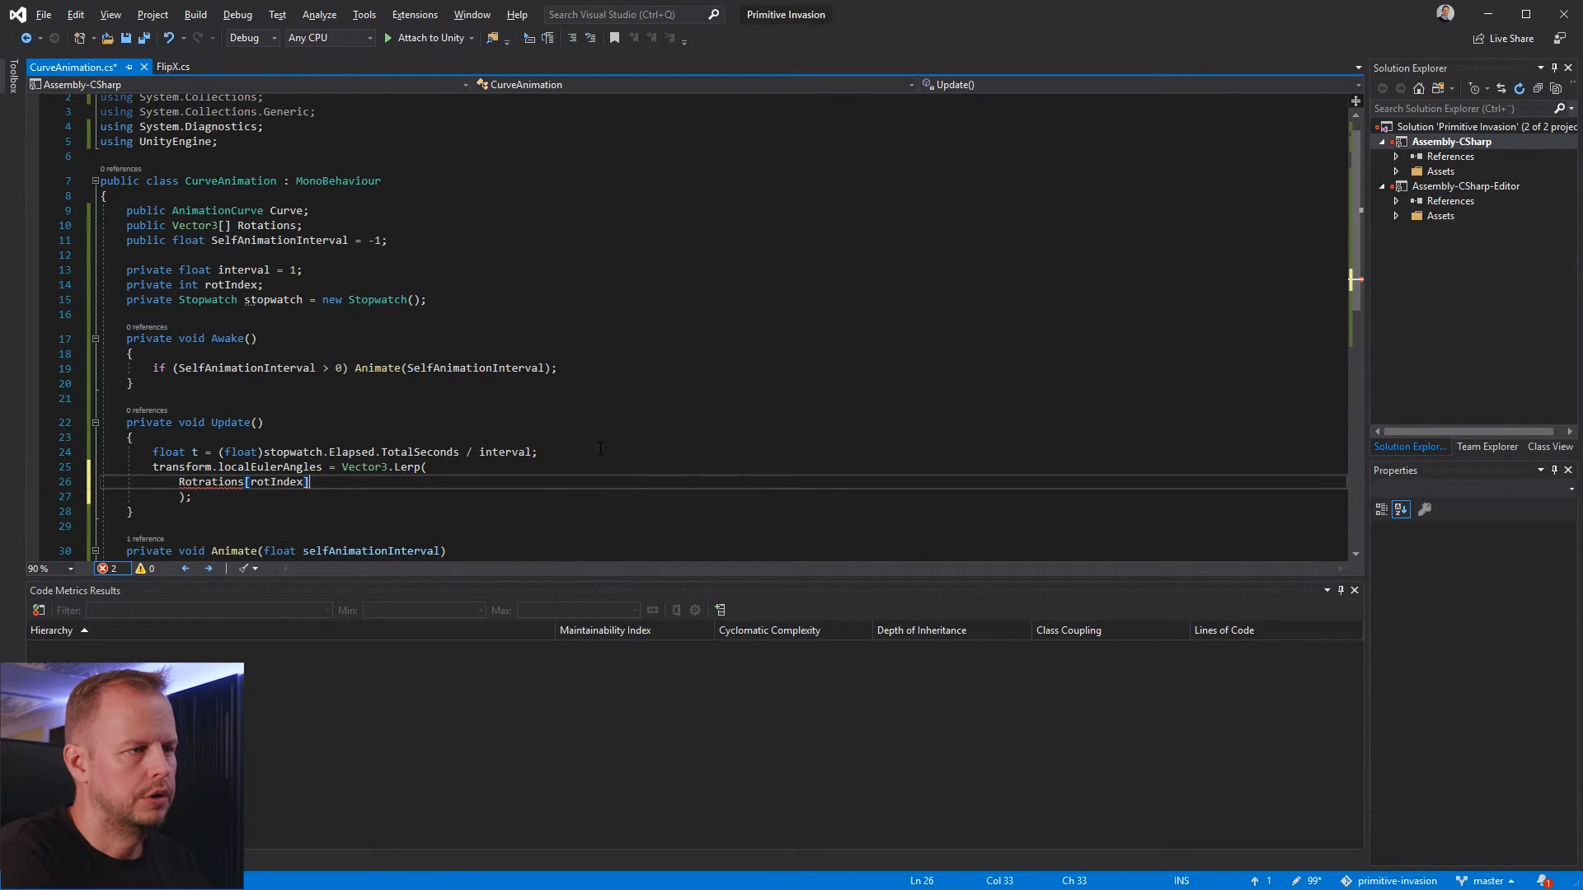
type(",")
key("Return")
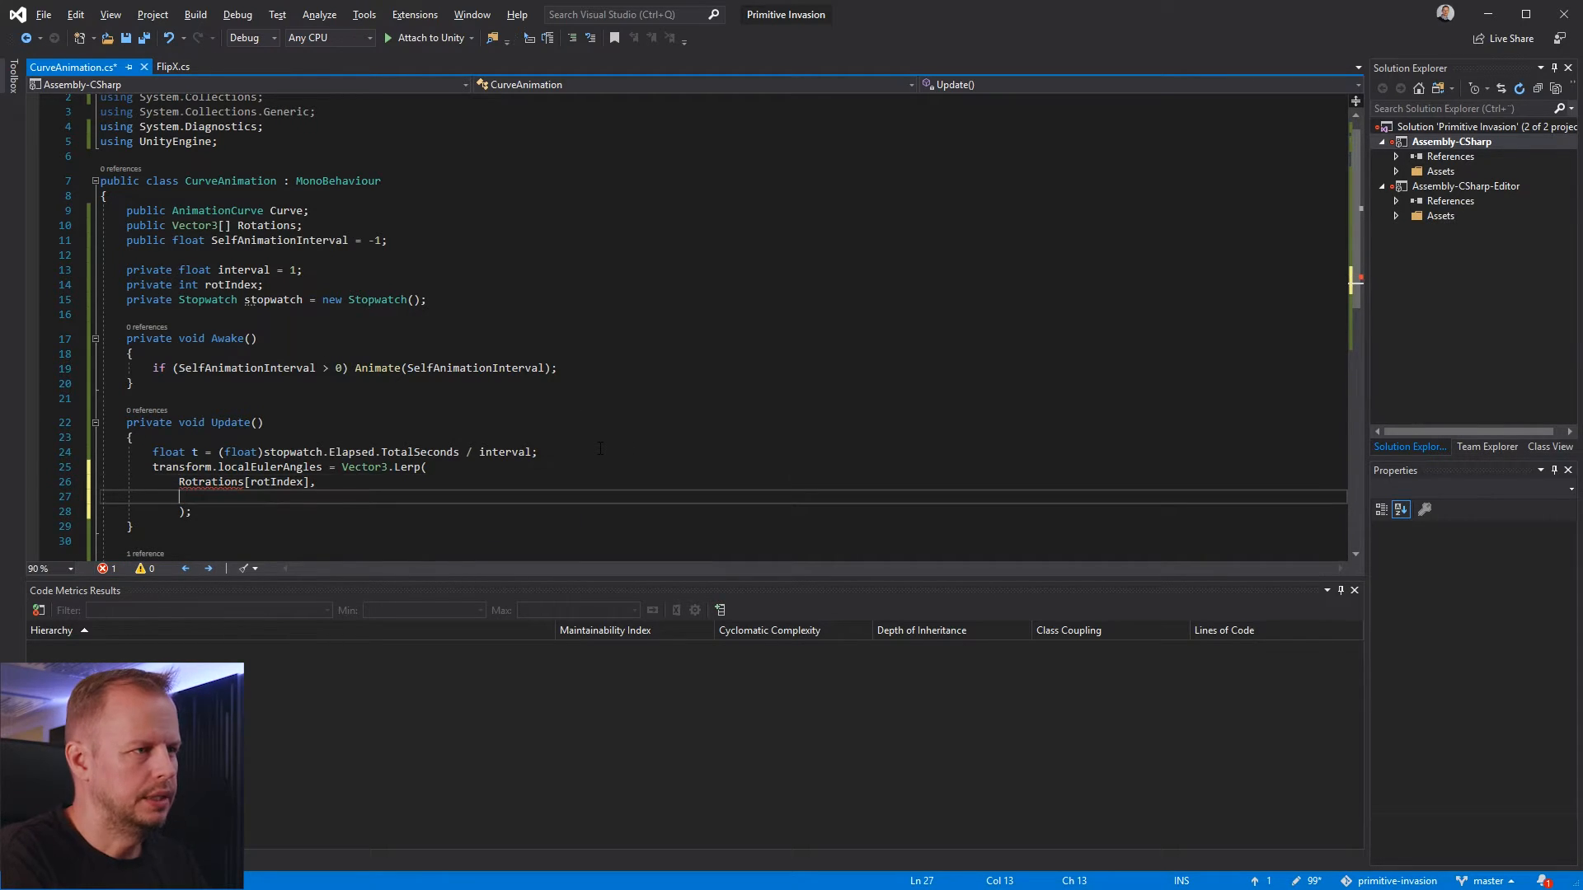
key("Up")
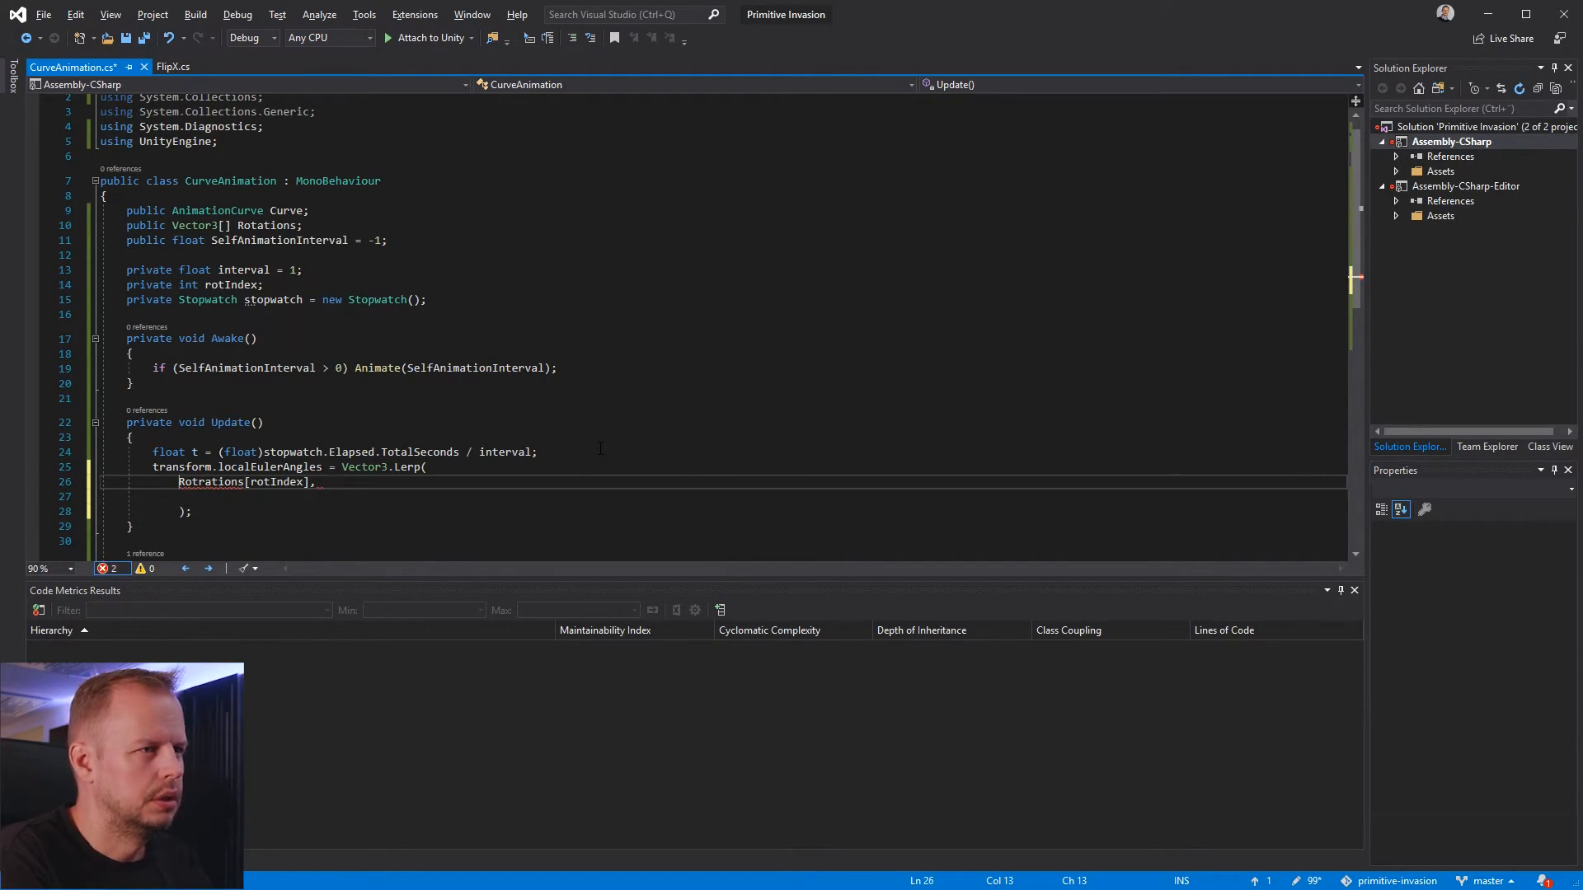
key("Left")
key("BackSpace")
key("Down")
Add Rotations[rotIndex < Rotations.Length -1 ? rotIndex + 1 : 0], as the second Lerp argument
type("Rotations")
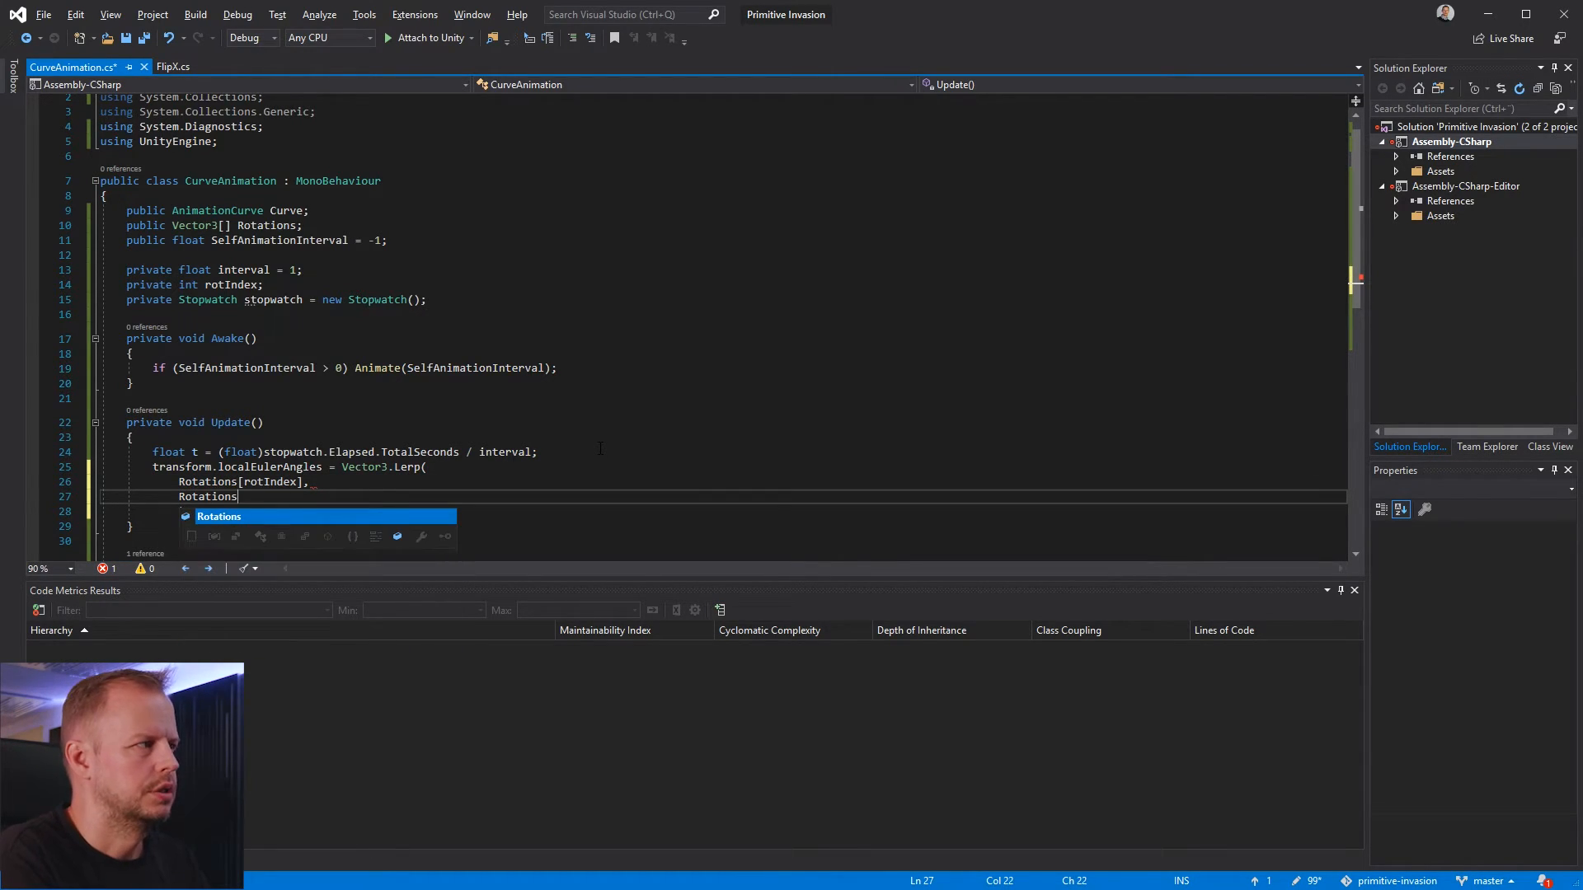
type("[rotIndex <")
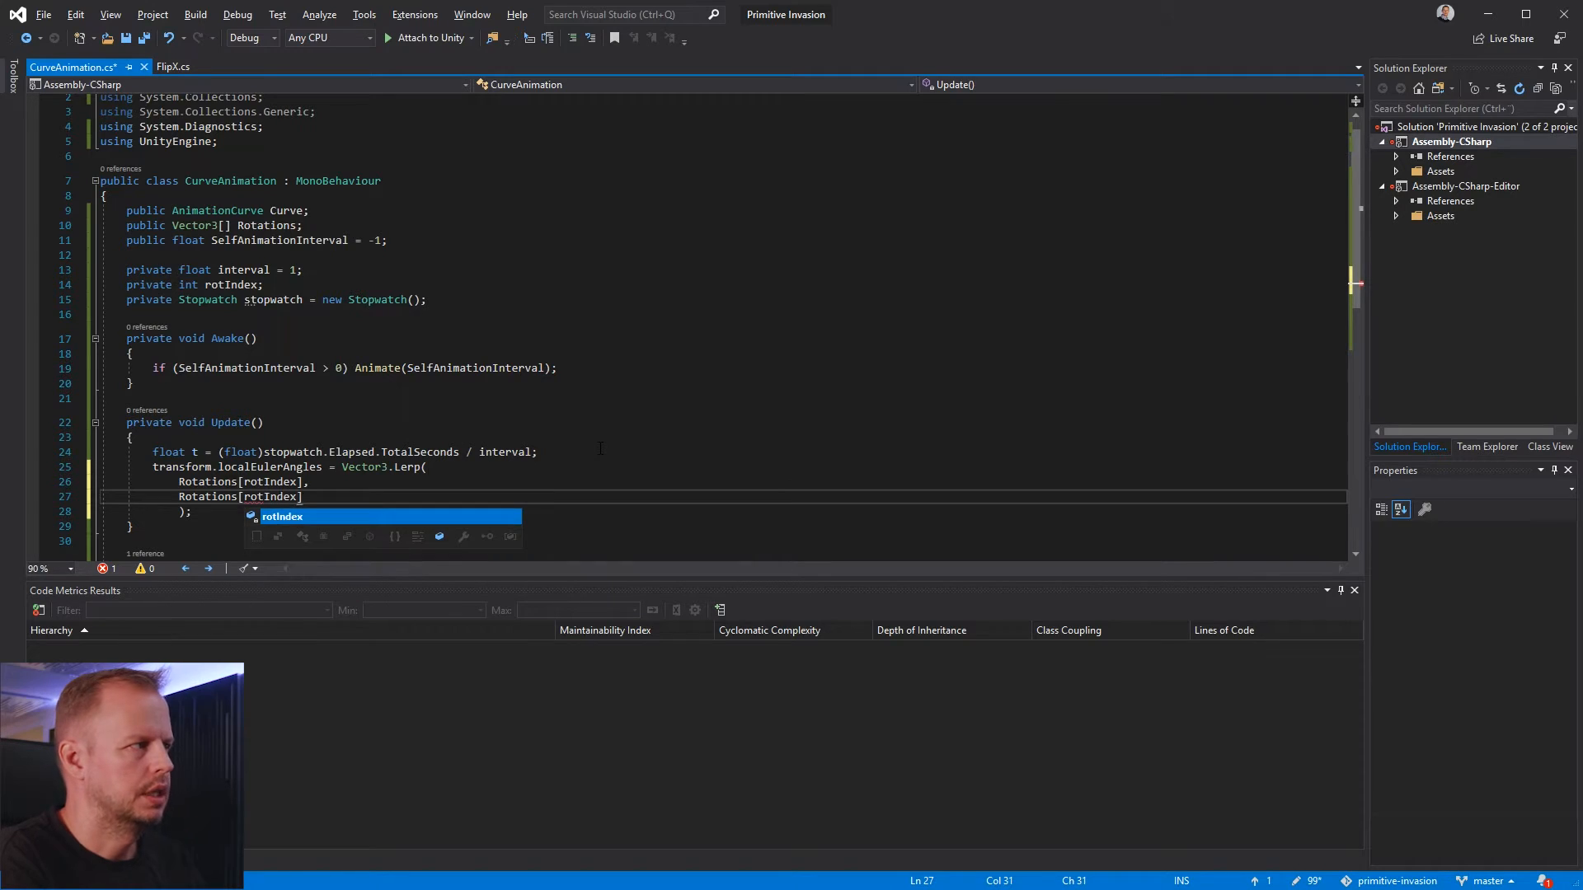
type(" Rotations.Le")
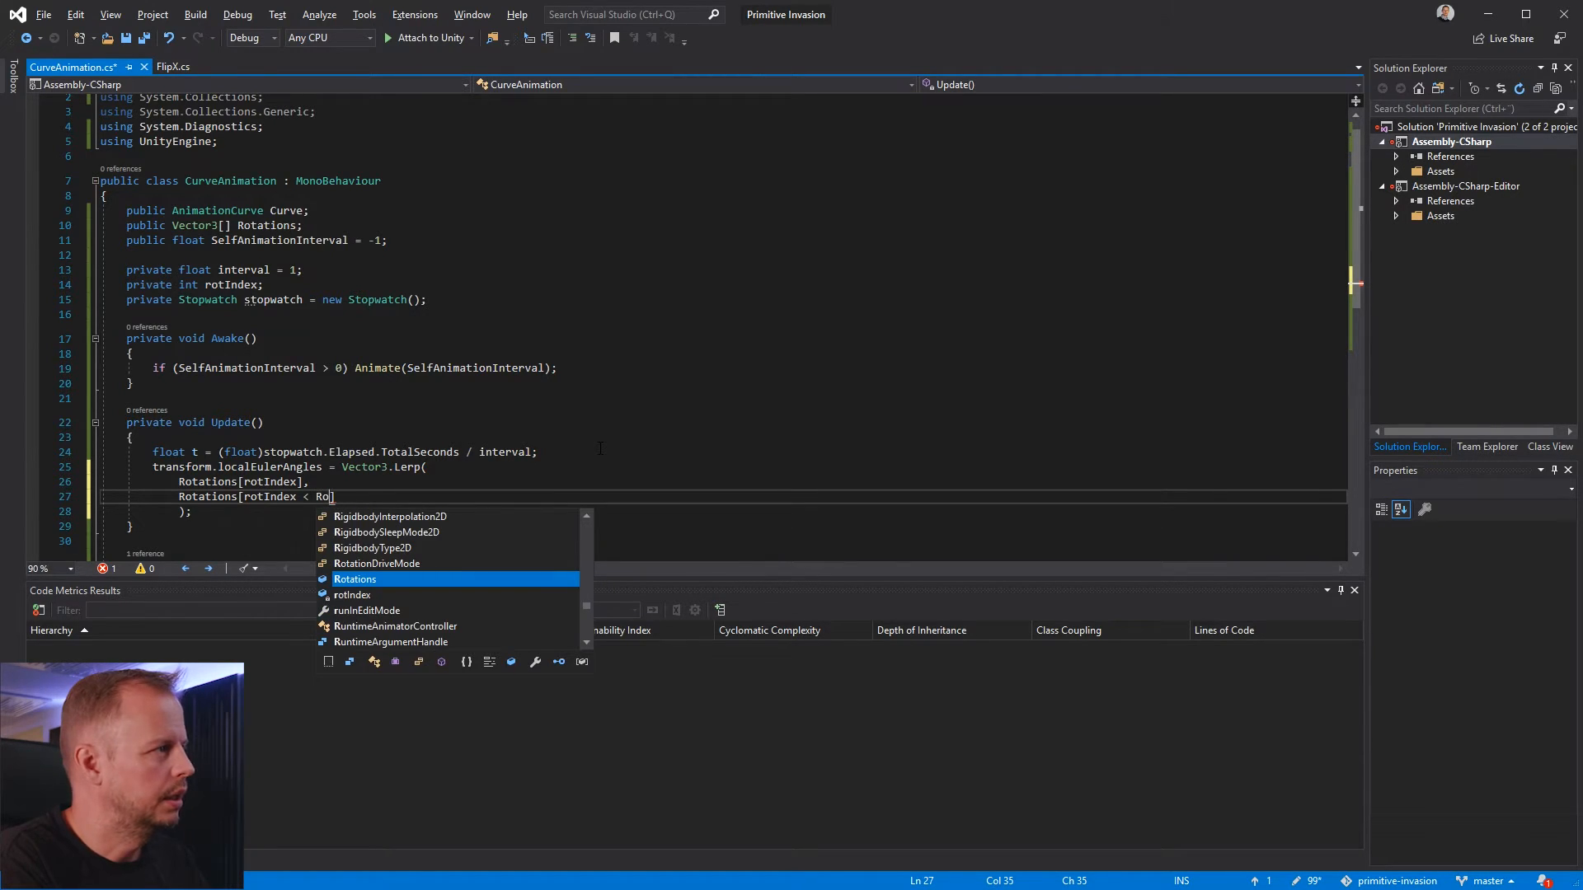
type("ngth -1")
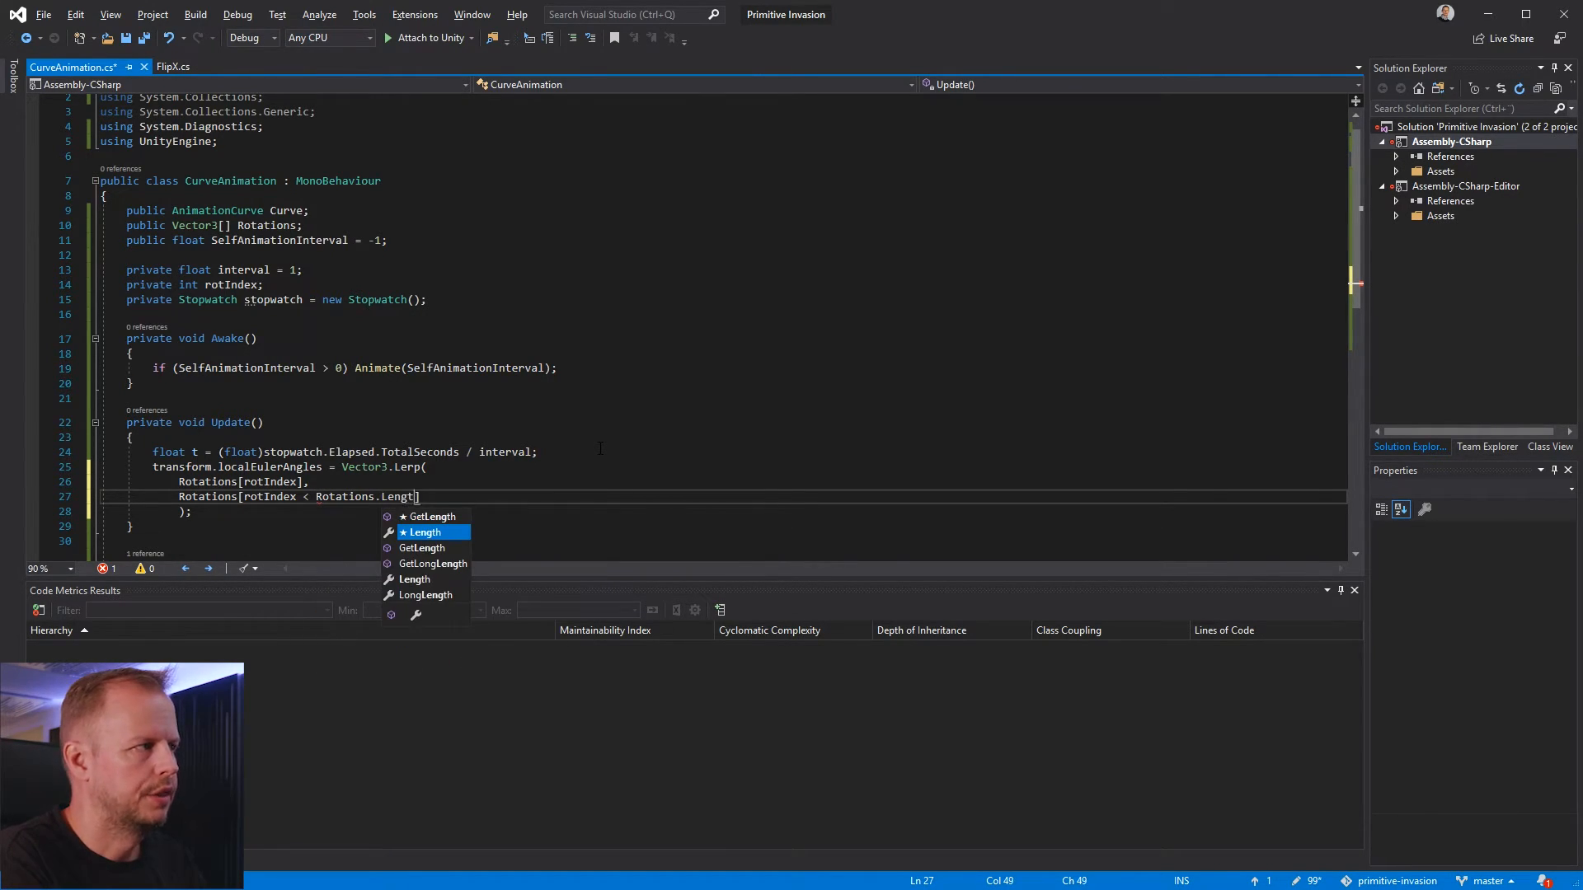
type(" ? rotIndex +1 : 0")
key("BackSpace")
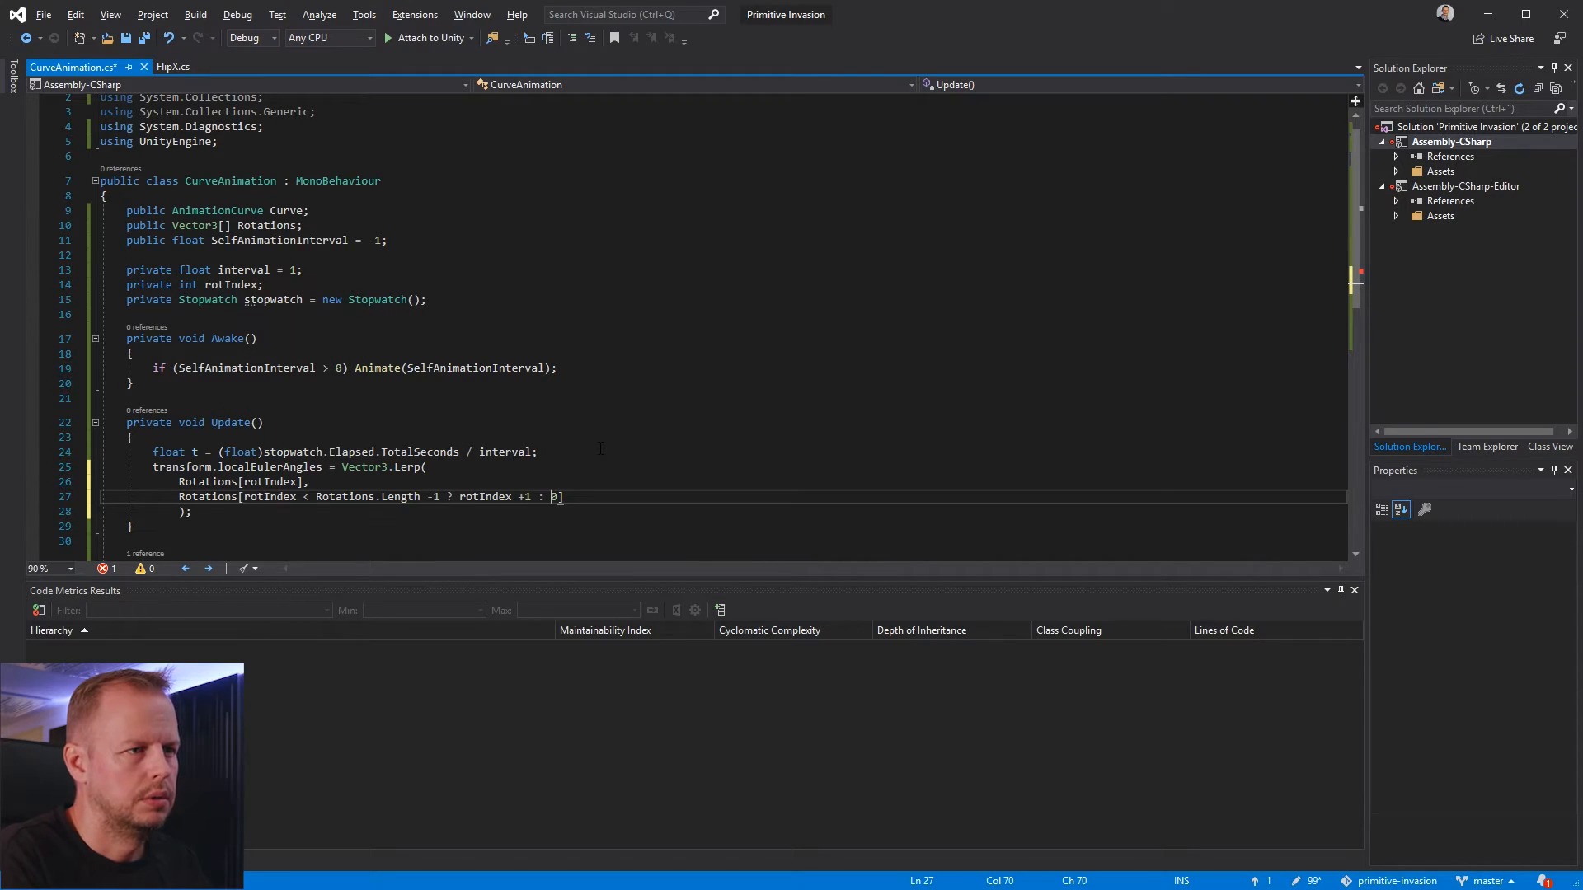
key("Left")
key("End")
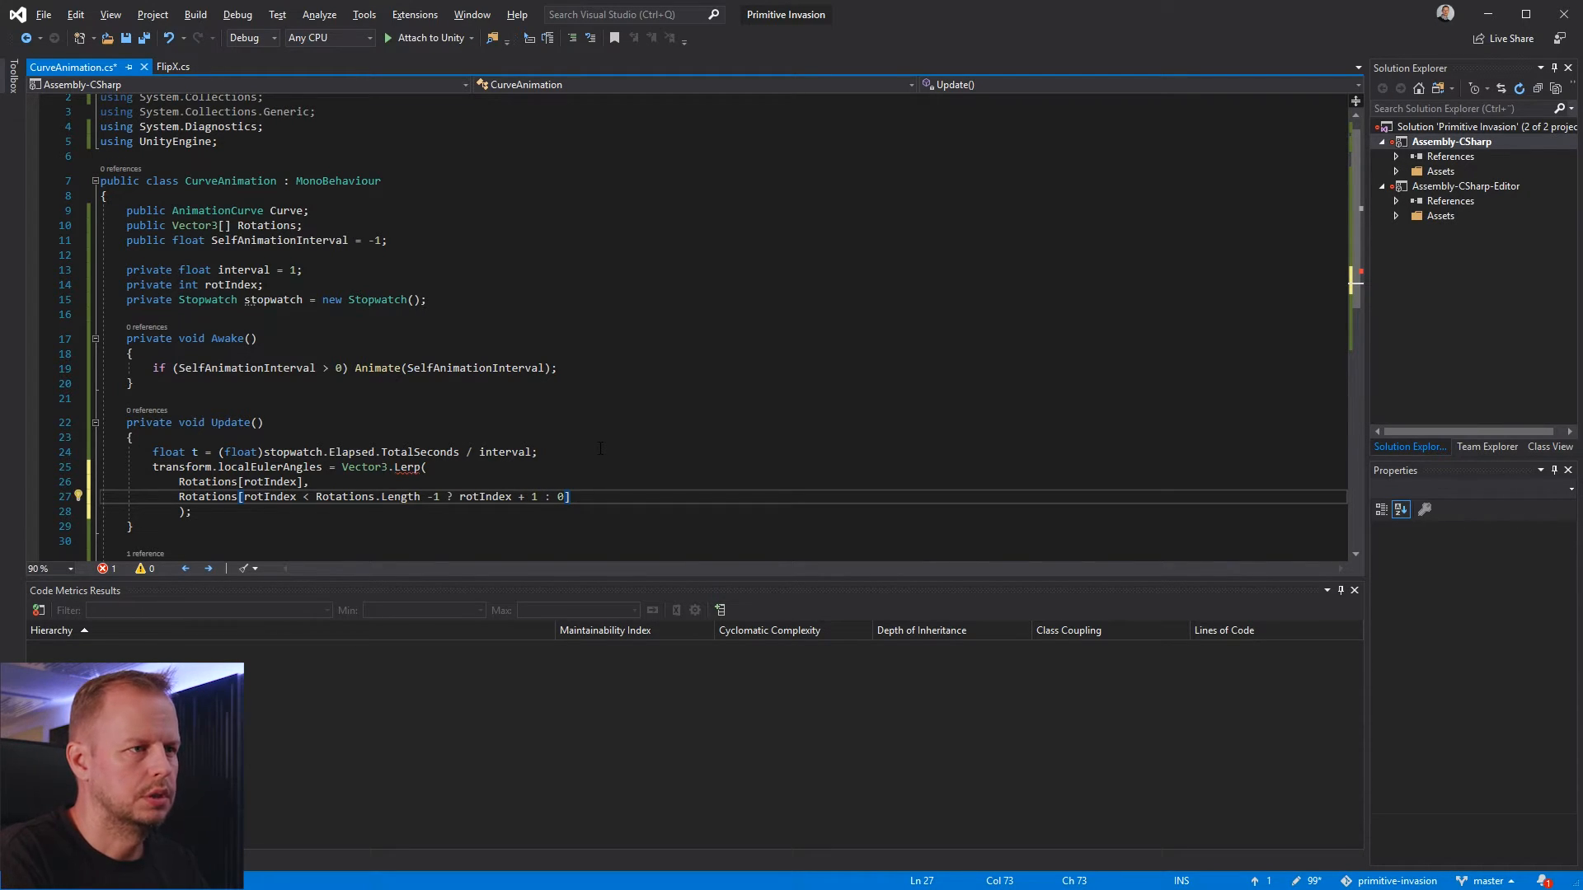
type(",")
key("Return")
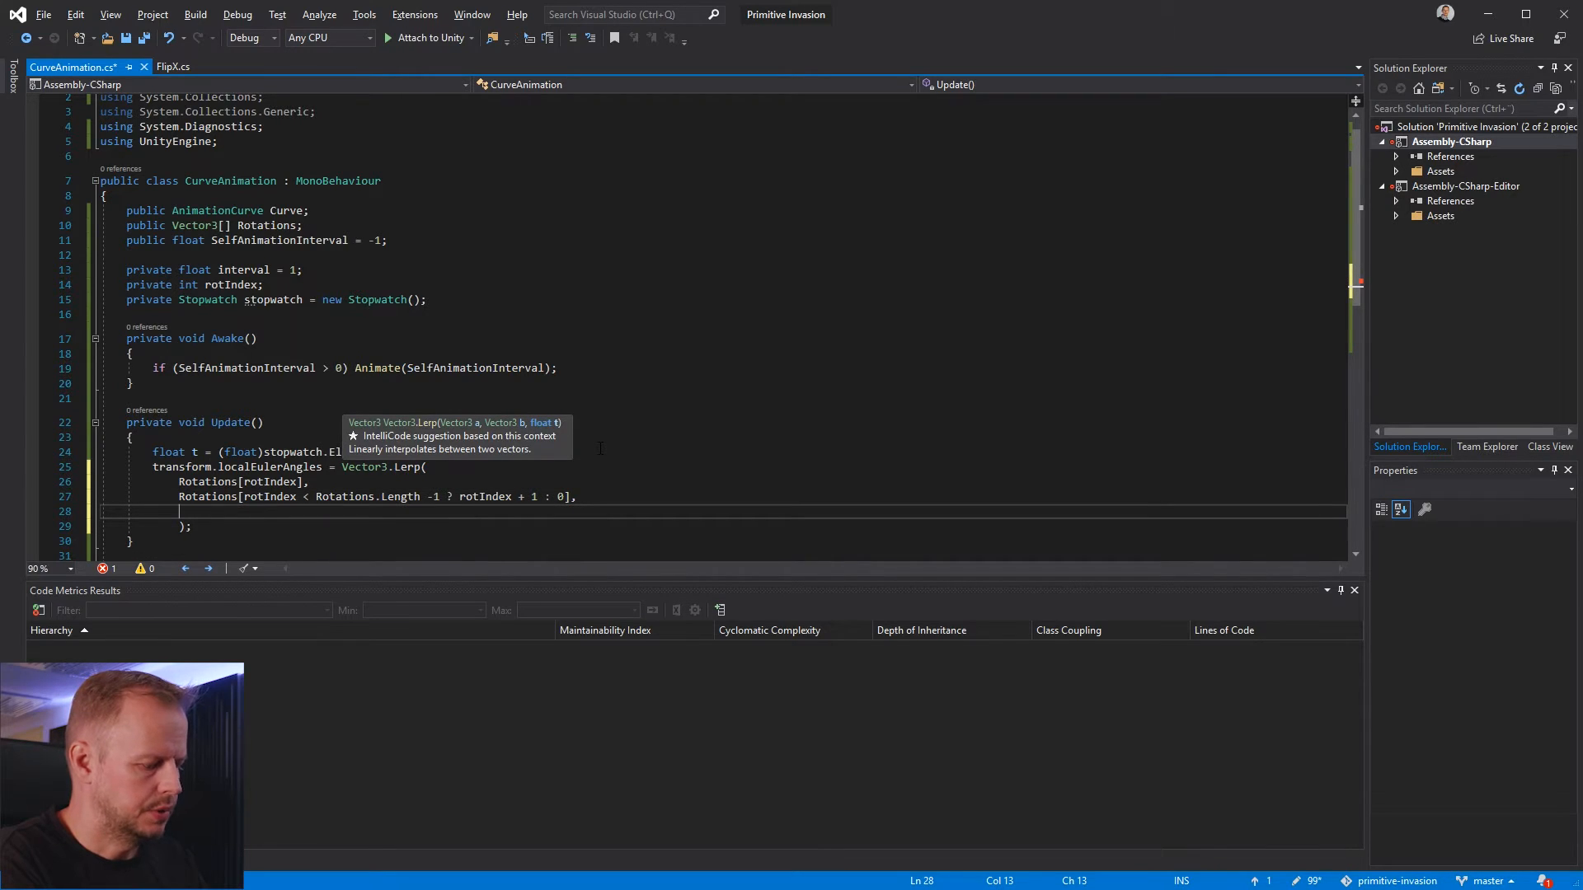
Add Curve.Evaluate(t) as the third Lerp argument on its own line
type("Cur")
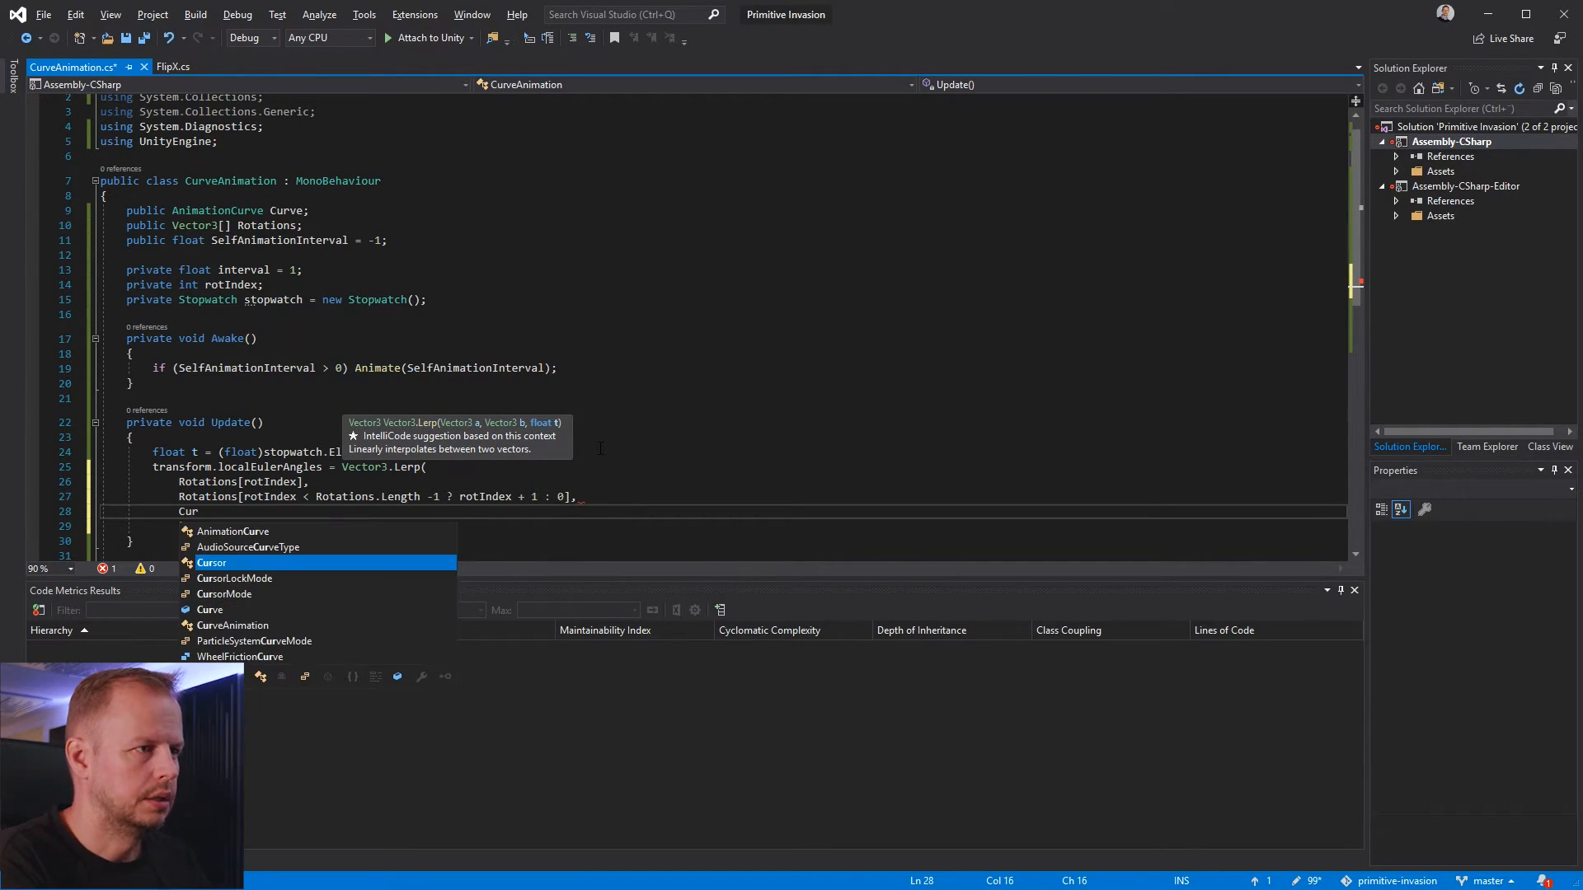
type("ve(")
type("Evaluate")
type("(")
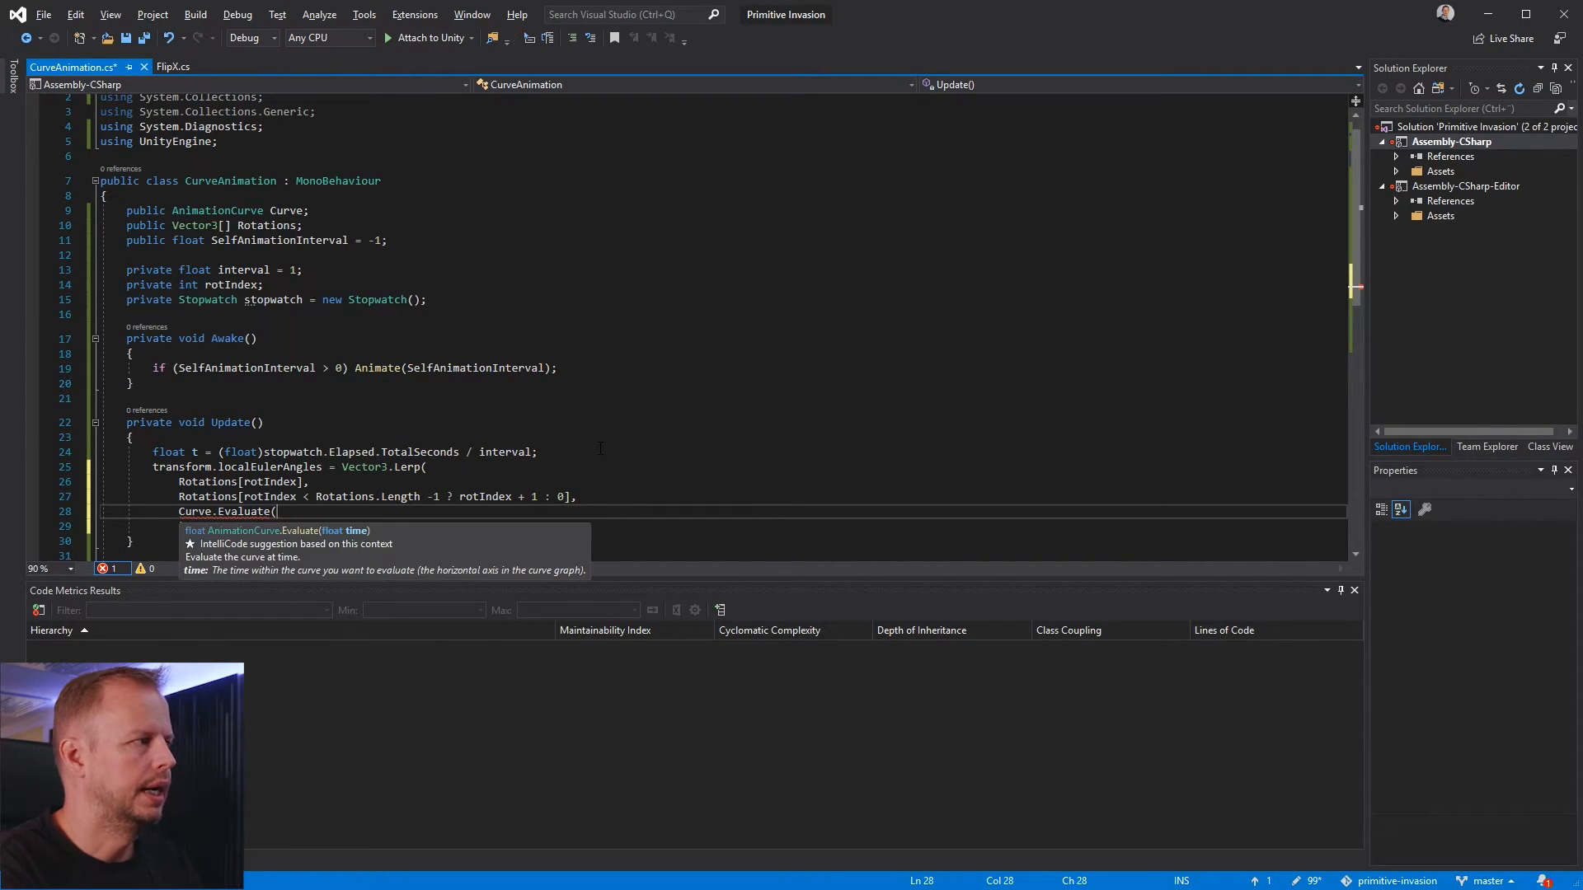
type("t")
key("Up")
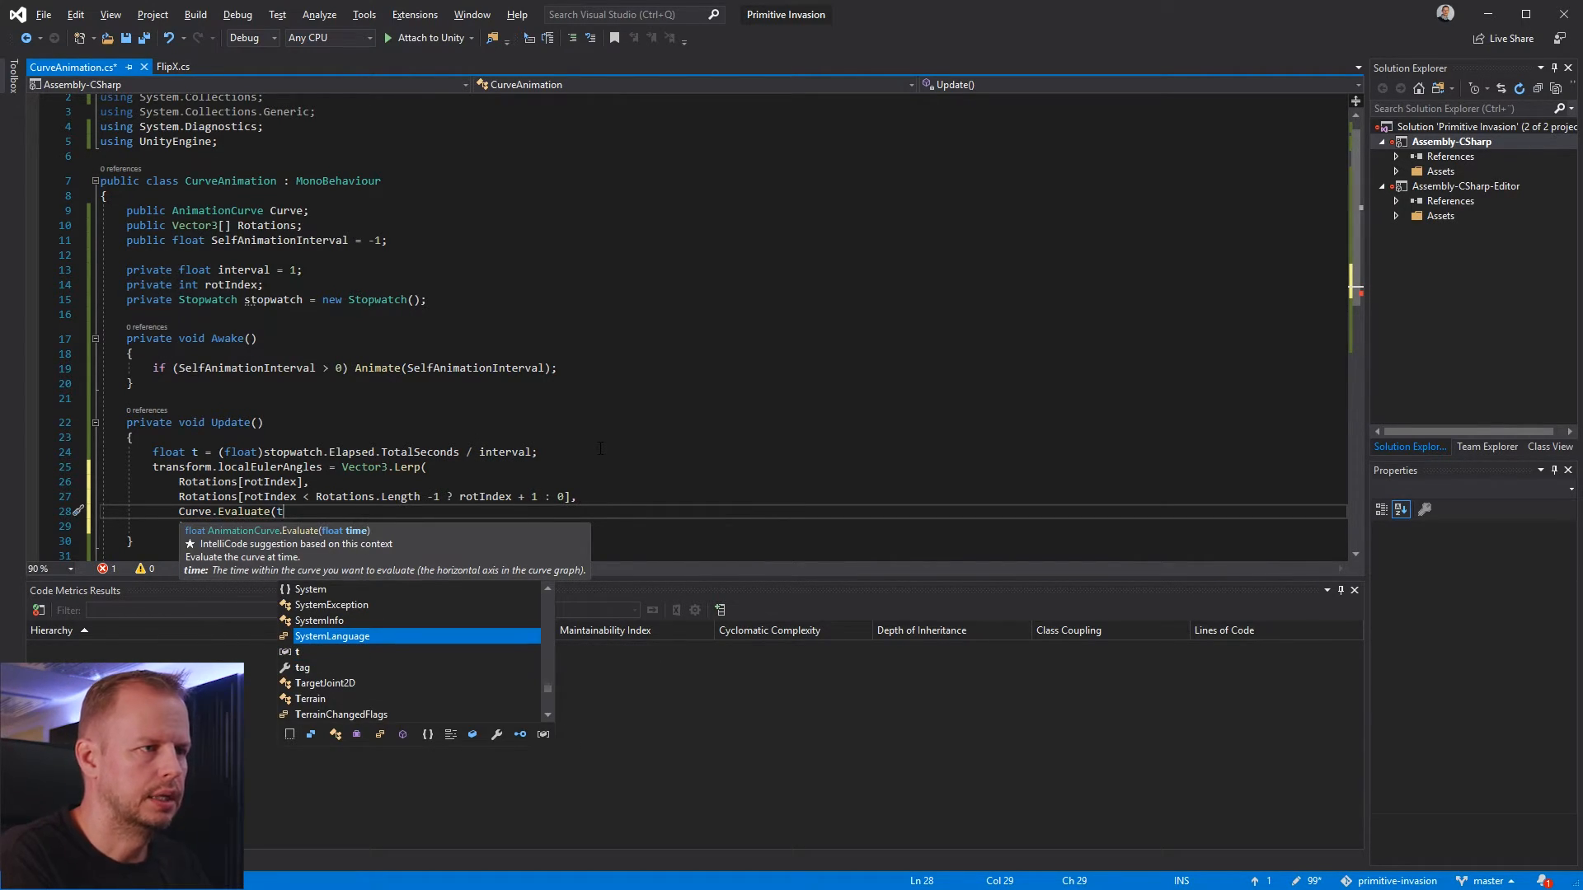
key("Tab")
type(")")
key("ctrl+z")
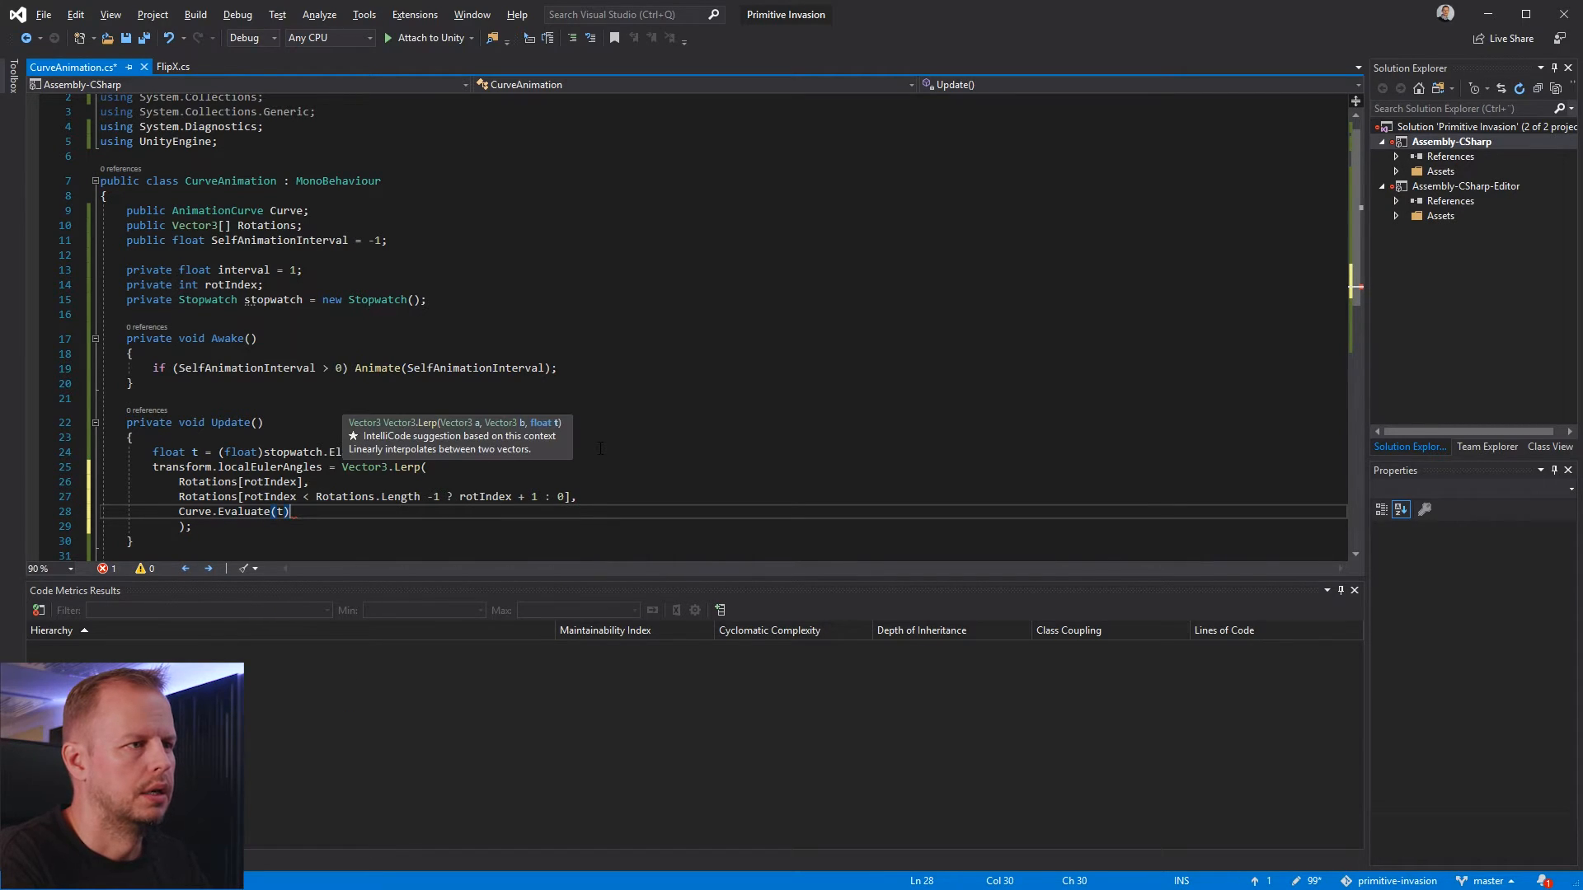
type(")")
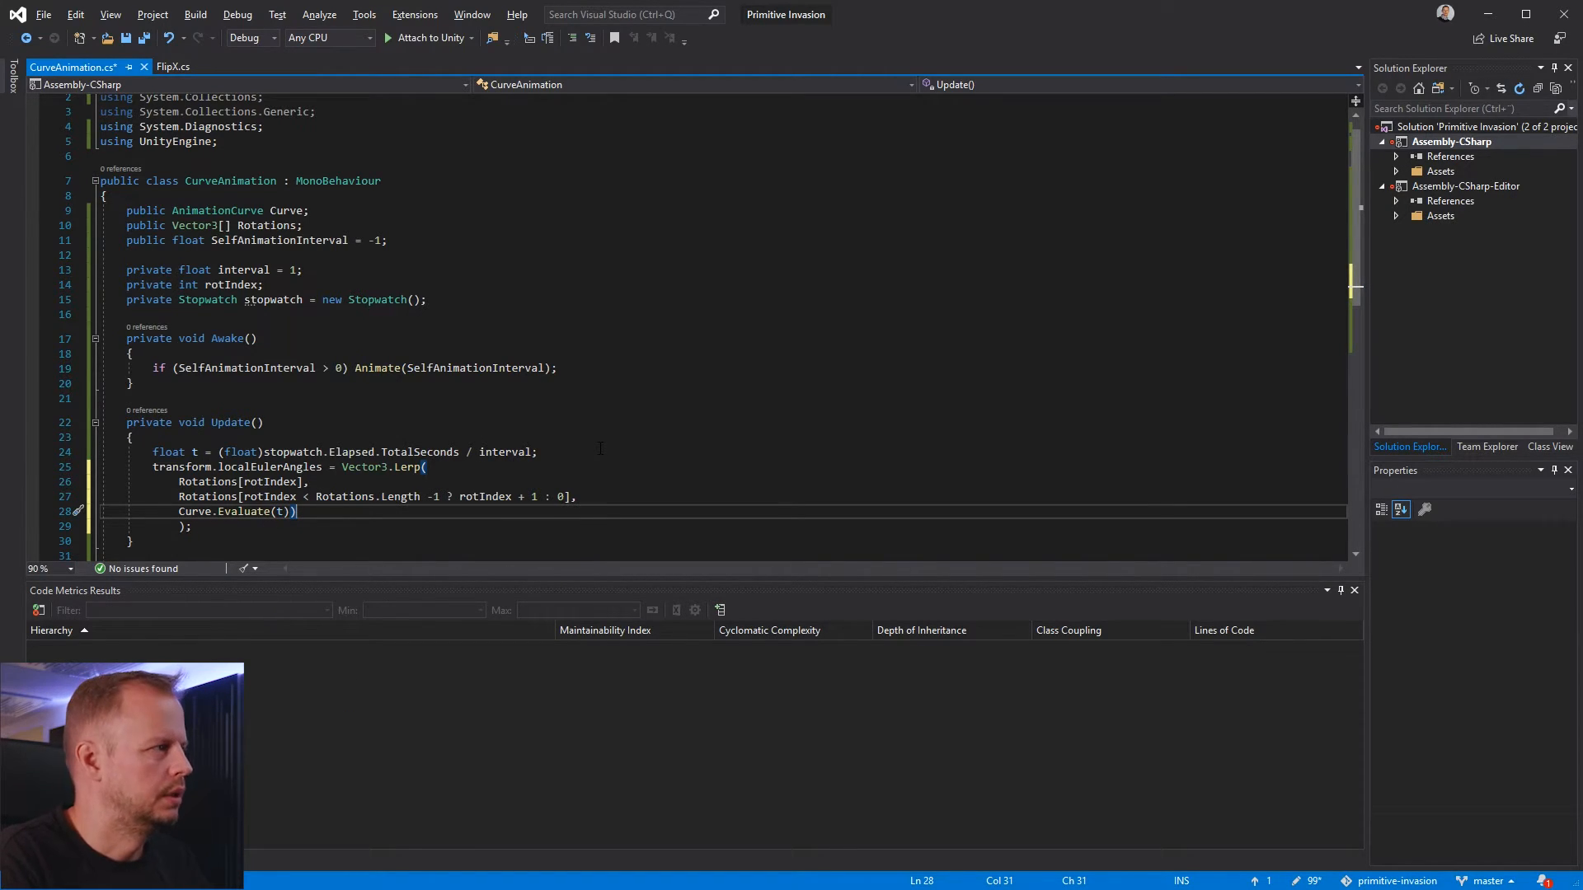
Delete the surplus closing parenthesis after Curve.Evaluate(t) and save the script
key("Down")
key("Home")
key("Up")
key("End")
key("BackSpace")
key("ctrl+s")
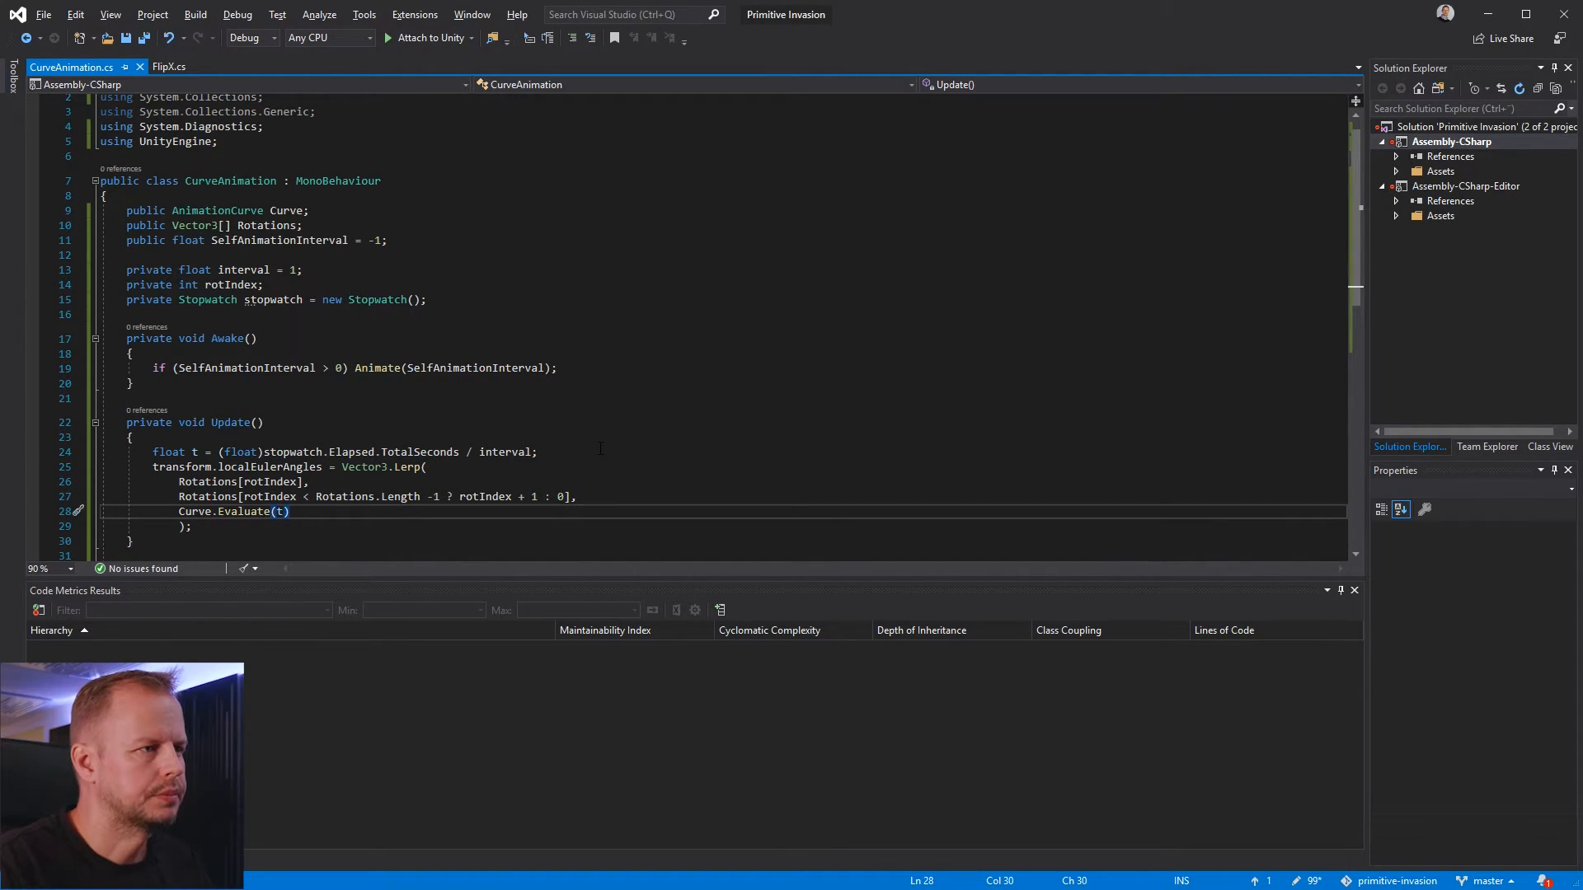
Review the t calculation and the three Vector3.Lerp arguments in the Update method
left_click(445, 451)
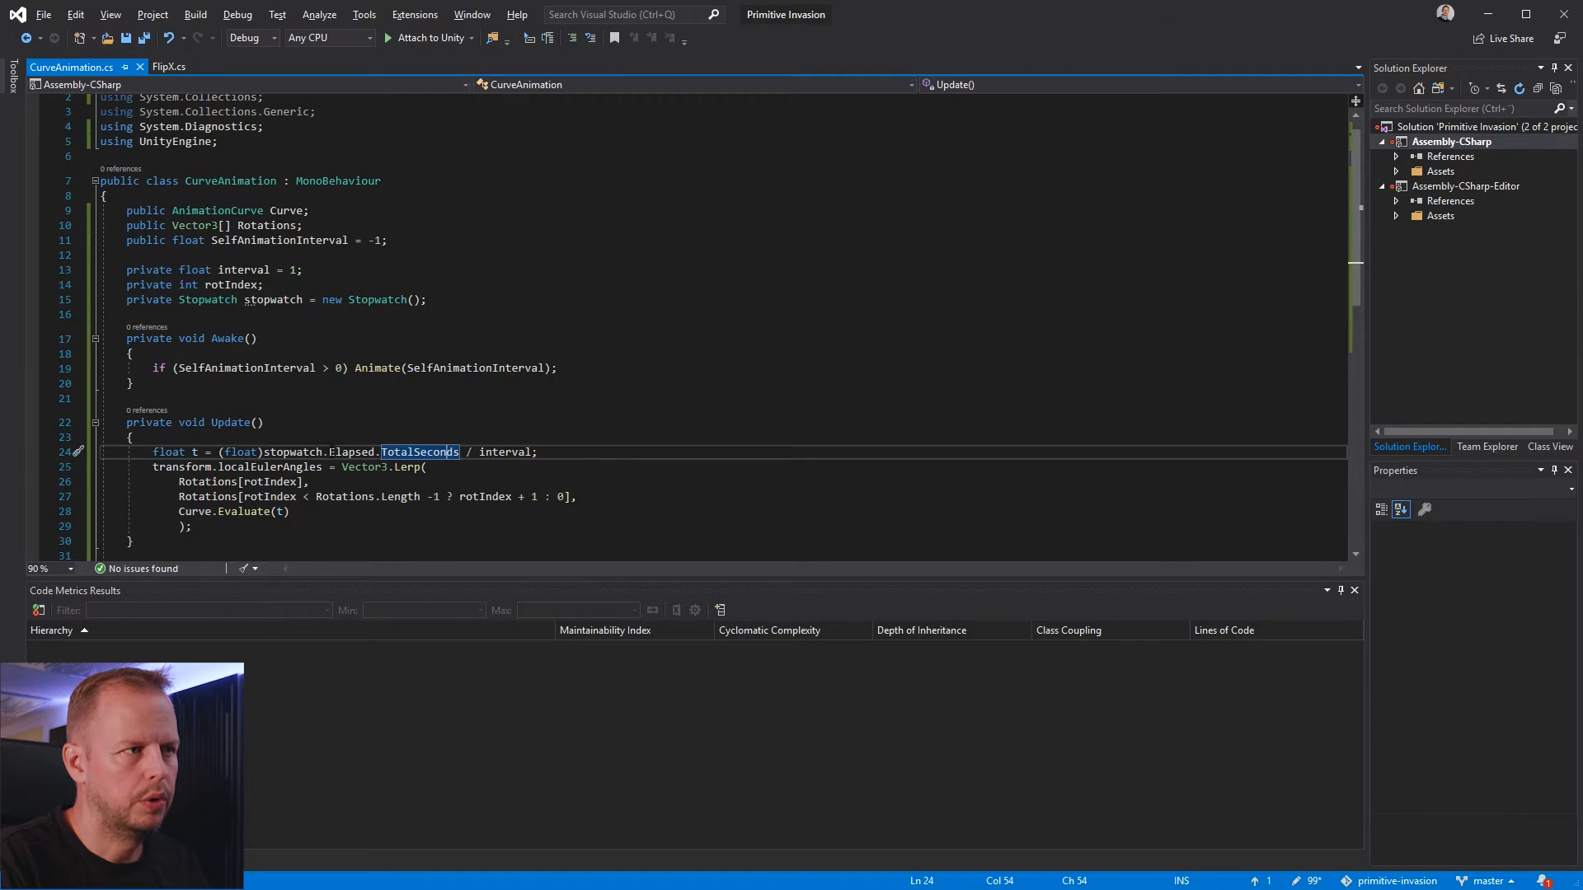
scroll(329, 451, "down", 4)
scroll(228, 266, "up", 2)
left_click(244, 392)
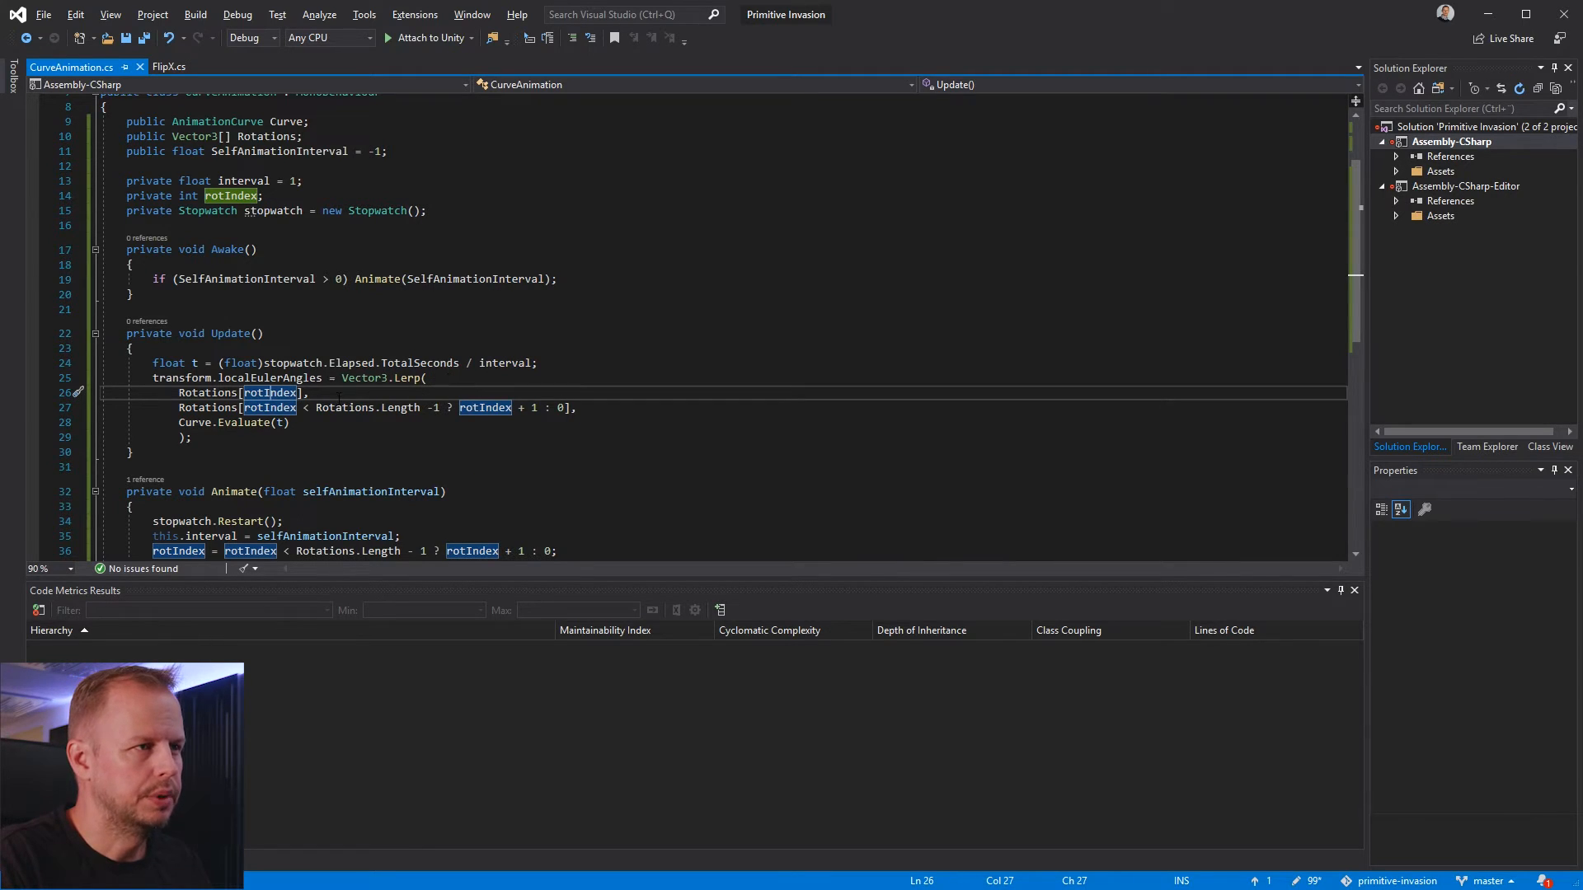
key("Home")
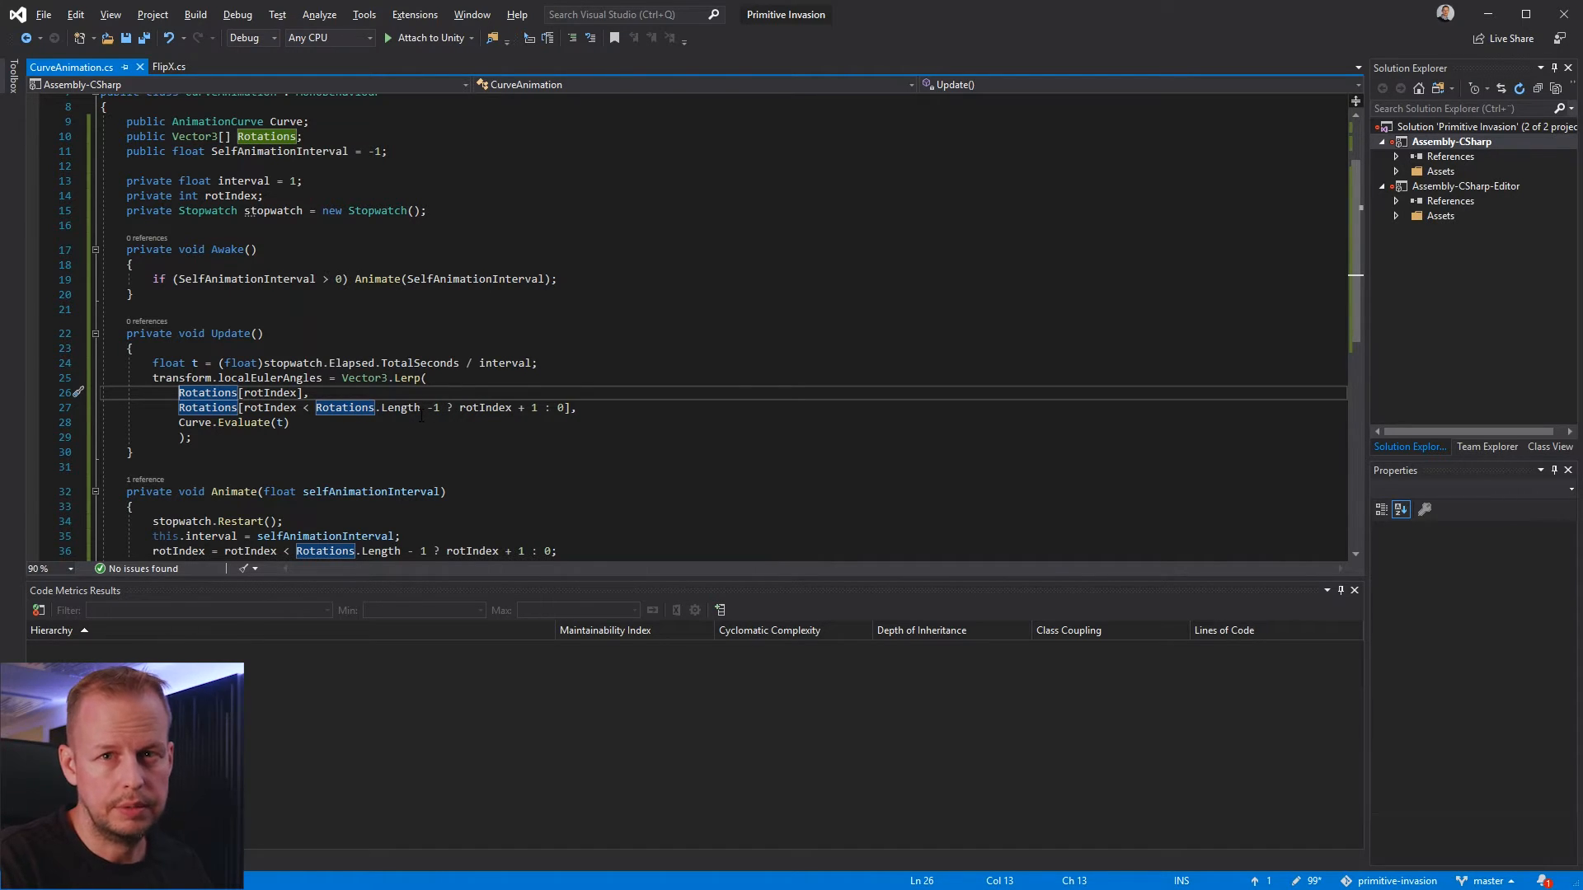
left_click(323, 379)
left_click(399, 409)
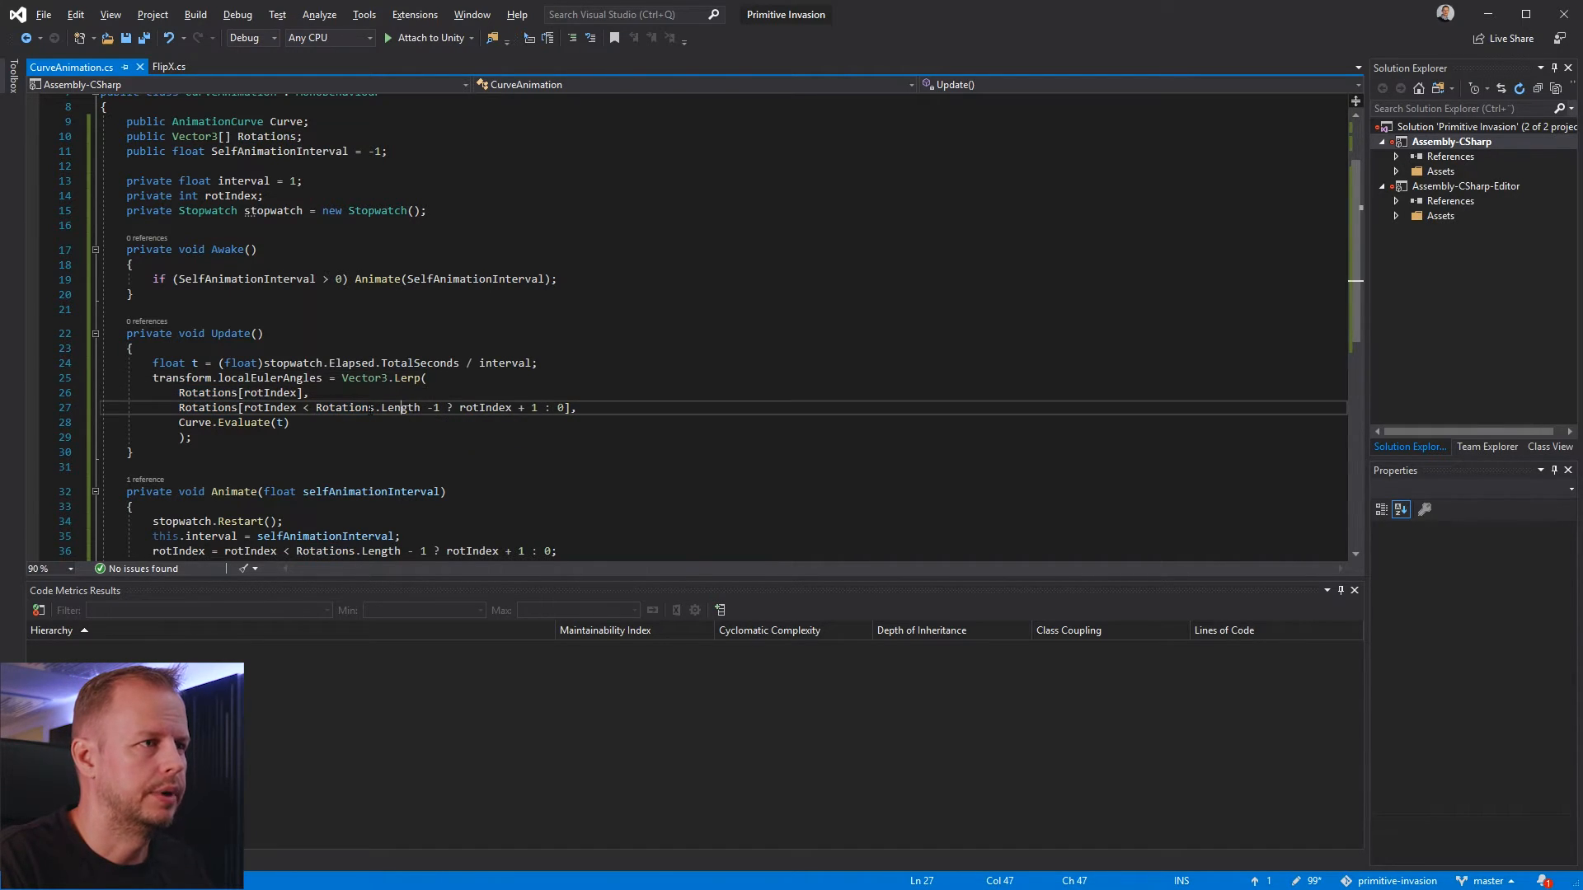
left_click(225, 424)
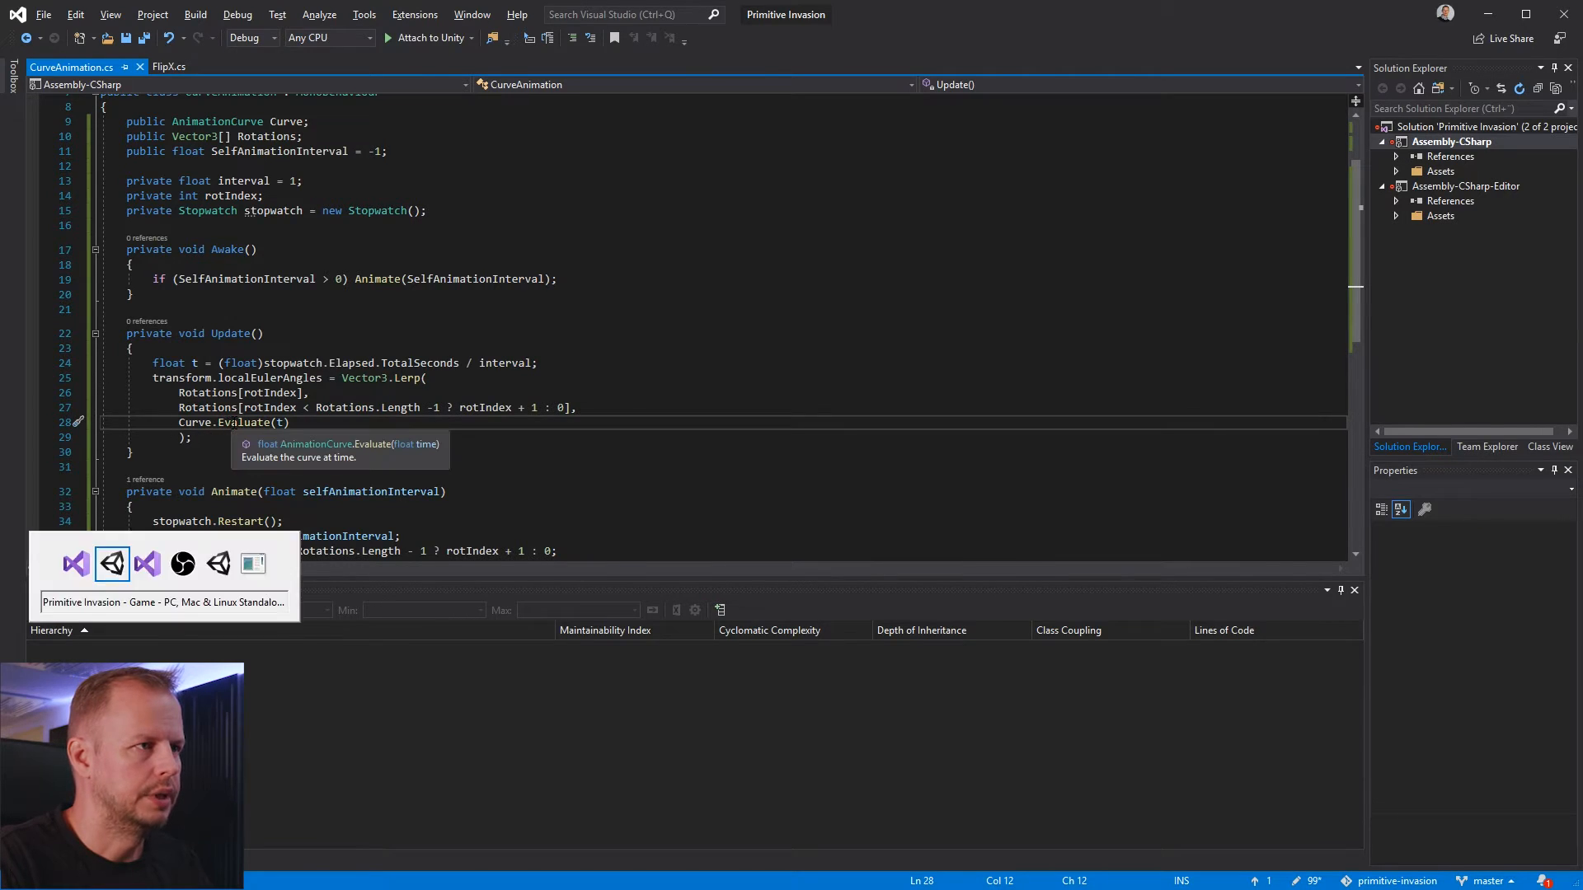
Switch to Unity, select PivotWing1Left under Enemy and examine its Curve Animation curve
key("alt+Tab")
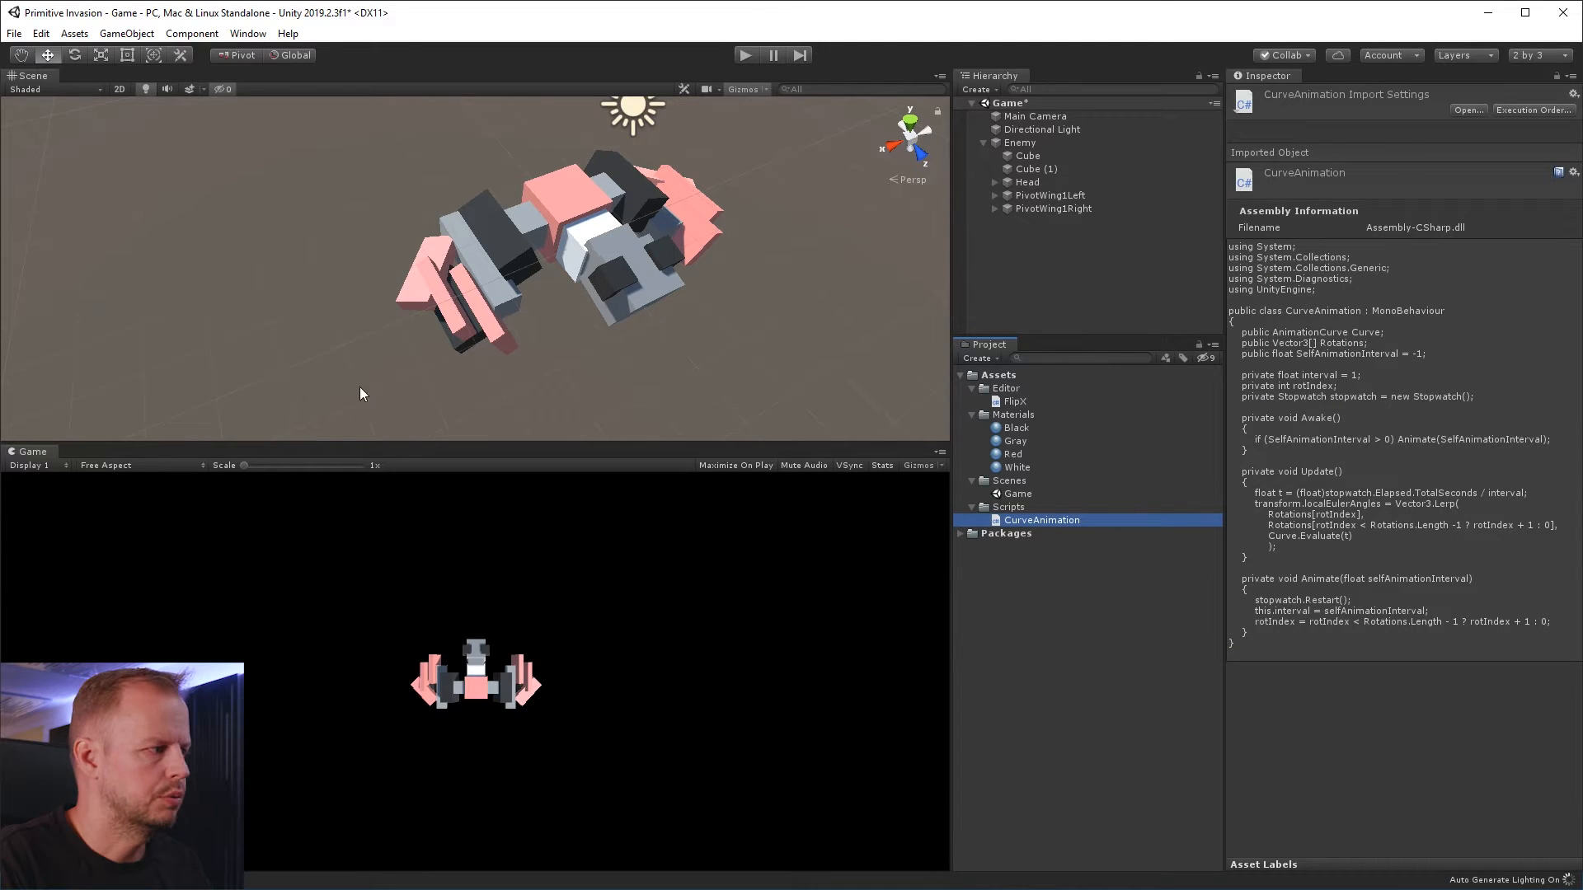
left_click(1069, 227)
left_click(1026, 145)
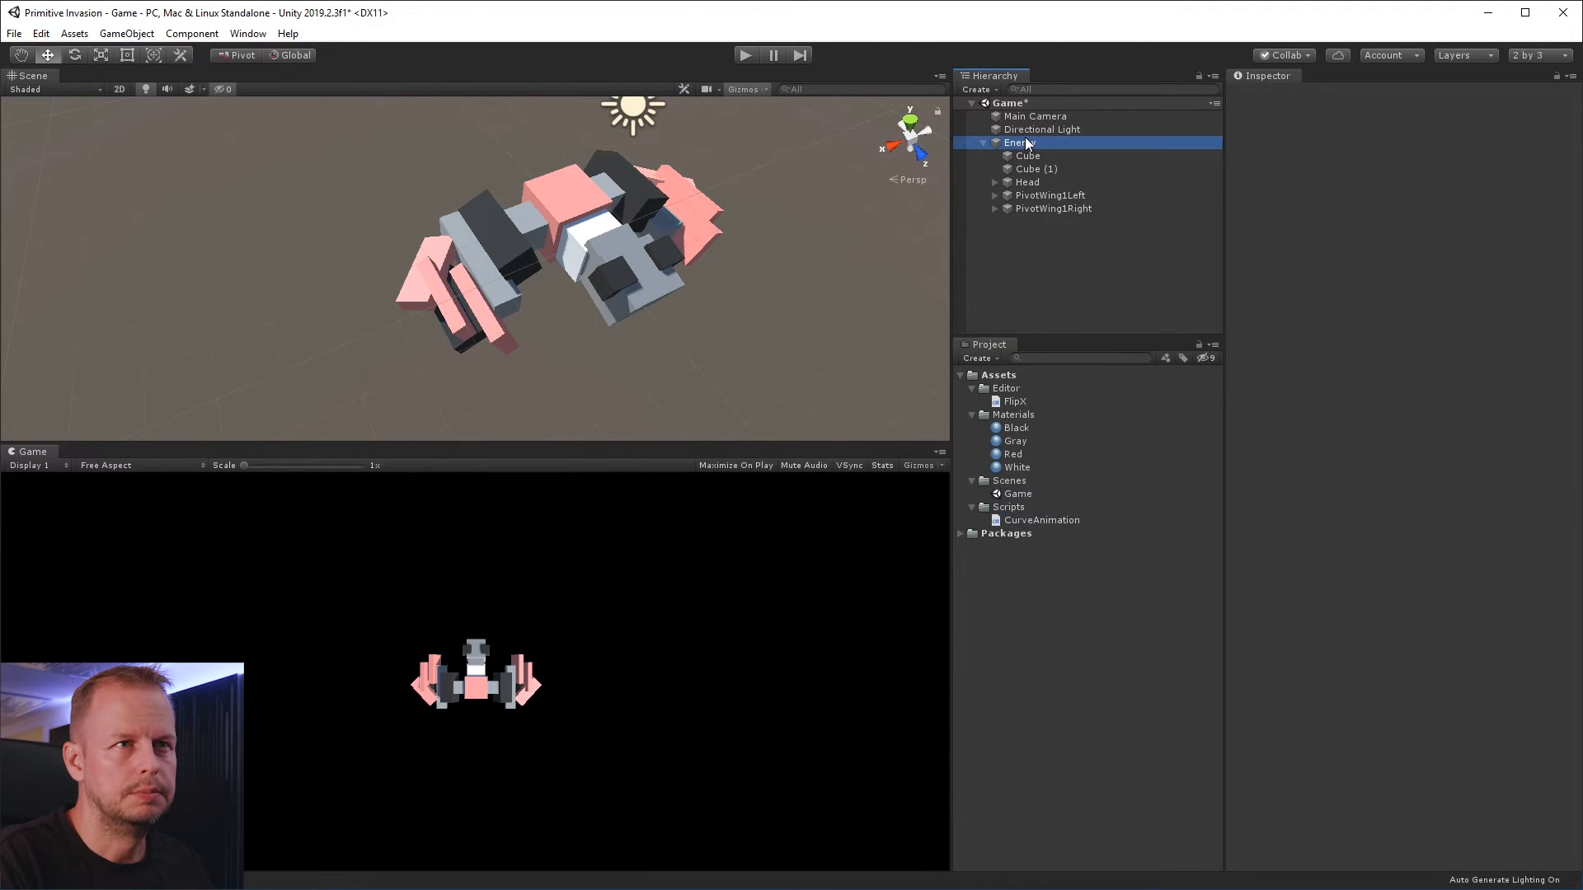
left_click(1047, 197)
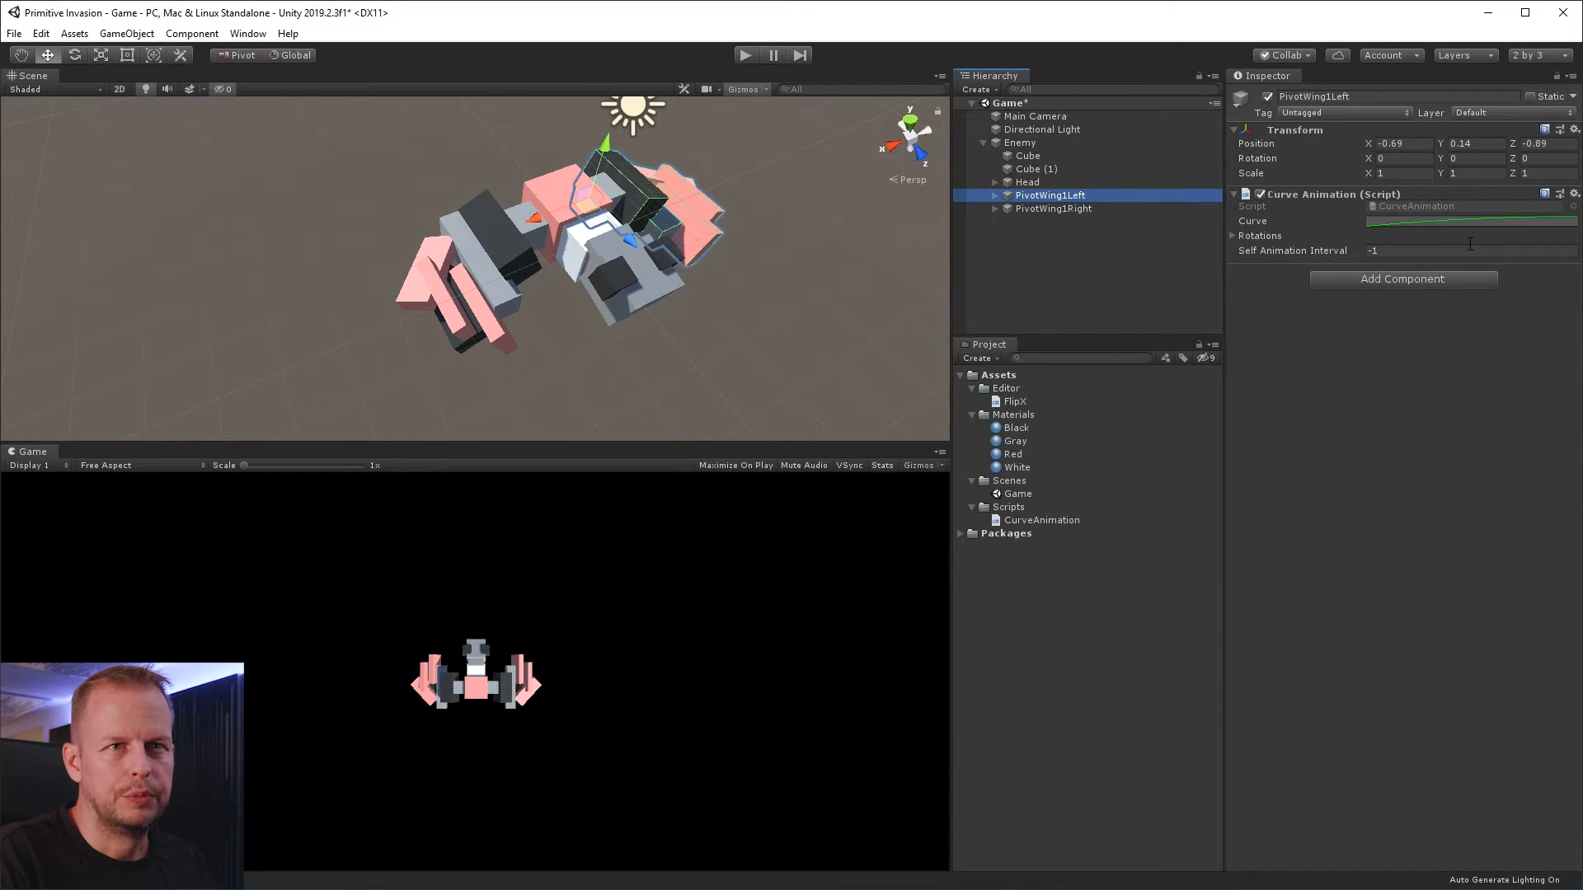
left_click(1414, 224)
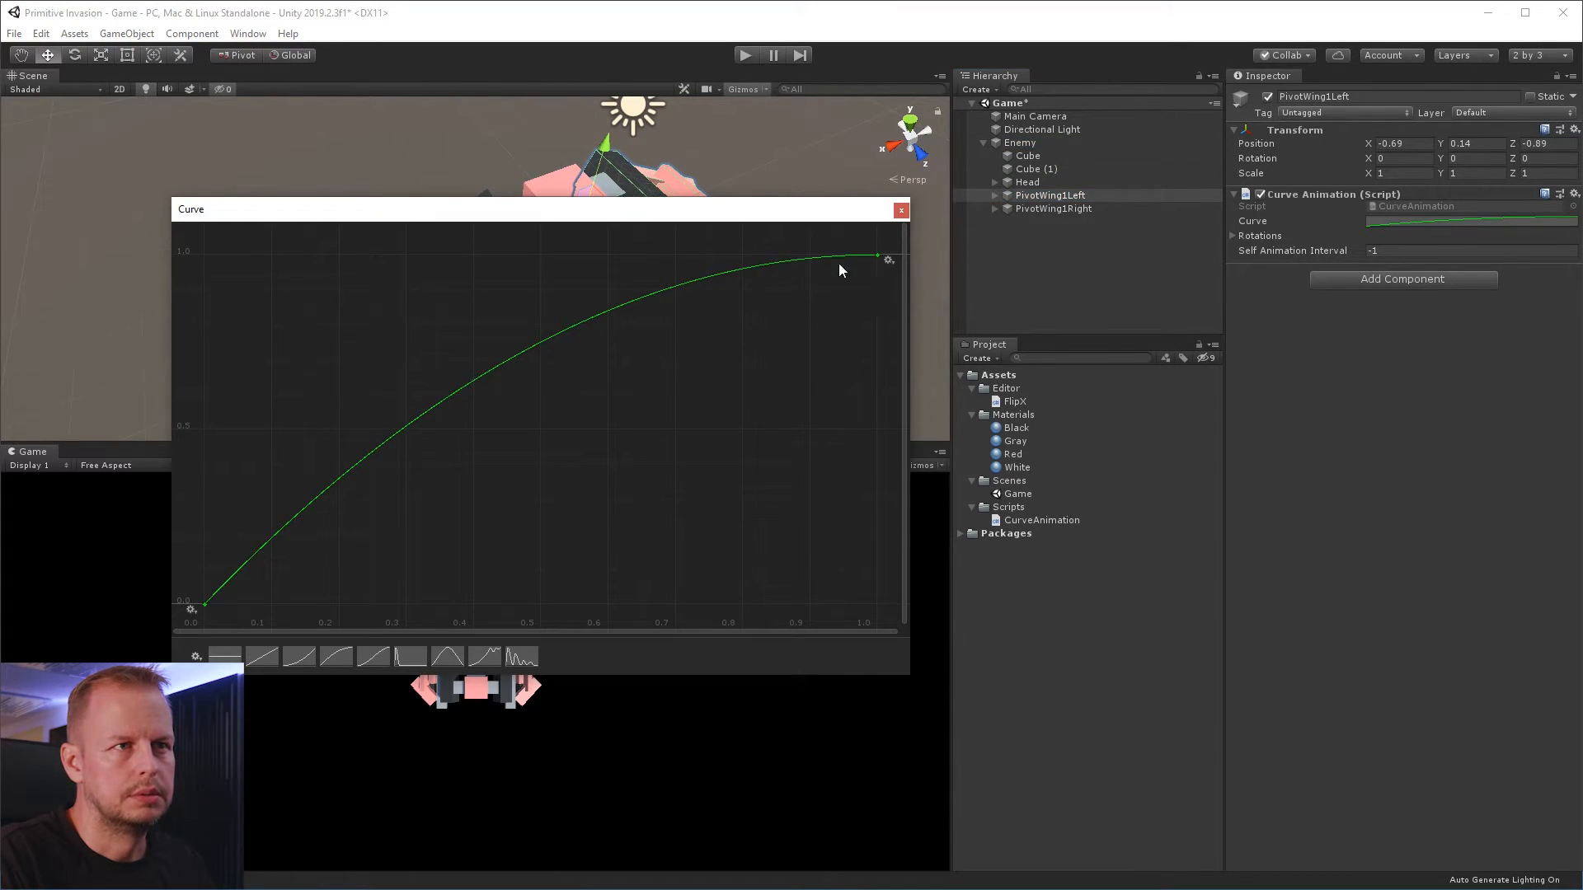
left_click(901, 210)
Set the Self Animation Interval of PivotWing1Left to 1
left_click(1441, 249)
type("1")
key("Return")
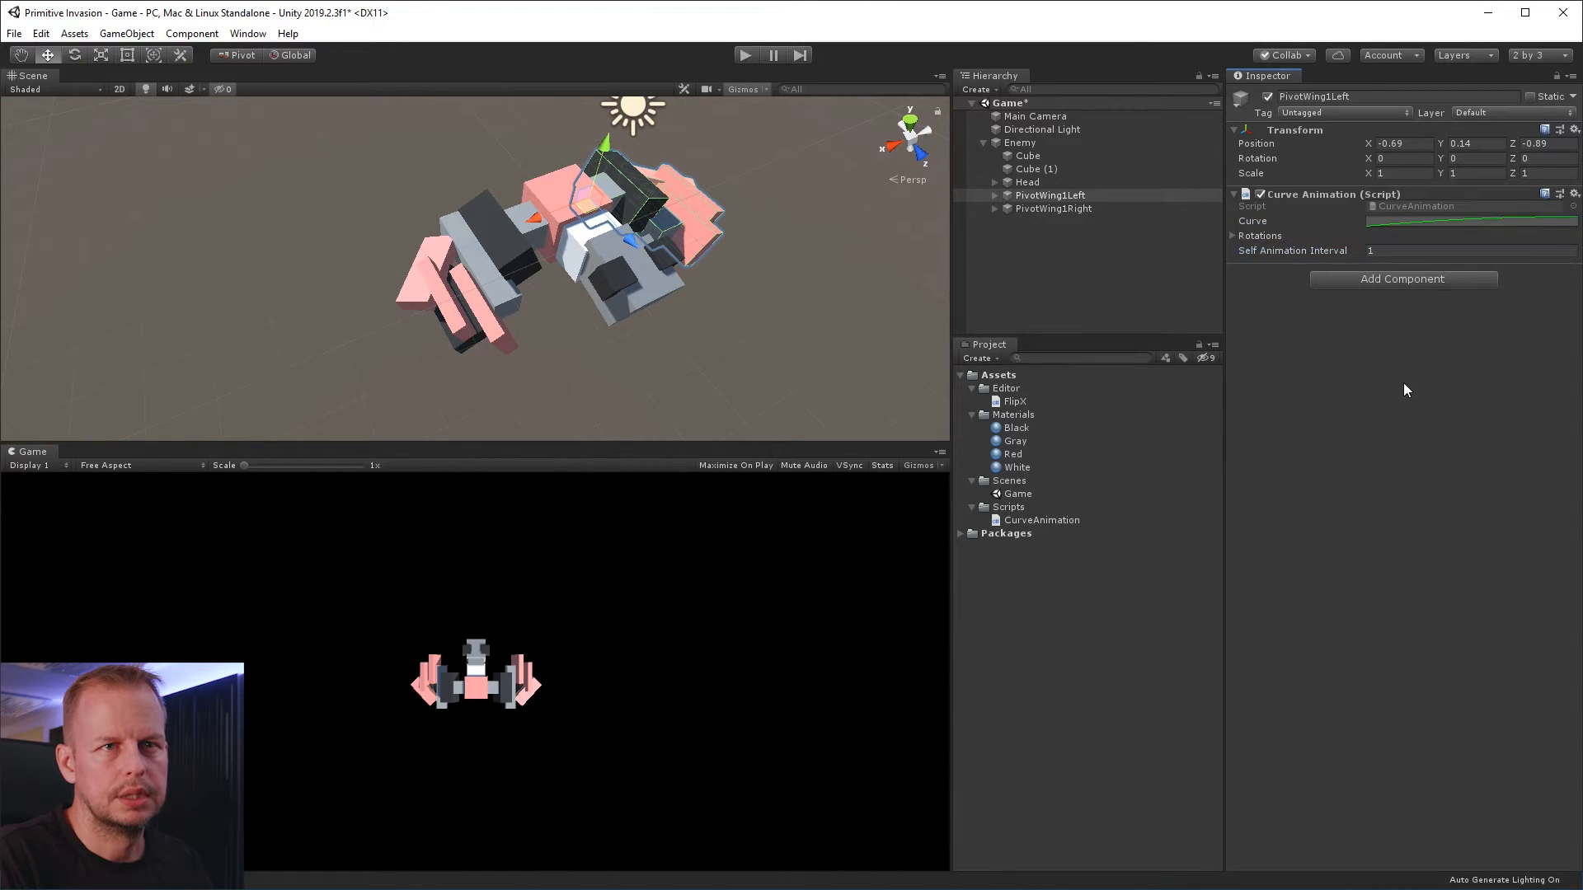
Set the size of the Rotations array on PivotWing1Left's Curve Animation component to 2
left_click(1234, 236)
left_click(1399, 253)
type("20")
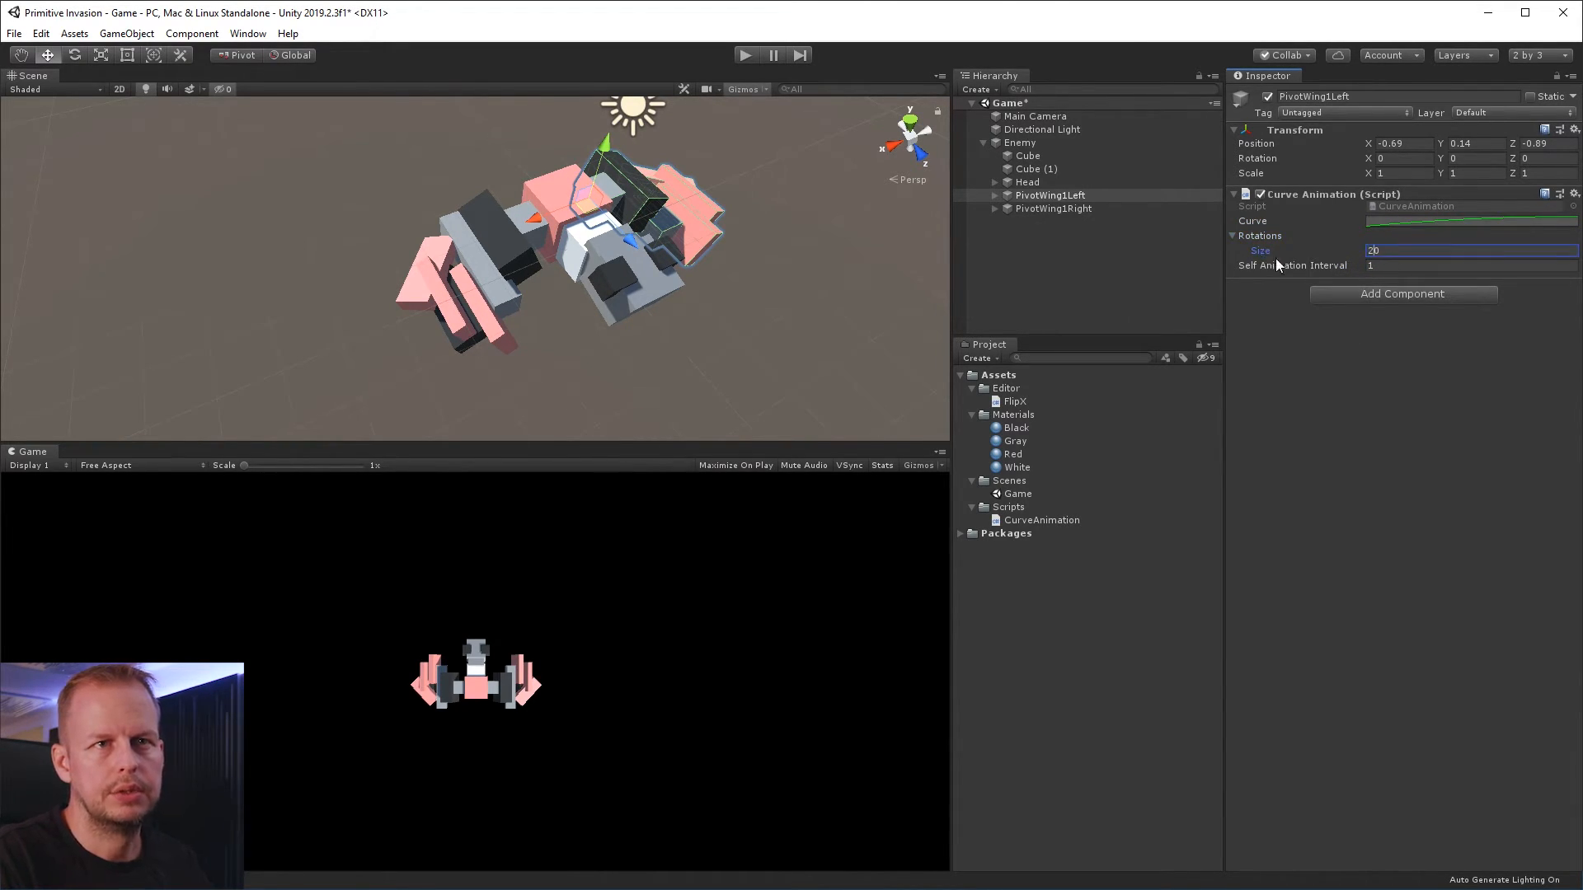
key("Return")
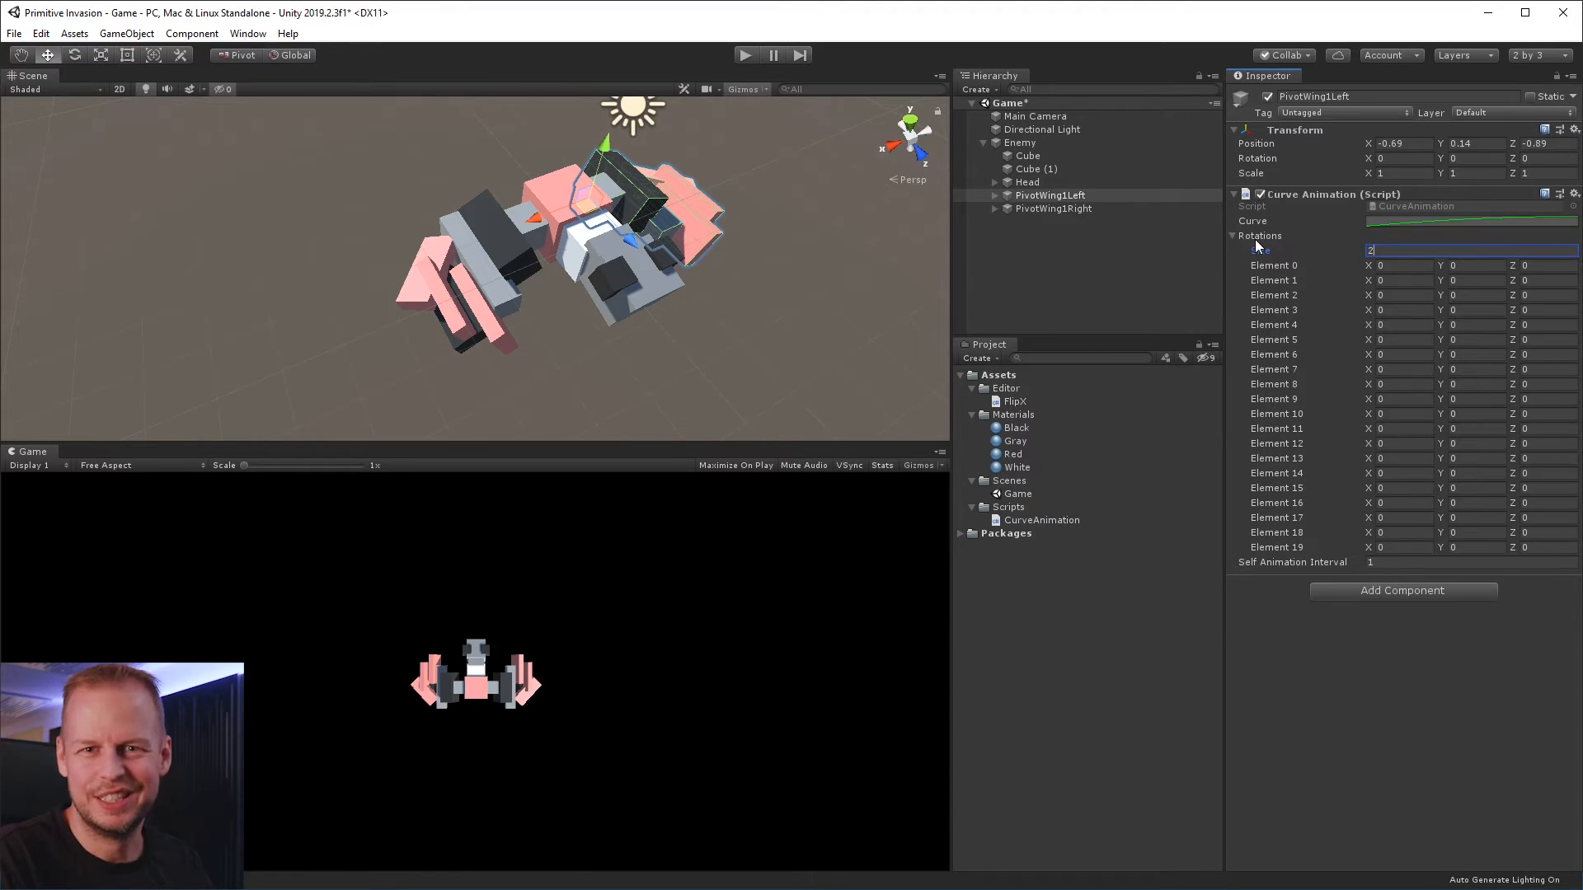
key("Return")
Try rotating PivotWing1Left in the scene to gauge the wing's swing about Y, undoing each trial rotation
left_click_drag(830, 276, 762, 295, "alt")
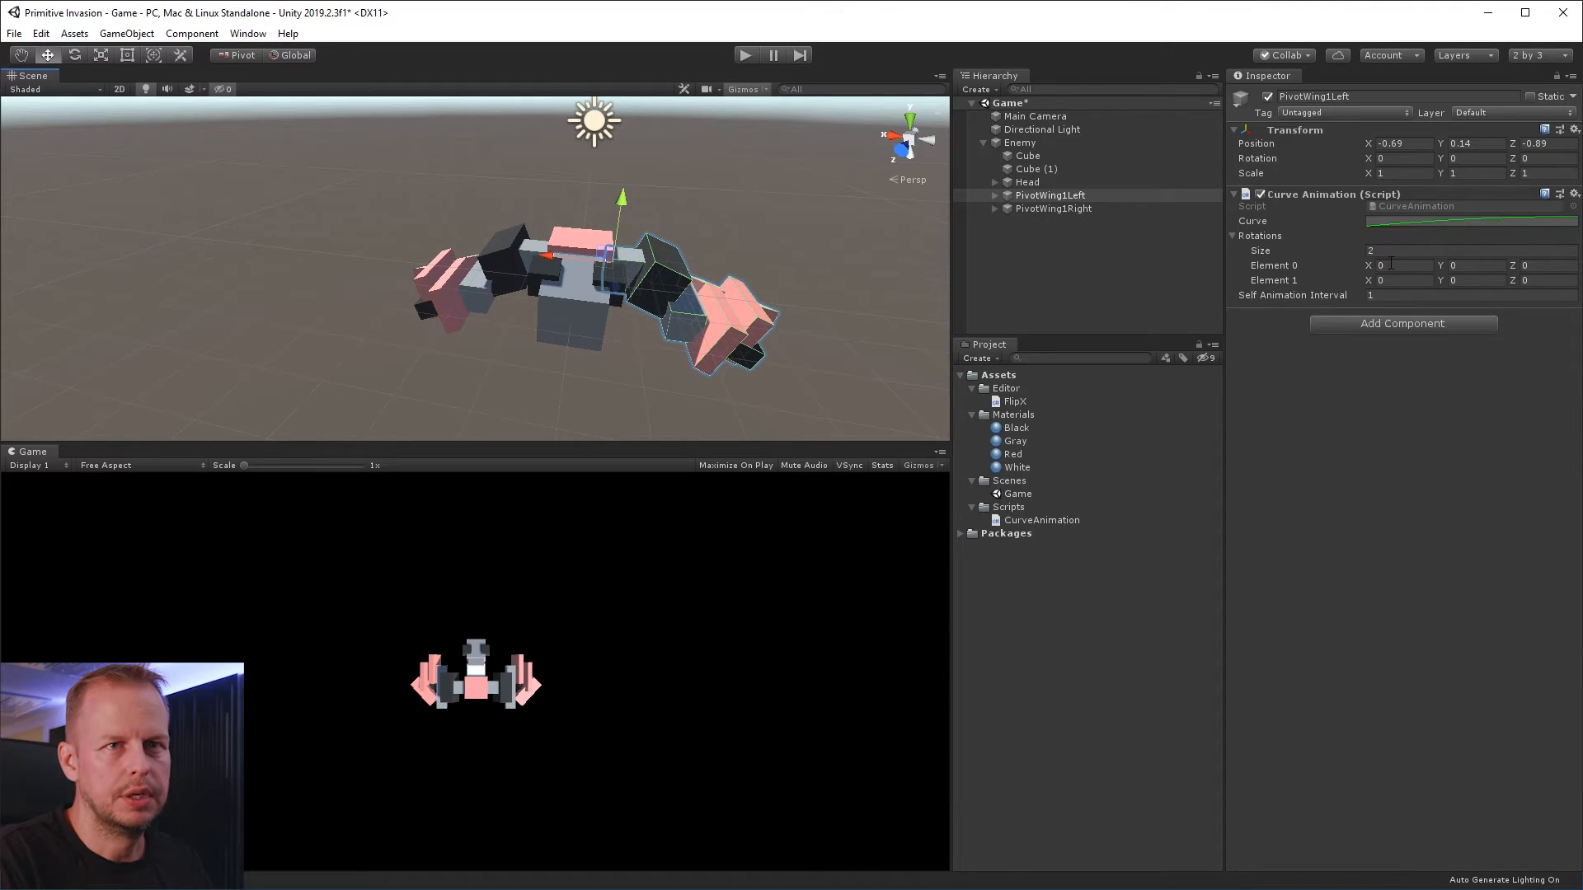
key("e")
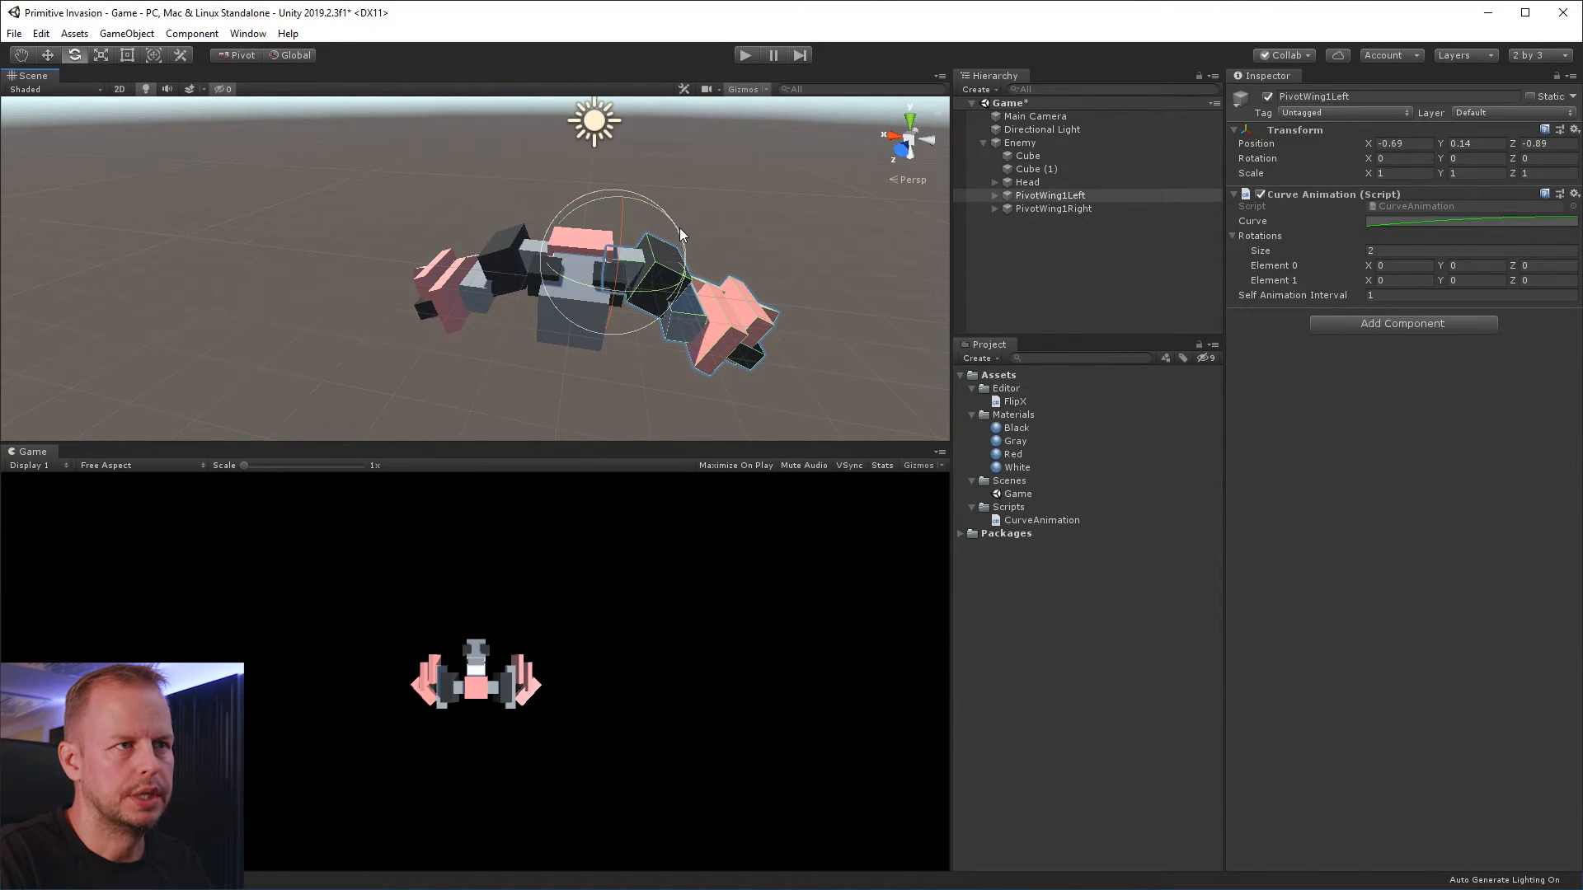
left_click_drag(677, 235, 877, 452)
key("ctrl+z")
key("ctrl+z")
left_click_drag(745, 280, 615, 392, "alt")
left_click_drag(597, 339, 591, 214)
key("ctrl+z")
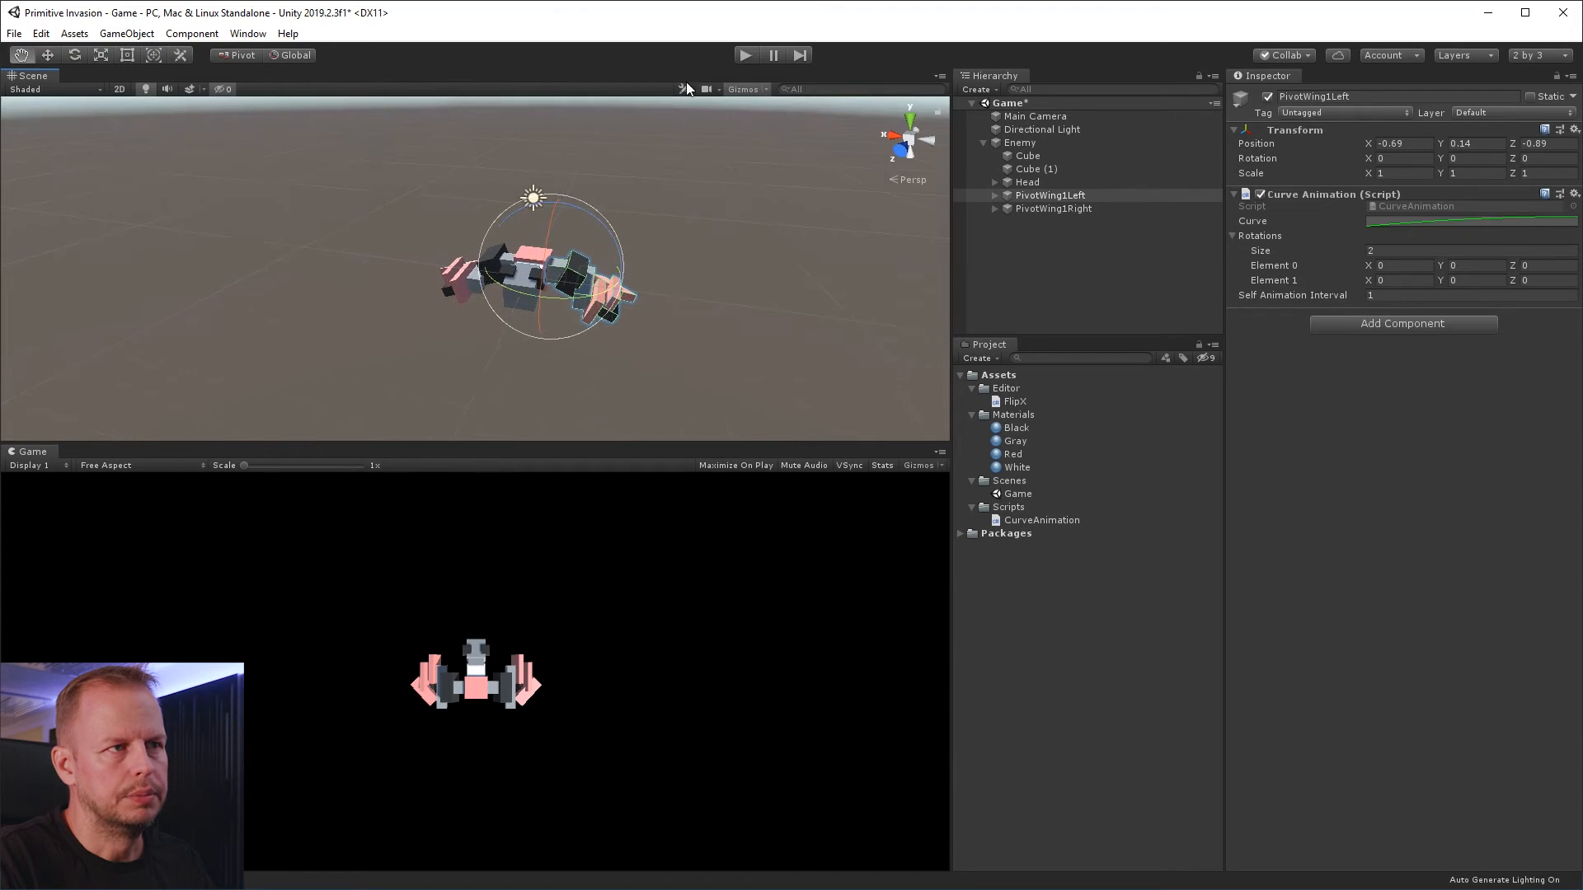
left_click_drag(620, 285, 672, 203)
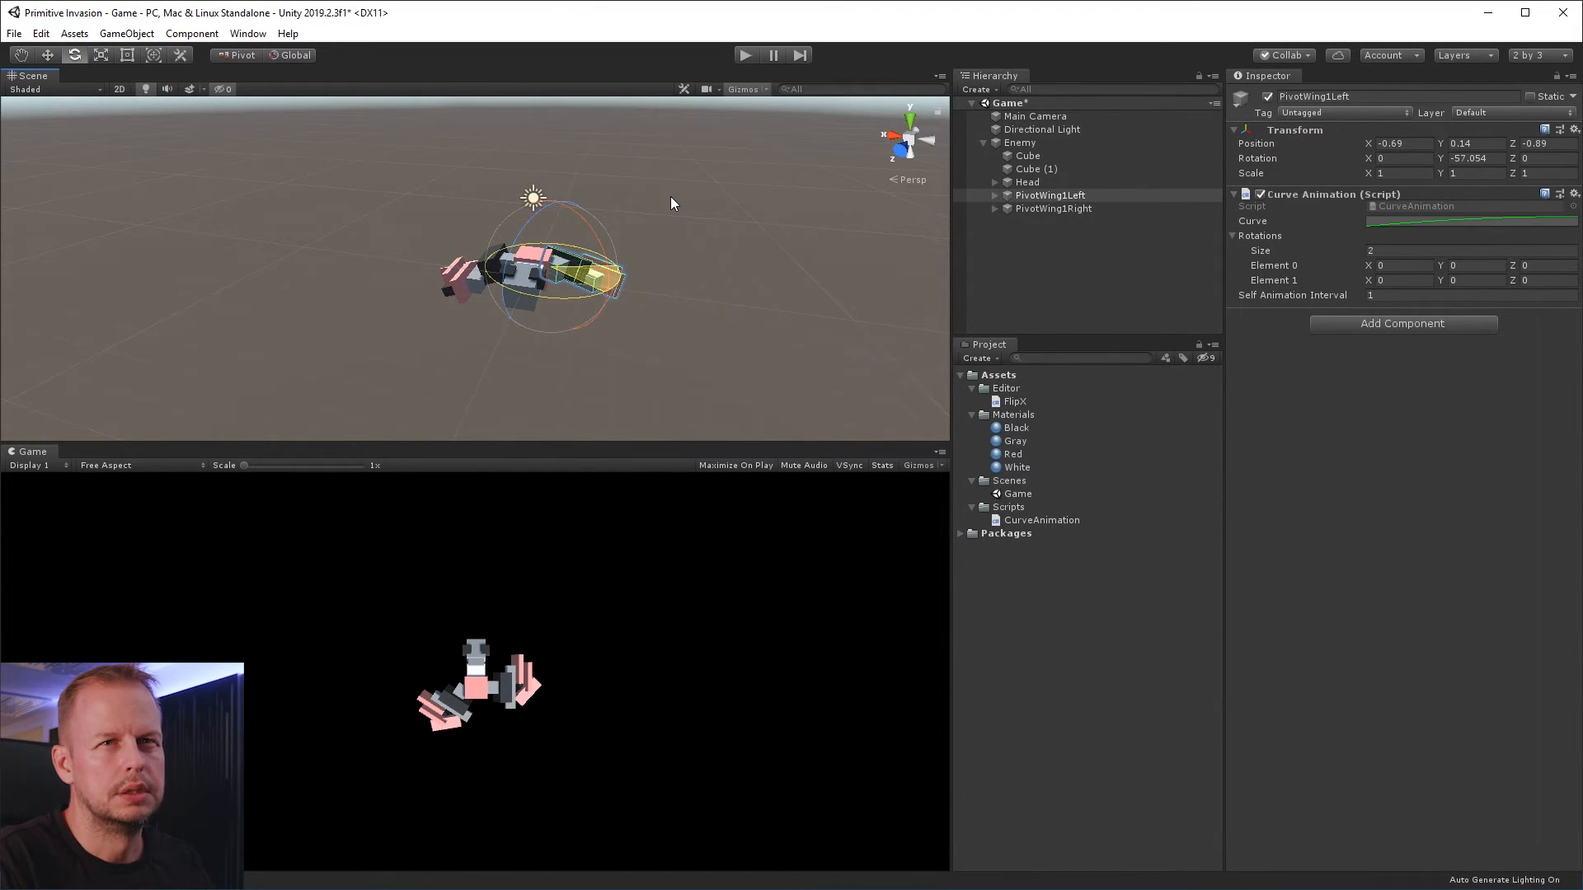
key("ctrl+z")
Set the Y rotation of Element 0 to 33 and of Element 1 to -57, and save the scene
left_click(1459, 265)
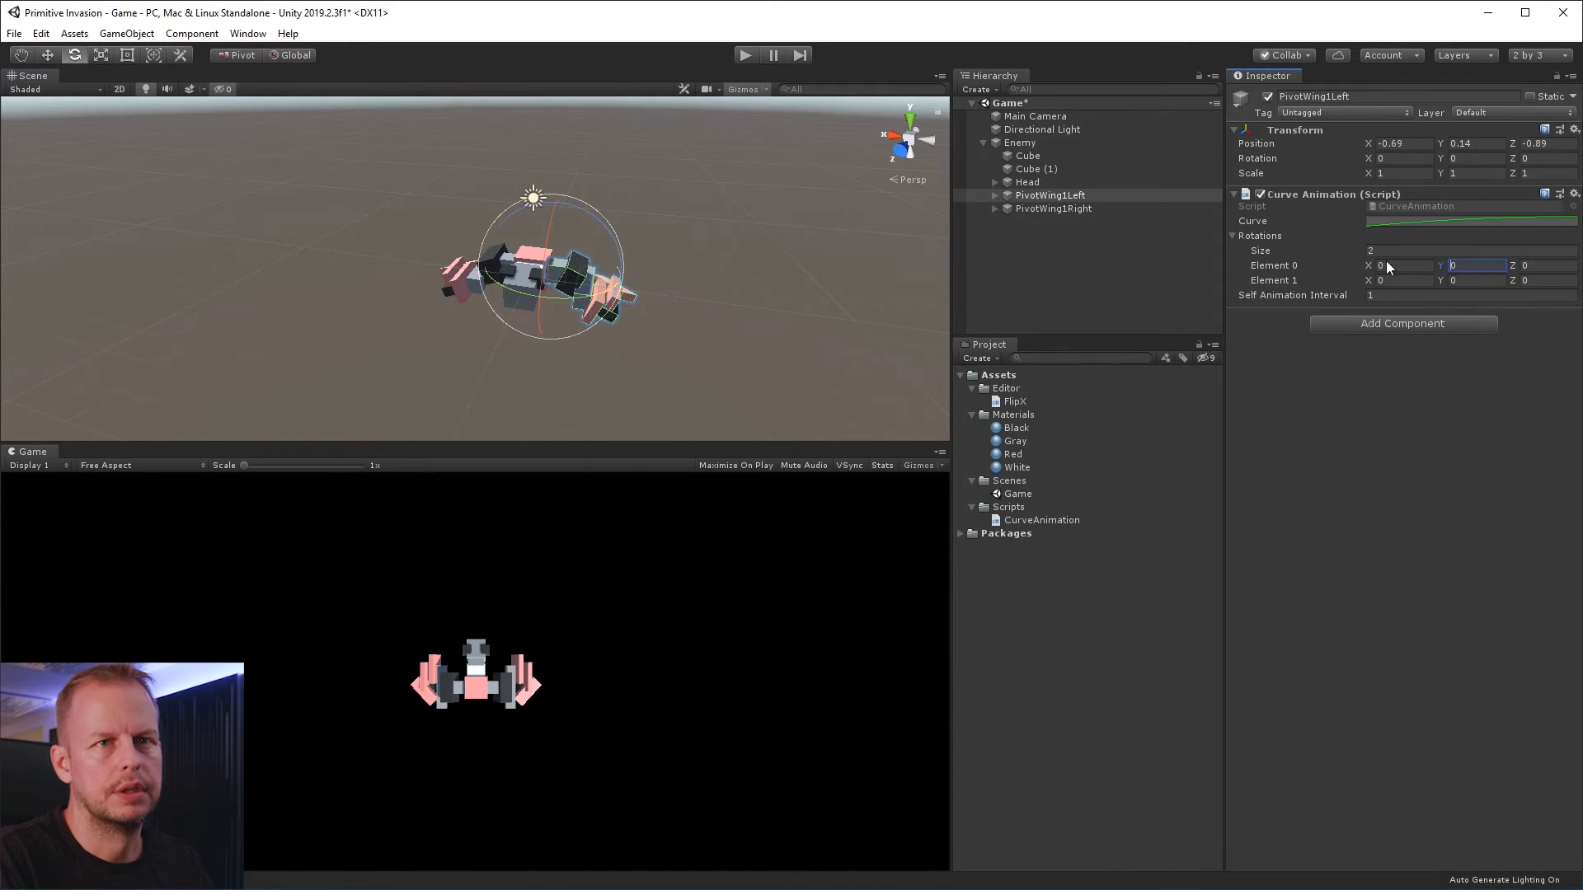
type("33")
key("Tab")
key("Tab")
key("Tab")
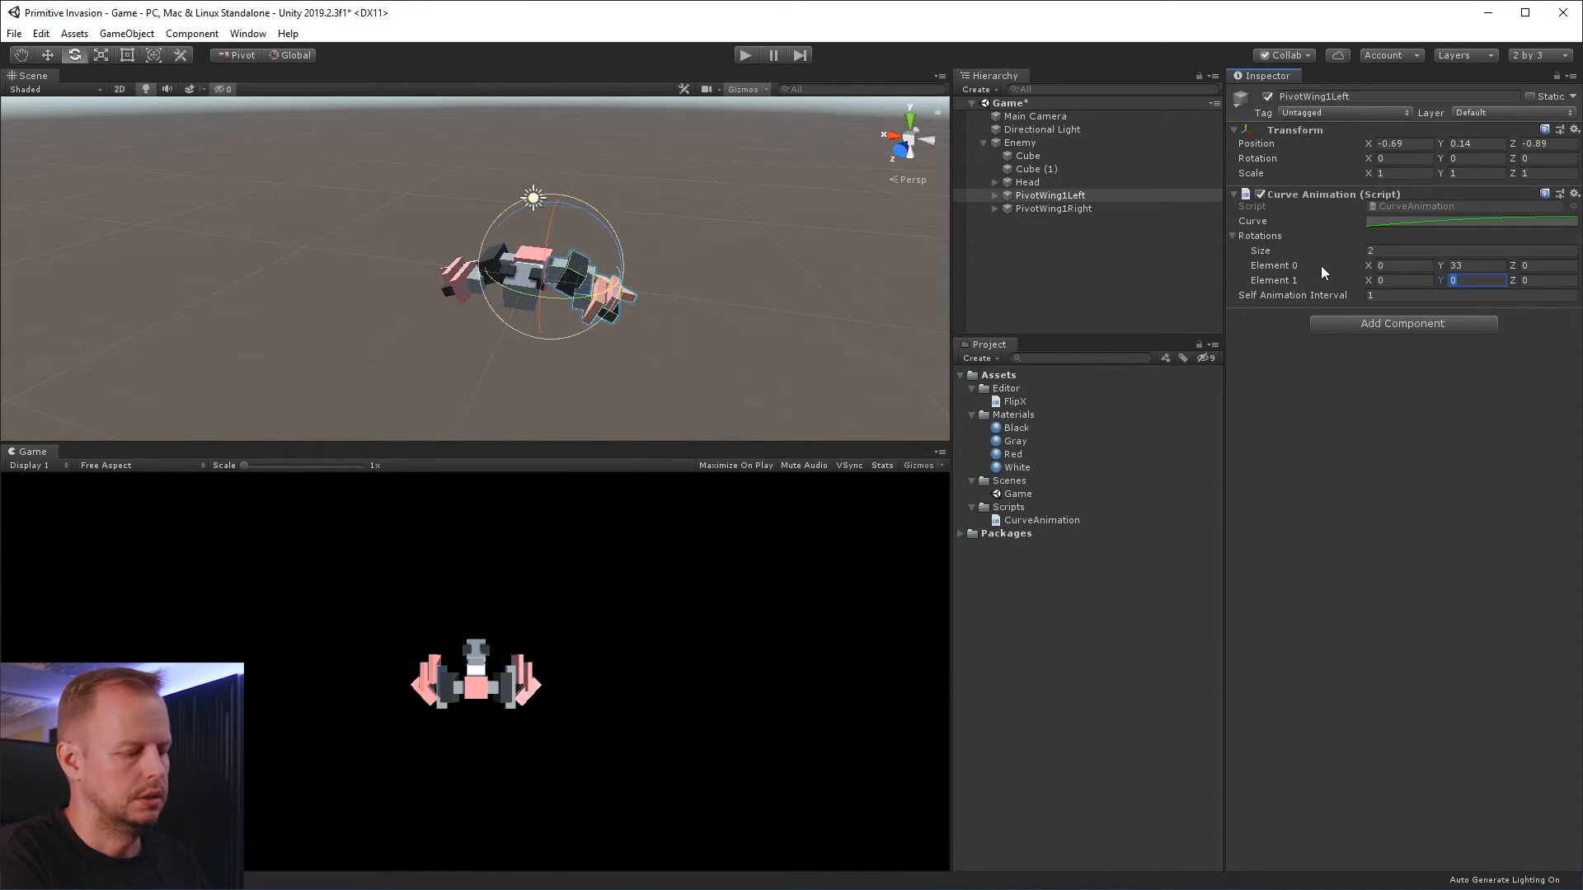
type("-57")
key("Return")
key("ctrl+s")
Run the game in Play mode to test the left wing's animation
key("q")
key("e")
left_click(747, 55)
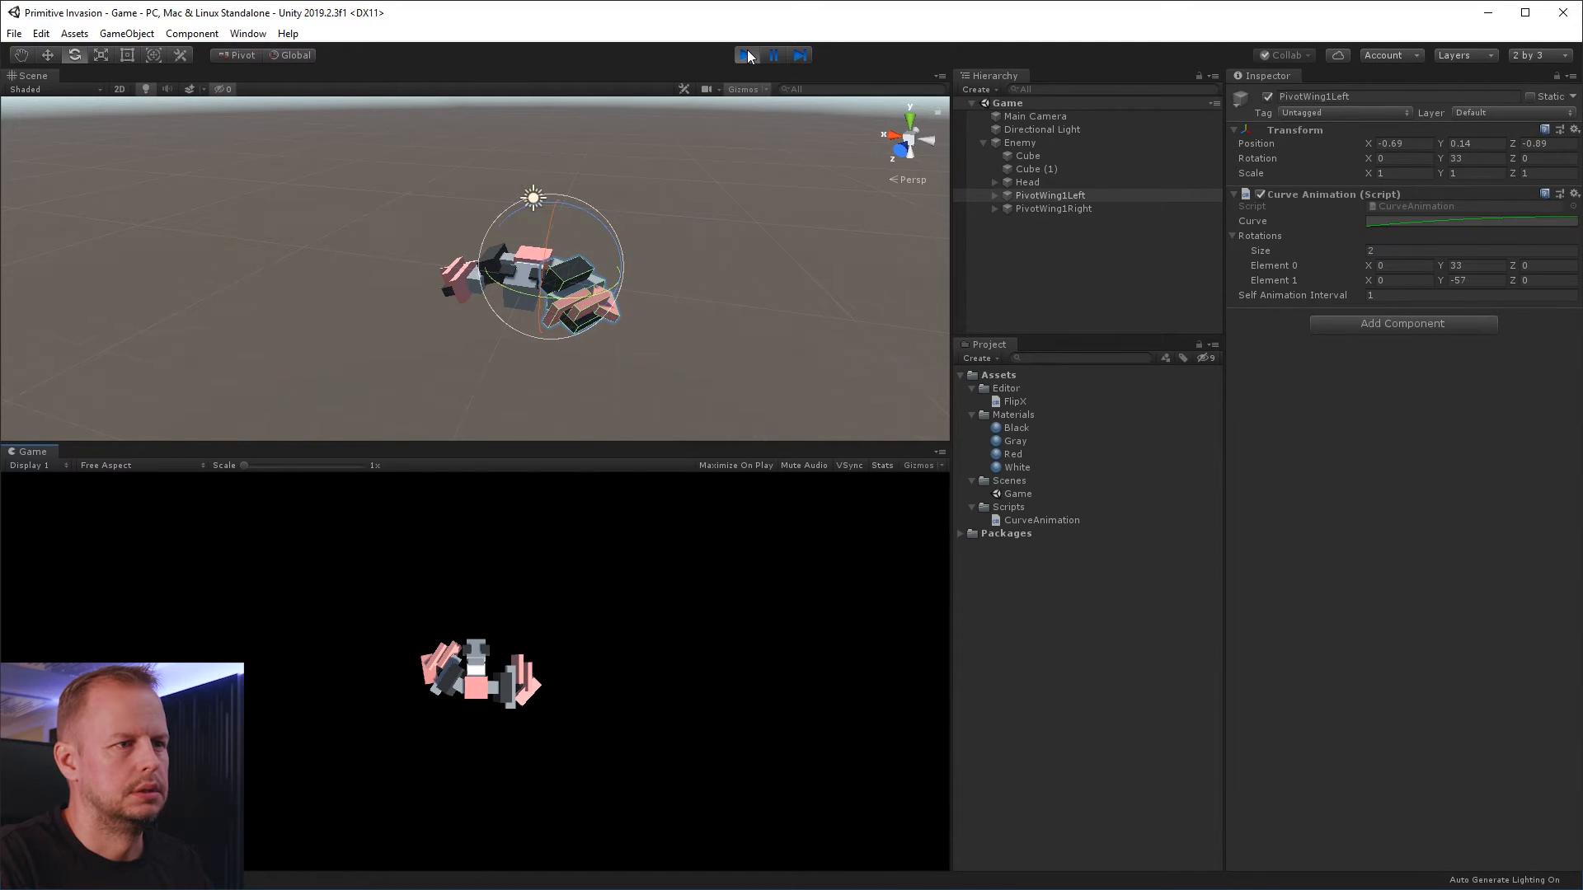
Set the Self Animation Interval of PivotWing1Left's Curve Animation to 0.5 and test the wing in Play mode
left_click(748, 55)
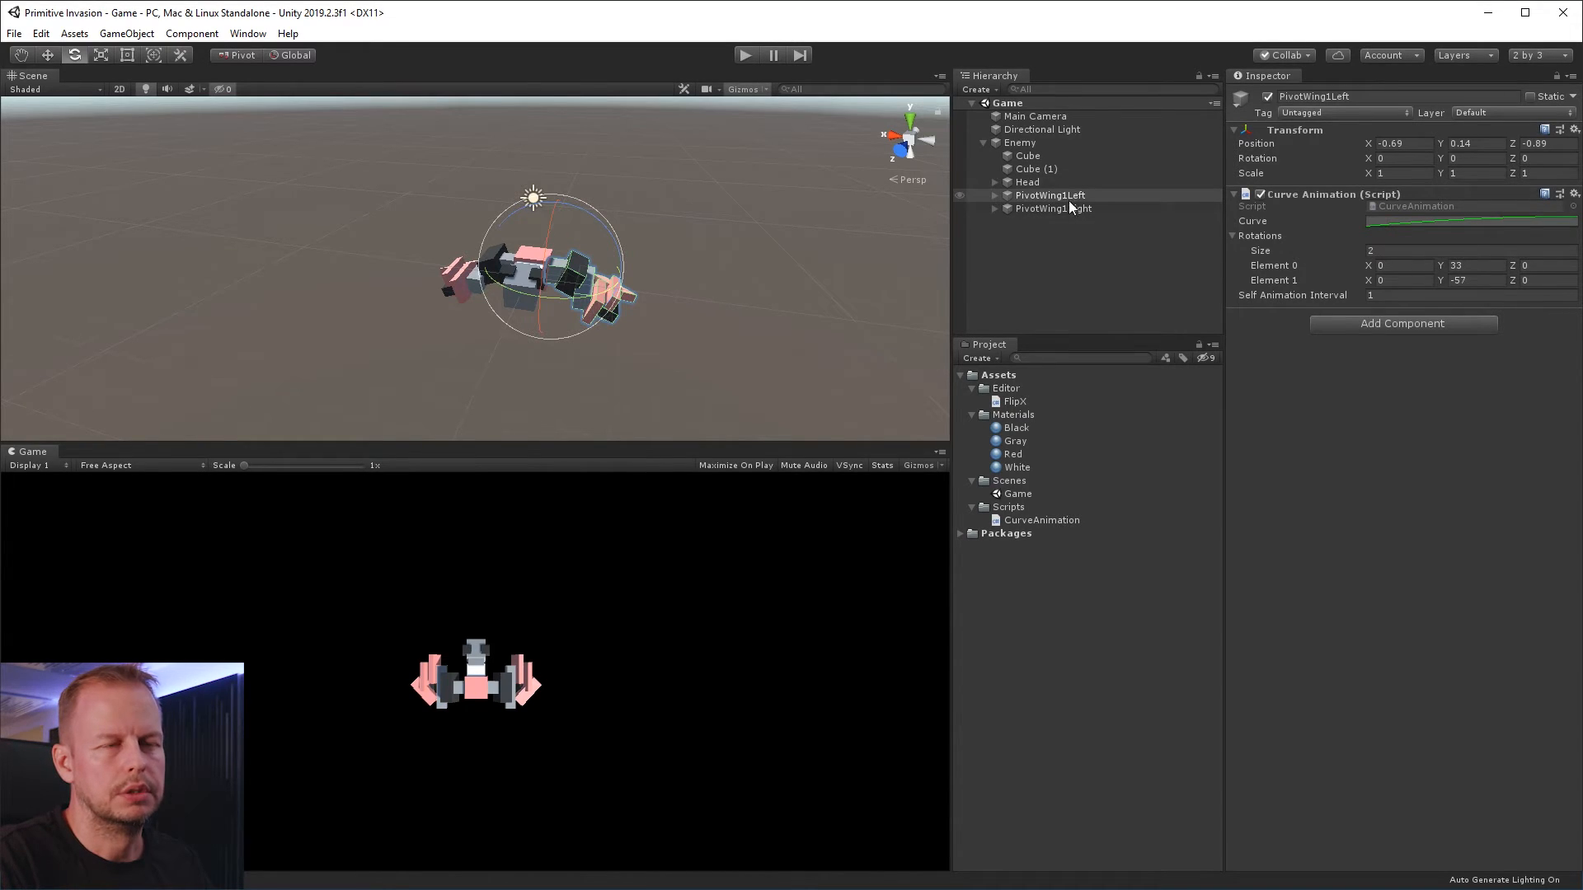
left_click(1035, 197)
left_click(1068, 198)
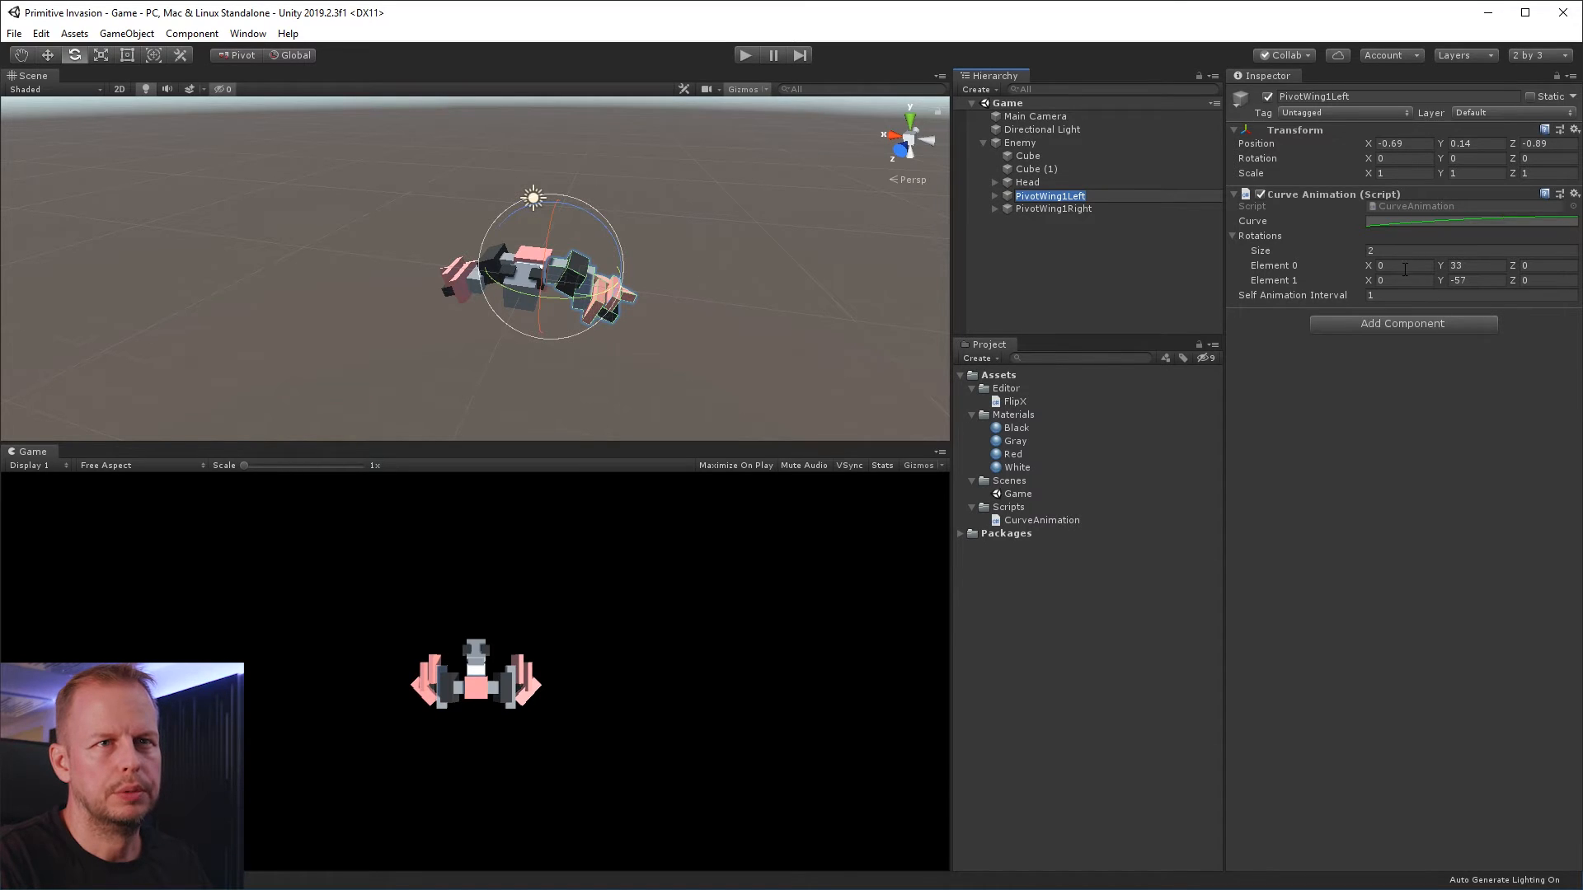
left_click(1402, 296)
type("0.5")
key("Return")
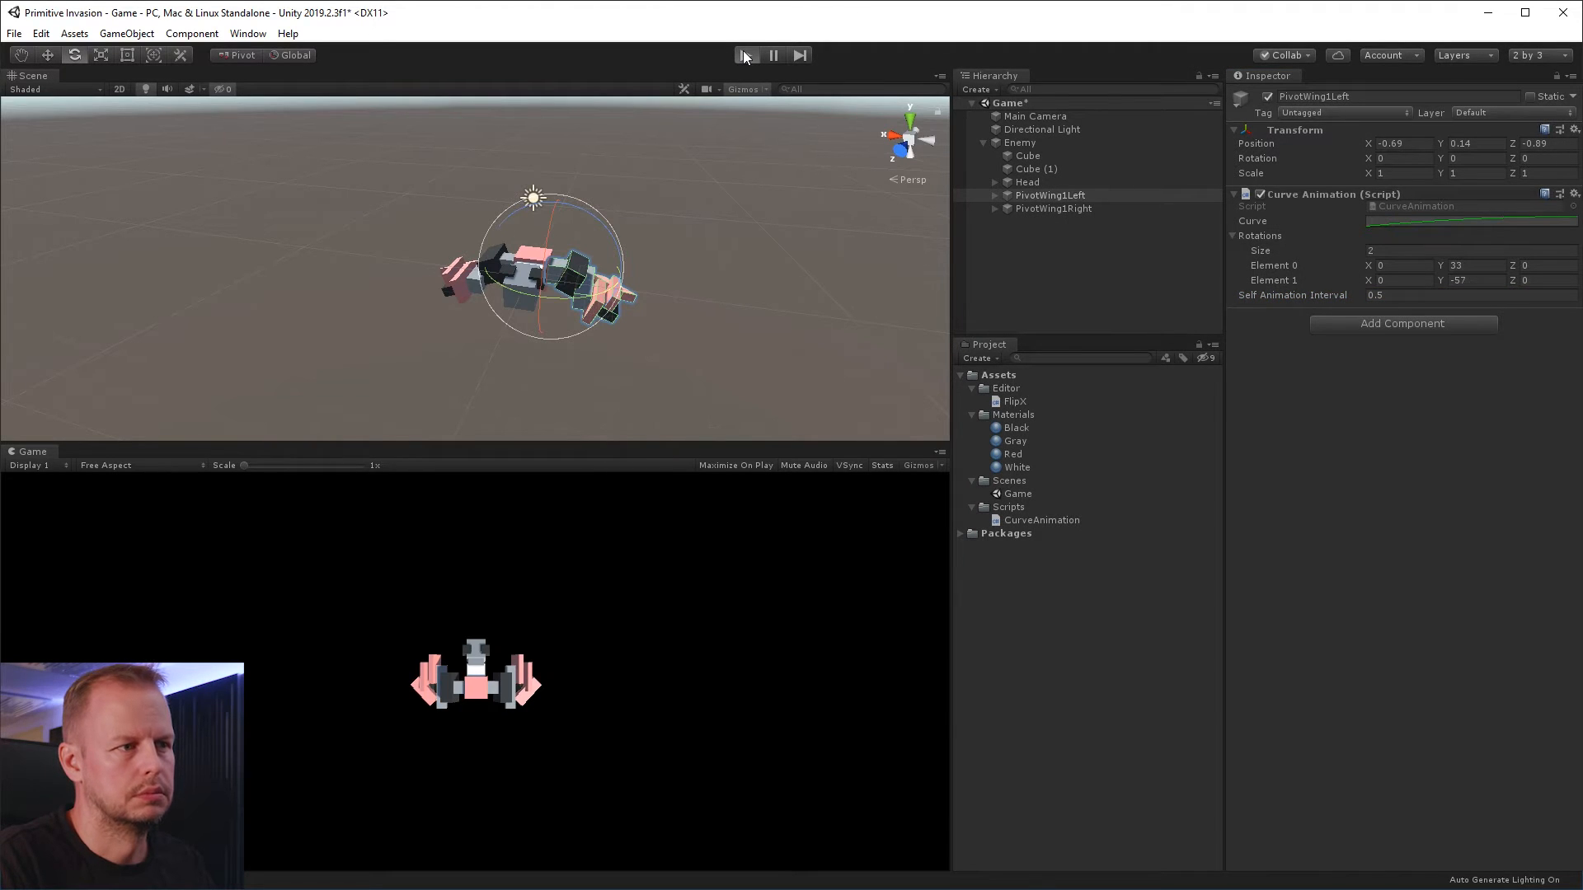
left_click(745, 55)
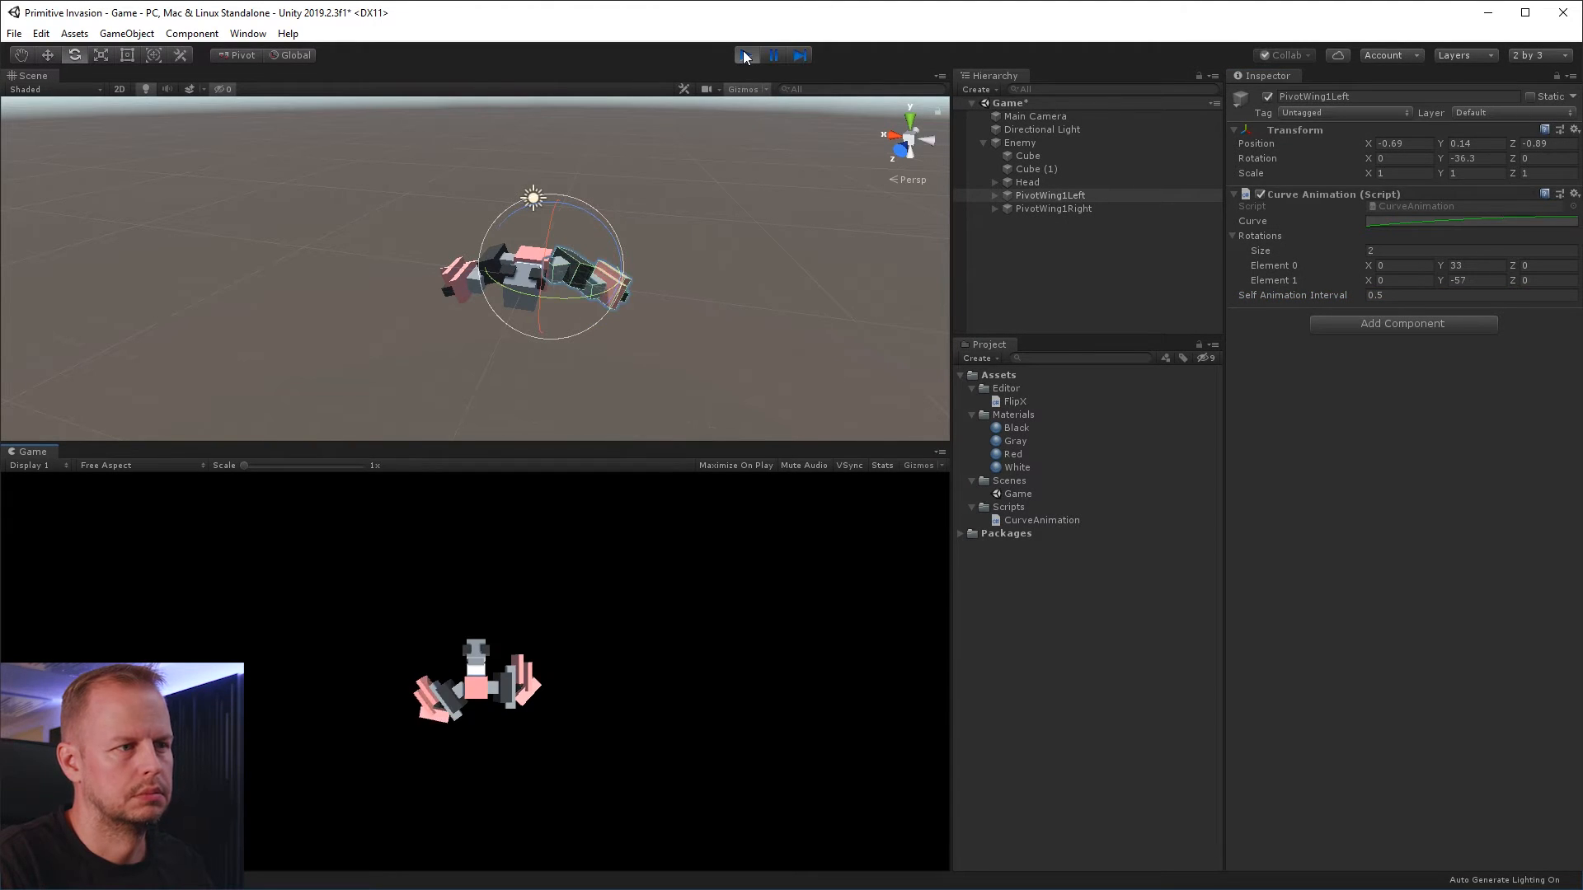
left_click(744, 55)
Switch to Visual Studio and add an empty if (t <= 1f) block below the float t line in CurveAnimation's Update method
key("alt+Tab")
left_click(613, 391)
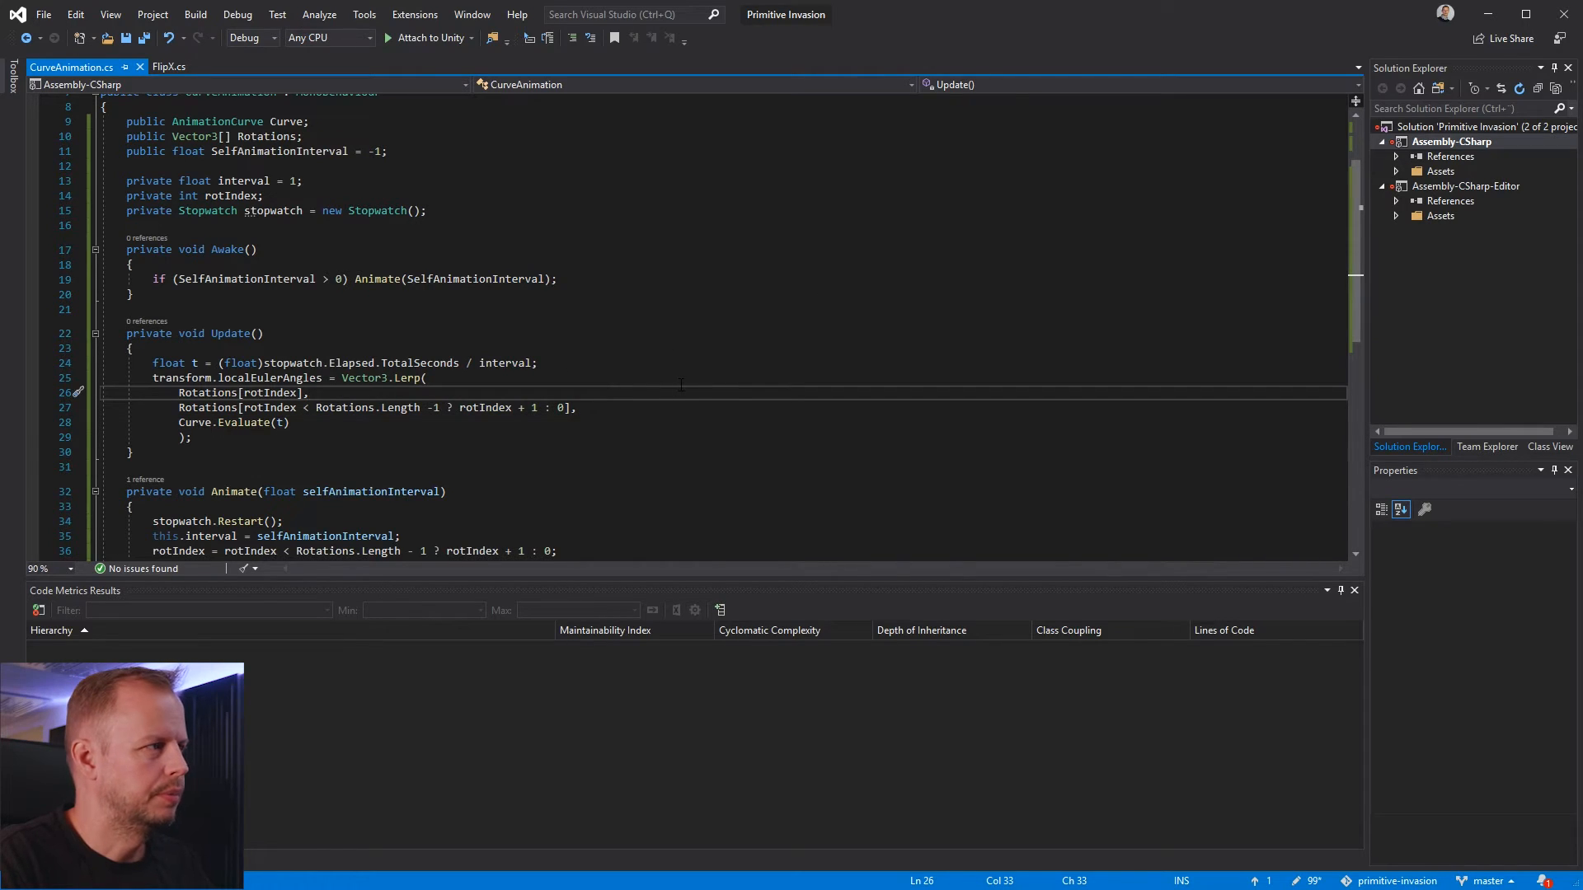
left_click(579, 407)
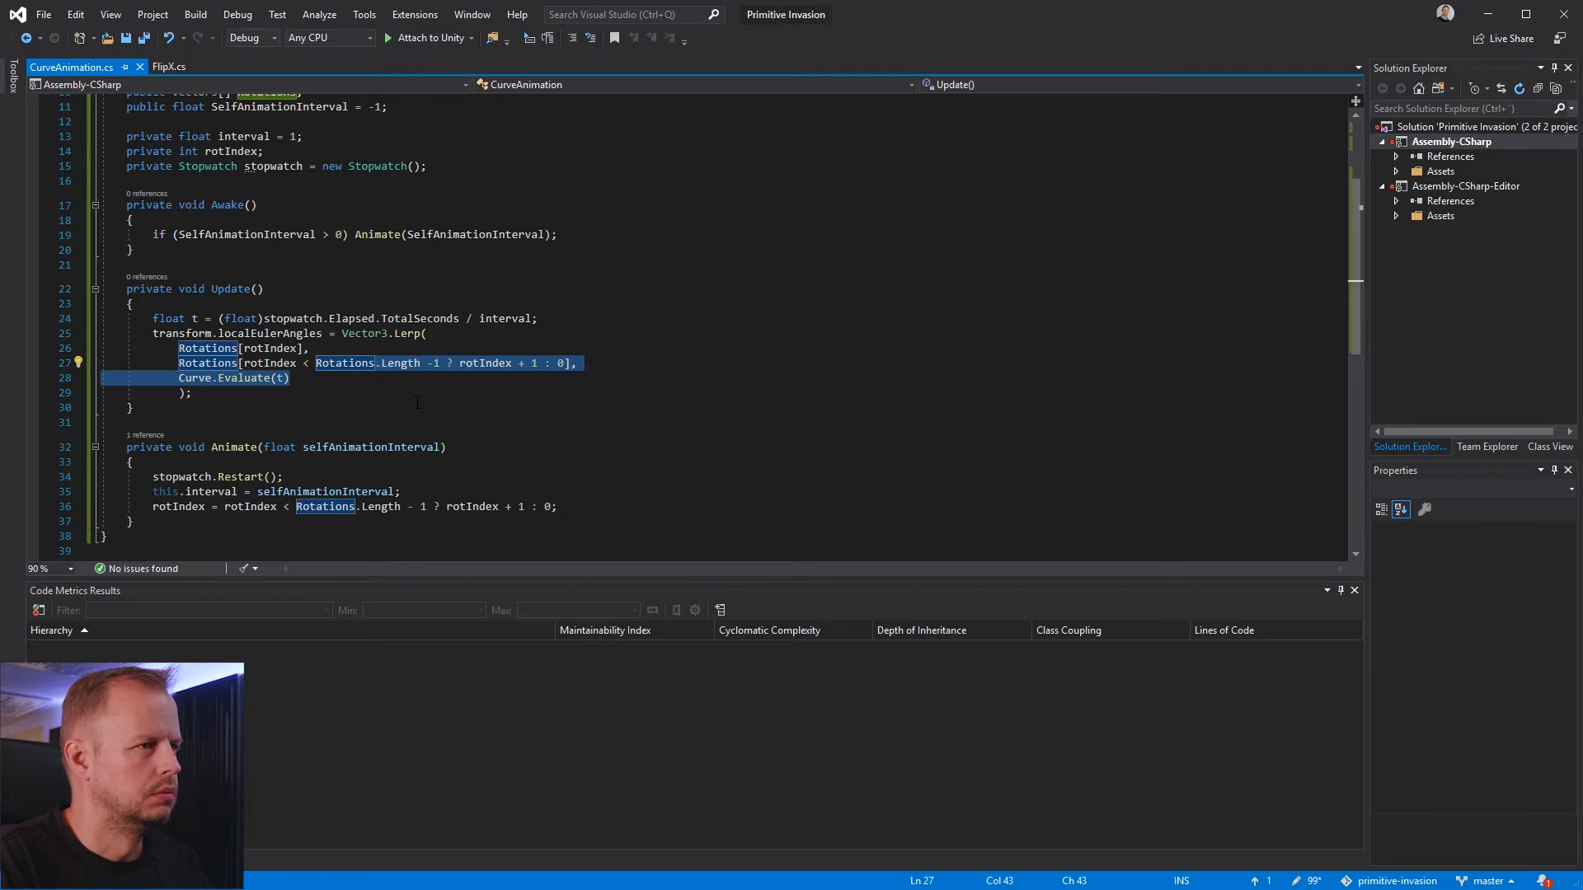
left_click(441, 398)
key("Up")
key("Up")
key("Up")
key("Up")
key("Up")
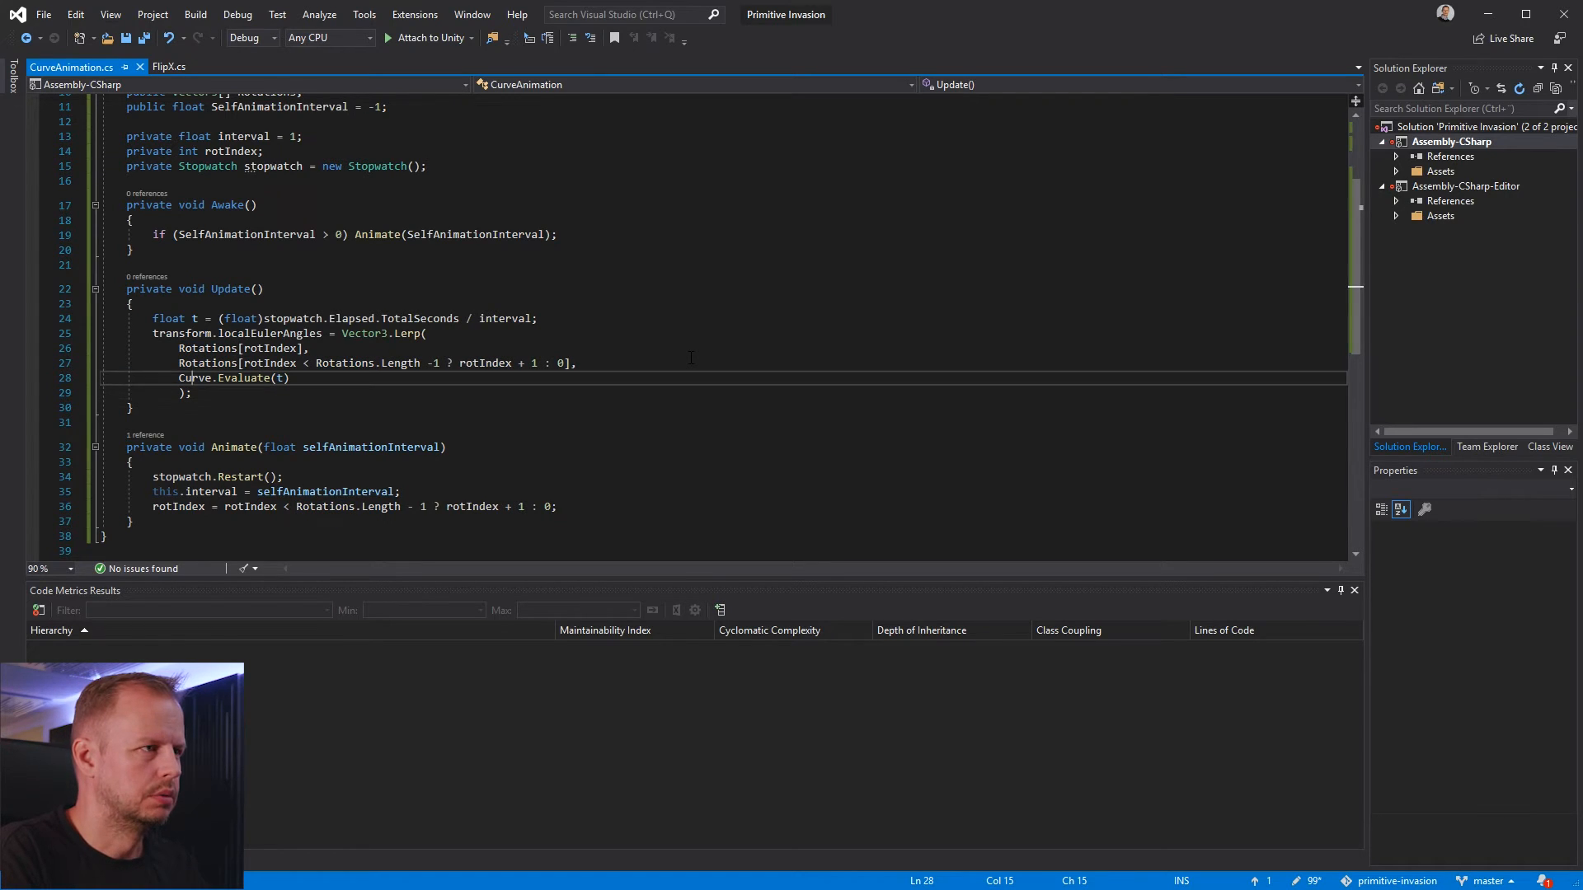
key("End")
key("Return")
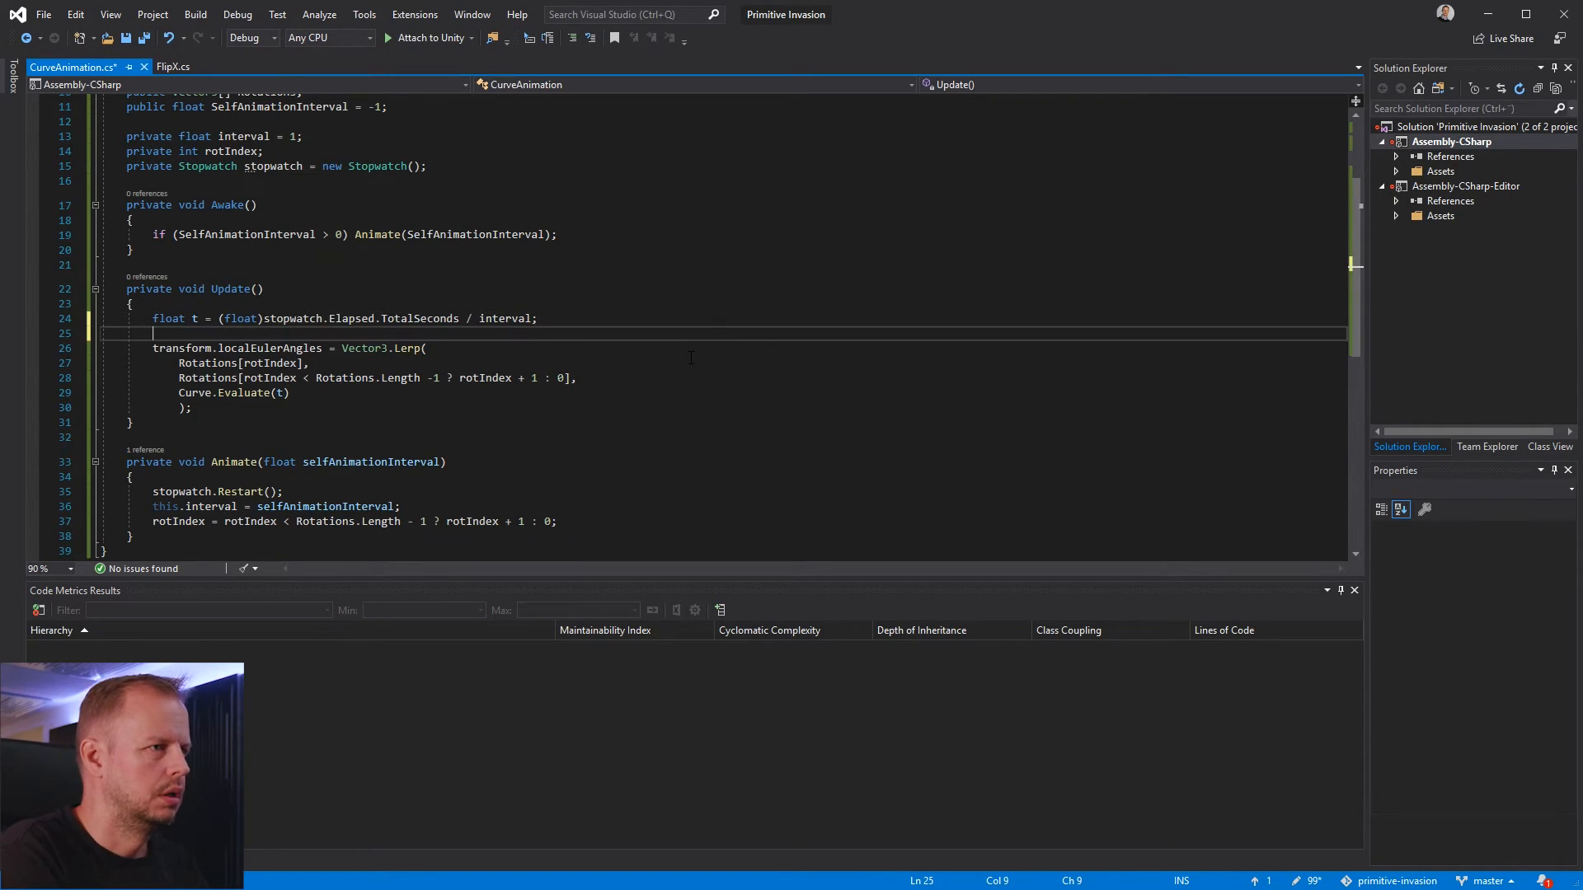
type("if (")
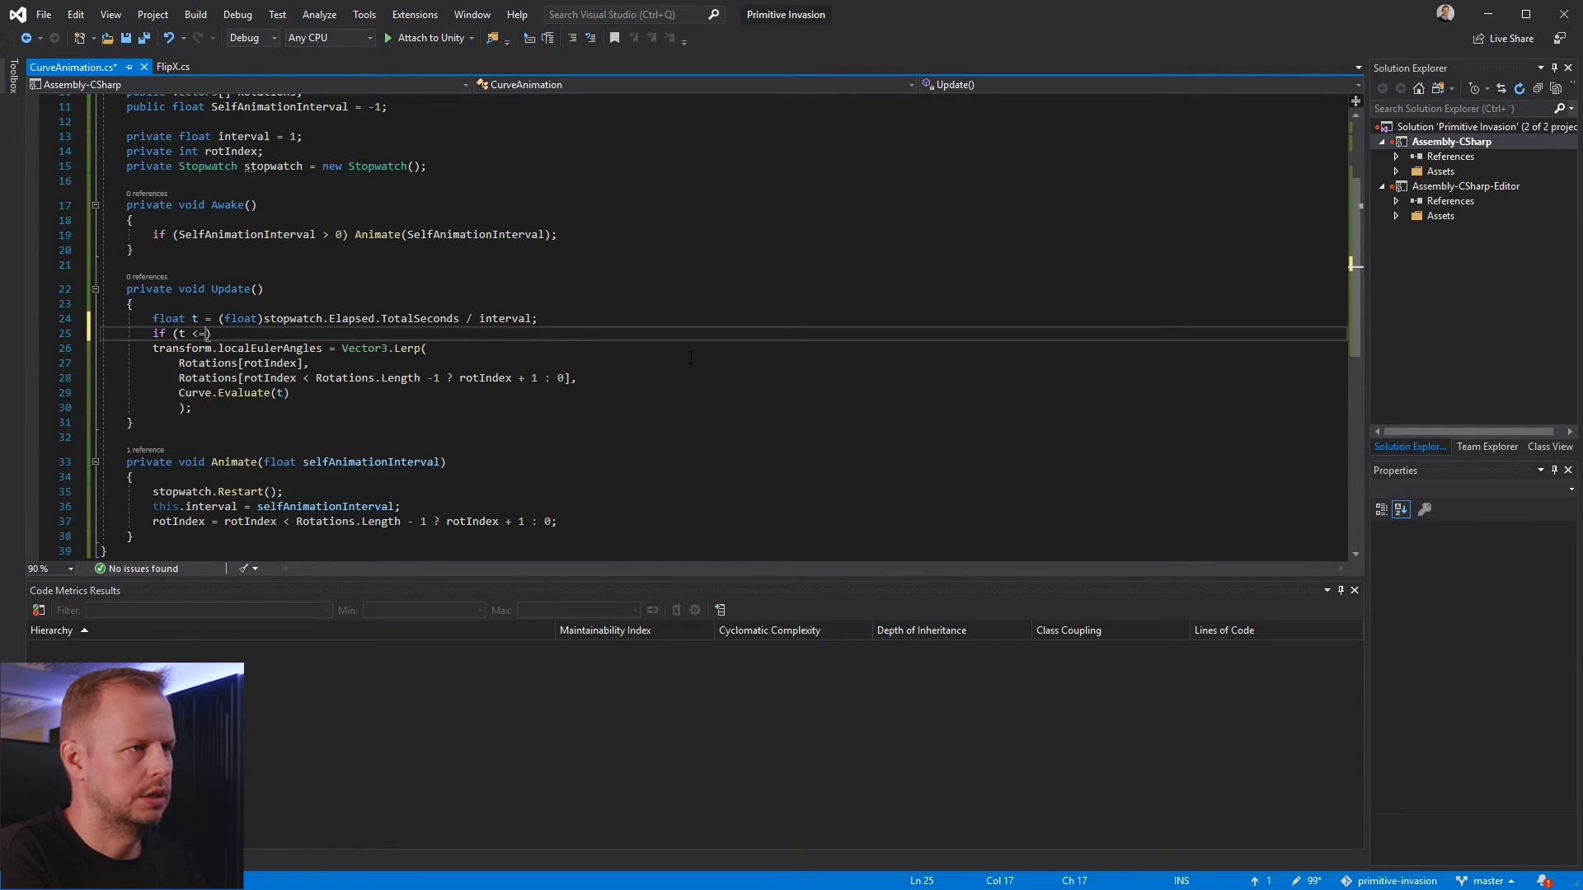
type("t <= 1f)")
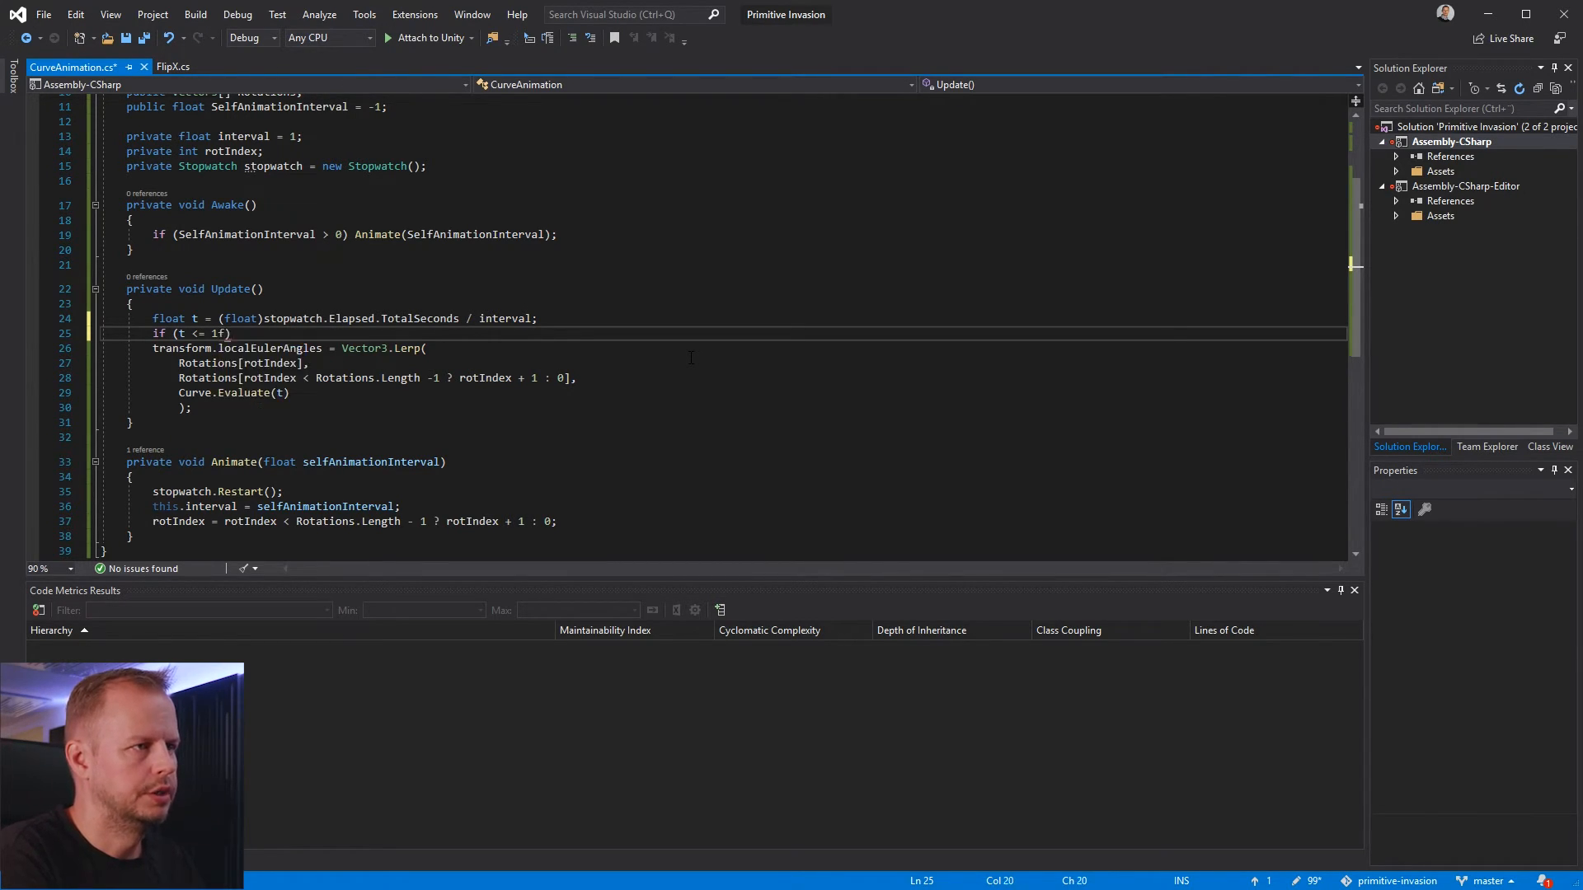
key("Return")
type("{")
key("Return")
Move the transform.localEulerAngles Vector3.Lerp statement inside the if (t <= 1f) block and remove the leftover blank line
key("Down")
key("Down")
key("shift+Down")
key("shift+Down")
key("shift+Down")
key("shift+Down")
key("shift+Down")
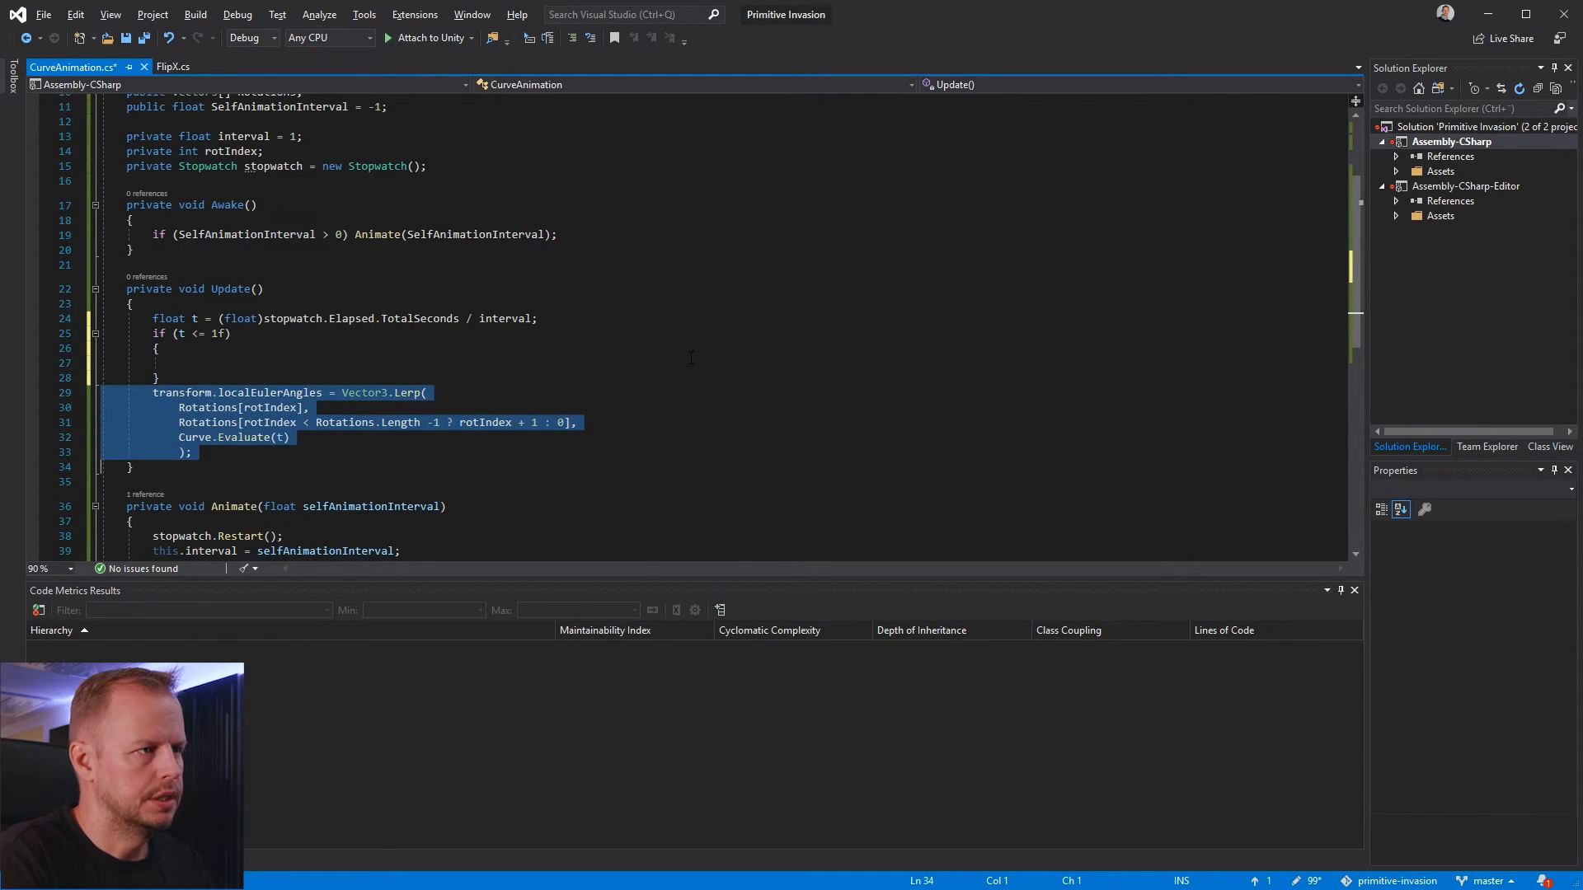
key("ctrl+x")
key("Up")
key("Up")
key("ctrl+v")
key("Up")
key("Up")
key("Down")
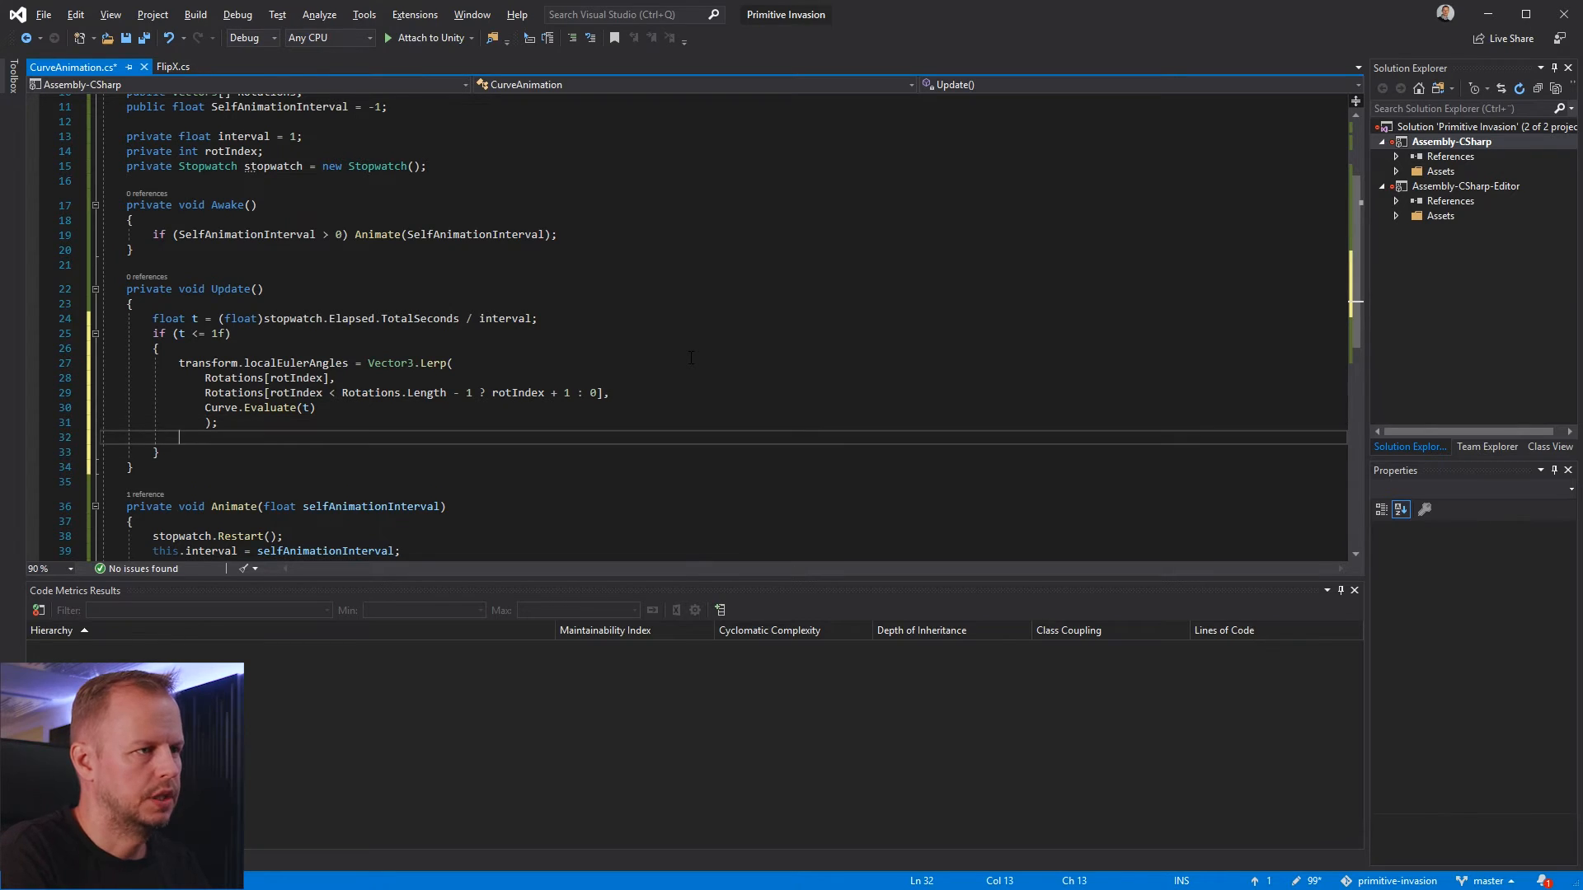
key("BackSpace")
Add an else block with braces after the if (t <= 1f) block in Update
key("Down")
key("Return")
type("else")
key("Return")
type("{")
key("Return")
Inside the else block, call Animate(SelfAnimationInterval) if SelfAnimationInterval > 0, and save the CurveAnimation script
type("if")
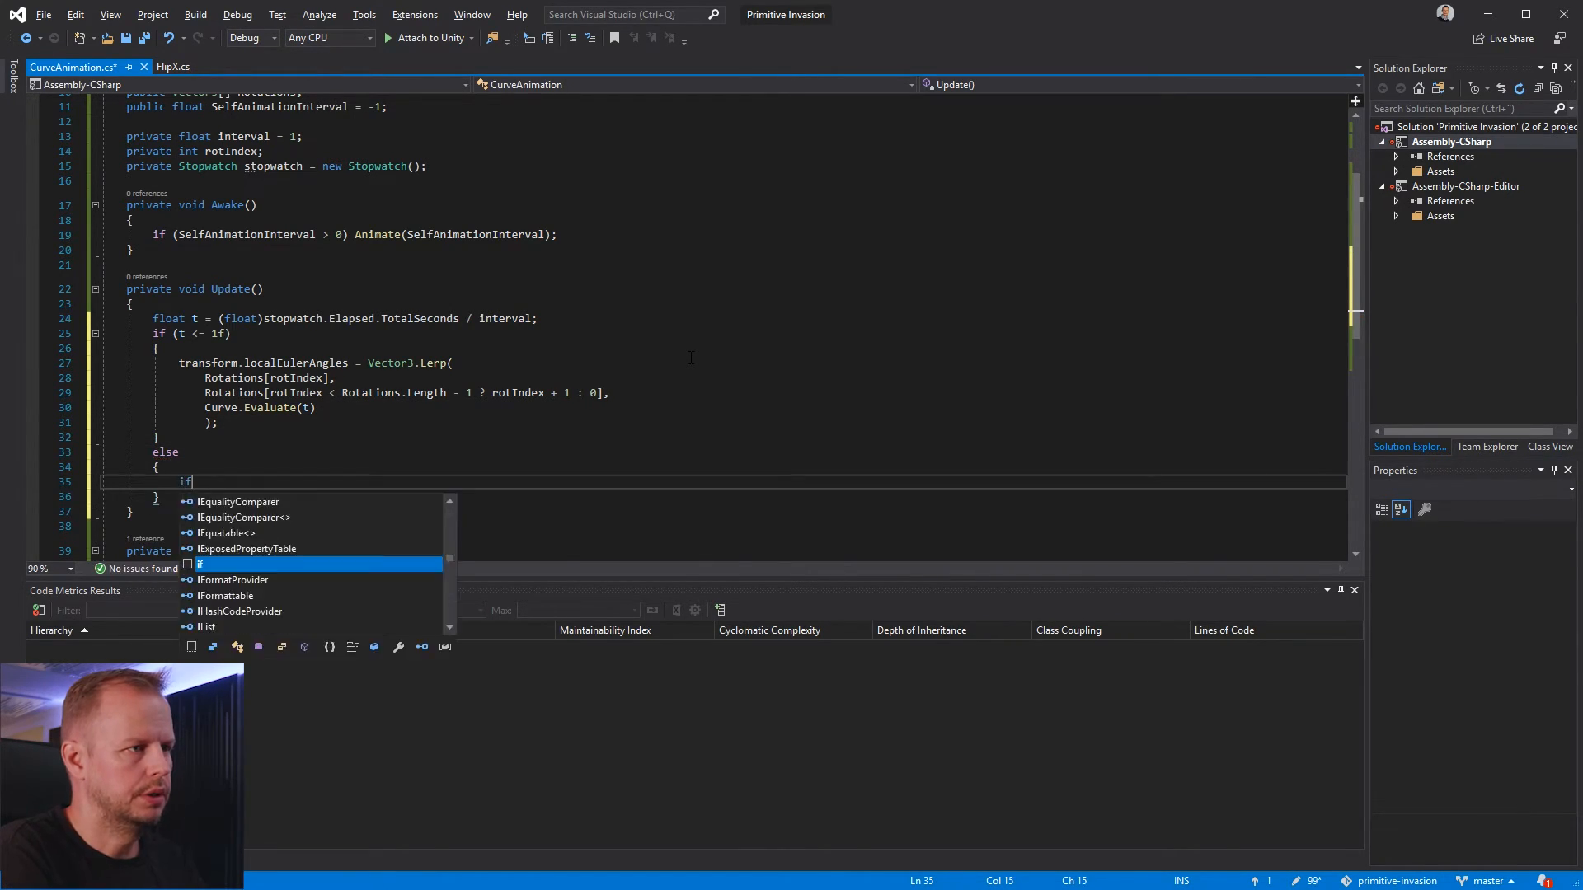
type(" (s")
key("BackSpace")
type("Sle")
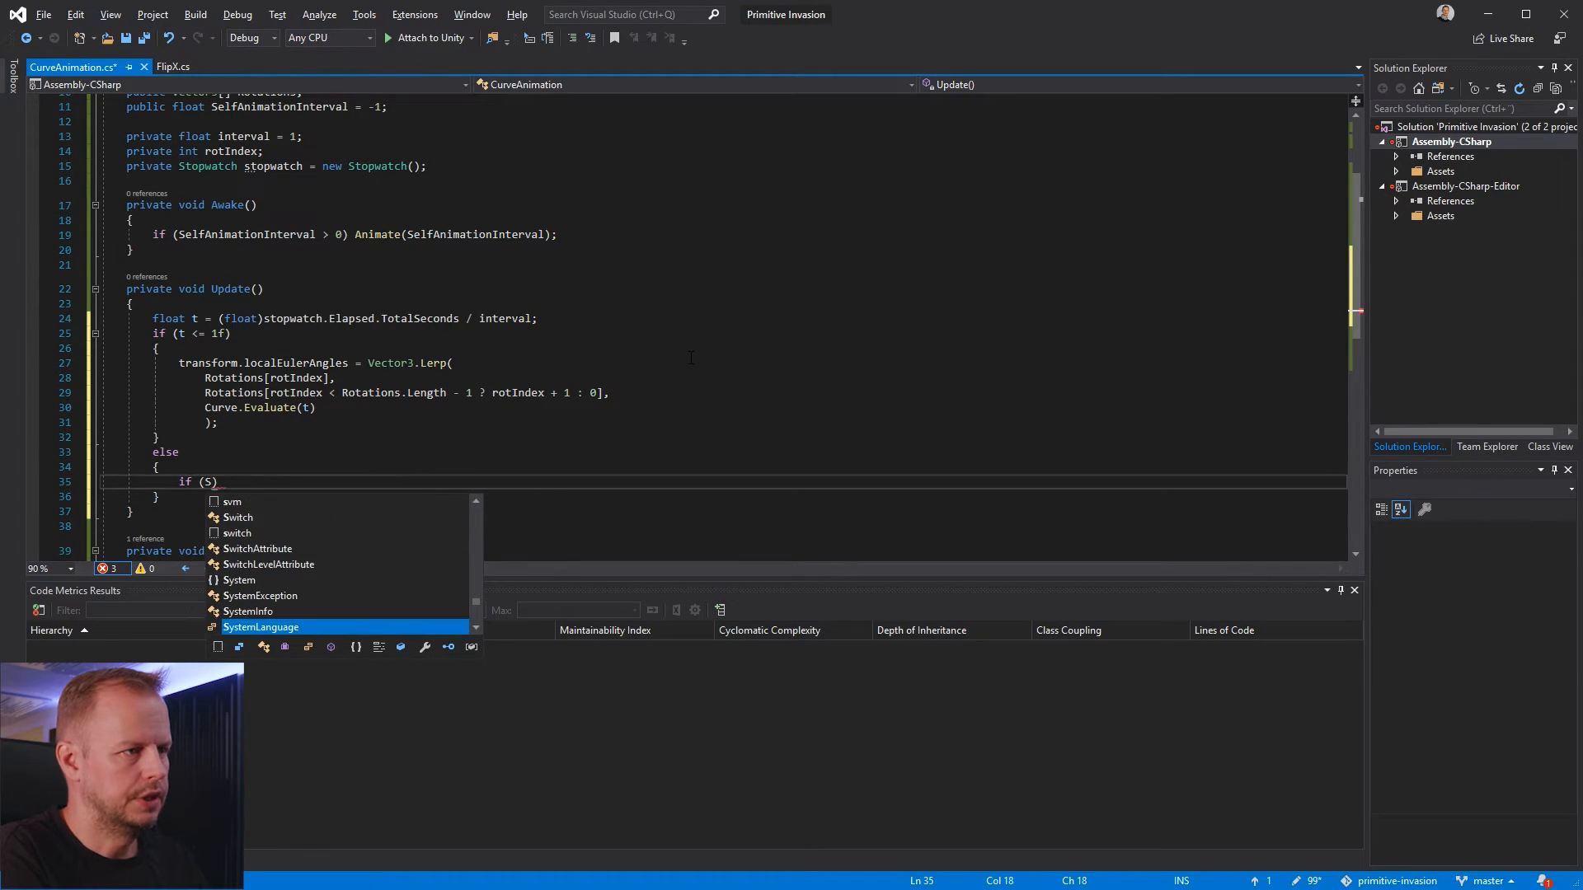
key("BackSpace")
key("BackSpace")
type("elfAnim")
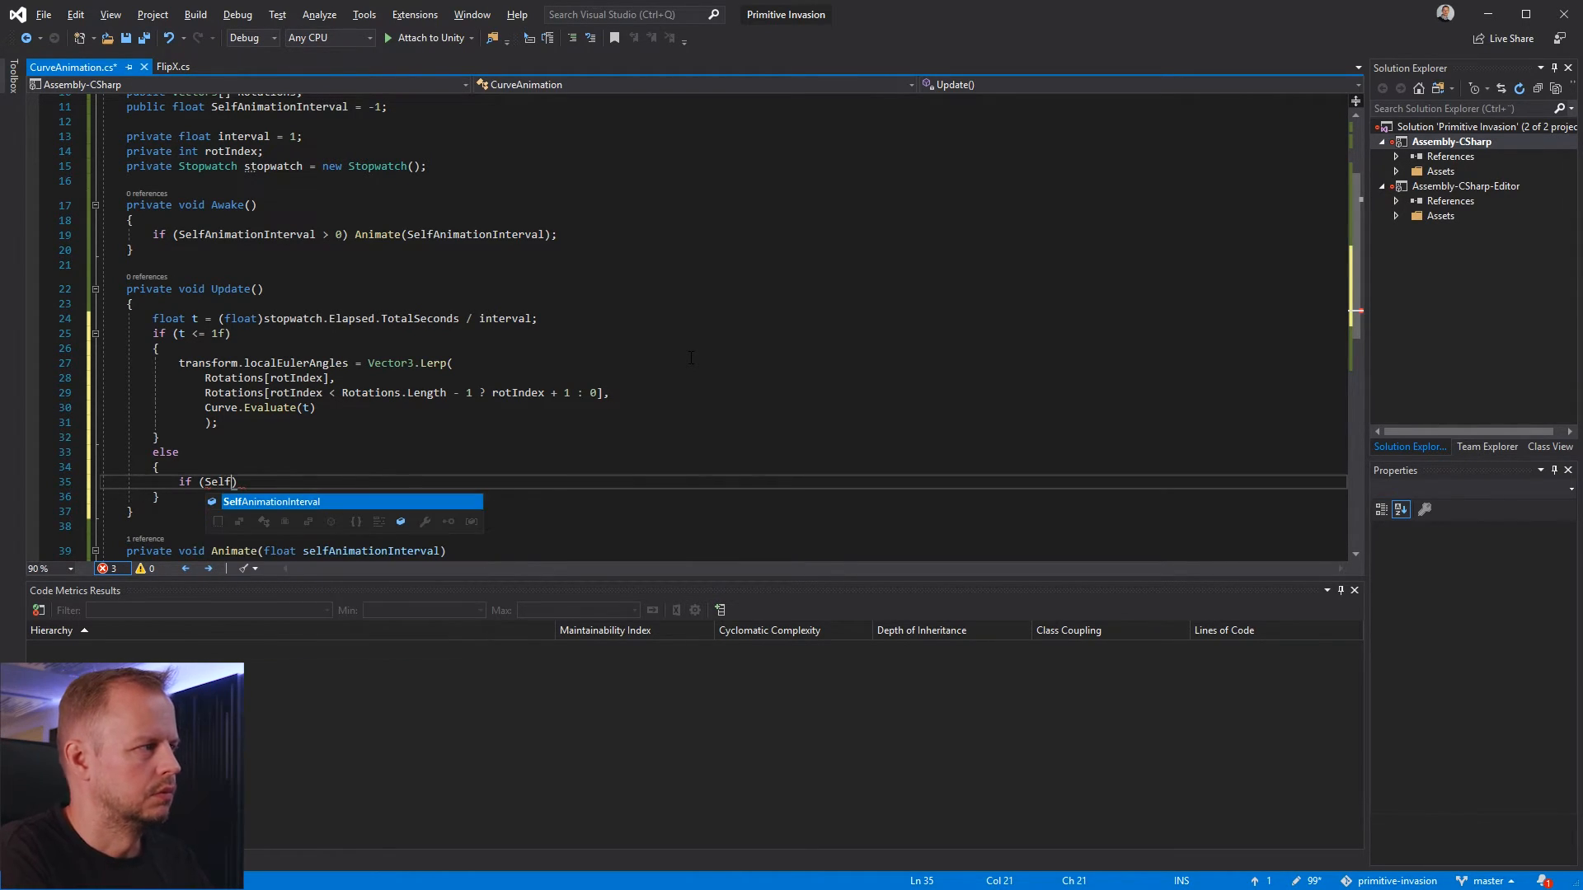
key("Tab")
type("> 0 )")
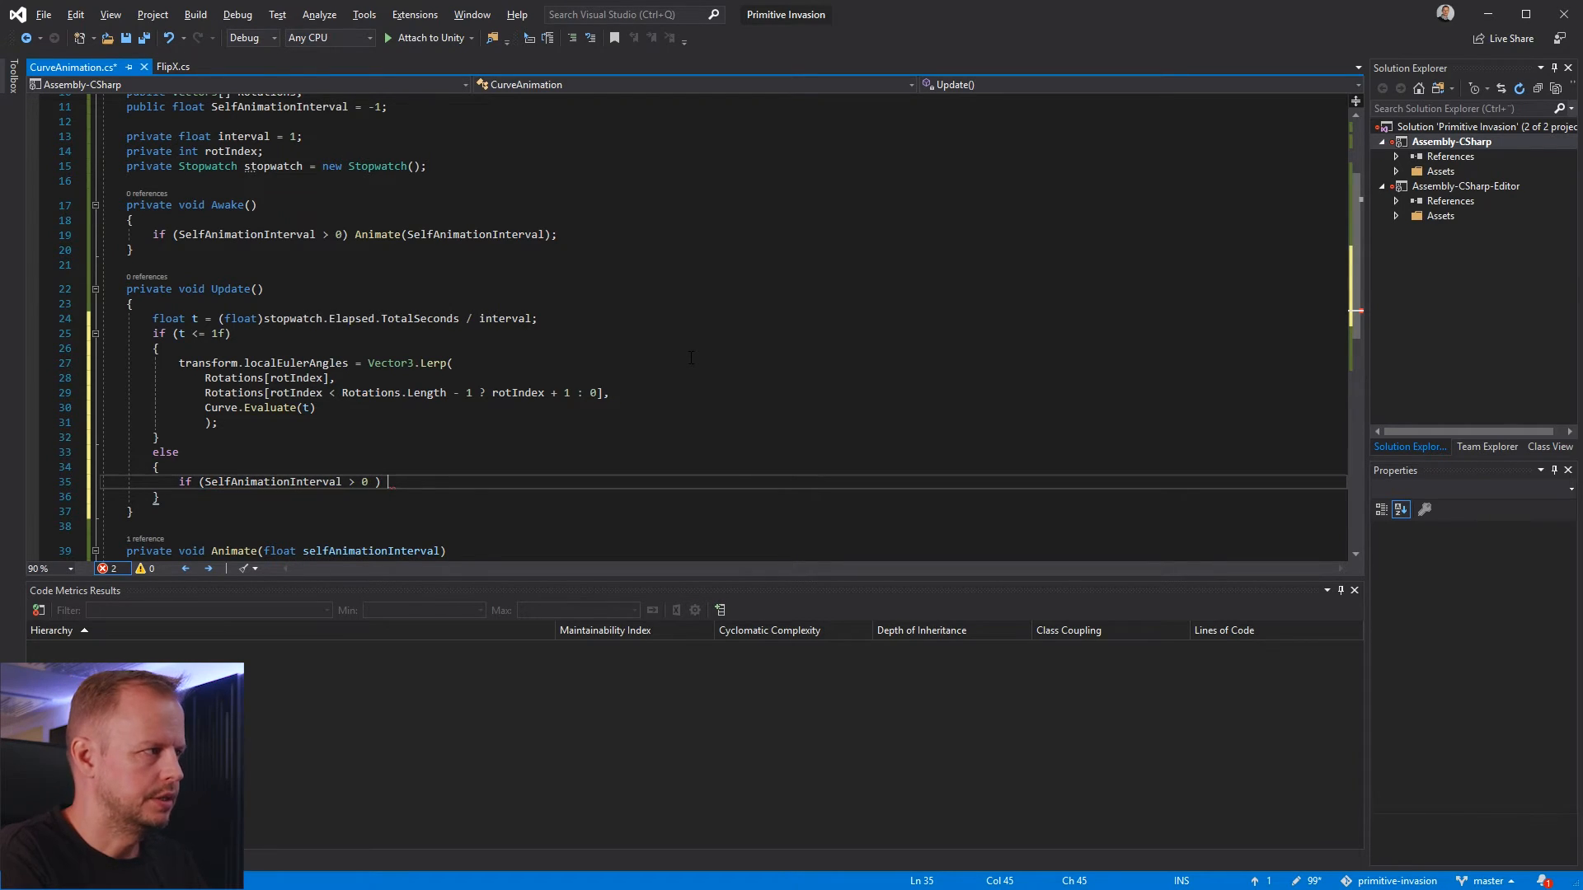
type(" Animate")
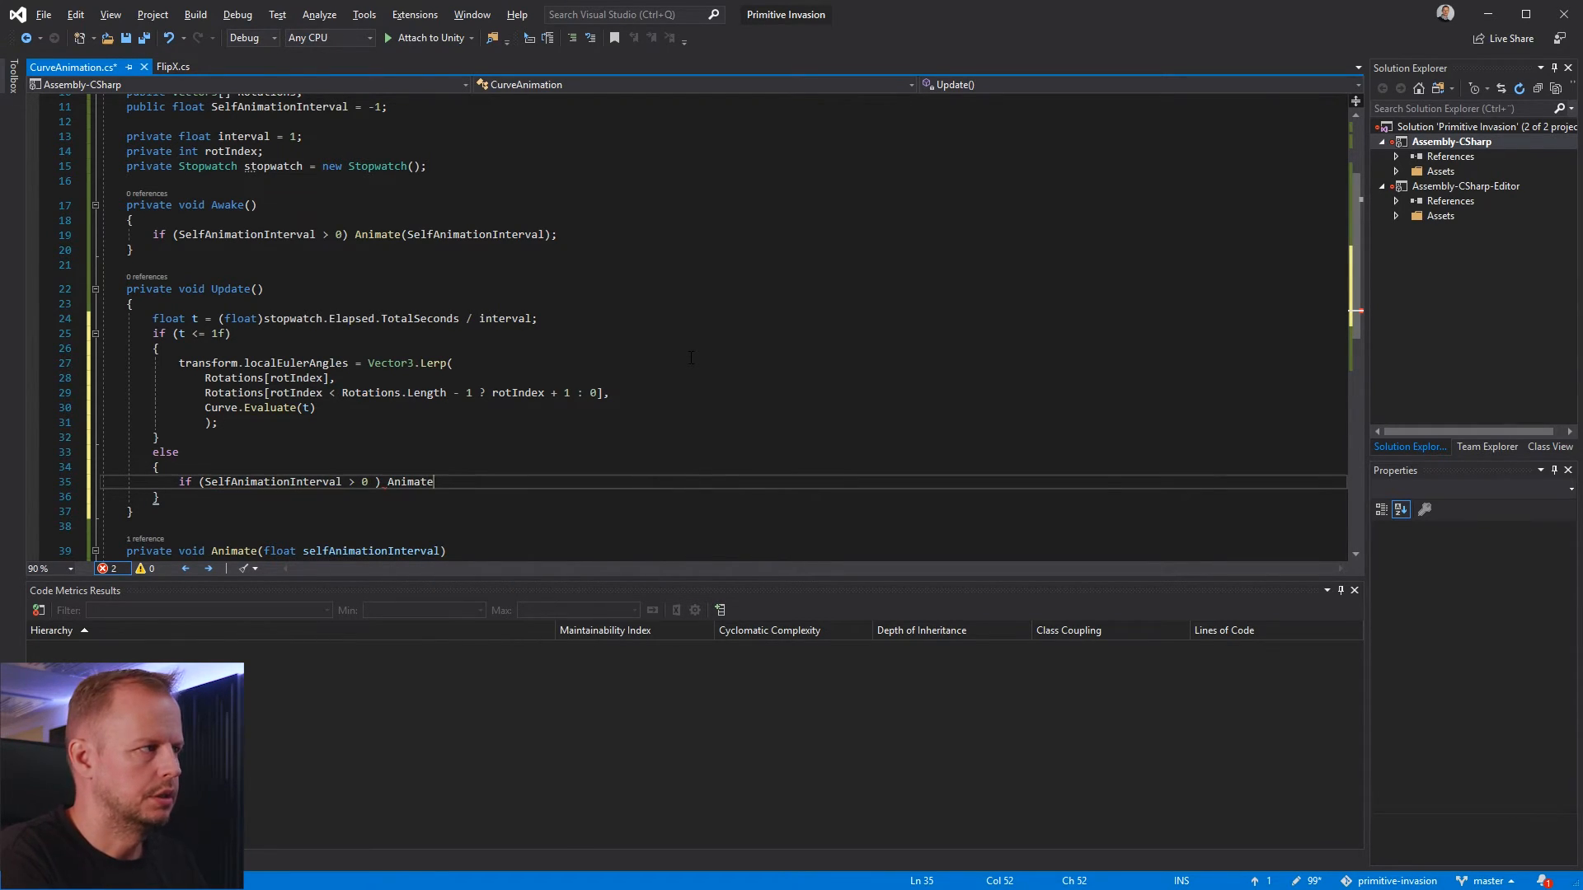
type("(SelfAnimationInterval);")
key("Up")
key("ctrl+s")
key("Up")
Switch to Unity and run the game in Play mode to check the left wing's looping animation, then stop it
key("alt+Tab")
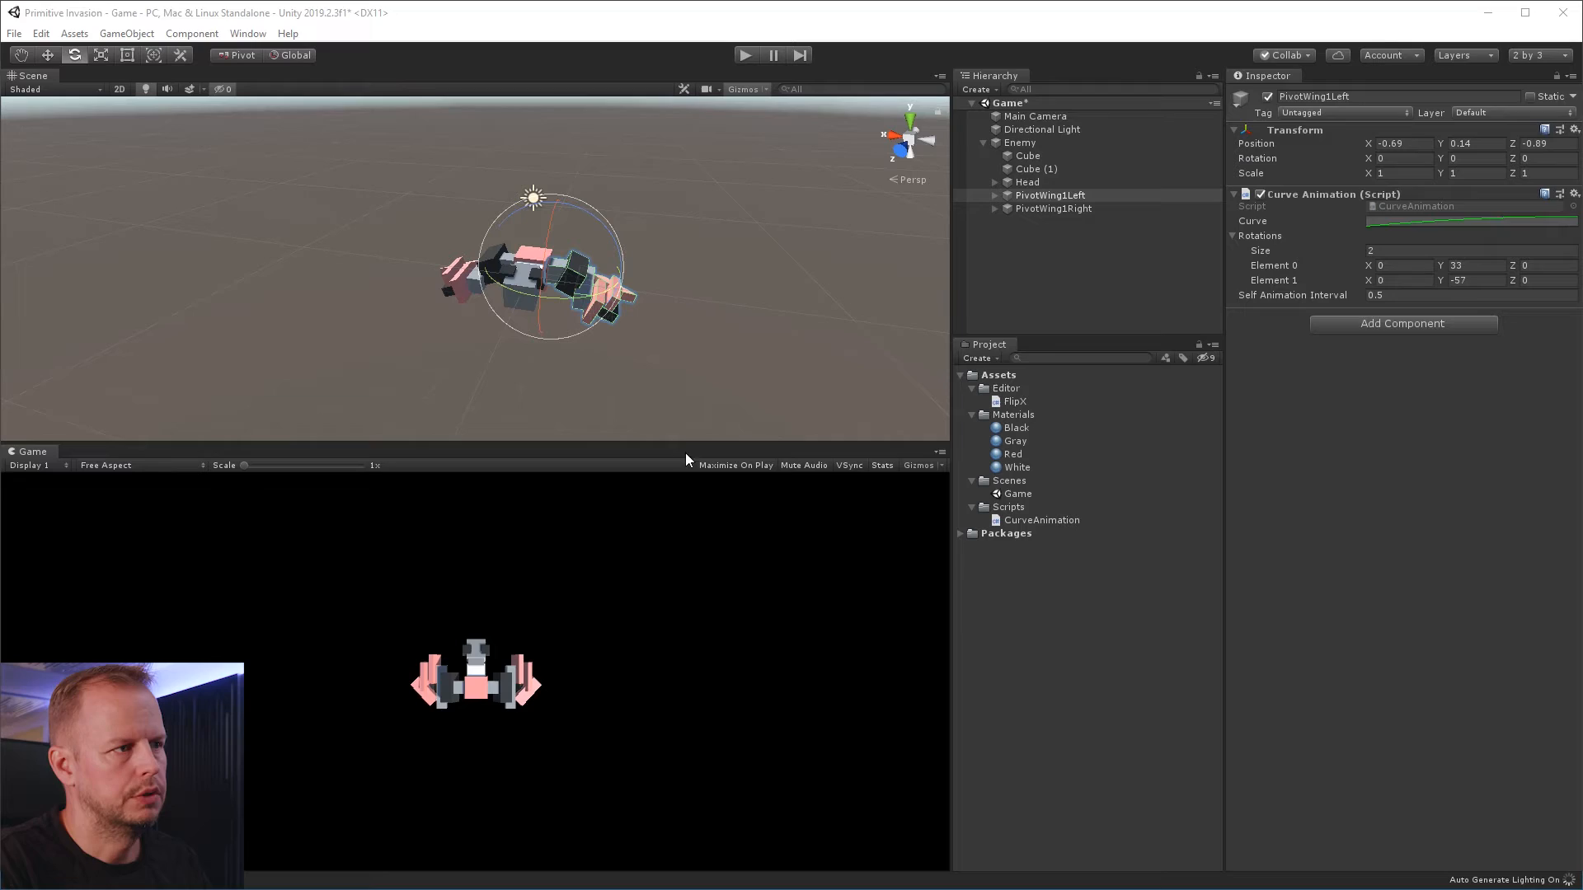
left_click(745, 54)
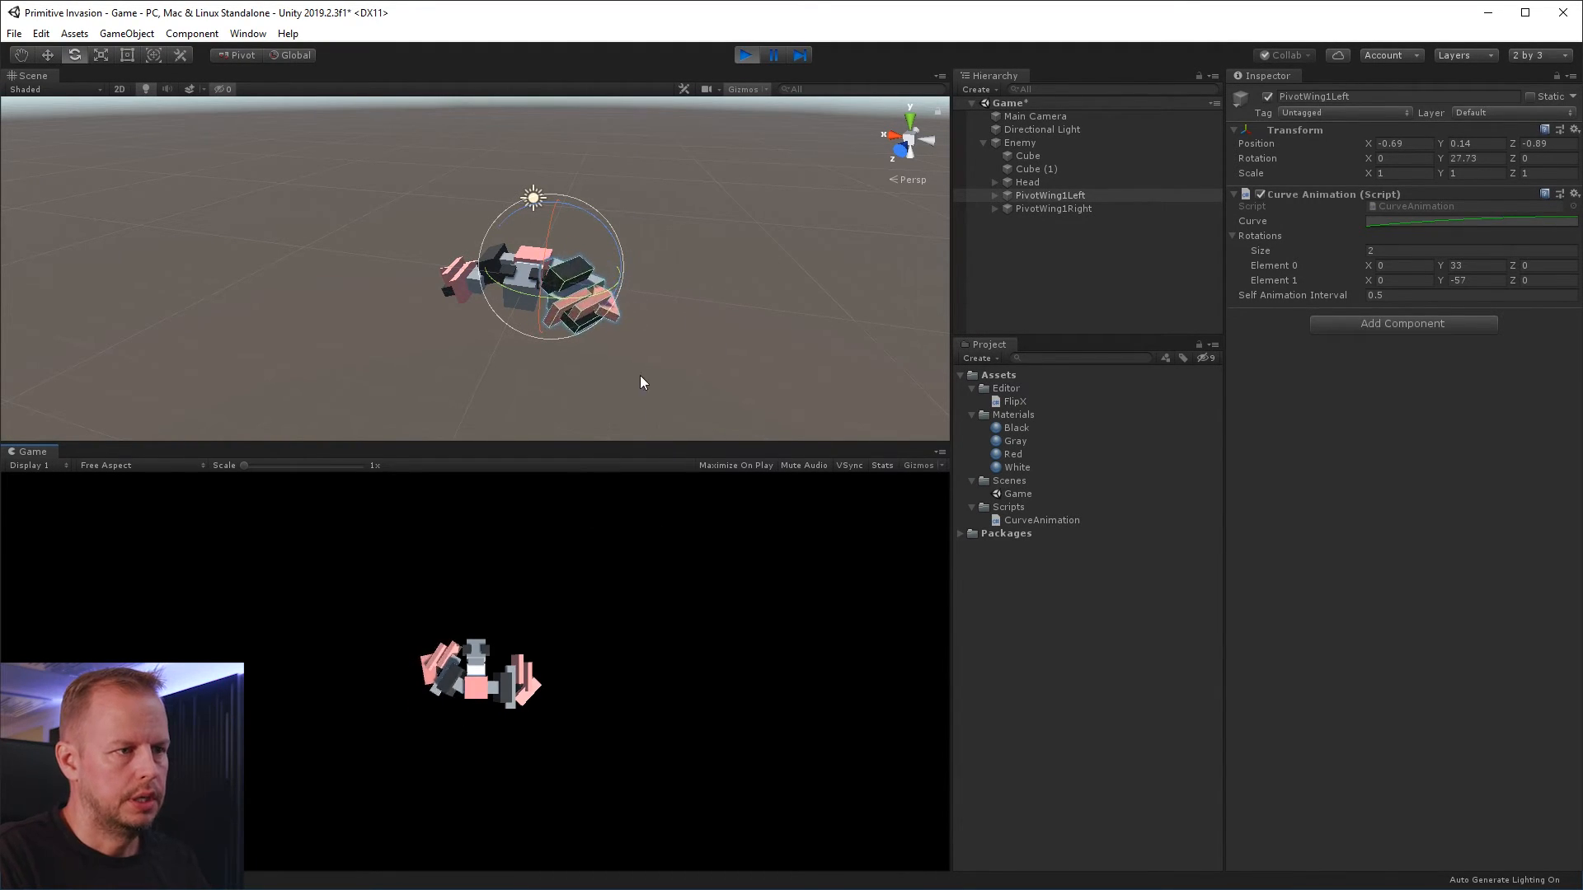
left_click(746, 56)
Open the FlipX script from the Editor folder in Visual Studio
left_click(1057, 195)
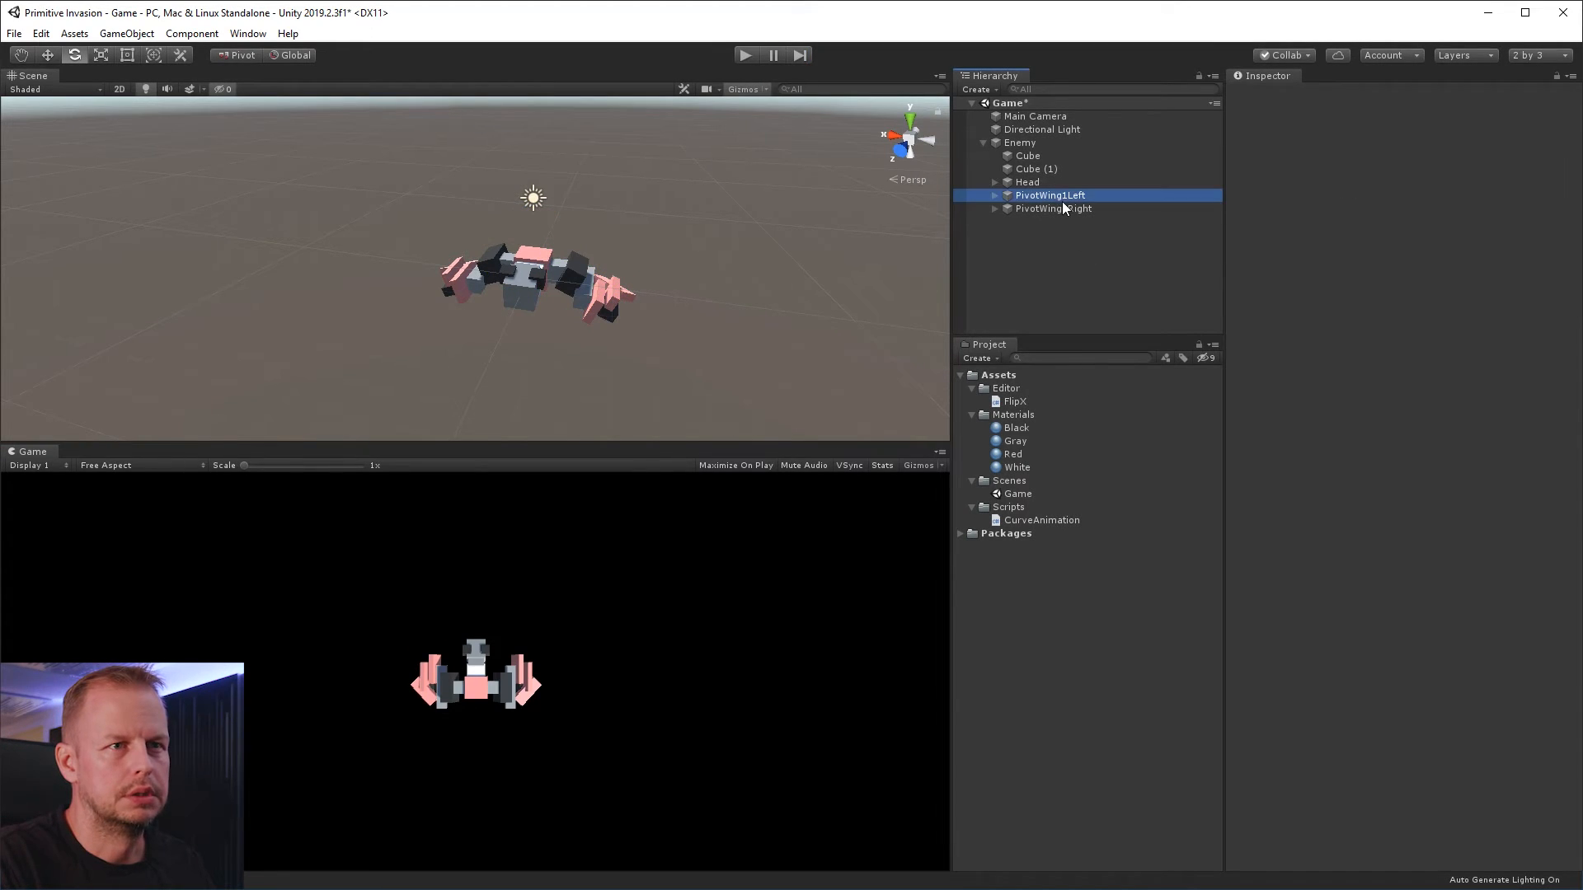
double_click(1014, 401)
left_click(313, 316)
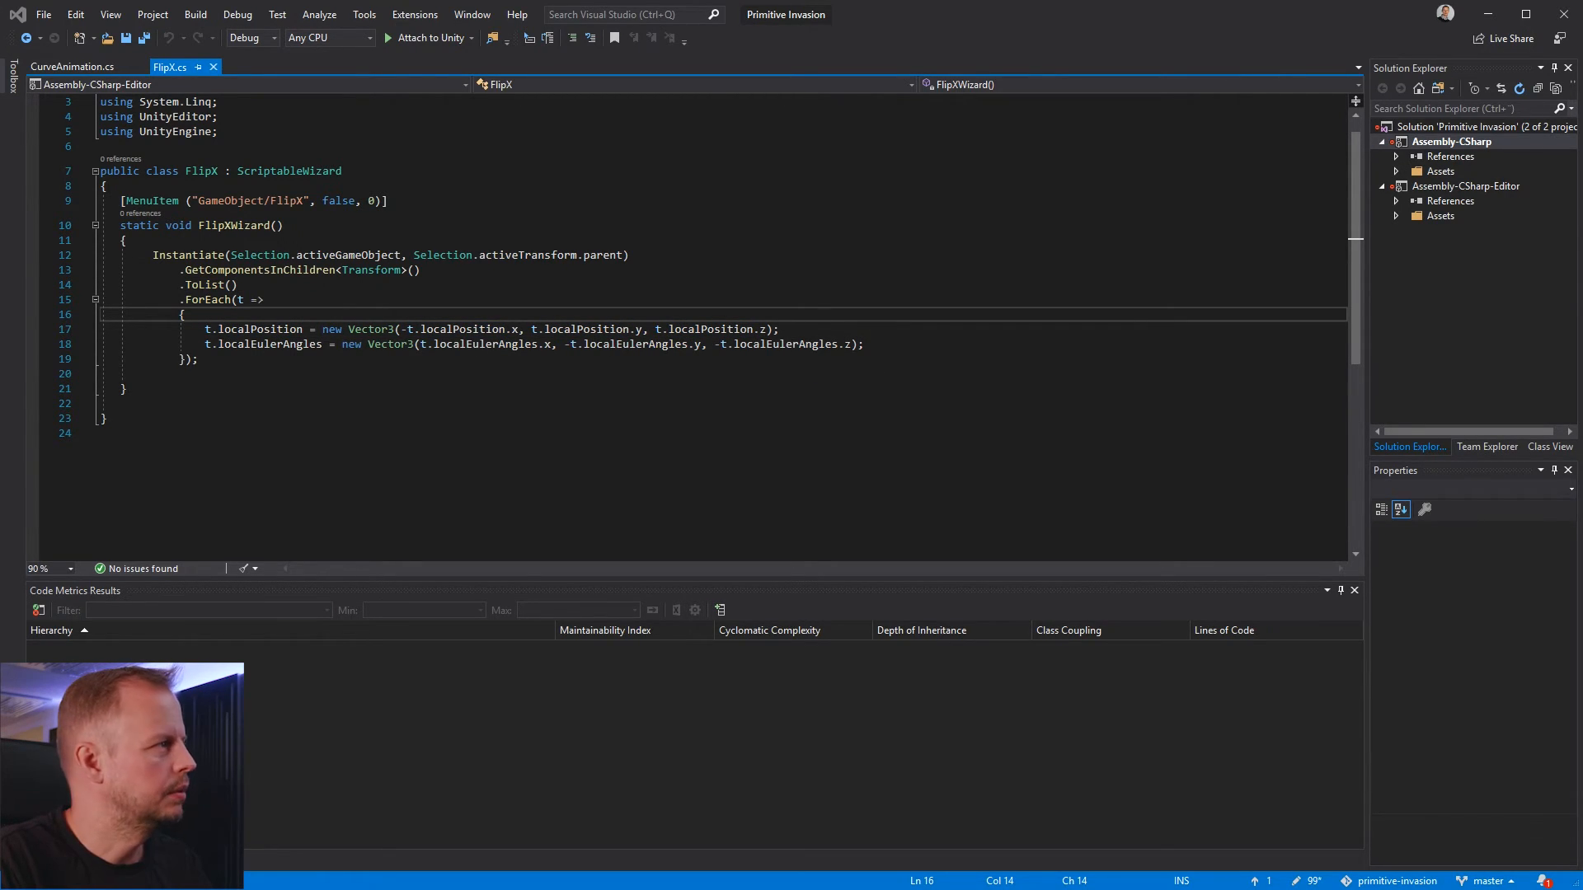
left_click(422, 405)
left_click(415, 374)
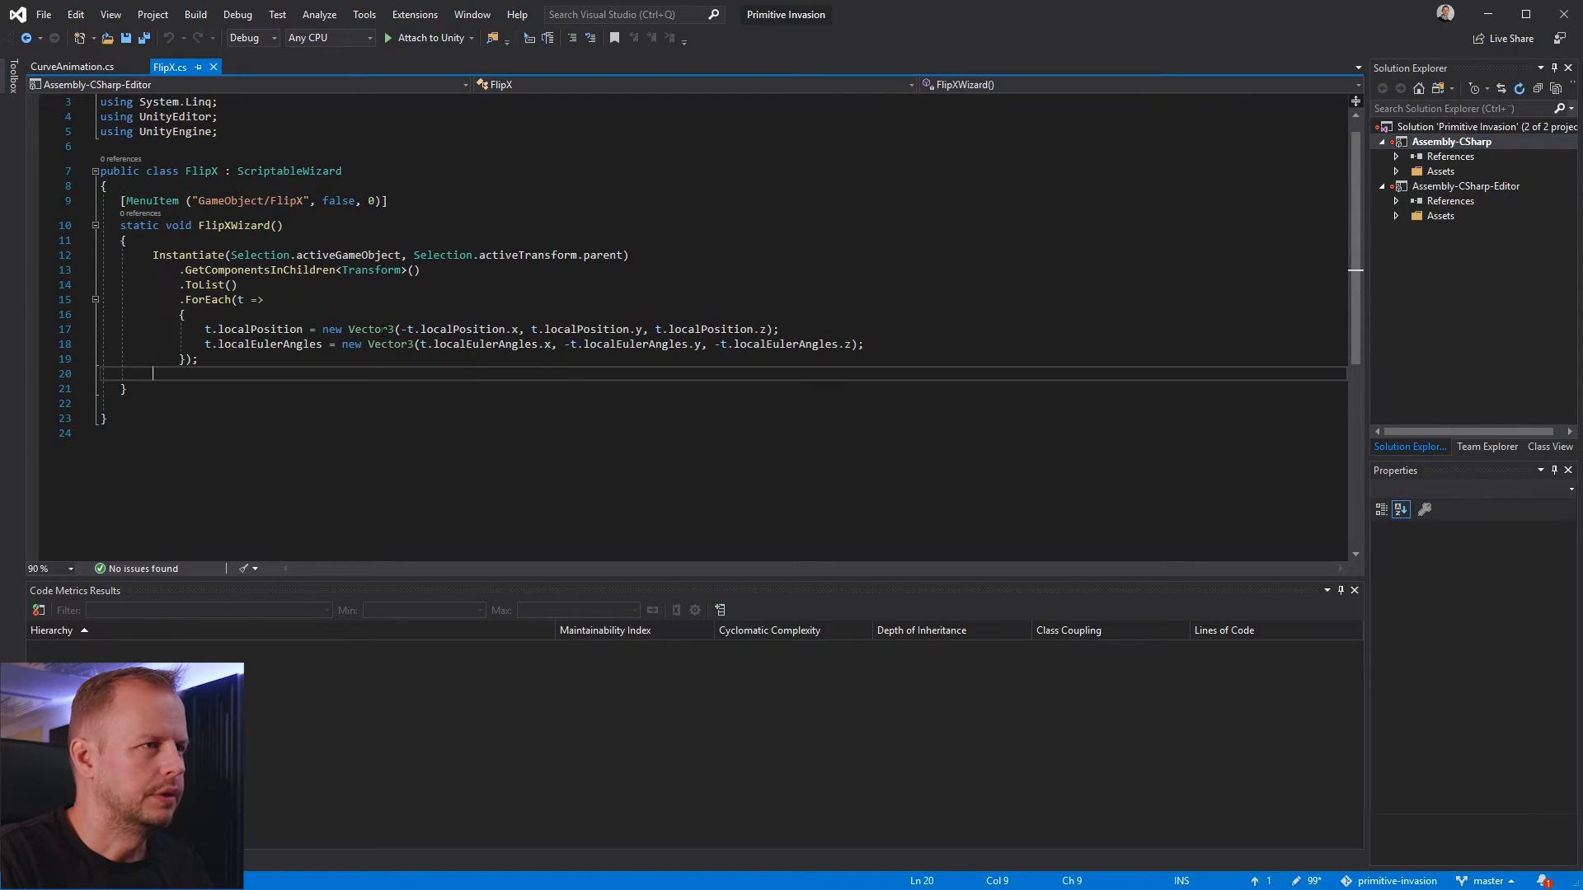
Below the localEulerAngles line in FlipX's ForEach block, add var ca = t.GetComponent<CurveAnimation>();
left_click(400, 346)
key("End")
key("Return")
type("v")
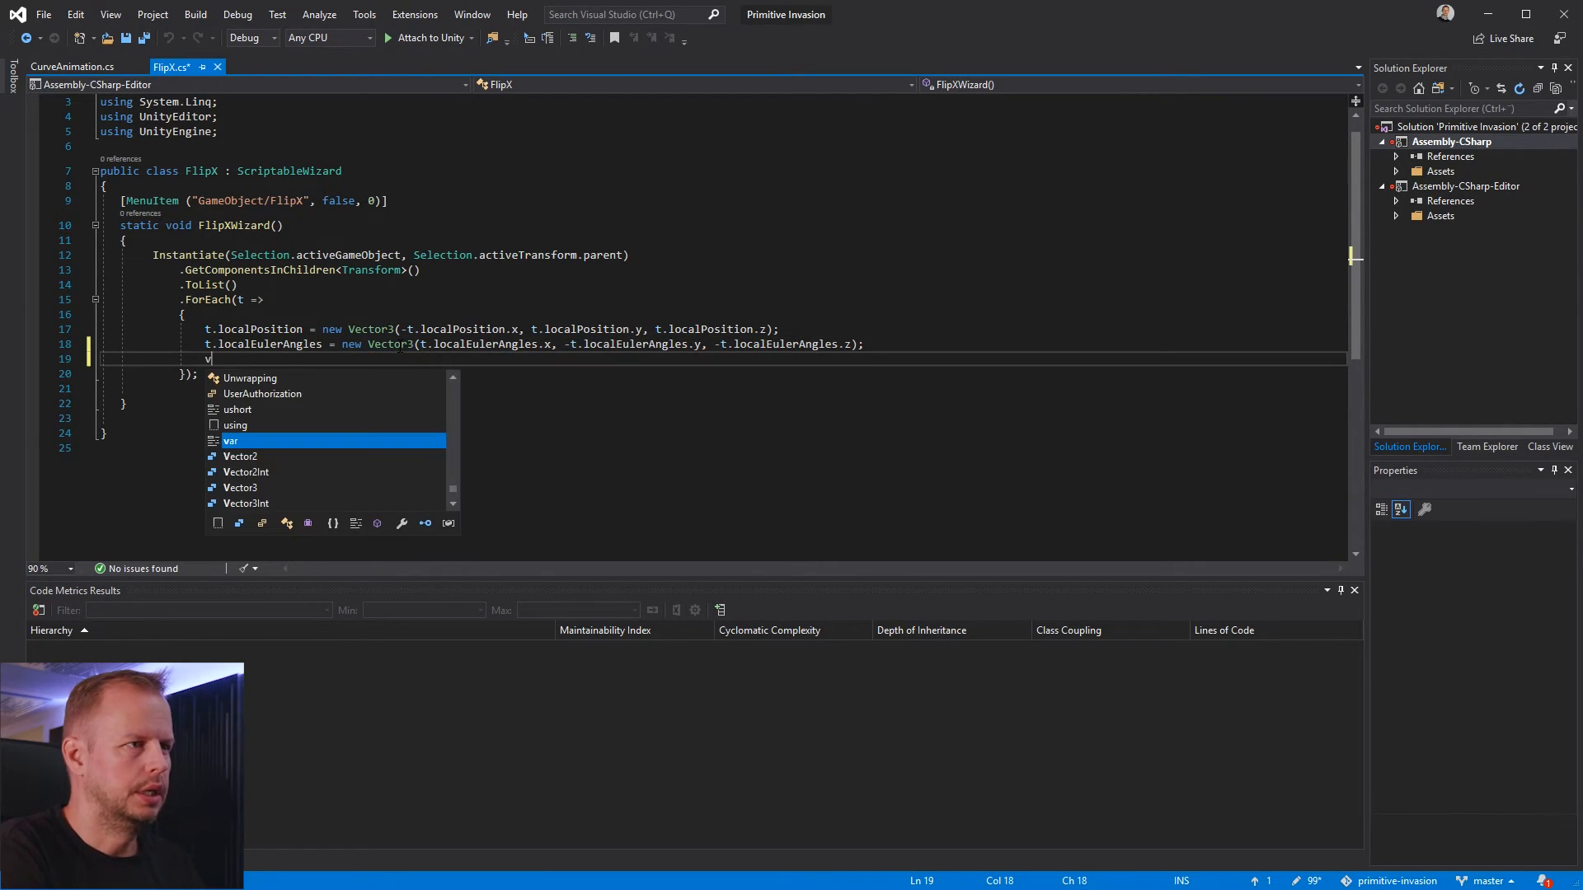
type("ar cv")
key("BackSpace")
type("a")
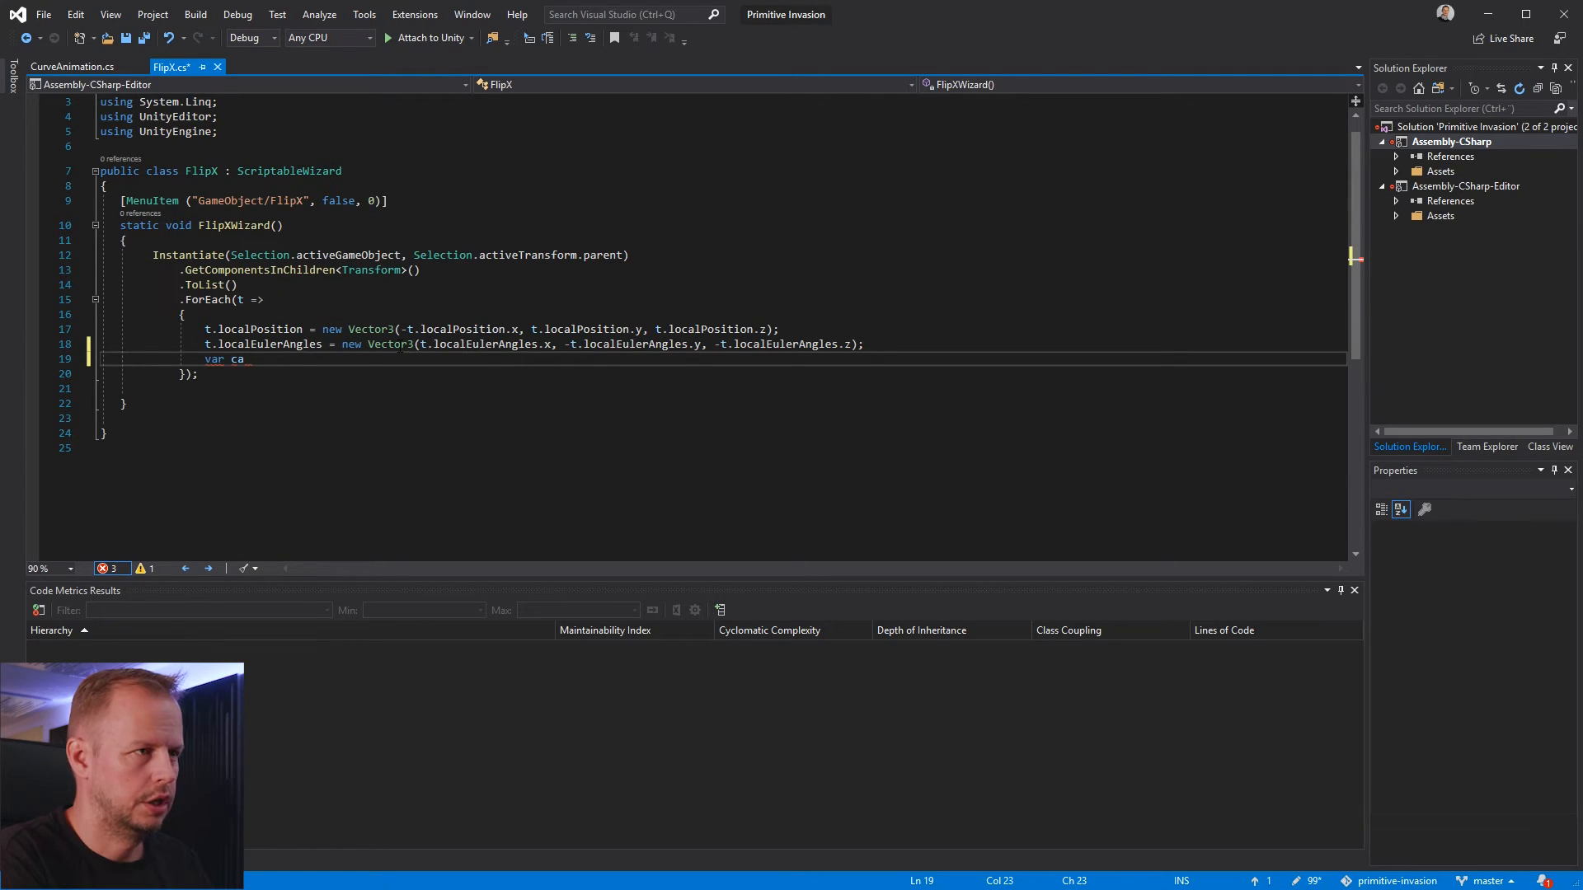
type(" = t.")
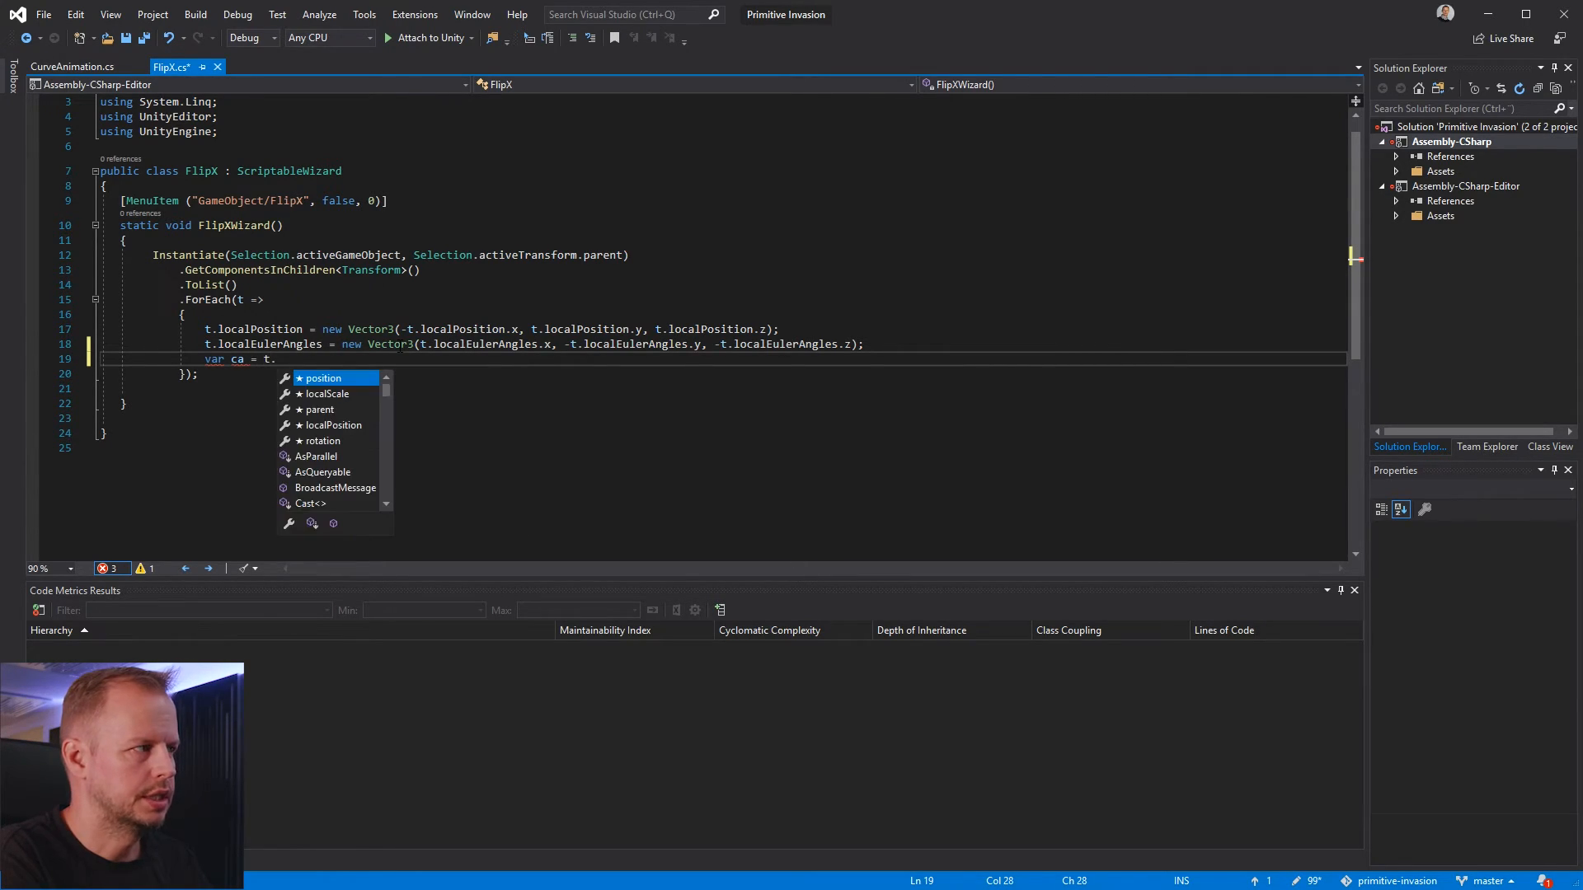
type("GetComponent<Curve>")
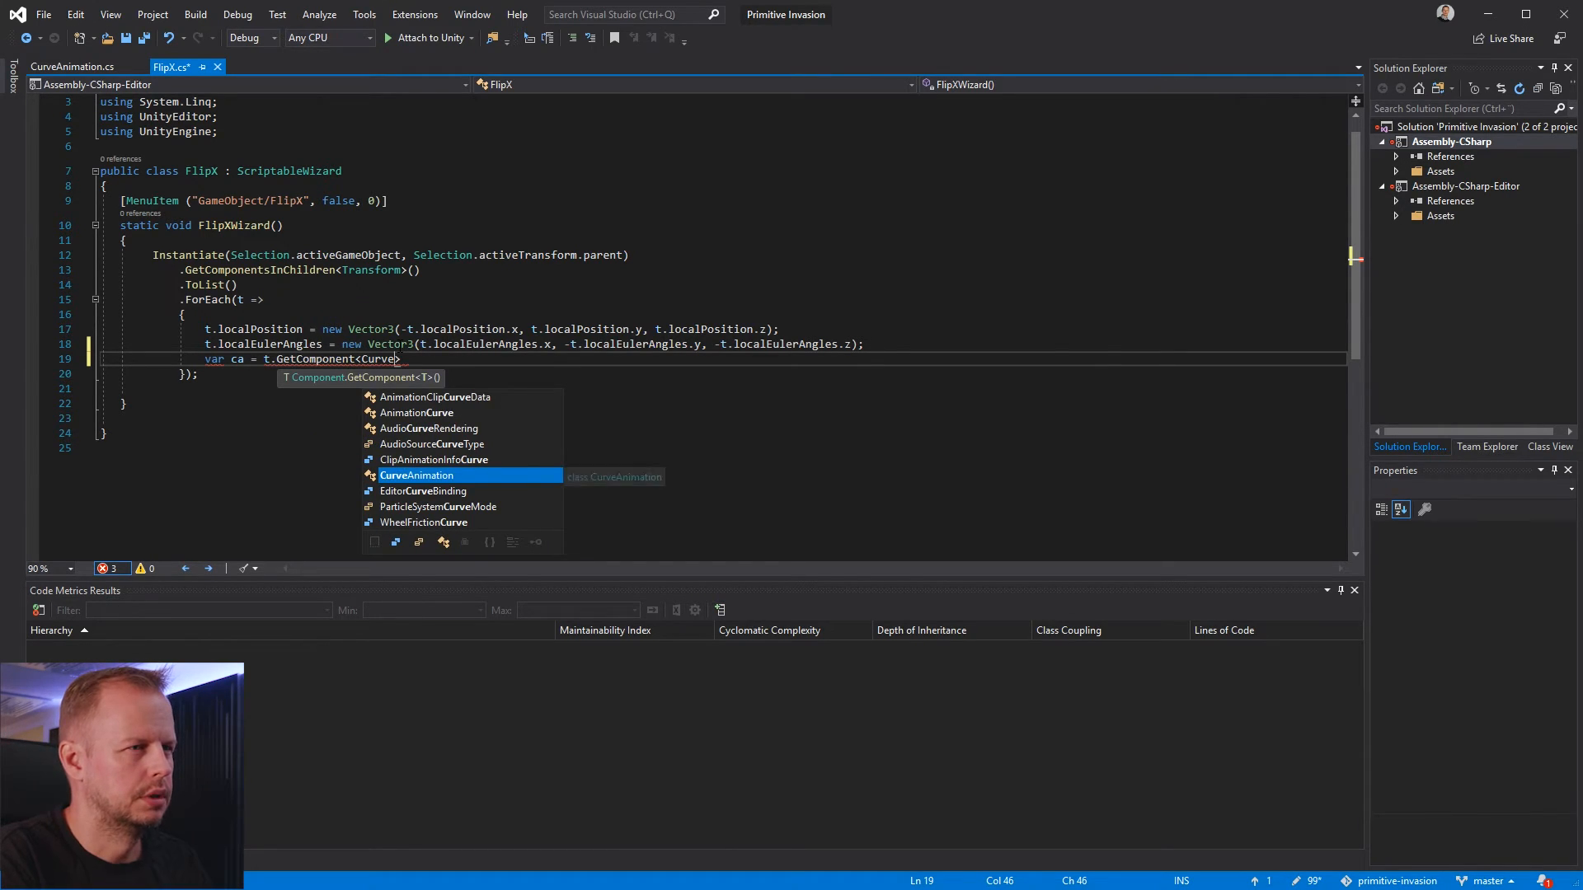
key("Tab")
type("(/")
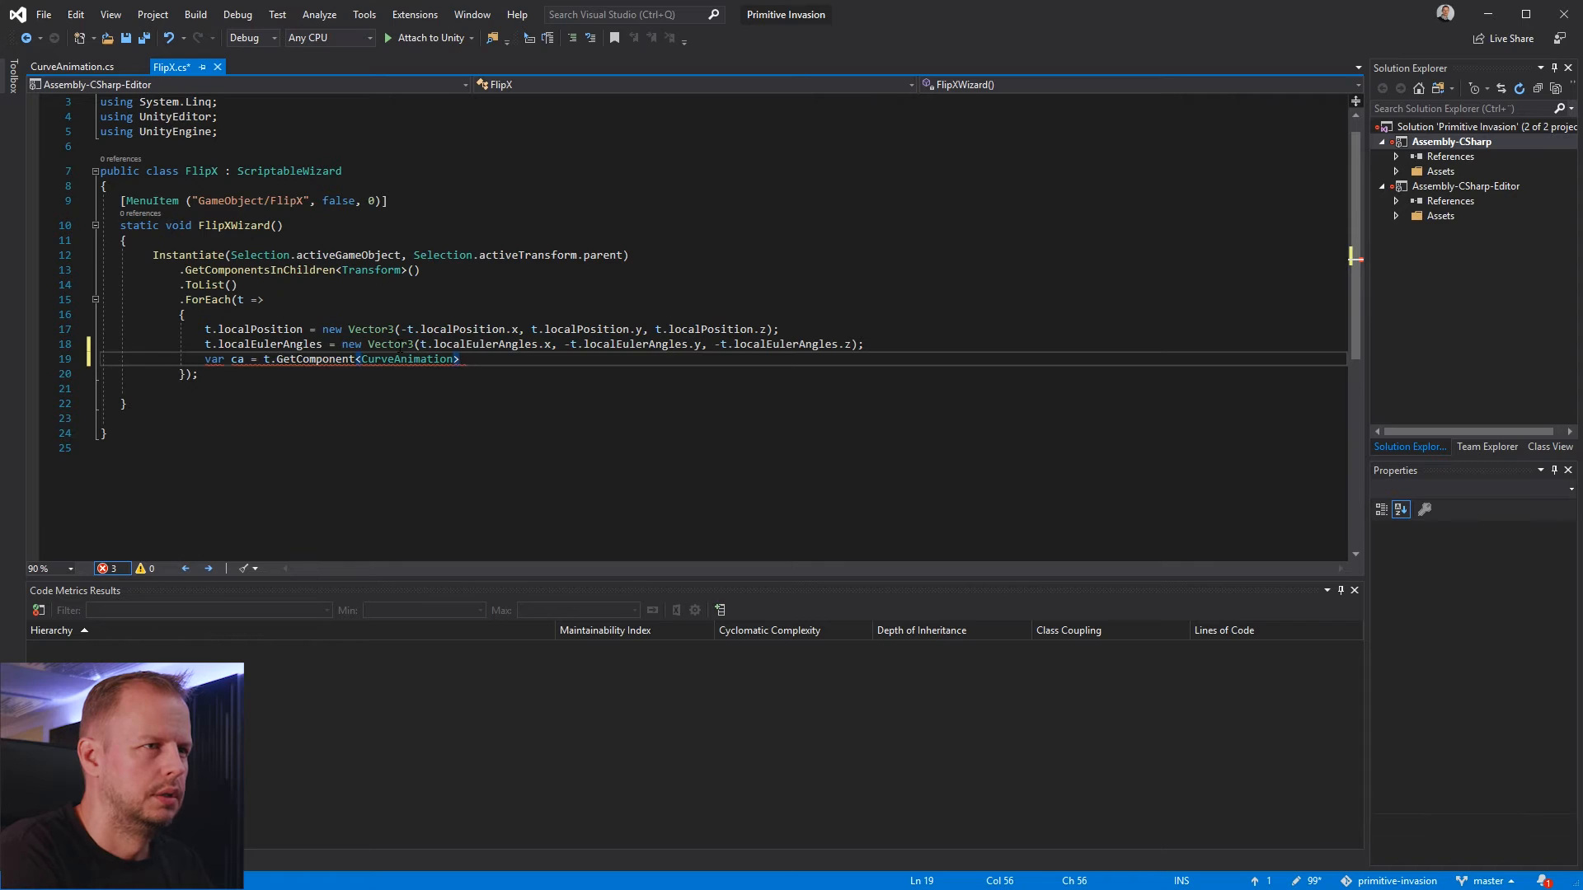
type(";")
Add an if (ca != null) check below the line that gets the CurveAnimation component
key("Return")
type("if (ca")
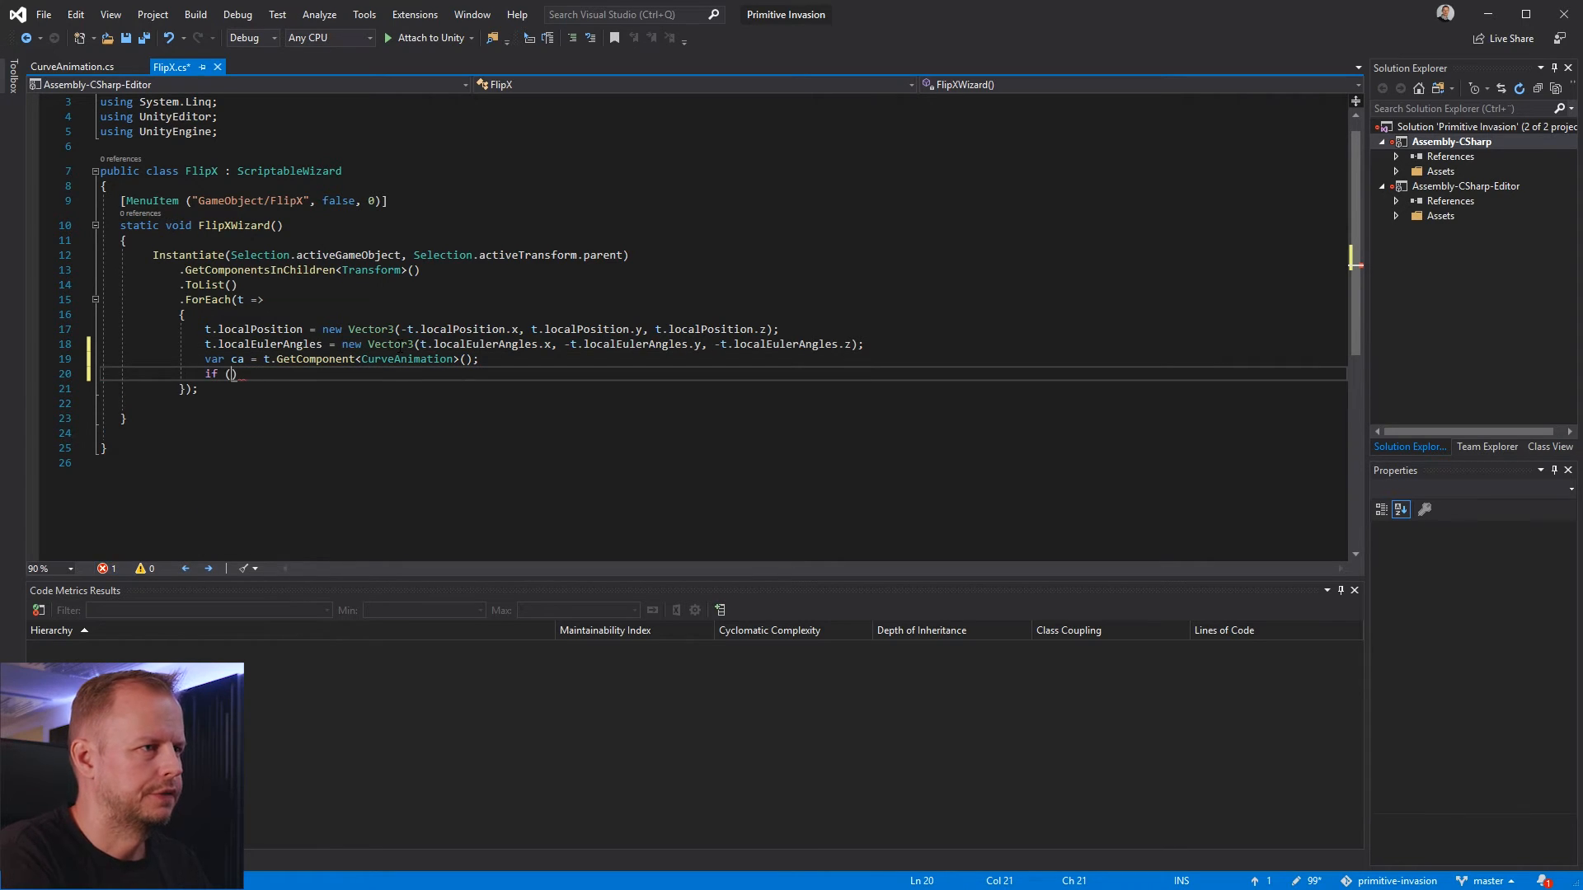
key("Escape")
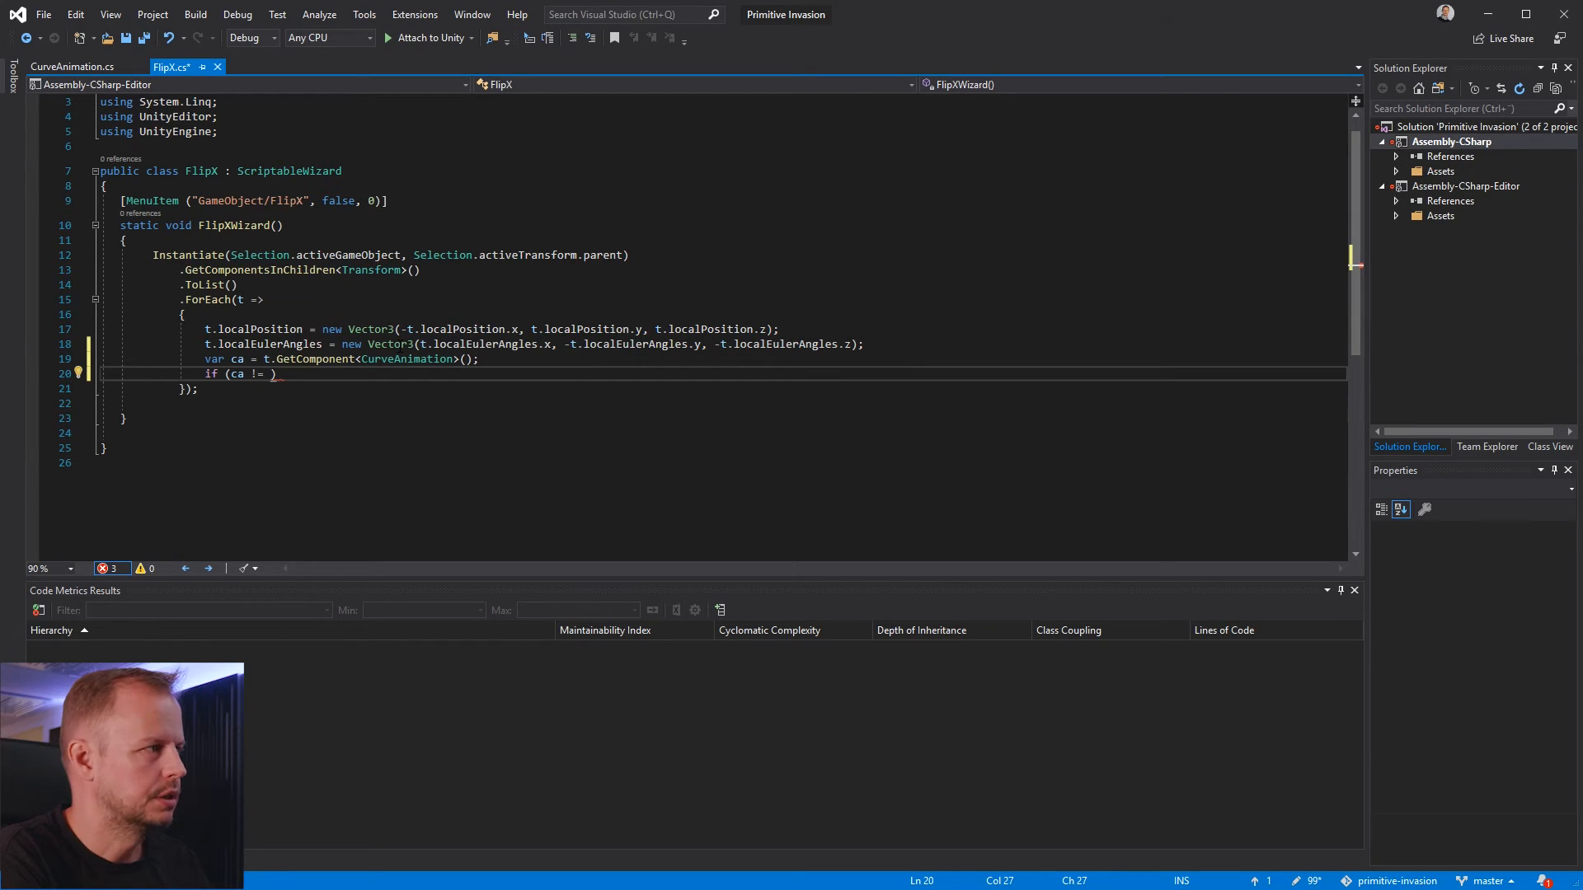
type("null)")
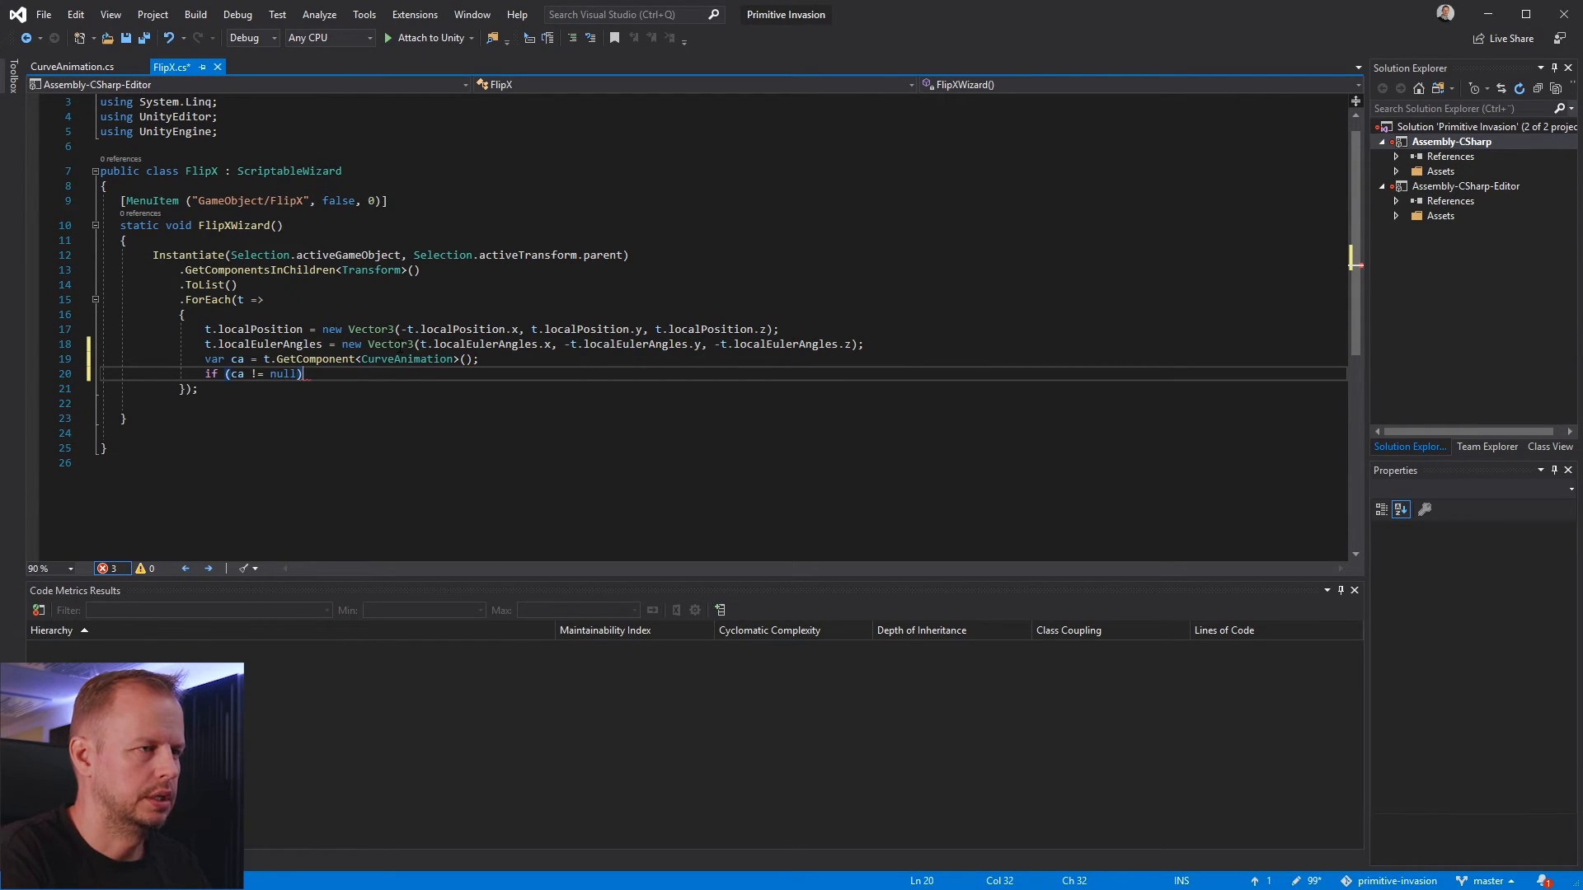
Under the null check, add the loop header for (int i = 0; i < ca.Rotations.Length; i++)
key("Return")
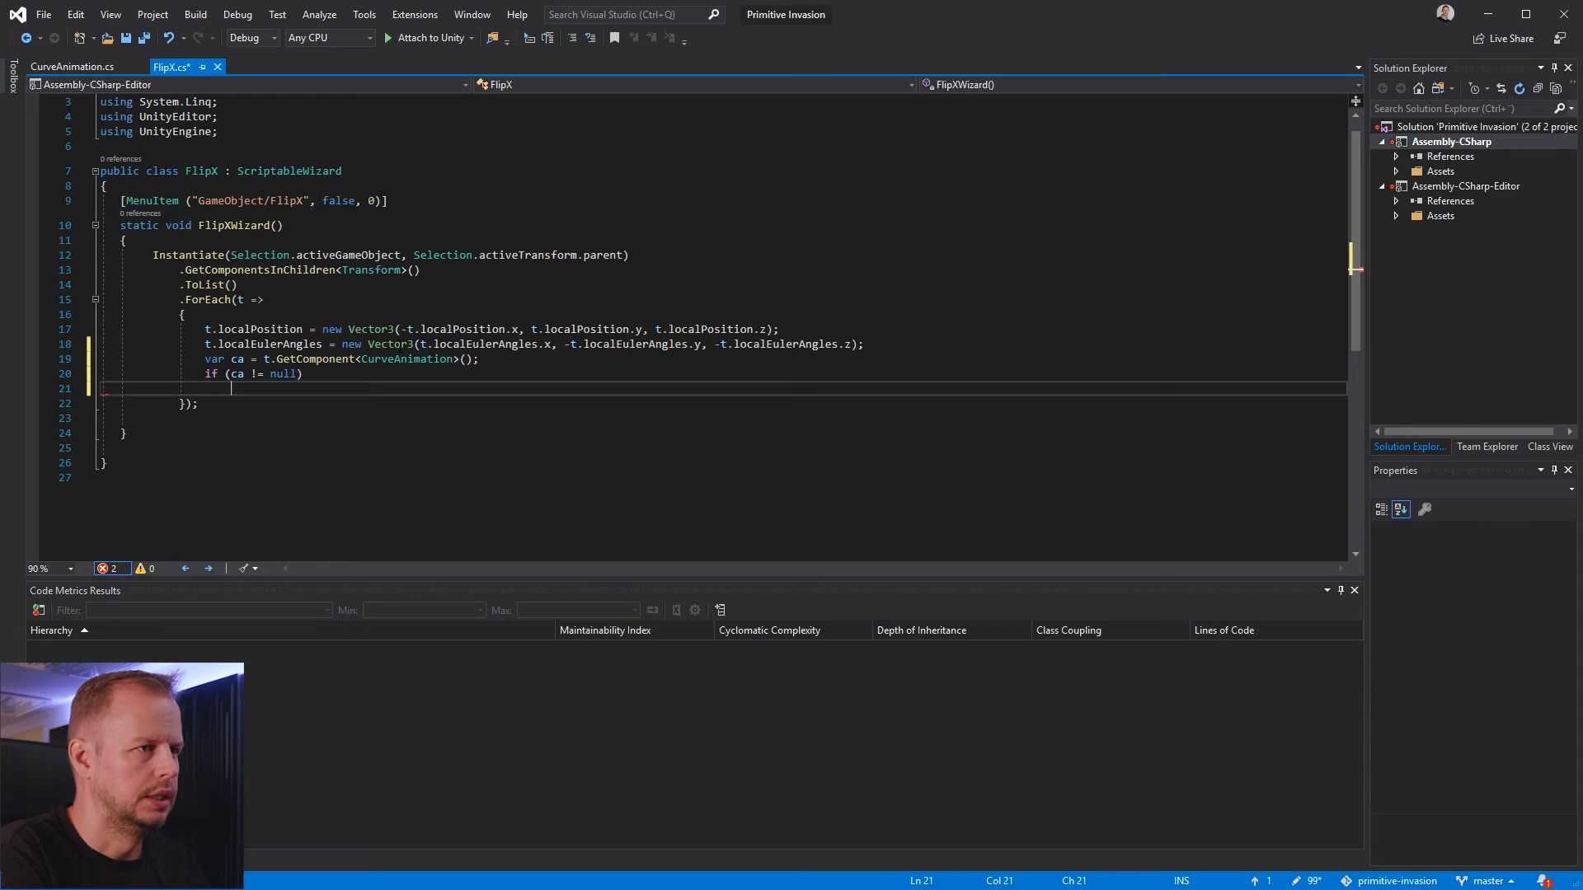
type("for ")
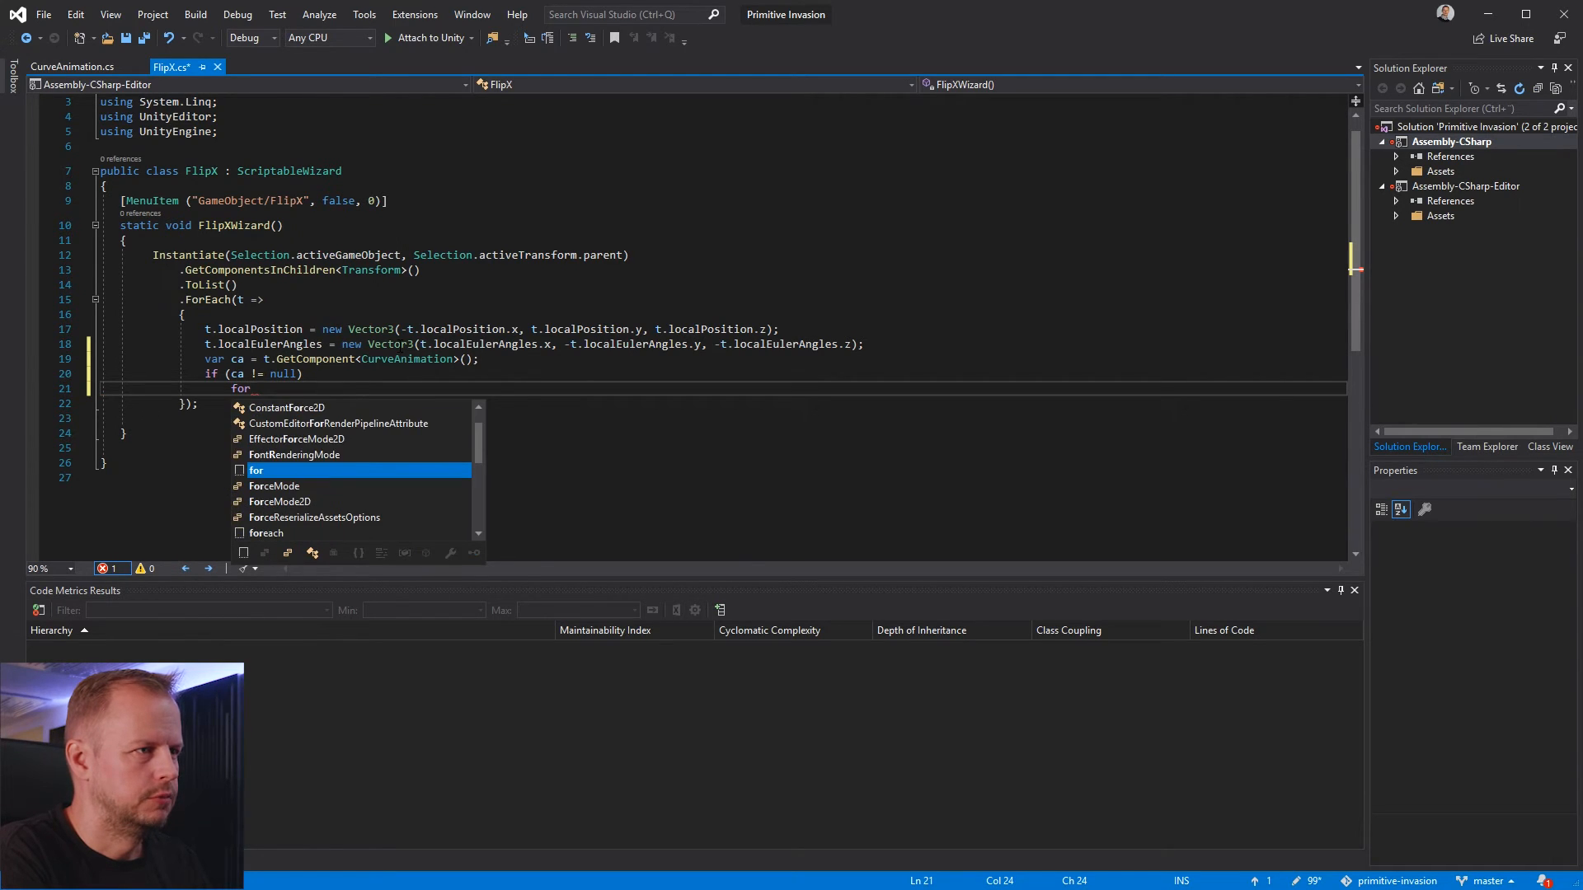
type("(")
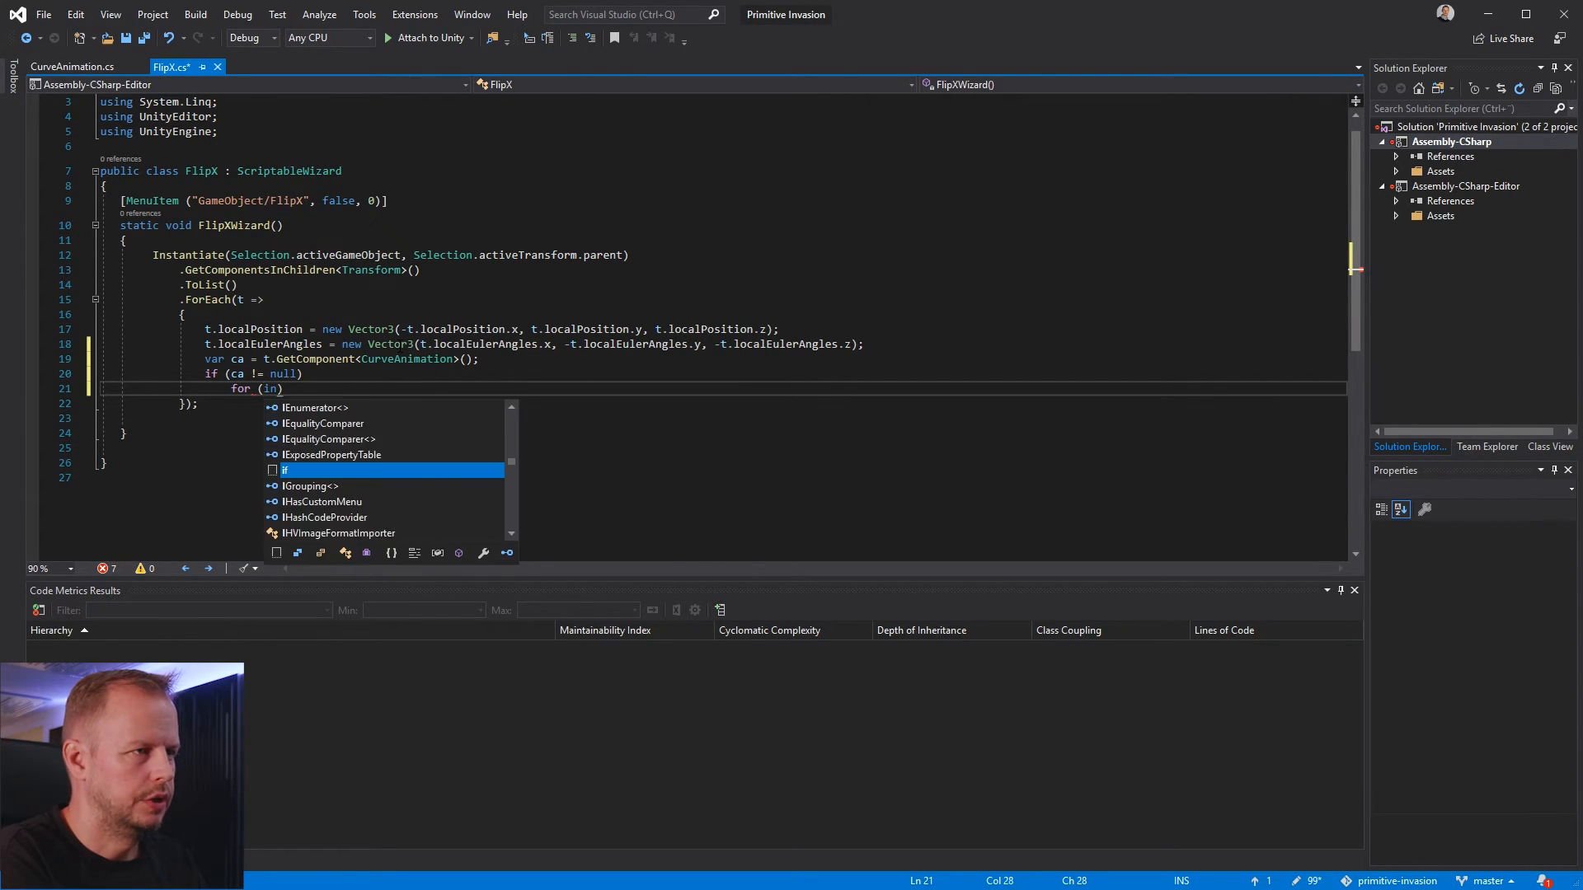
type("int ")
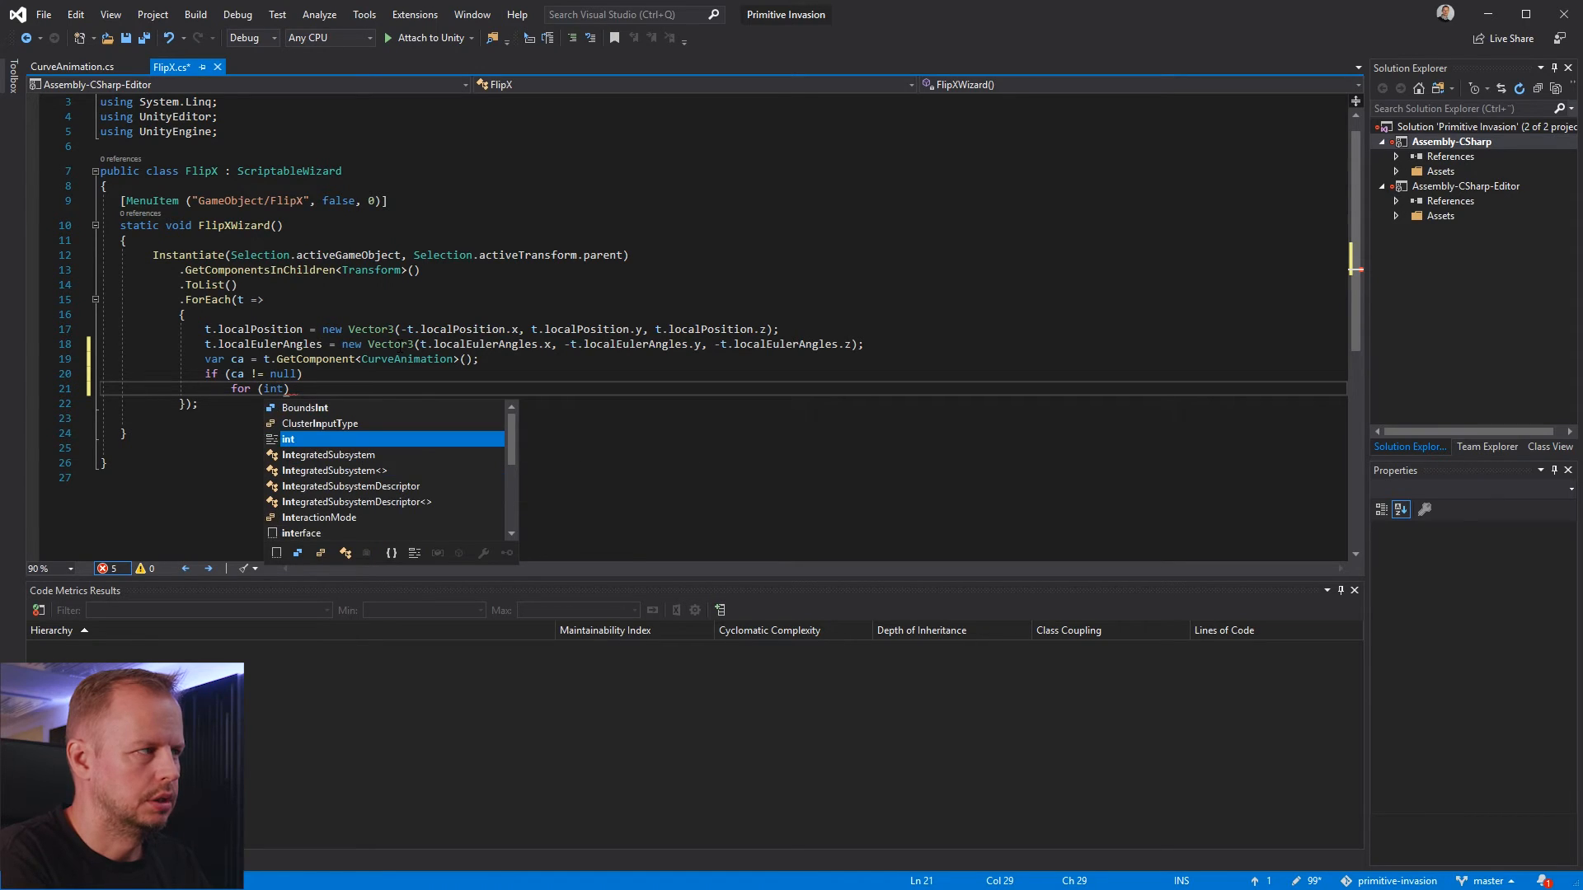
type("=int")
key("BackSpace")
key("BackSpace")
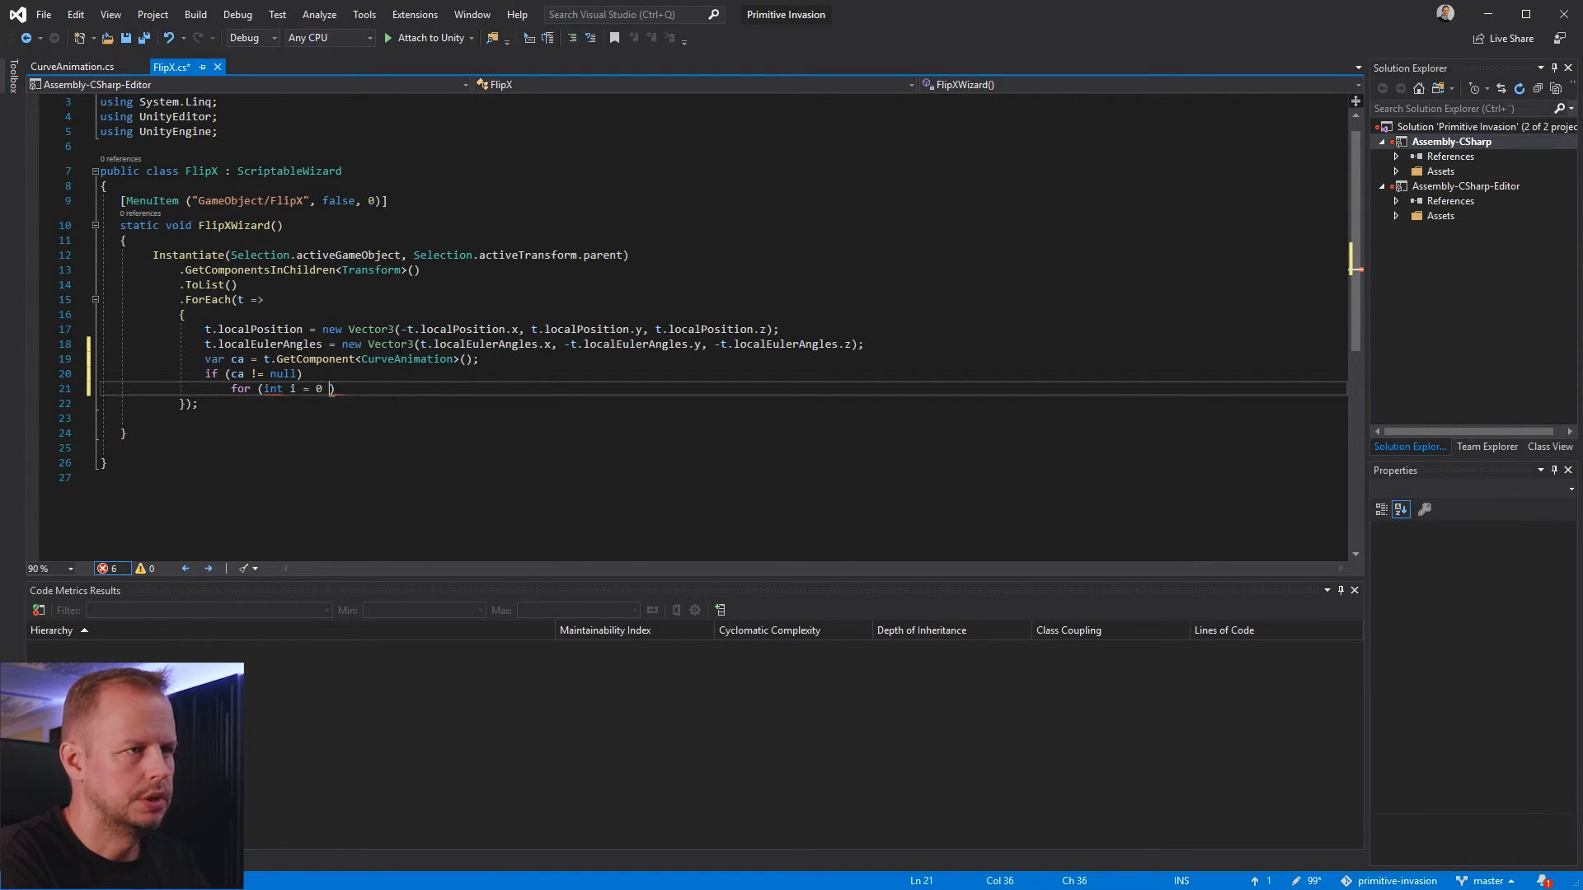
type("i < ca.Rotations.Length; ")
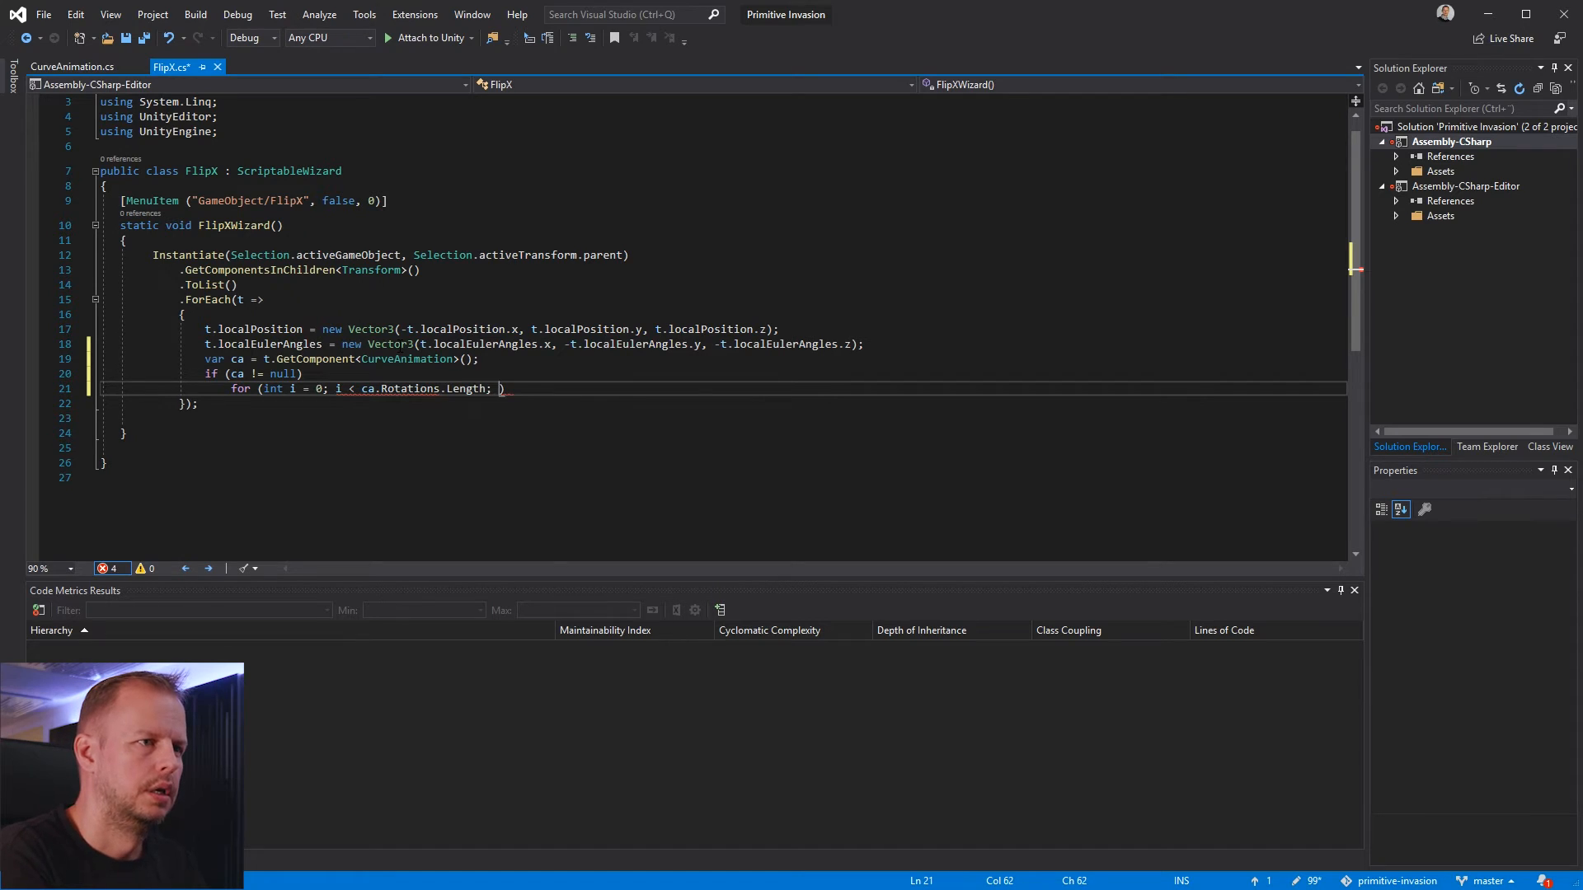
type("i++)")
In the loop body, start the assignment ca.Rotations[i] = new Vector3( with ca.Rotations[i].x as its first argument
key("Return")
type("ca.Rotations")
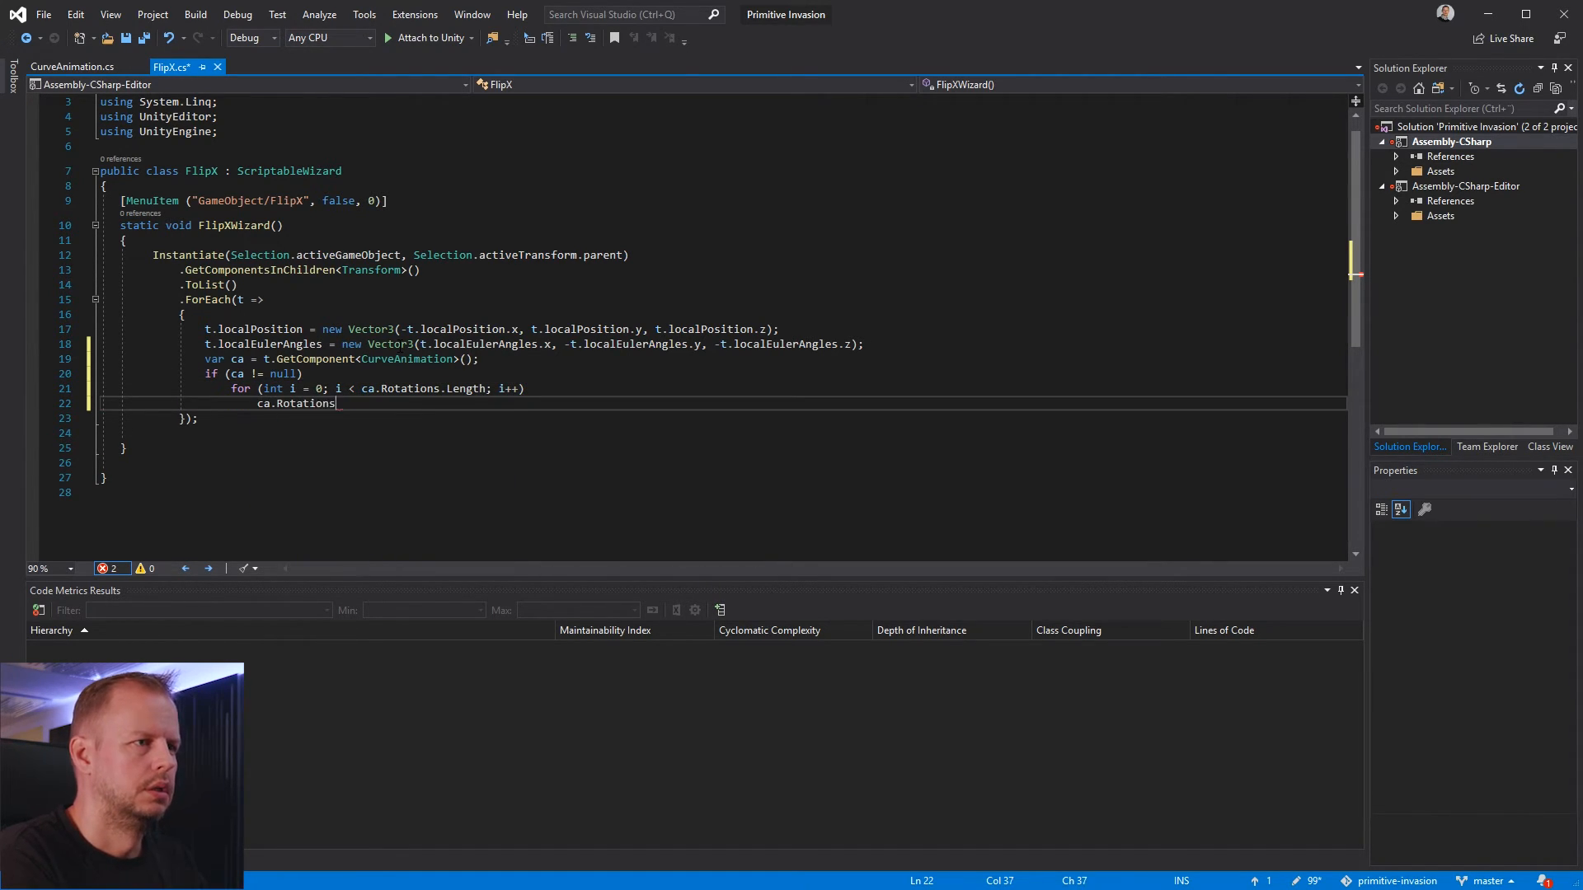
type("[i]")
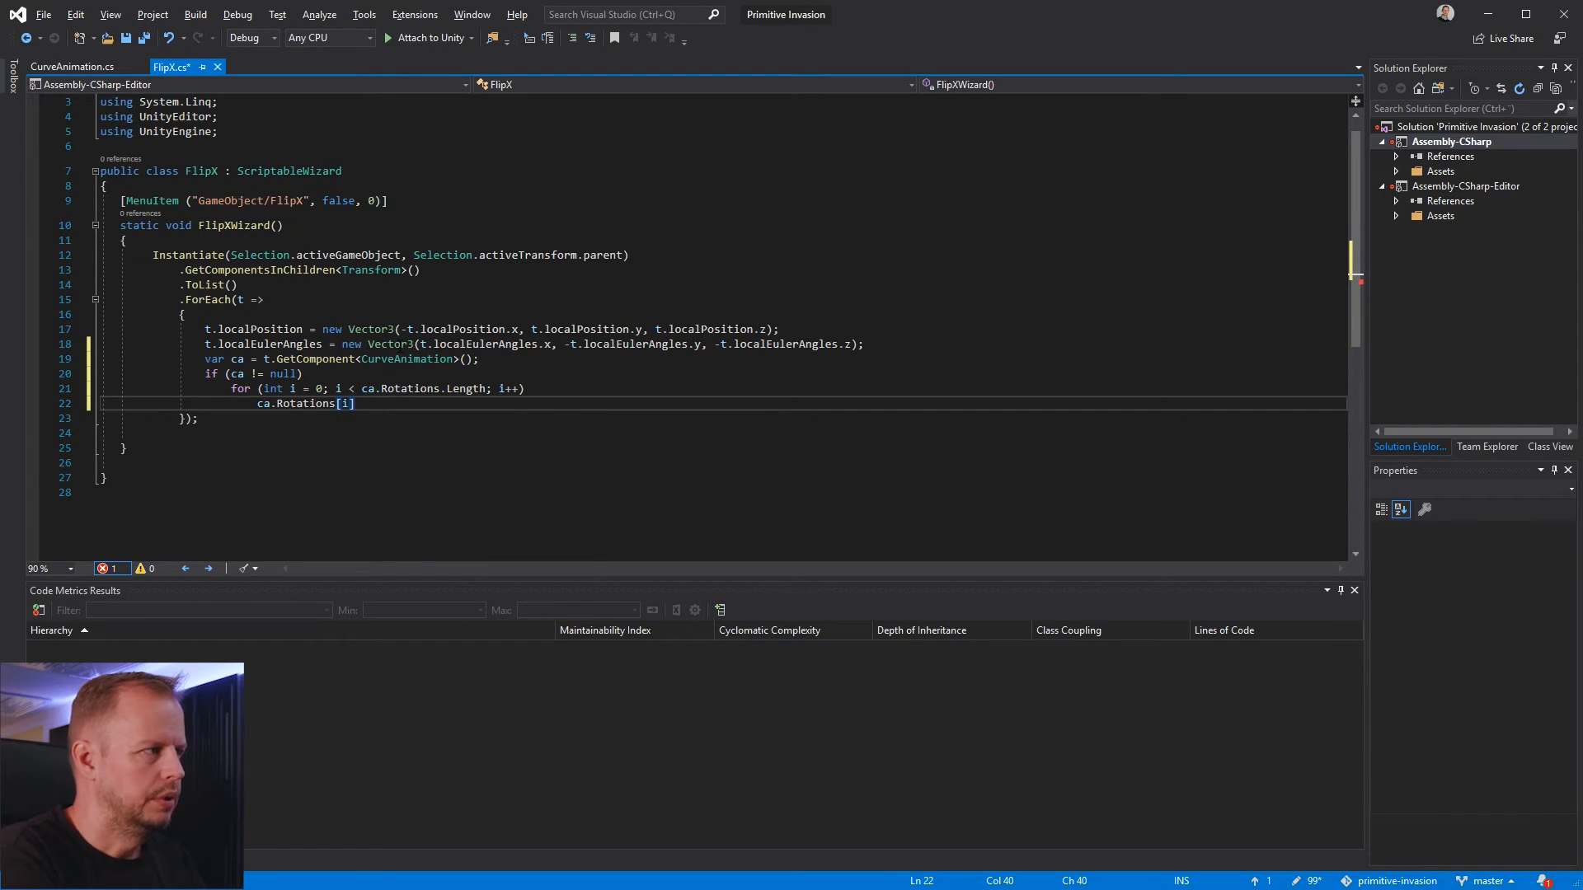
type(" = new Rota")
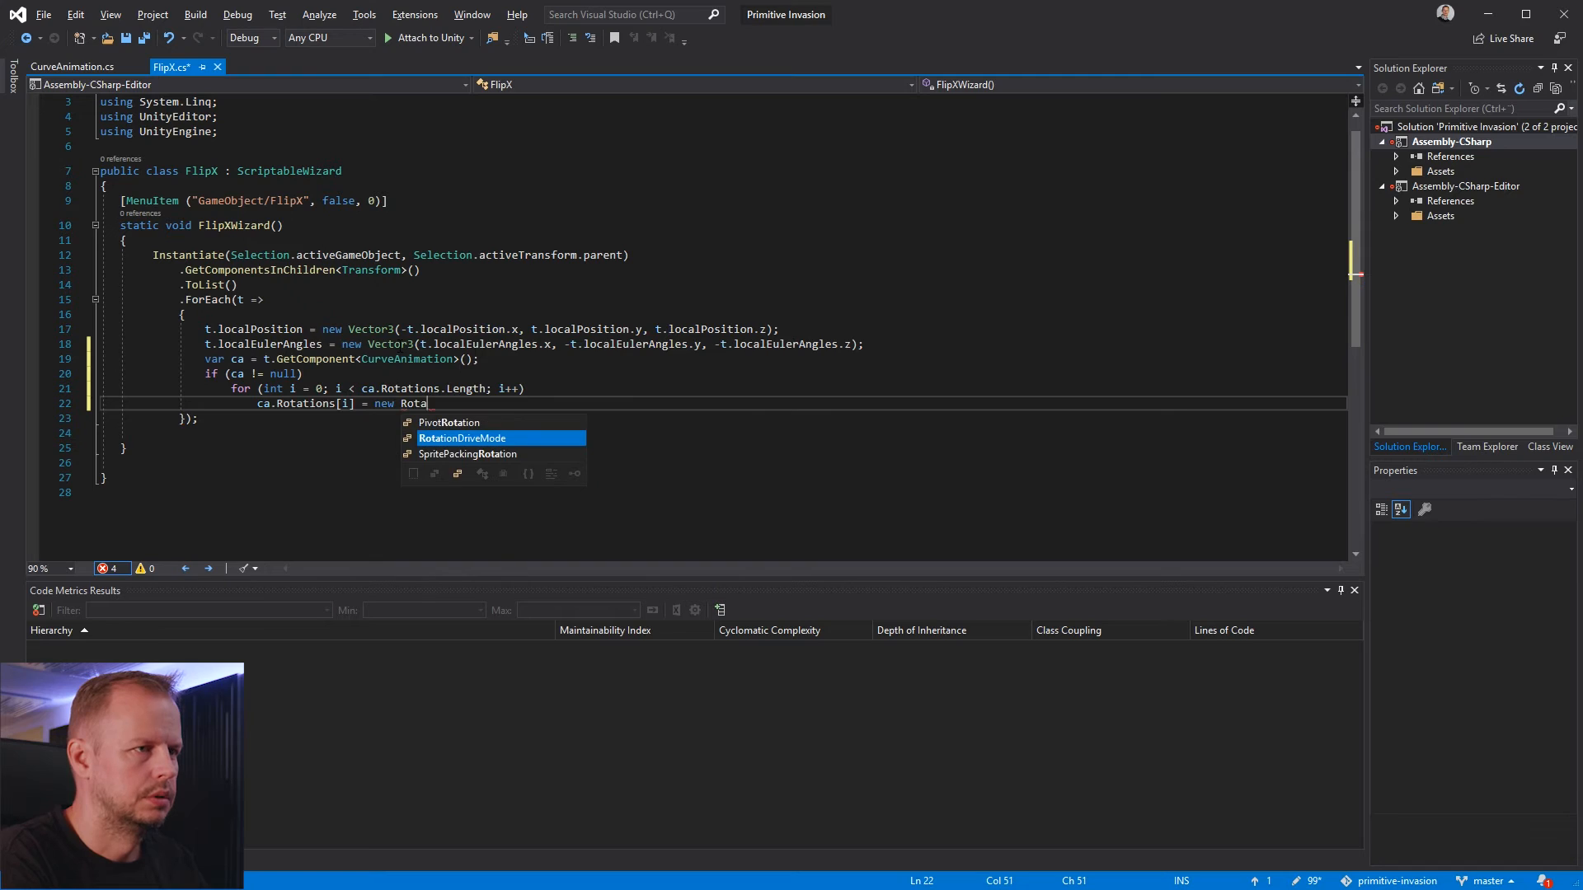
key("BackSpace")
type("Vecto")
key("Tab")
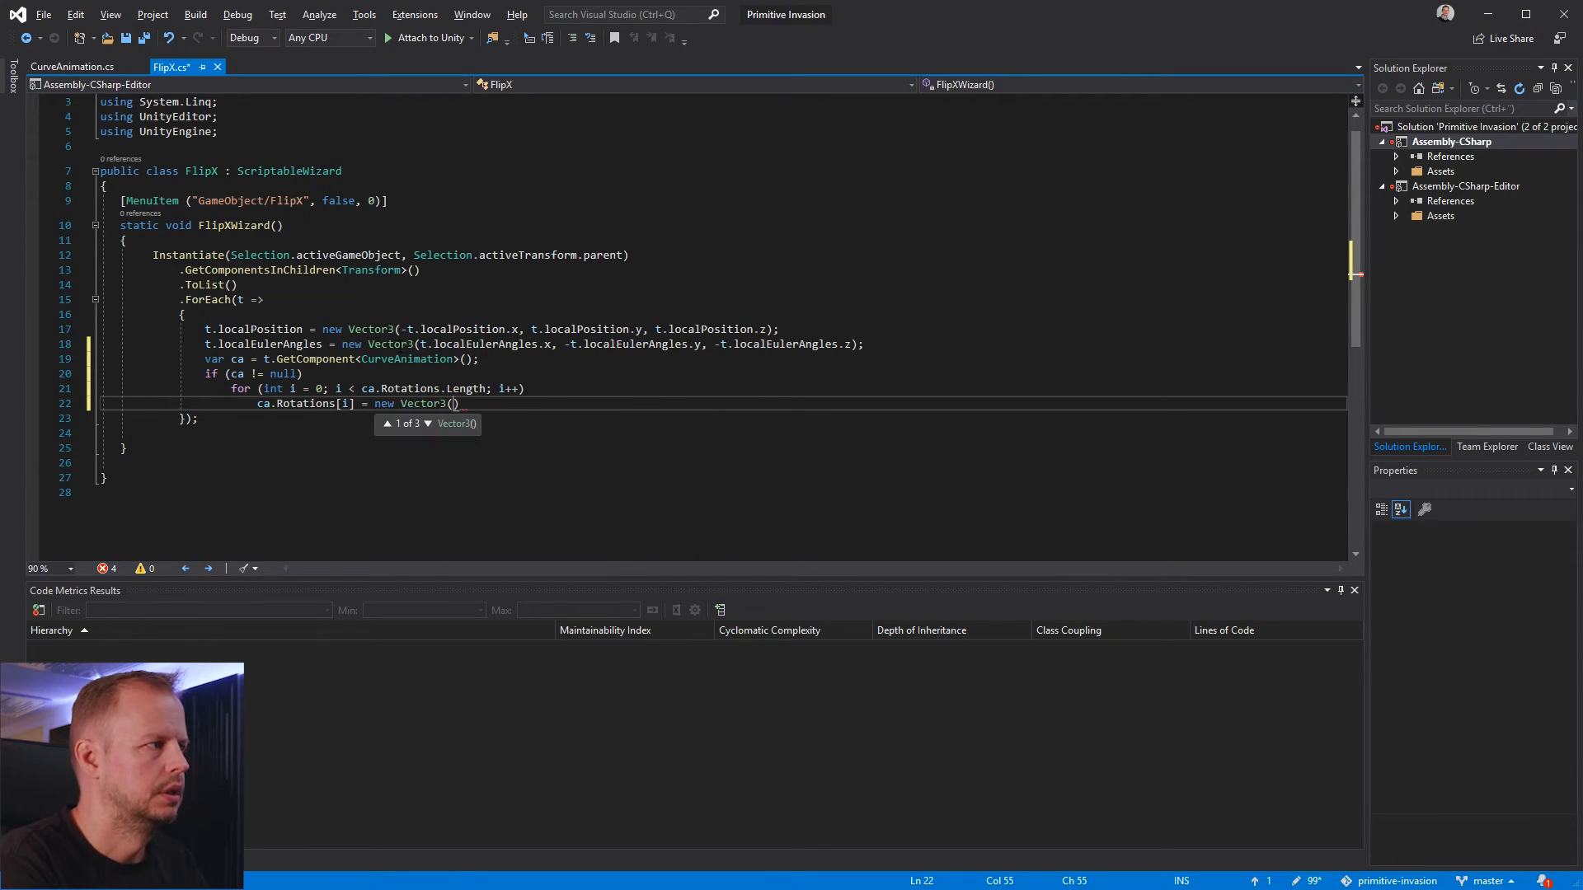
type("(ca.")
type("Rotations[i]")
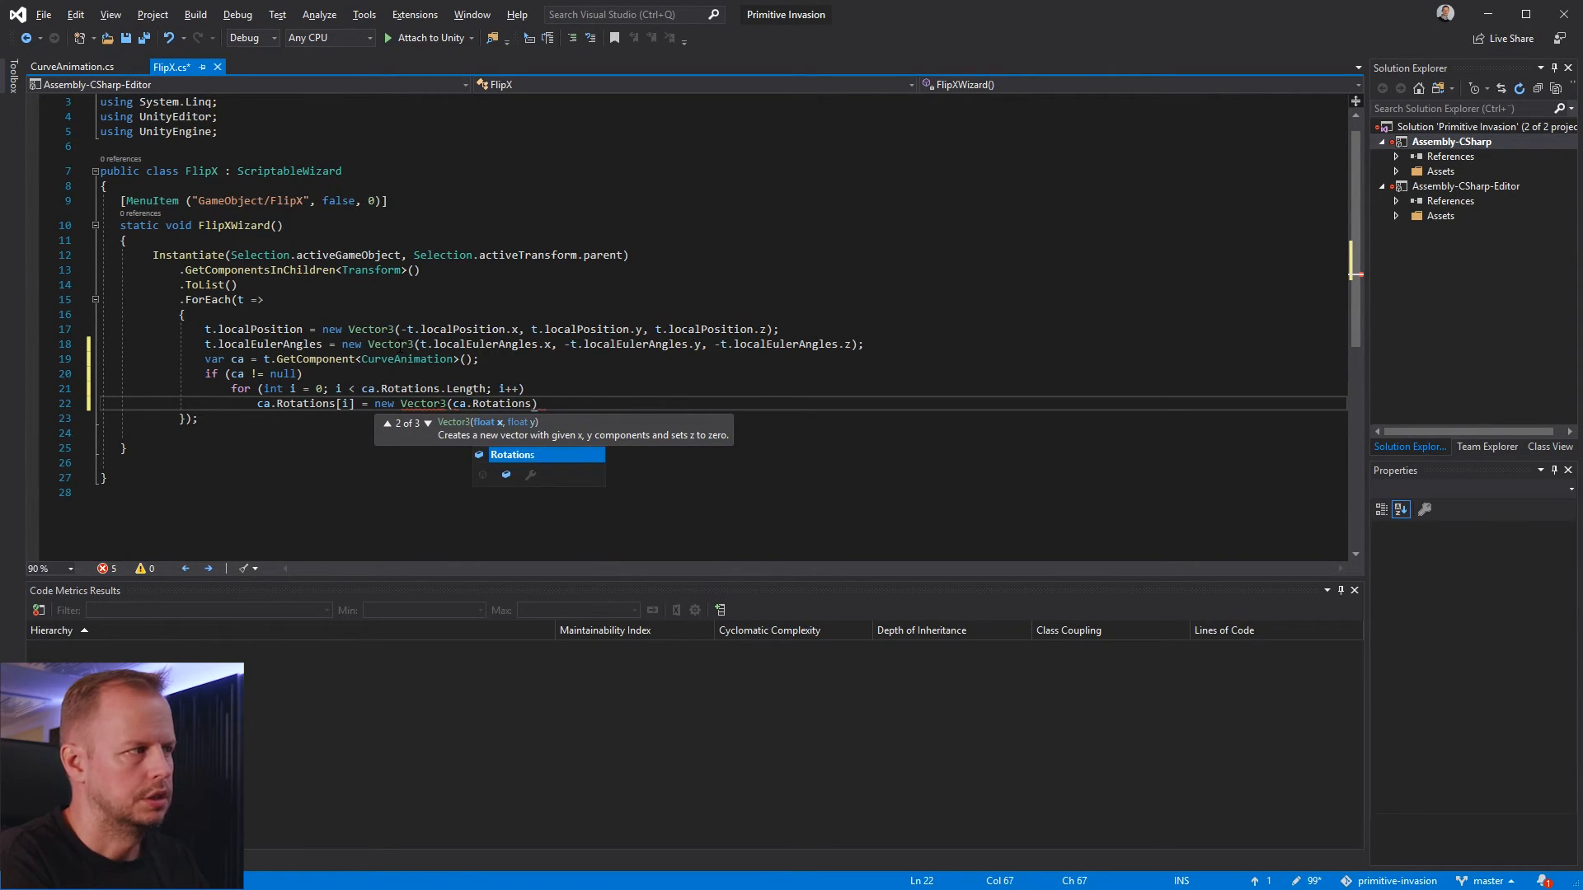
type(".x")
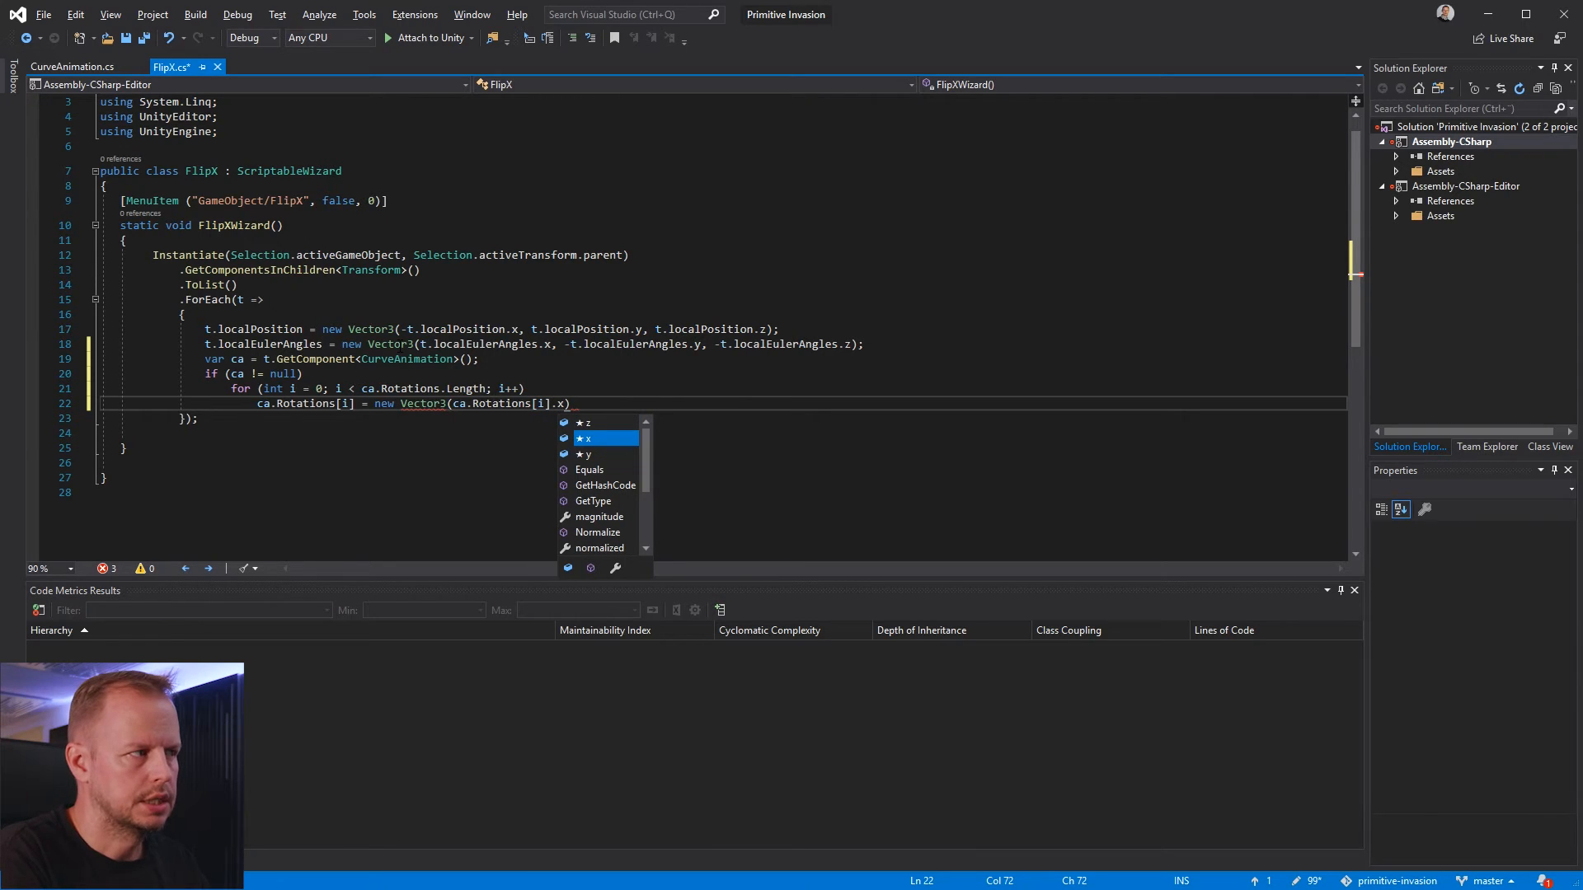
type(" ,")
Add -ca.Rotations[i].y as the second argument of the new Vector3
key("Left")
key("ctrl+shift+Left")
key("ctrl+shift+Left")
key("ctrl+shift+Left")
key("ctrl+shift+Left")
key("ctrl+shift+Left")
key("ctrl+shift+Left")
key("ctrl+shift+Left")
key("ctrl+shift+Left")
key("ctrl+c")
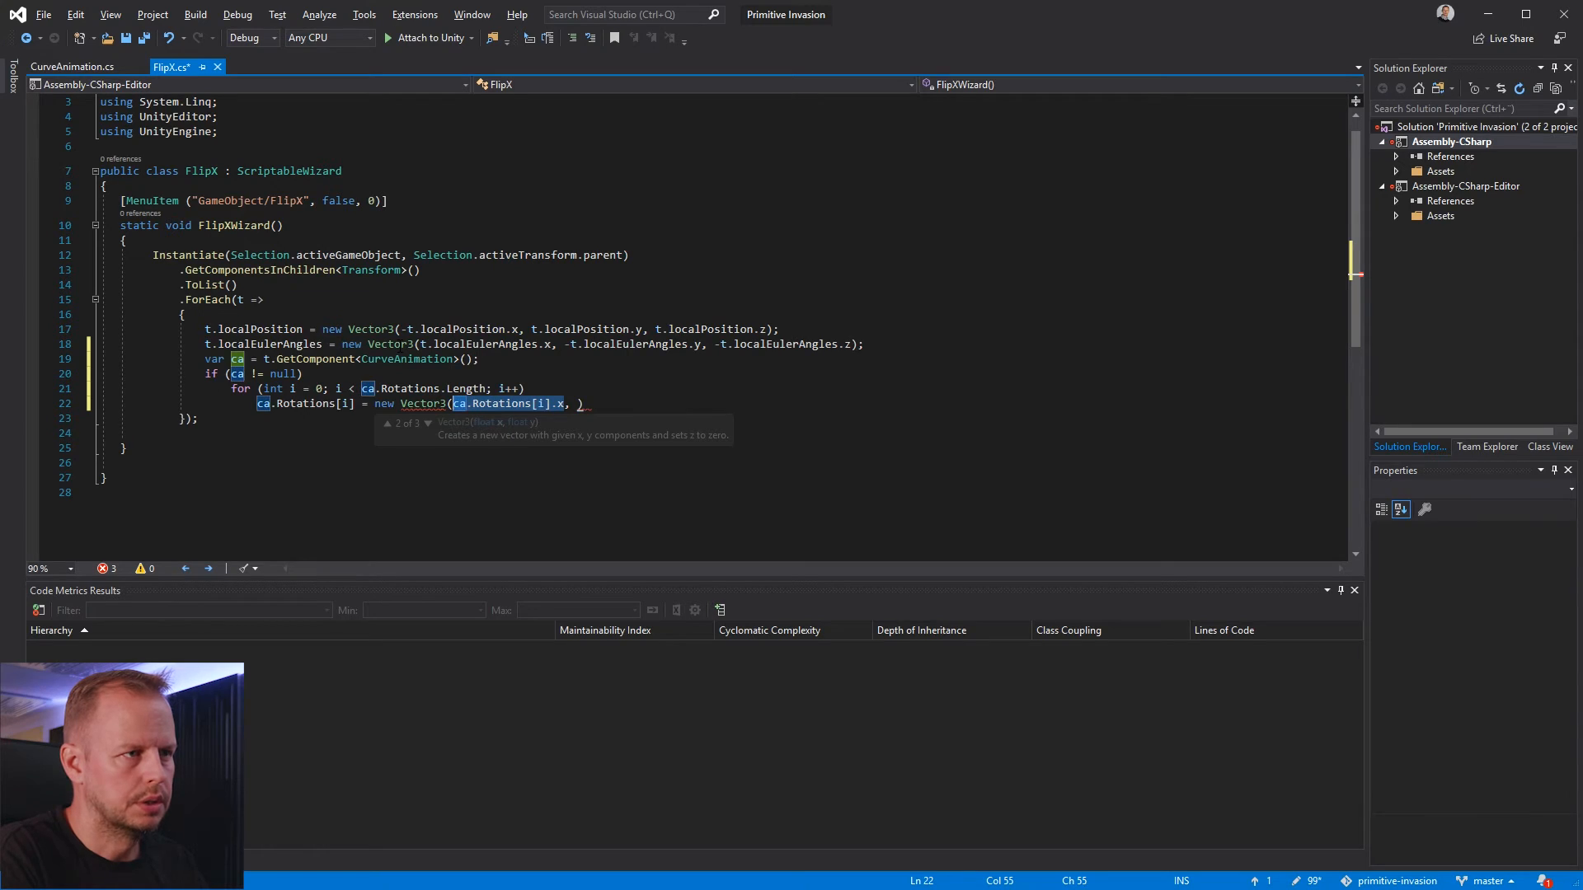
key("End")
key("Left")
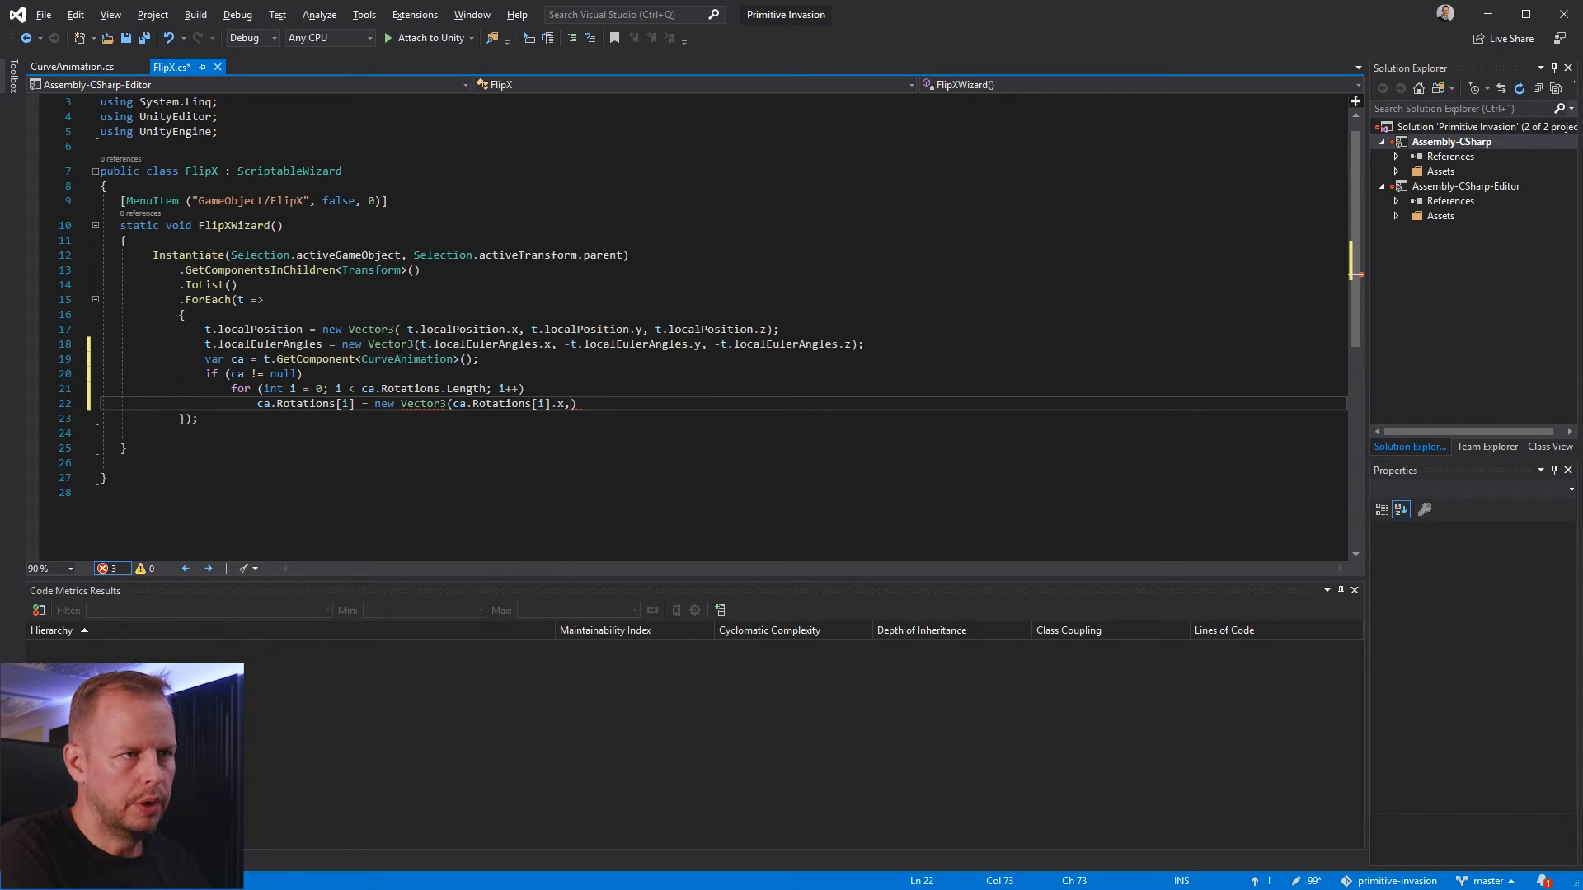
type(",")
key("ctrl+v")
key("Left")
key("Left")
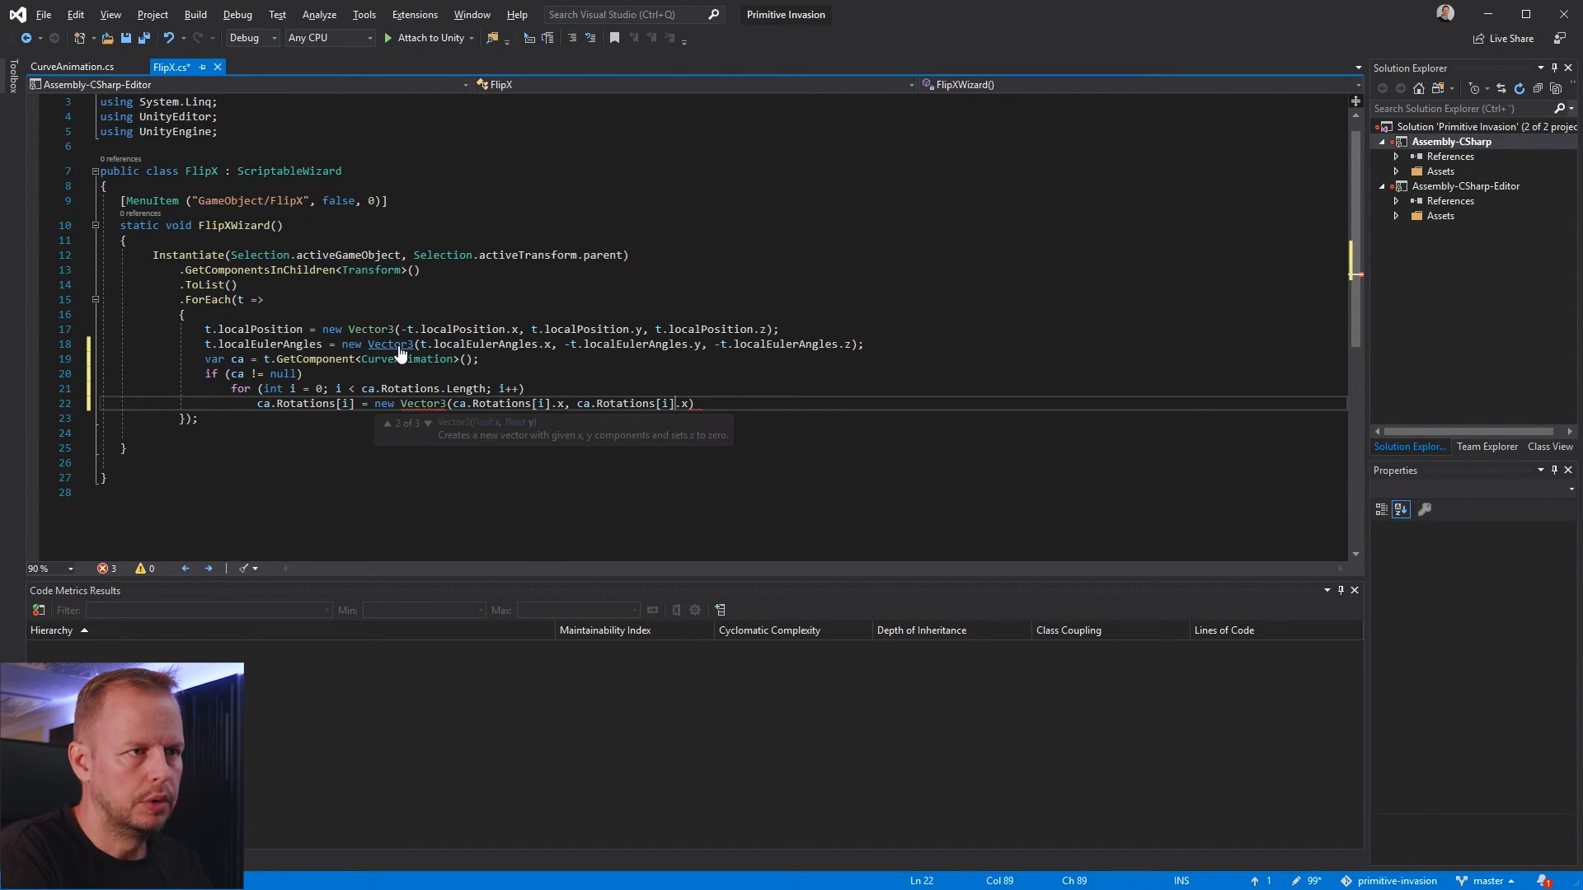
scroll(400, 352, "down", 1)
key("Left")
key("Left")
type("-")
key("End")
key("Left")
key("BackSpace")
type("y,")
Complete the Vector3 with -ca.Rotations[i].z as its third argument, end the statement with a semicolon, and save the FlipX script
key("ctrl+v")
key("Left")
key("BackSpace")
type("z")
type(".")
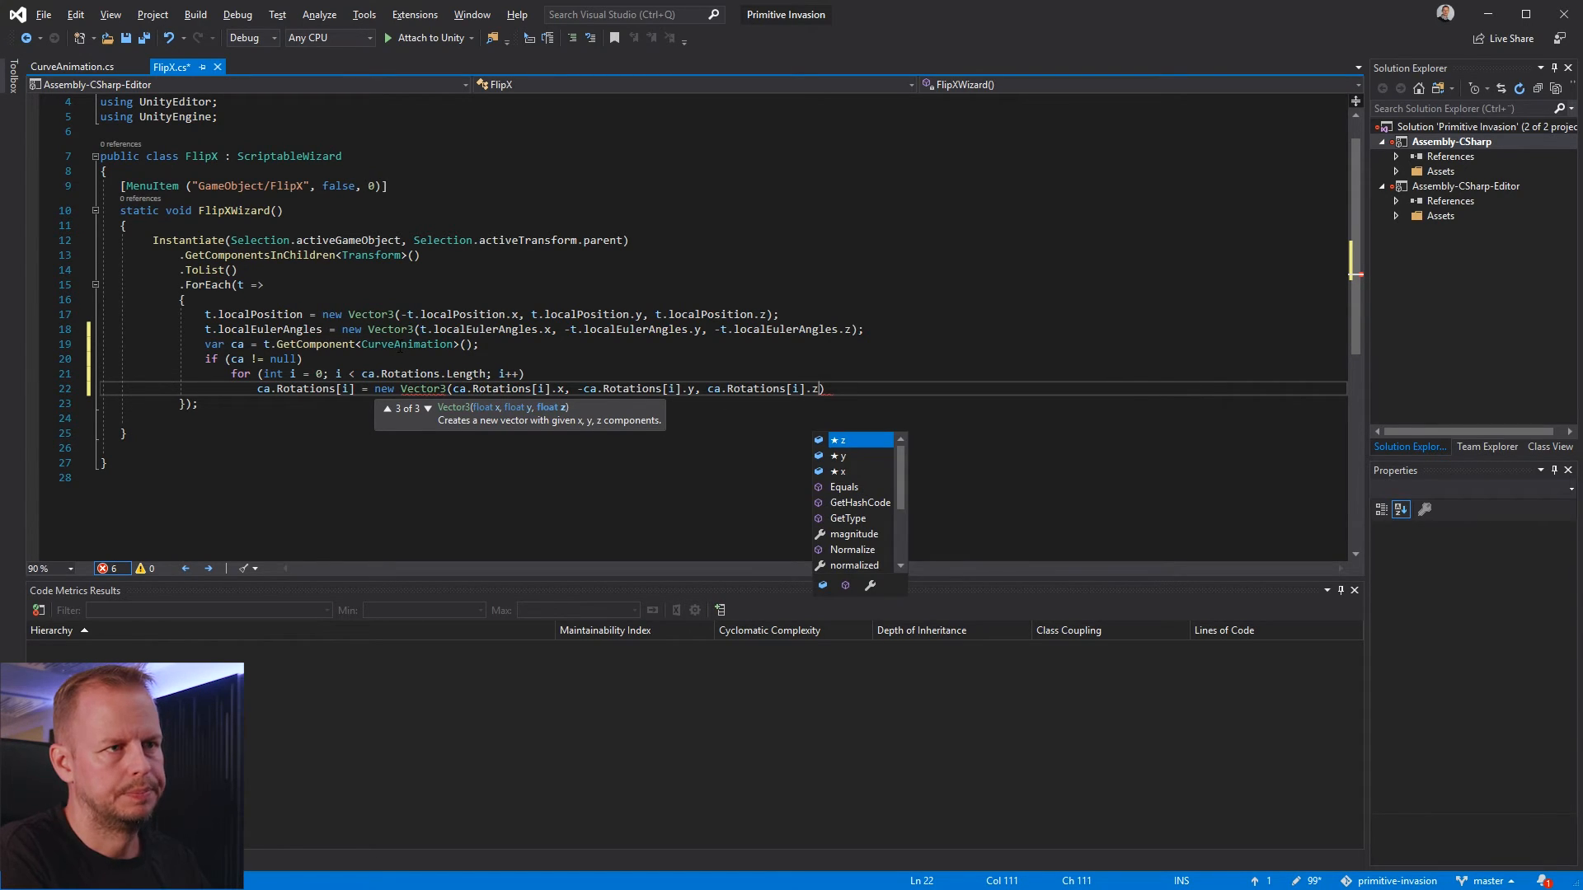
scroll(398, 350, "down", 1)
key("Left")
key("Left")
key("ctrl+Left")
key("ctrl+Left")
key("ctrl+Left")
key("ctrl+Left")
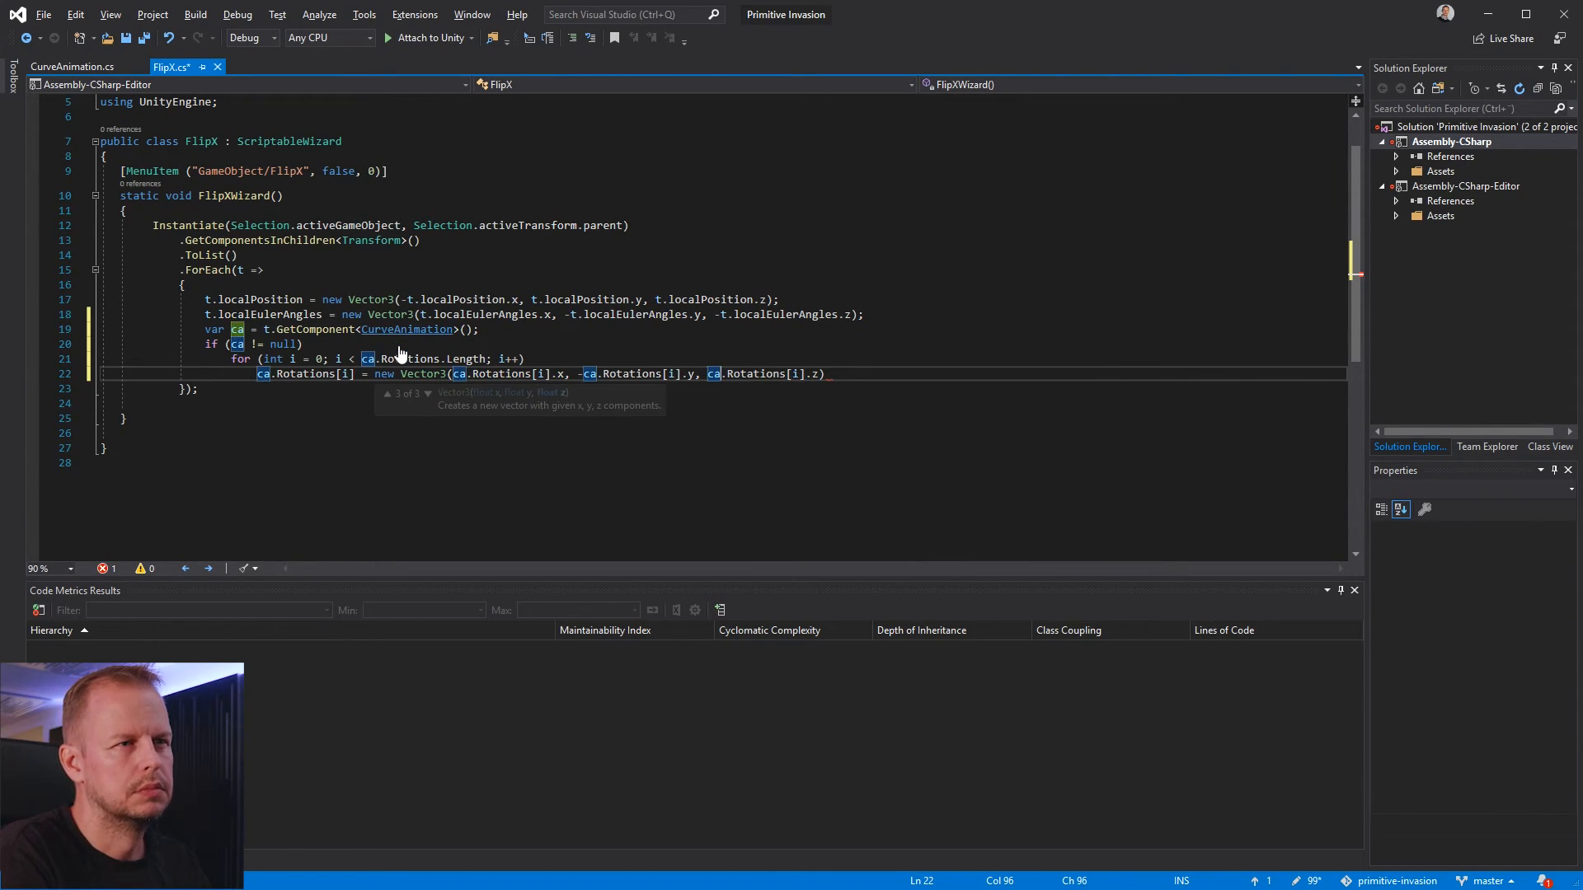
type("-")
key("End")
key("Up")
key("Up")
key("ctrl+s")
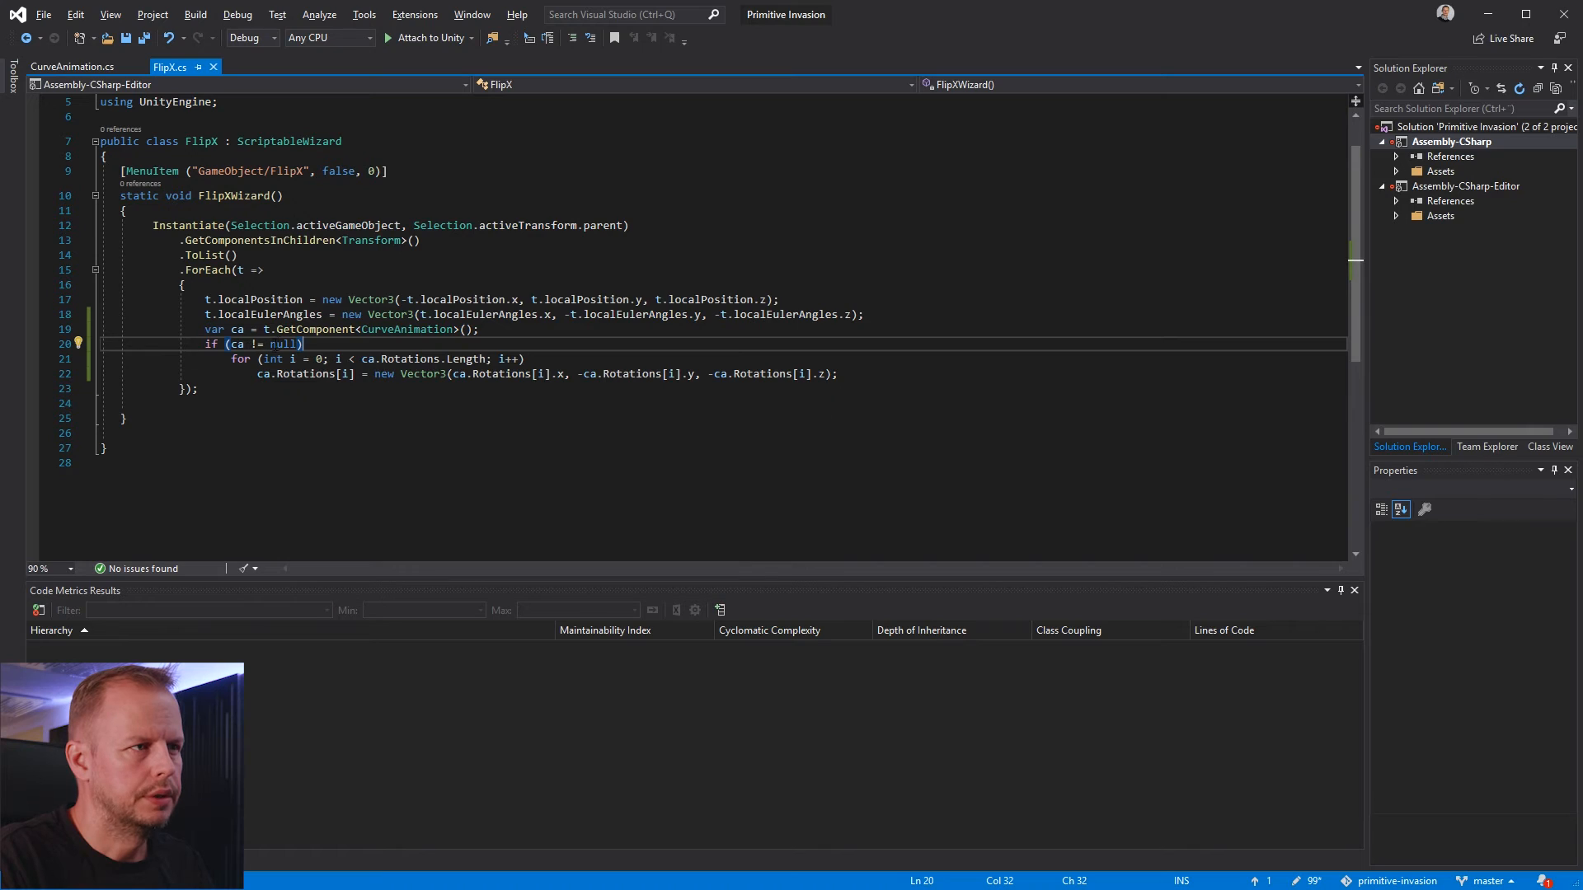
key("Down")
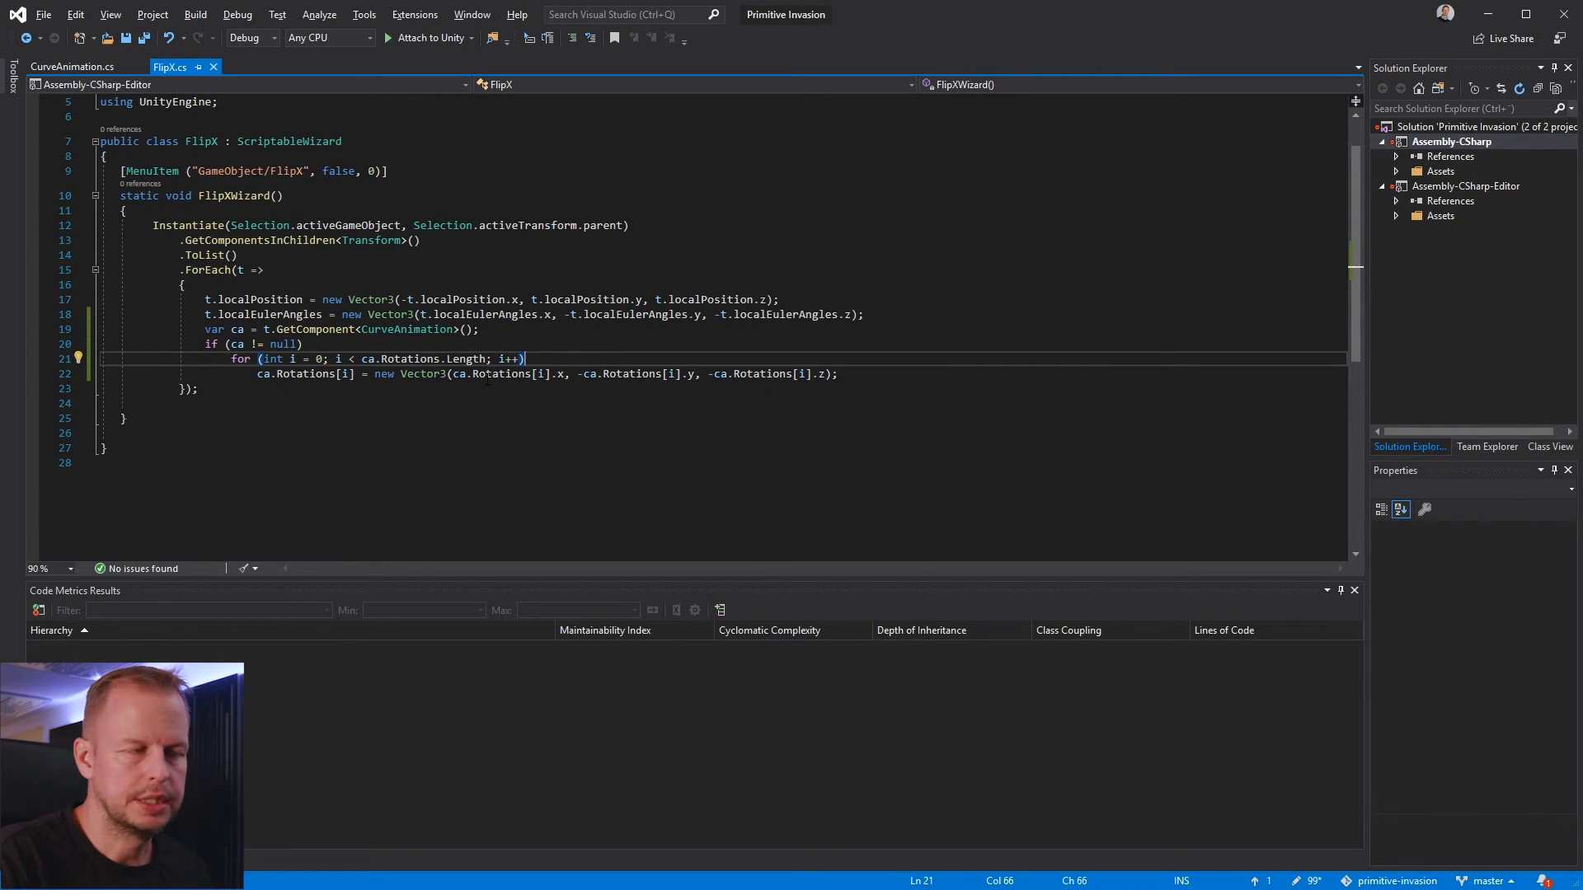
left_click(681, 374)
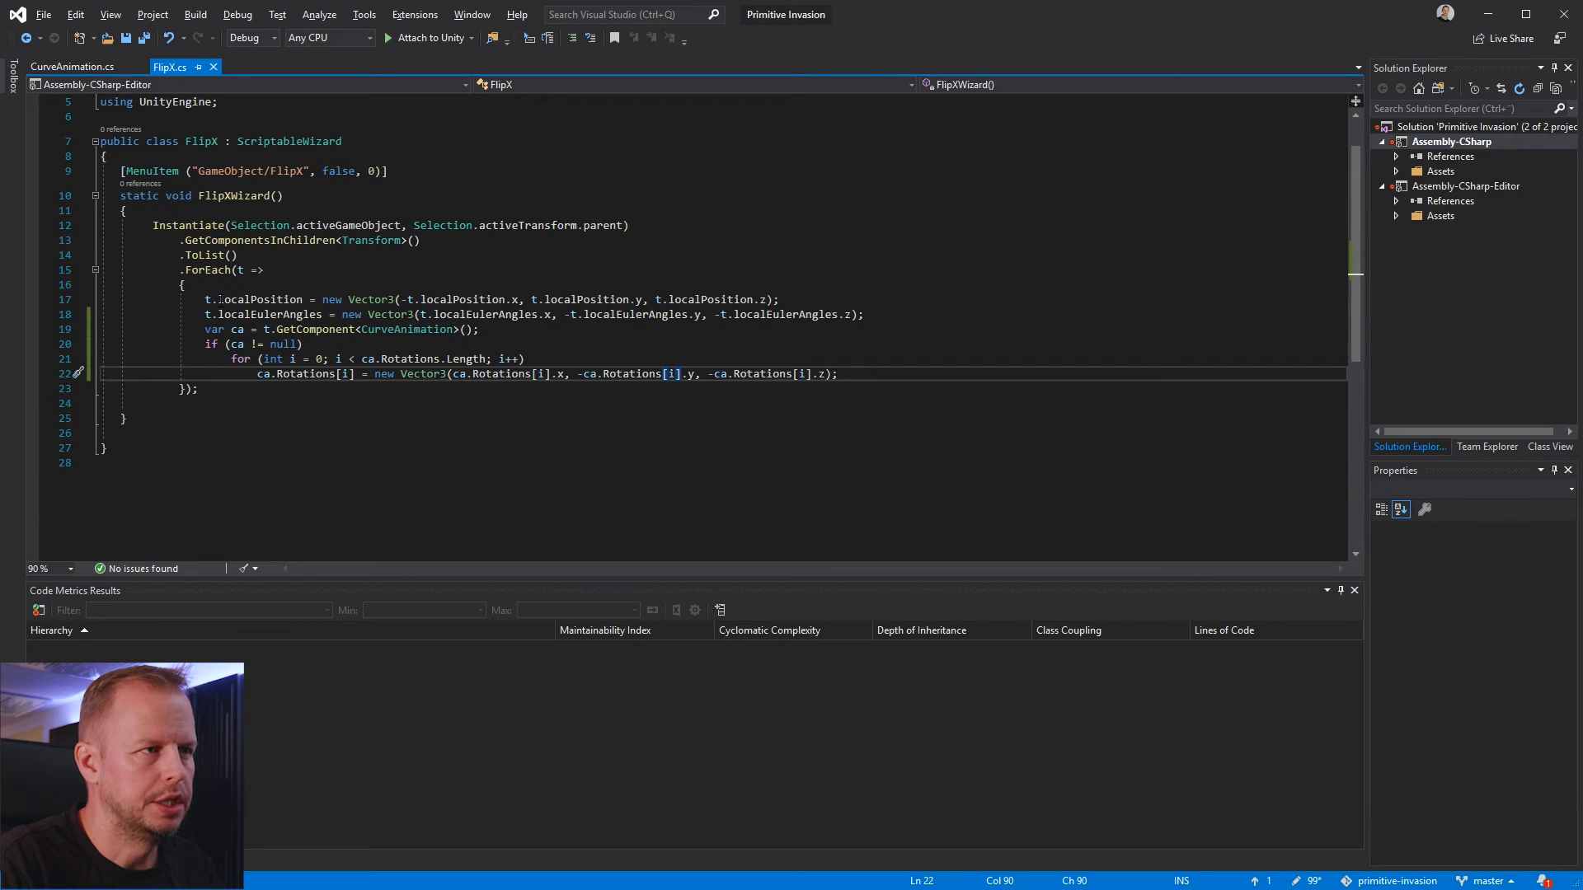
Switch to Unity and delete the old wing copy listed below PivotWing1Left under Enemy
key("alt+Tab")
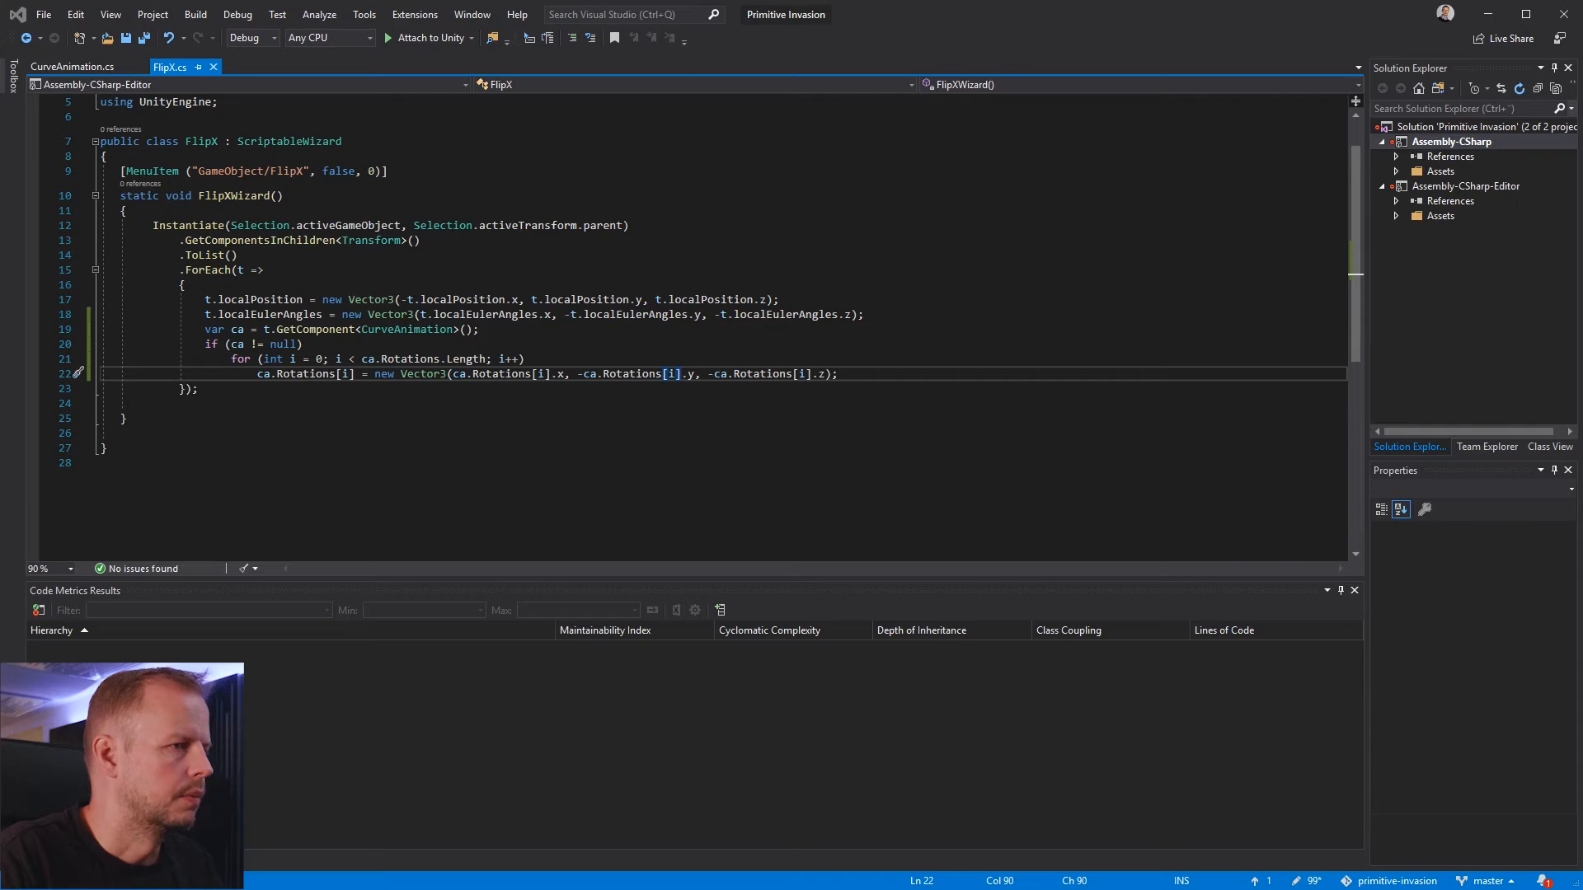
key("alt+Tab")
left_click(1045, 228)
left_click(1052, 210)
key("Delete")
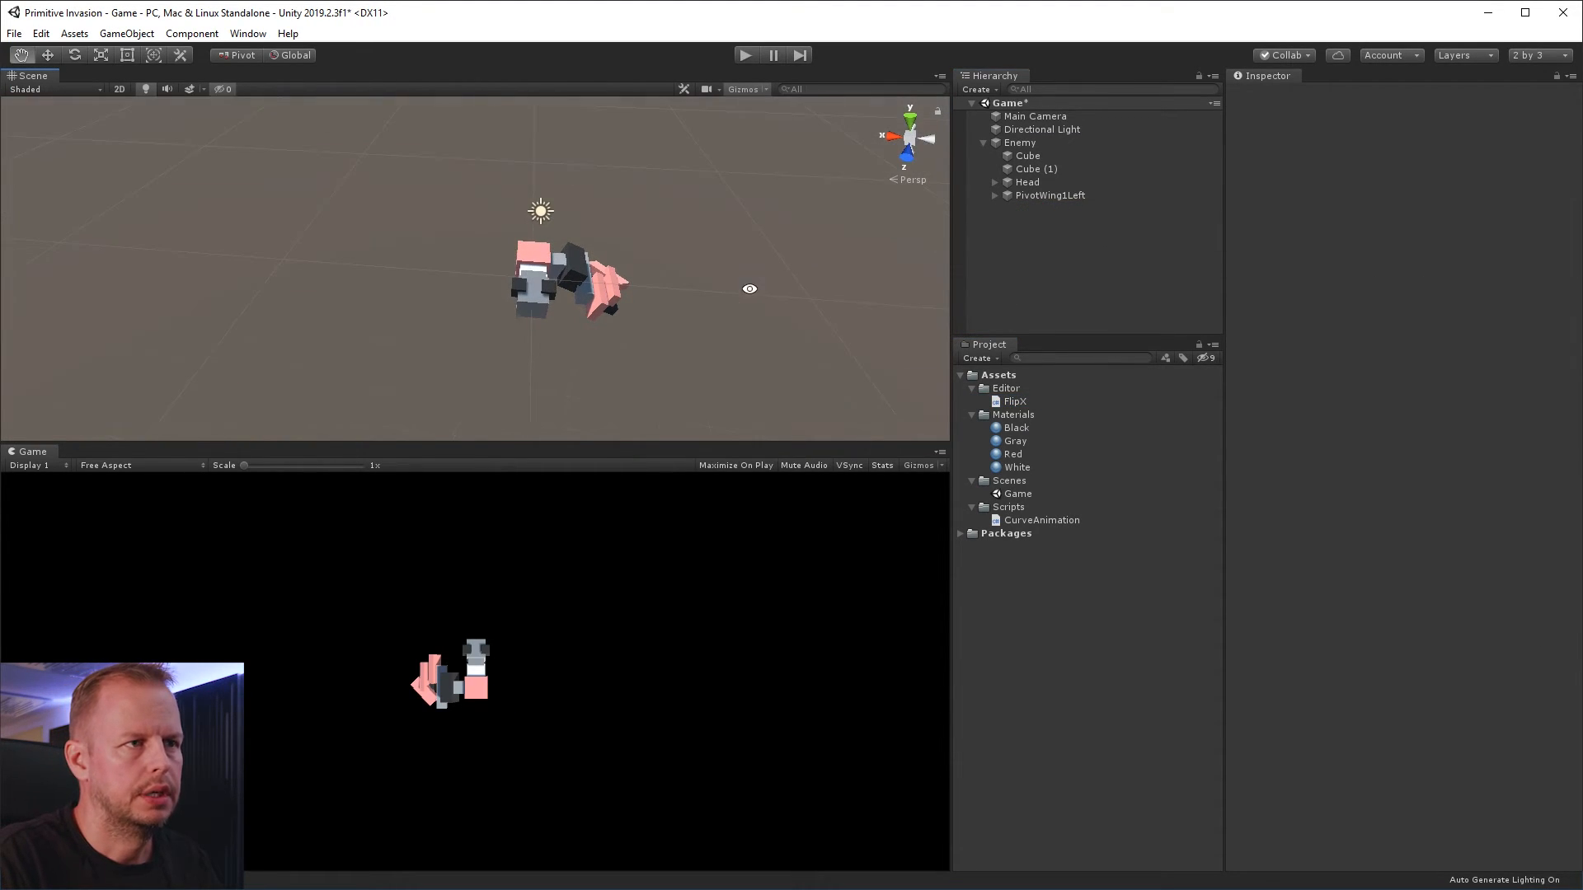
Create a mirrored copy of PivotWing1Left with the FlipX command
left_click(1063, 196)
right_click(1067, 196)
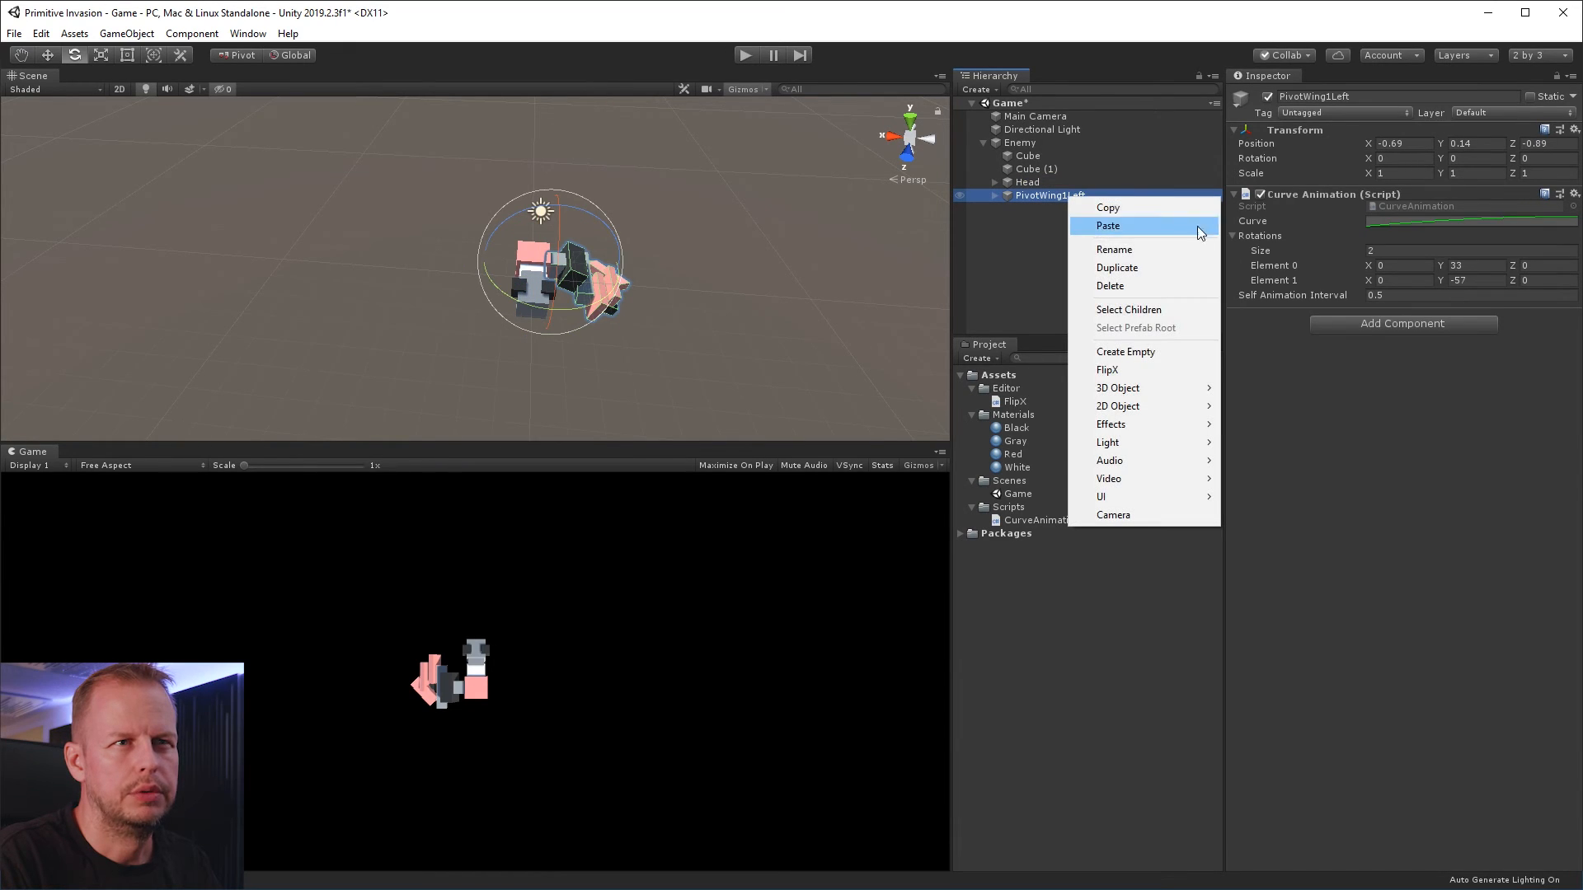
left_click(1104, 265)
Inspect the mirrored wing's child objects and Curve Animation rotations, and run the game briefly to check both wings' motion
left_click(995, 208)
left_click(1062, 249)
left_click(1064, 236)
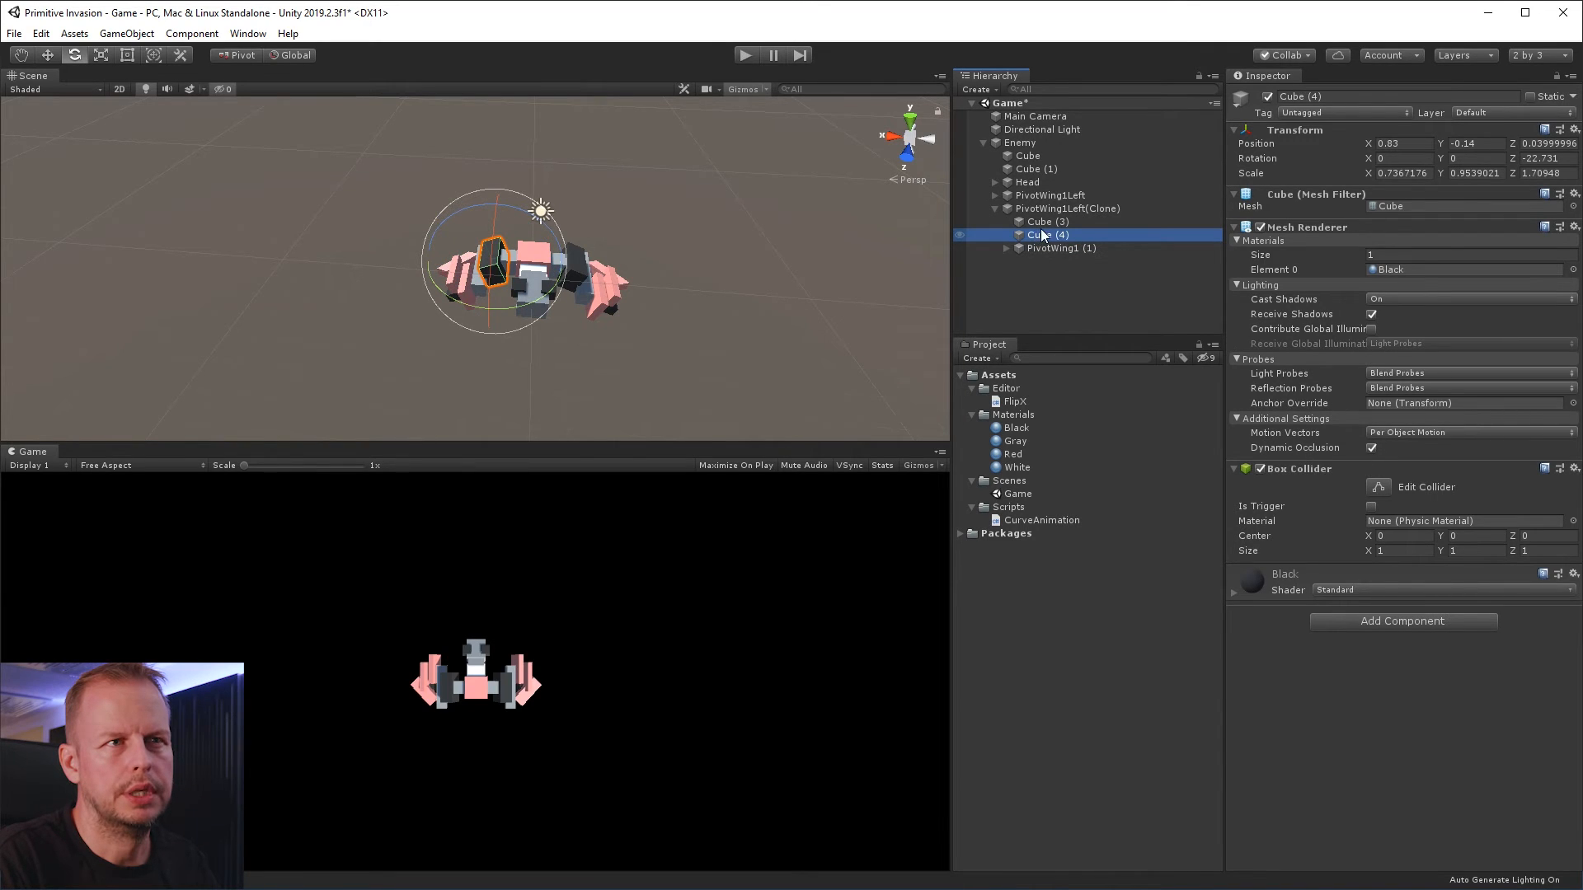
left_click(1044, 223)
left_click(1054, 249)
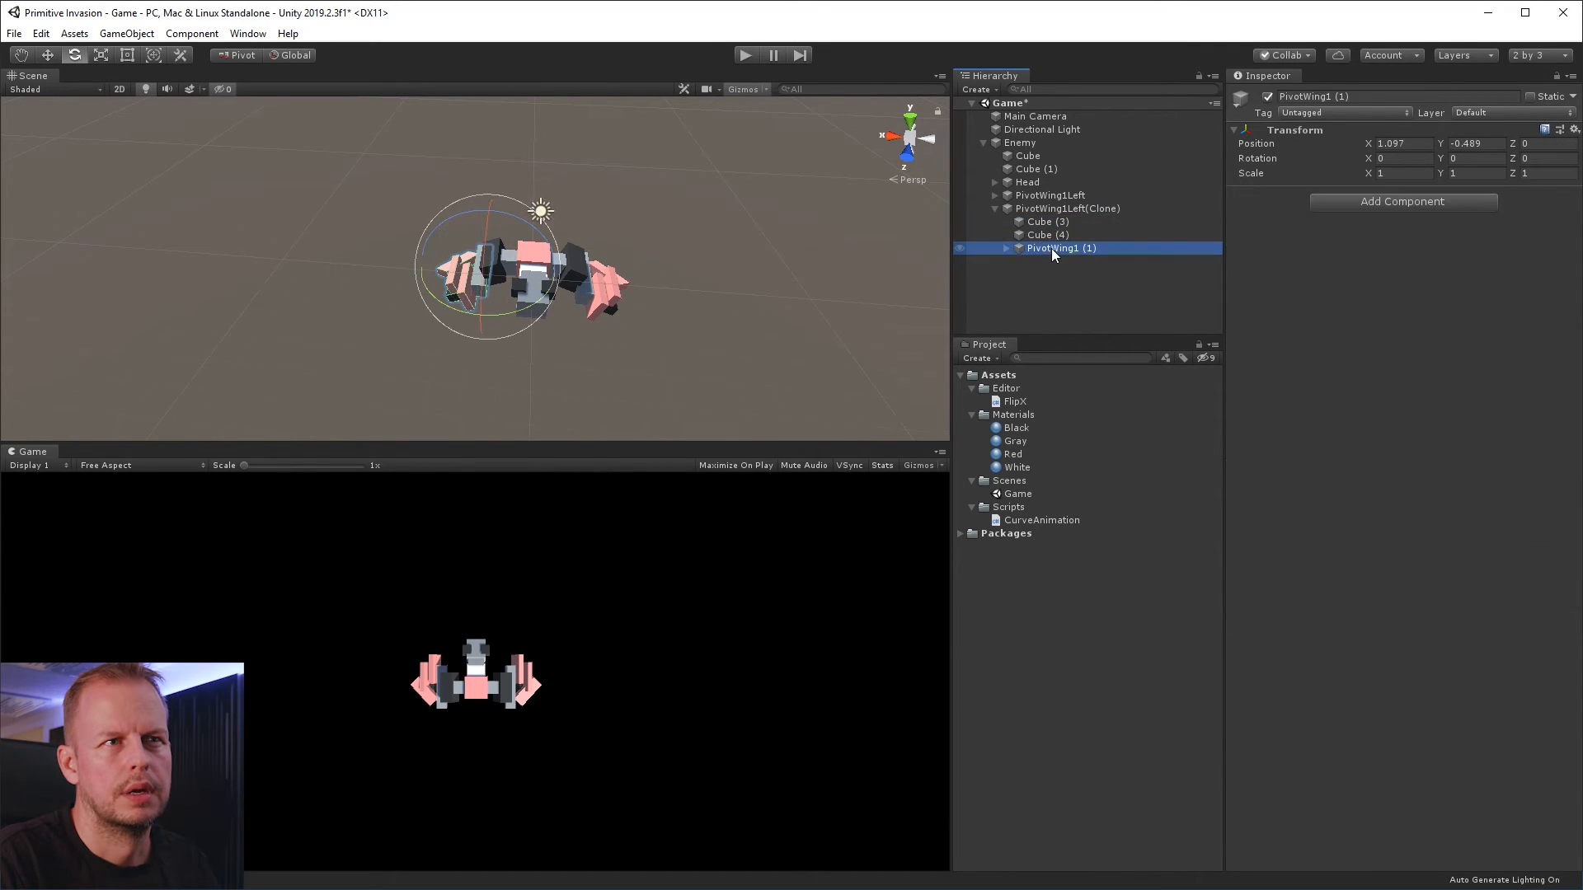
left_click(1005, 248)
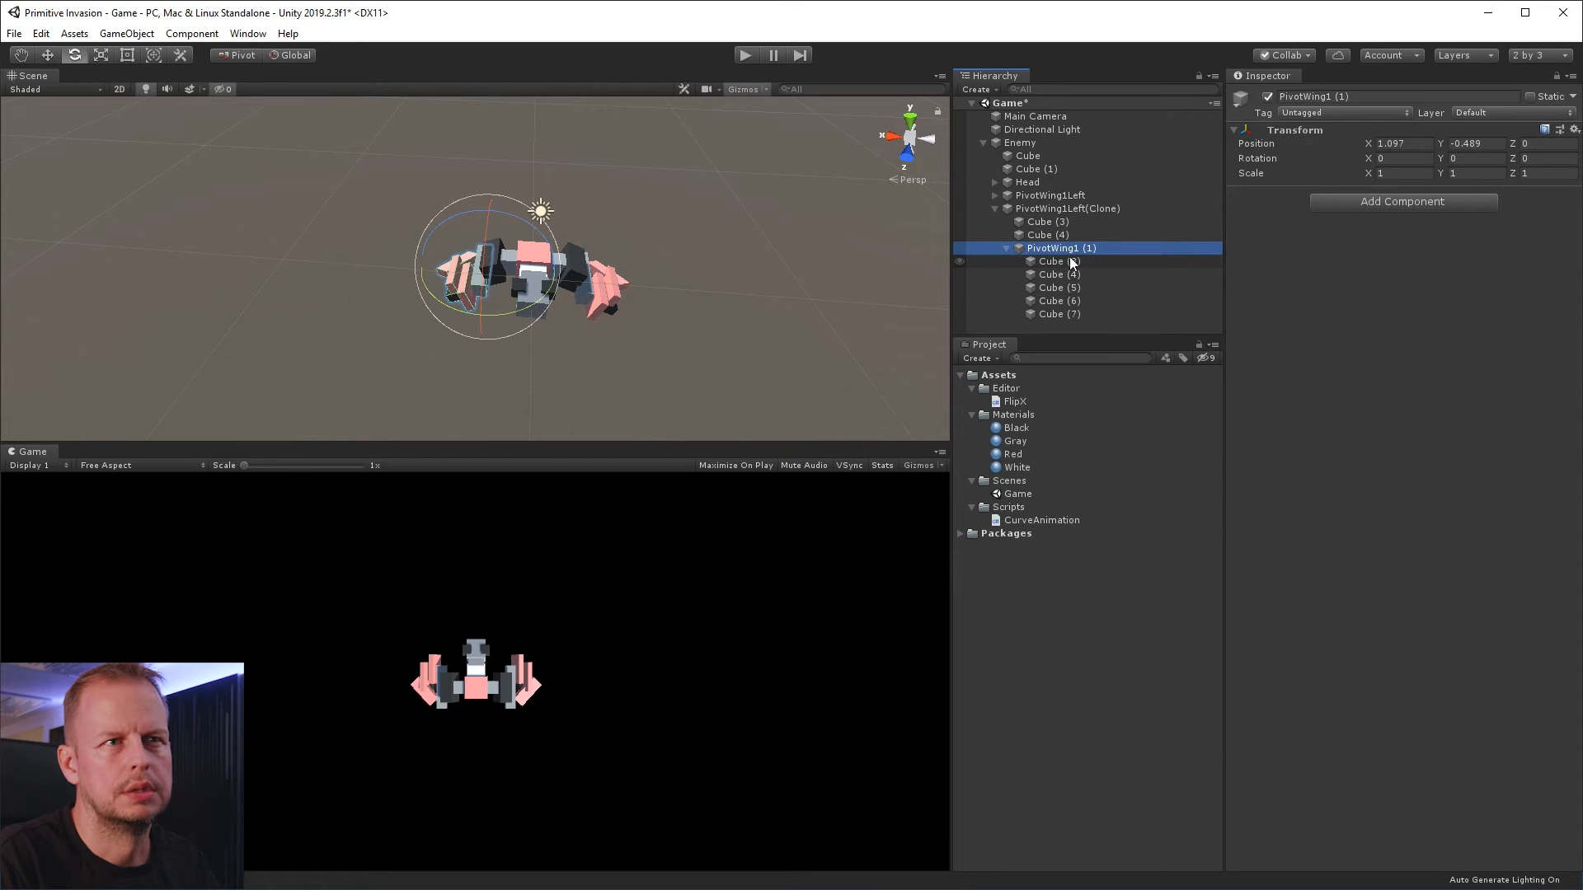
left_click(1061, 211)
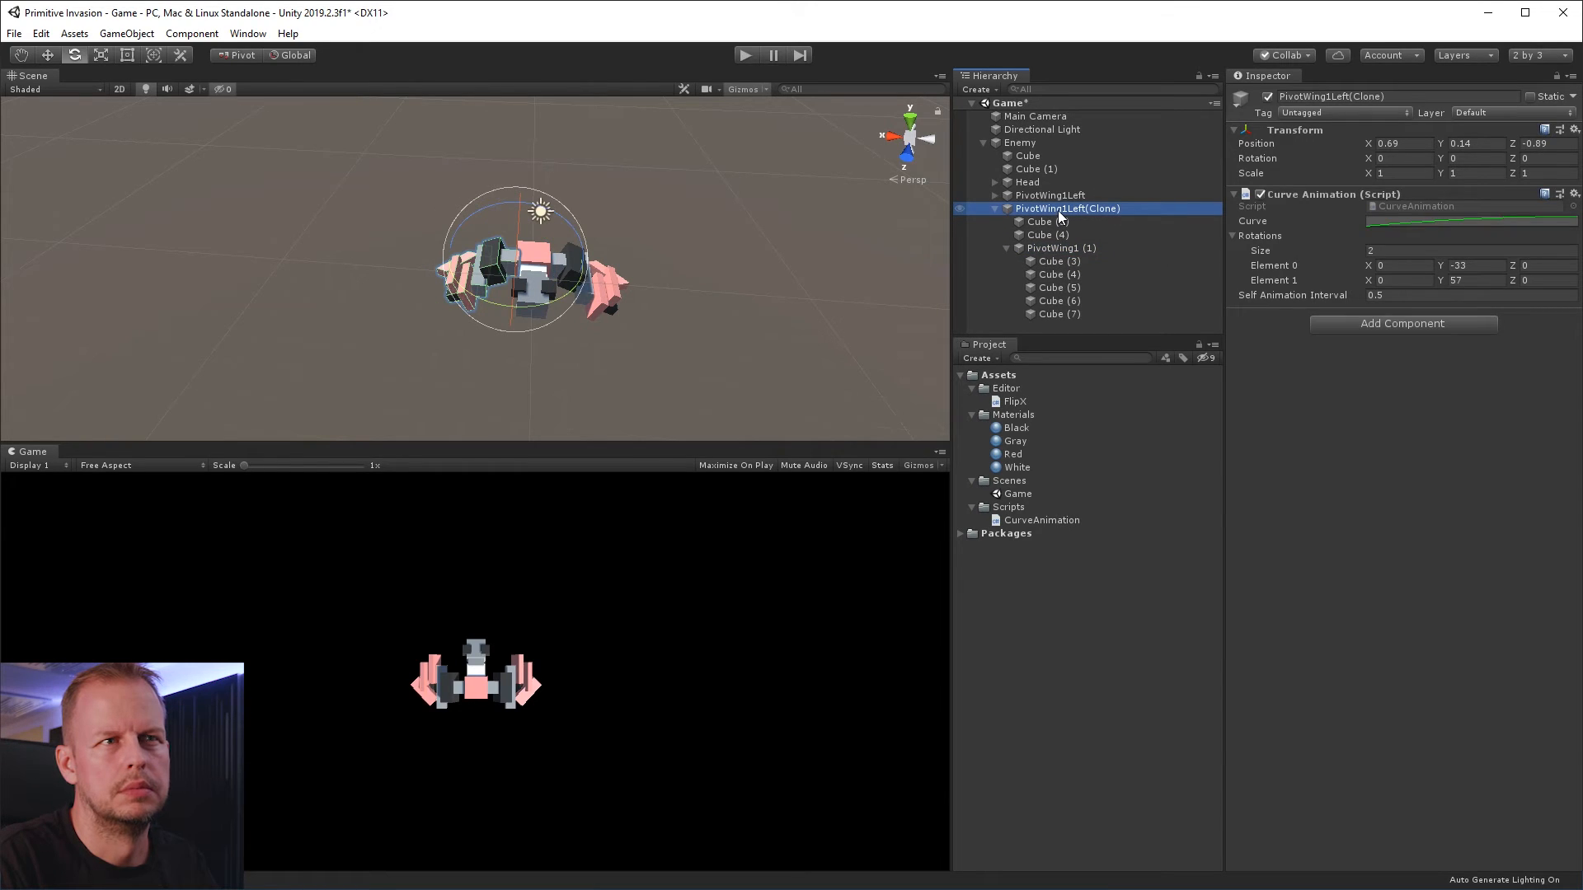
left_click(744, 55)
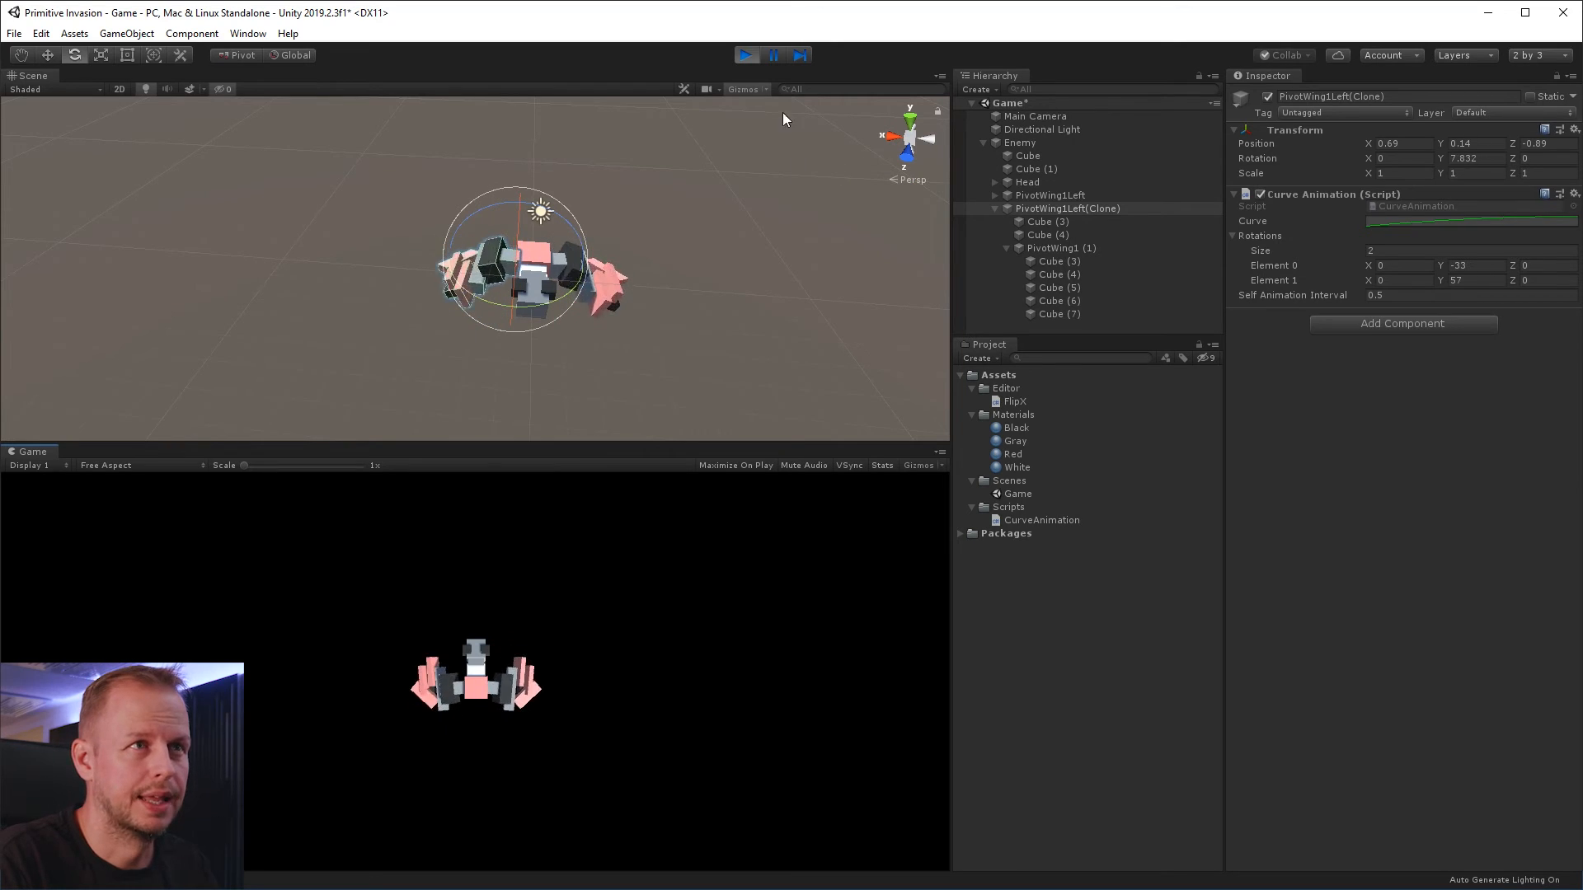
left_click(744, 56)
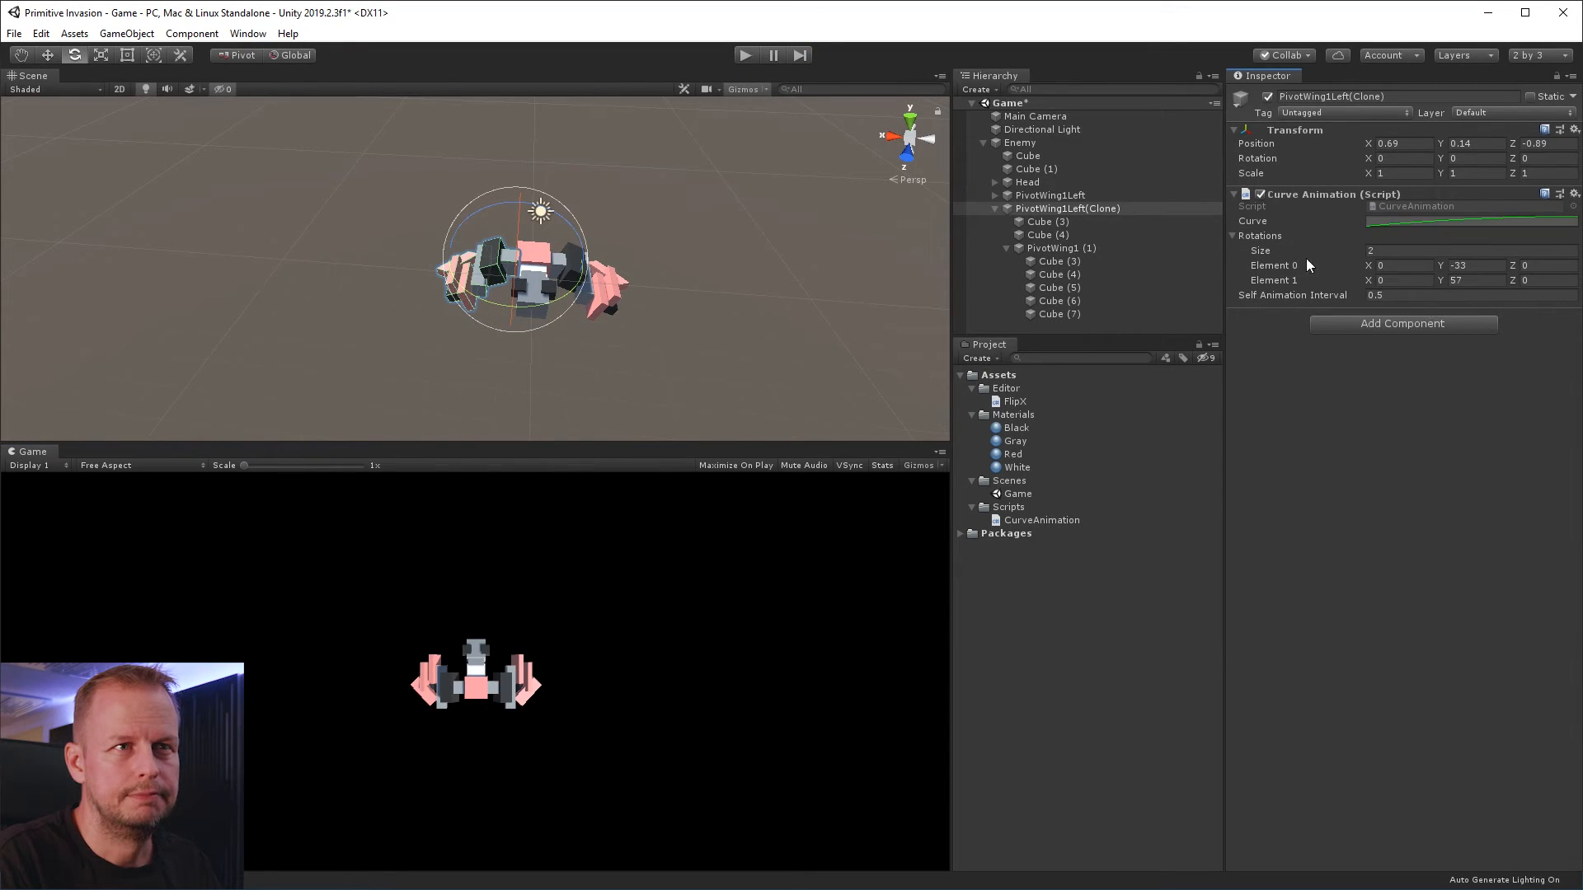
Delete the mirrored PivotWing1Left(Clone) from Enemy
left_click(1086, 209)
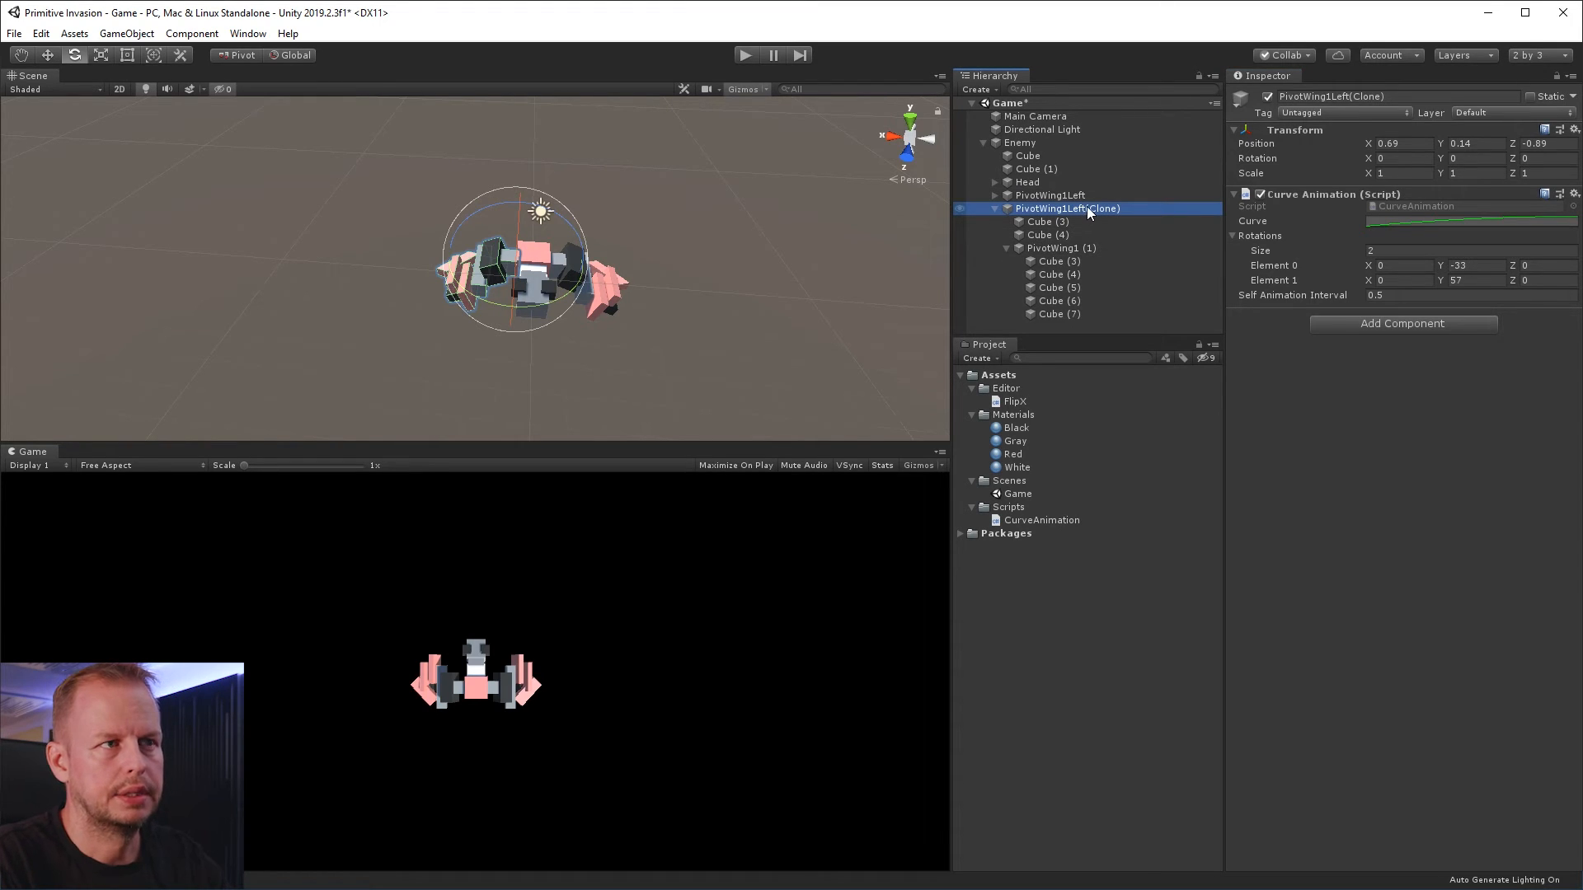
key("Delete")
Add a Curve Animation component to the nested PivotWing1 (1) pivot inside PivotWing1Left
left_click(1071, 196)
left_click(995, 195)
left_click(1075, 236)
left_click_drag(859, 280, 758, 308, "alt")
left_click(1405, 205)
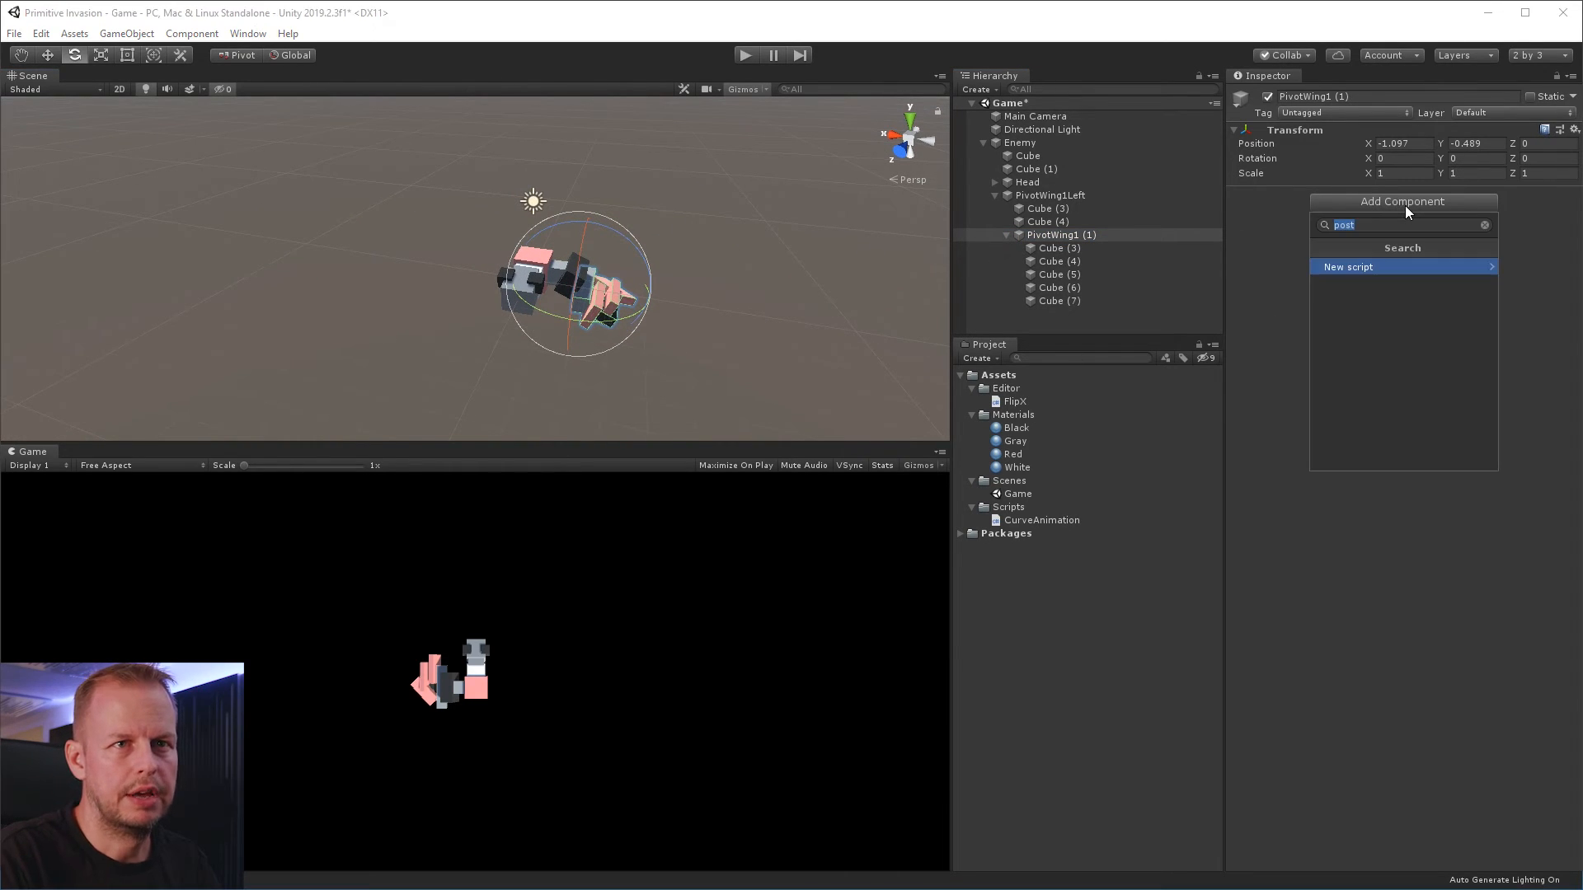
type("cur")
key("Return")
Set PivotWing1 (1)'s Self Animation Interval to 1 and give its curve the preset that rises and bounces near the end
left_click(1426, 269)
type("1")
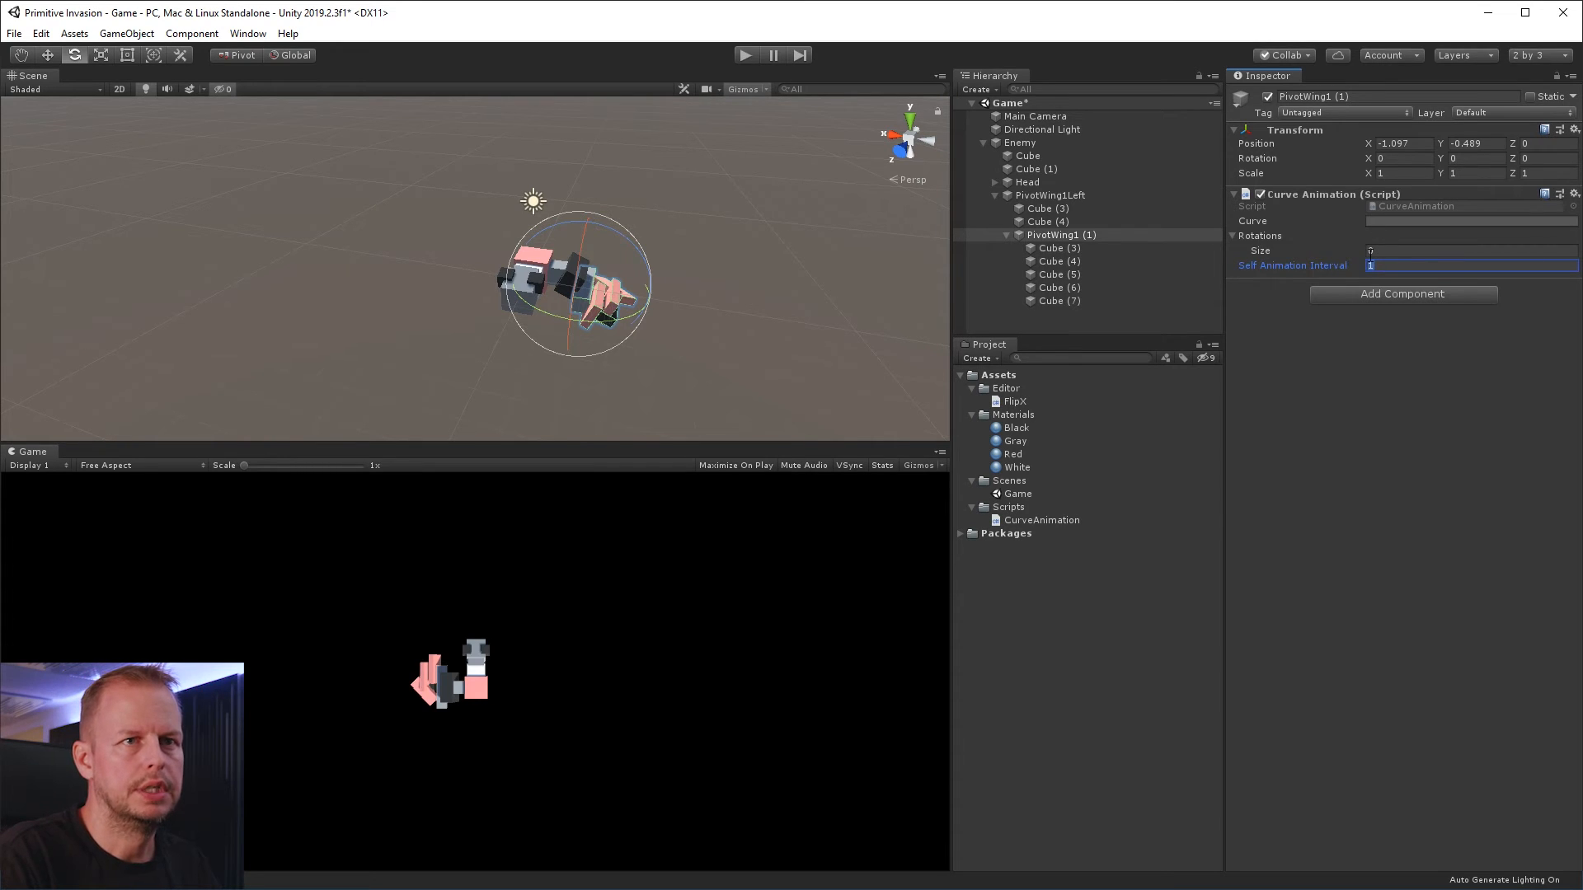
left_click(1065, 197)
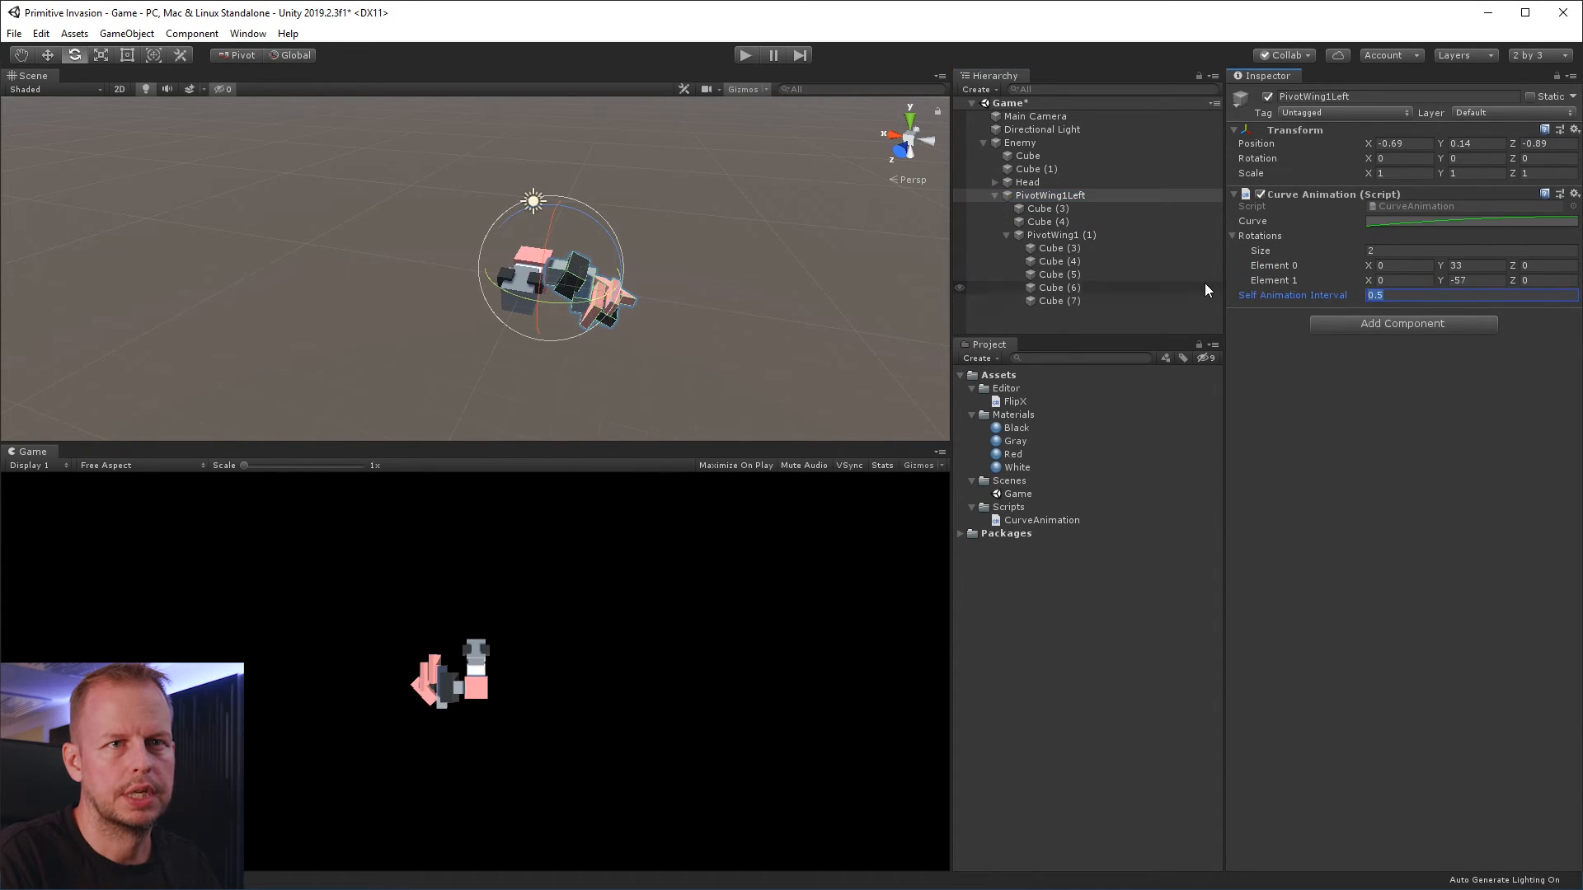
left_click(1073, 237)
left_click(1425, 221)
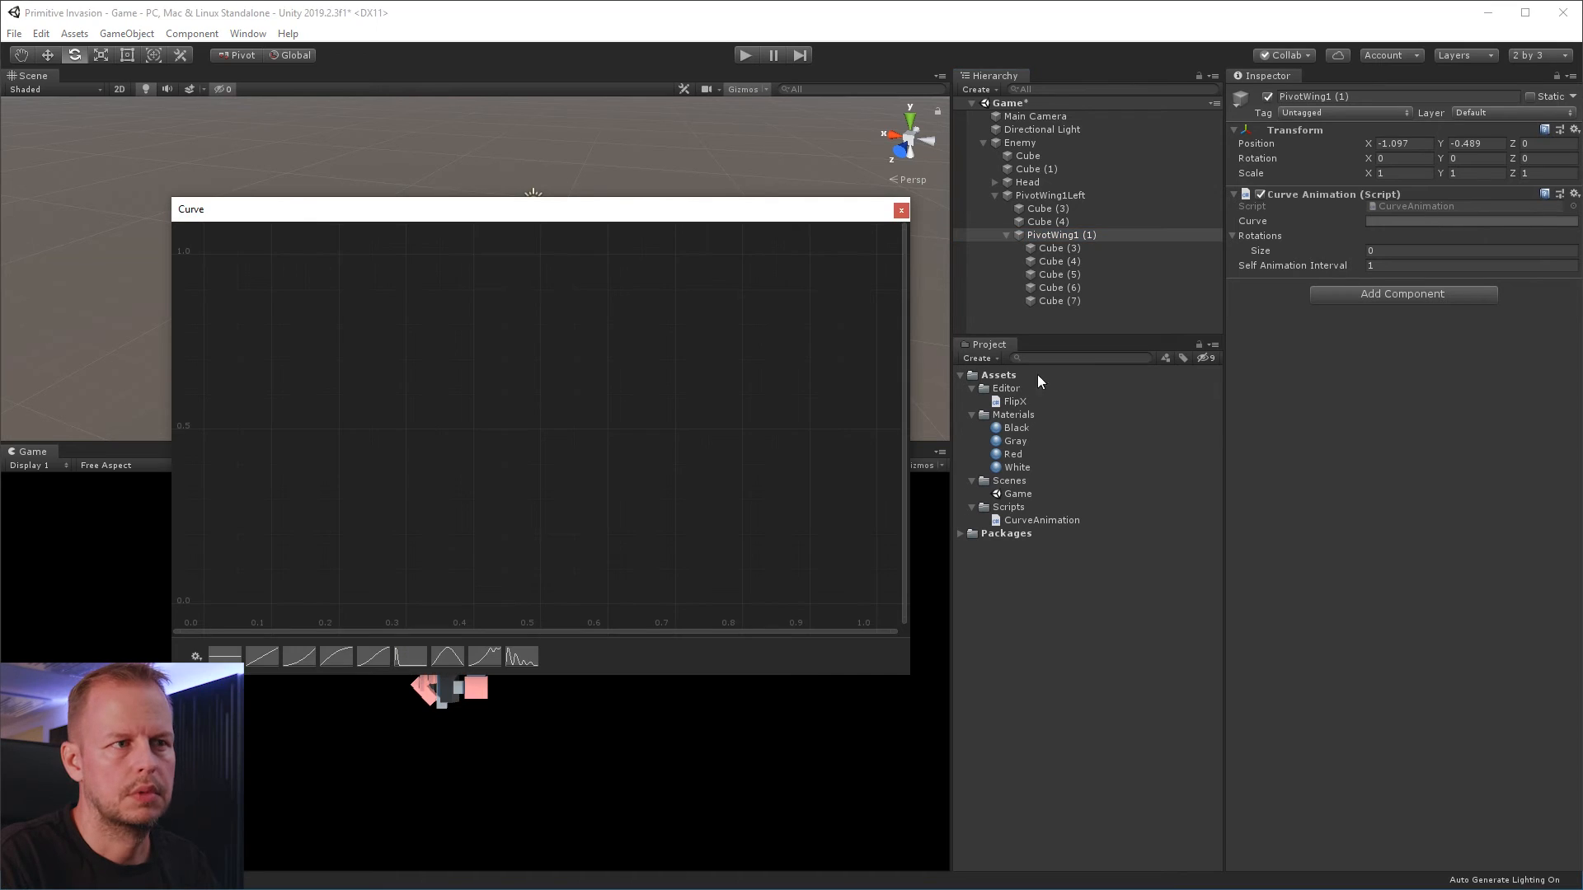
left_click(486, 655)
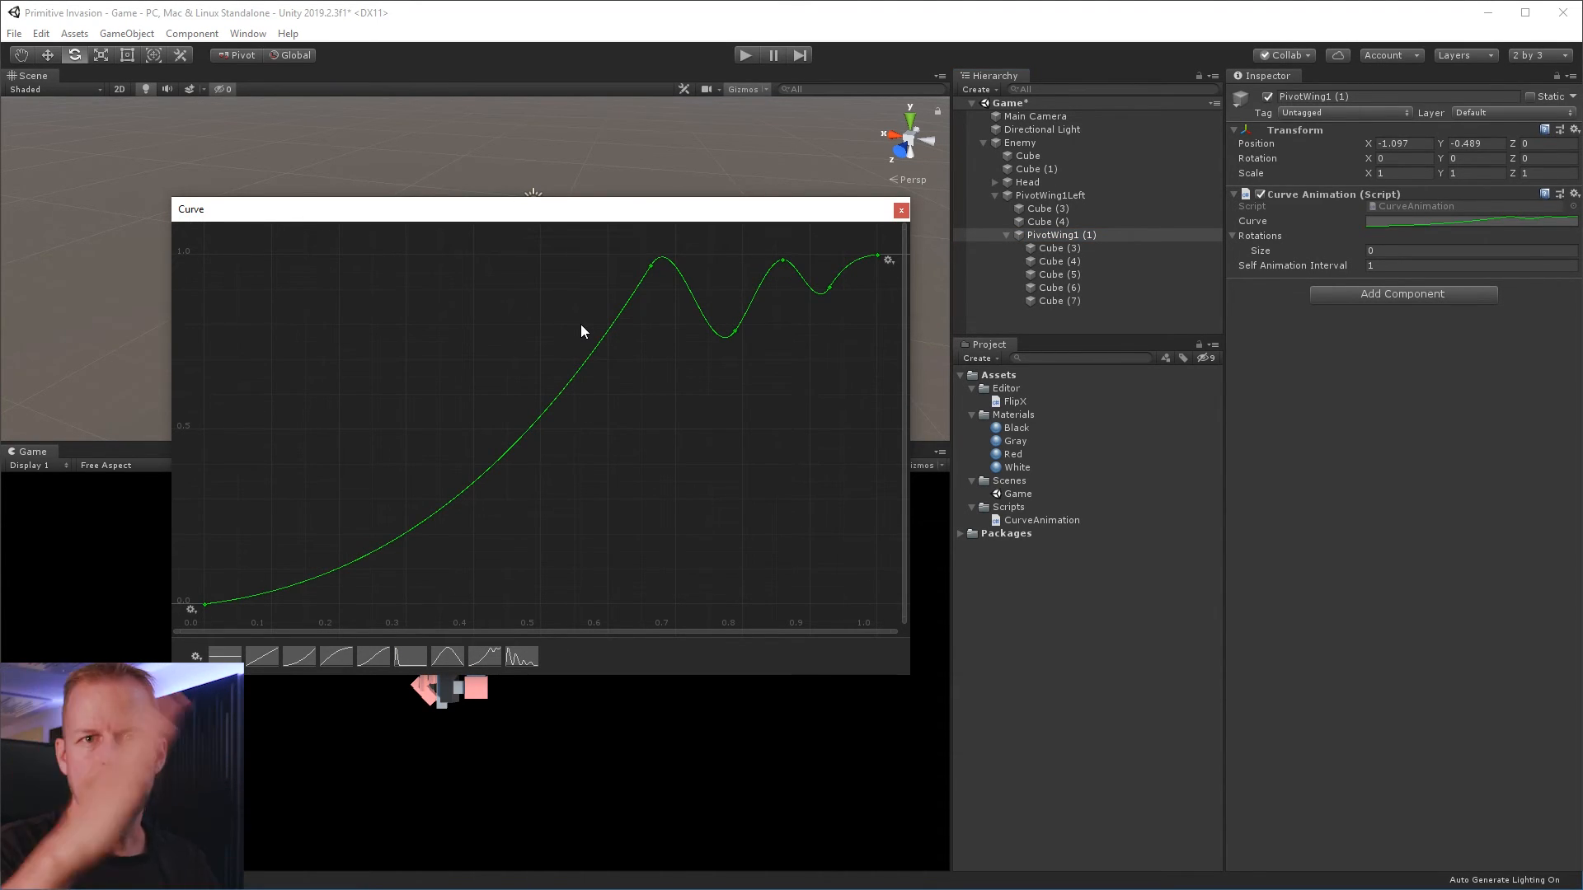
Give PivotWing1 (1)'s Curve Animation two rotations, Element 0 at Z 85 and Element 1 at Z -64, and run the game briefly
left_click(901, 210)
left_click(1055, 237)
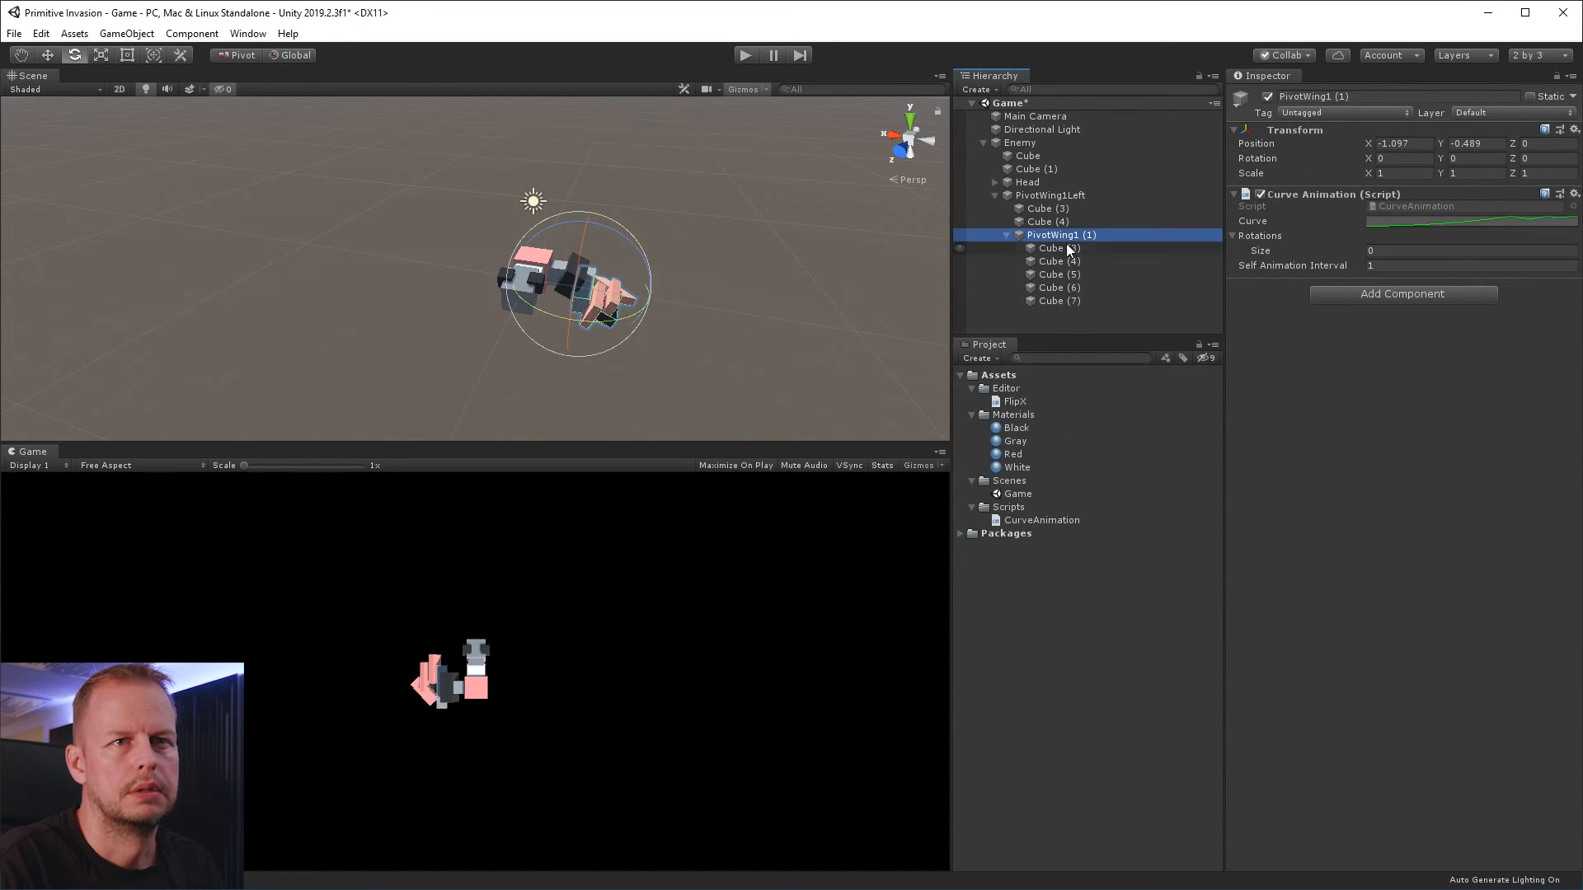
left_click(1425, 250)
type("2")
key("Return")
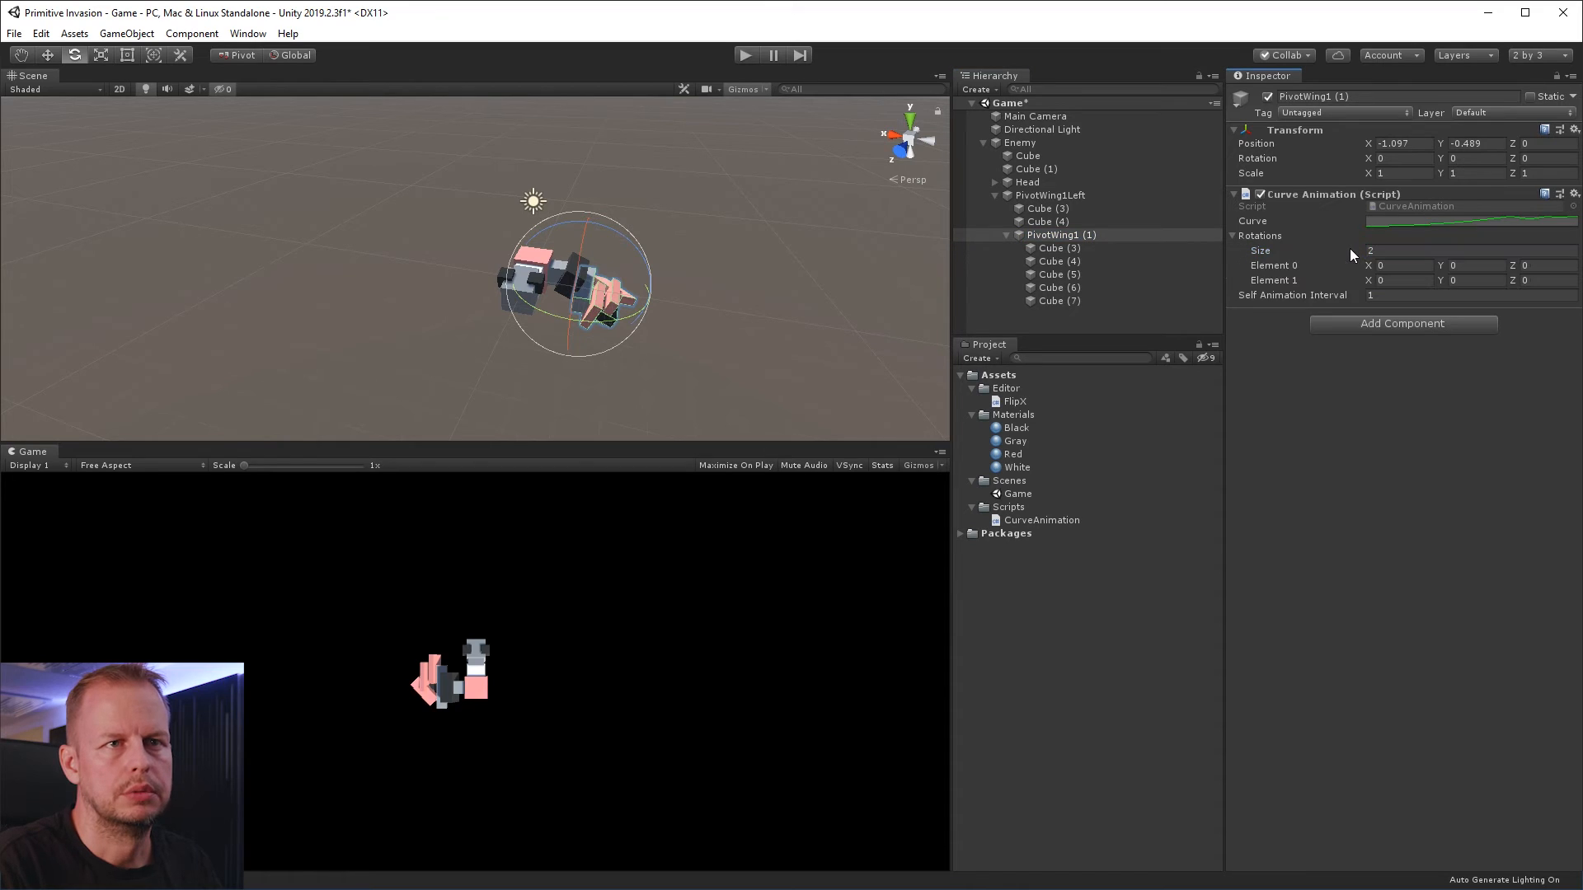
mouse_move(695, 298)
left_mouse_down("alt")
mouse_move(718, 286)
mouse_move(657, 333)
mouse_move(672, 303)
left_mouse_up("alt")
left_click_drag(681, 303, 588, 66)
left_click(1511, 265)
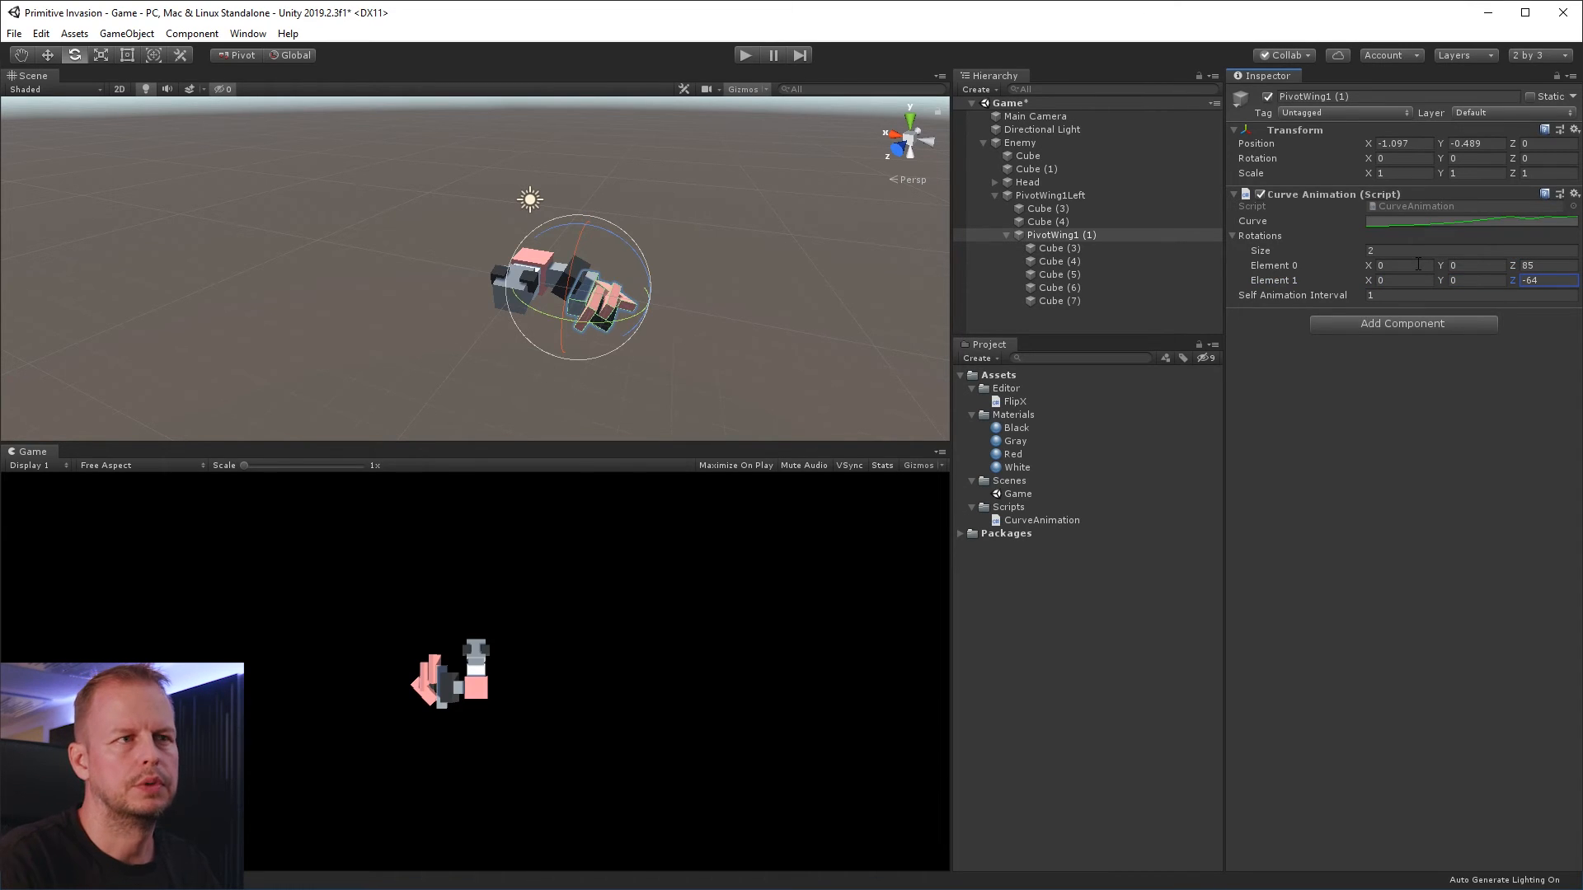
left_click(736, 54)
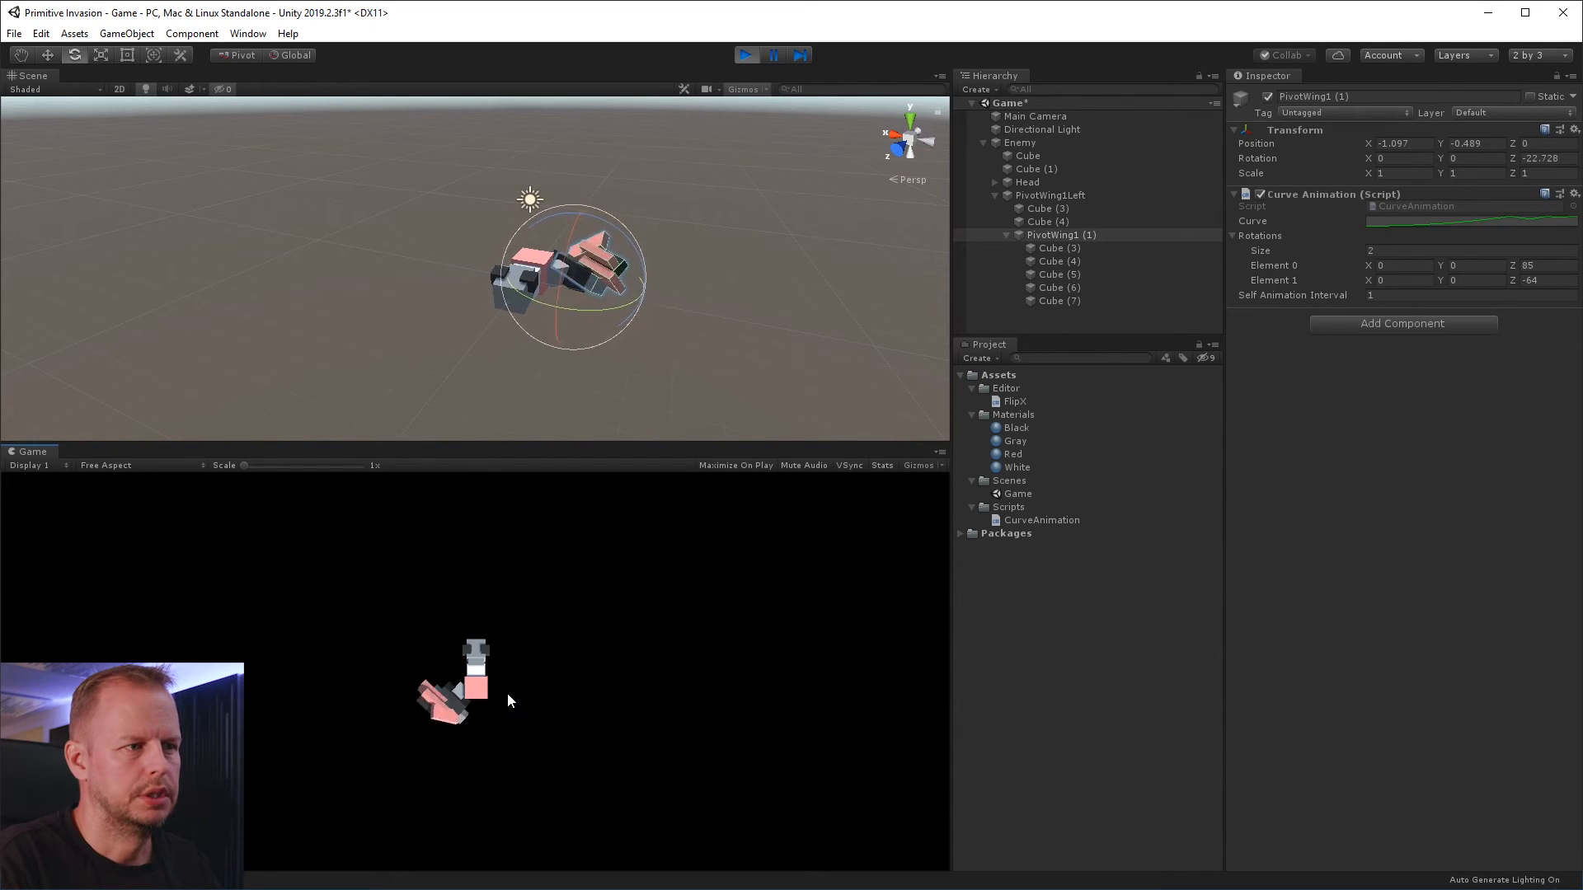
key("ctrl+p")
Try mirroring PivotWing1Left with FlipX, and delete the resulting clone
right_click(1076, 237)
left_click(1061, 195)
right_click(1061, 199)
left_click(1154, 373)
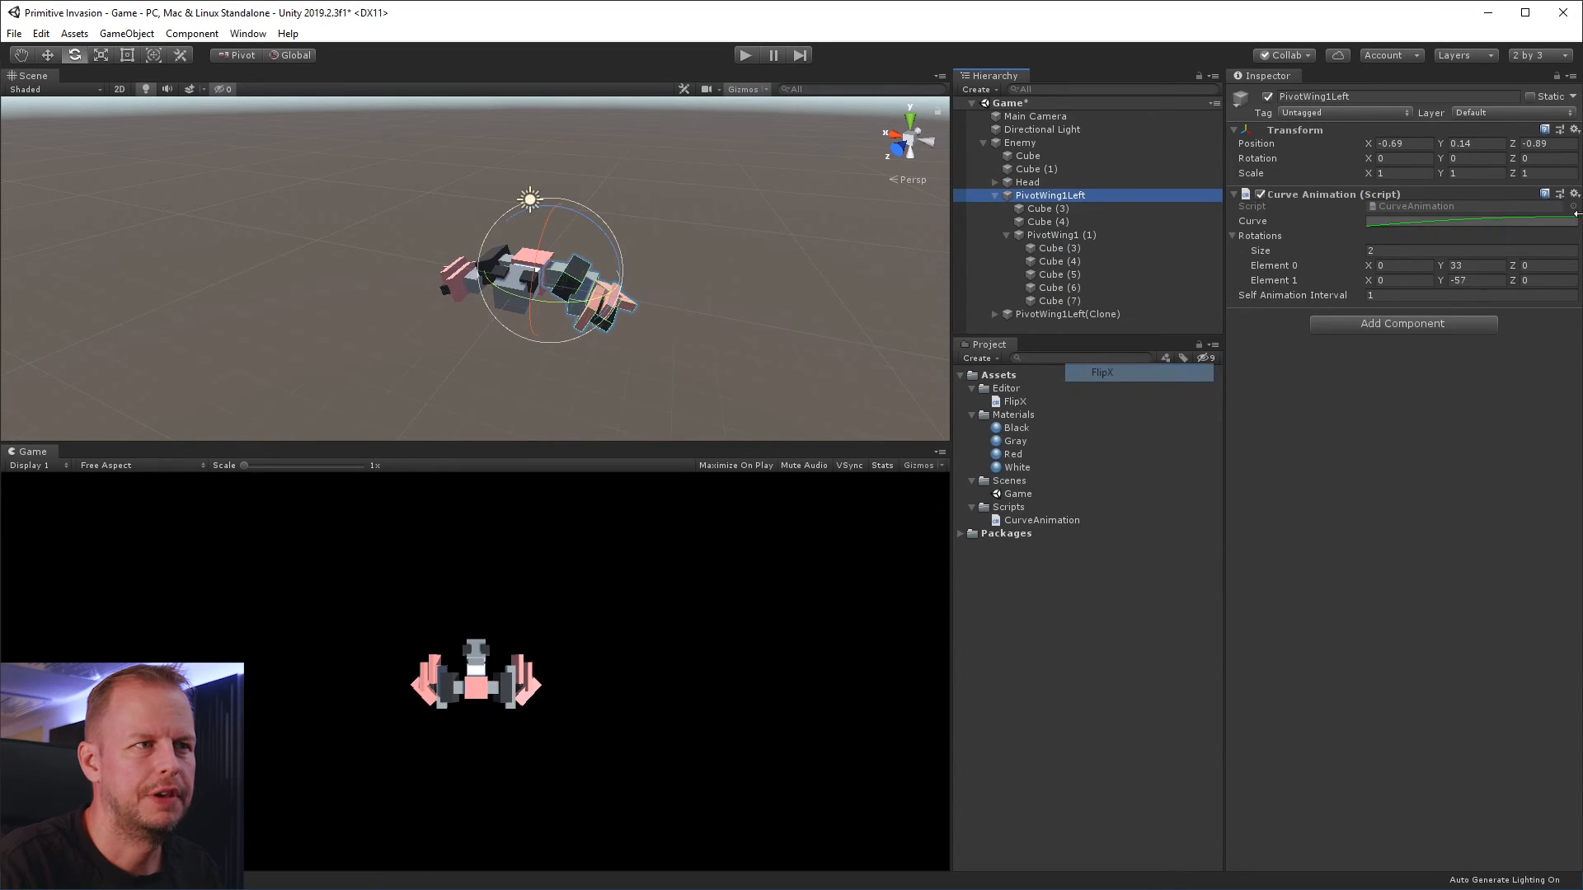
left_click(746, 56)
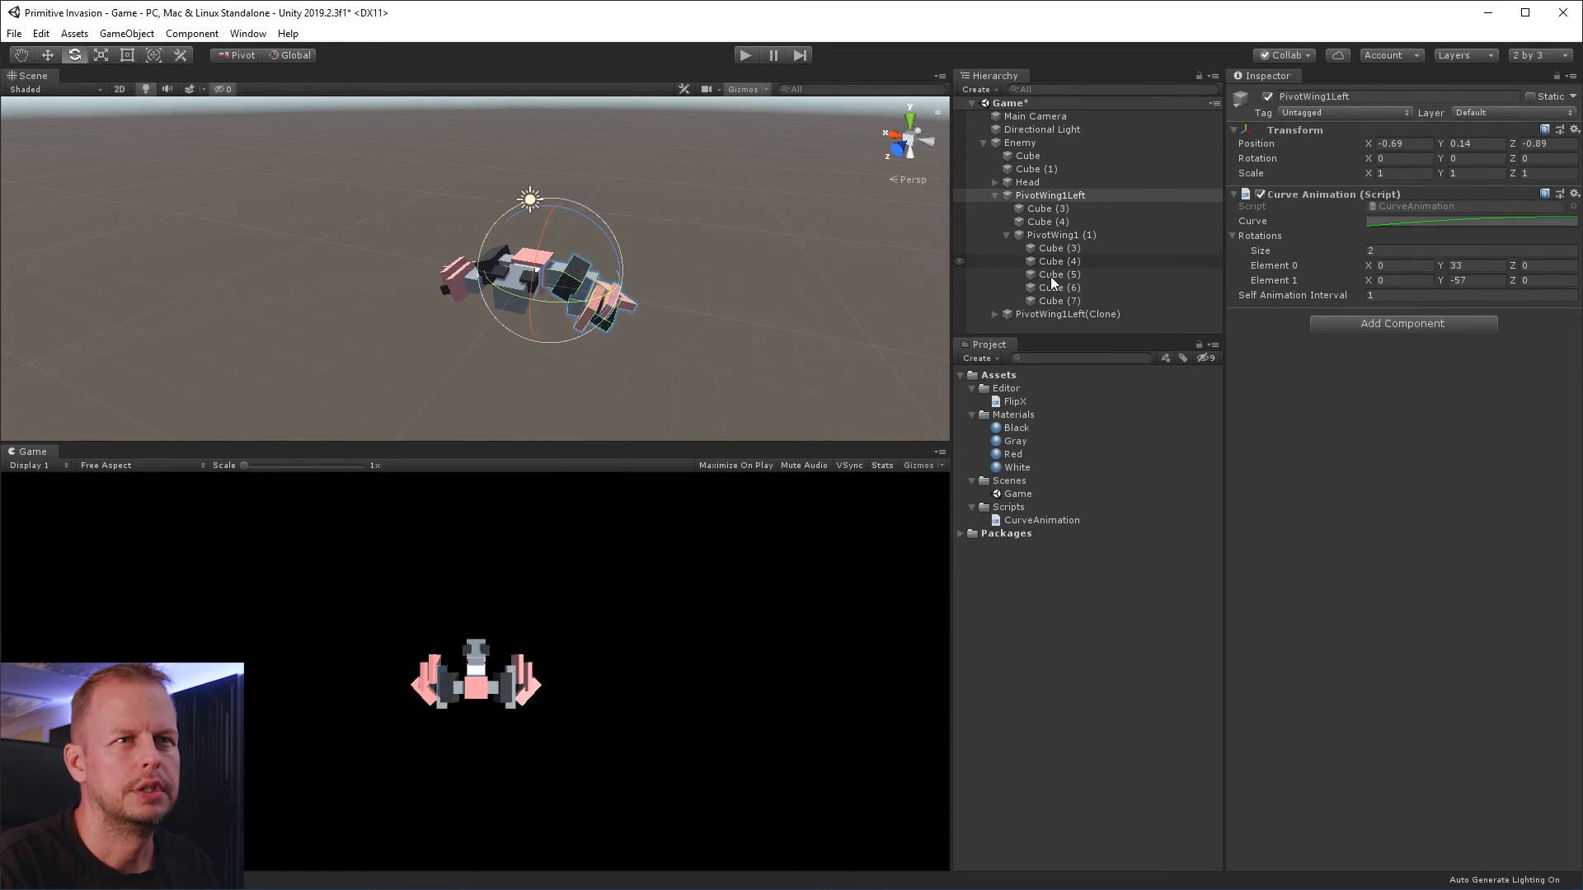
left_click(1070, 315)
key("Delete")
Mirror PivotWing1Left with FlipX and run the game briefly to check both wings' motion
left_click(1052, 194)
right_click(1052, 195)
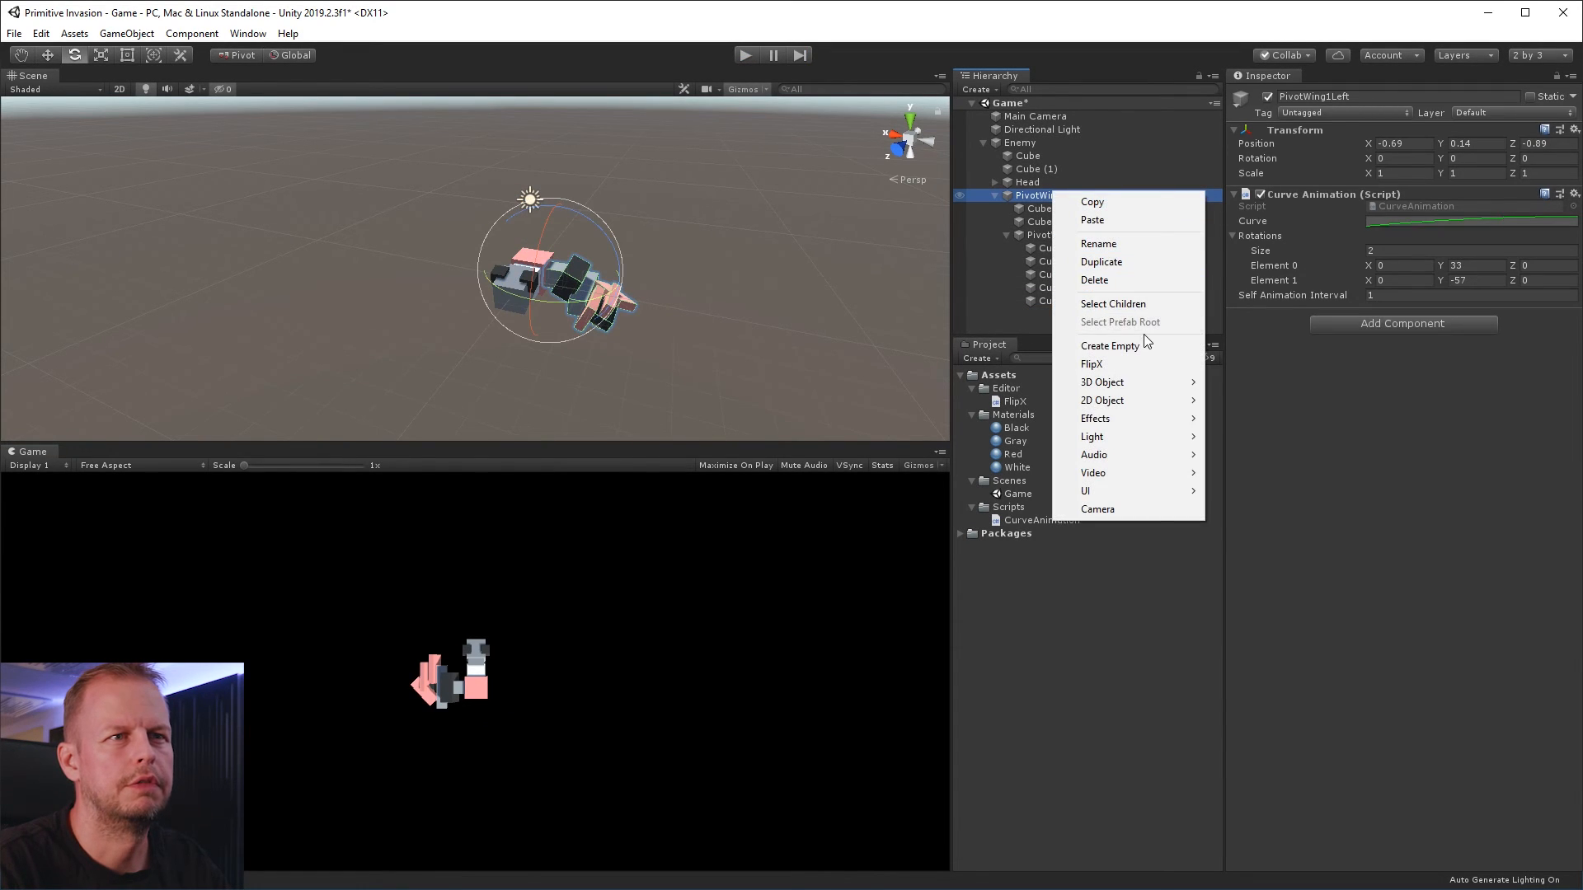
left_click(1153, 363)
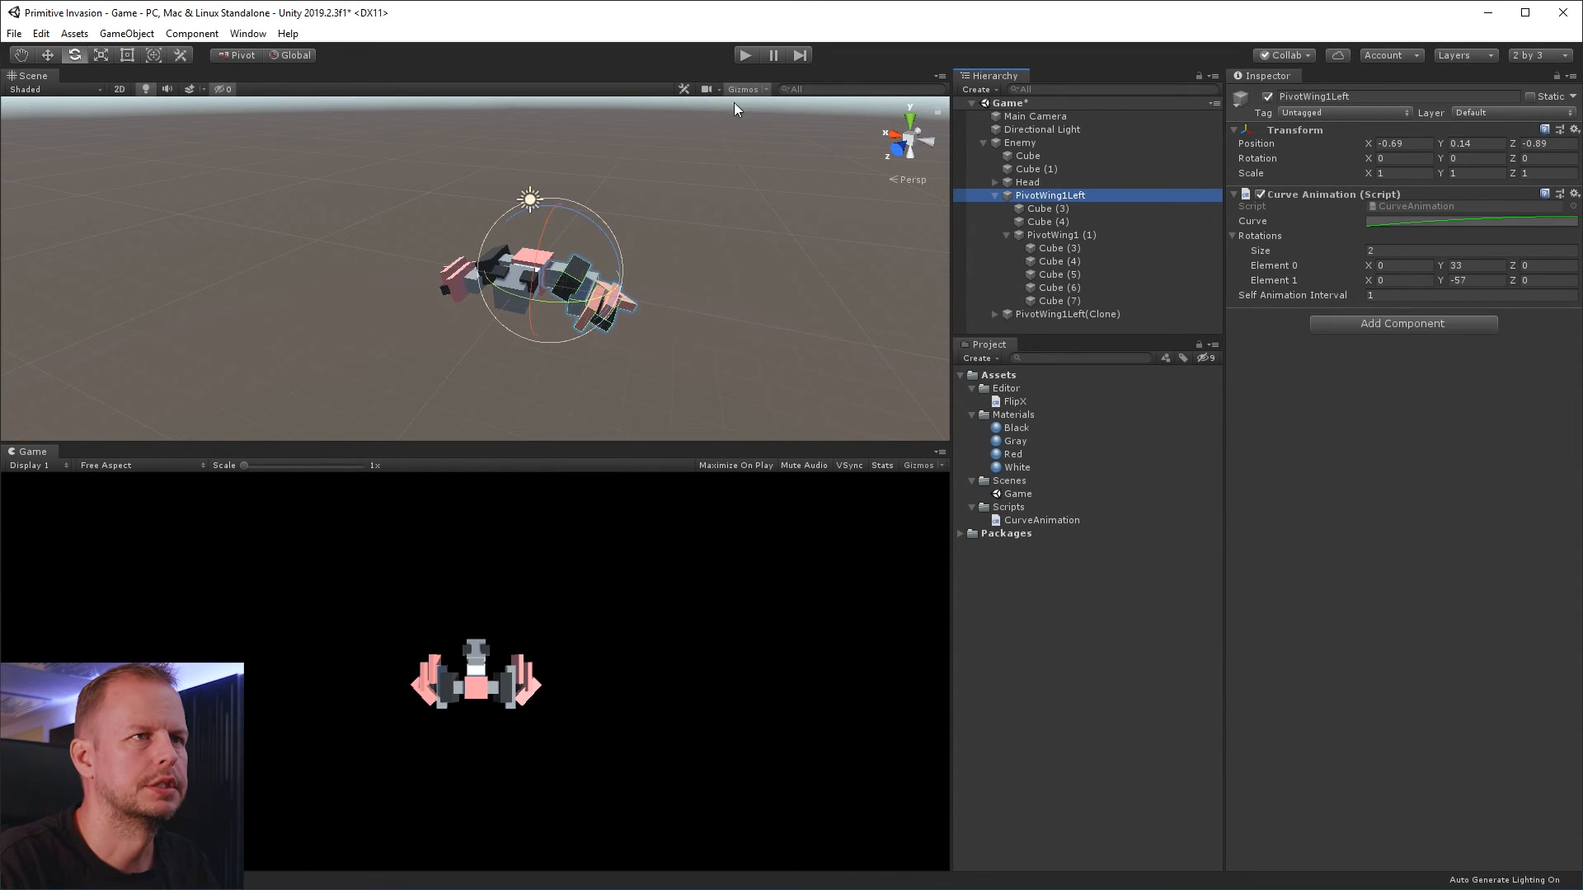
left_click(744, 56)
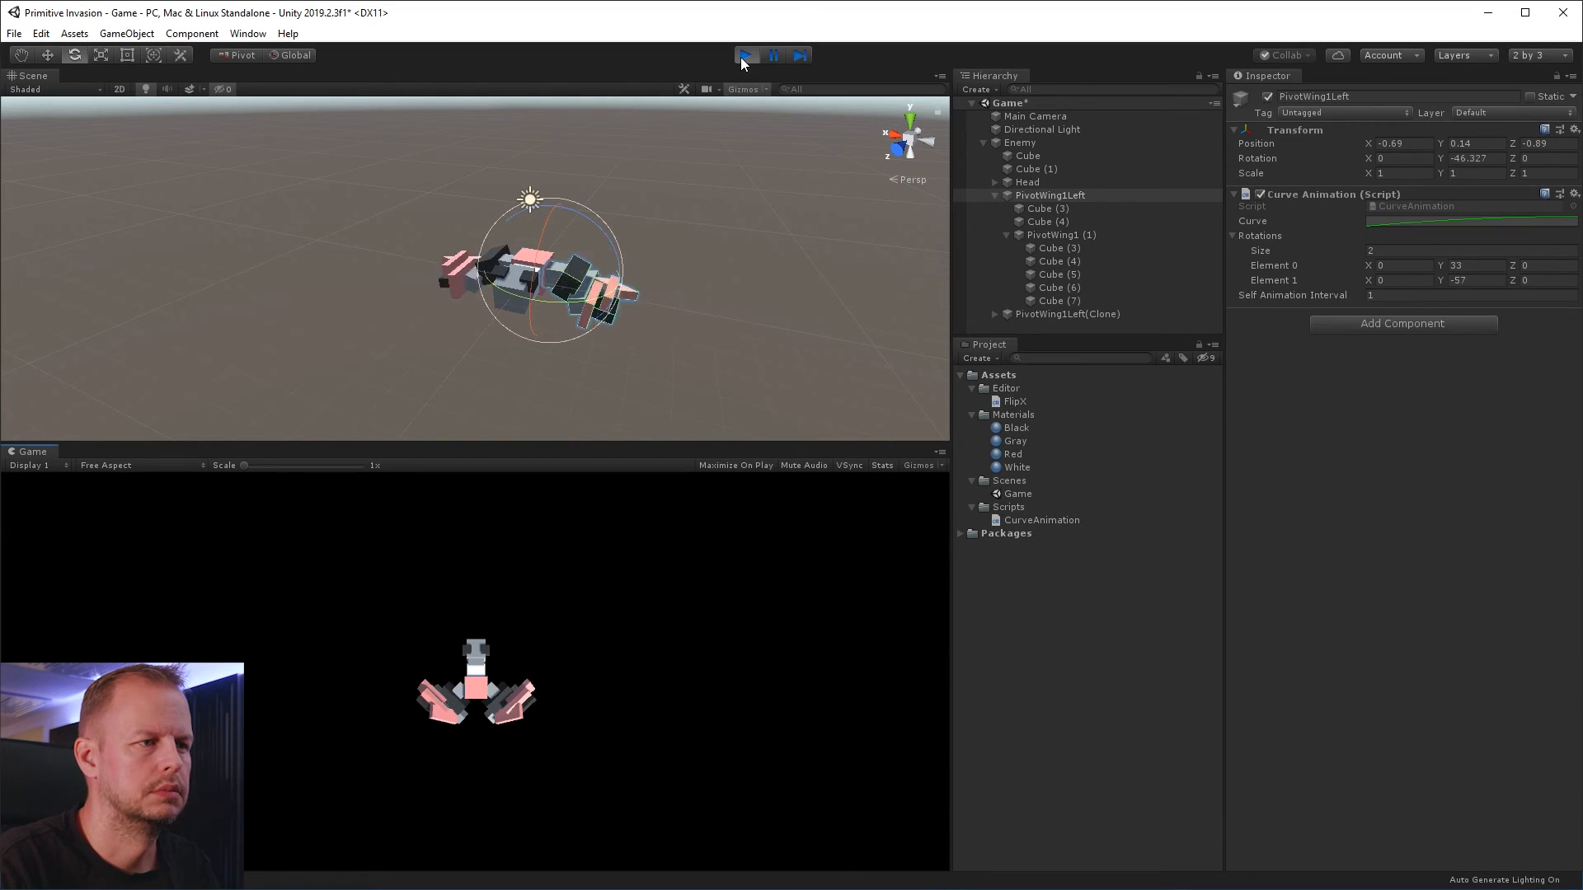
left_click(744, 55)
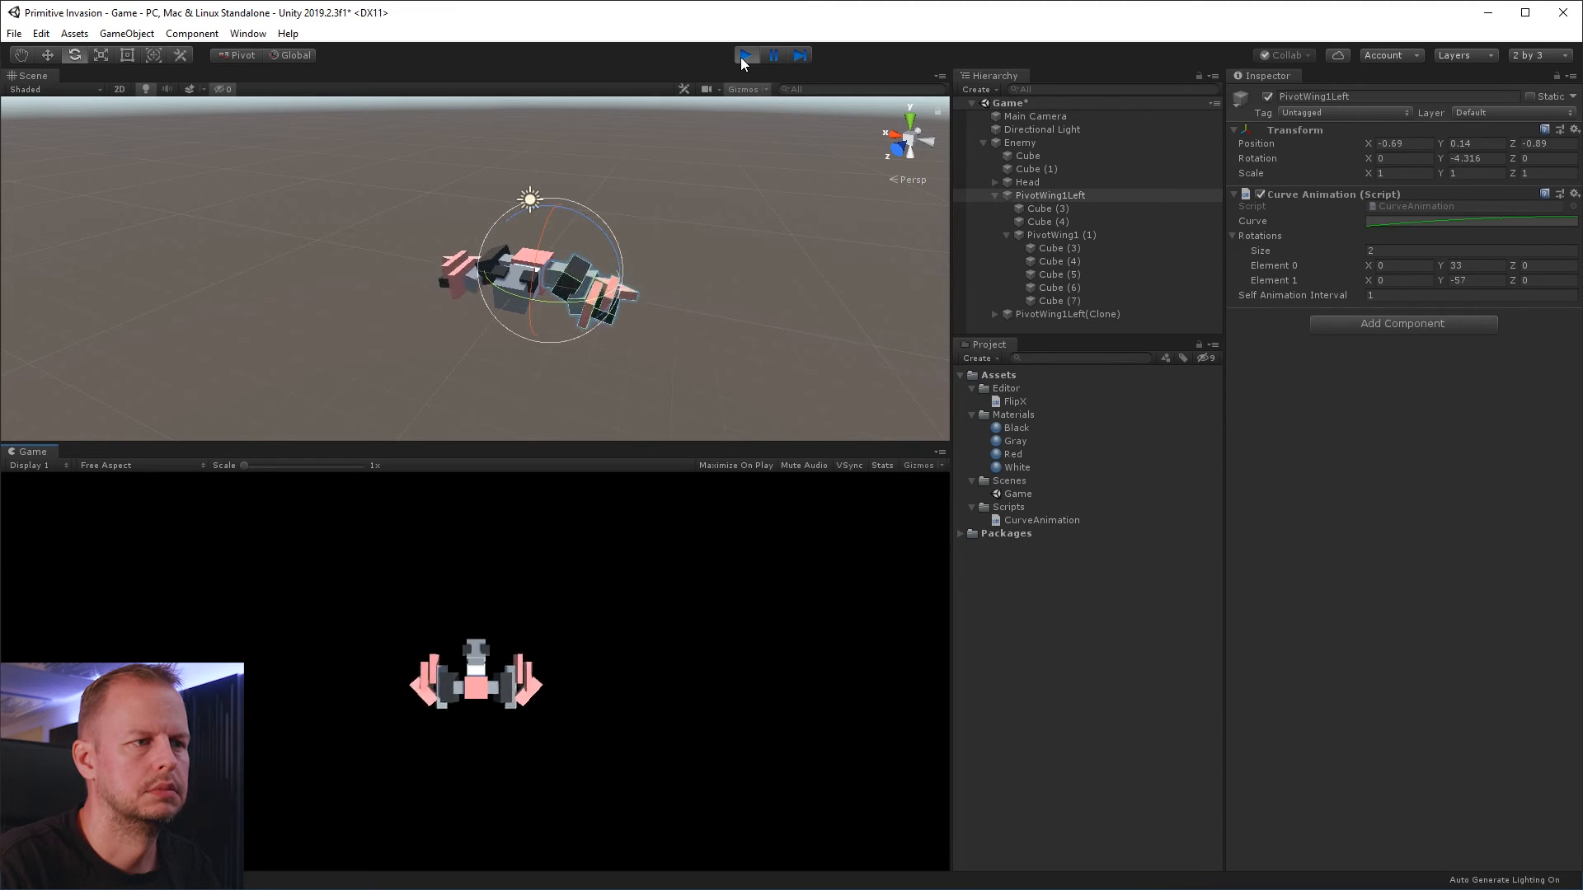
Apply the preset that rises and bounces near the end to the curves of PivotWing1Left and PivotWing1Left(Clone), and test-run the game
left_click(1472, 223)
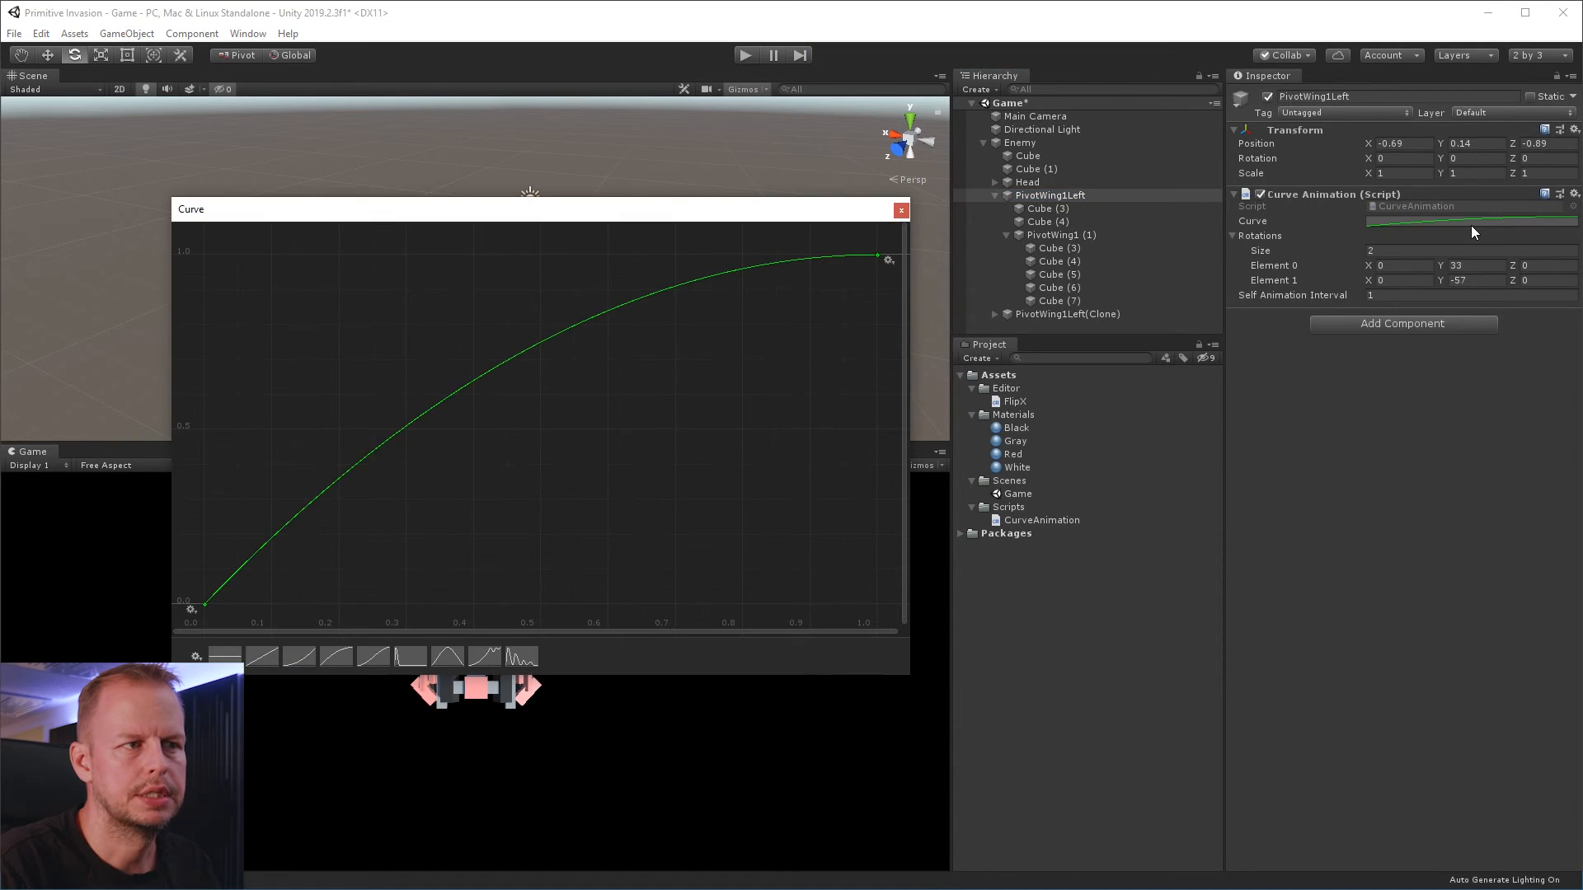
left_click(471, 657)
left_click(900, 211)
left_click(1063, 314)
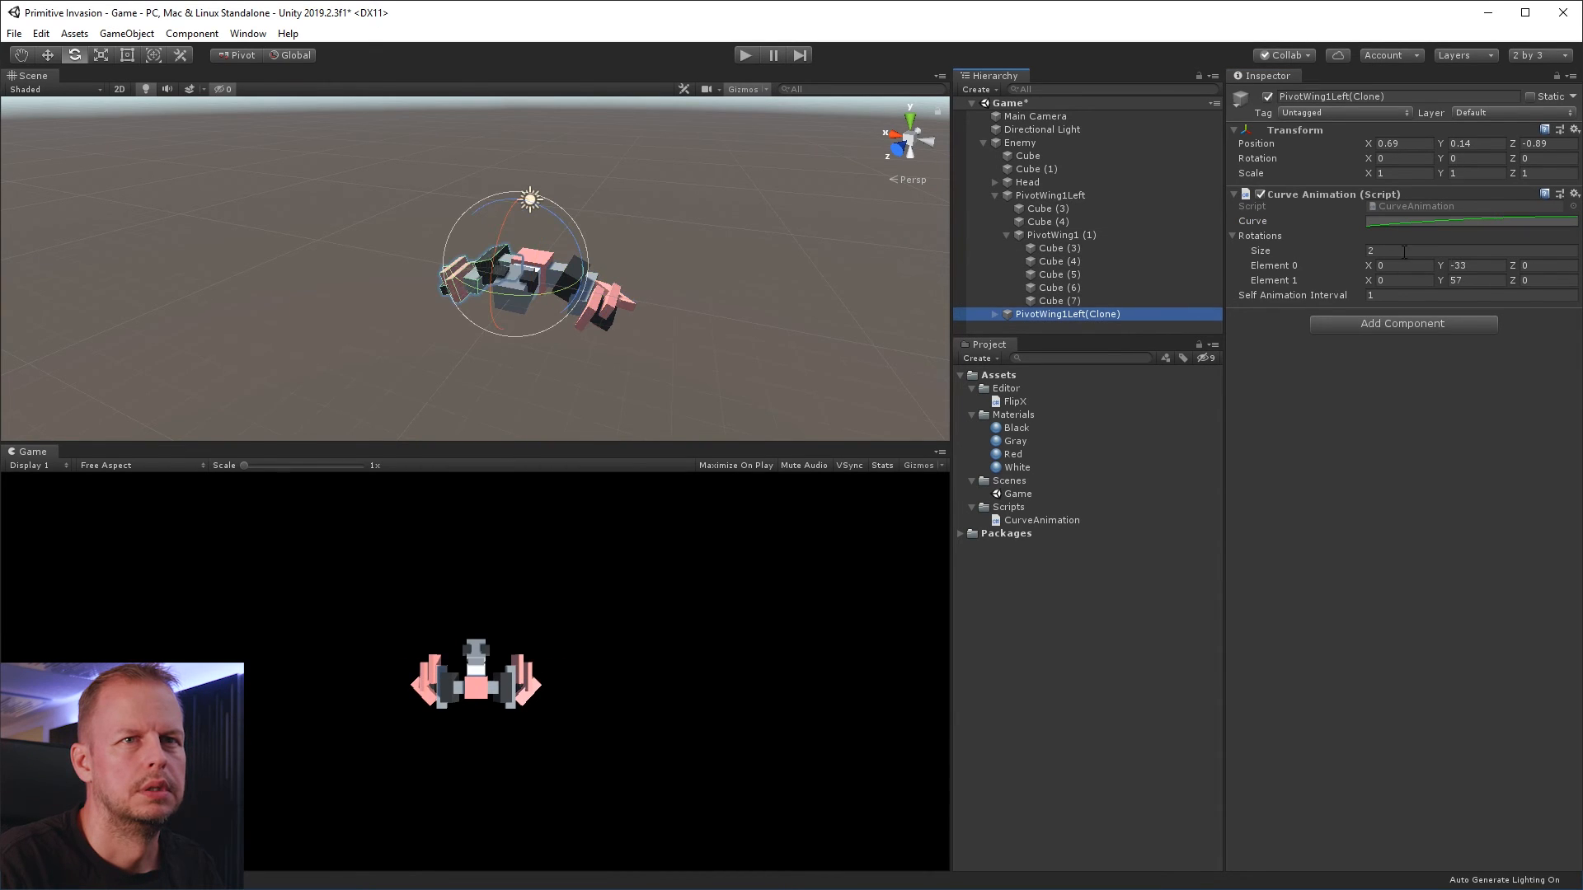
left_click(1413, 222)
left_click(485, 657)
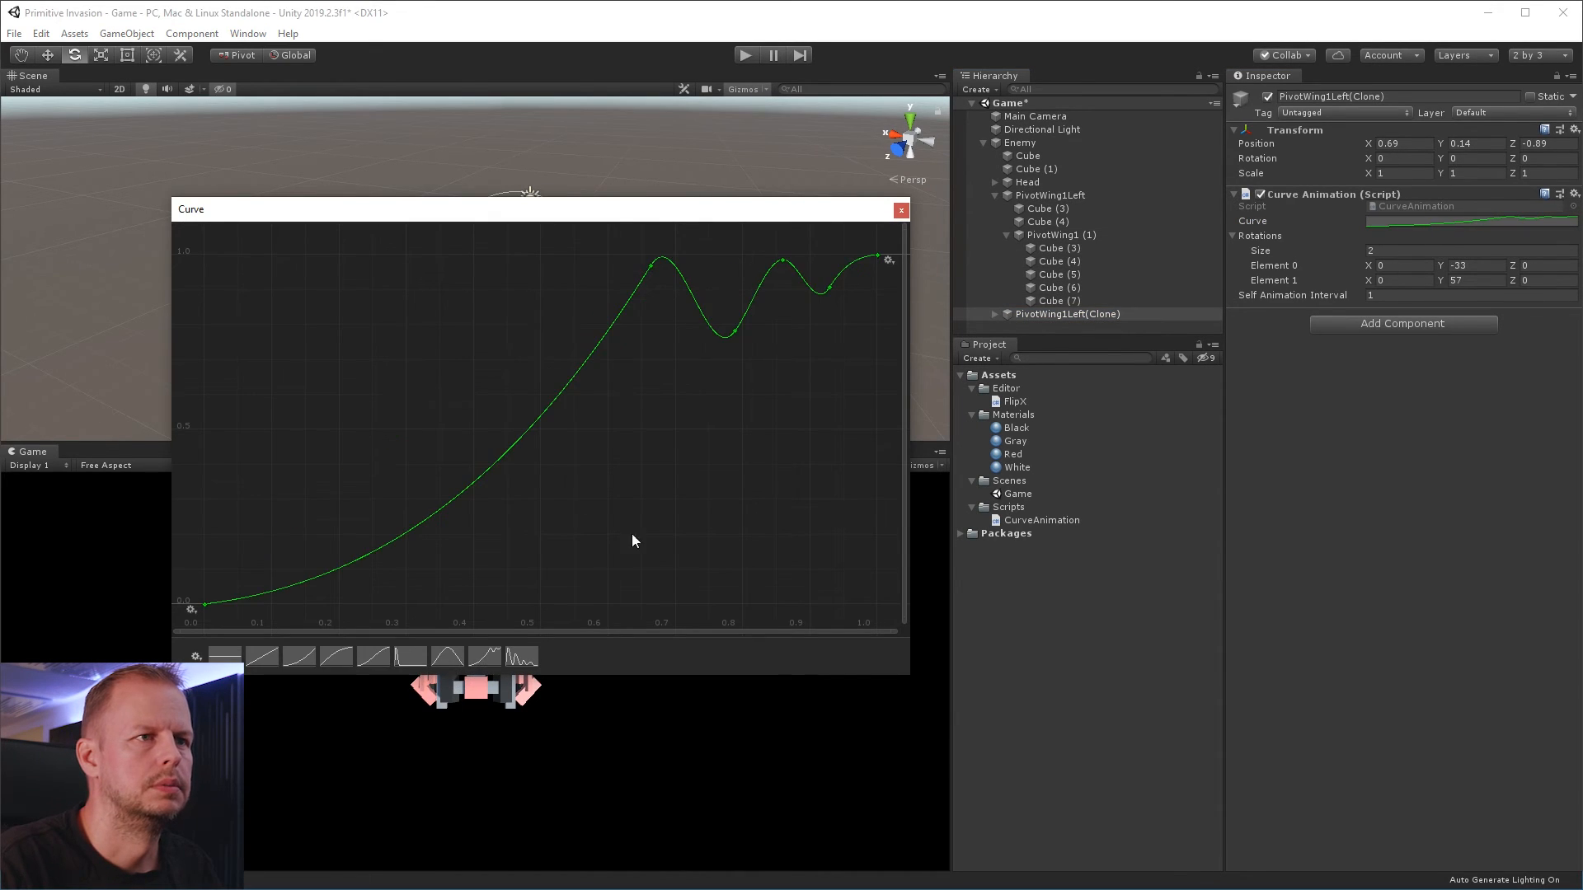
left_click(904, 212)
left_click(753, 53)
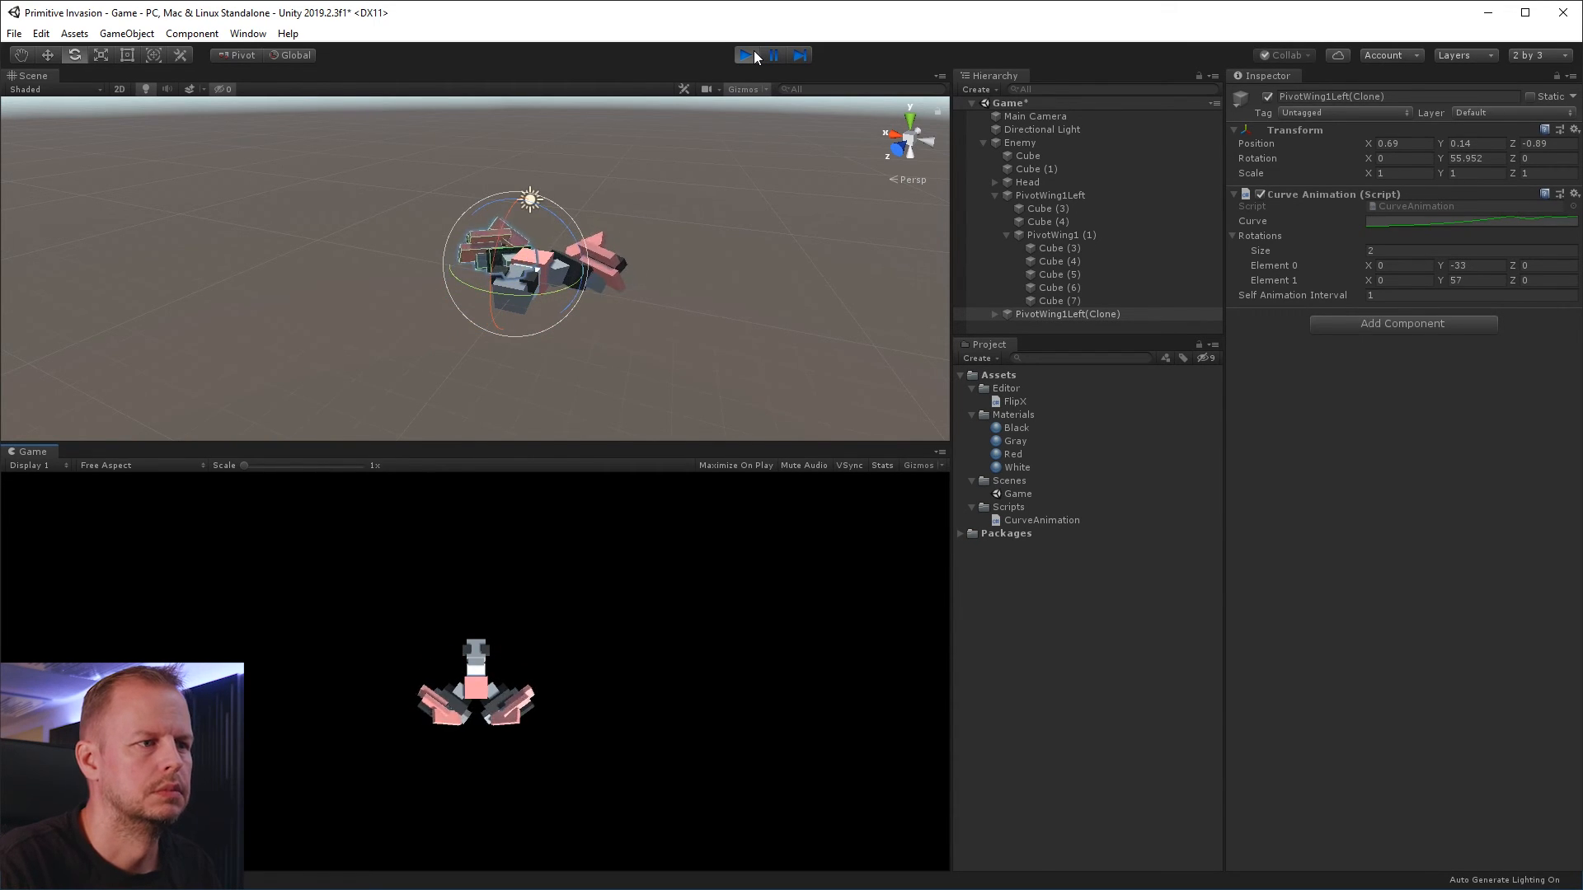
left_click(752, 55)
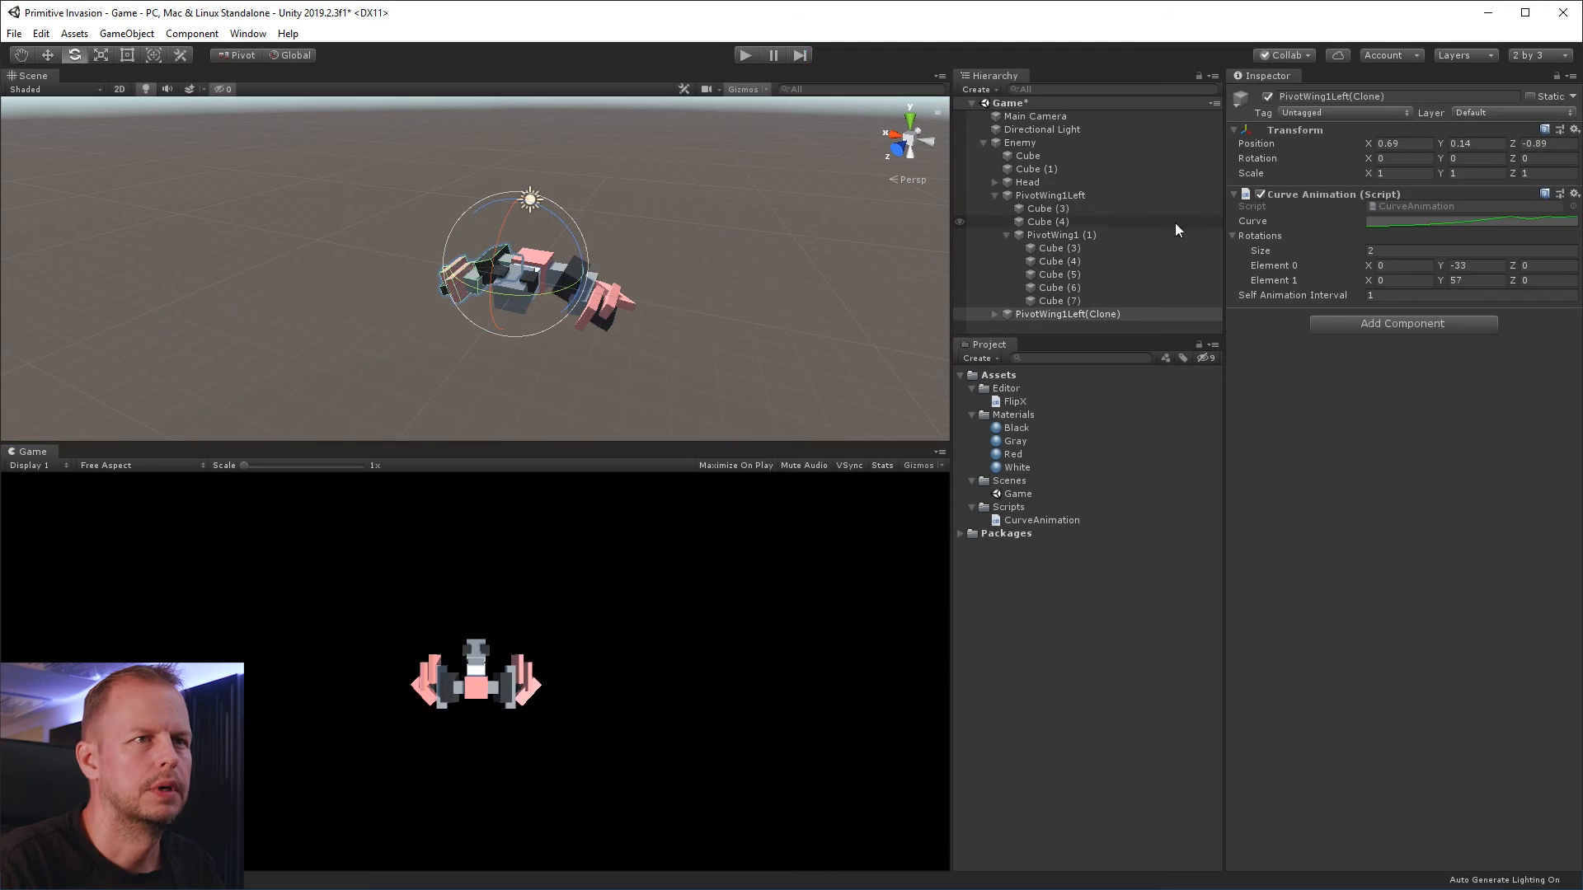
Add a Curve Animation component to Enemy's Head, with two rotations and a Self Animation Interval of 1
left_click(1045, 144)
left_click(1059, 182)
left_click(1401, 201)
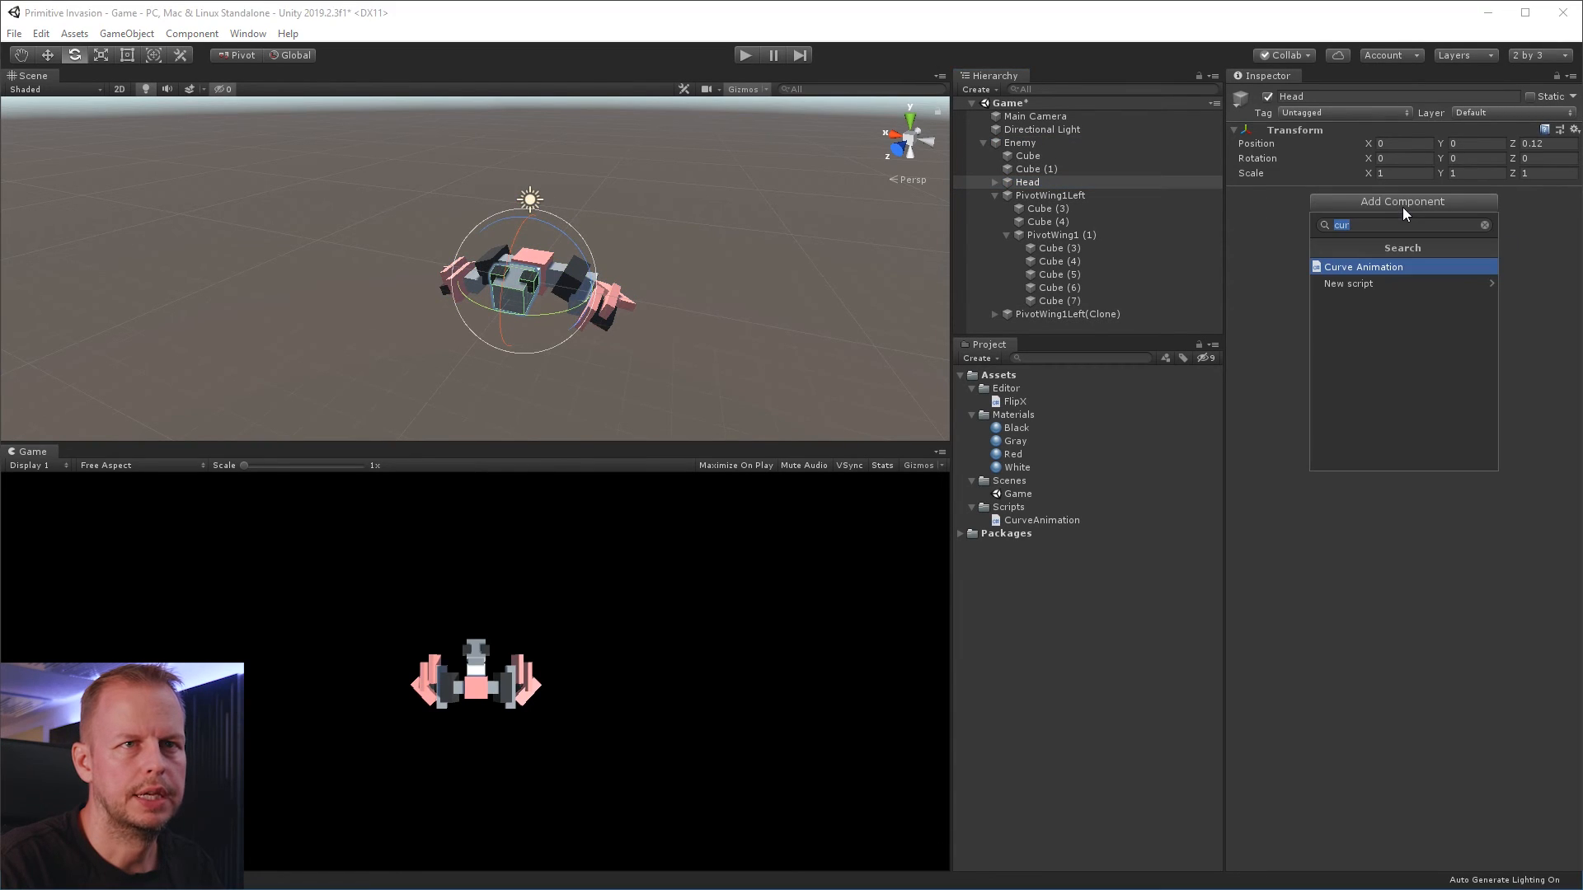
left_click(1401, 266)
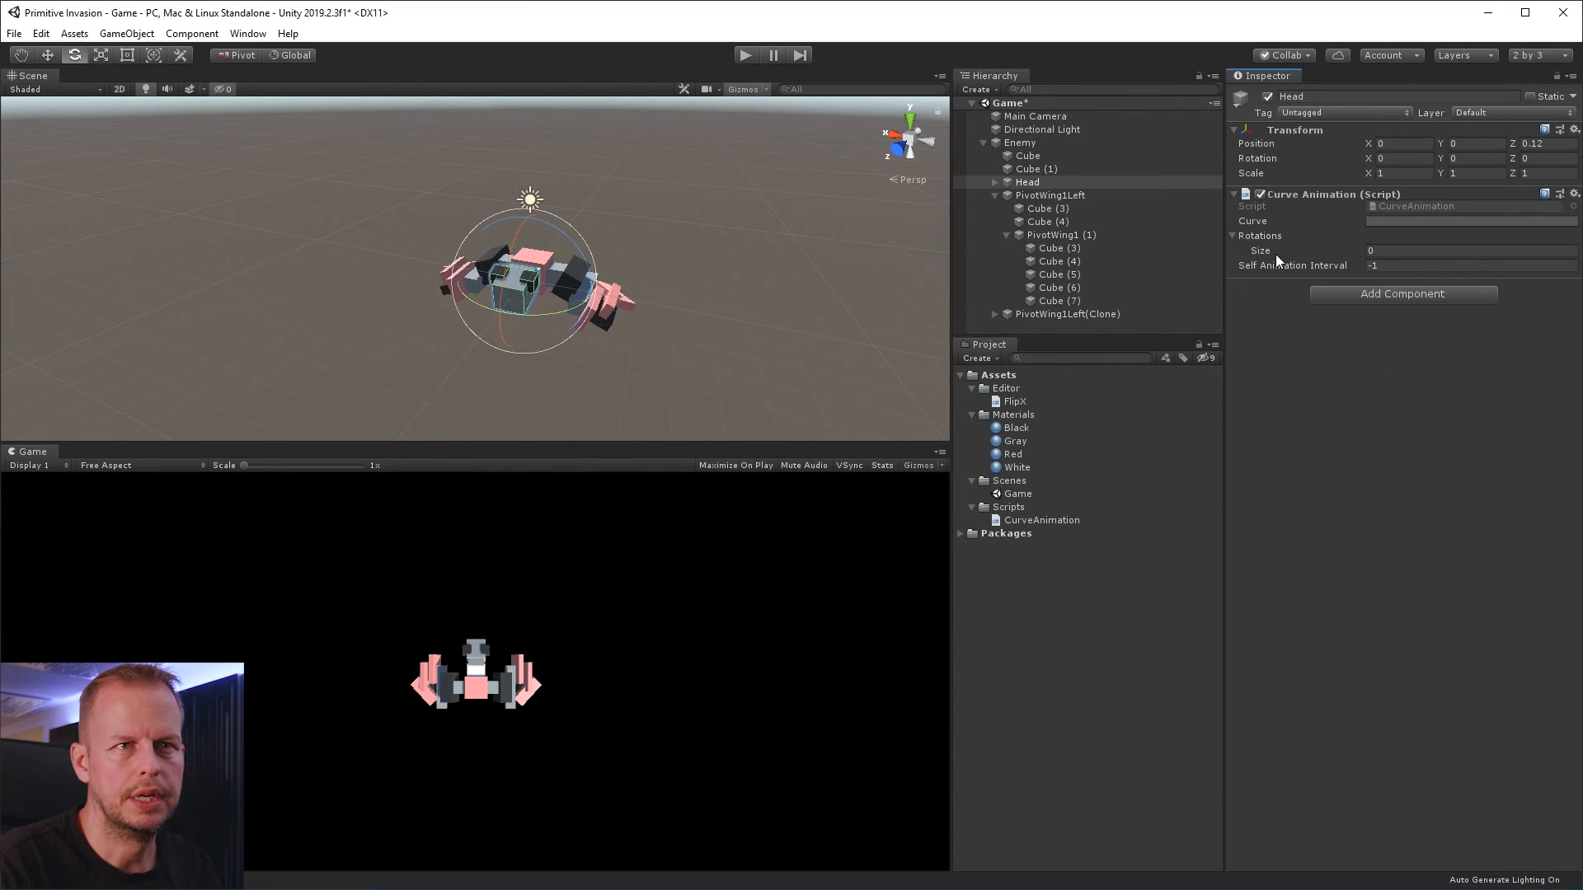
left_click_drag(1404, 252, 1298, 249)
type("2")
key("Tab")
left_click_drag(1393, 295, 1310, 289)
type("1")
key("Tab")
Set Head's animation rotations to X -38 for Element 0 and X 58 for Element 1, and run the game briefly
left_click_drag(750, 280, 445, 392, "alt")
left_click(1395, 268)
left_click_drag(446, 231, 421, 446)
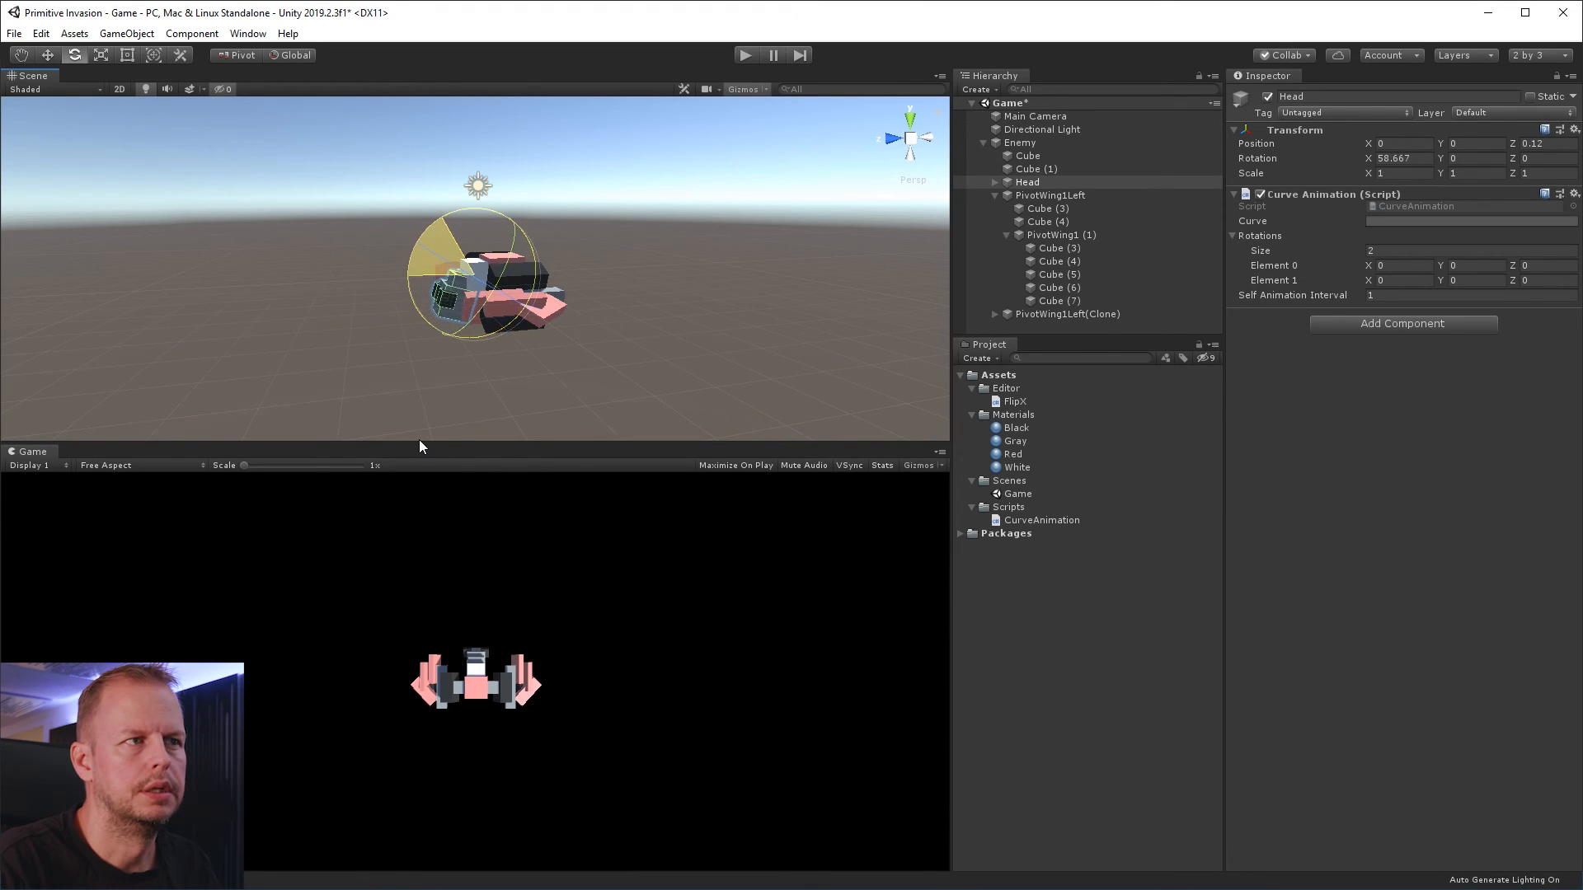
key("ctrl+z")
left_click(1269, 271)
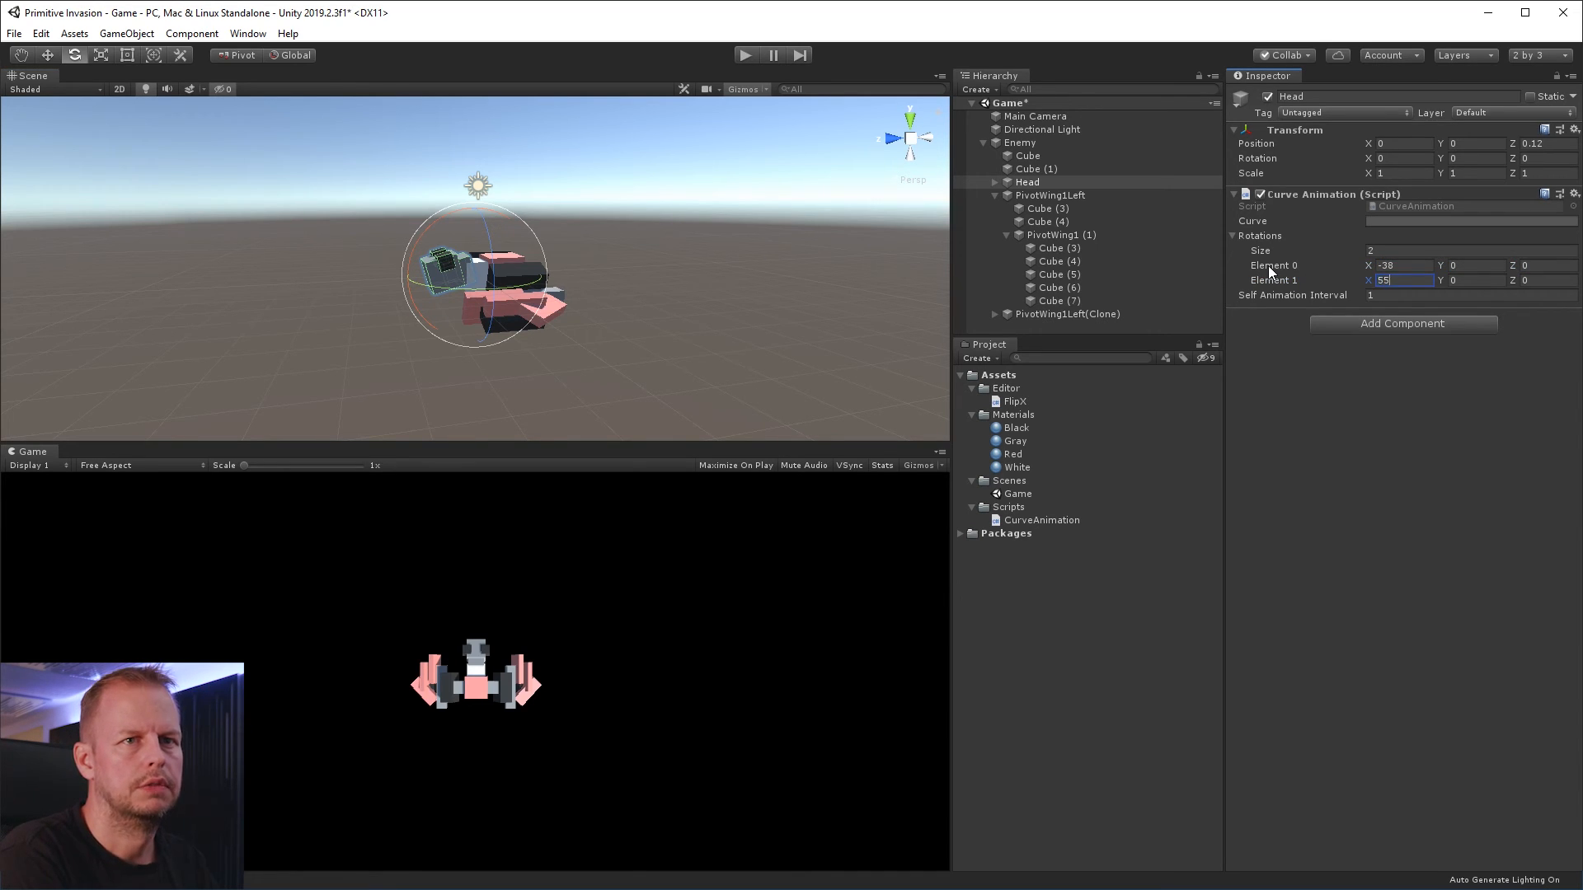
left_click(746, 55)
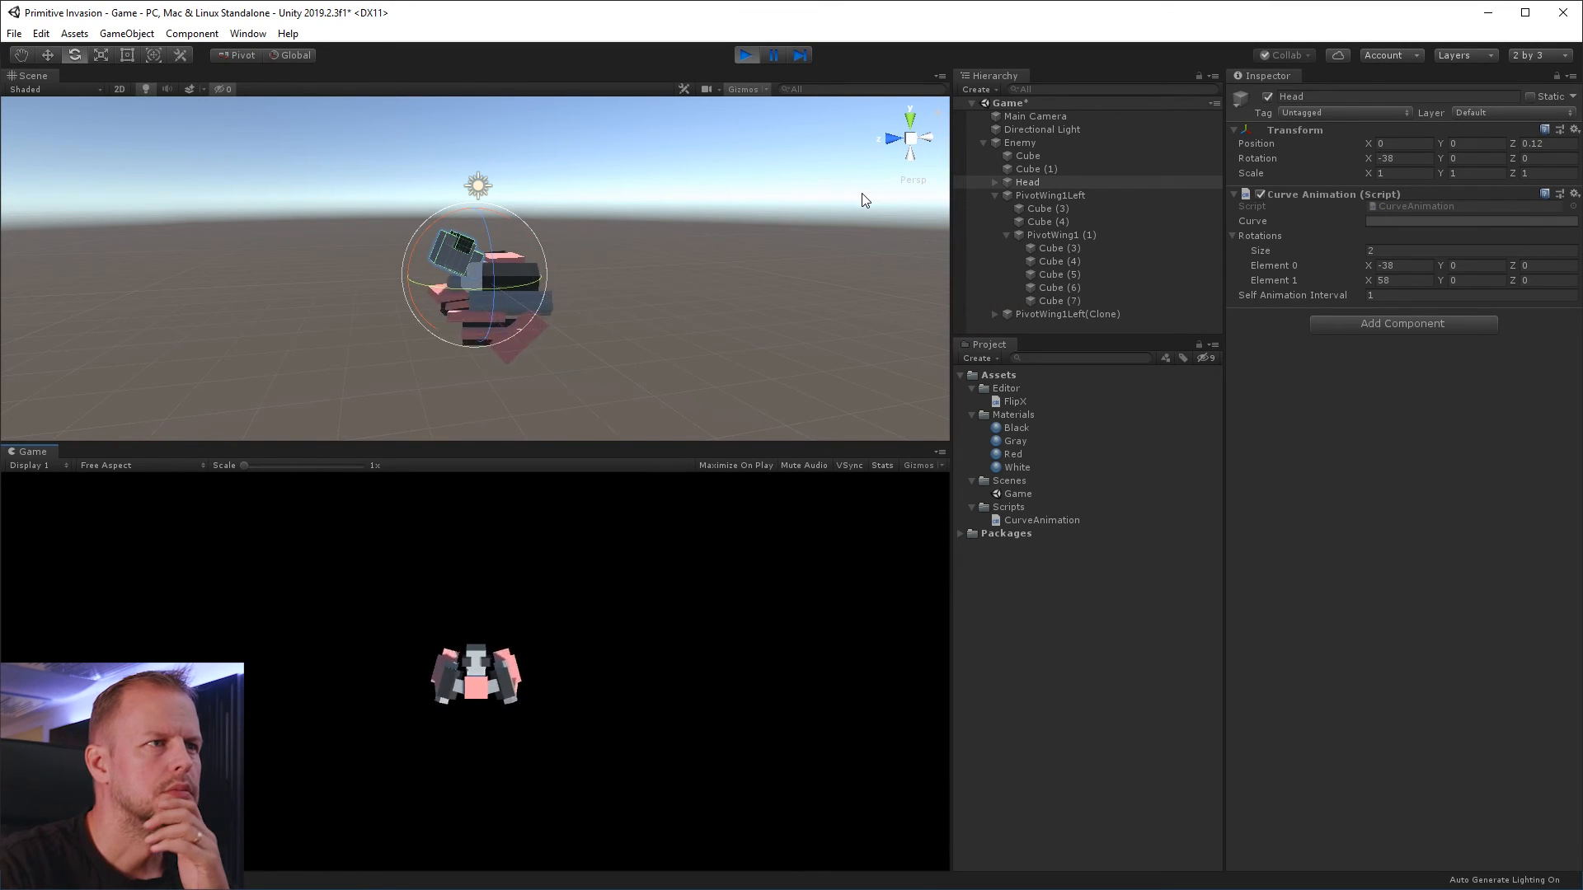
left_click(745, 55)
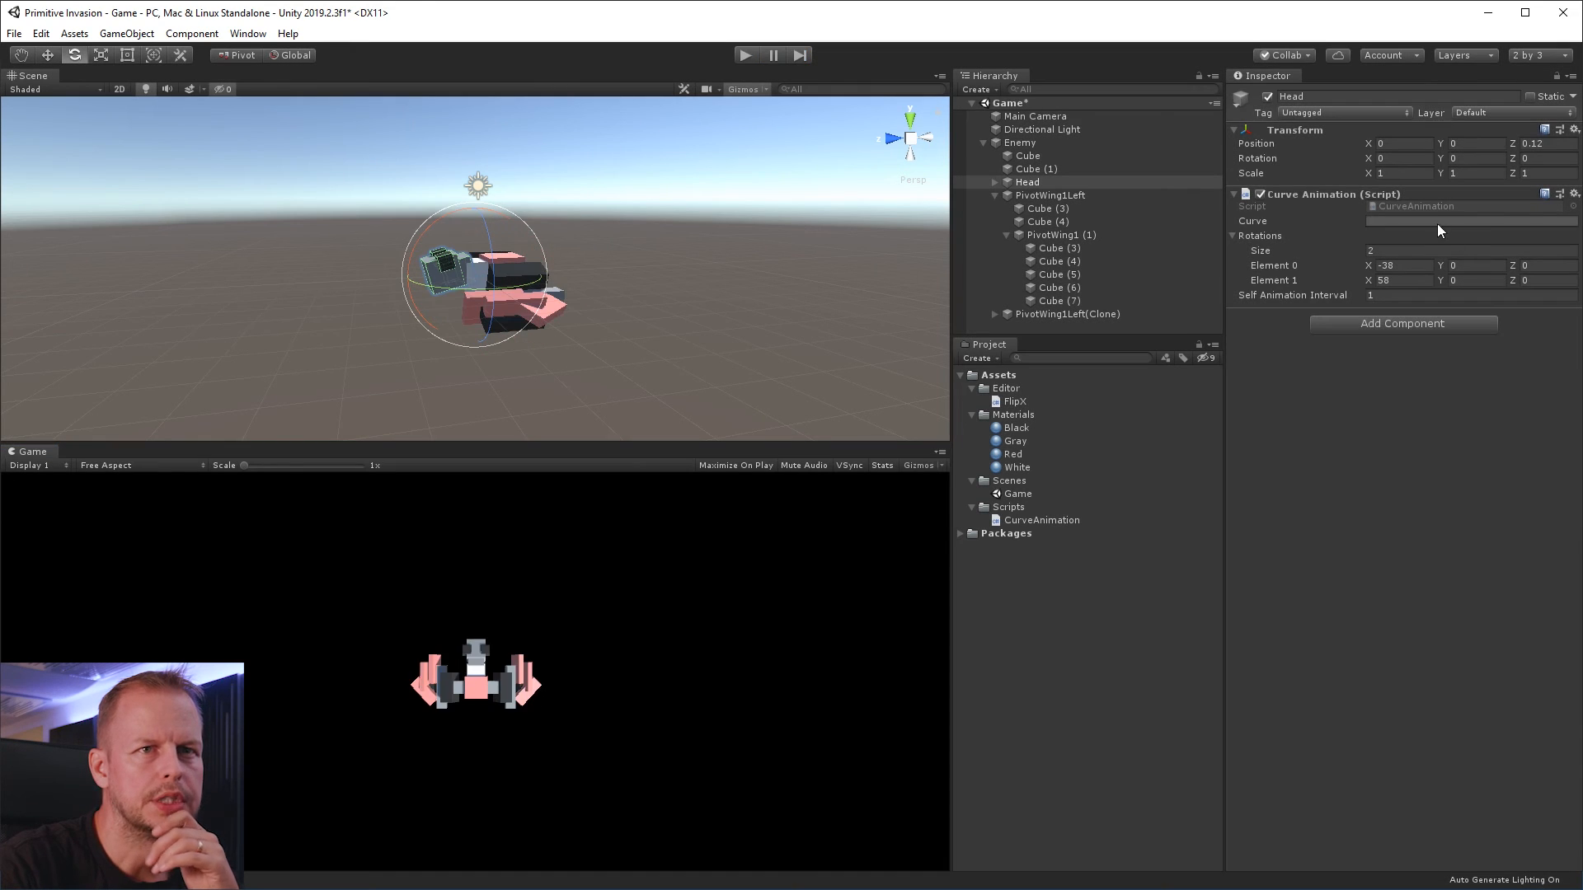
Give Head's animation curve the preset that rises and bounces near the end, and run the game to check the motion
left_click(1430, 222)
left_click(486, 656)
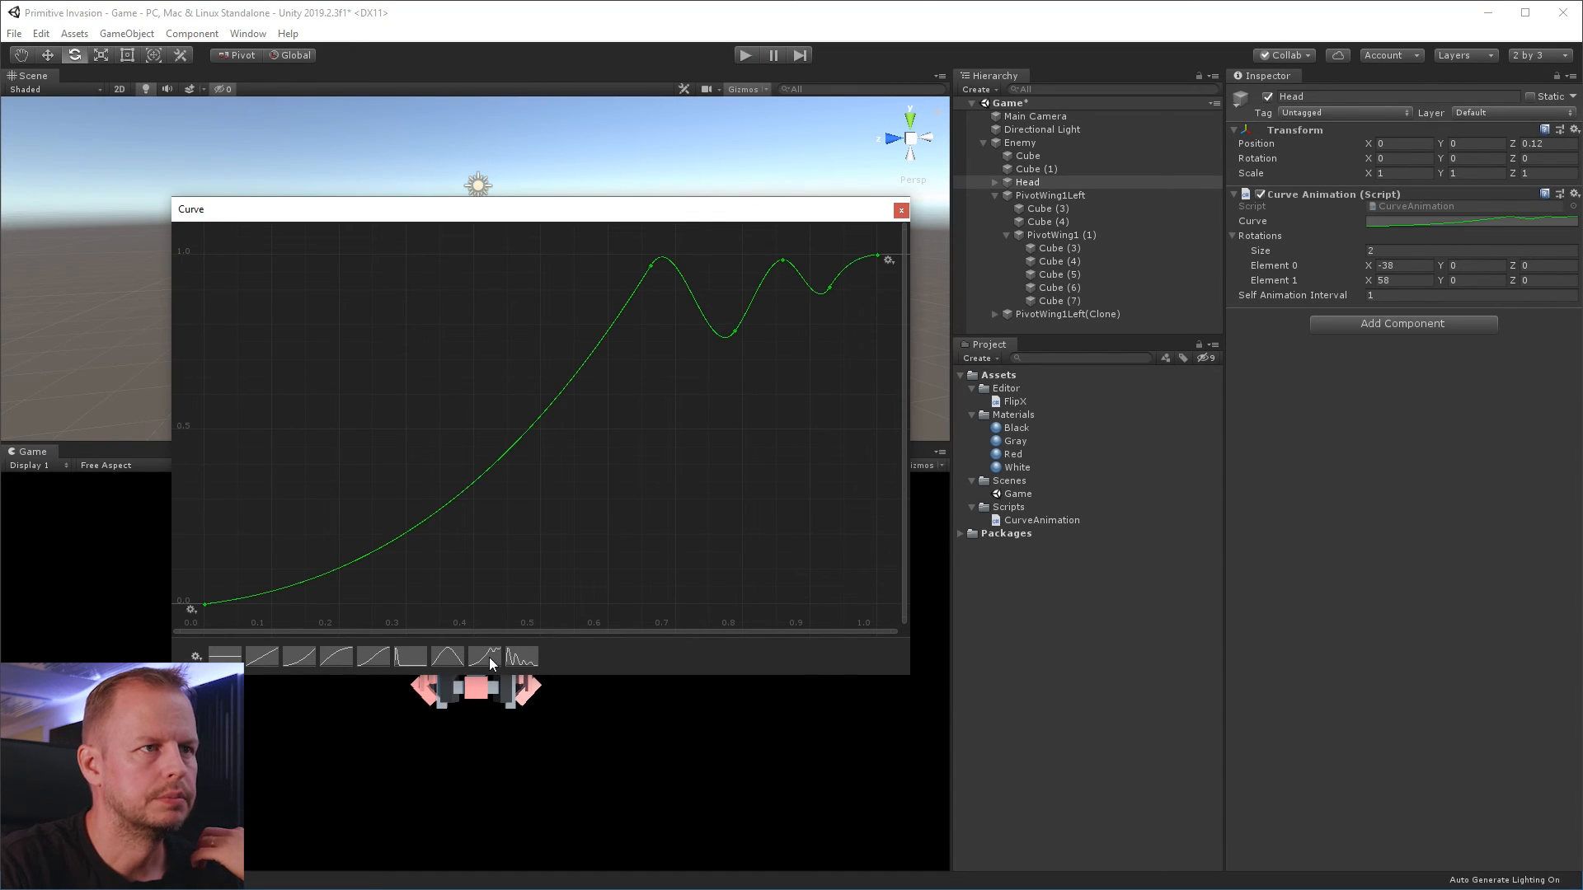
left_click(901, 211)
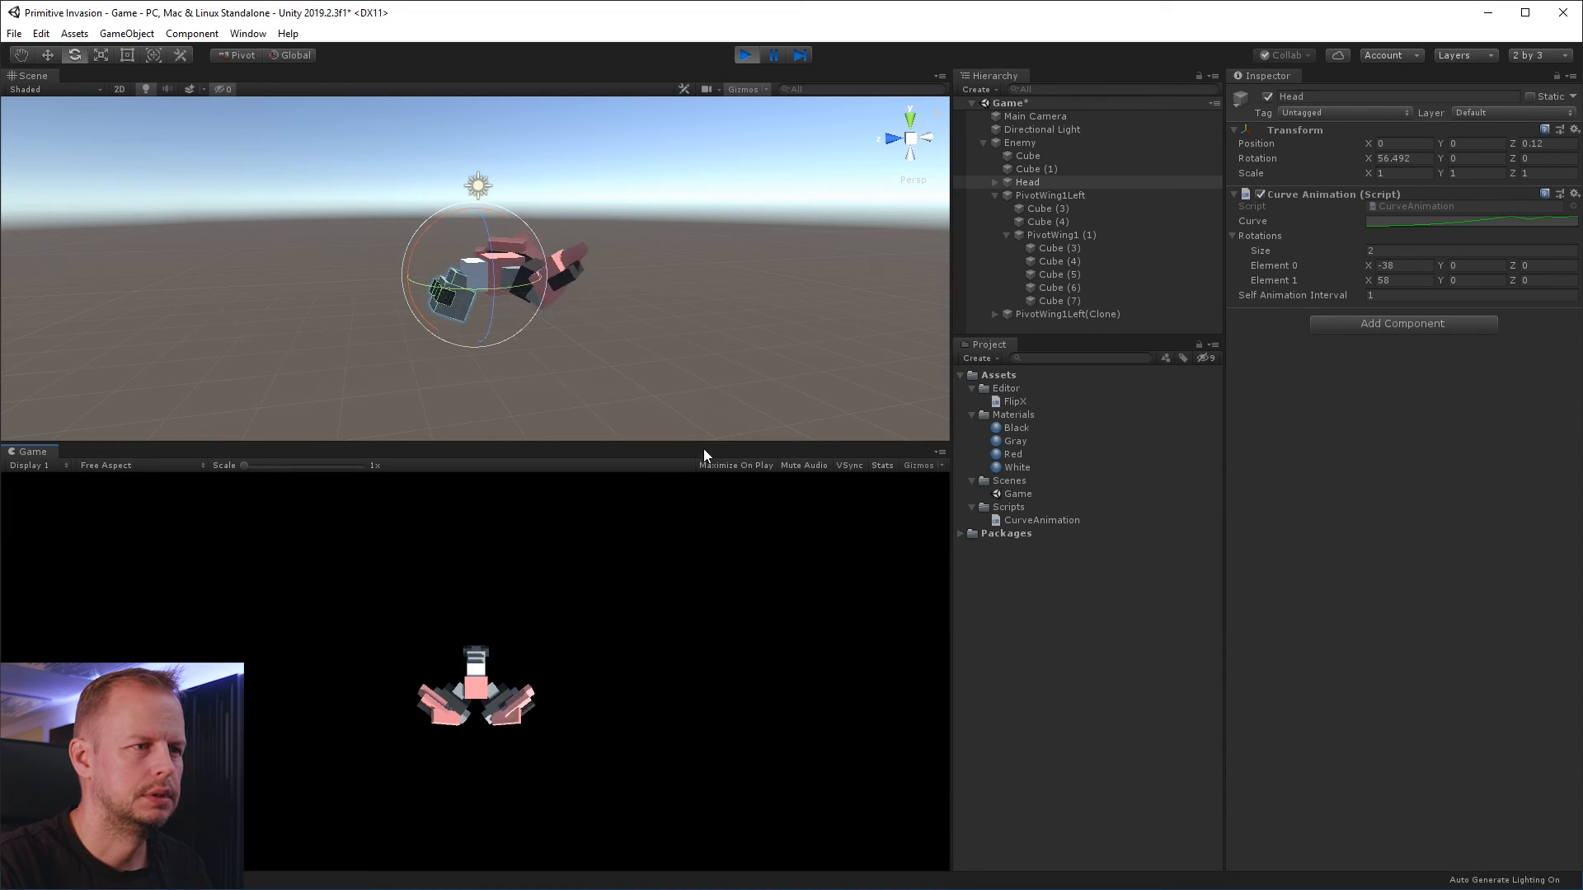
left_click(743, 55)
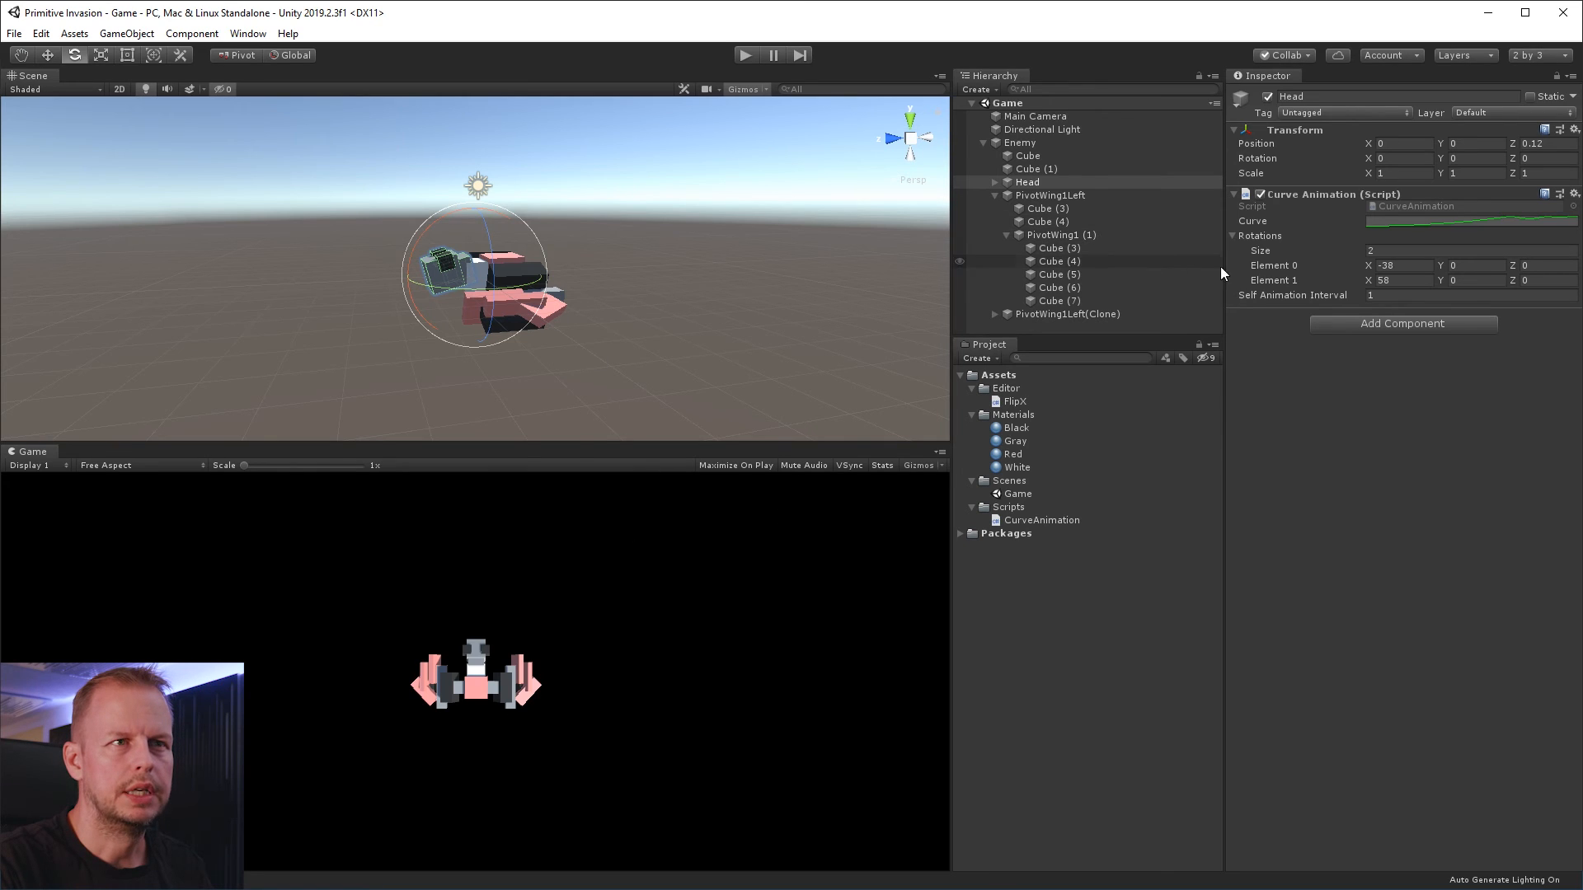
Rename the Enemy object as Enemy1
left_click(1030, 148)
key("F2")
key("End")
type("1")
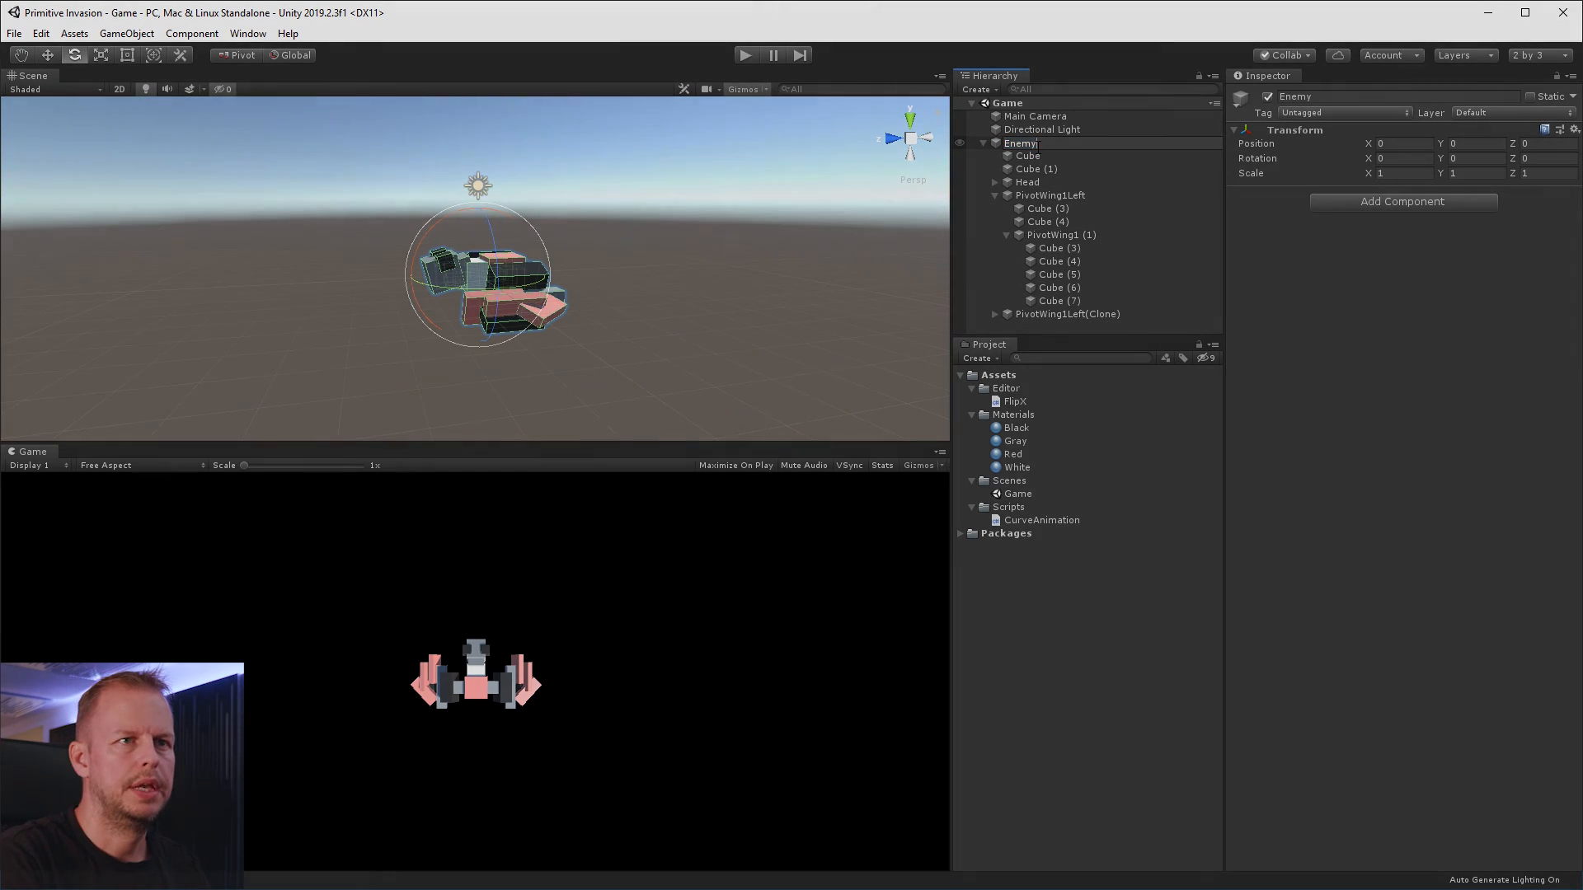
key("Return")
key("w")
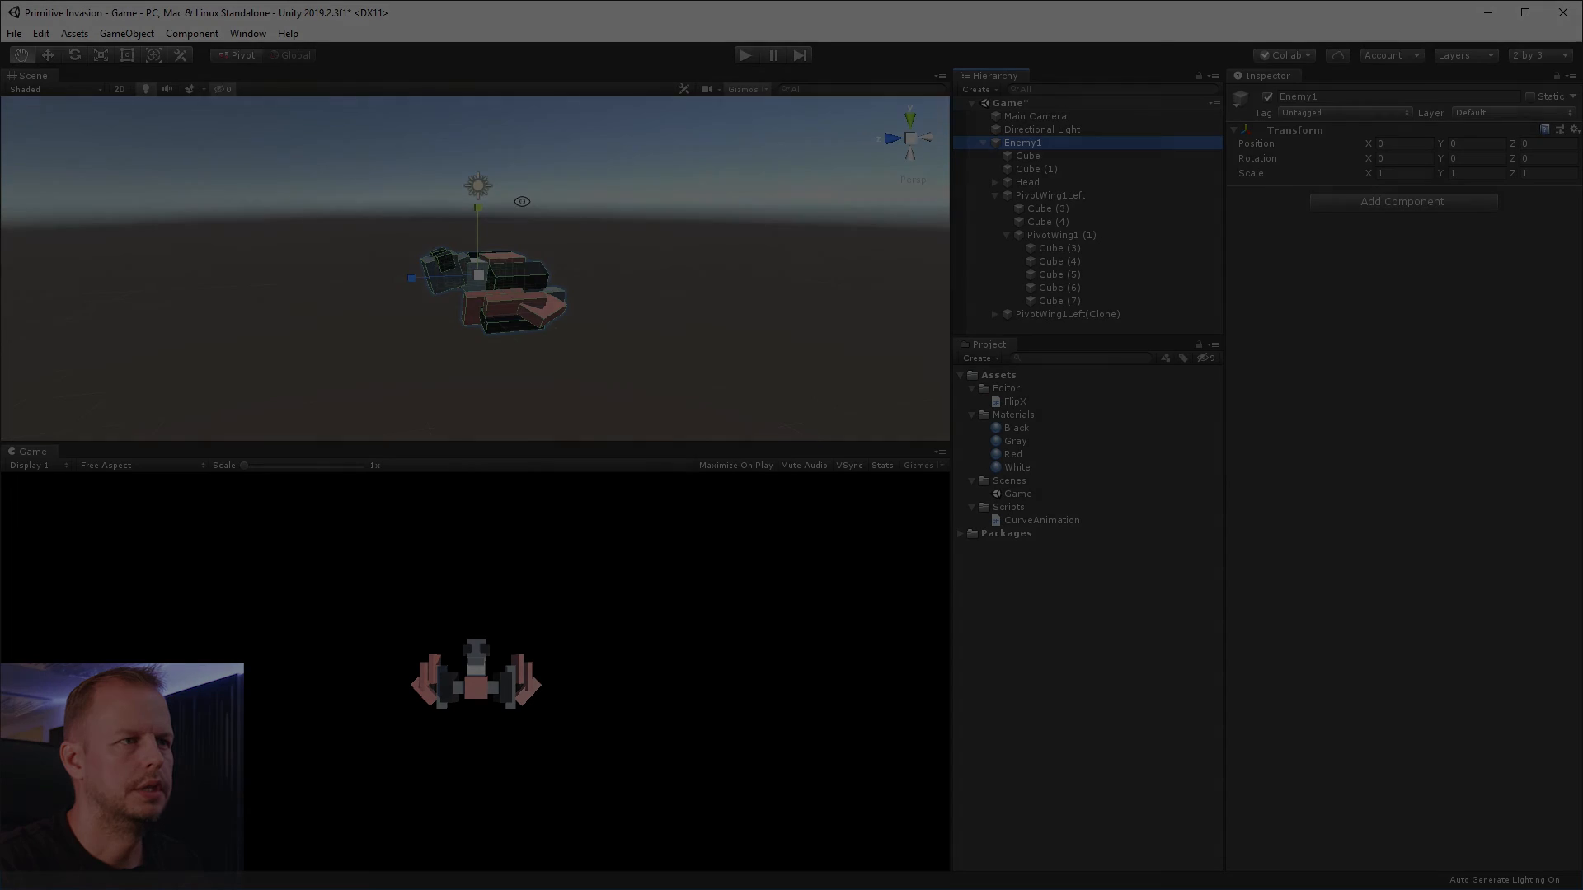
left_click_drag(536, 201, 717, 365, "alt")
key("e")
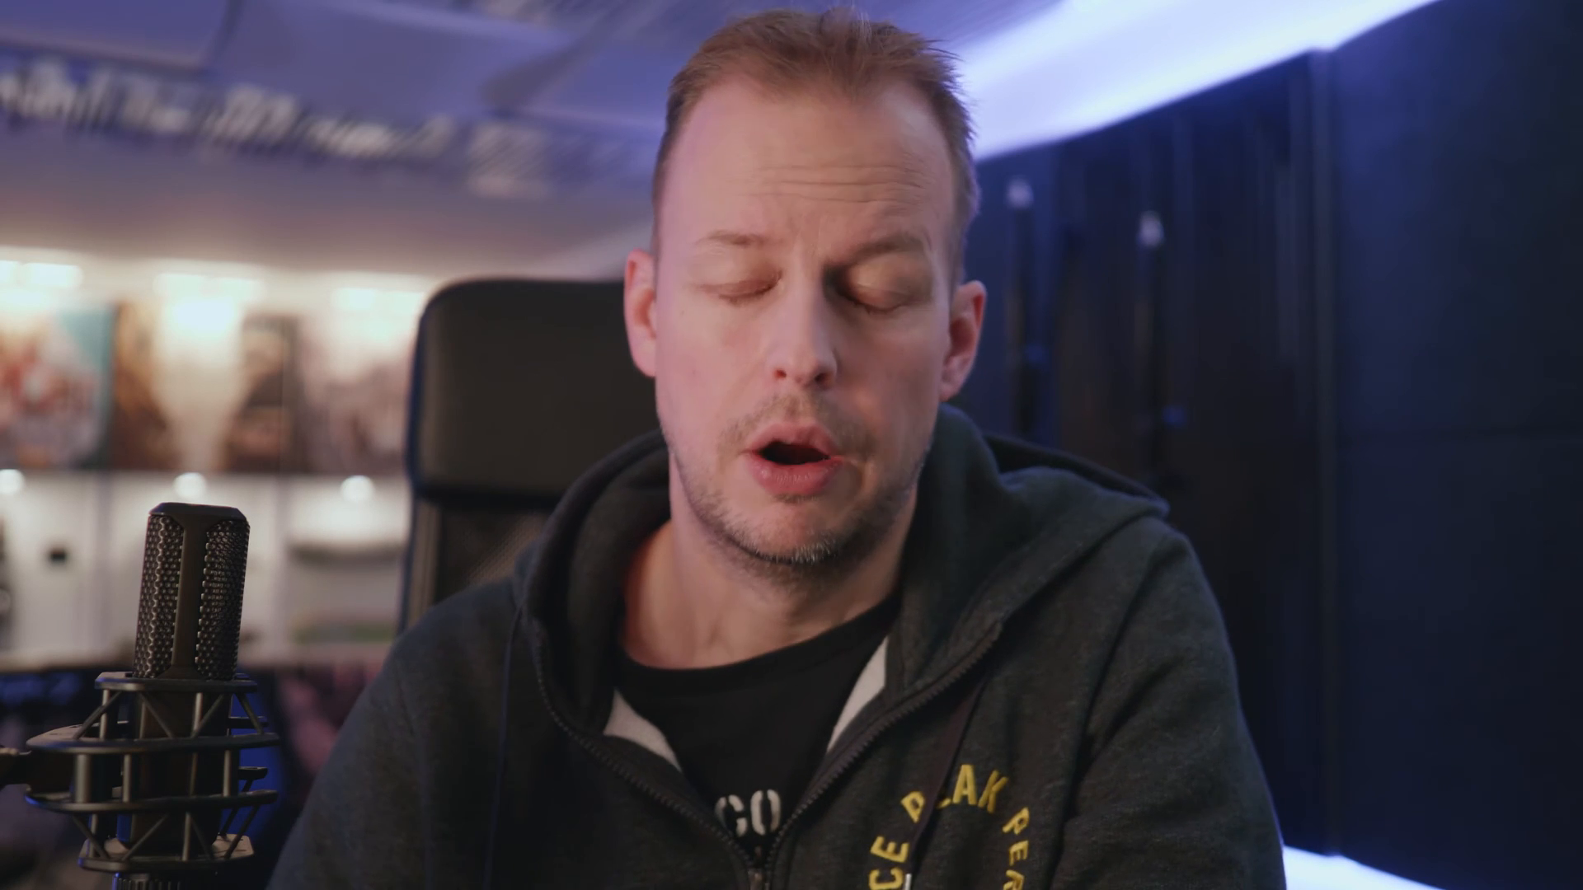